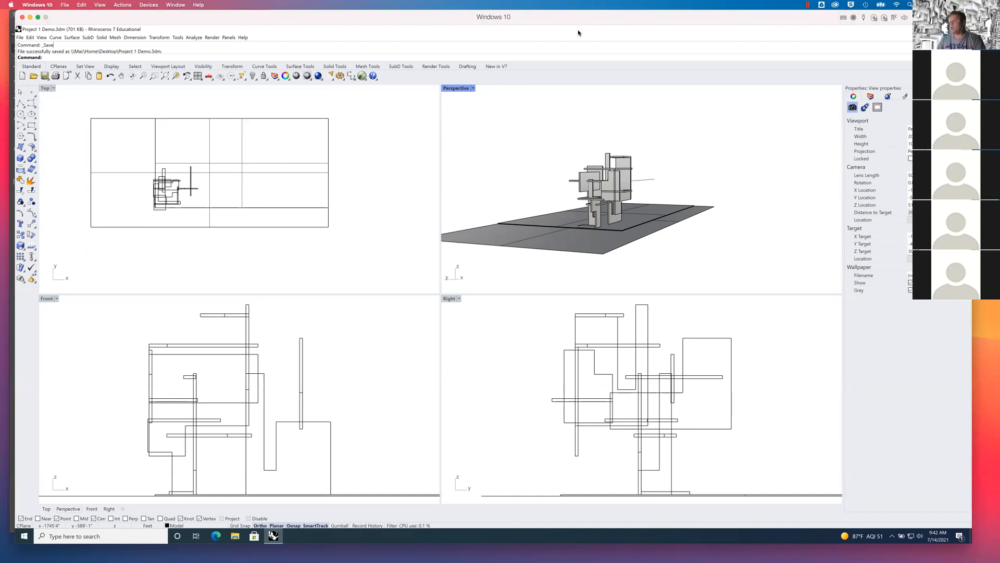
Examine the massing model in the Perspective viewport from raised, low and close-up angles
left_click_drag(595, 17, 603, 17)
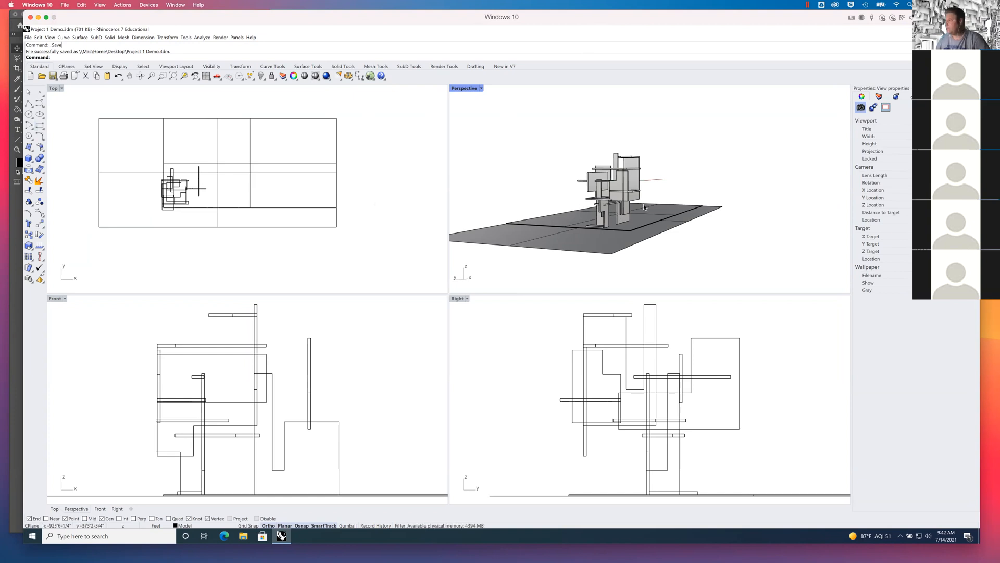
left_click_drag(642, 241, 541, 214)
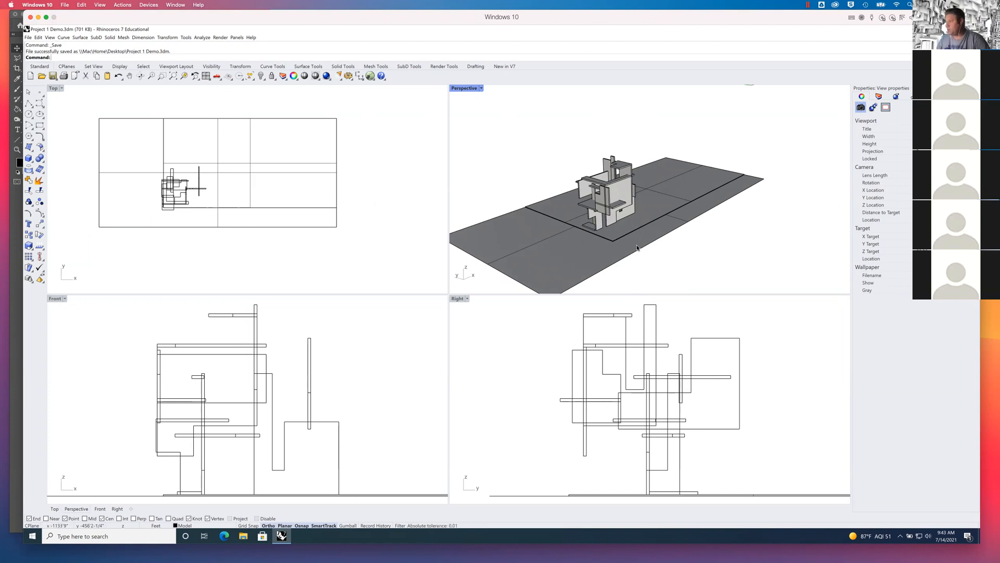
left_click_drag(688, 209, 642, 213)
scroll(638, 236, "up", 6)
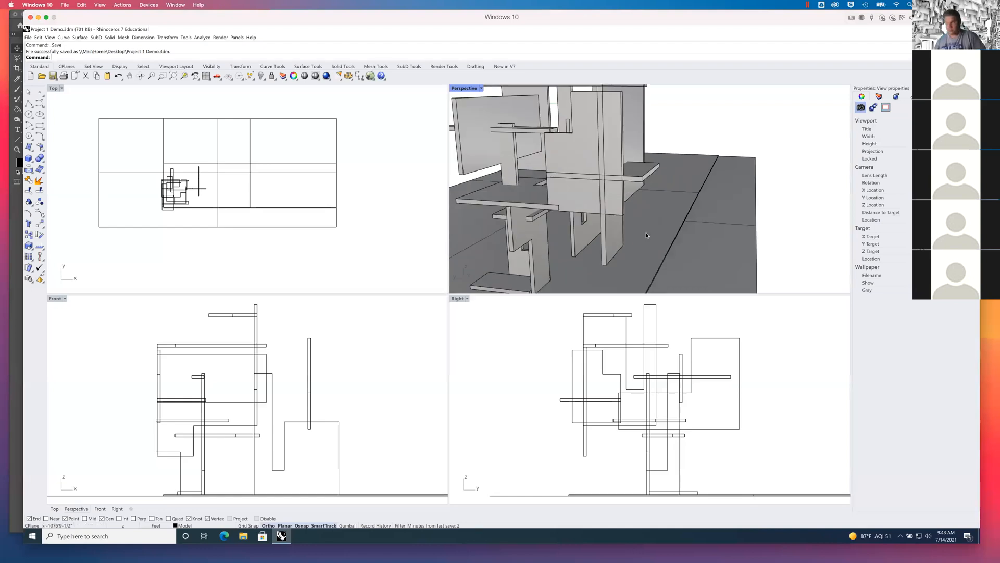
left_click_drag(660, 252, 663, 239)
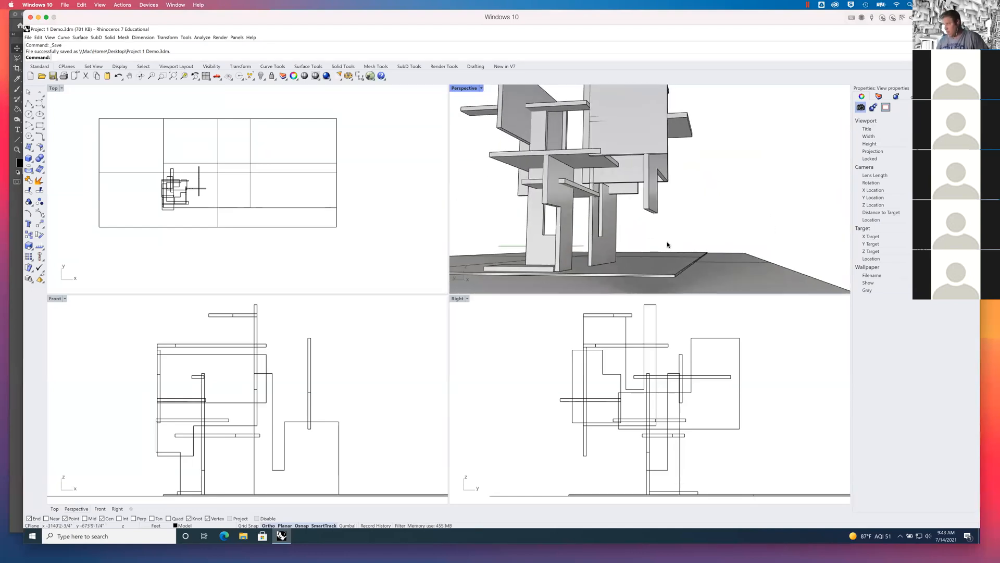
scroll(668, 243, "up", 5)
scroll(677, 246, "down", 8)
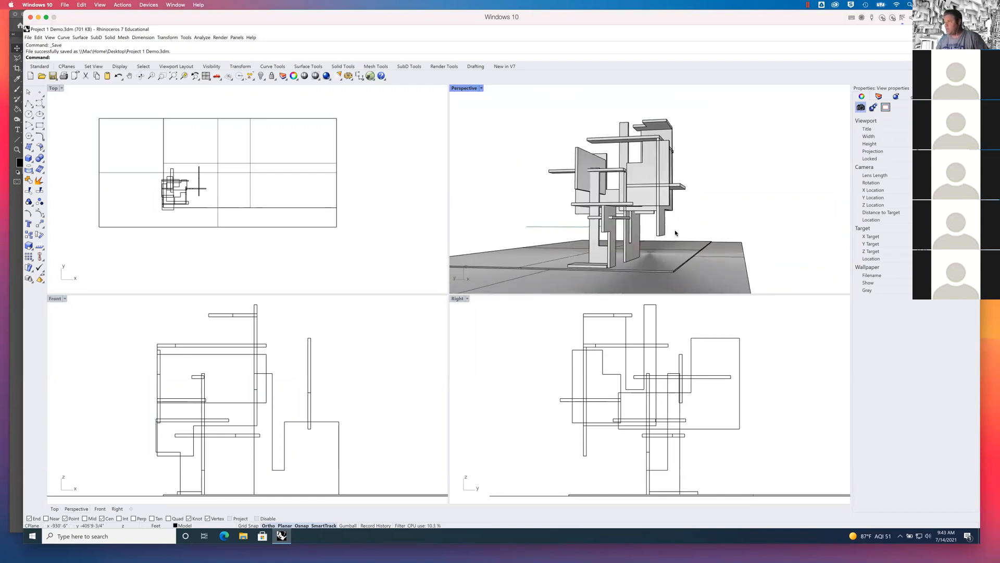
scroll(675, 233, "up", 2)
Reset the viewport to the standard Perspective view and inspect the structure from low and raised angles
left_click(481, 88)
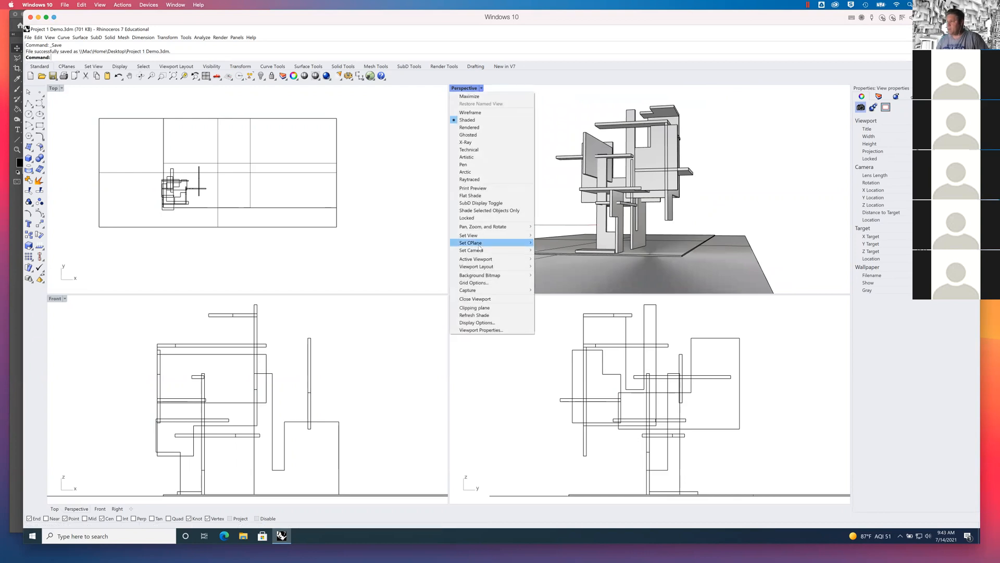
mouse_move(486, 236)
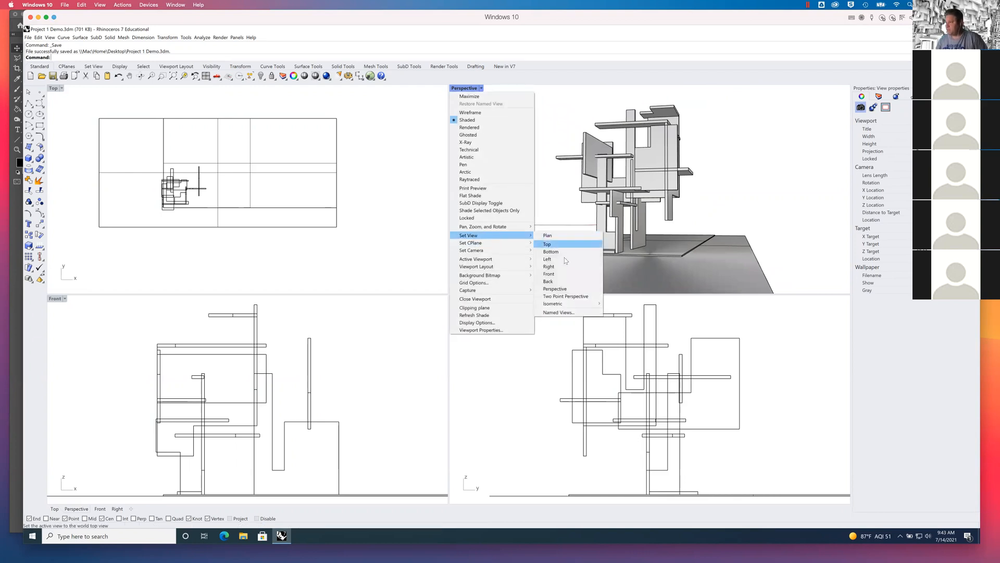
left_click(557, 290)
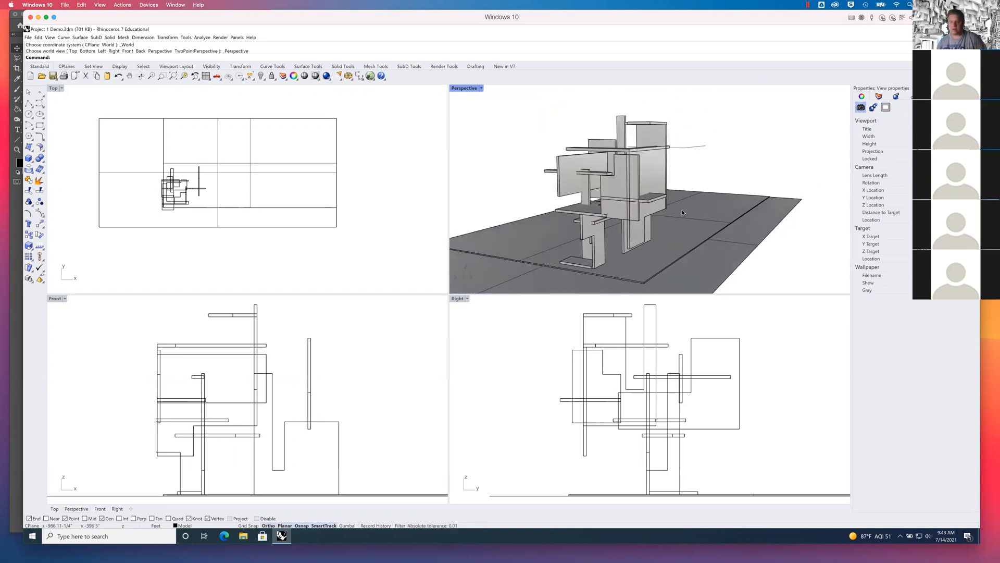
mouse_move(676, 229)
left_mouse_down()
mouse_move(672, 221)
mouse_move(660, 242)
mouse_move(664, 228)
left_mouse_up()
scroll(668, 231, "up", 3)
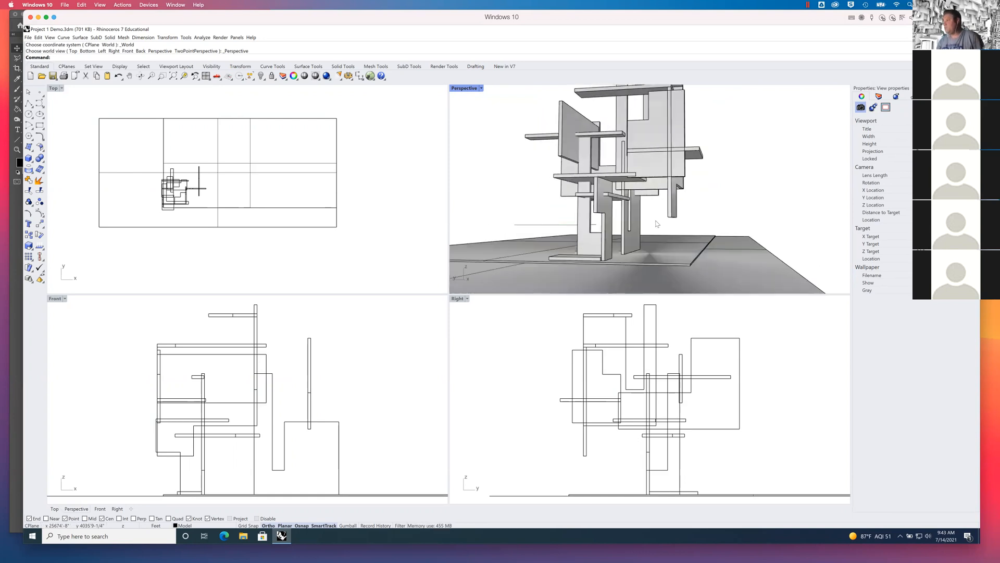
scroll(657, 223, "up", 2)
scroll(660, 221, "up", 3)
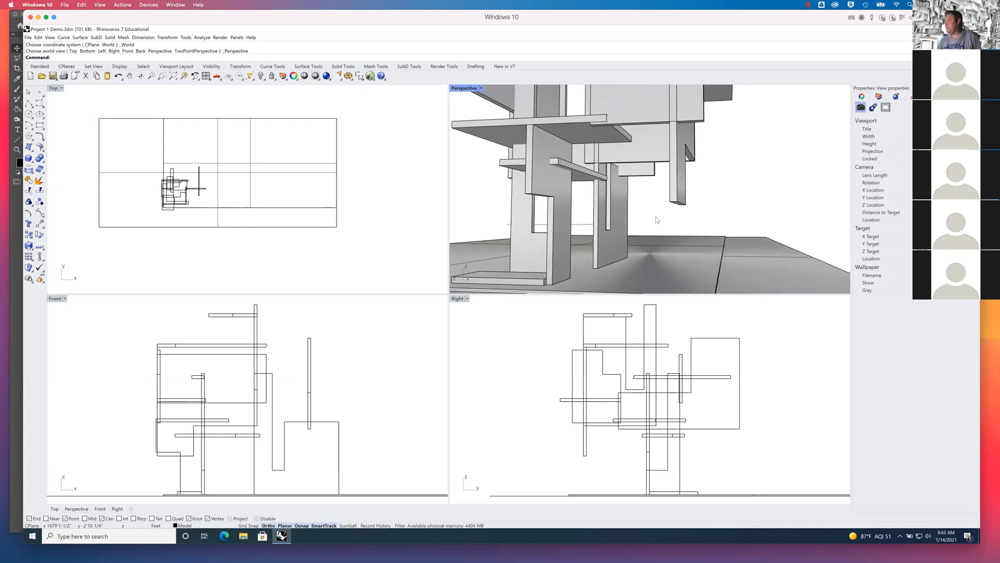
left_click_drag(677, 226, 709, 210)
scroll(738, 209, "down", 6)
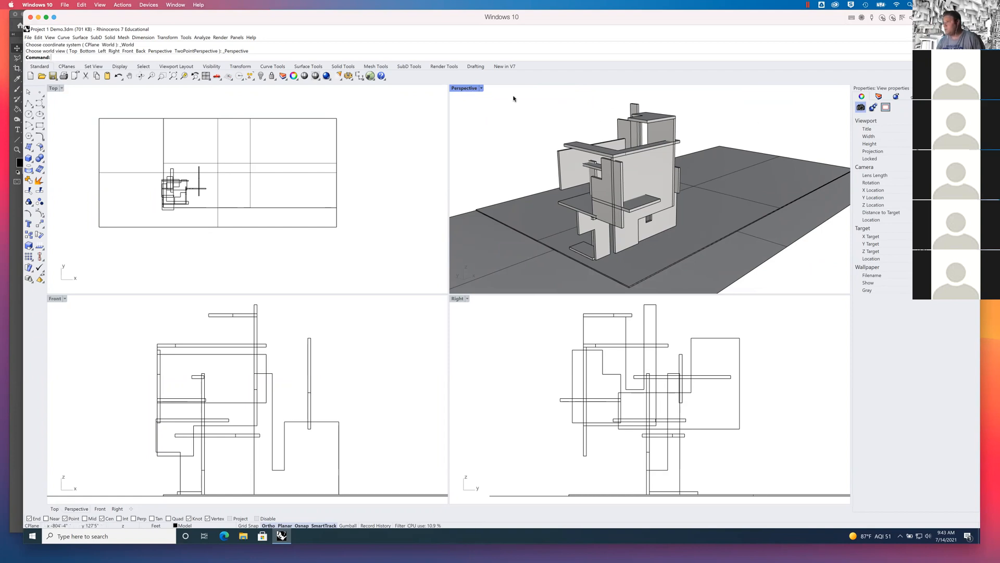
Open the viewport properties of the Perspective view to review its settings
left_click(481, 88)
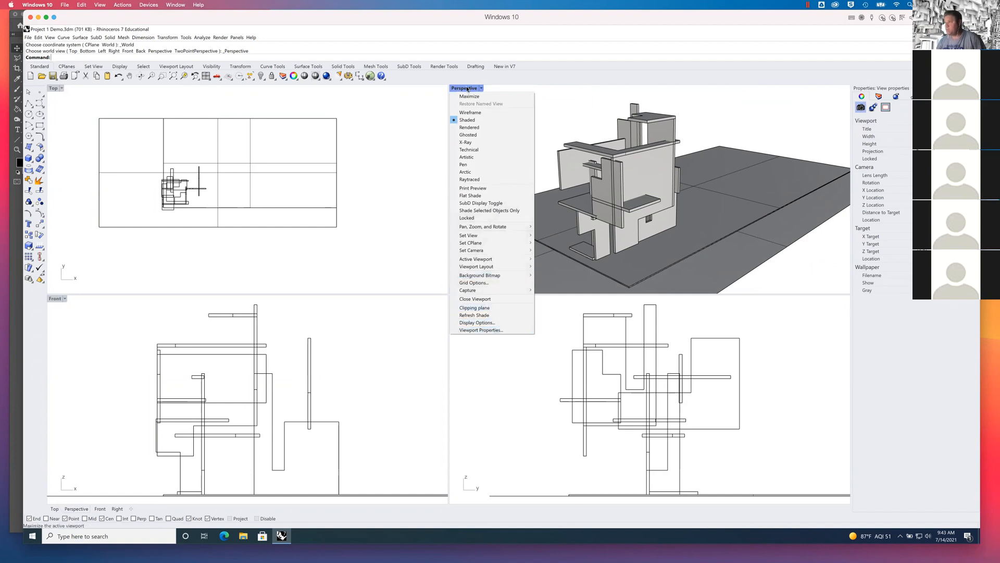
left_click(481, 330)
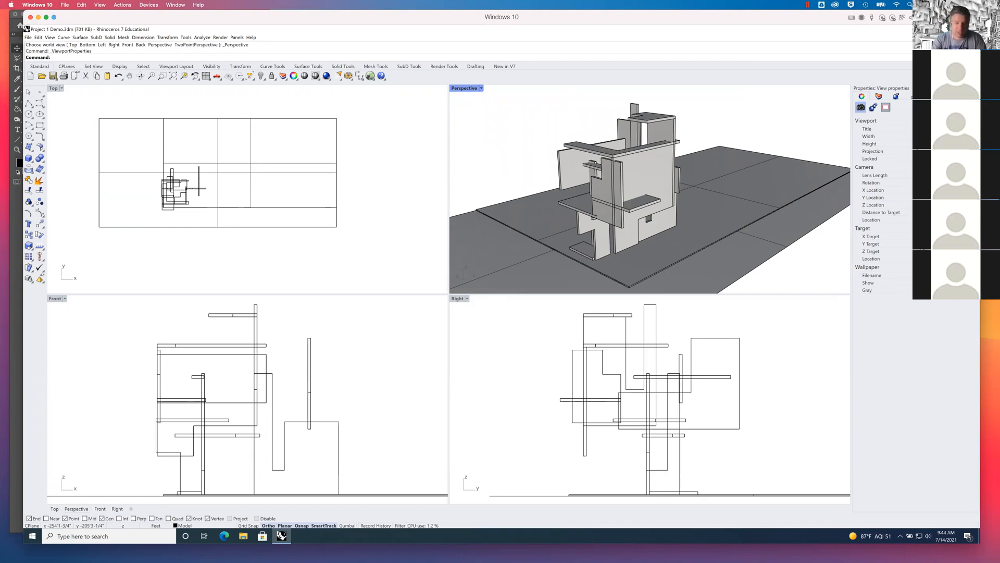
Maximize the Perspective viewport and frame a low, close-up view of the structure's base and overhanging planes
scroll(824, 187, "down", 3)
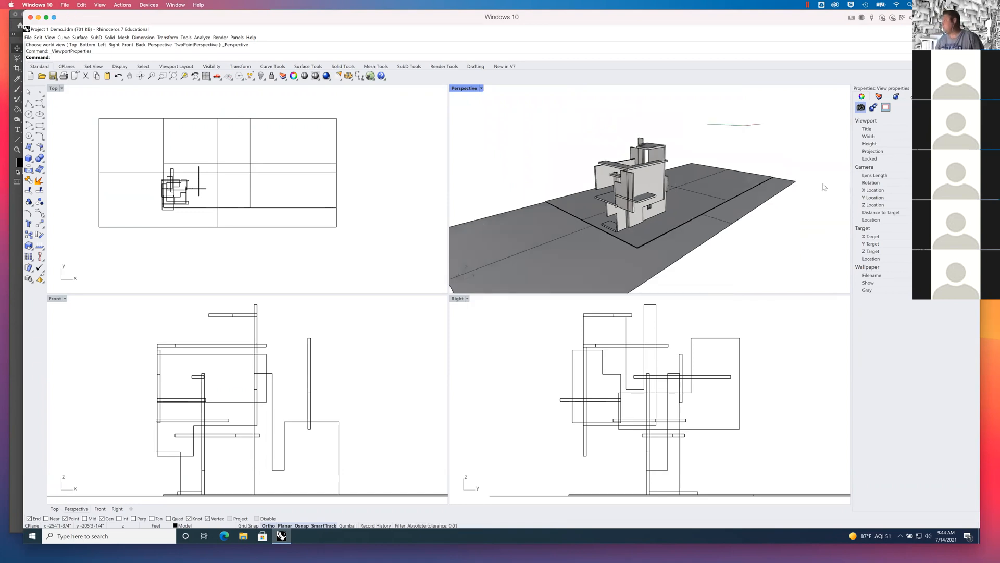
mouse_move(700, 208)
left_mouse_down()
mouse_move(693, 181)
mouse_move(667, 181)
mouse_move(707, 216)
mouse_move(716, 207)
left_mouse_up()
scroll(668, 180, "up", 6)
scroll(699, 202, "up", 3)
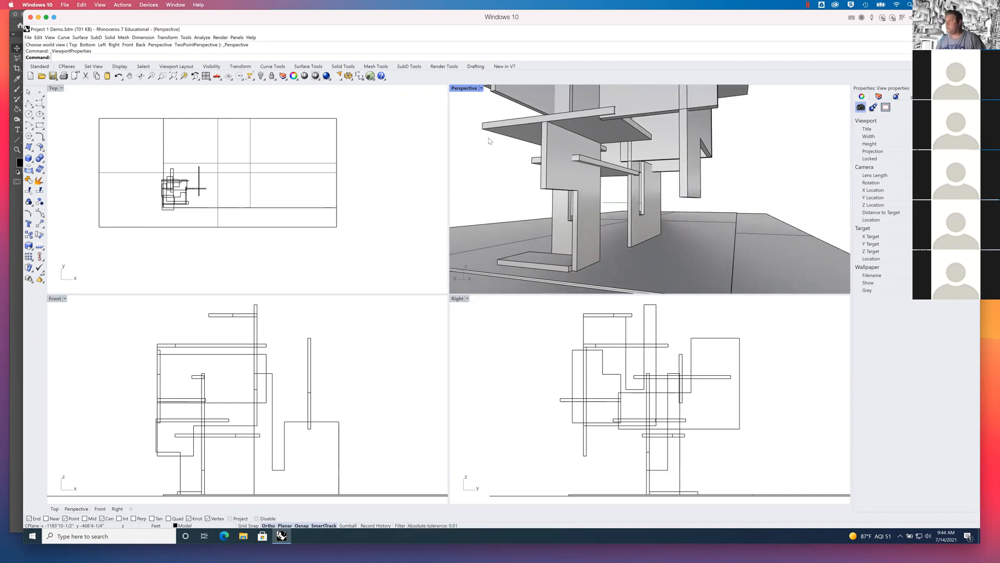
key("ctrl+m")
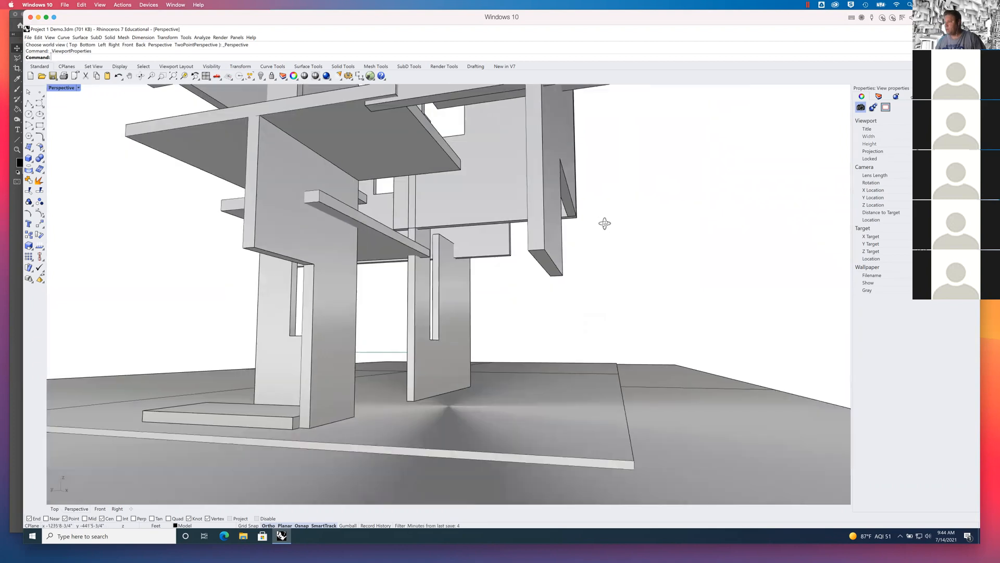
left_click_drag(605, 223, 604, 224)
left_click_drag(636, 266, 631, 266)
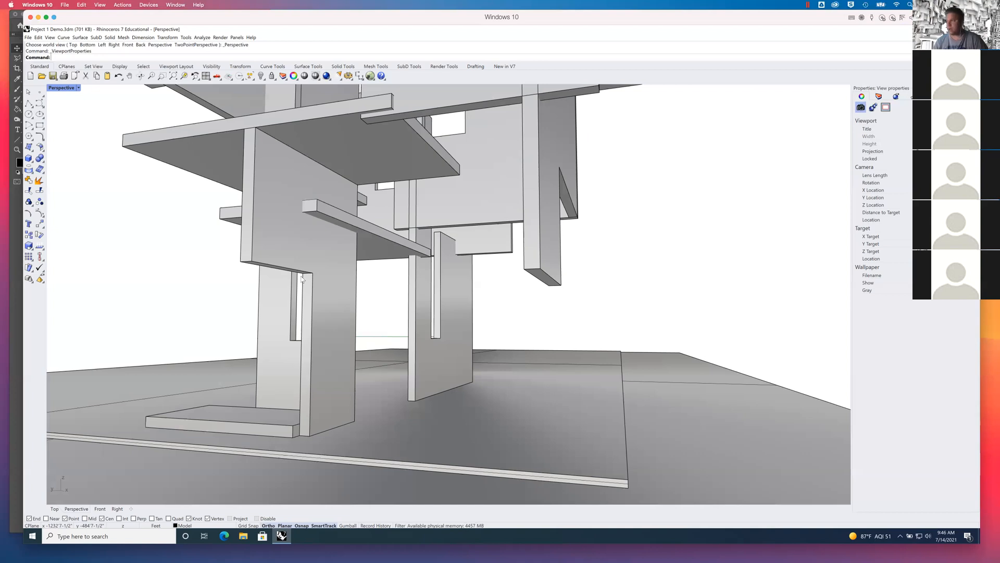
left_click_drag(518, 368, 544, 343)
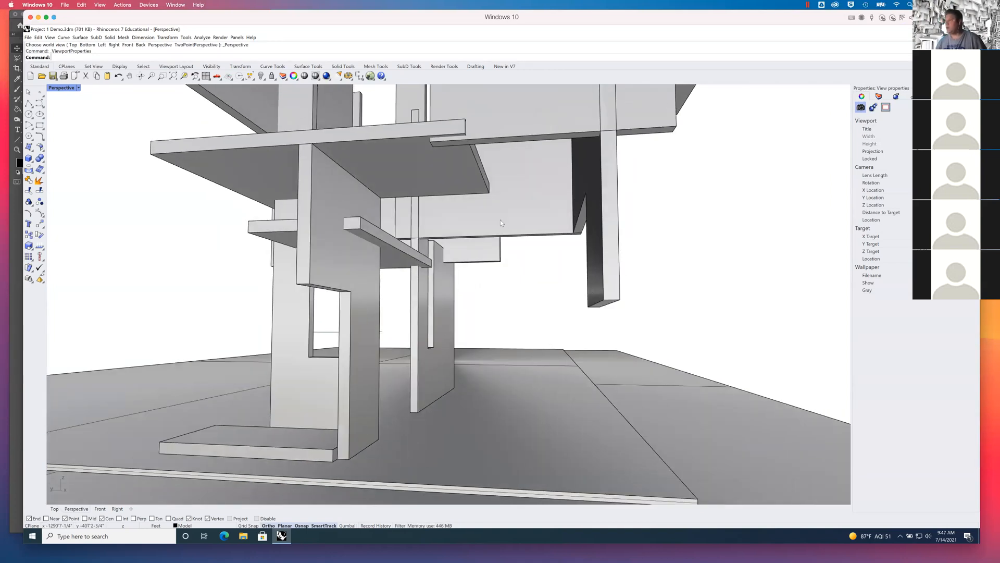
Switch the Perspective viewport to the Artistic display mode
left_click(78, 88)
left_click(80, 158)
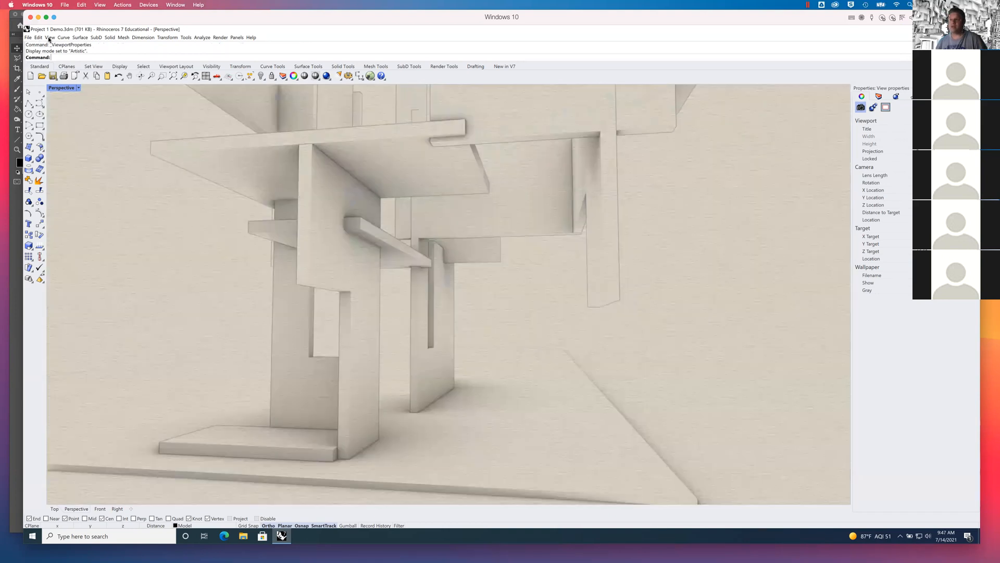
left_click(49, 38)
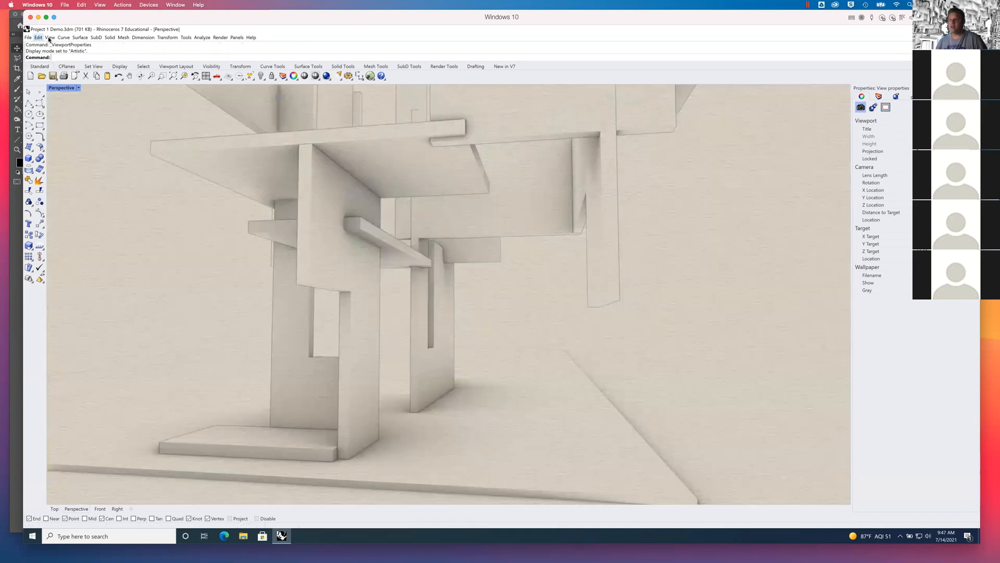
left_click(50, 38)
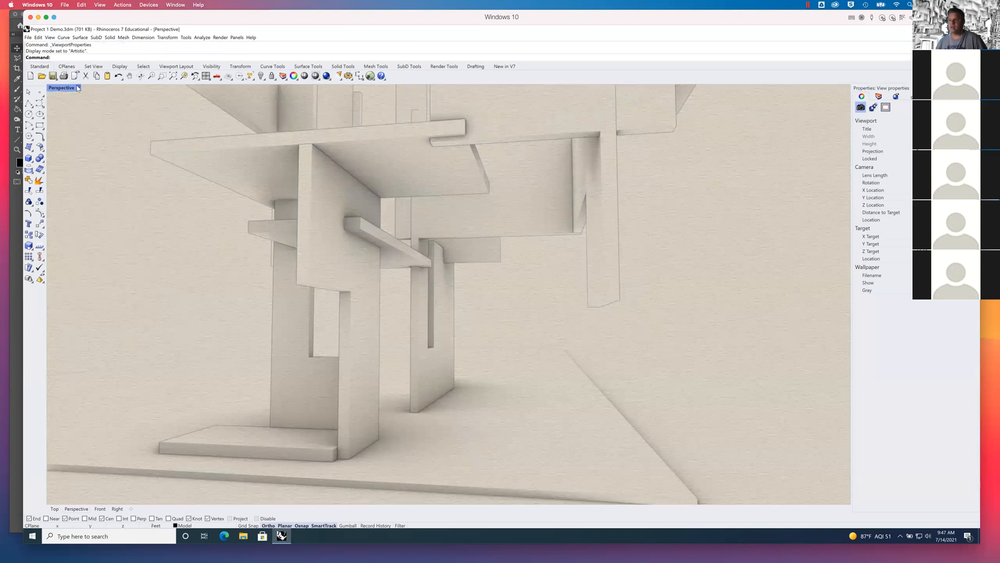
Switch the viewport to the Rendered display mode and enable a transparent background in the rendering settings
left_click(78, 88)
left_click(71, 127)
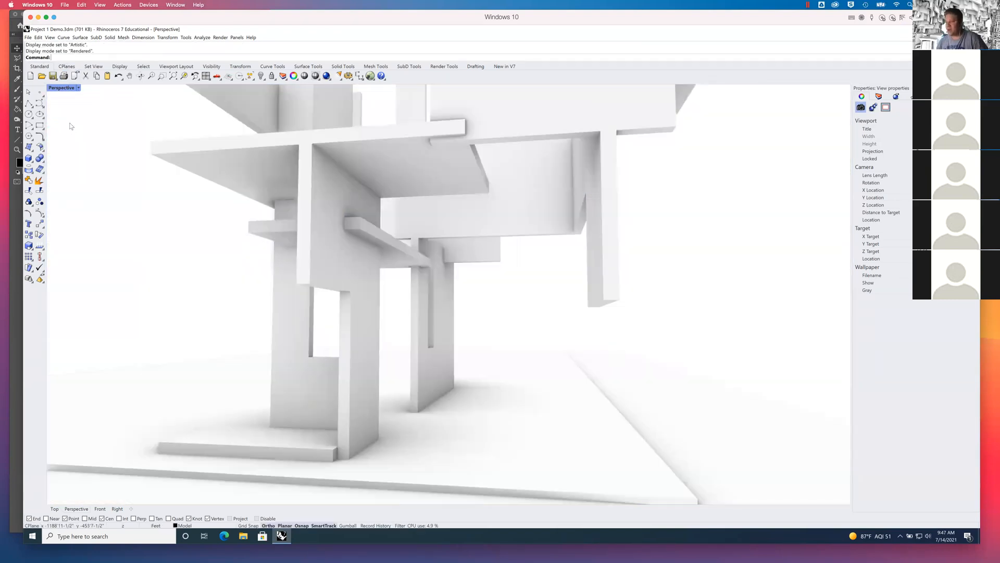
left_click(896, 97)
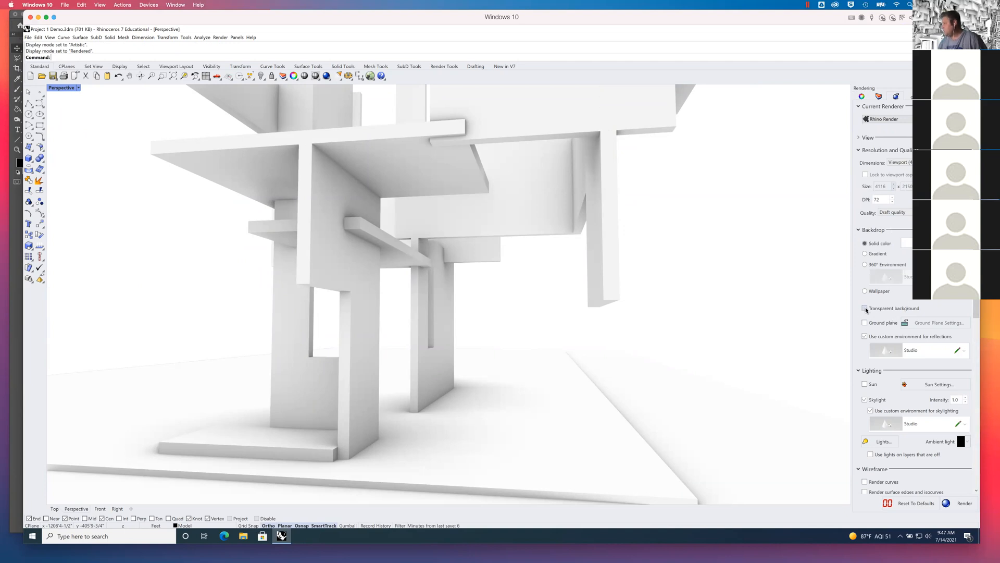
left_click(883, 310)
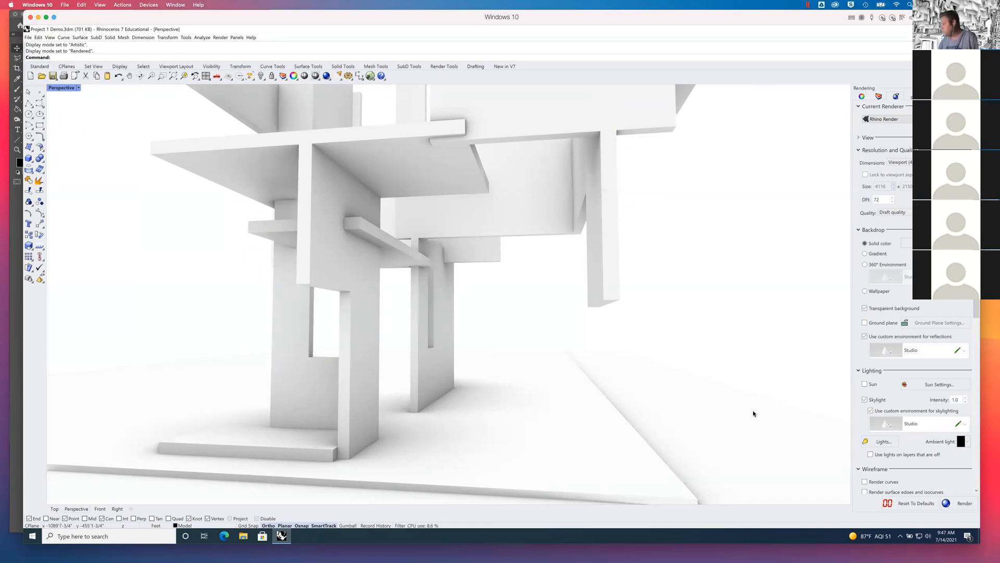
Turn on the sun and lower the skylight intensity to 0.8 in the render lighting
left_click(865, 384)
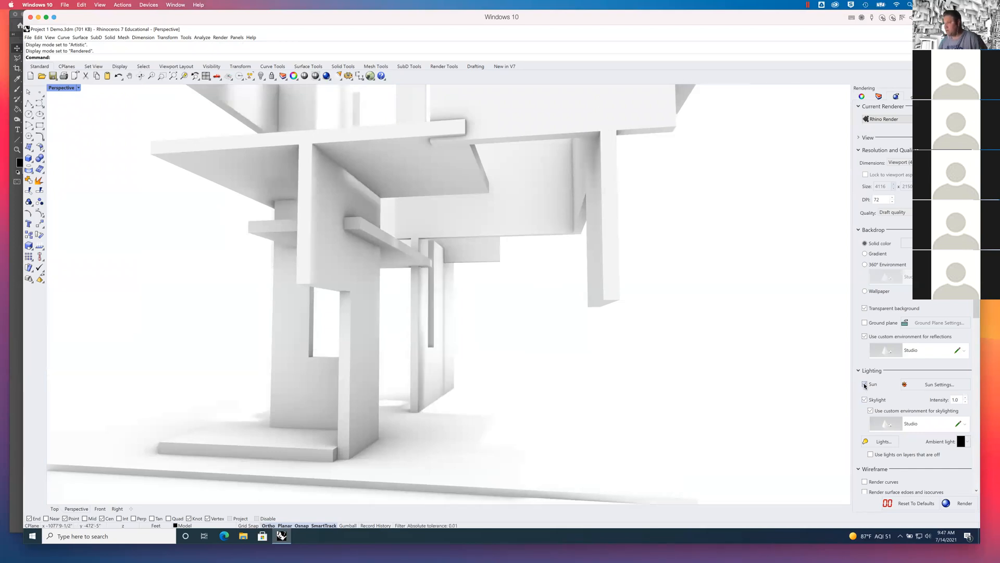
left_click(966, 402)
left_click(966, 402)
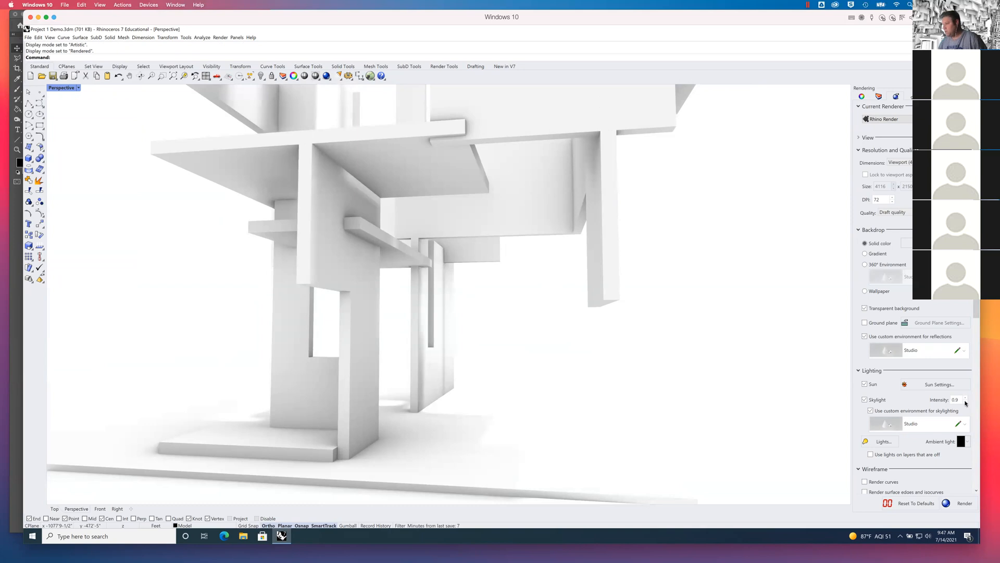
left_click(965, 402)
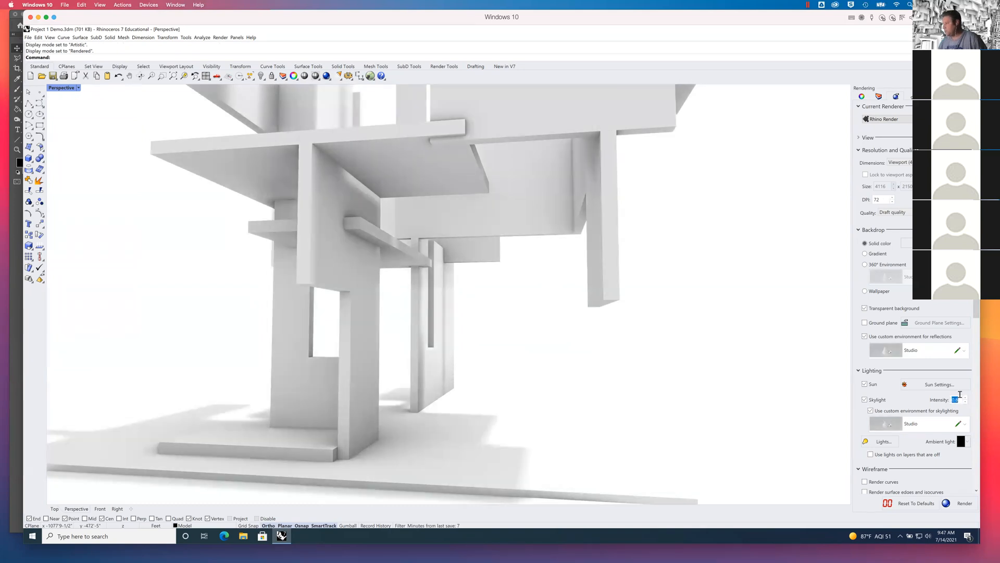
Try a sun time of about 1:19 PM in the sun settings and close them without applying it
left_click(955, 387)
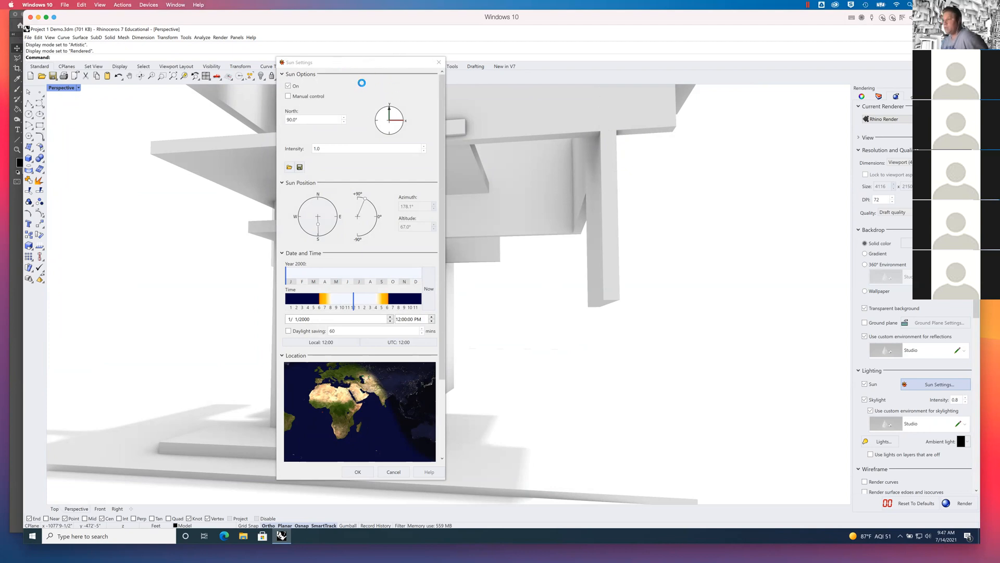
left_click_drag(338, 65, 657, 65)
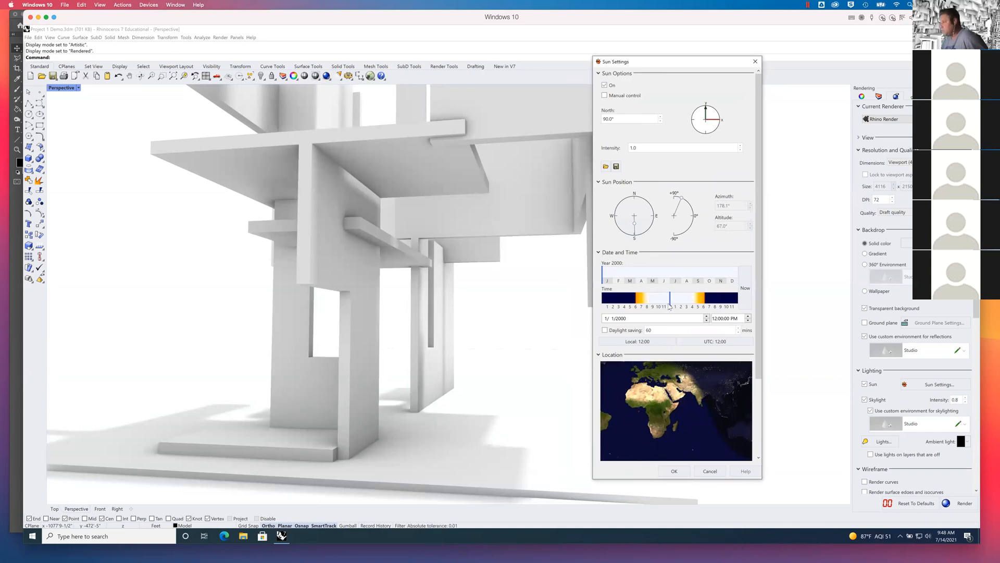
mouse_move(670, 304)
left_mouse_down()
mouse_move(642, 306)
mouse_move(704, 308)
mouse_move(678, 306)
left_mouse_up()
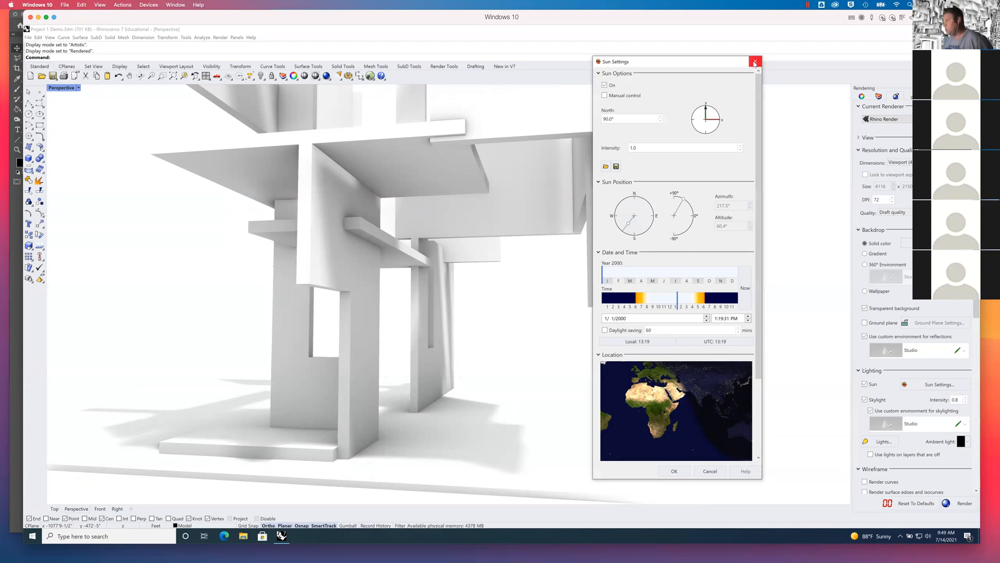
left_click(754, 62)
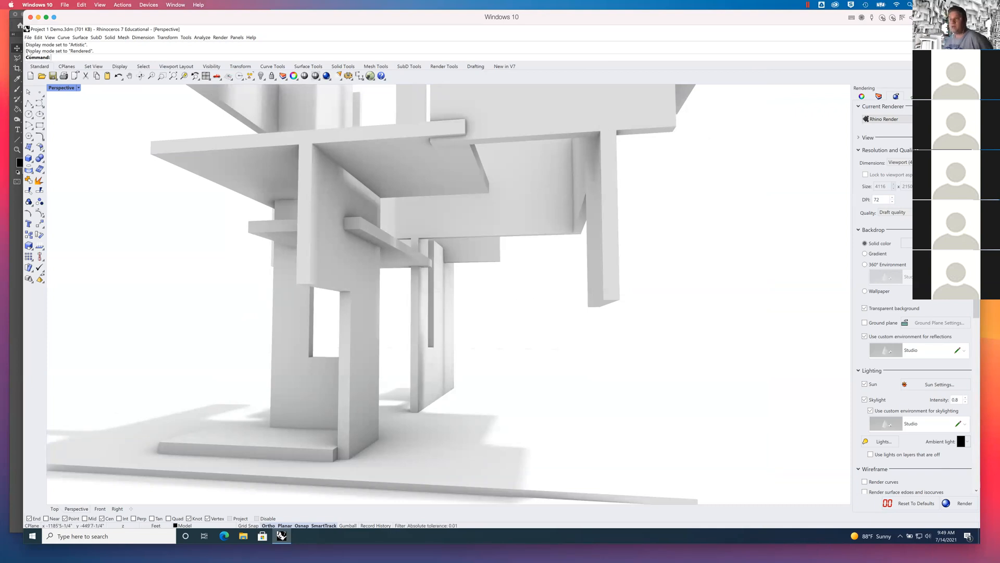
Set up a view capture to file of the Perspective view at viewport resolution, scale 2, with transparent background
left_click(29, 38)
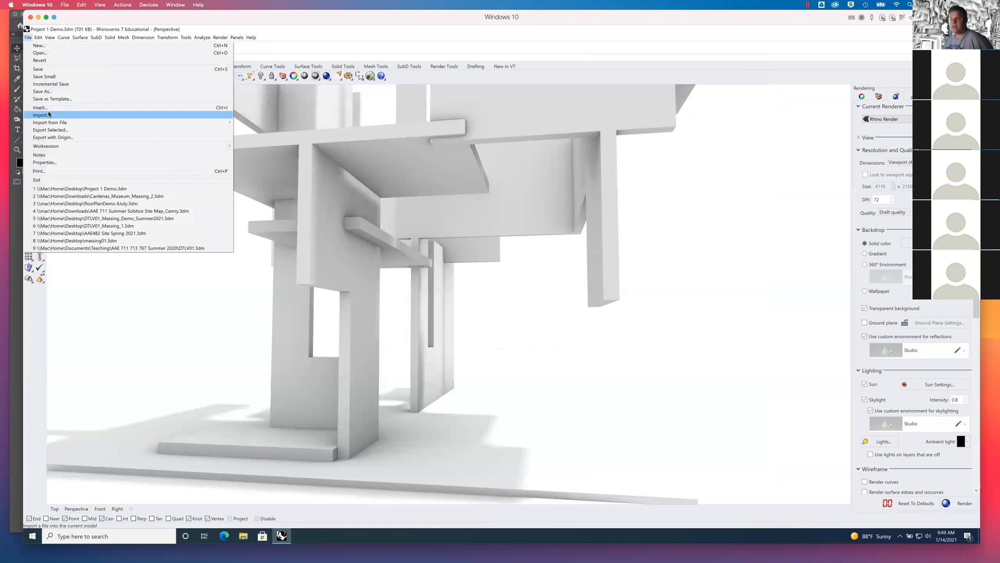
mouse_move(50, 37)
mouse_move(59, 164)
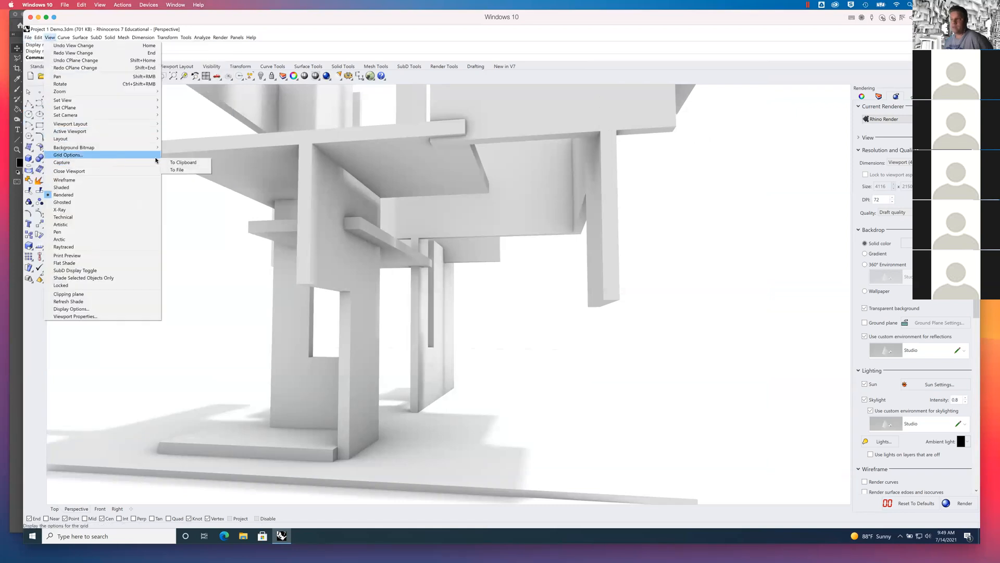
left_click(178, 170)
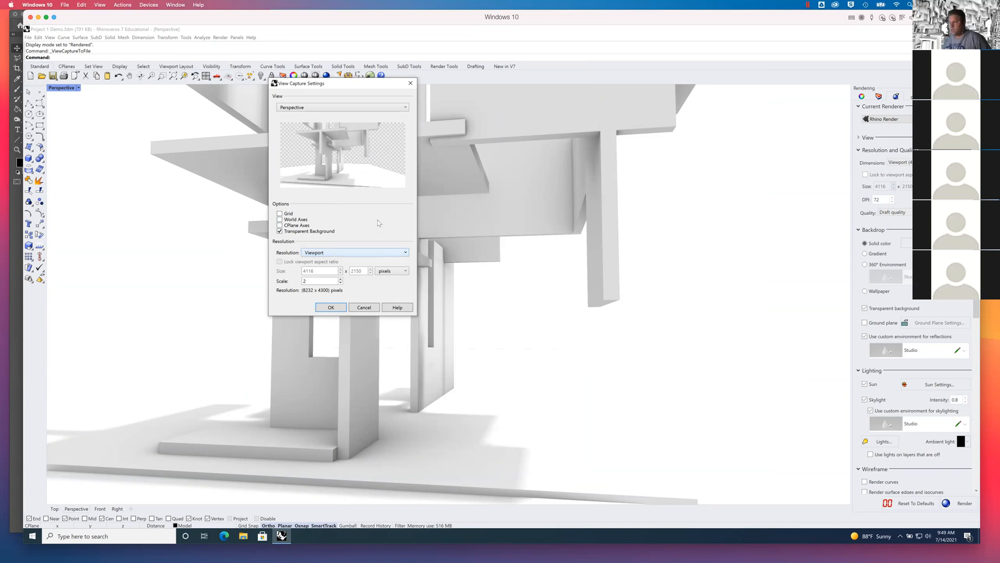
left_click(334, 253)
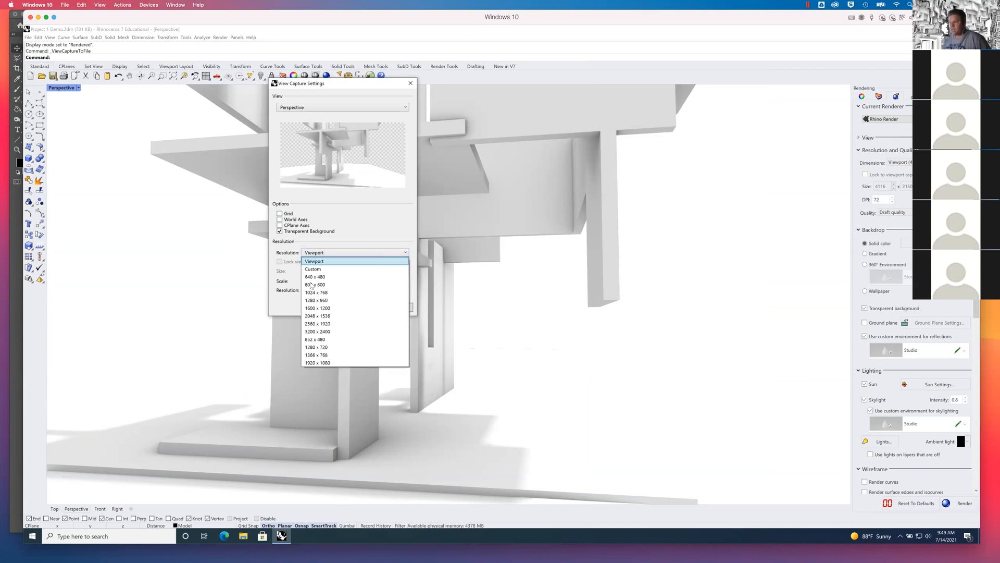
left_click(290, 269)
double_click(310, 281)
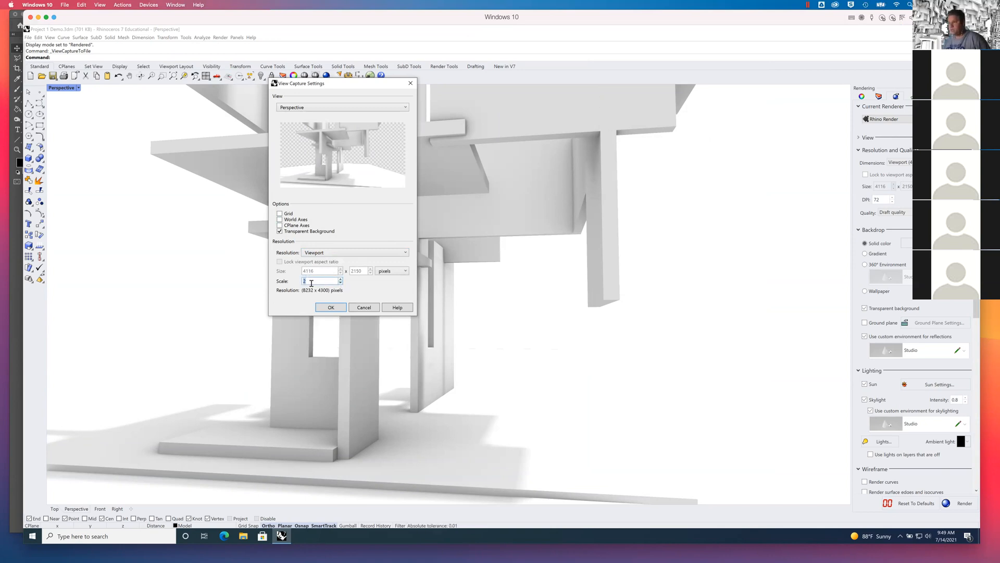
left_click(339, 308)
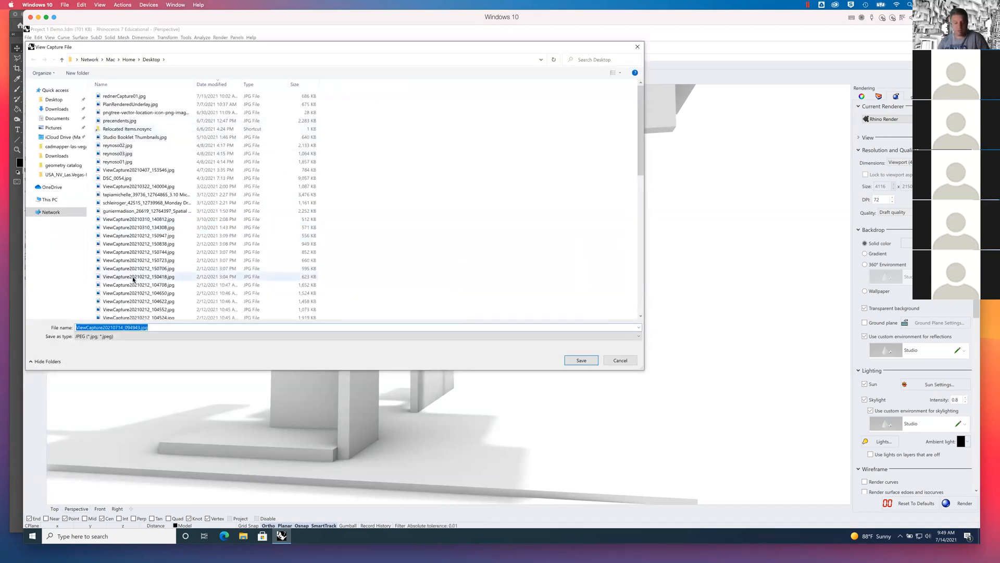
Save the view capture to the Desktop as a JPEG named renderCapture02
type("renderCa")
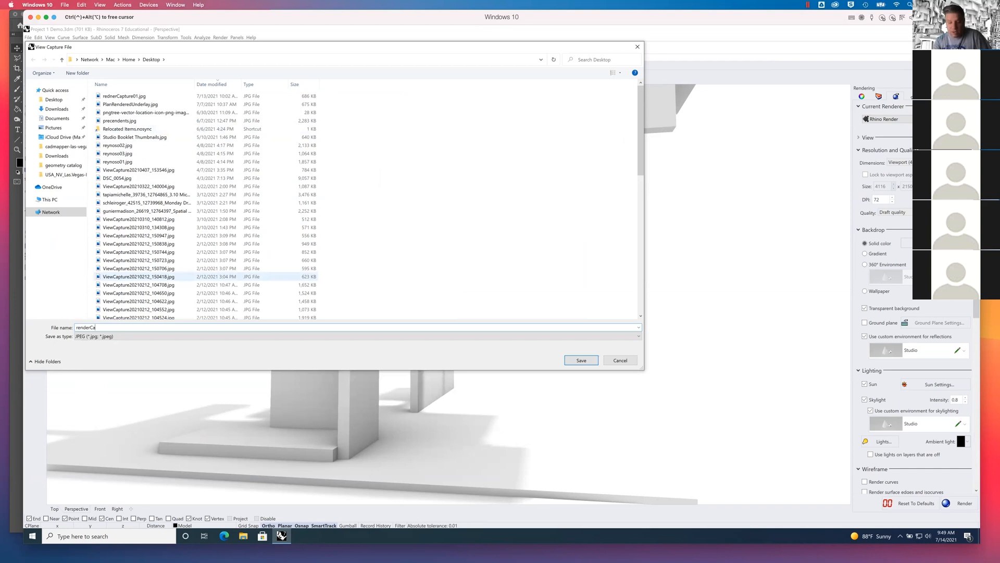
type("pture02")
key("Return")
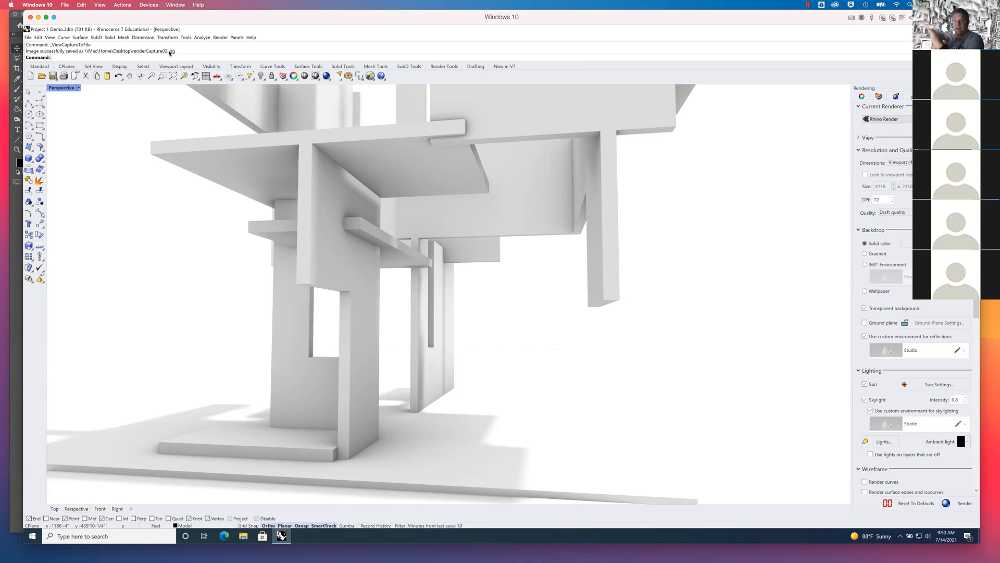
Start another file capture of the Perspective view at scale 2 with transparent background, choosing PNG as the file type
left_click(50, 38)
mouse_move(118, 163)
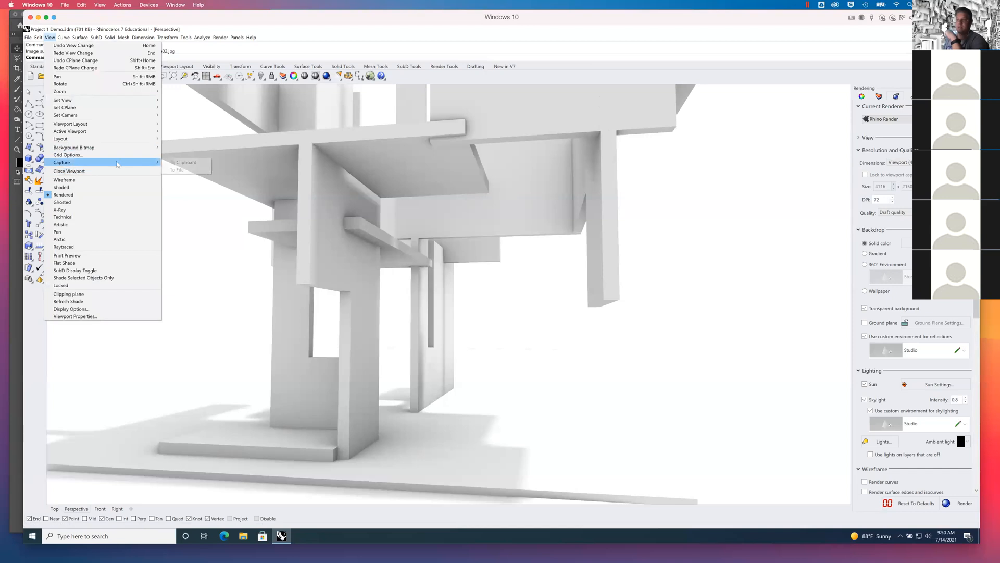
left_click(176, 169)
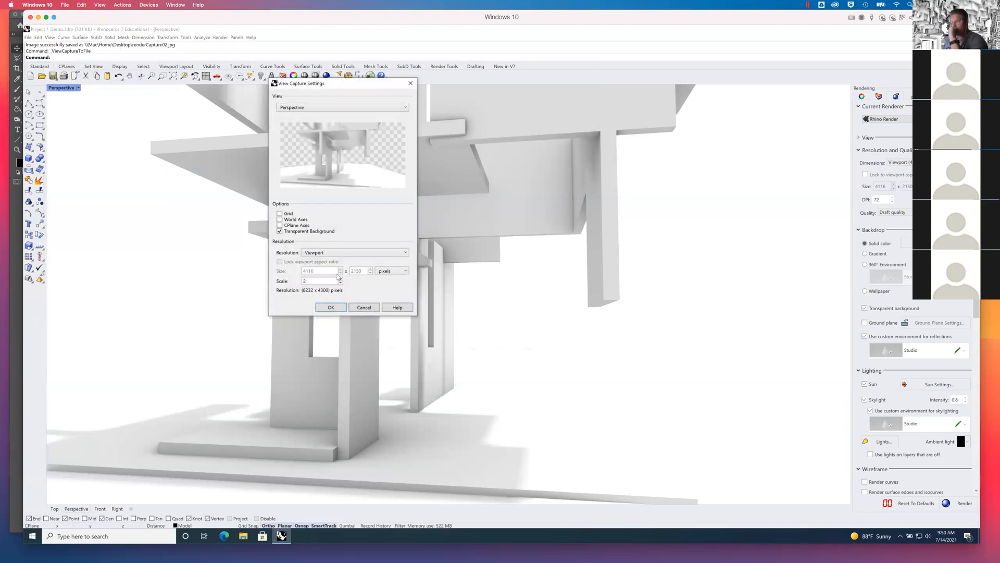
left_click(331, 307)
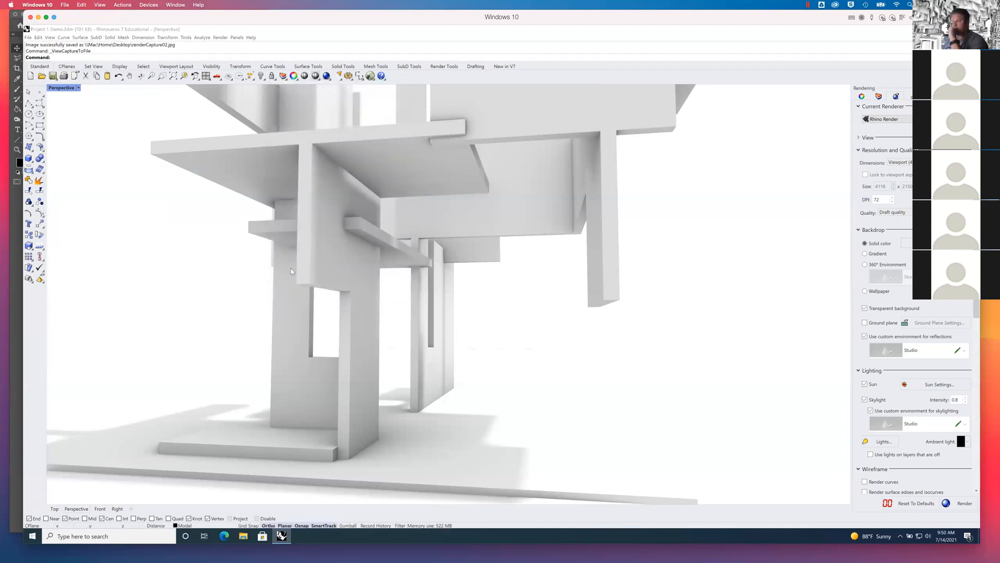
left_click(420, 467)
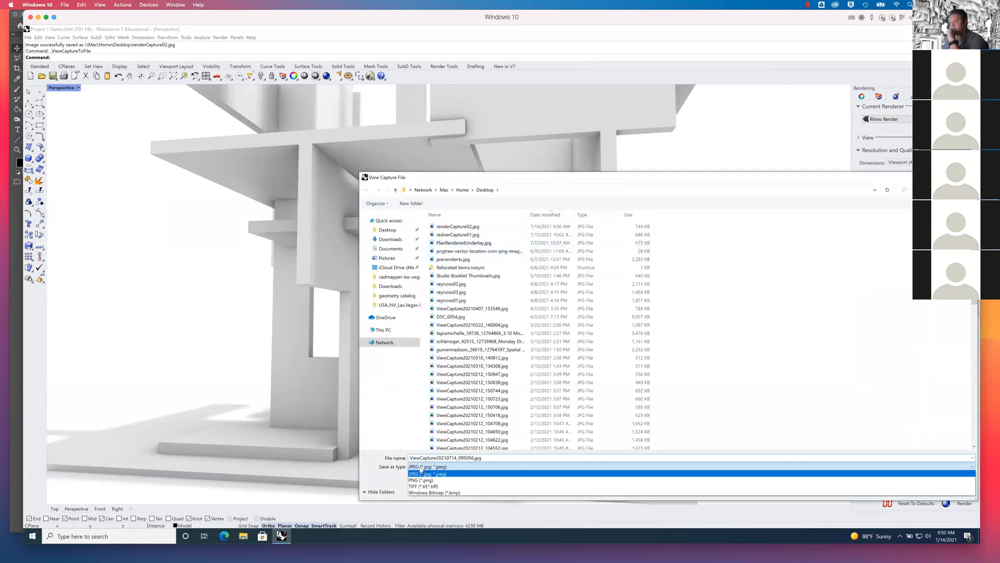
left_click(432, 479)
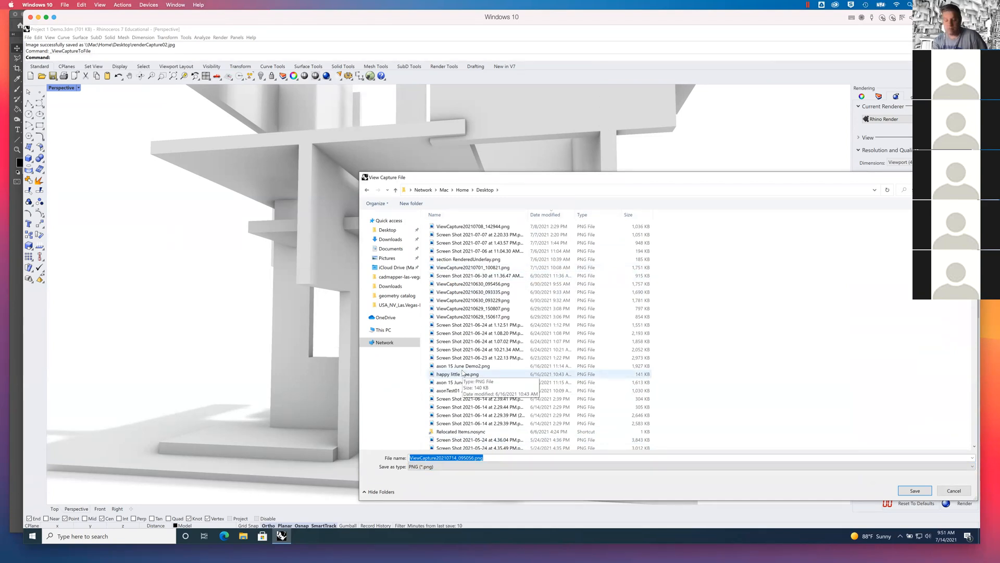
Try the TIFF file type for the second view capture
key("Tab")
key("Down")
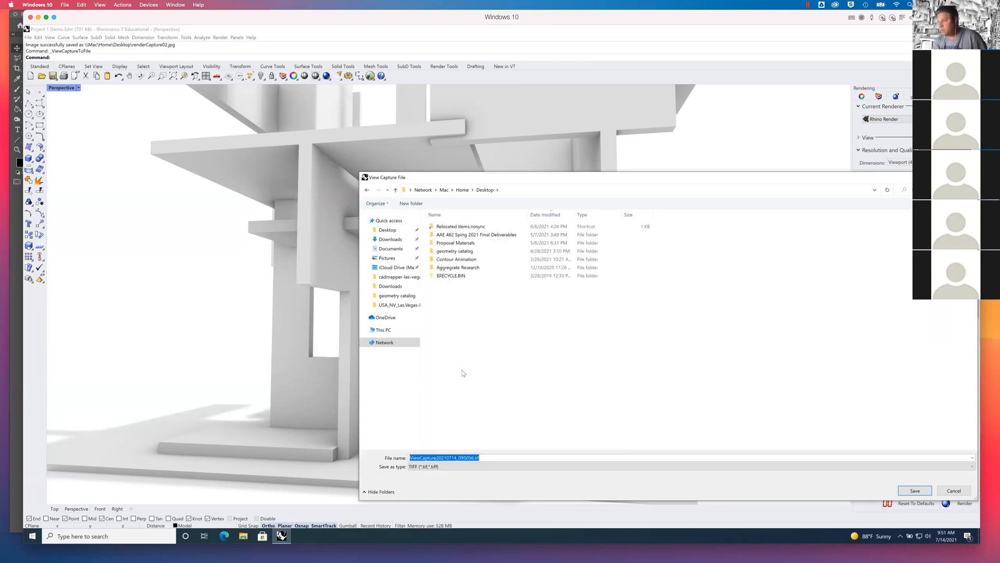
key("ctrl+Up")
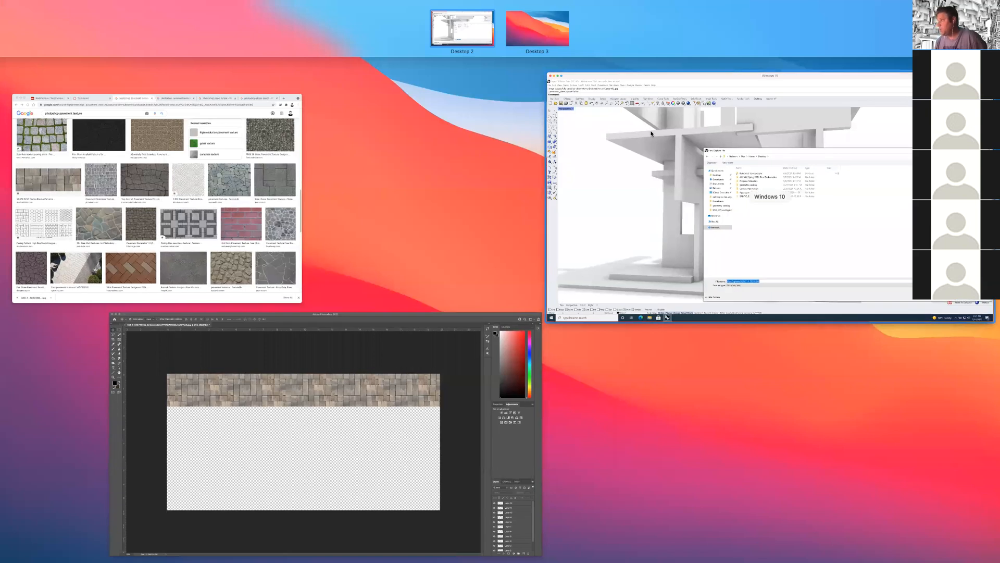
left_click(666, 142)
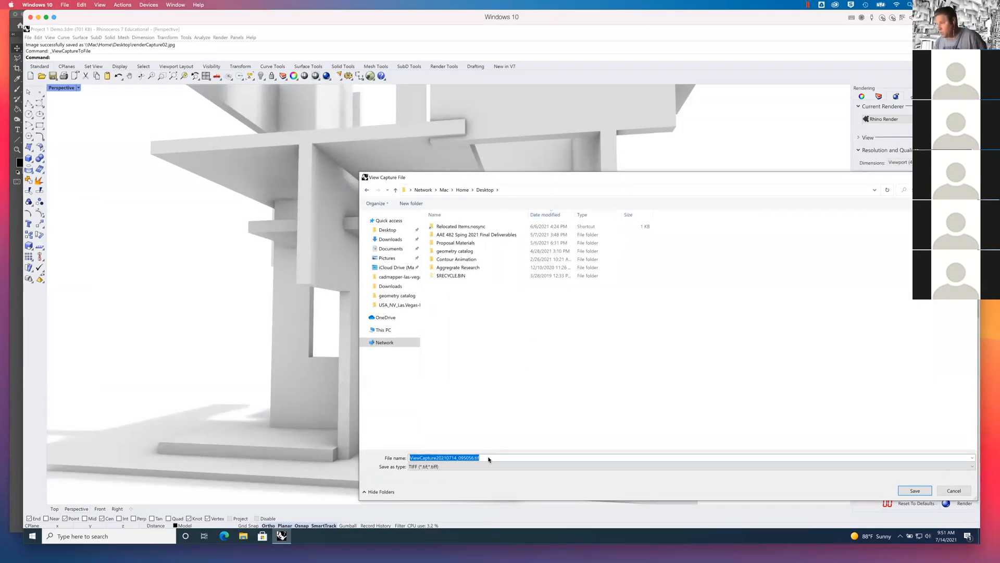
Name the second capture renderCapture02, set its file type to PNG and save it to the Desktop
type("renderCapture02")
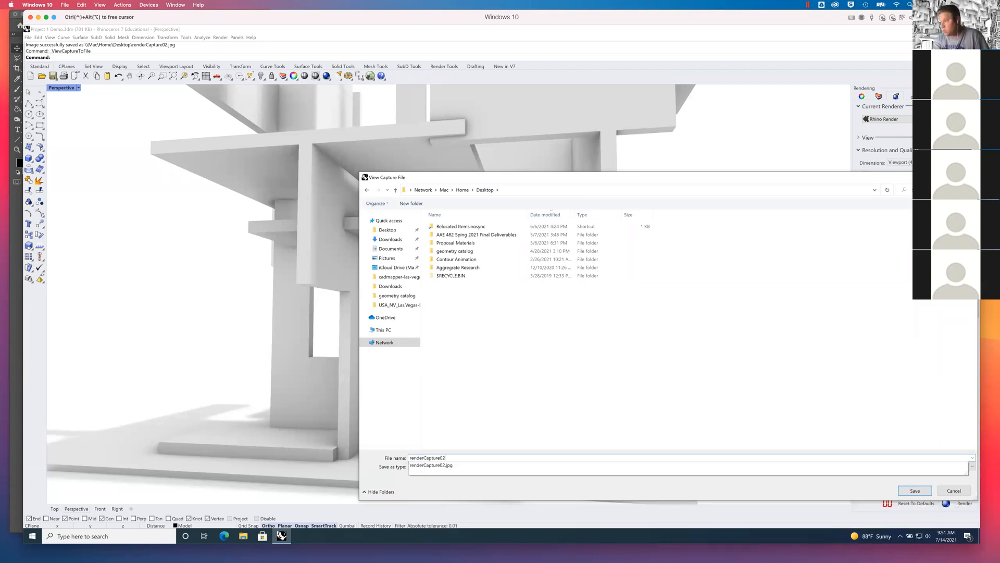
left_click(475, 483)
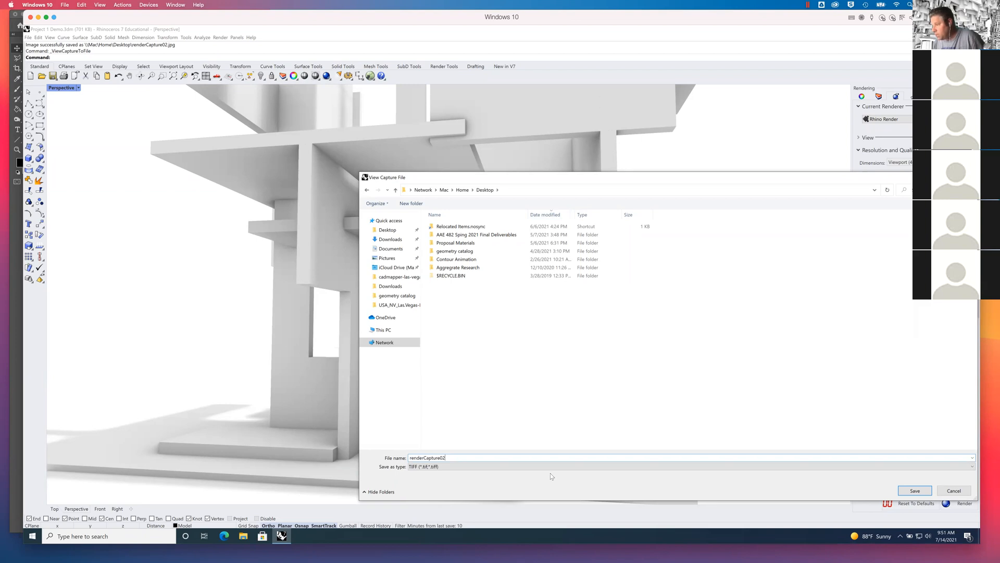
left_click(545, 466)
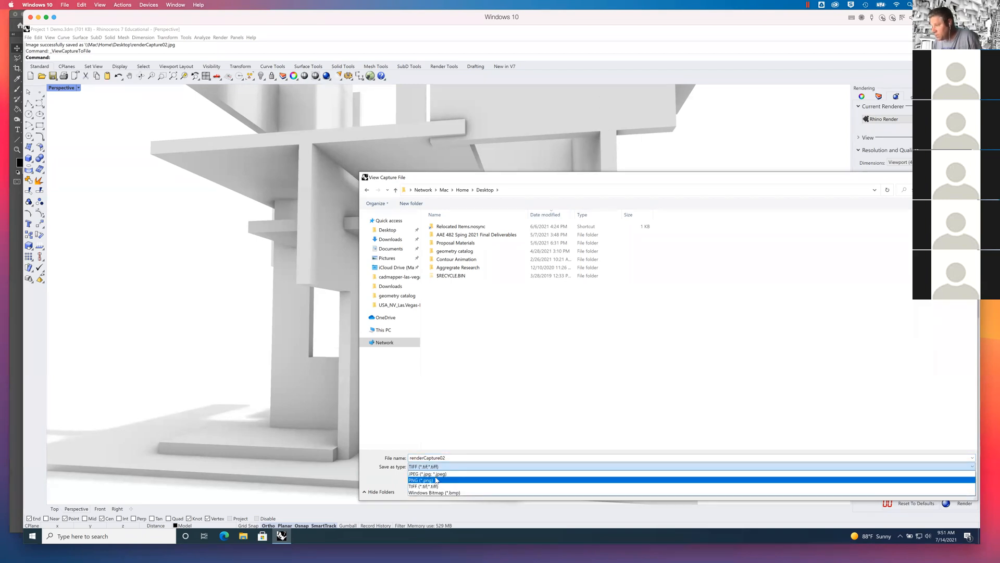
left_click(436, 480)
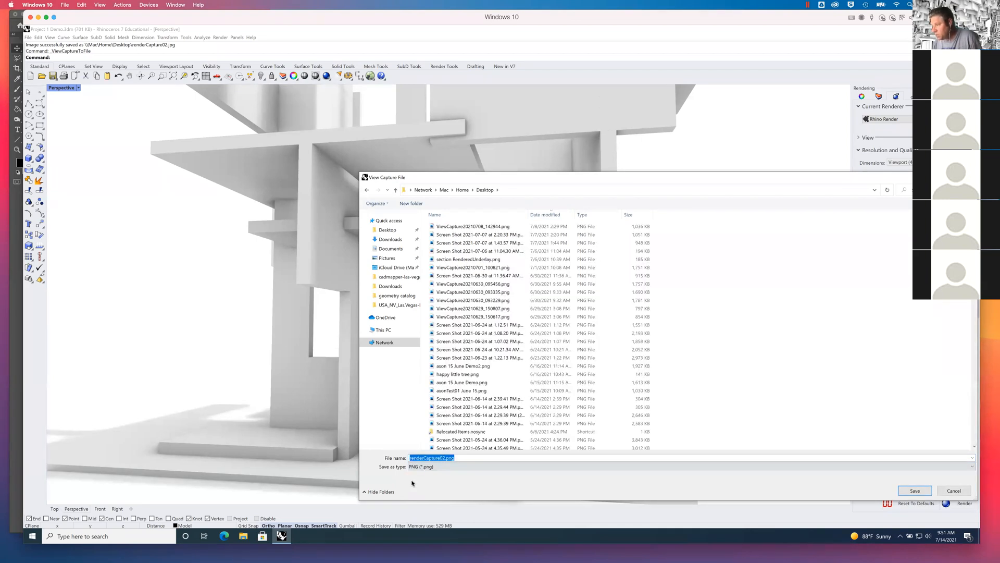
left_click(908, 491)
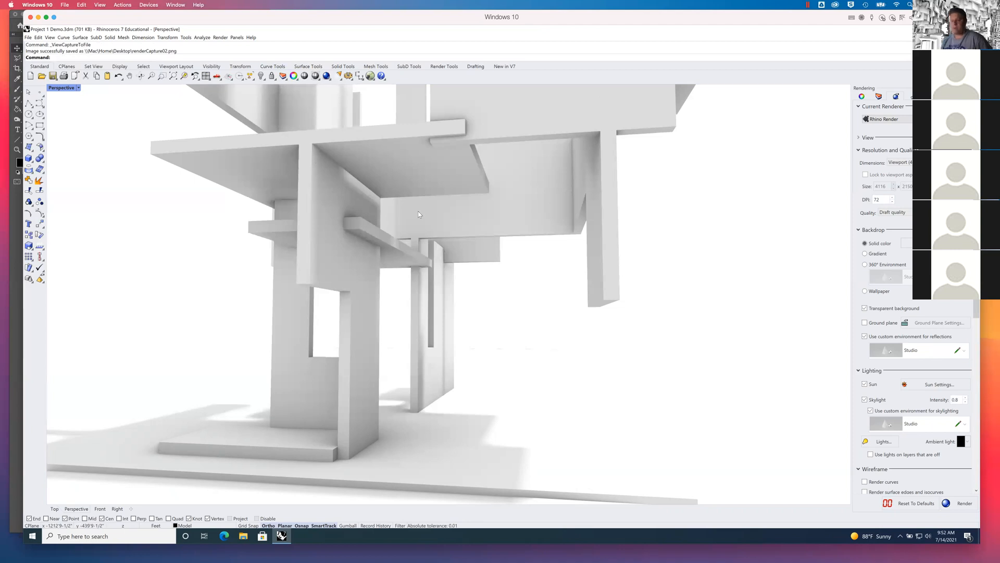
Examine the massing model's upper volumes and wall planes from the sides, and the whole model from above
left_click_drag(415, 302, 404, 485)
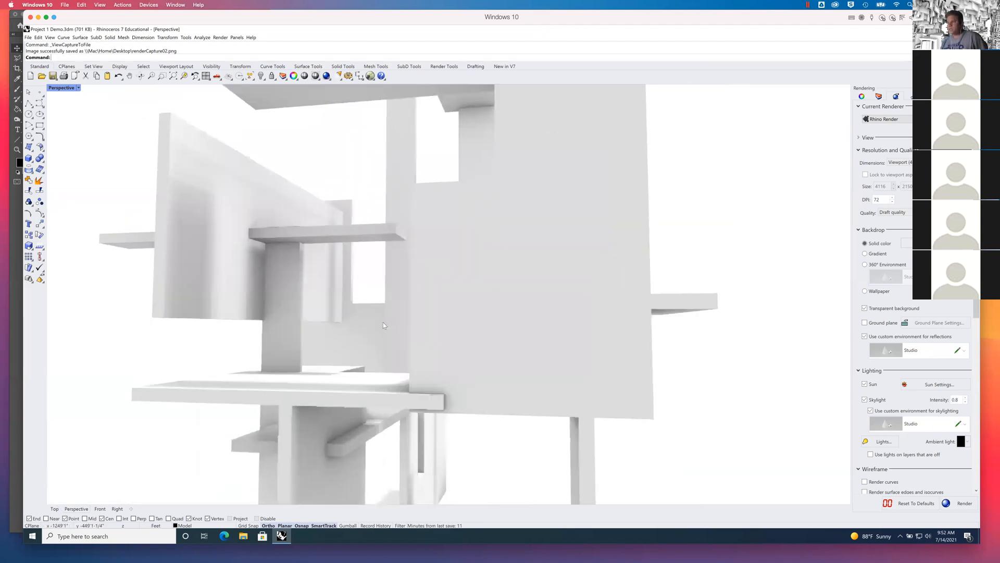
scroll(383, 323, "up", 3)
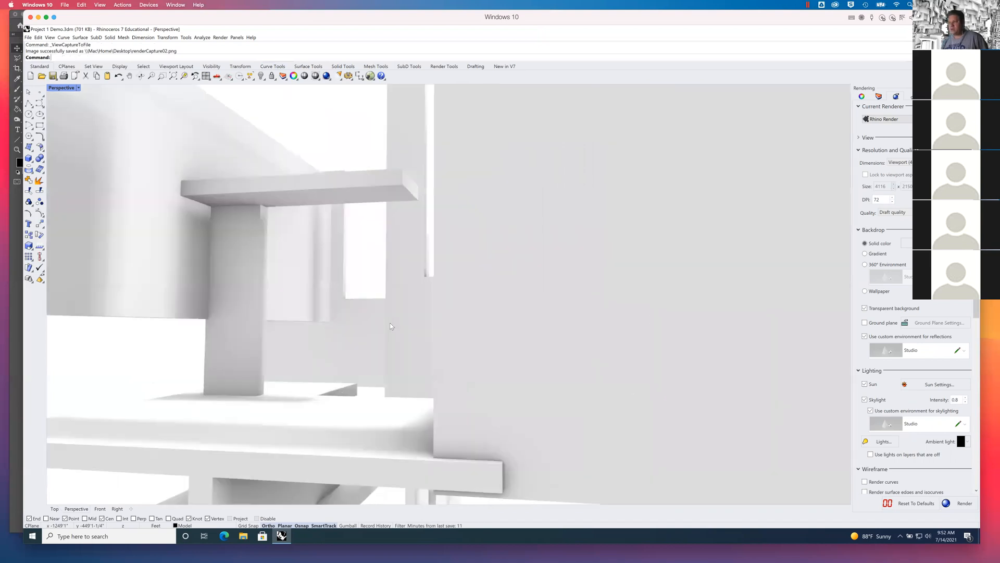
left_click_drag(391, 327, 480, 291)
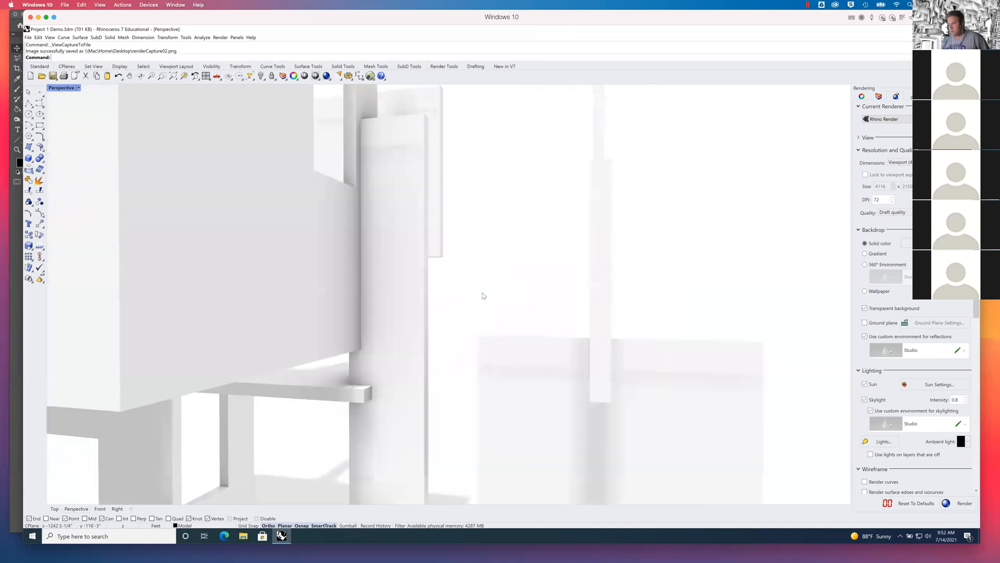
scroll(482, 295, "down", 10)
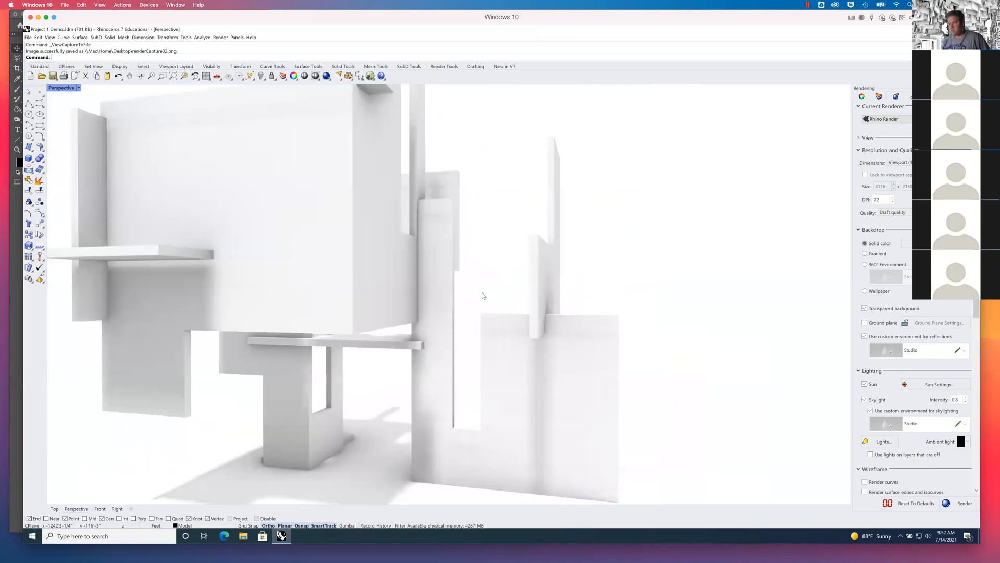
scroll(483, 295, "down", 2)
left_click_drag(448, 284, 470, 338)
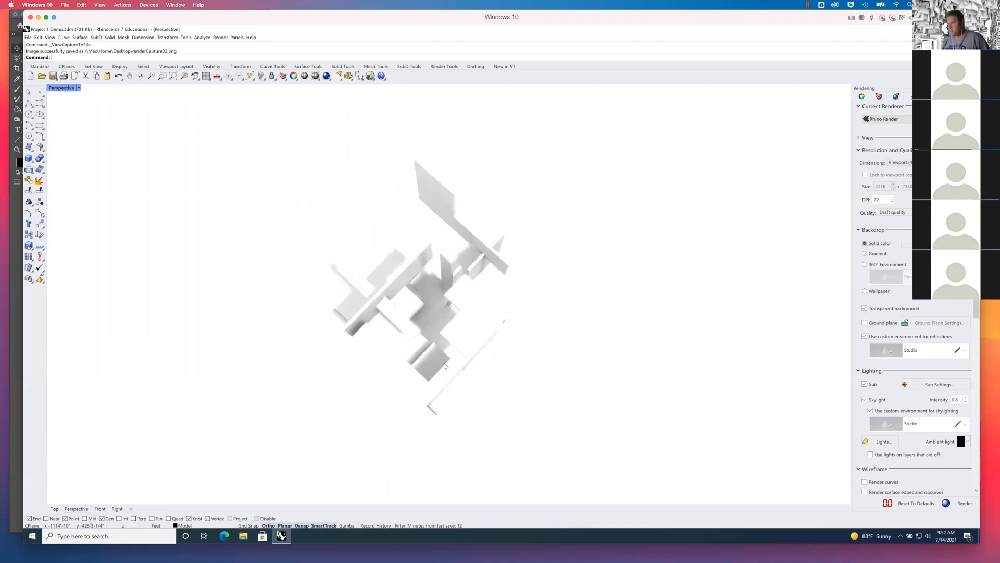
Examine the model's floor slabs up close, down to the narrow rectangular opening beside the leaning column
scroll(445, 365, "up", 3)
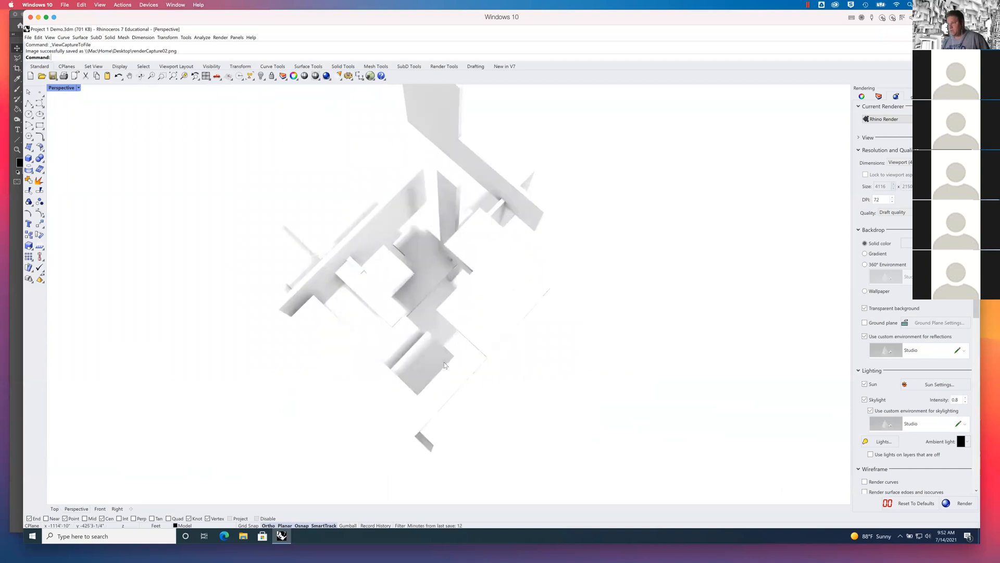
scroll(445, 366, "up", 2)
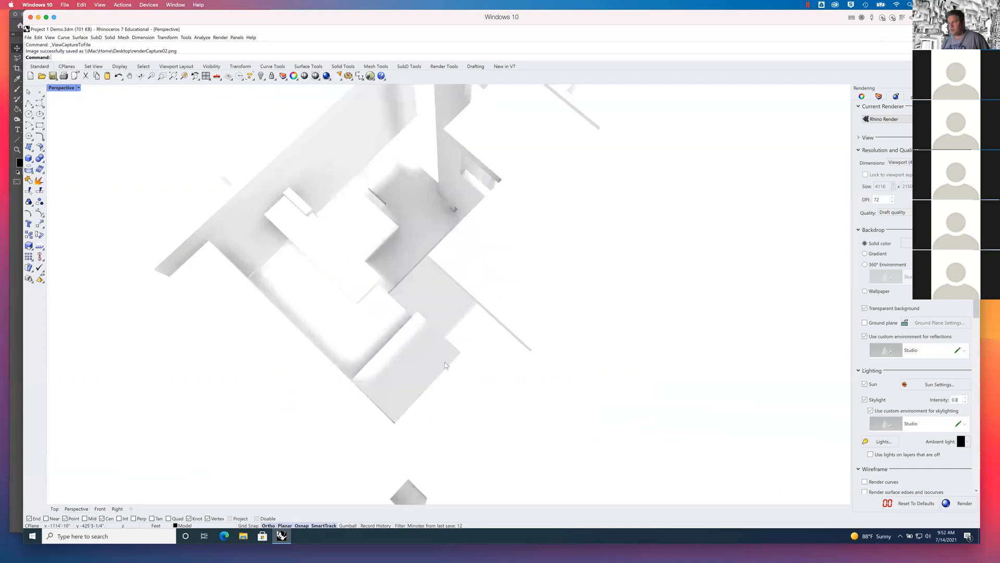
scroll(445, 364, "up", 5)
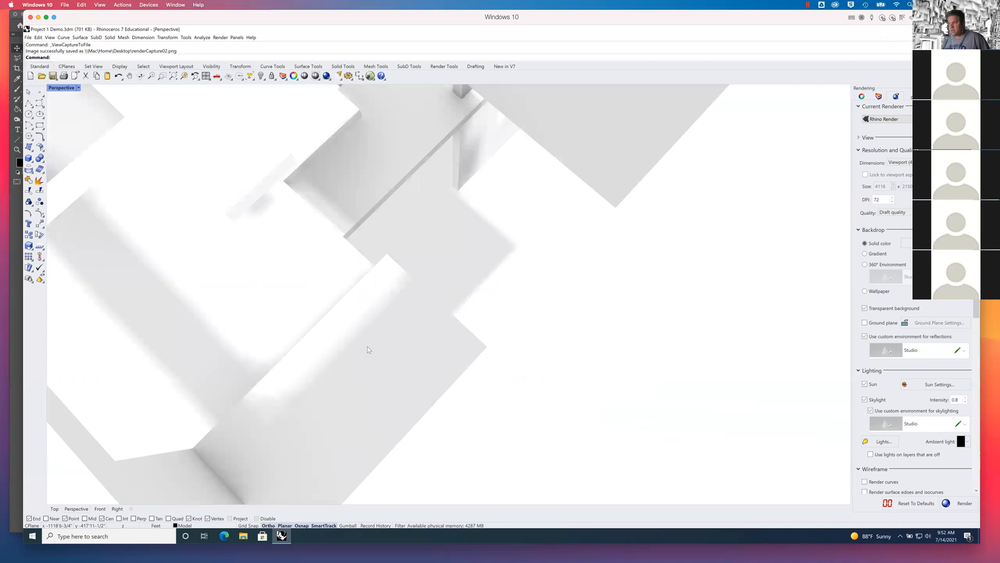
scroll(364, 348, "up", 2)
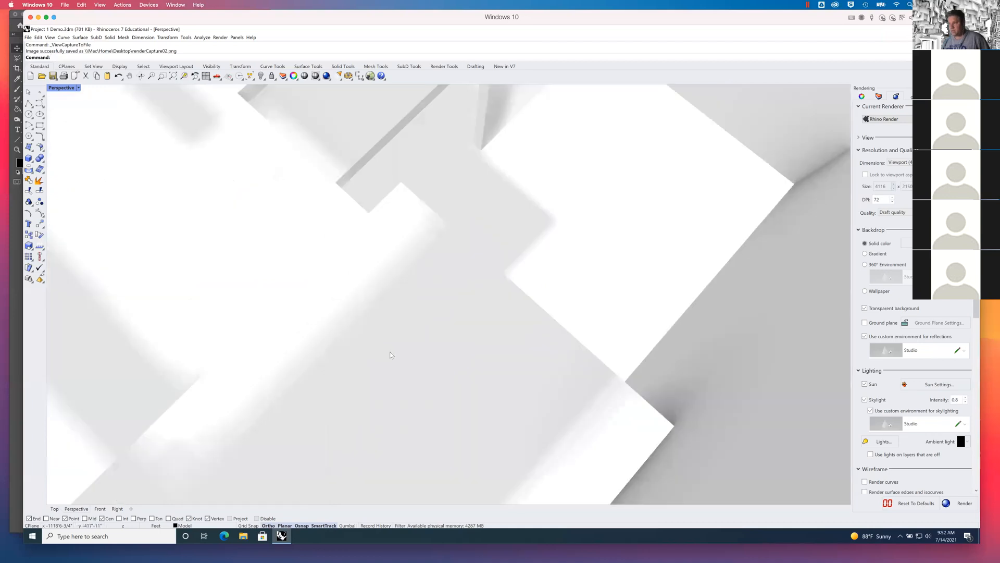
scroll(387, 354, "up", 4)
left_click_drag(354, 260, 354, 250)
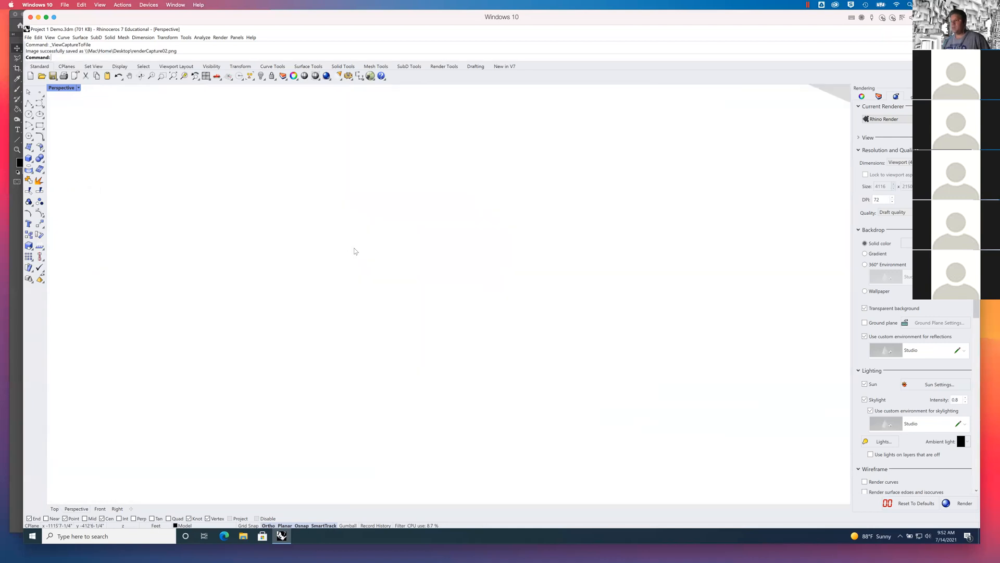
scroll(386, 252, "up", 3)
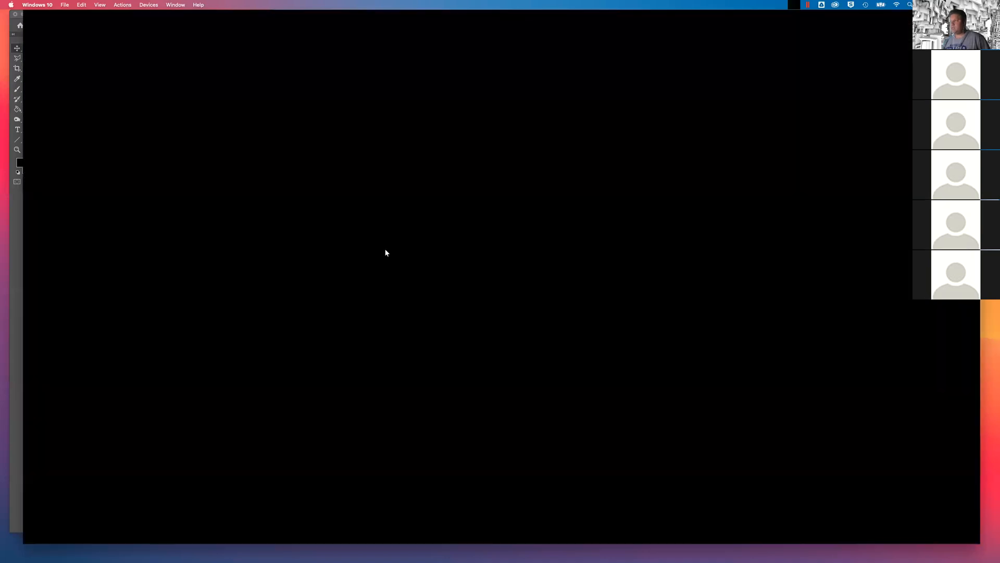
left_click_drag(375, 241, 478, 339)
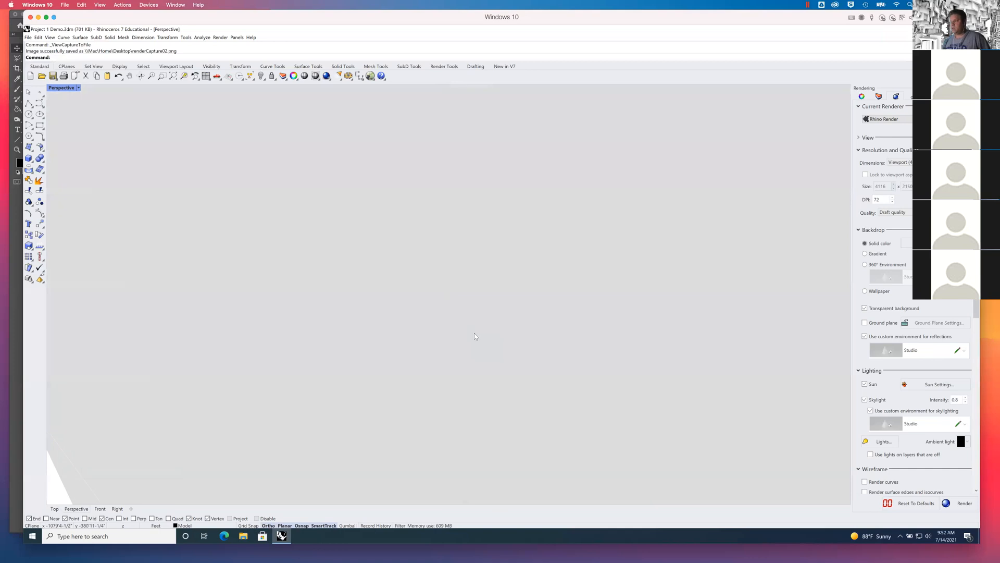
scroll(474, 336, "down", 5)
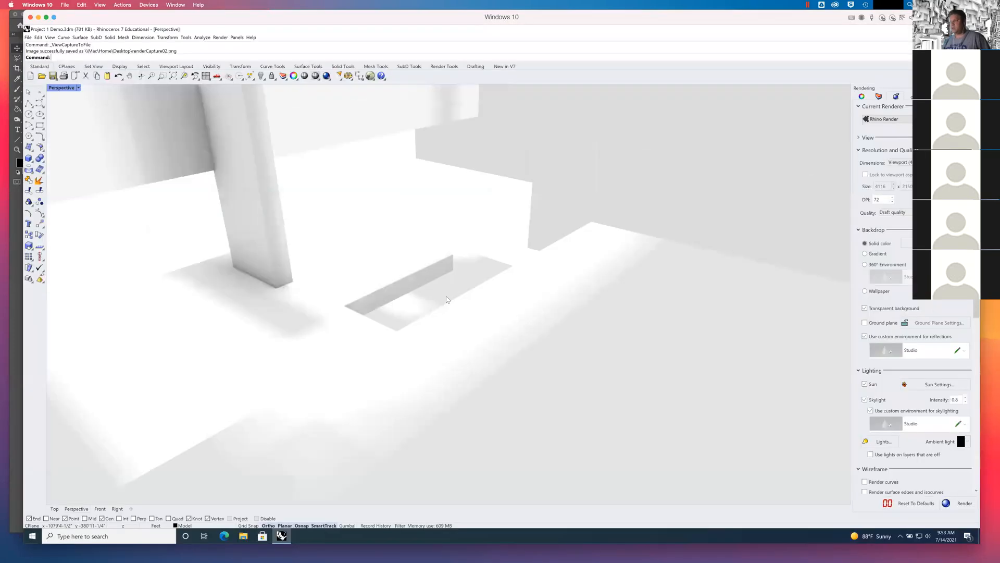
scroll(485, 330, "up", 3)
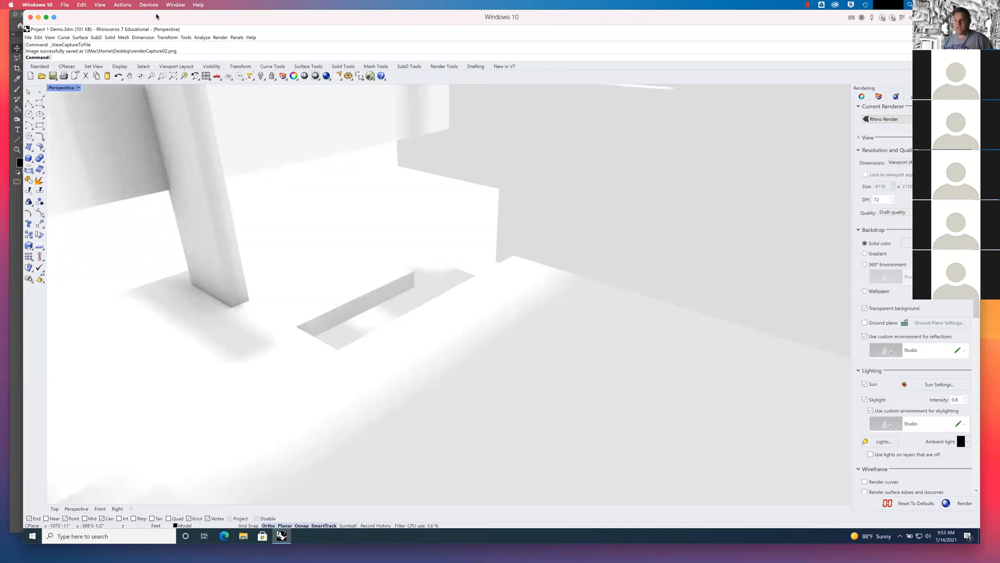
Switch the perspective to Shaded display and frame the interior with the T-shaped column and the tall window opening
left_click(79, 87)
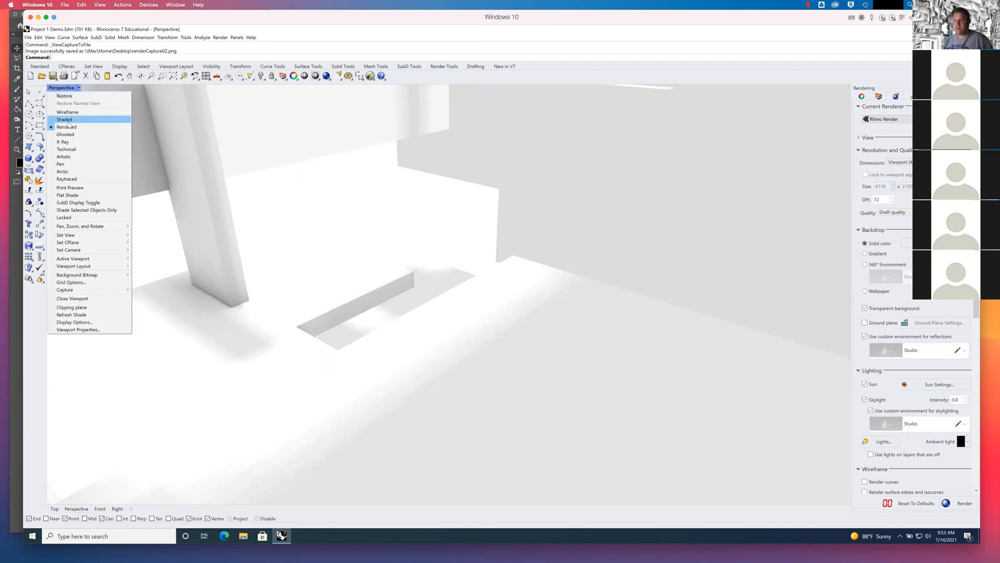
left_click(73, 119)
left_click_drag(520, 328, 502, 328)
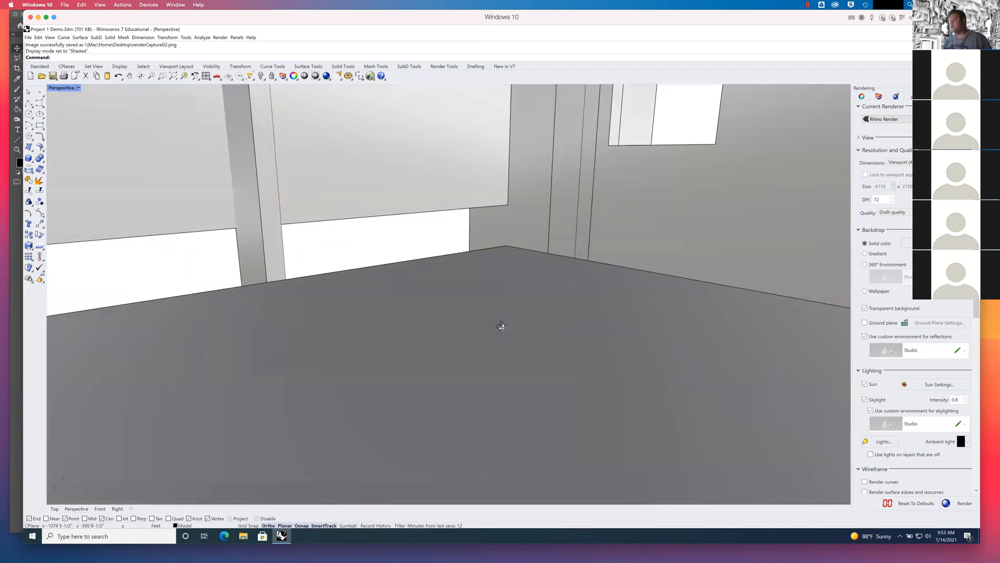
left_click_drag(504, 288, 503, 360)
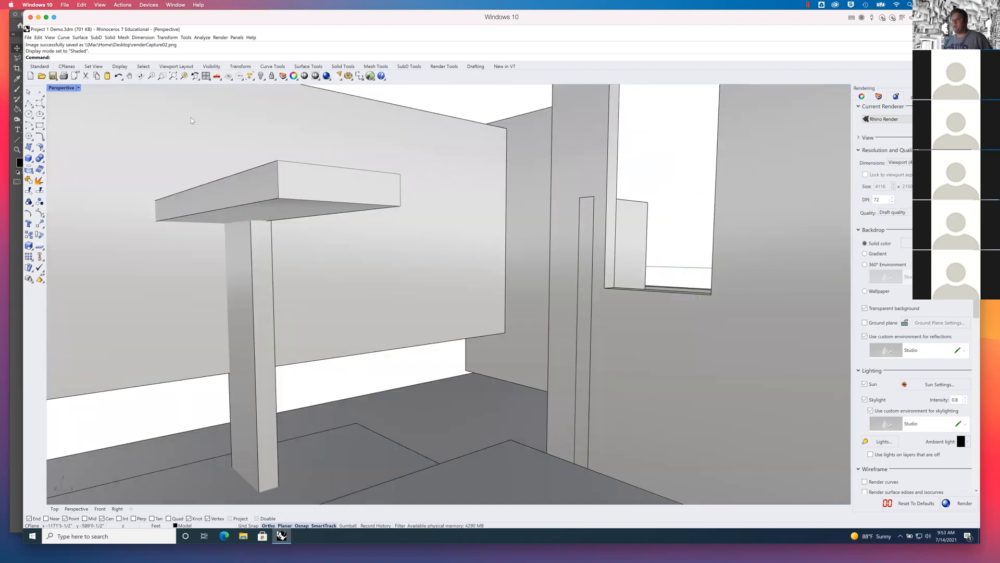
Set the perspective camera's lens length to 20 and reframe the interior around the column, corner and floor
left_click(79, 88)
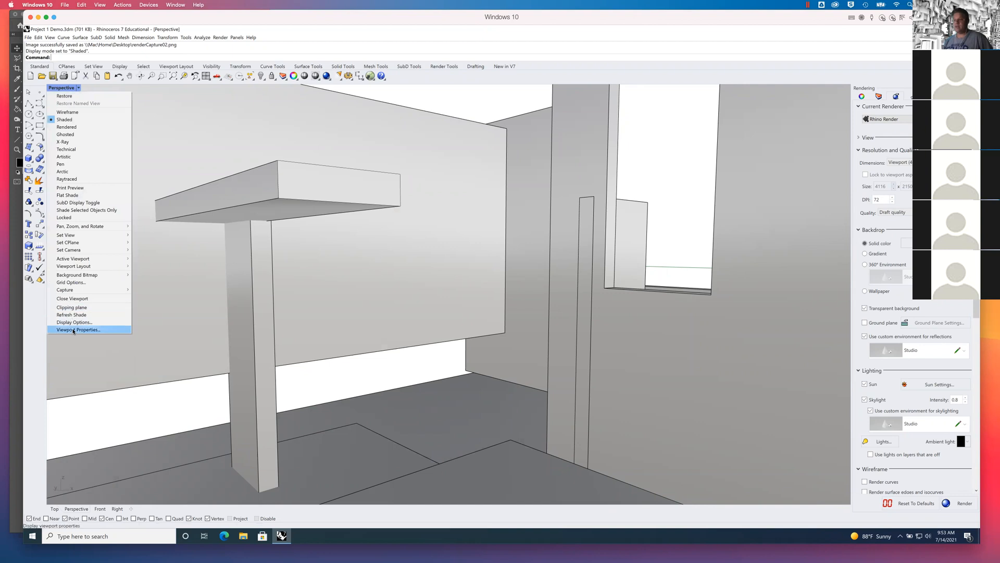
left_click(83, 329)
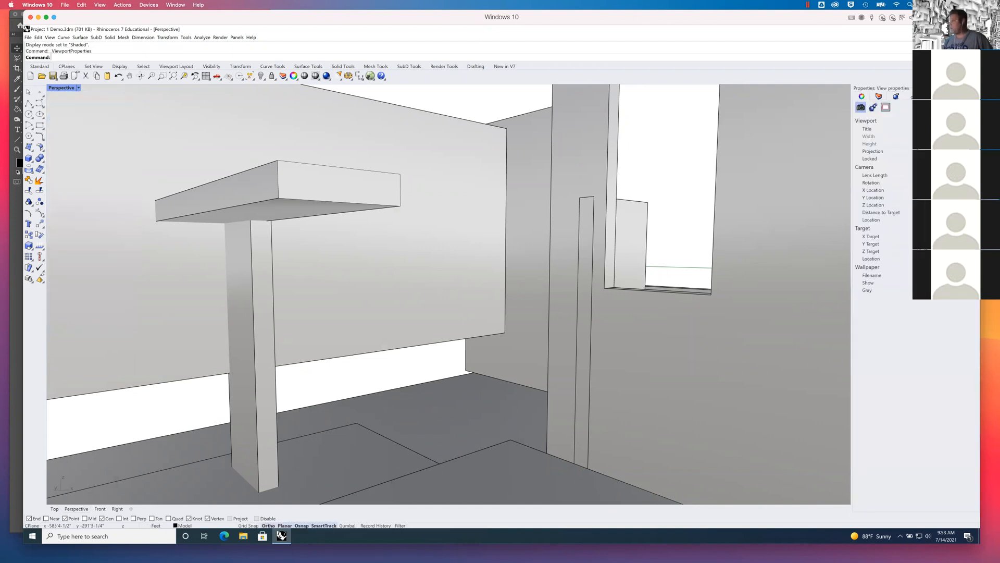
type("20")
key("Return")
mouse_move(561, 315)
left_mouse_down()
mouse_move(571, 311)
mouse_move(543, 325)
mouse_move(556, 316)
left_mouse_up()
left_click_drag(648, 314, 583, 333)
Display the interior perspective in Rendered mode with the Rendering settings shown, and save the model file
left_click(78, 87)
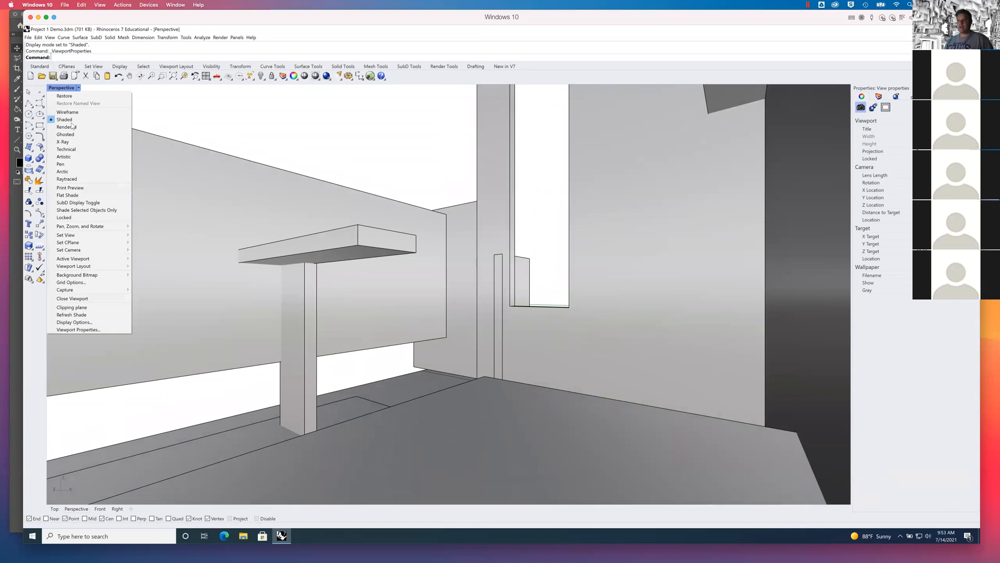
left_click(68, 128)
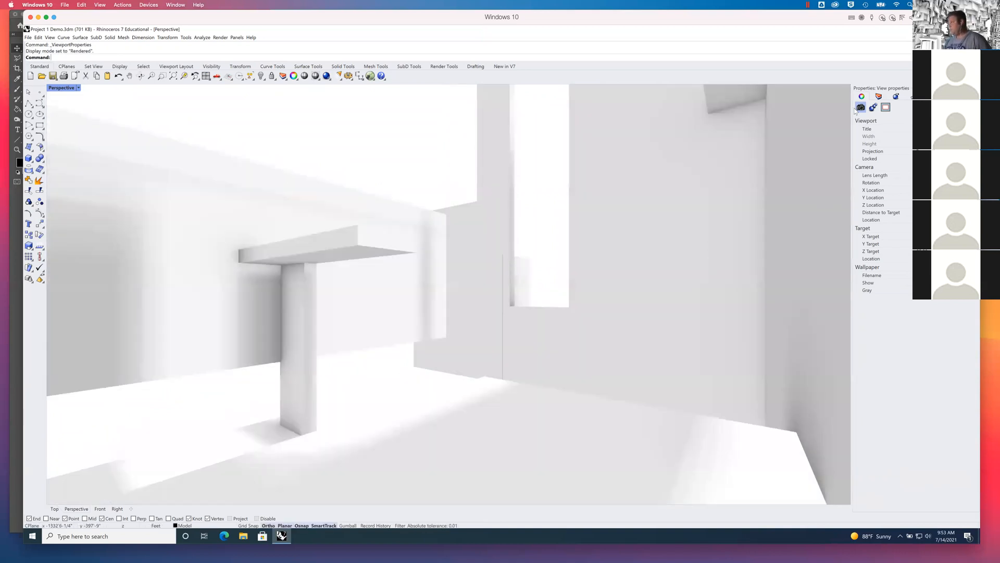
left_click(895, 98)
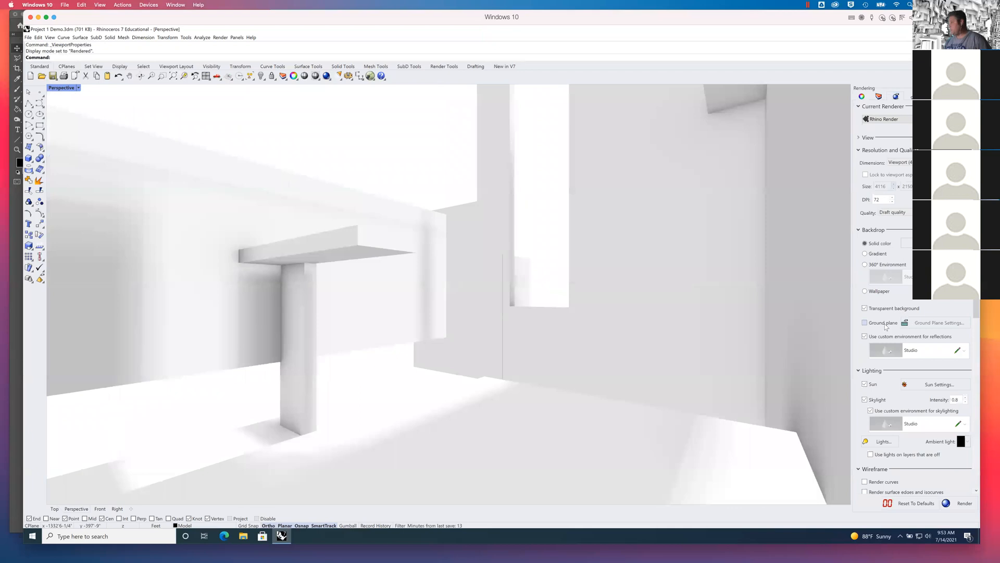
left_click(52, 76)
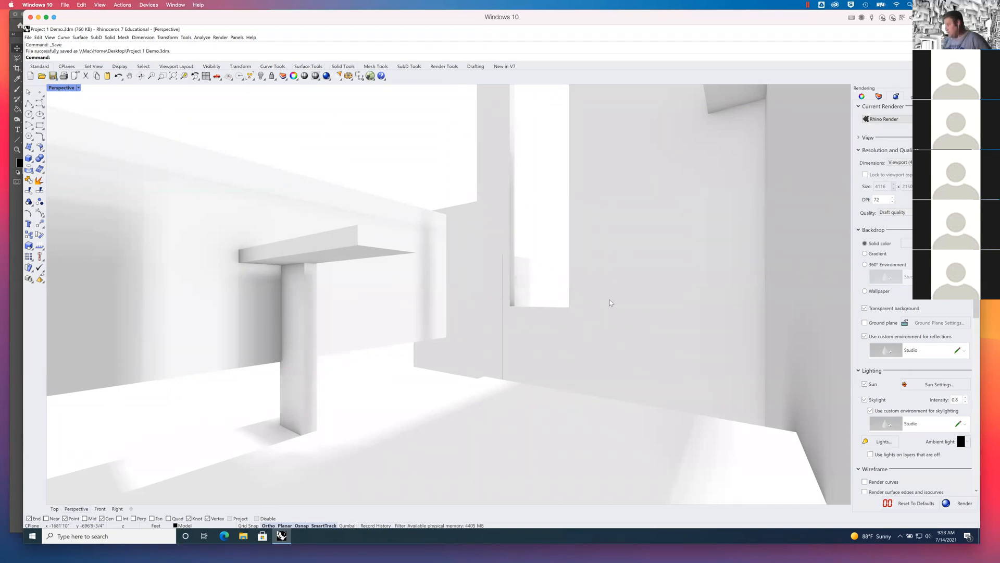
Set the sun's date to 7/10/2000 and try an early-afternoon time in the sun settings
left_click(928, 387)
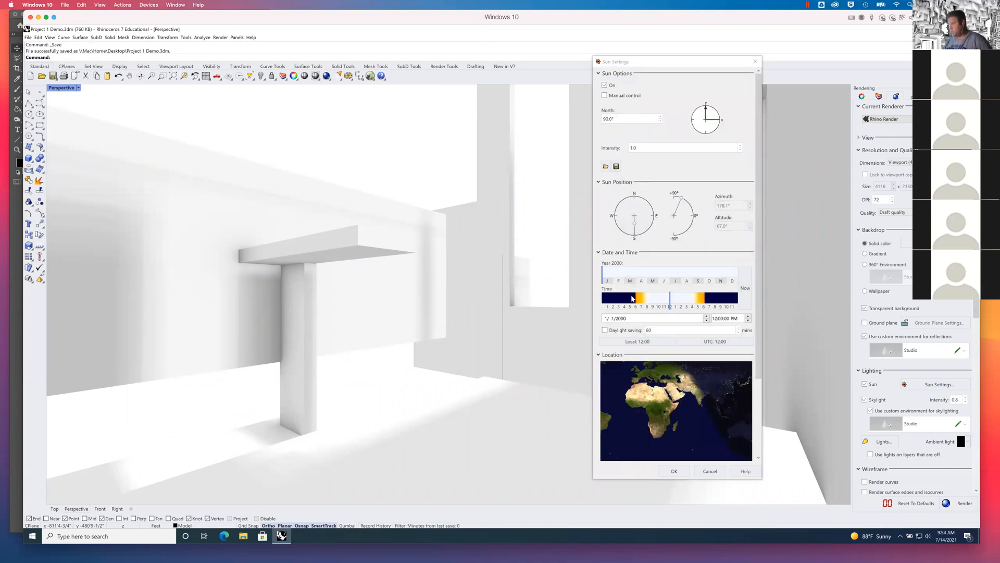
left_click(673, 281)
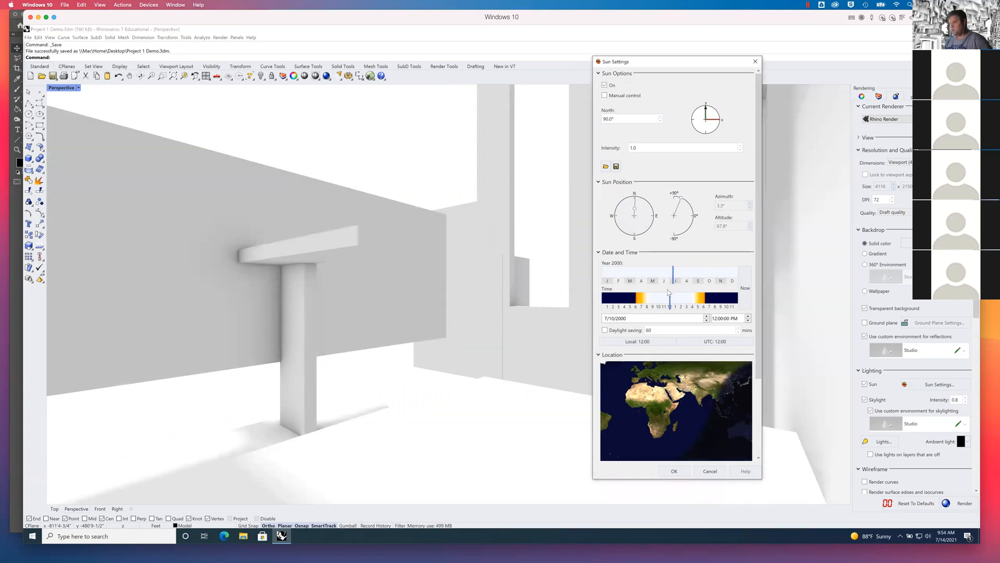
left_click(675, 297)
left_click(675, 301)
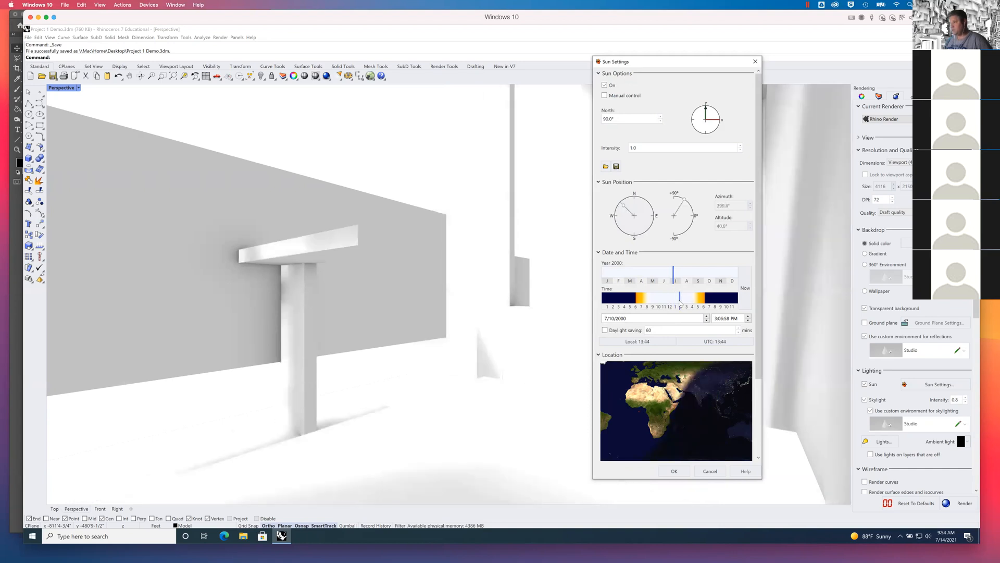
Try sun times between about 6:51 AM and 1:36 PM to compare the shadows in the interior
left_click(667, 301)
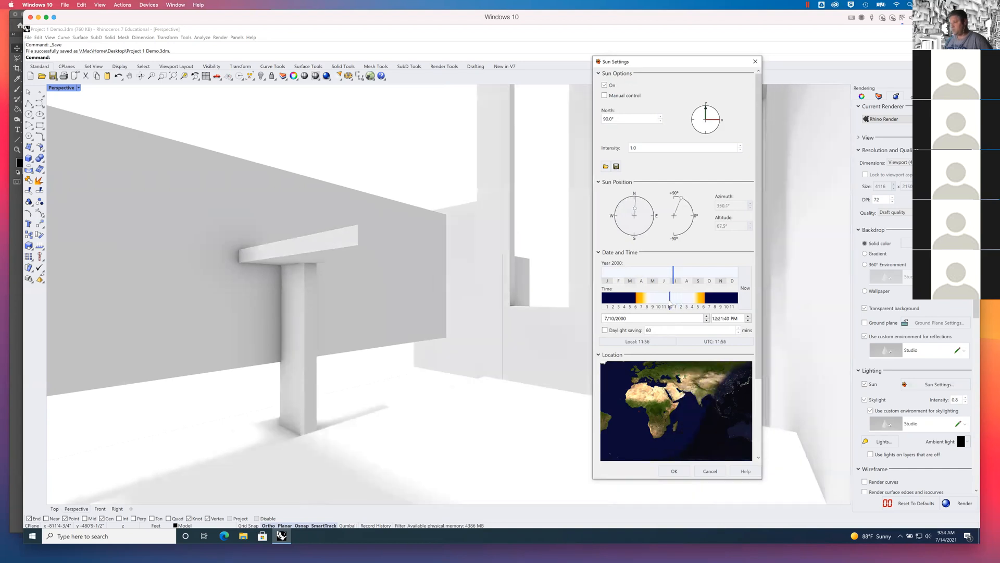
left_click(648, 301)
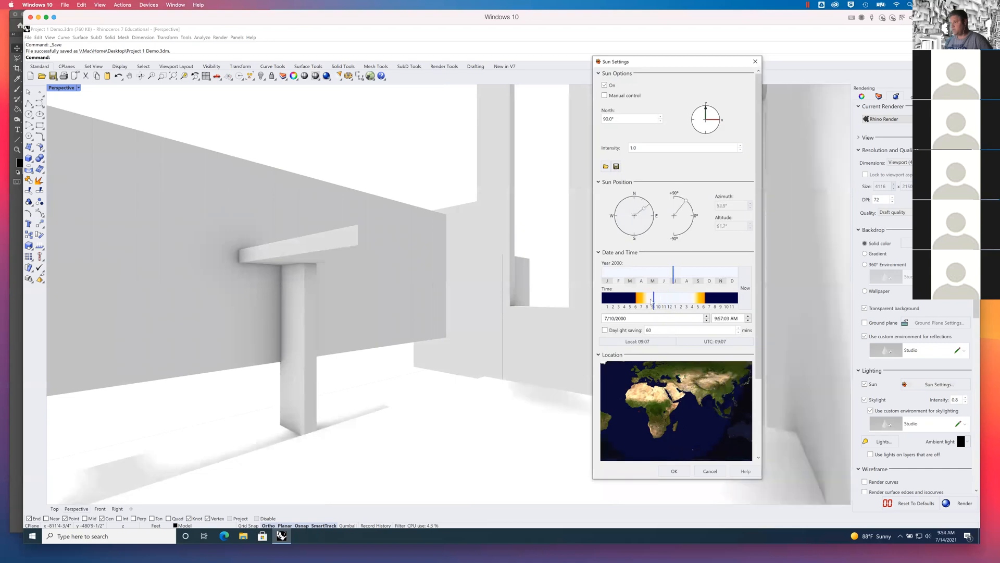
left_click_drag(644, 301, 625, 299)
left_click(641, 300)
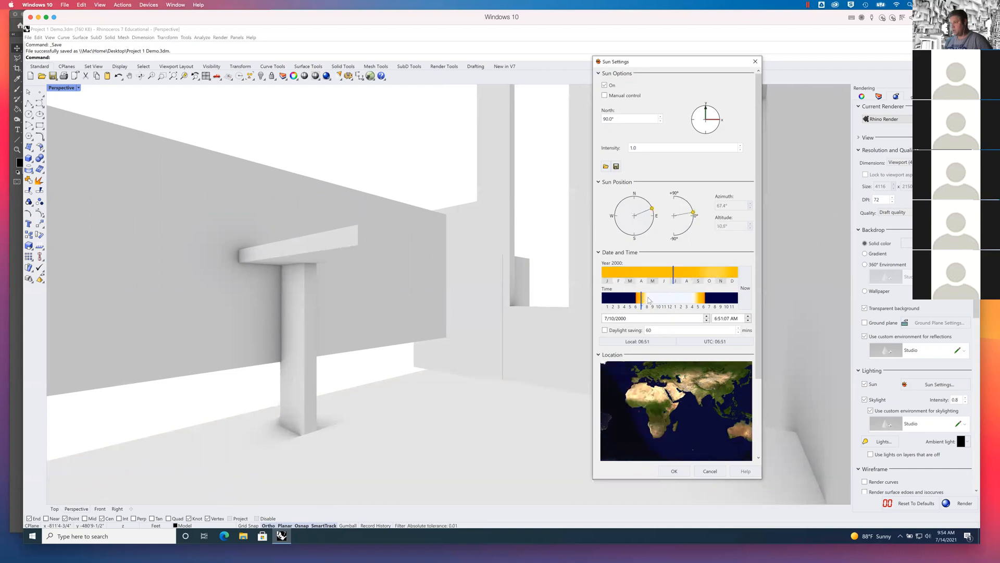
left_click(654, 300)
left_click_drag(654, 301, 657, 302)
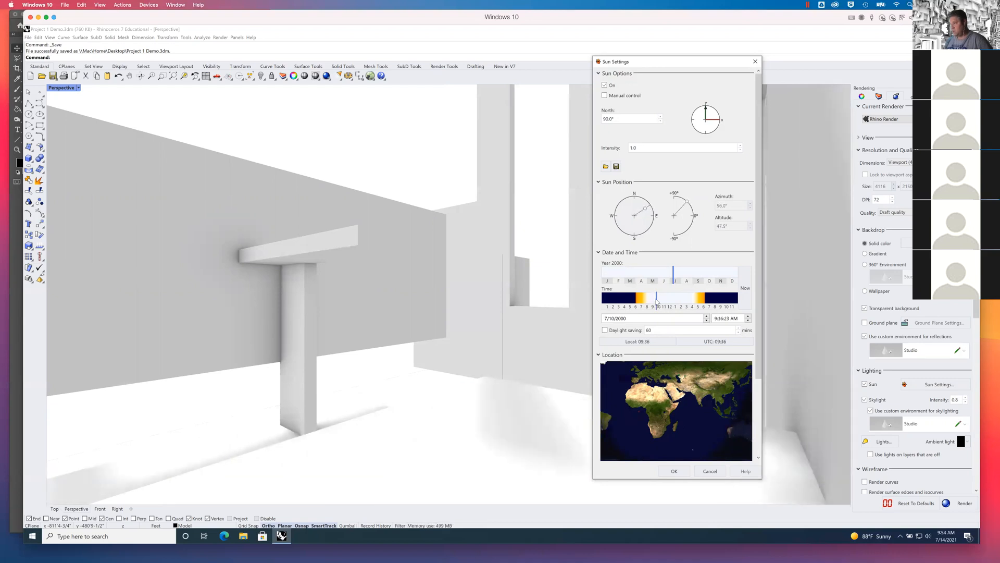
left_click_drag(655, 301, 683, 303)
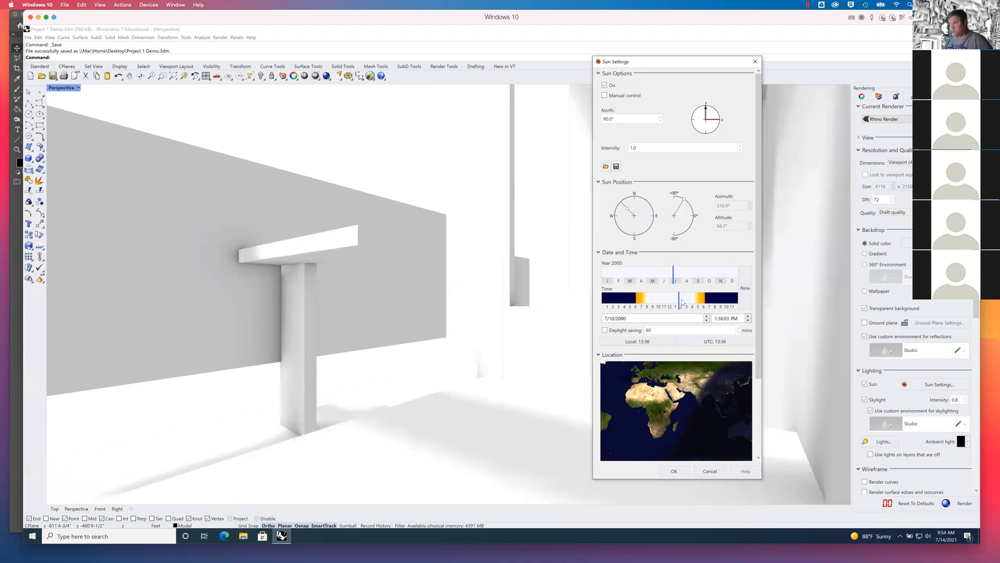
Compare midday and morning shadows, set the sun's time to about 9:32 AM and accept the sun settings
left_click(674, 300)
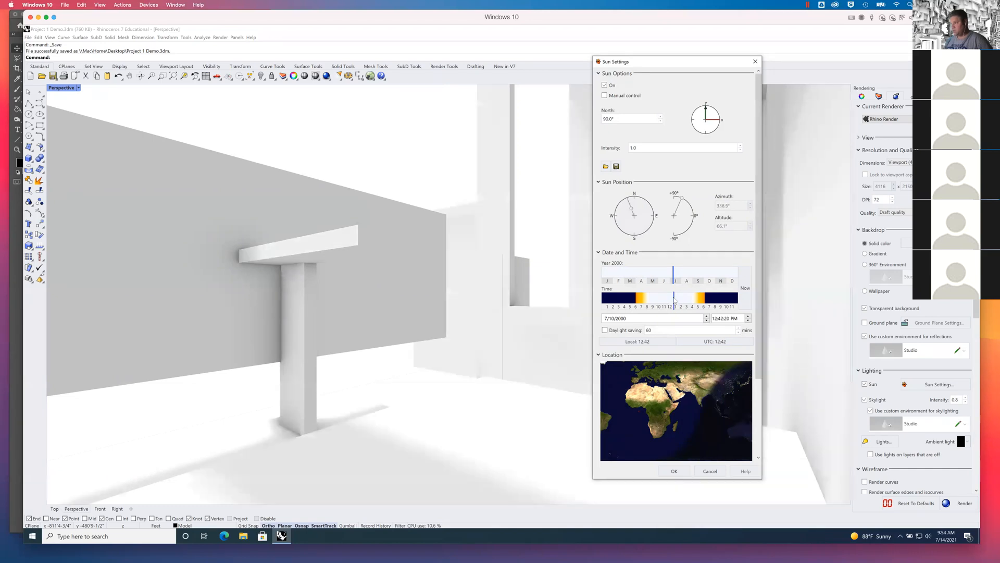
left_click(672, 300)
left_click(667, 301)
left_click(661, 300)
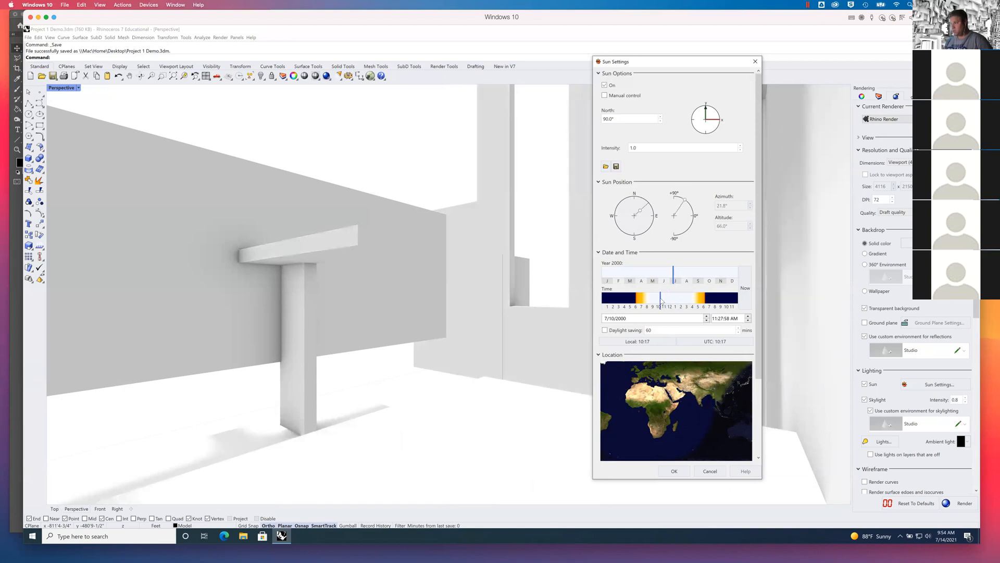
left_click(659, 300)
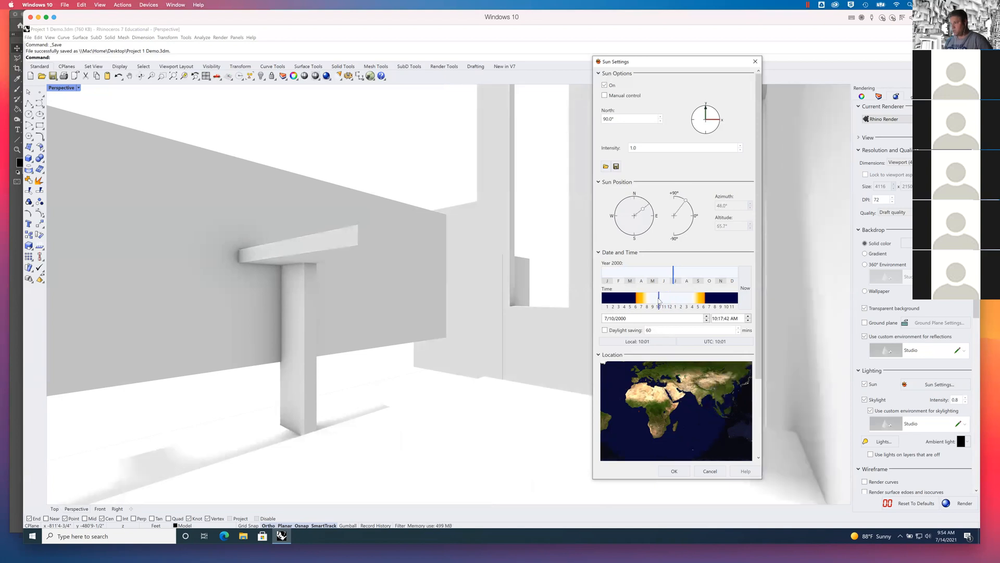
left_click(655, 300)
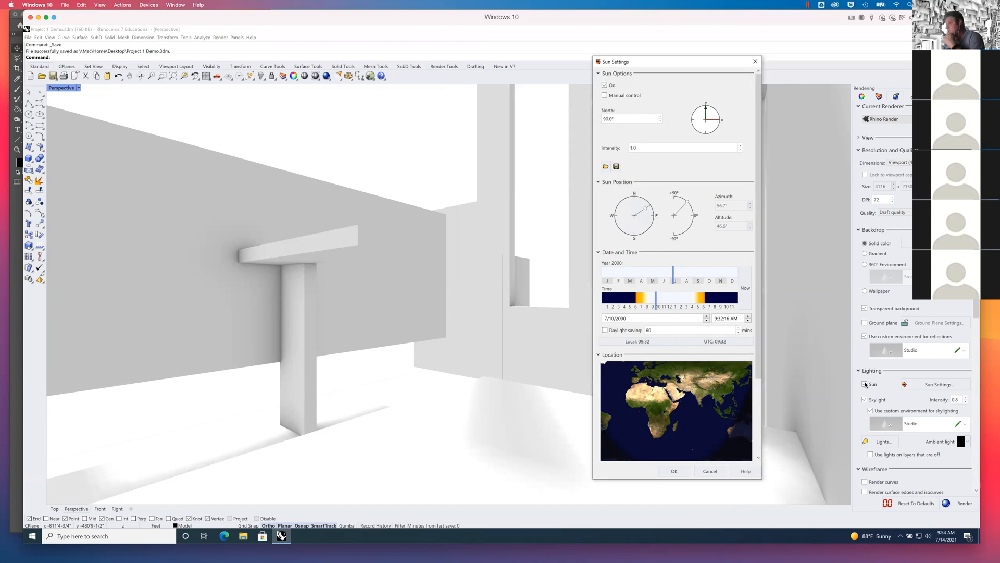
left_click(674, 470)
Try the interior lit without the sun at a skylight intensity of 0.9, and turn the sun back on
left_click(865, 385)
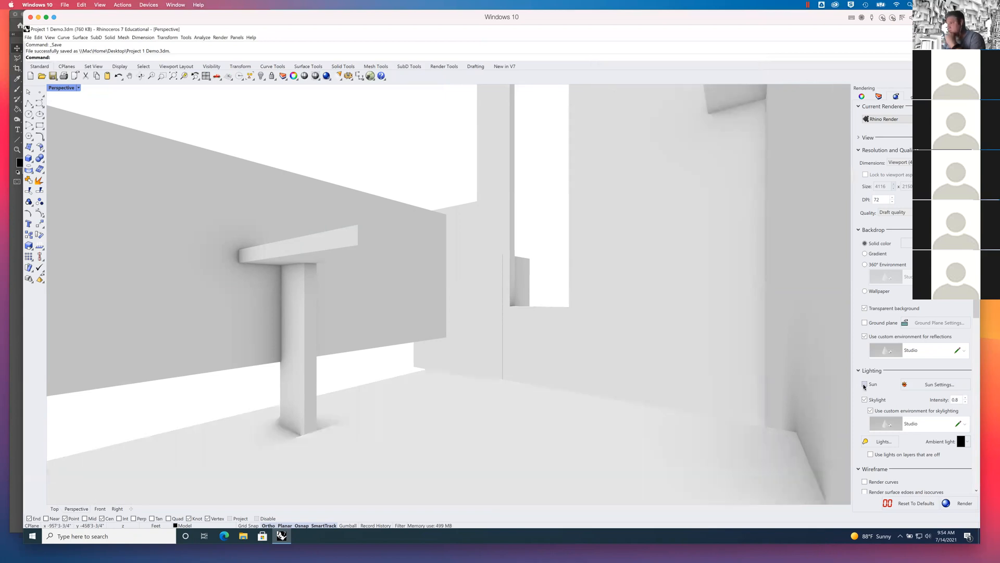
left_click(964, 398)
left_click(965, 398)
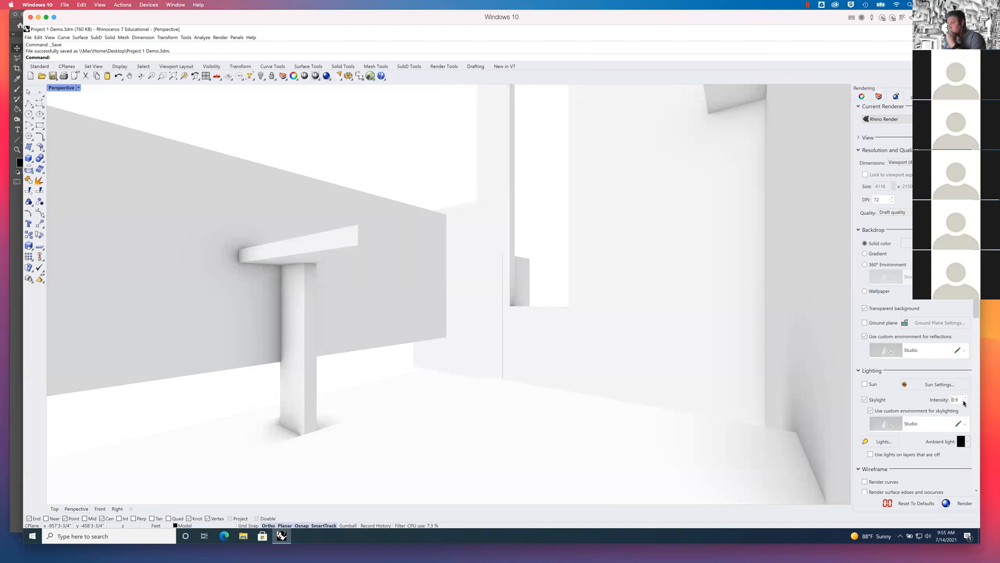
left_click(964, 402)
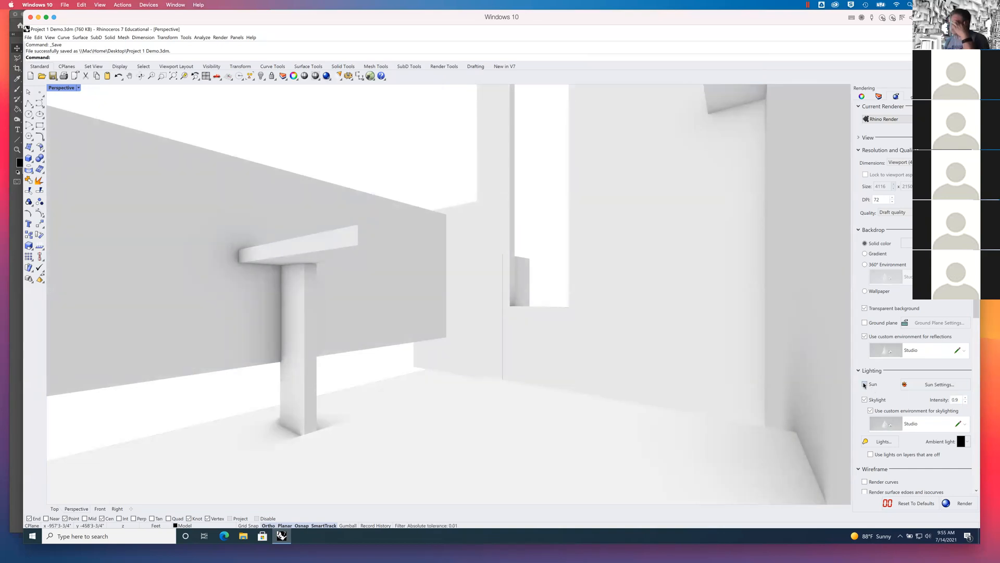
left_click(864, 385)
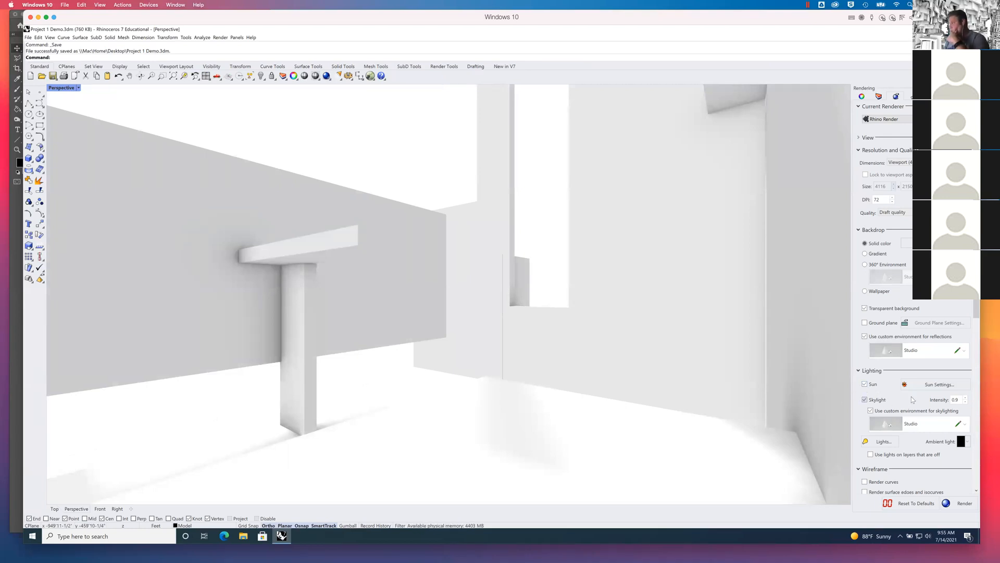
Try lower skylight intensities with the sun on and settle on an intensity of 0.8
left_click(965, 402)
left_click(964, 402)
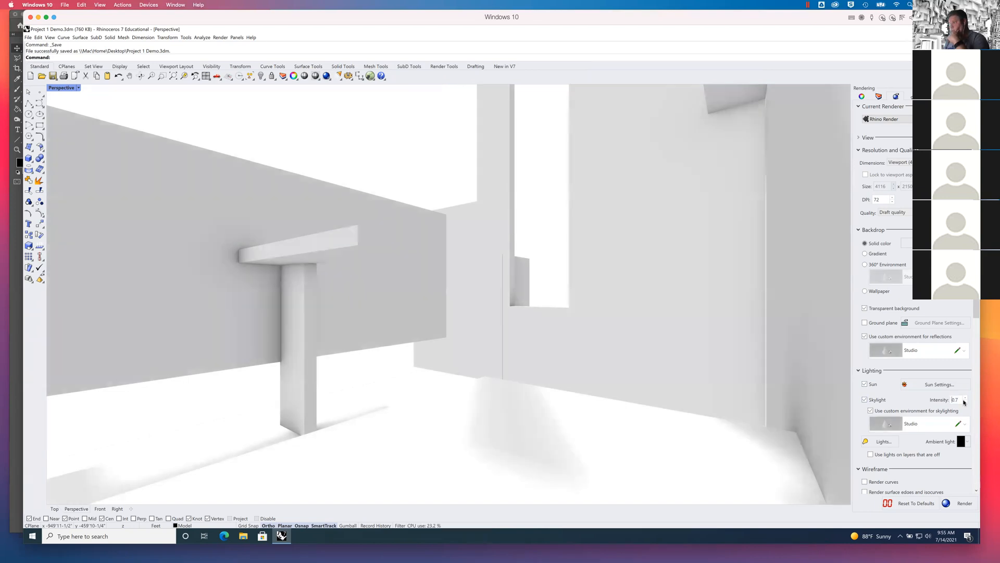
left_click(964, 401)
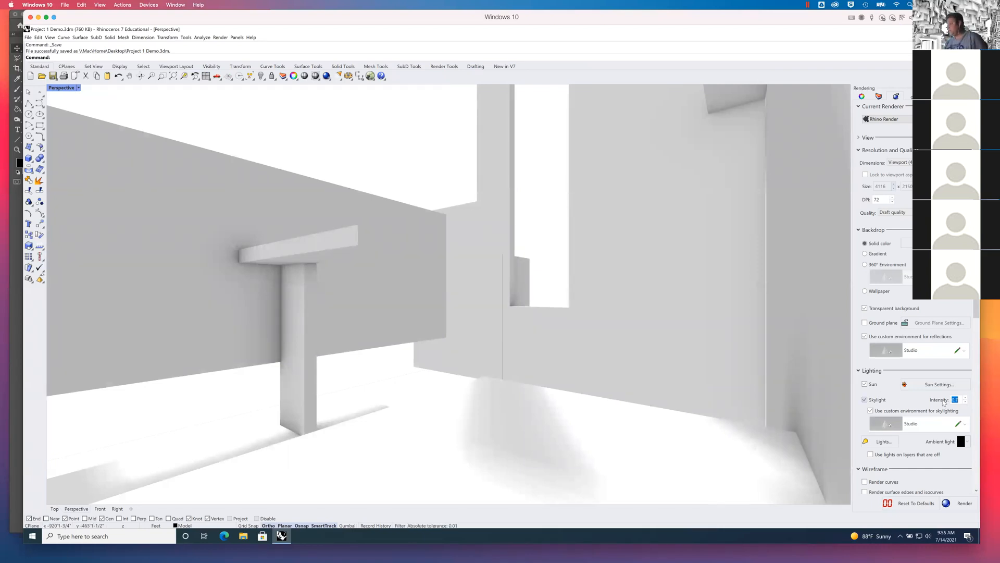
left_click(964, 402)
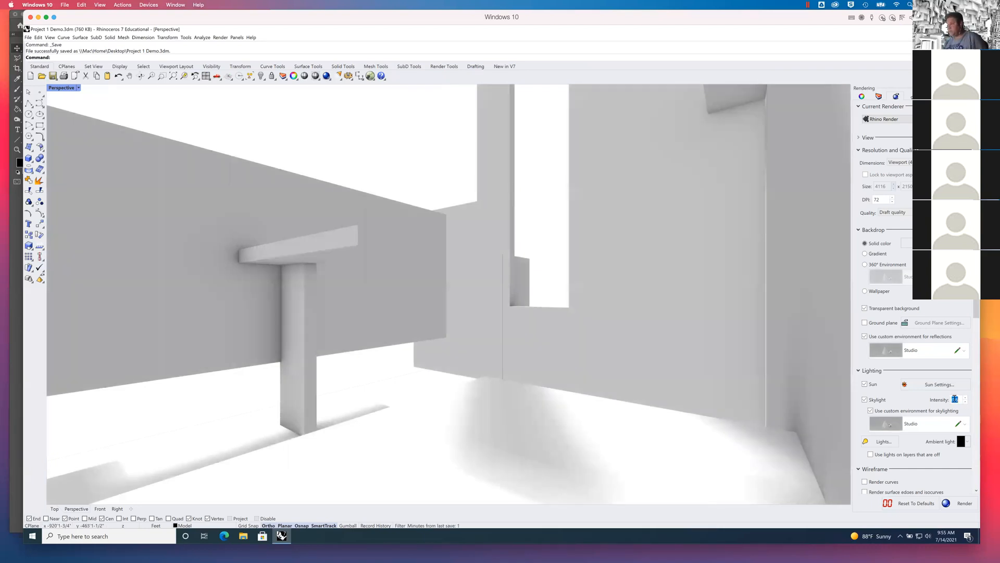
left_click(964, 398)
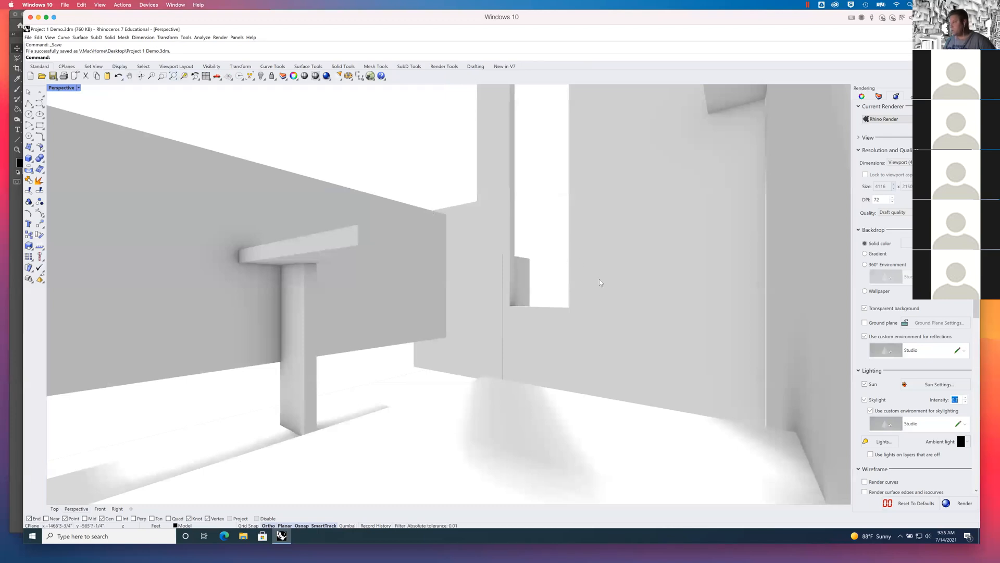
left_click(965, 398)
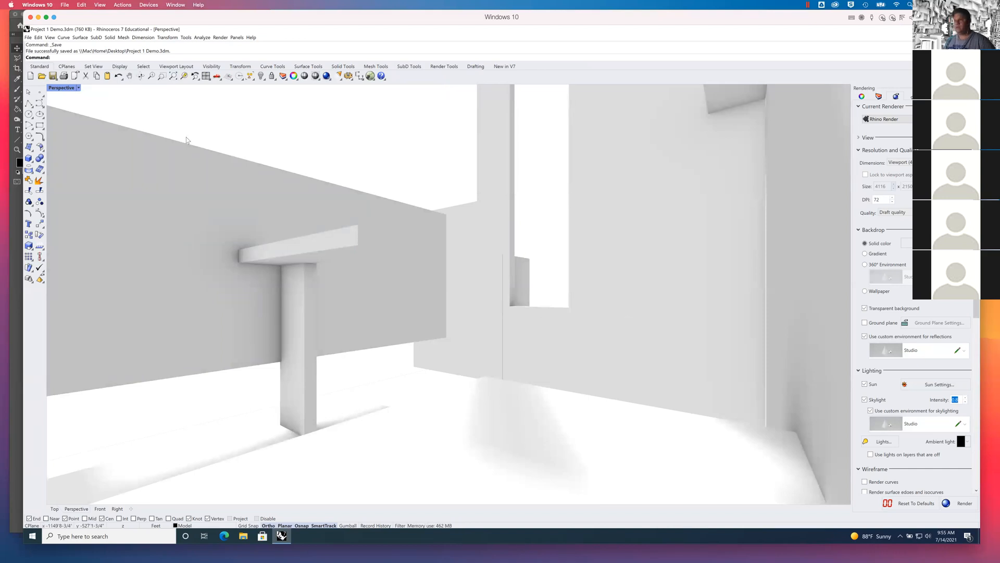
Capture the perspective view to a file with a transparent background and a reduced resolution scale
left_click(49, 37)
mouse_move(131, 162)
left_click(182, 170)
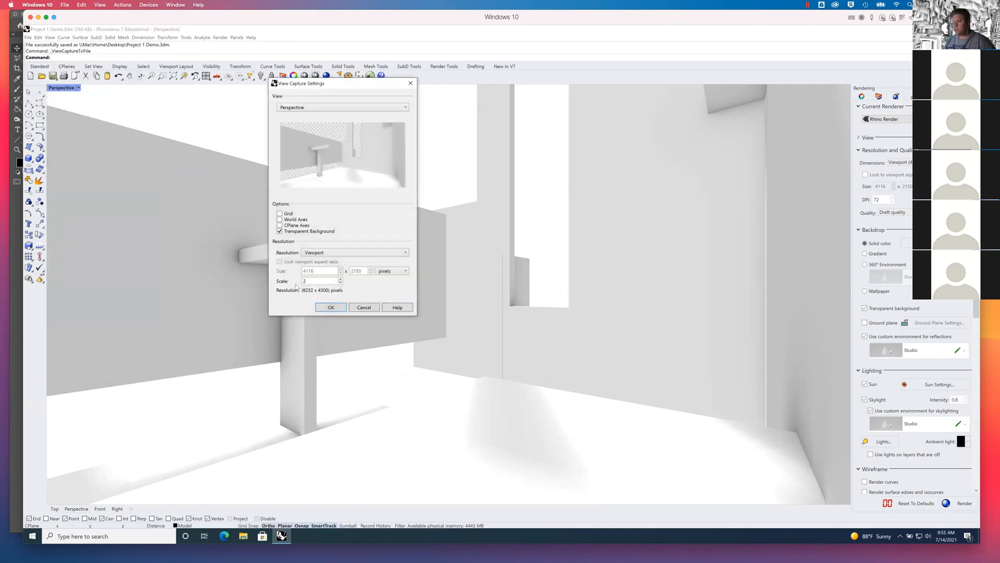
left_click(340, 283)
left_click(331, 307)
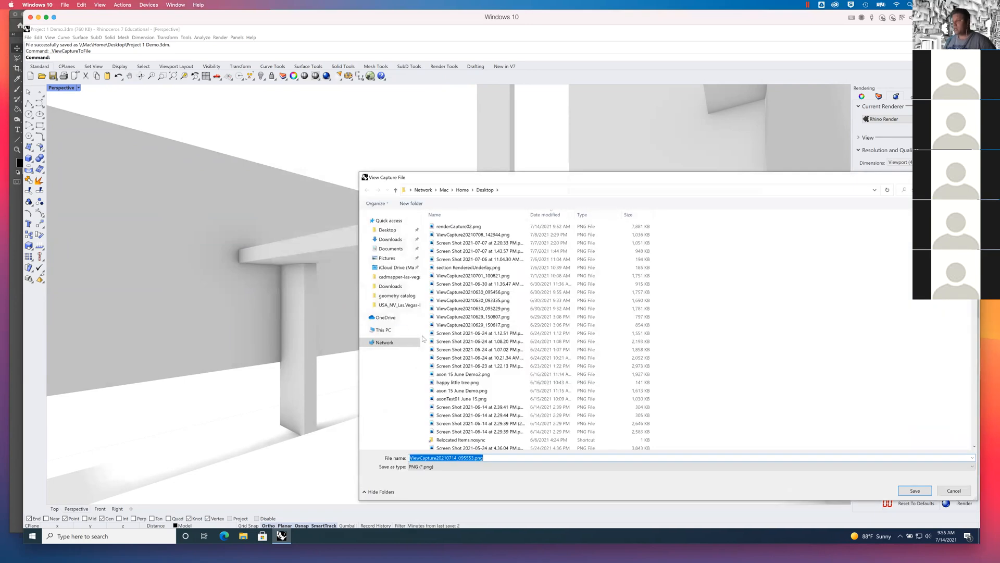
Name the capture renderCapture03 and save it as a PNG on the Desktop
type("renderCapture")
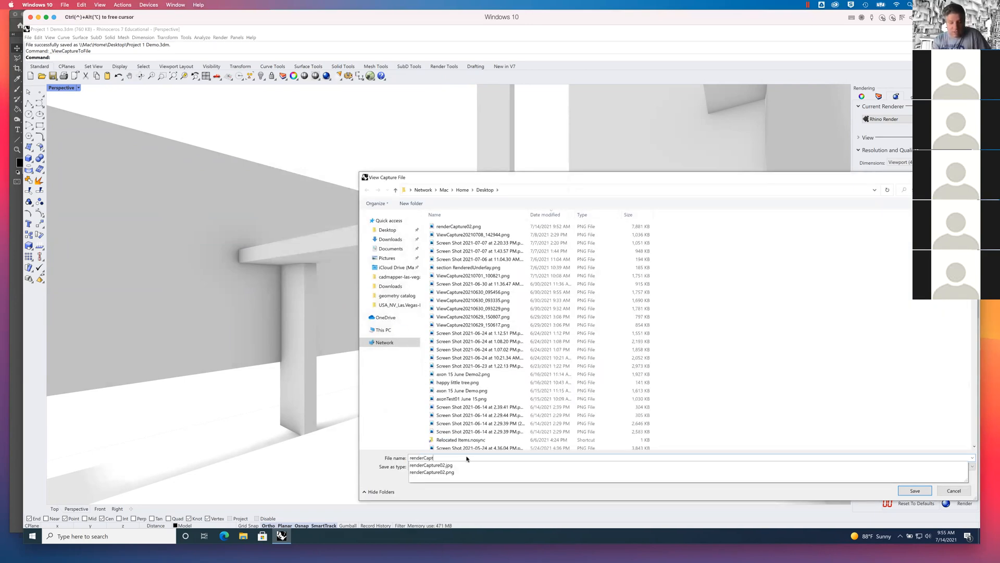
type("03")
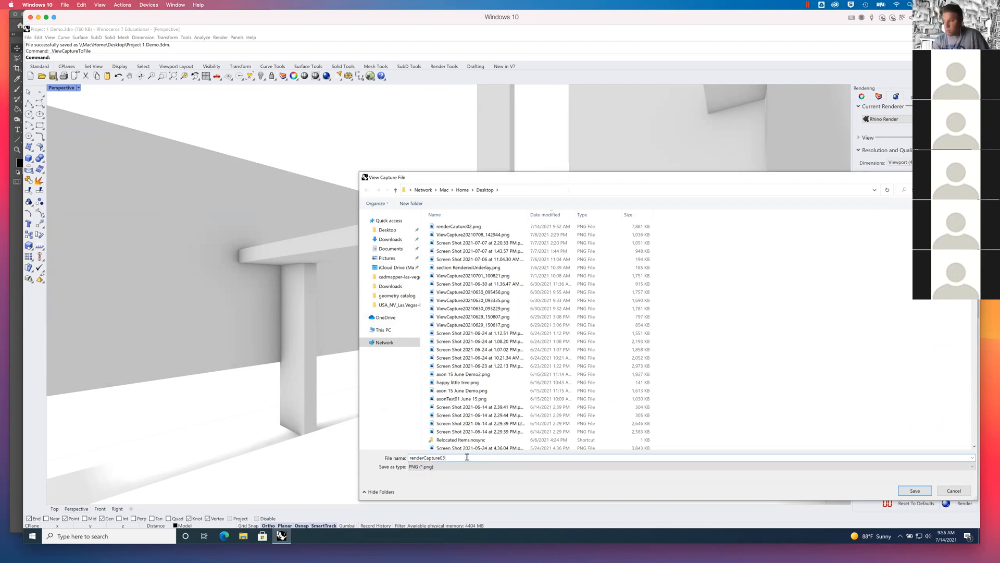
key("Return")
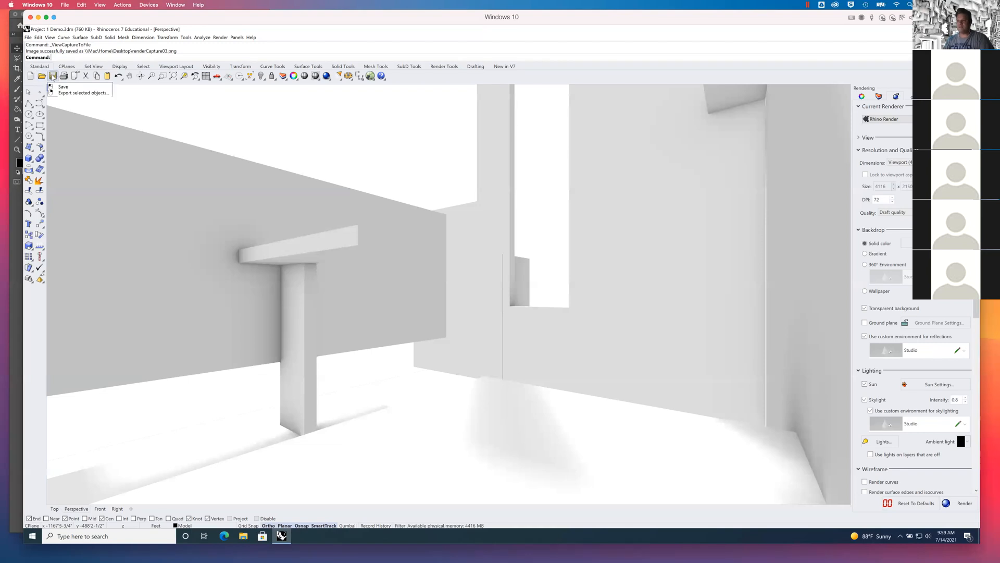
Save the Project 1 Demo model and close Rhino without installing the available update
left_click(52, 76)
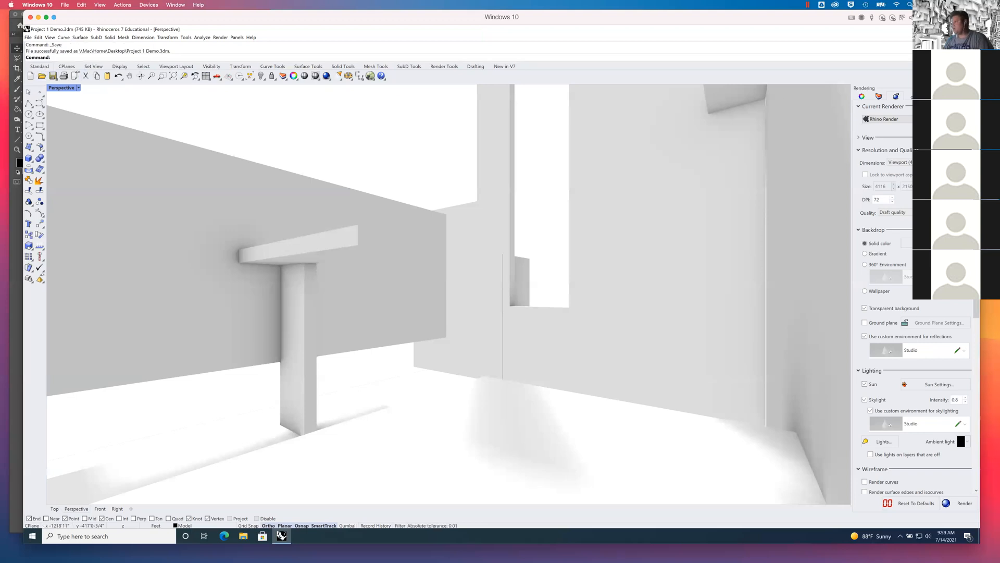
left_click(971, 29)
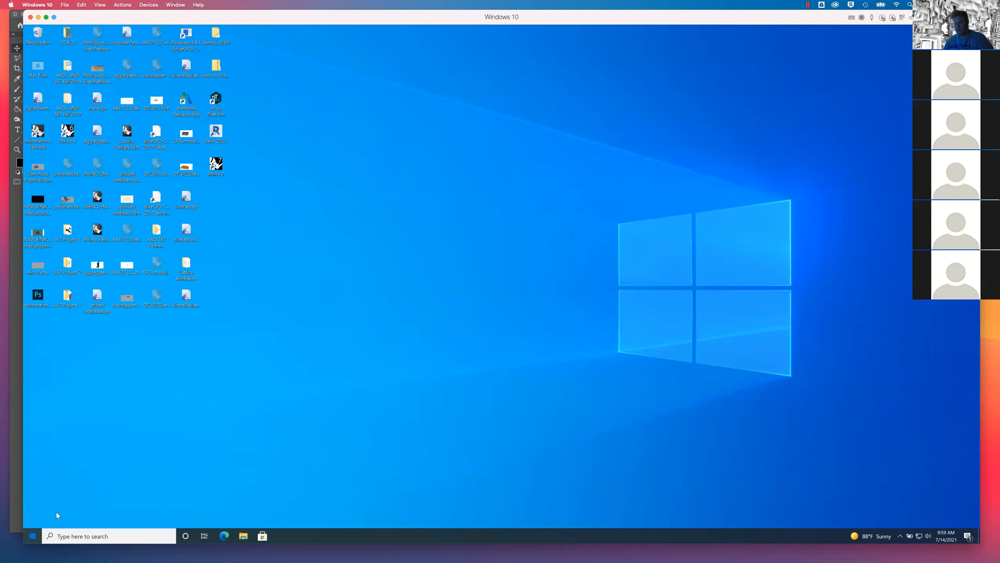
left_click(33, 535)
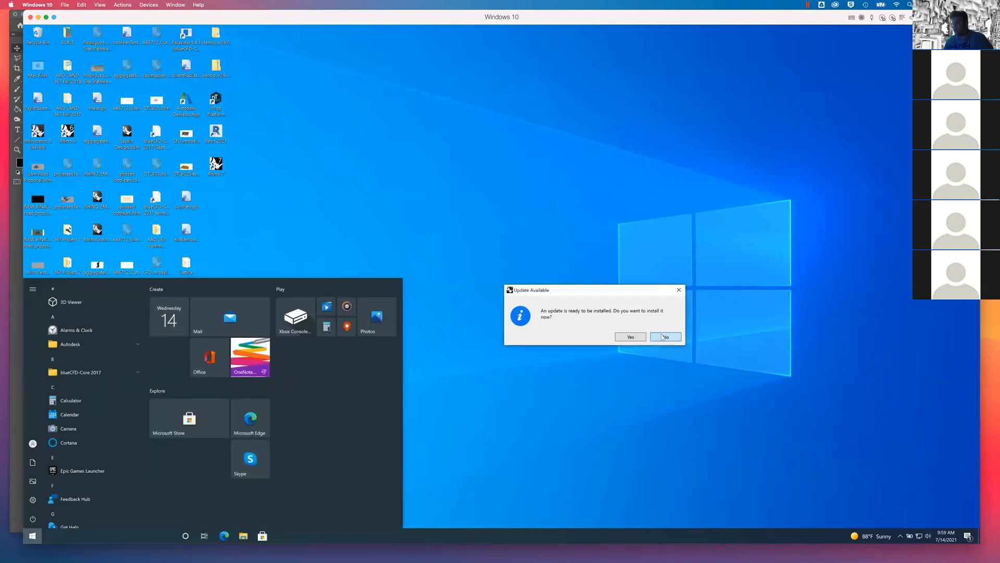
left_click(675, 341)
left_click(676, 341)
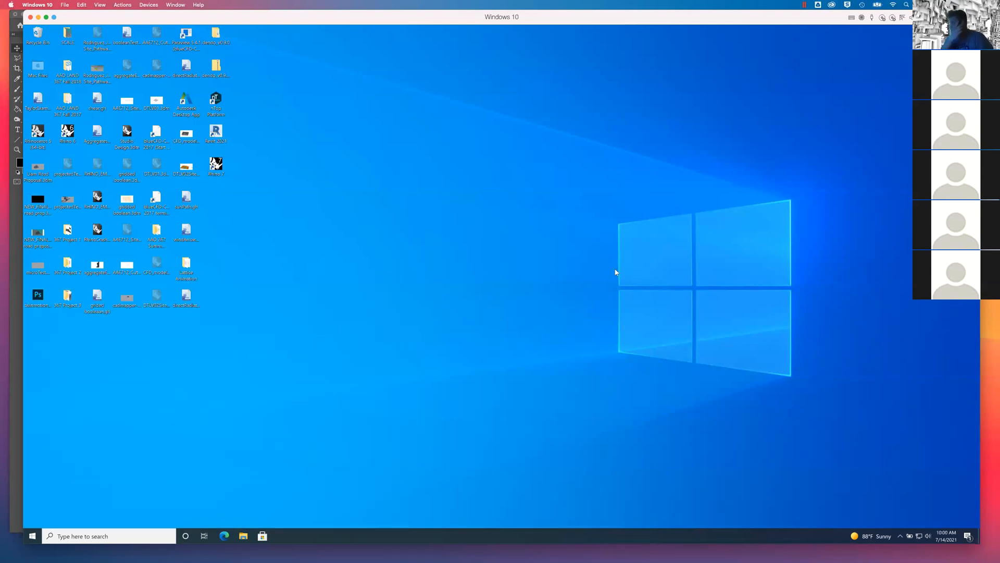
Shut down the Windows 10 virtual machine
left_click(32, 535)
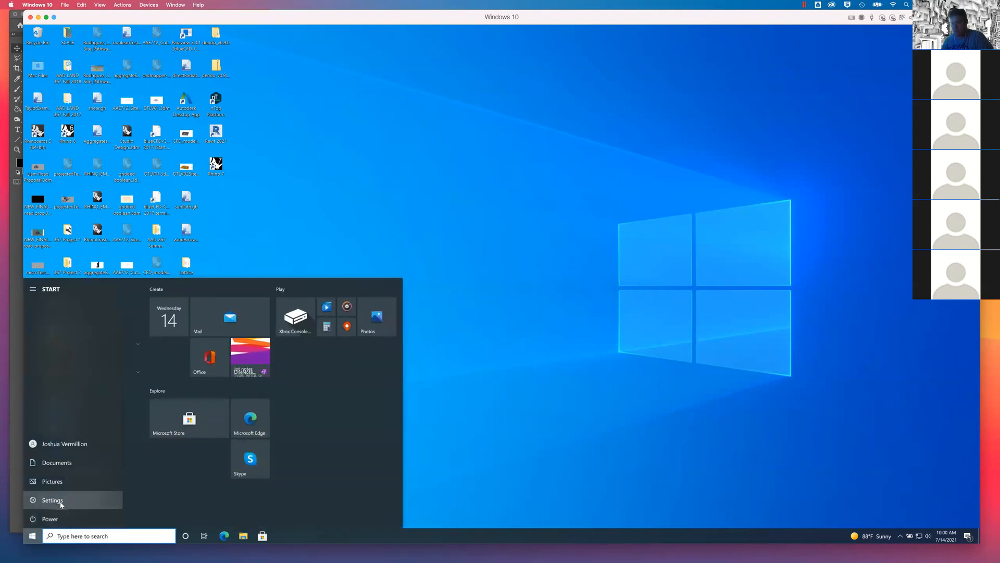
left_click(73, 518)
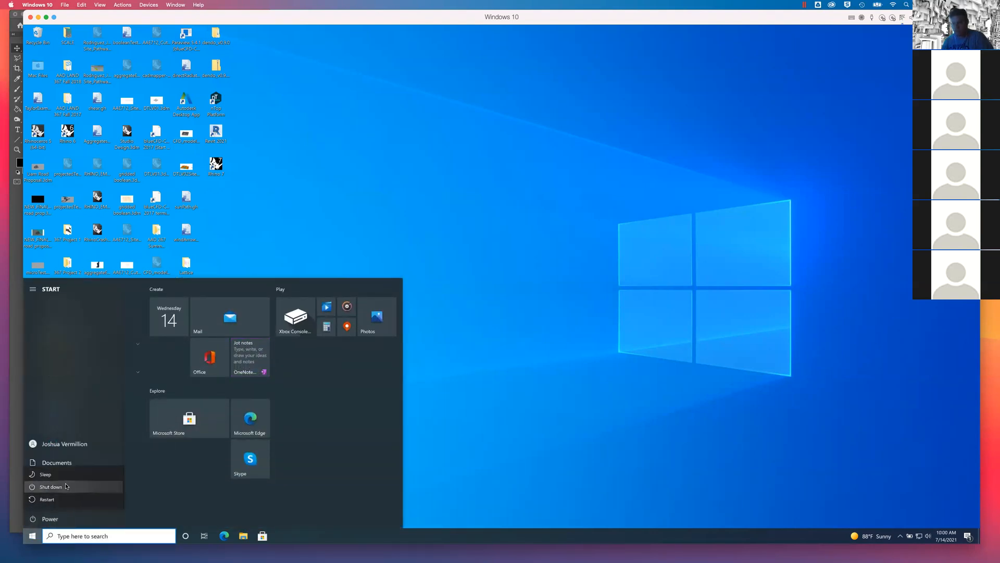
left_click(66, 486)
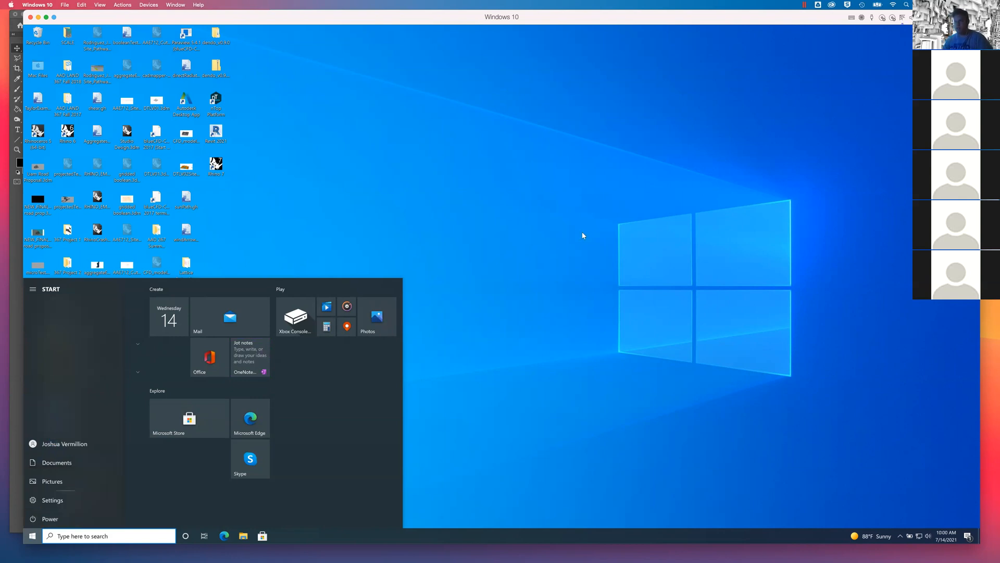
Switch to Chrome and bring up the start of the "photoshop pavement texture" image results
key("ctrl+Up")
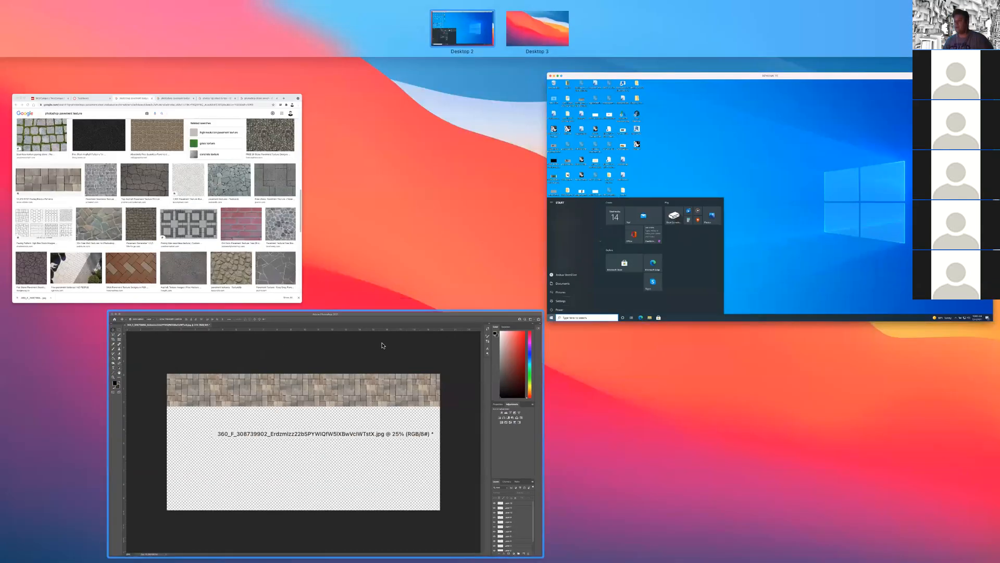
left_click(297, 102)
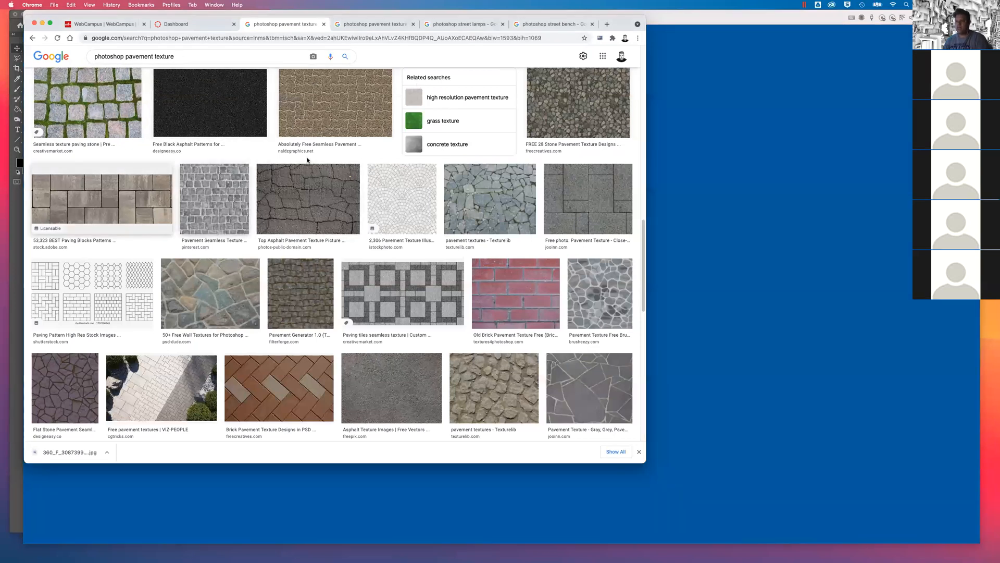
scroll(328, 163, "up", 10)
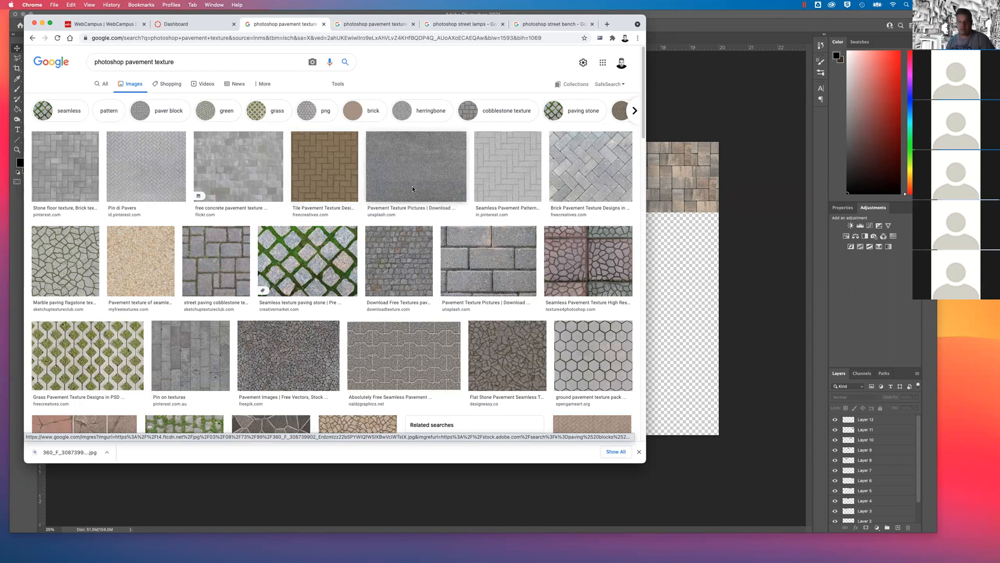
Offset the Photoshop and Chrome windows so that both stay within reach, leaving Chrome in front
left_click(754, 98)
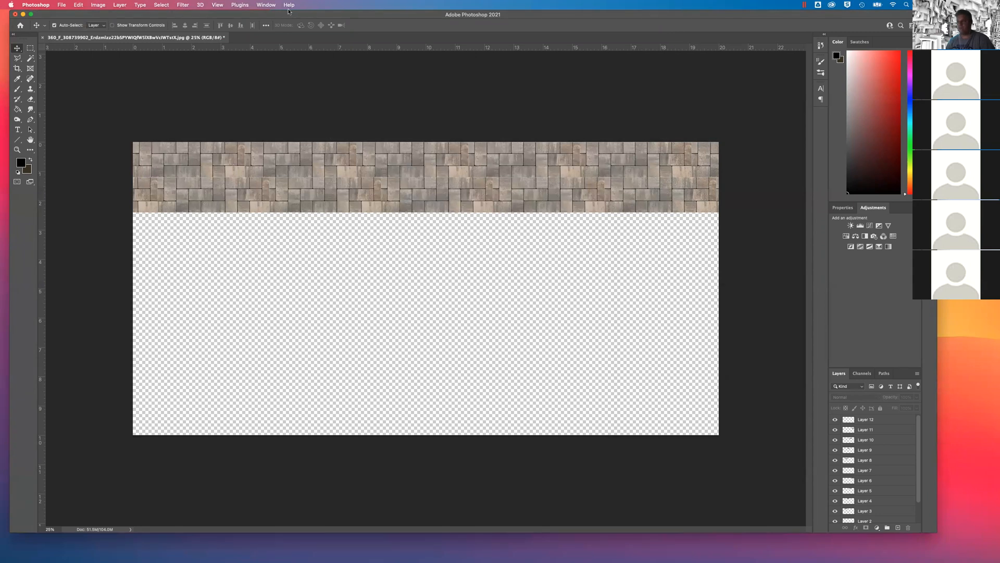
left_click_drag(290, 17, 318, 28)
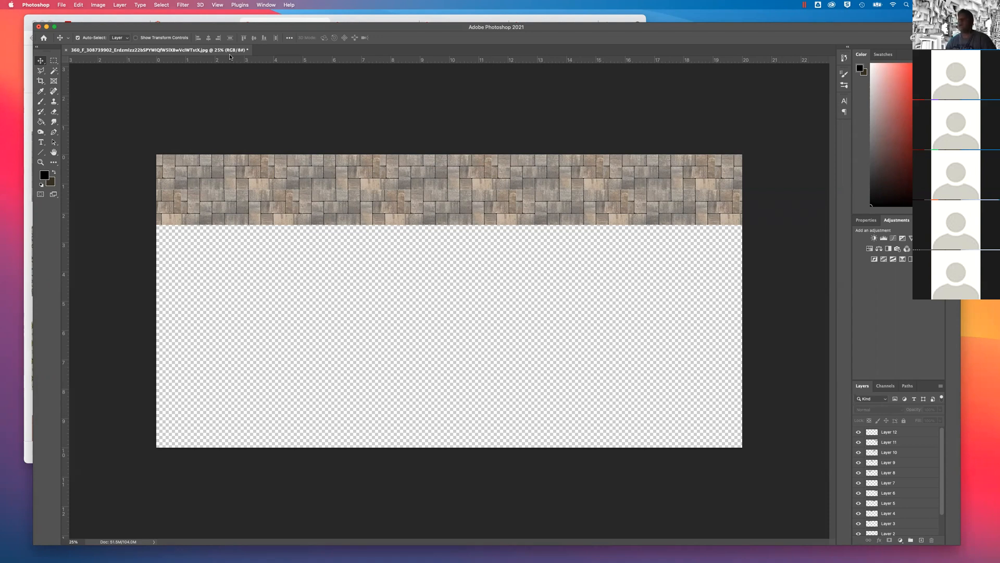
left_click(510, 20)
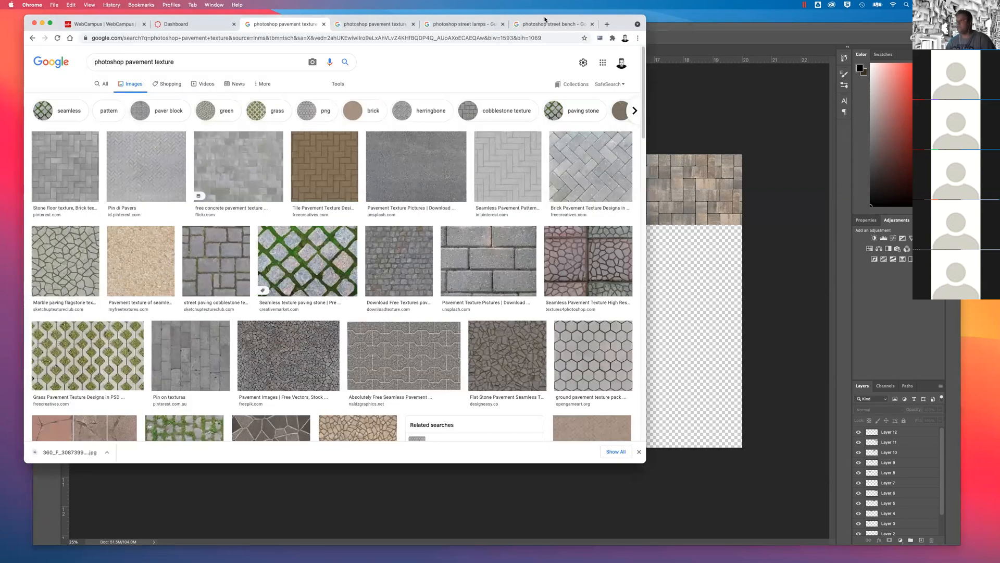
left_click_drag(545, 18, 543, 14)
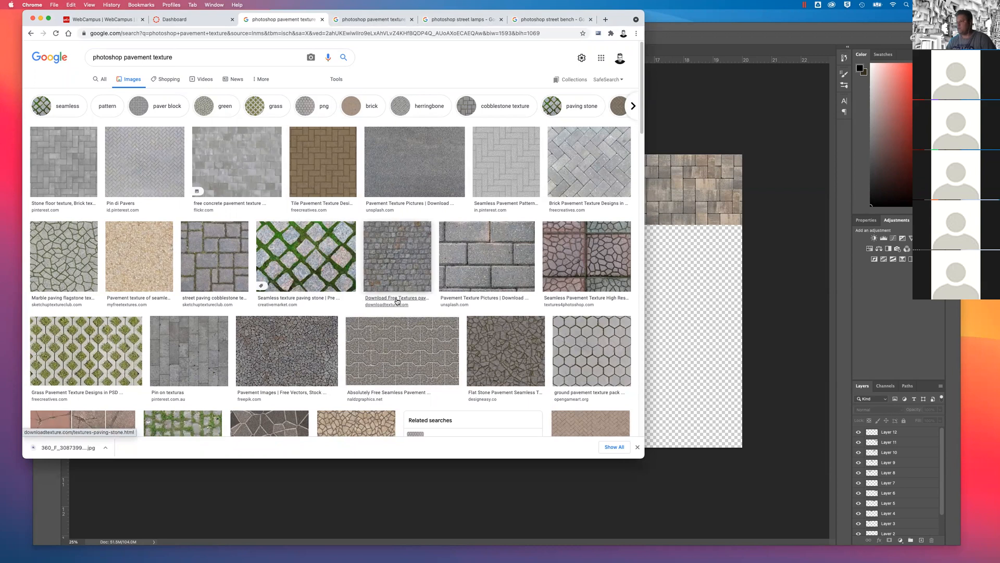
Look through the pavement texture image results for different paving patterns
scroll(397, 303, "down", 5)
scroll(380, 302, "down", 2)
scroll(380, 303, "up", 7)
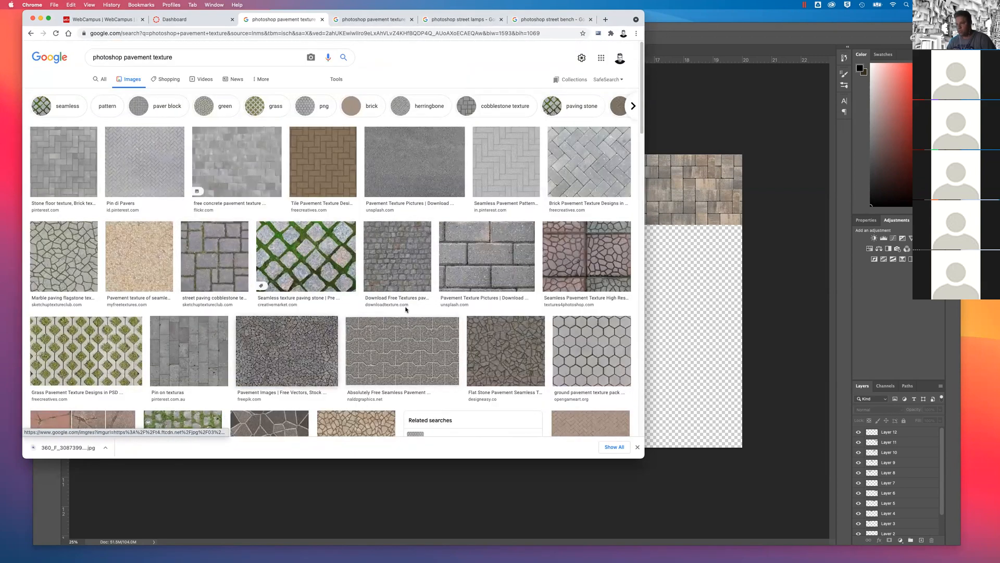
scroll(442, 316, "down", 1)
scroll(441, 316, "down", 2)
scroll(442, 316, "up", 5)
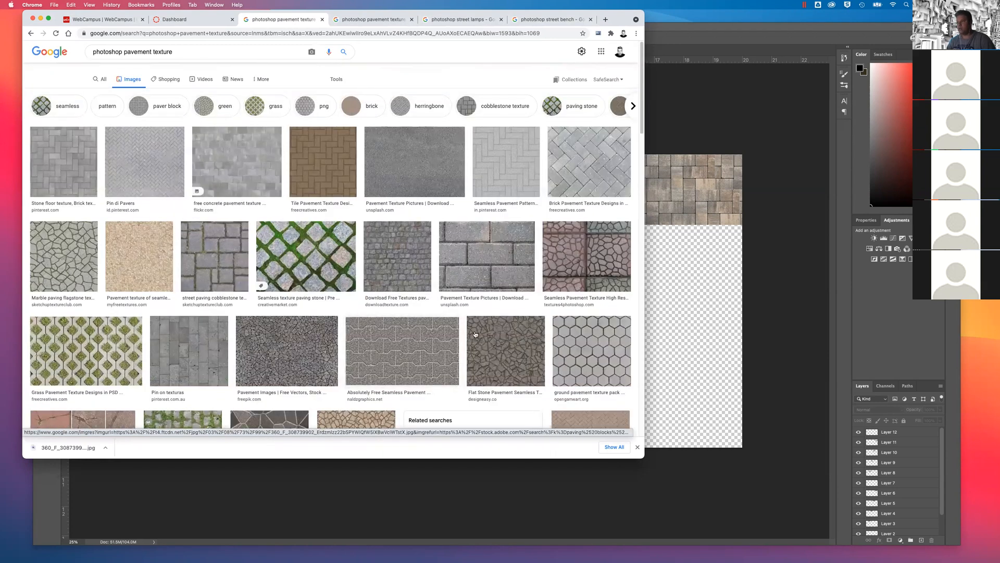
Examine the enlarged Adobe Stock paving image with its related images, and the street lamp and street bench search results
left_click(363, 22)
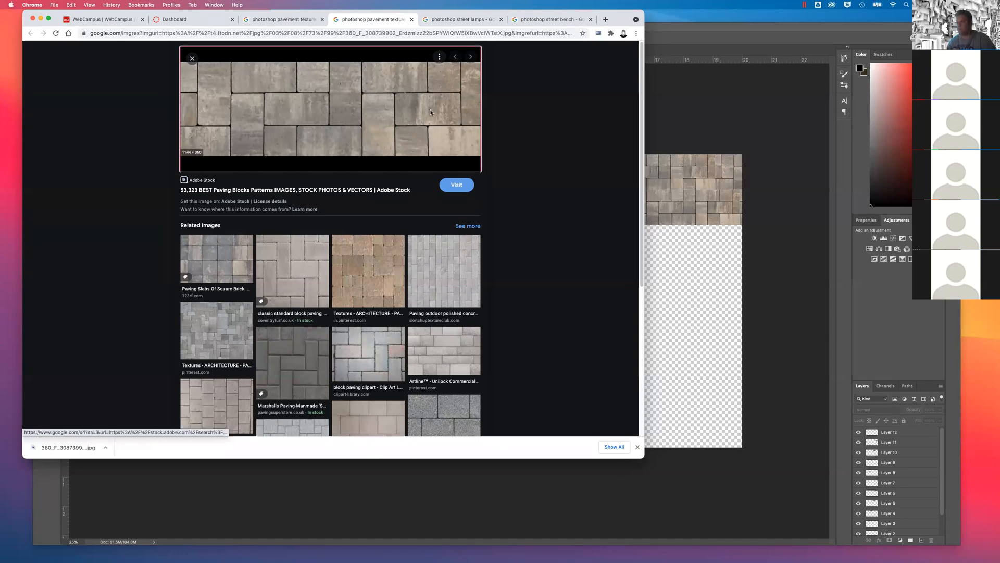
scroll(359, 208, "down", 4)
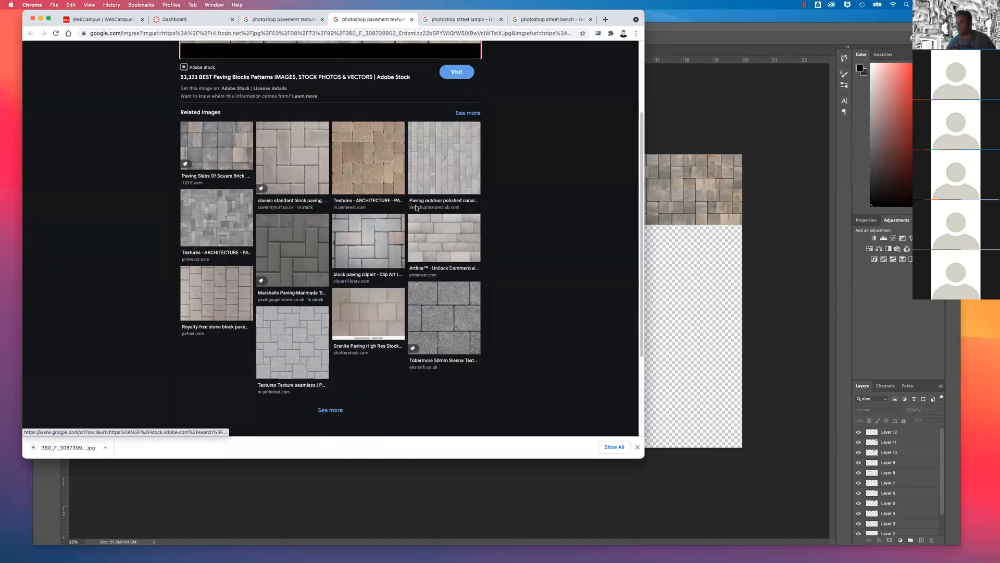
scroll(397, 205, "up", 4)
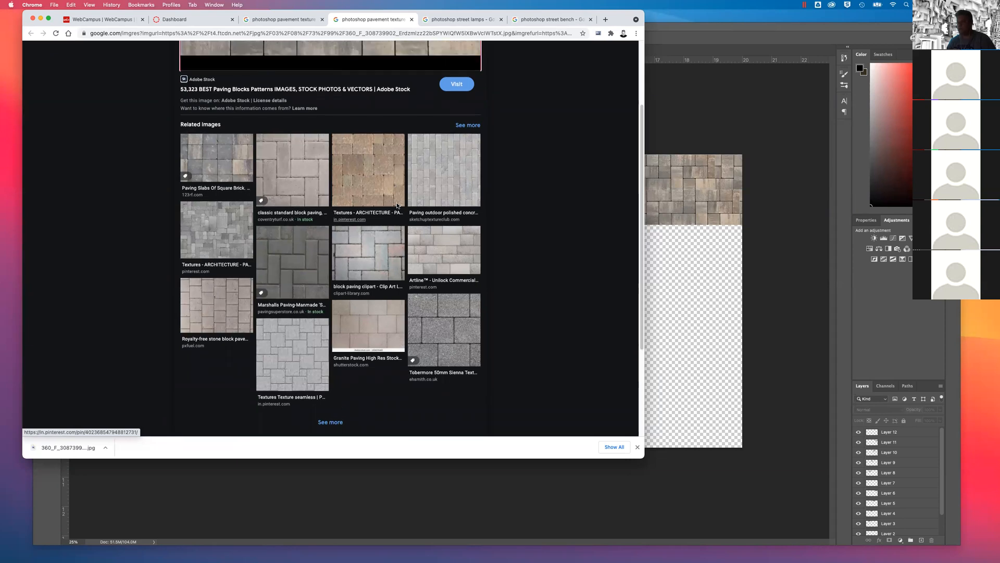
left_click(454, 21)
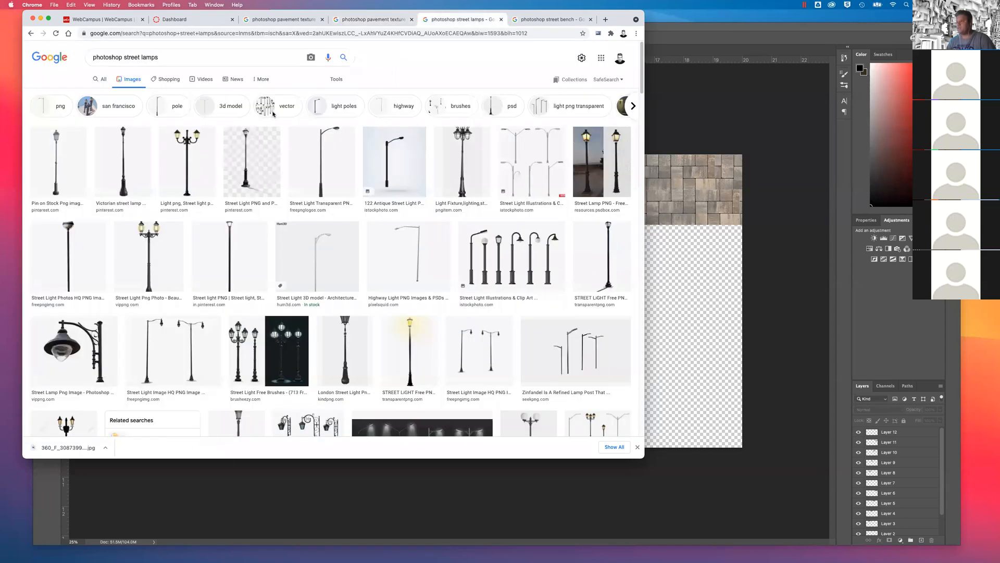
left_click(538, 21)
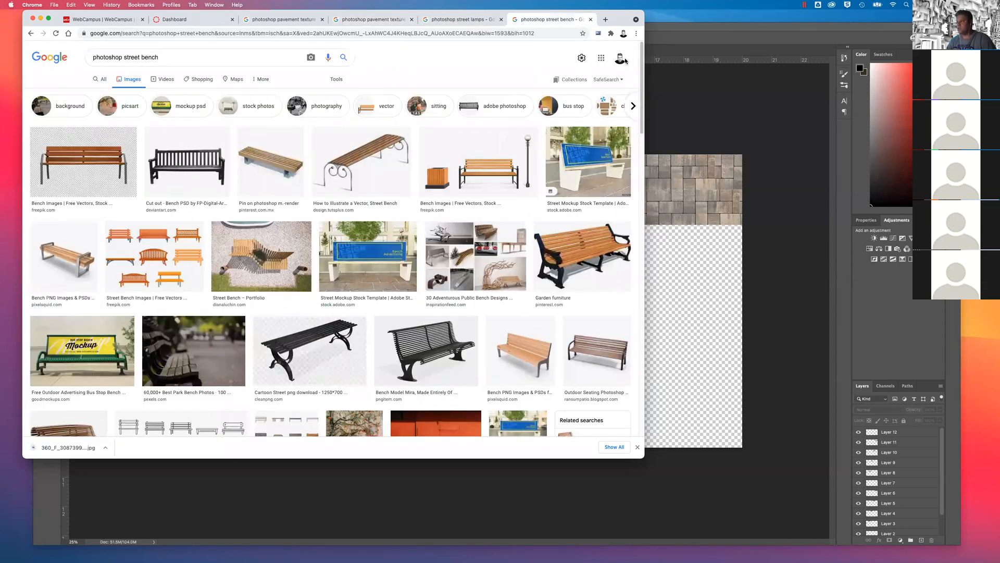
Switch to Photoshop and select a thin rectangular strip along the full horizontal seam between the two paving rows
left_click(667, 82)
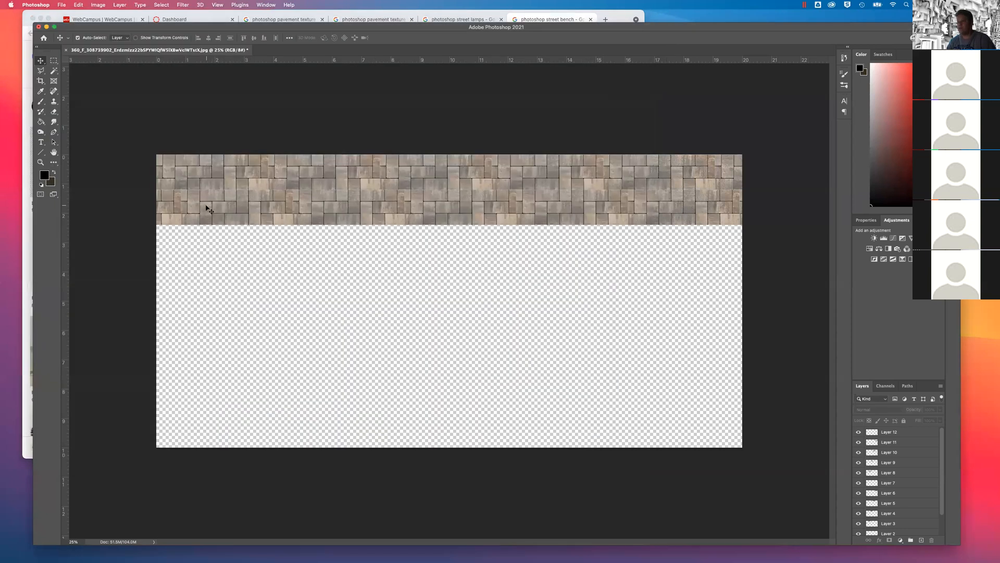
mouse_move(232, 210)
left_mouse_down()
mouse_move(319, 301)
mouse_move(227, 227)
mouse_move(233, 209)
left_mouse_up()
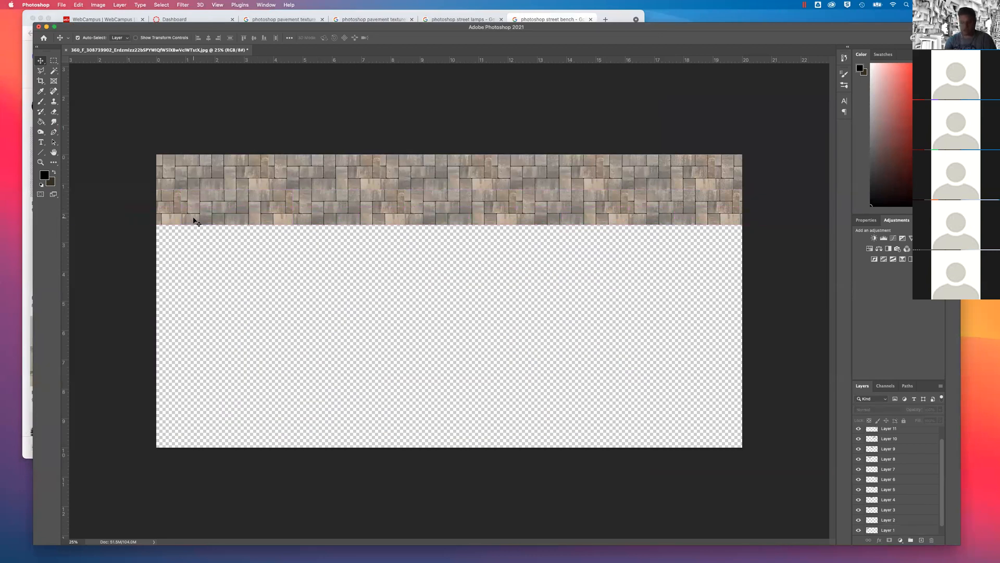
key("super+equal")
left_click_drag(161, 214, 445, 414)
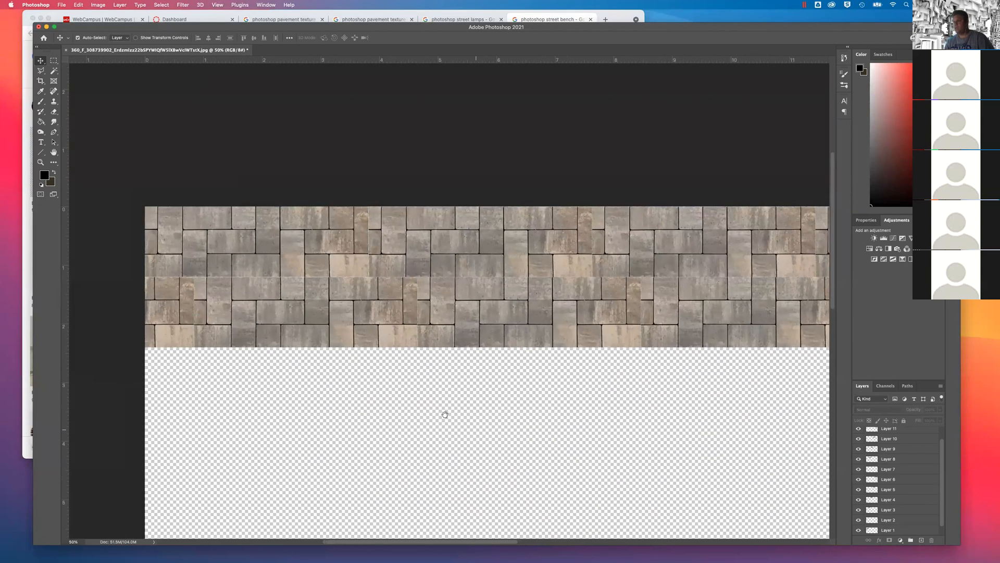
left_click_drag(291, 312, 249, 341)
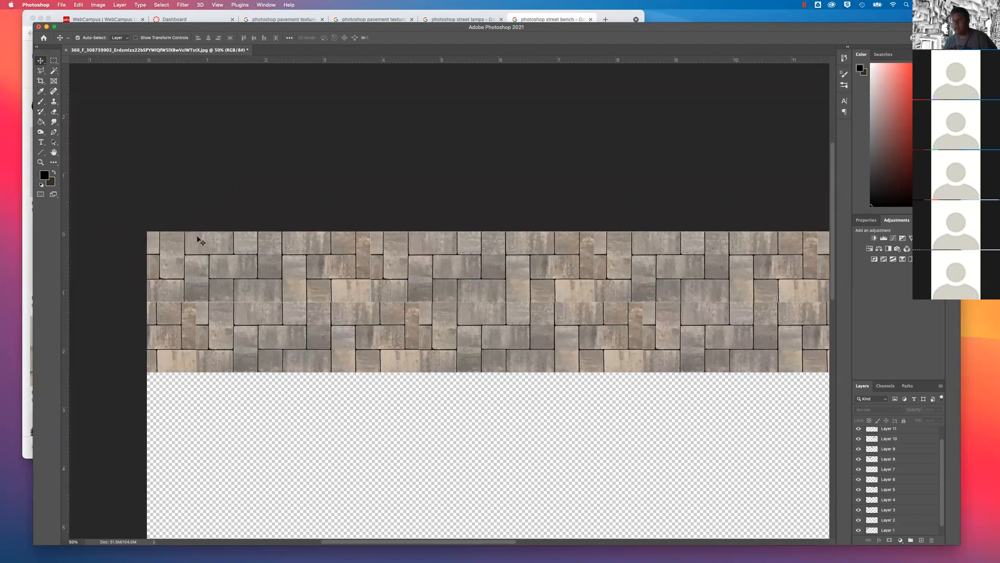
scroll(199, 240, "left", 3)
key("m")
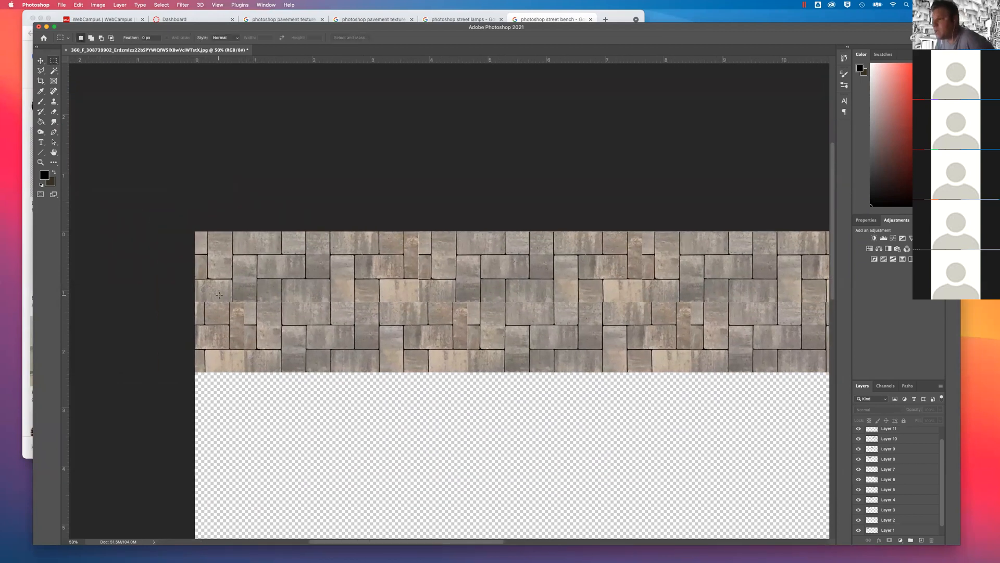
left_click_drag(190, 300, 771, 302)
Paint the selected seam strip black with the Brush on Layer 12 and clear the selection
left_click(41, 102)
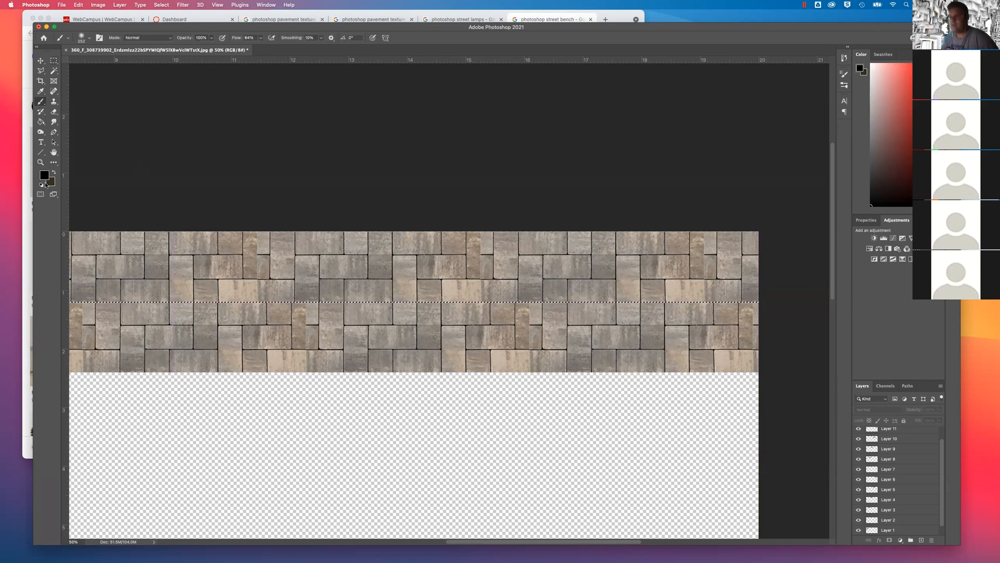
left_click(45, 176)
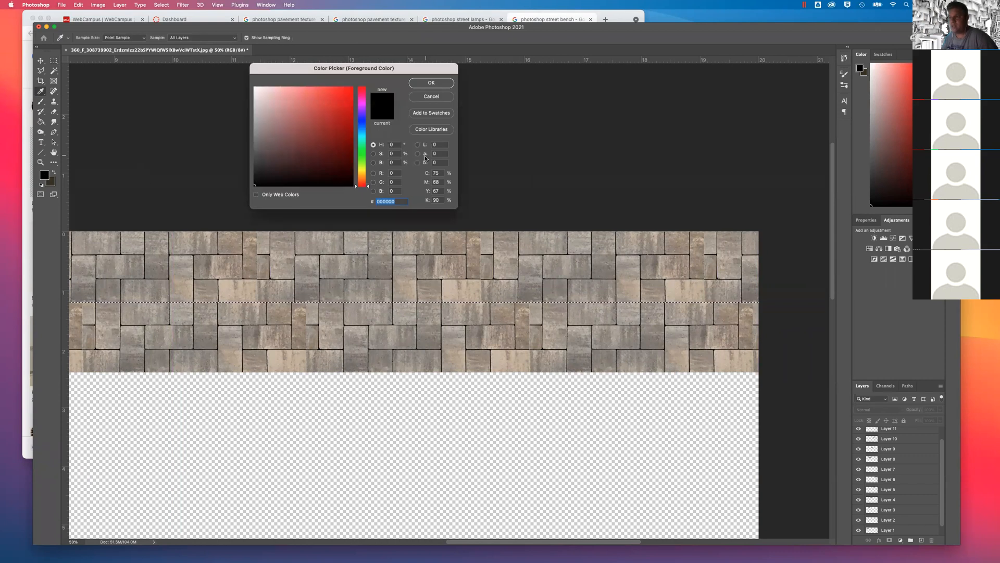
left_click(439, 86)
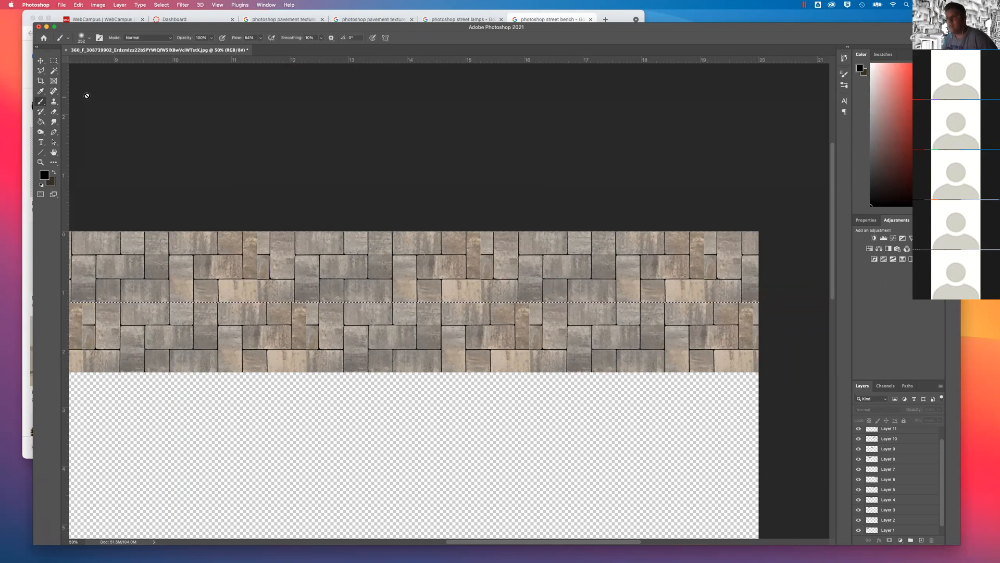
left_click_drag(942, 465, 942, 434)
left_click(902, 434)
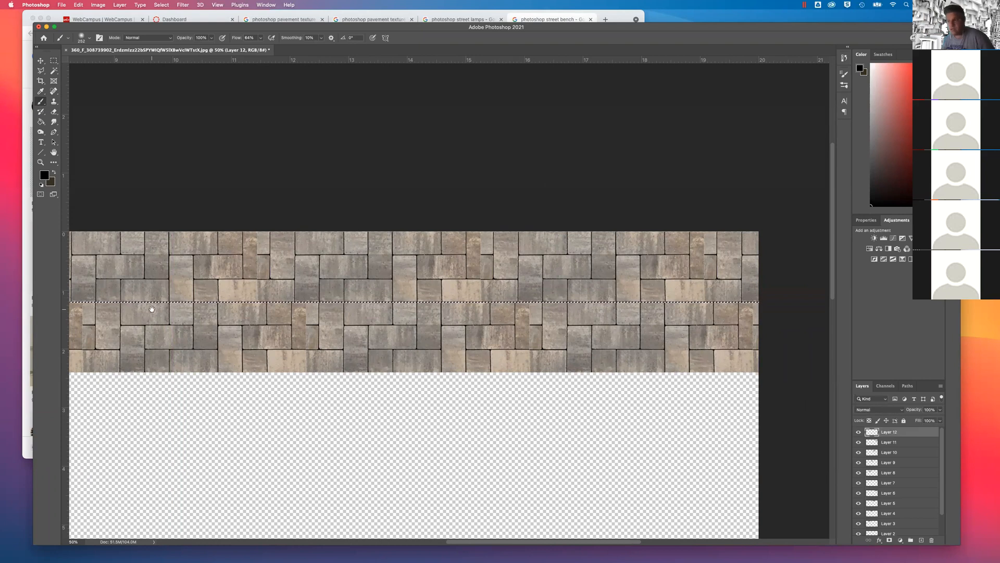
left_click_drag(152, 309, 381, 306)
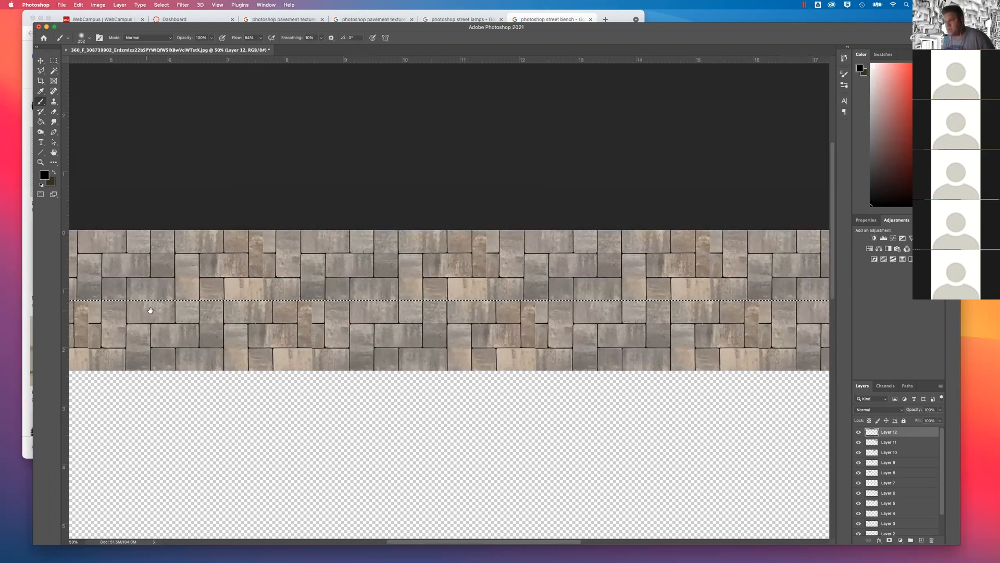
left_click_drag(119, 293, 263, 290)
left_click_drag(159, 297, 198, 301)
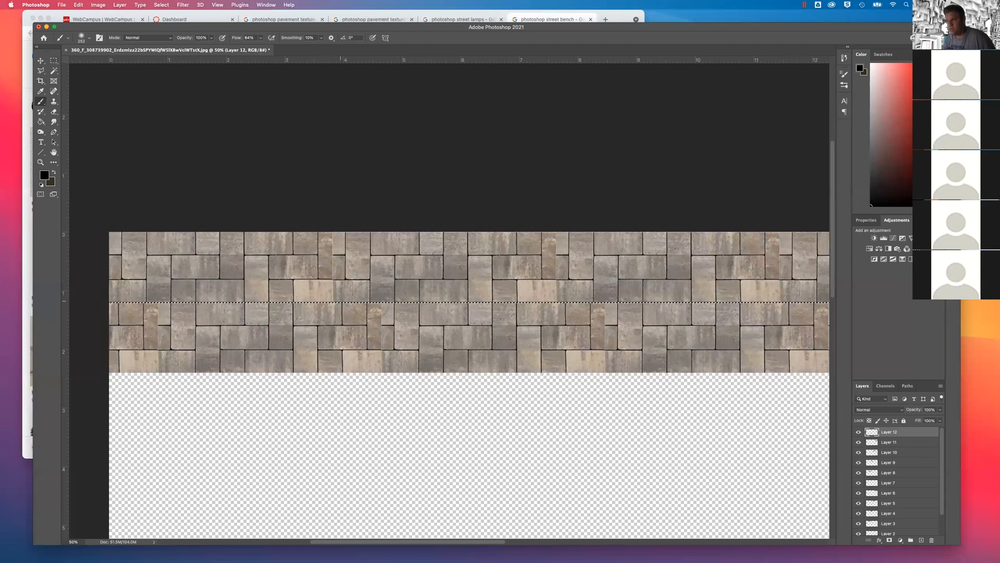
left_click(54, 60)
left_click(213, 109)
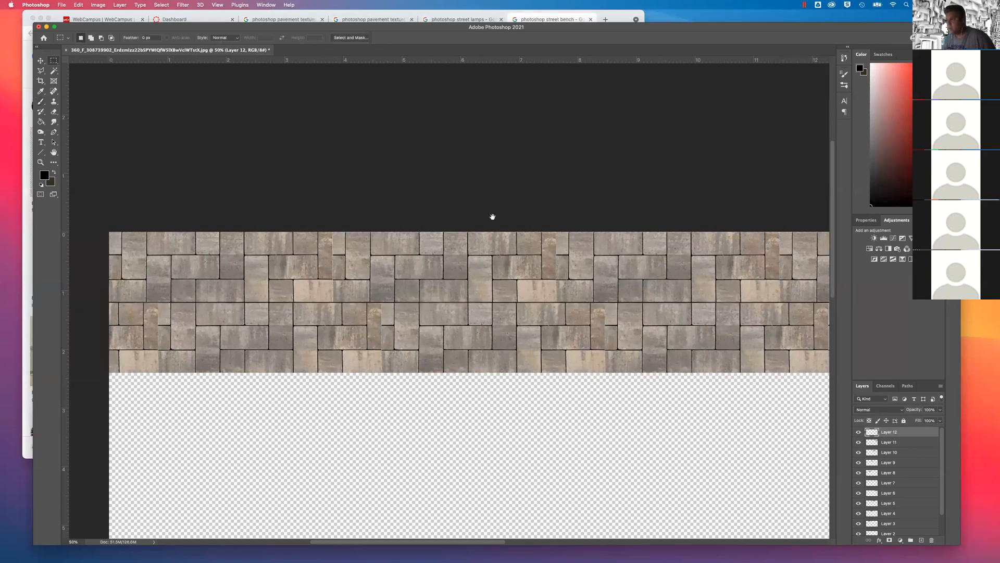
Crop the canvas height to the two tiled paving rows, removing the empty area below and a thin strip of the lower row
left_click_drag(536, 221, 359, 224)
key("super+minus")
key("super+minus")
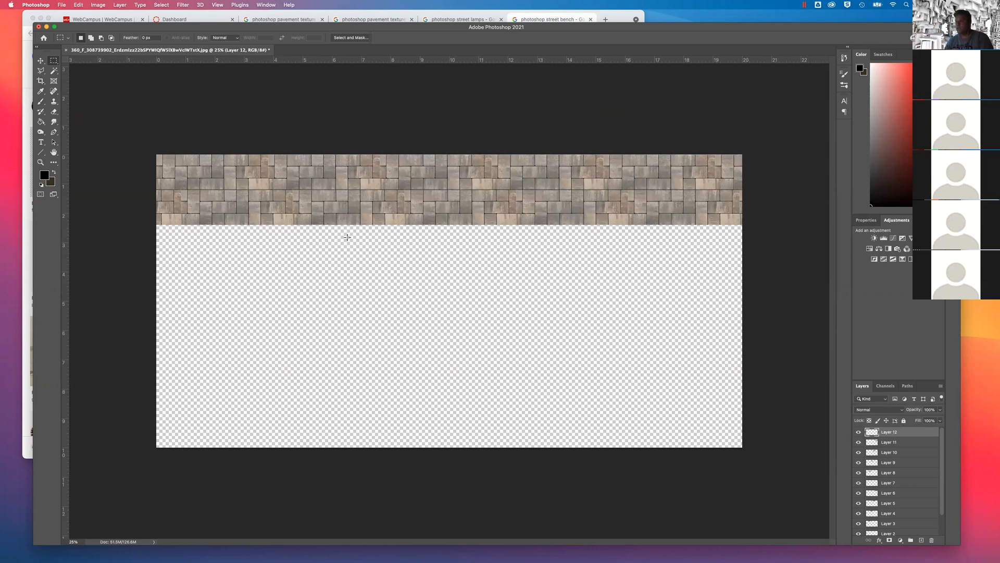
left_click(41, 82)
left_click_drag(451, 449, 465, 340)
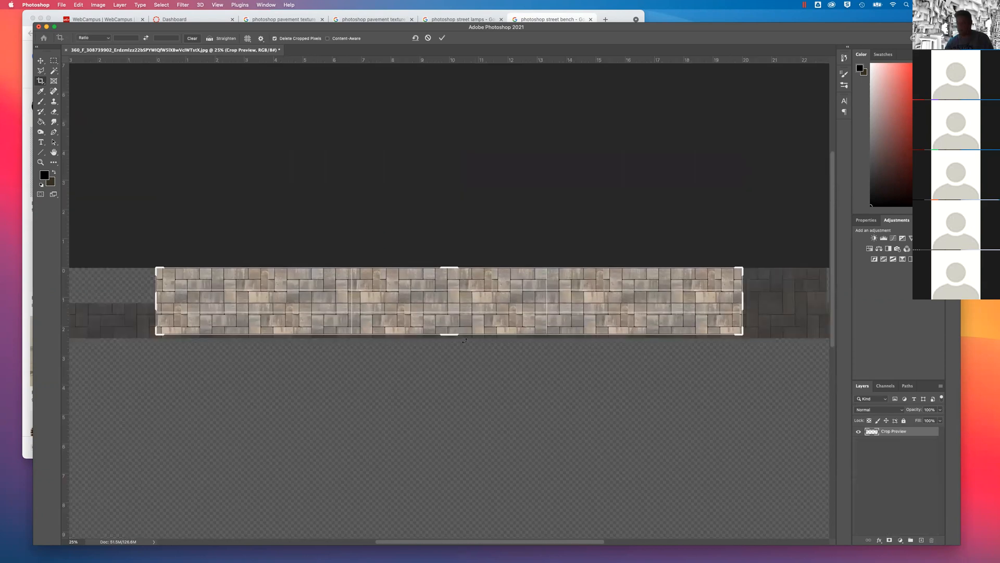
key("Return")
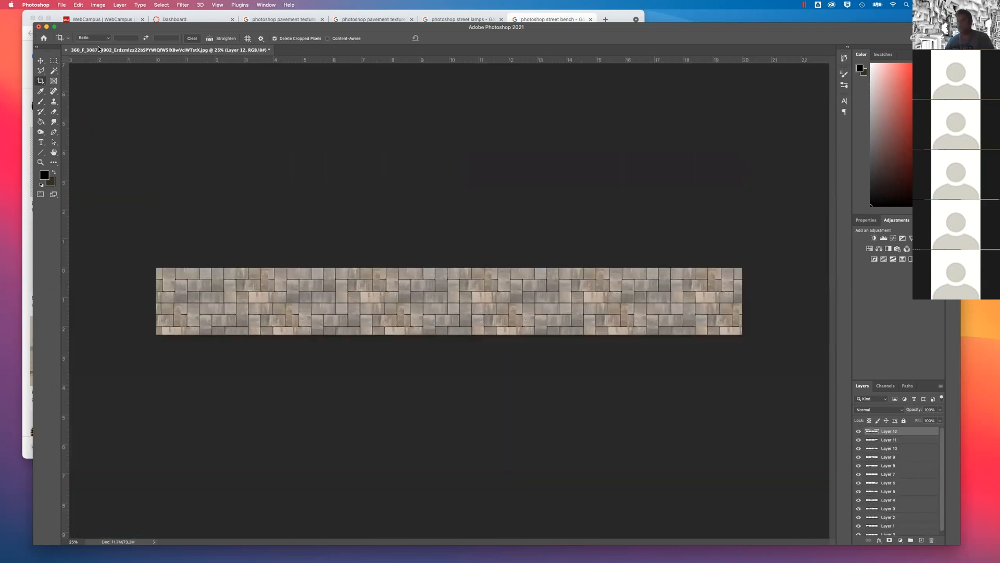
Try to open the original Adobe Stock paving JPEG from the Textures folder again
left_click(59, 5)
left_click(380, 143)
key("super+o")
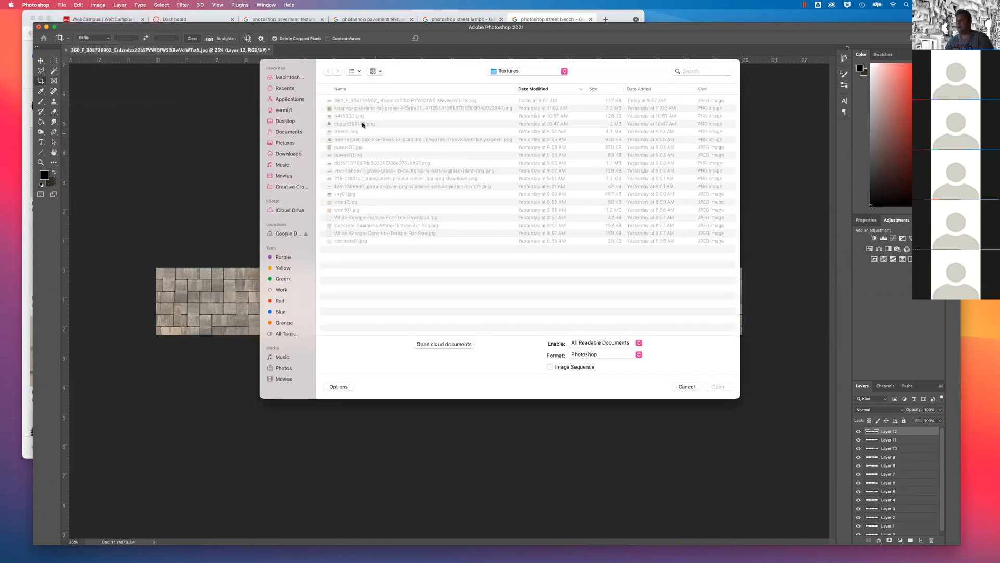
left_click(359, 101)
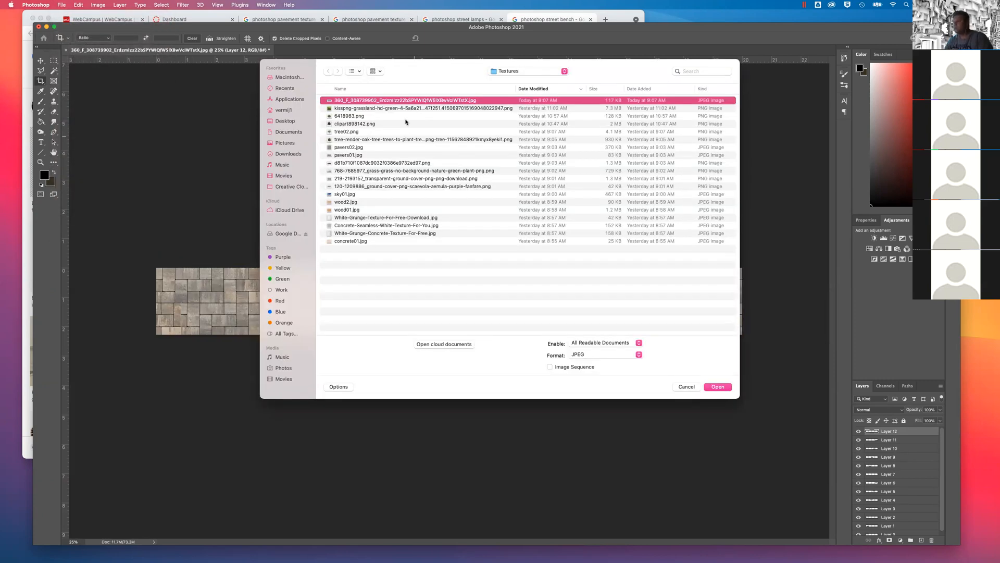
left_click(716, 386)
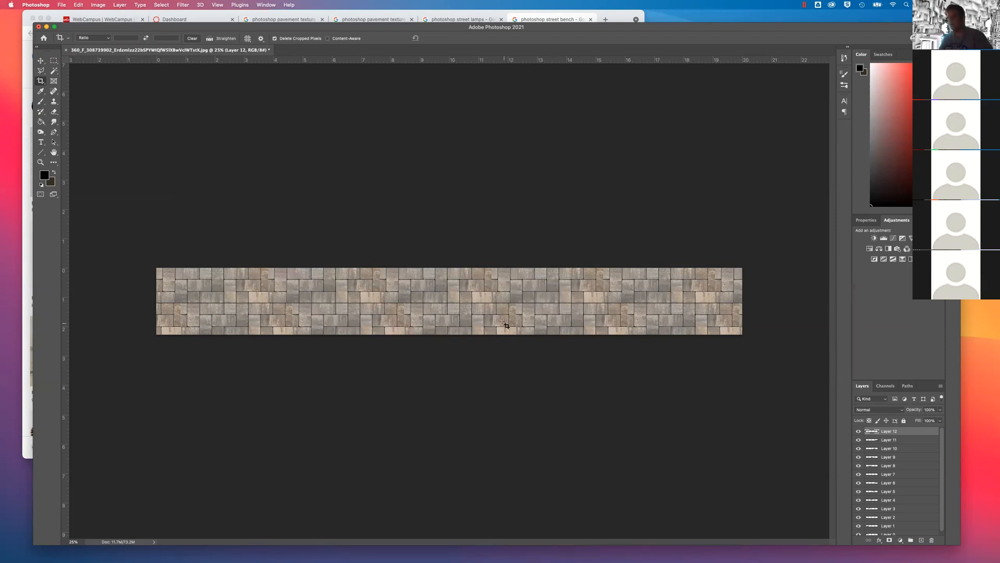
Switch to Chrome and save another copy of the enlarged Adobe Stock paving image as a JPEG in the Textures folder
left_click_drag(104, 29, 111, 79)
left_click(371, 21)
right_click(332, 121)
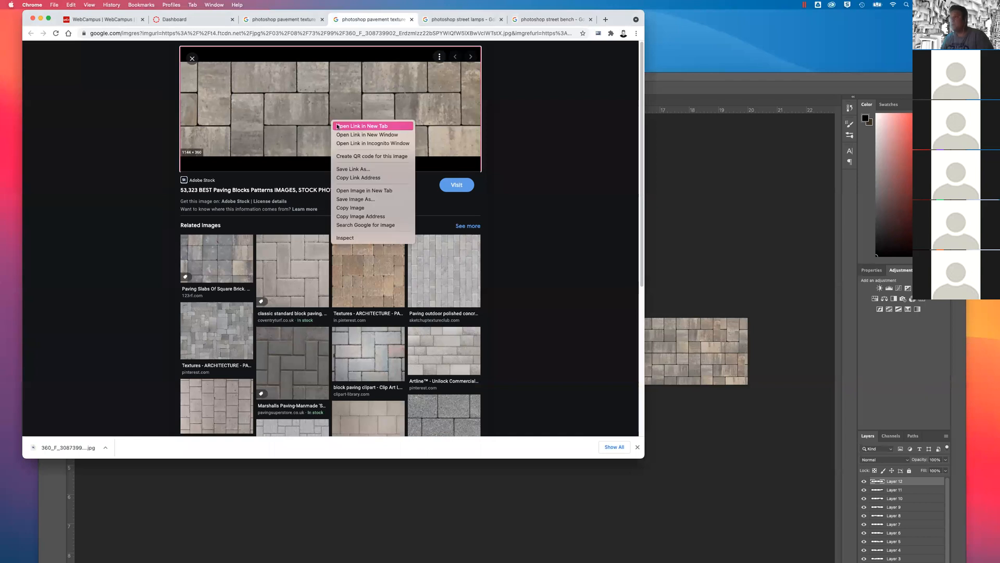
left_click(368, 199)
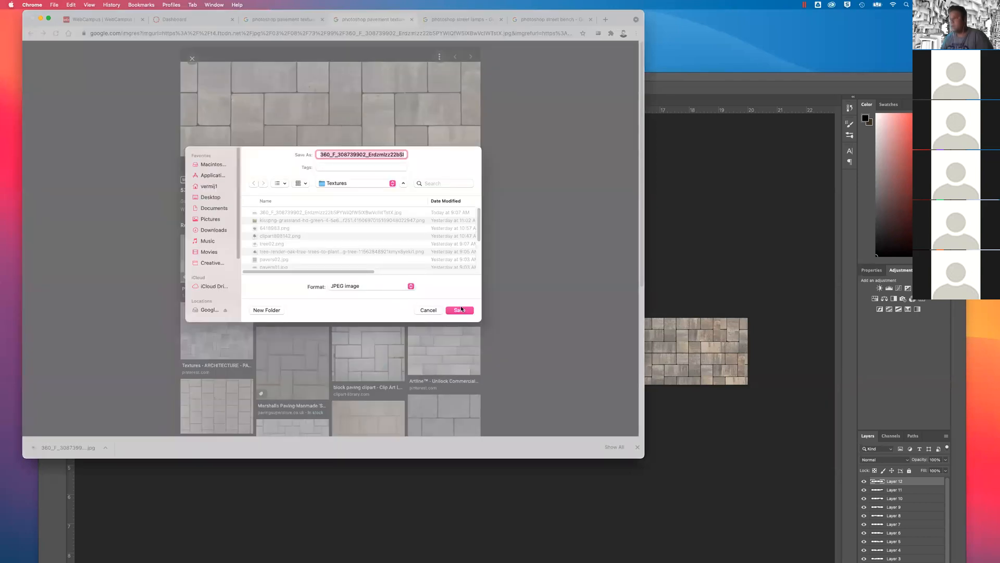
left_click(458, 308)
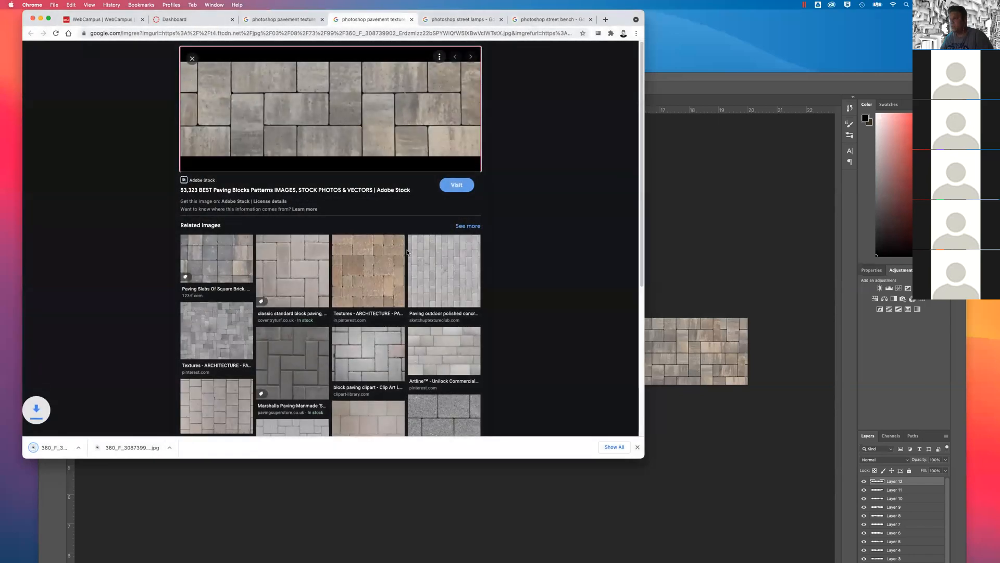
Switch to Photoshop and open the newly saved paving JPEG ending in (1) from the Textures folder
left_click(673, 219)
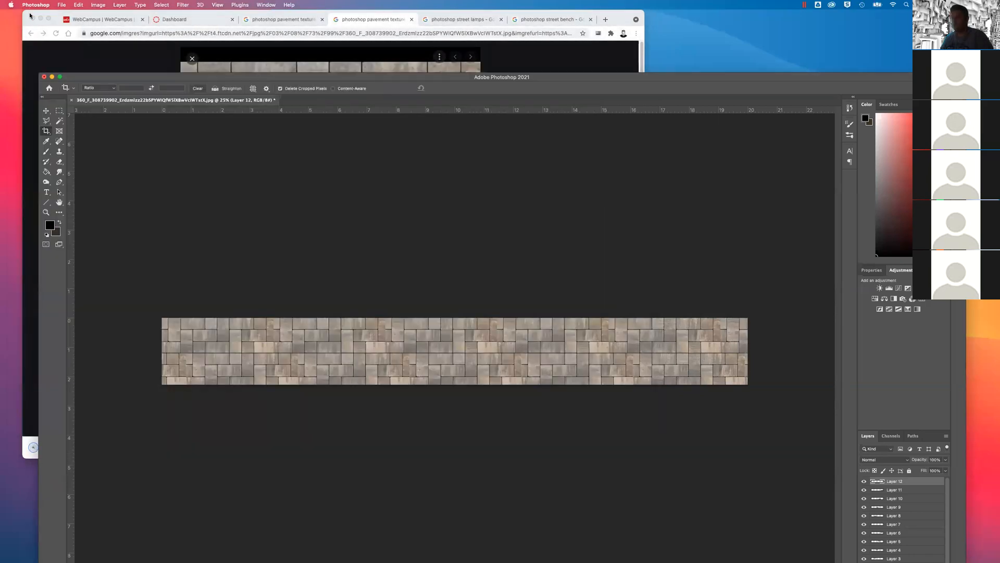
left_click(60, 5)
left_click(70, 22)
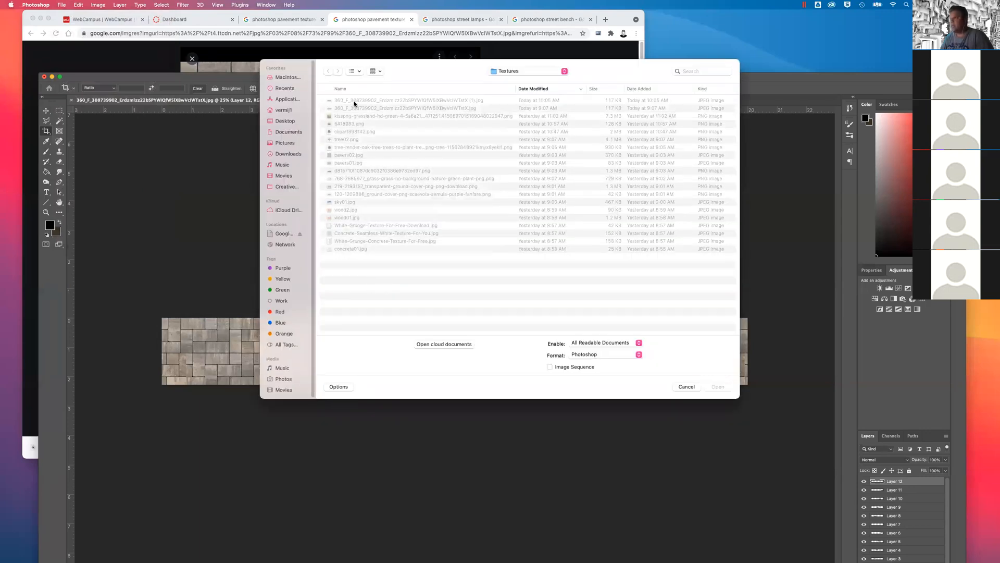
double_click(353, 103)
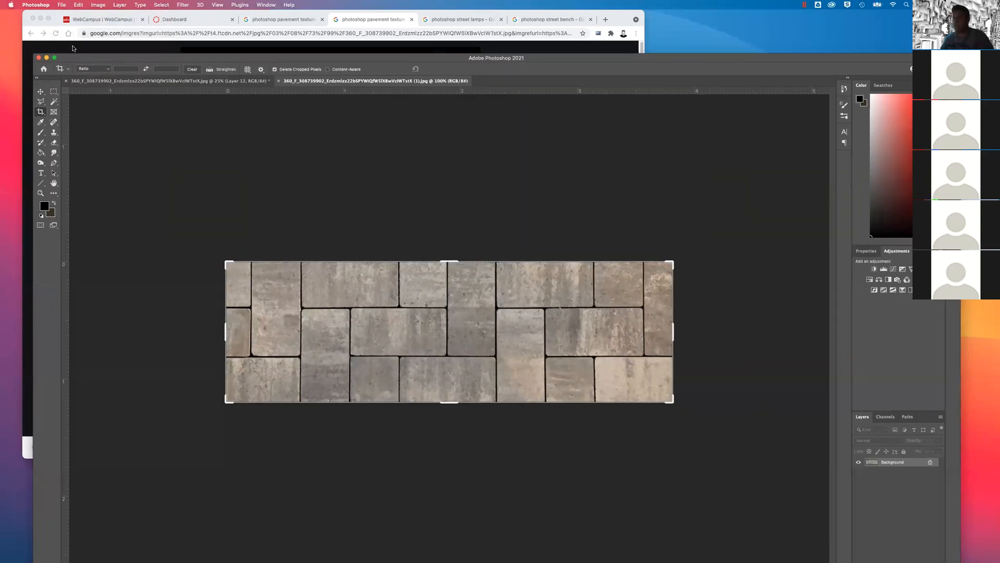
Open the rednerCapture01.psd file from the Desktop
left_click(60, 5)
left_click(71, 22)
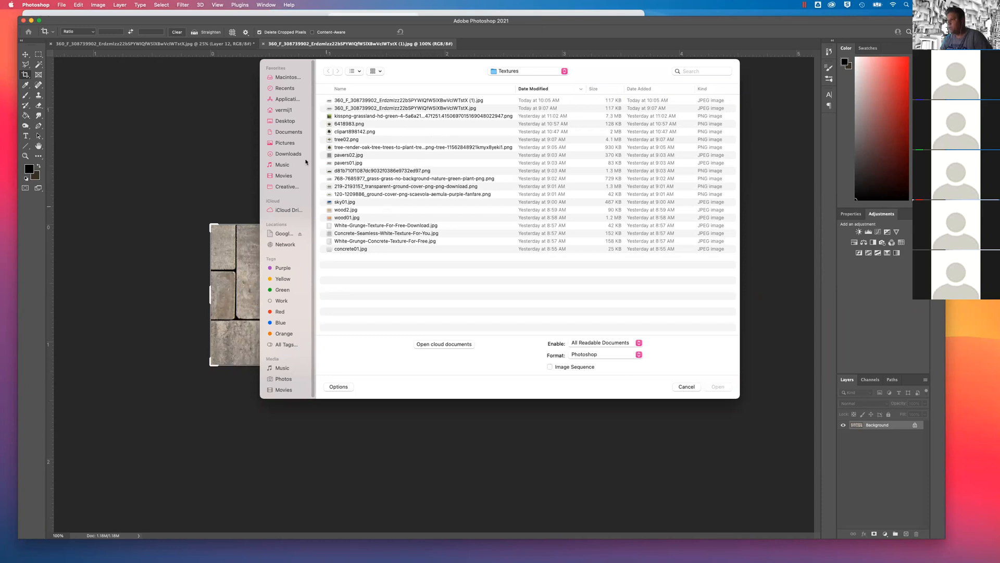
left_click(289, 123)
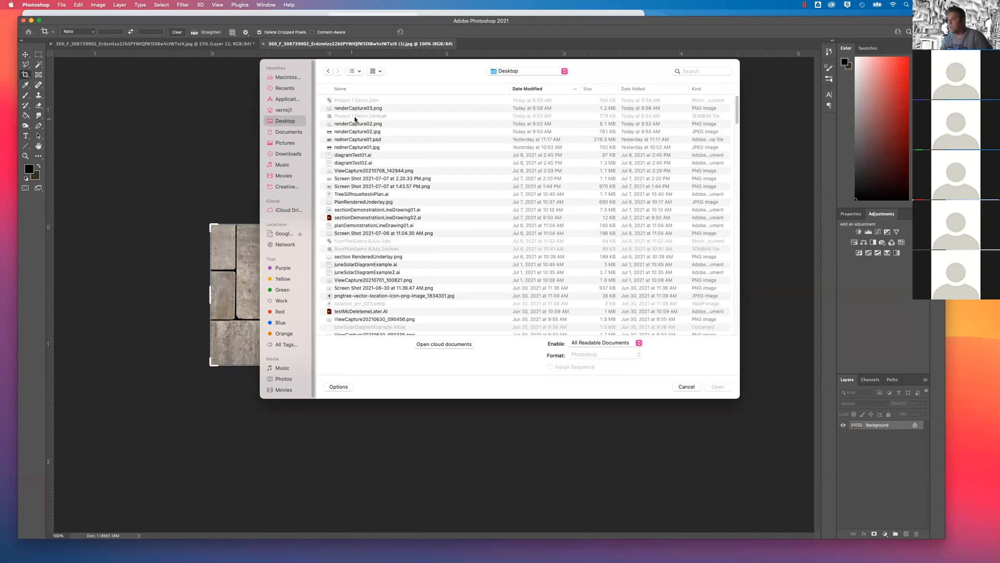
double_click(365, 139)
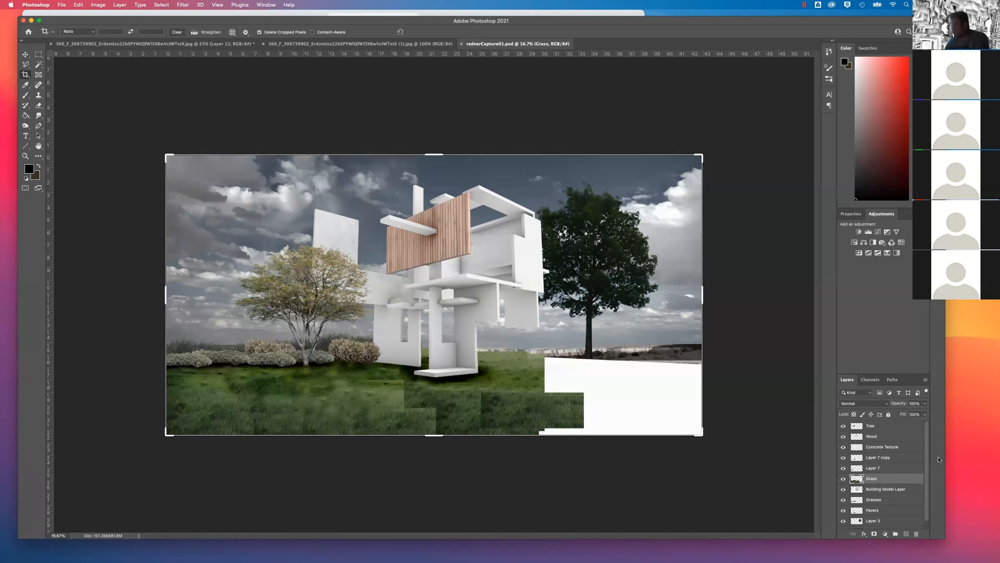
Hide the Tree, Wood and Concrete Texture layers, toggling the concrete's visibility several times to compare its effect on the building
left_click(843, 426)
left_click(844, 438)
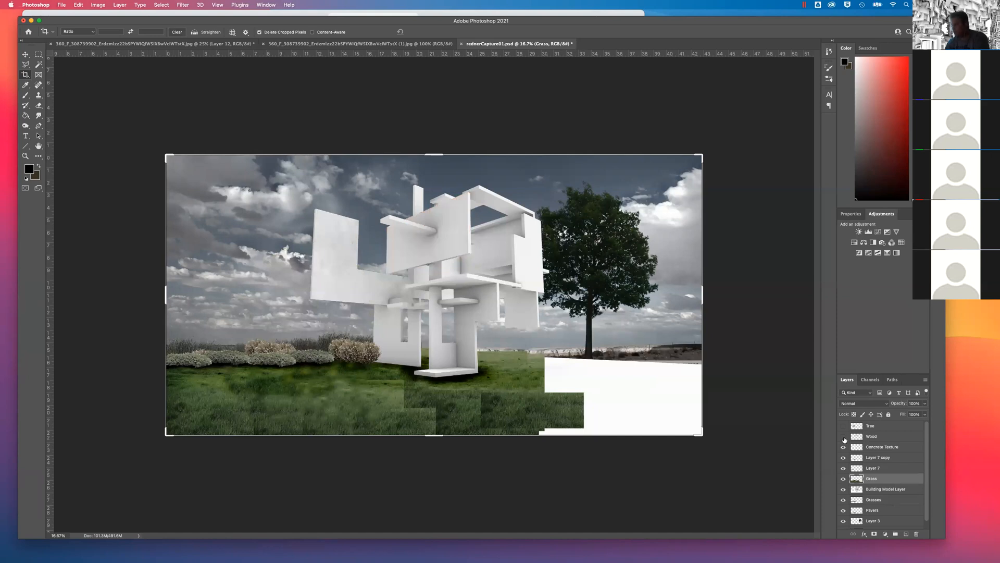
left_click(844, 438)
left_click(844, 437)
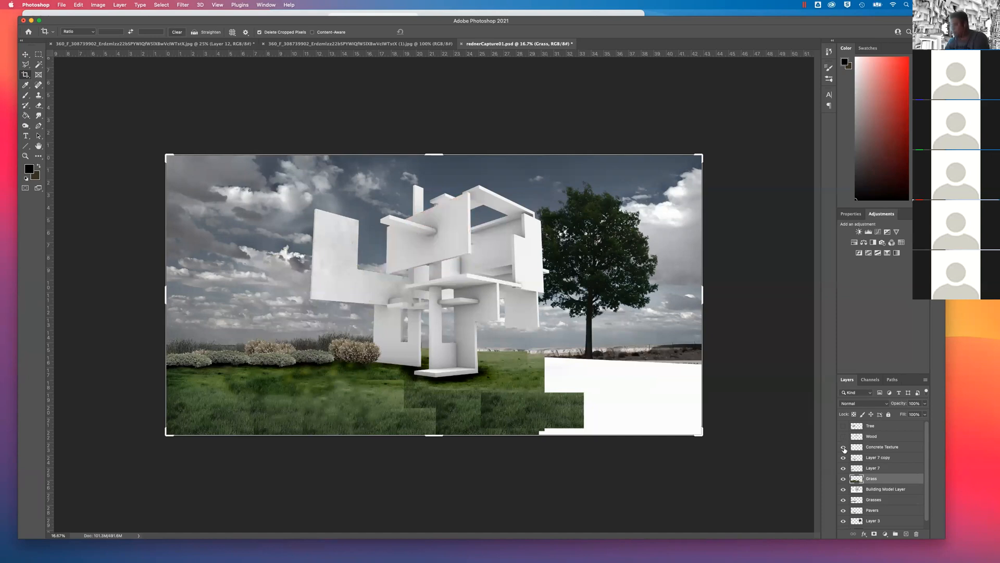
left_click(843, 448)
left_click(843, 448)
left_click(843, 447)
left_click(844, 448)
left_click(843, 448)
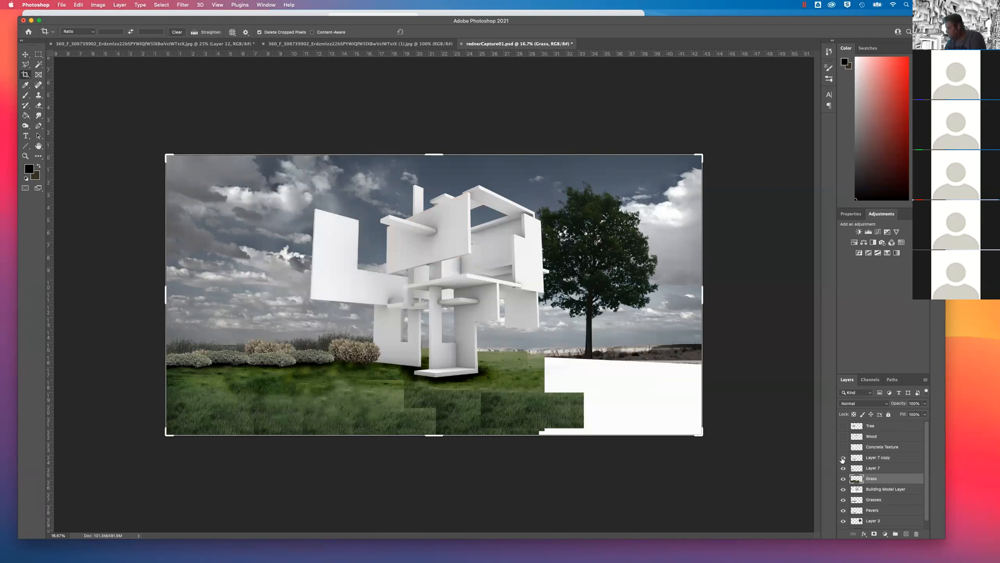
Hide Layer 7 copy, Layer 7, Grass, Building Model Layer, Grasses and Pavers one after another
left_click(844, 458)
left_click(844, 459)
left_click(843, 468)
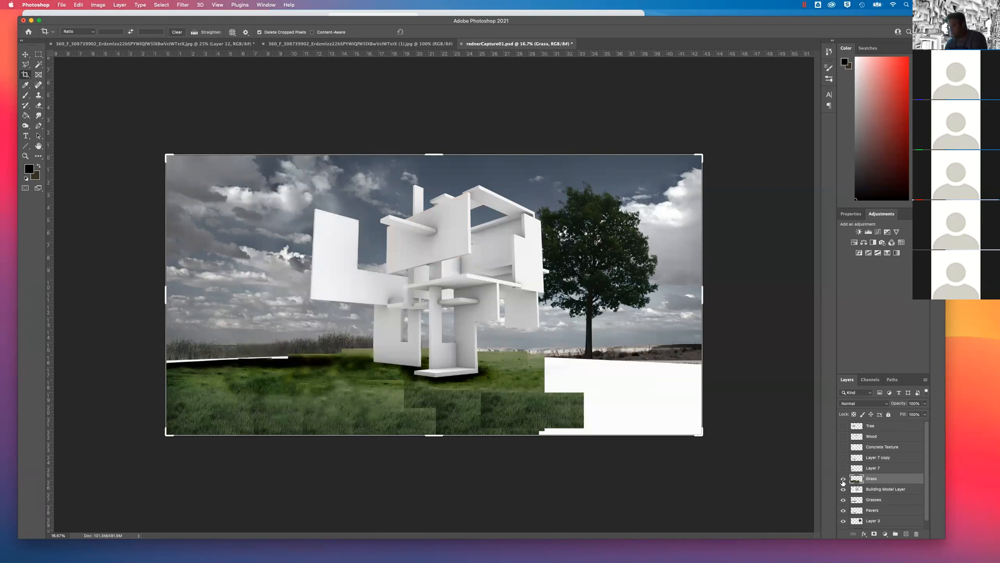
left_click(844, 479)
left_click(844, 490)
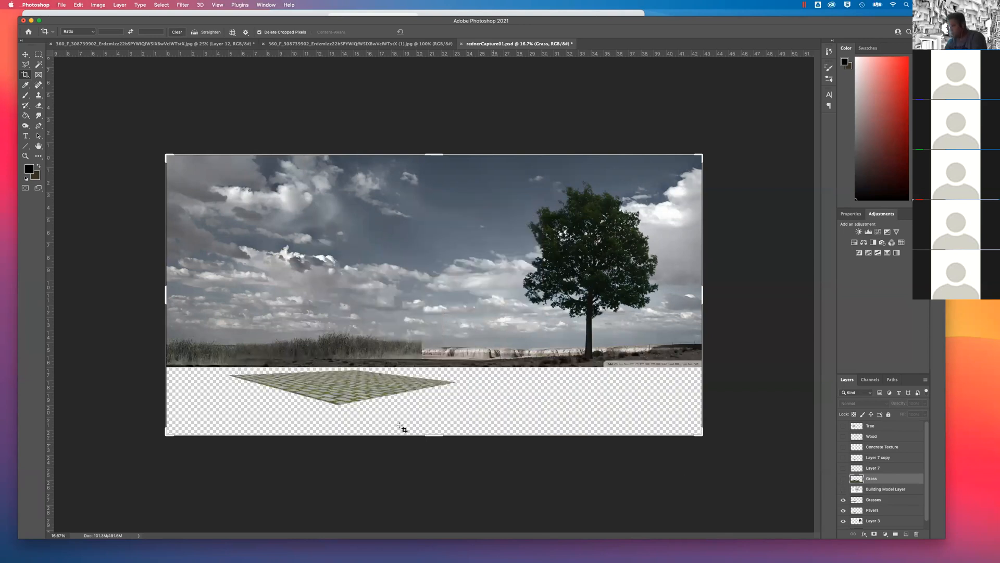
left_click(844, 499)
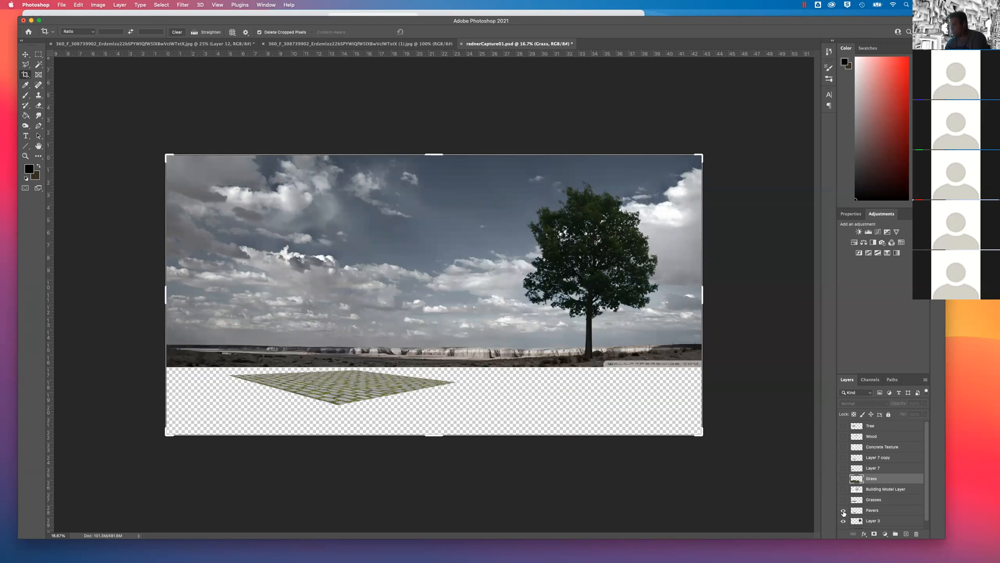
left_click(843, 513)
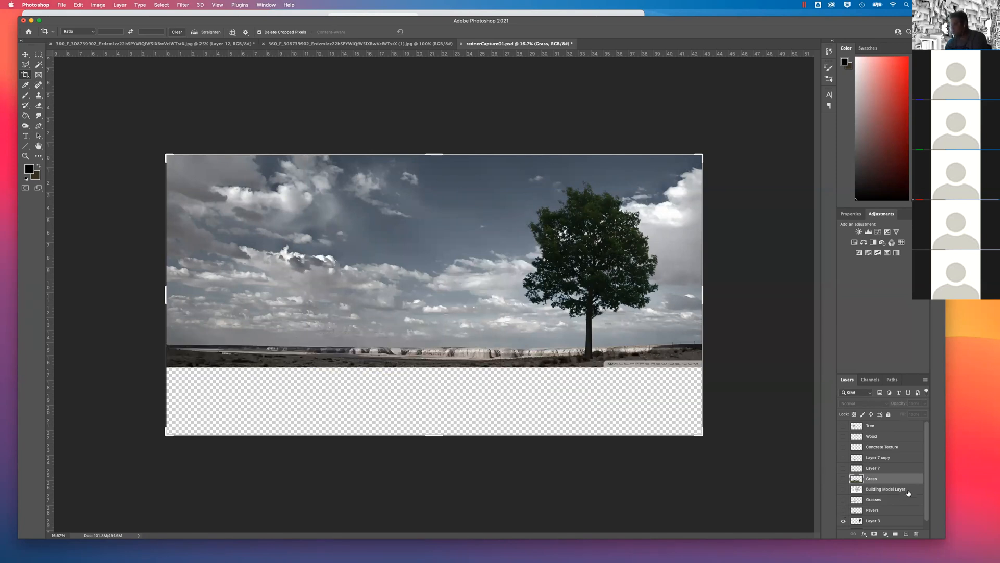
Briefly show the Building Model Layer, hide Layer 3, and toggle the Sky layer off and on to examine the base layers
left_click(842, 490)
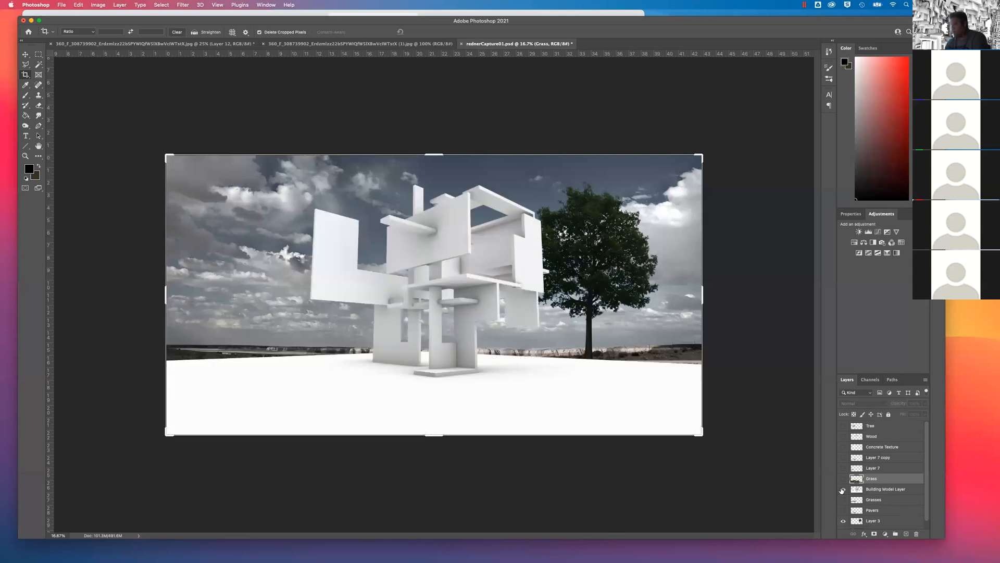
left_click(842, 490)
scroll(924, 479, "down", 1)
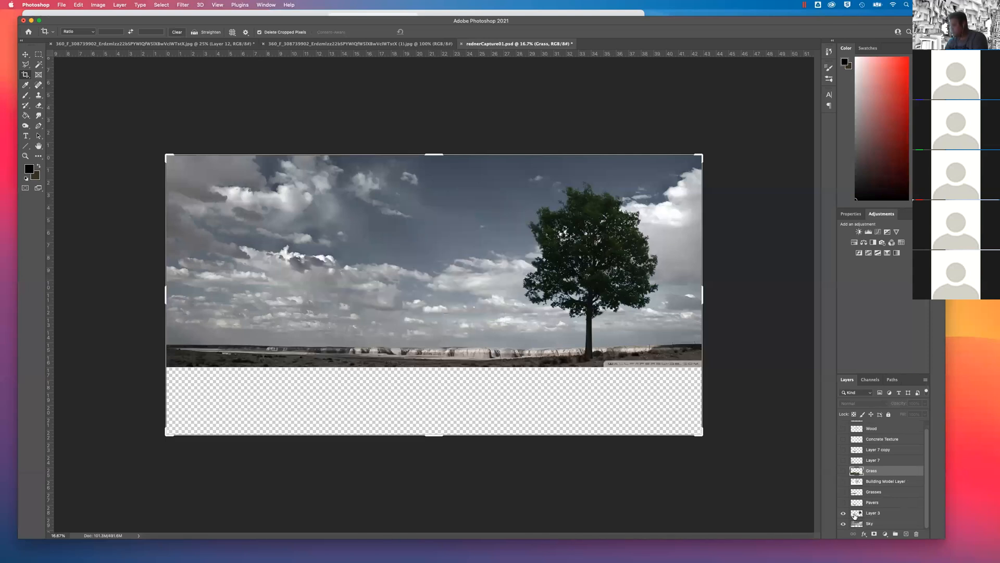
left_click(843, 514)
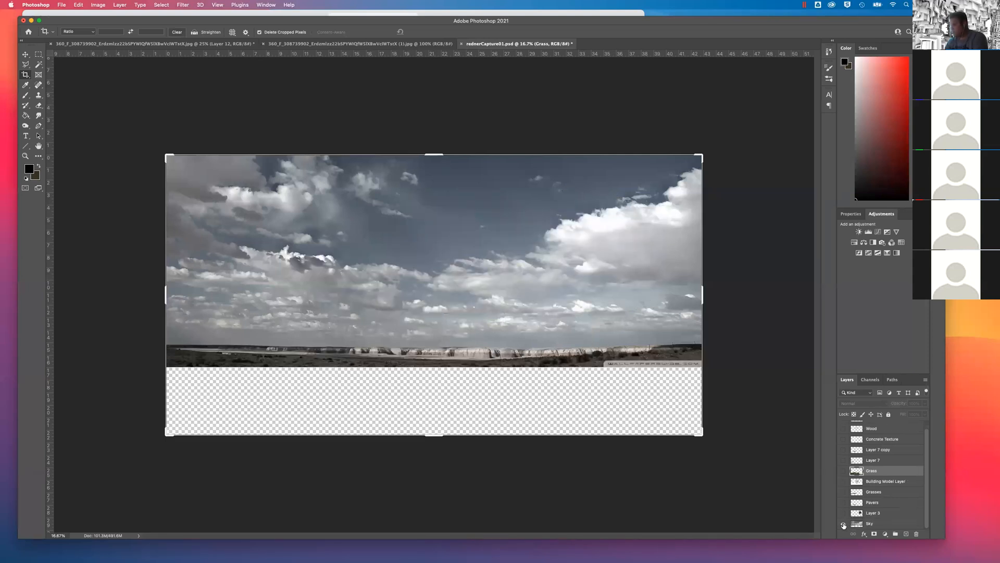
left_click(843, 523)
left_click(844, 524)
left_click(843, 524)
left_click(844, 525)
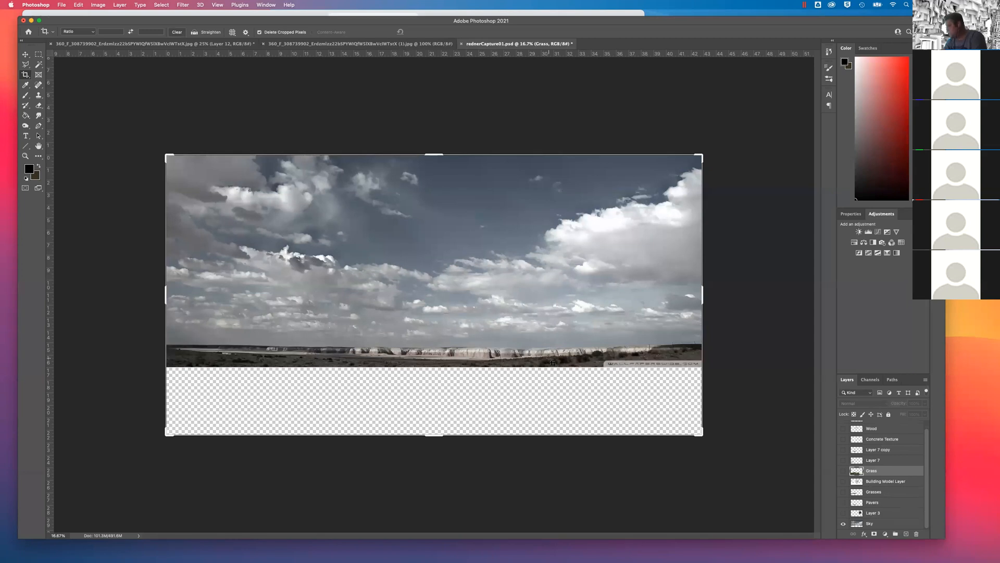
Make all the hidden layers visible again one by one, from Layer 3 up to Tree
left_click(844, 513)
left_click(843, 502)
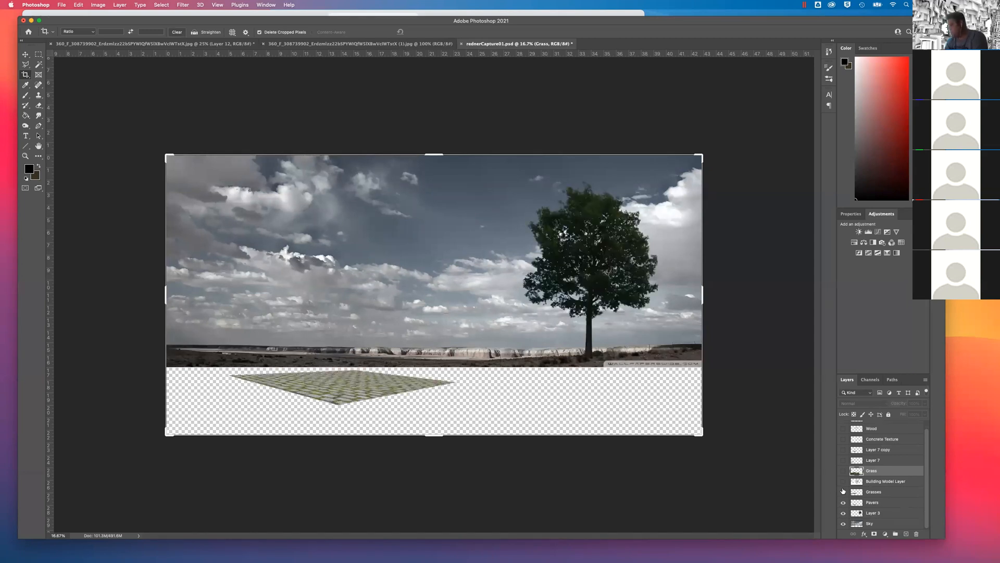
left_click(843, 491)
left_click(844, 481)
left_click(843, 471)
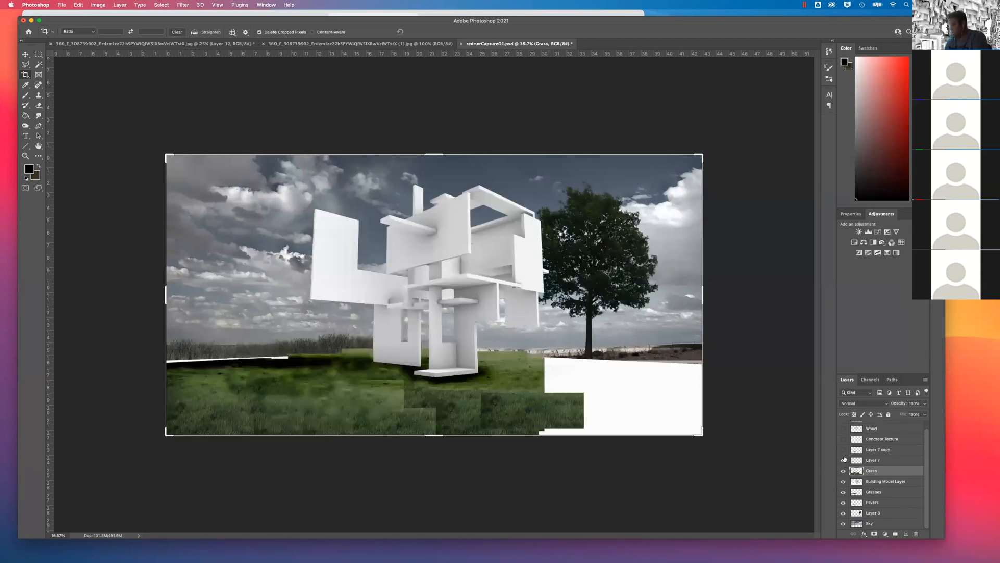
left_click(844, 460)
left_click(843, 449)
left_click(844, 439)
left_click(843, 428)
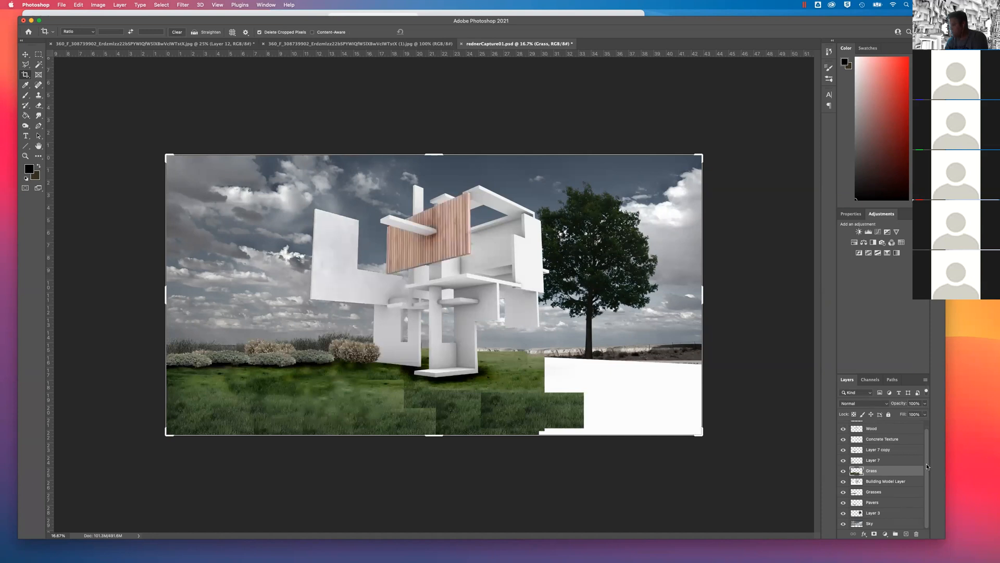
scroll(926, 463, "up", 1)
left_click(843, 425)
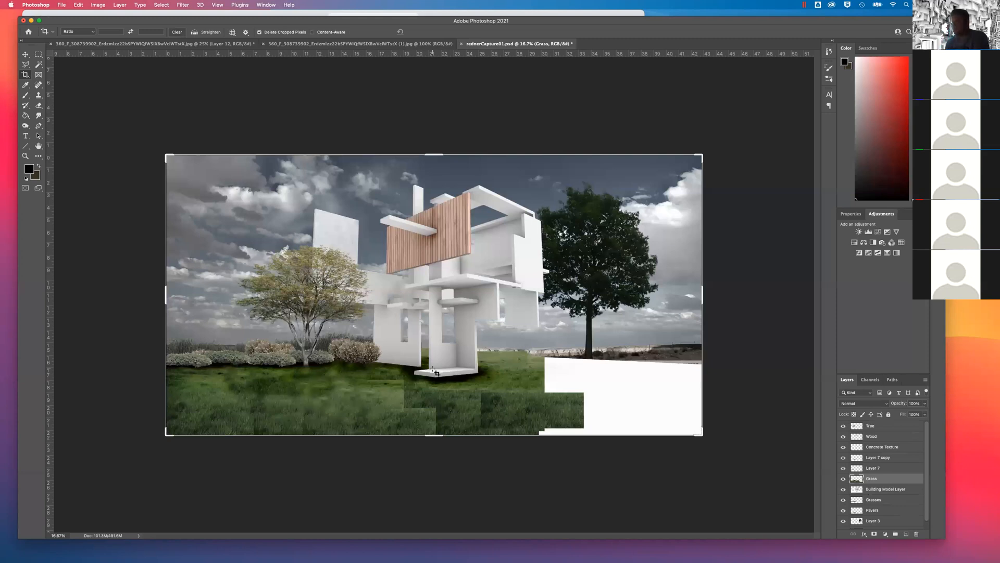
Reduce the saturation of the Tree layer to -65 with a Hue/Saturation adjustment
left_click(870, 426)
left_click(25, 54)
left_click(103, 4)
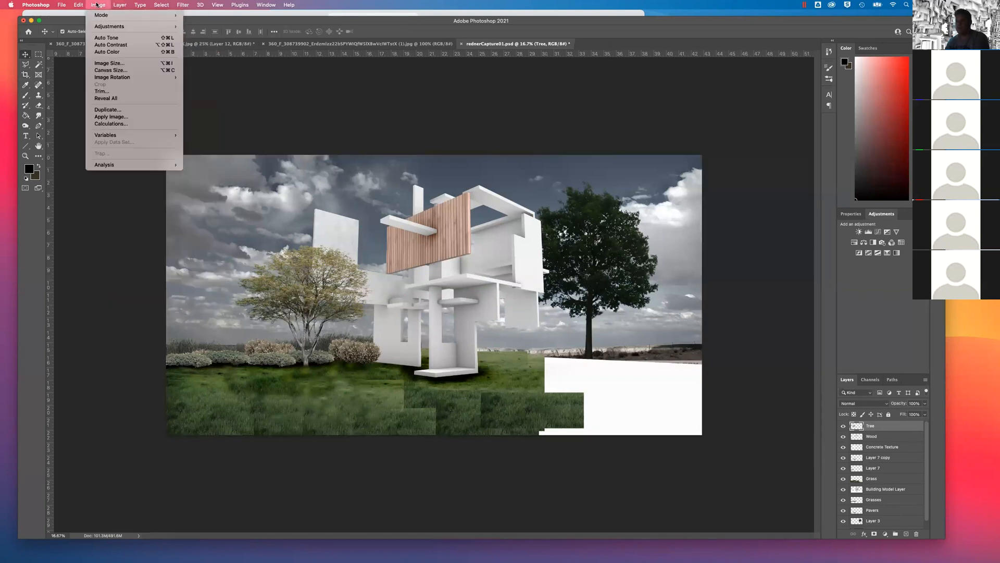
mouse_move(107, 27)
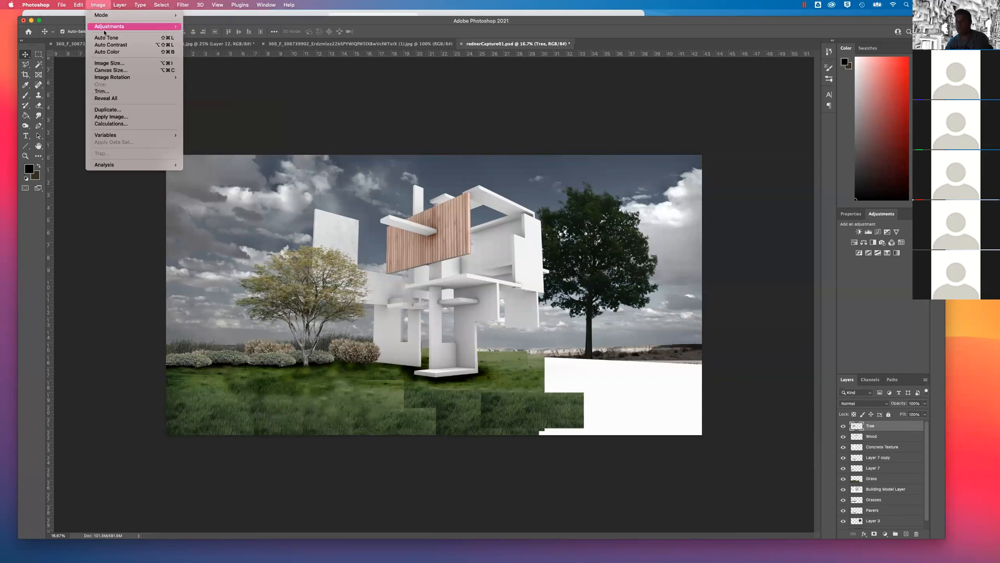
mouse_move(78, 5)
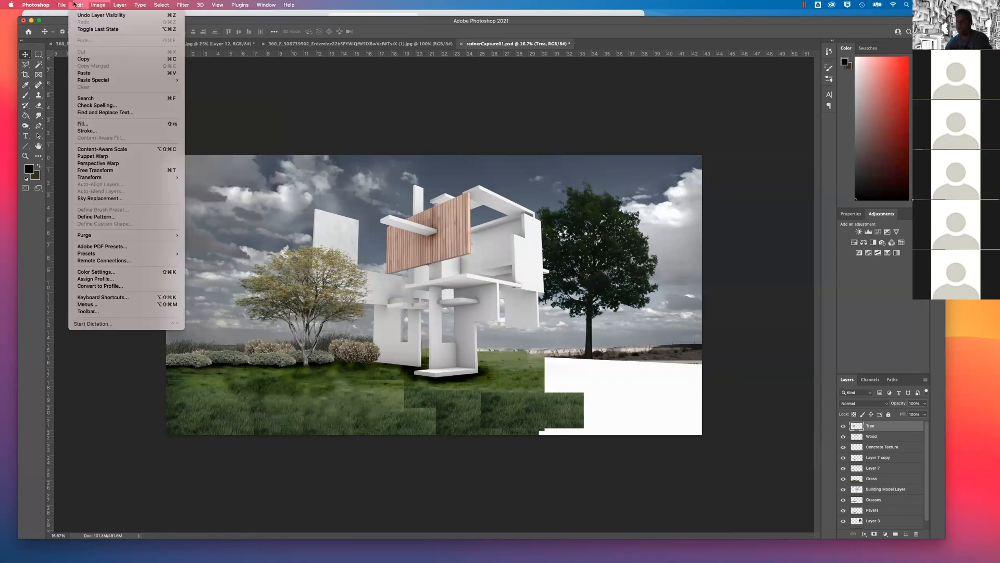
mouse_move(104, 178)
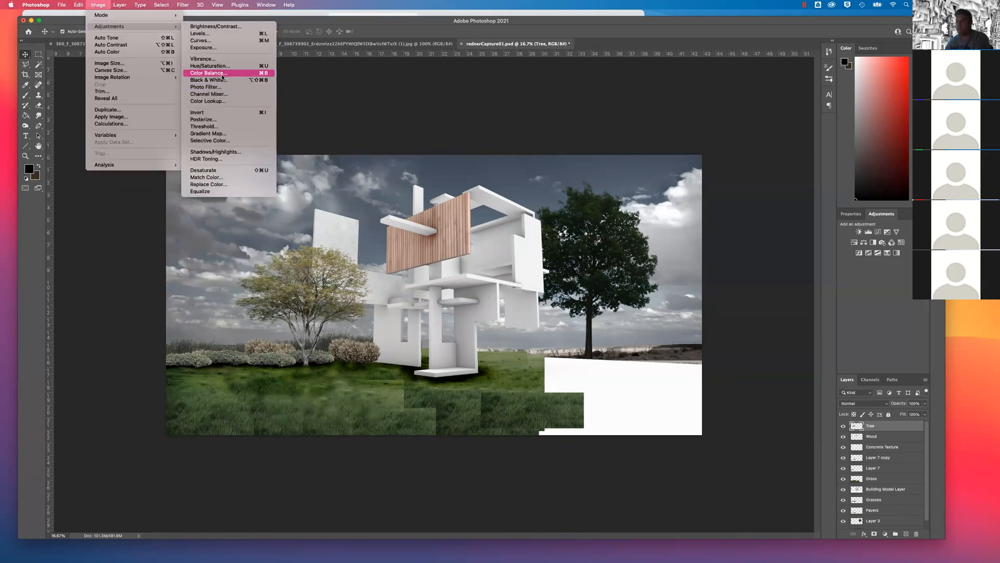
left_click(209, 65)
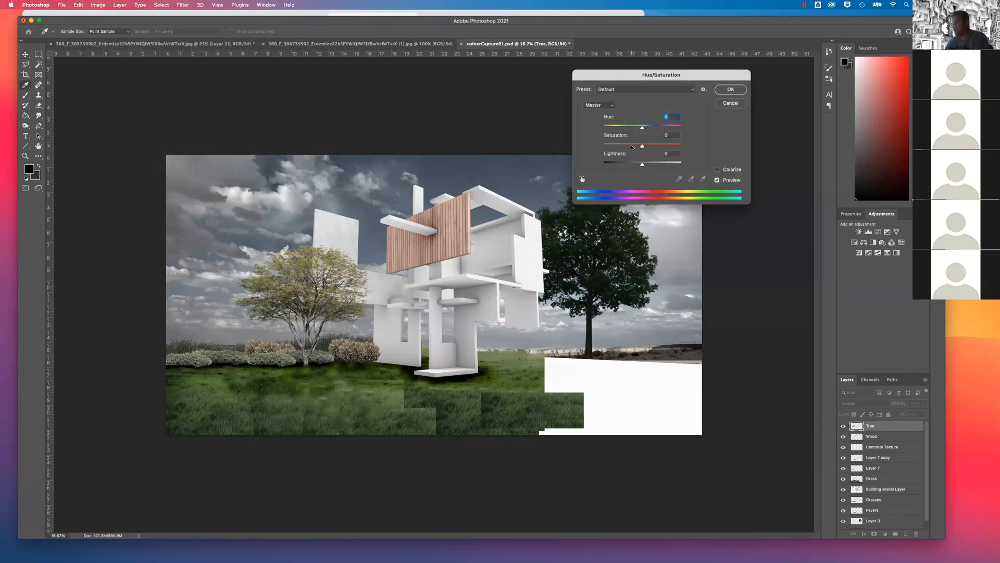
left_click_drag(641, 147, 617, 152)
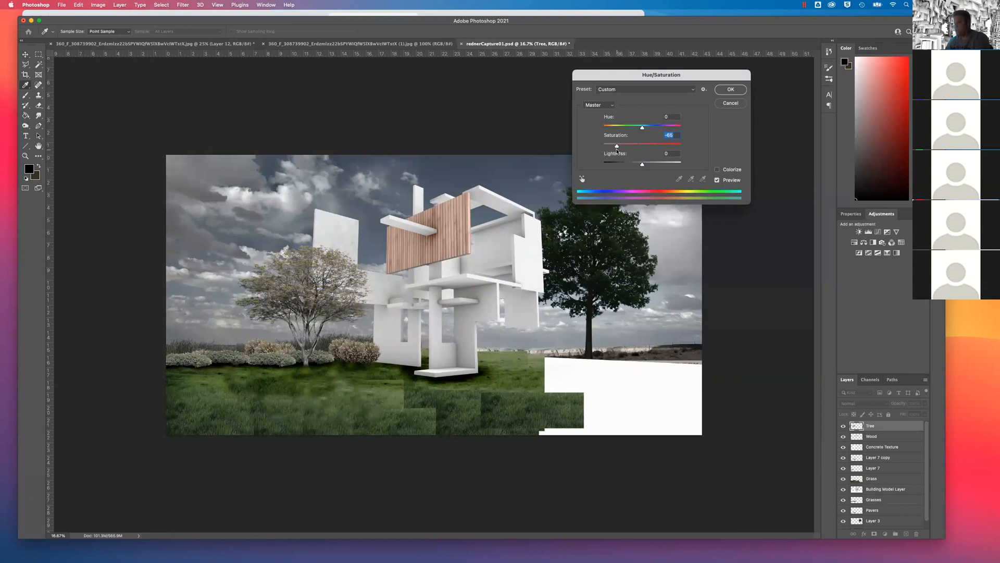
left_click(730, 90)
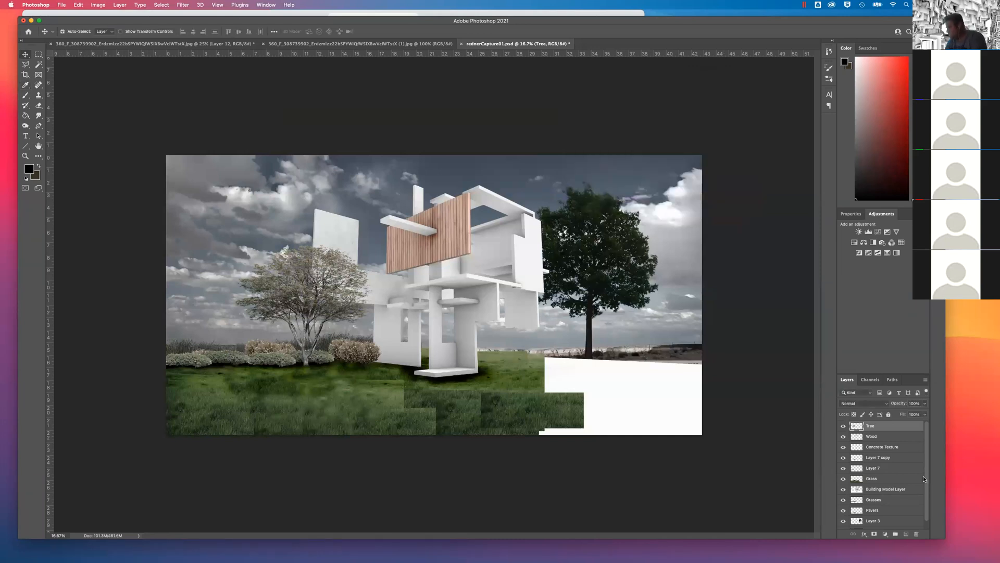
Toggle the visibility of the Grasses and Grass layers to identify which one holds the lawn
left_click(877, 501)
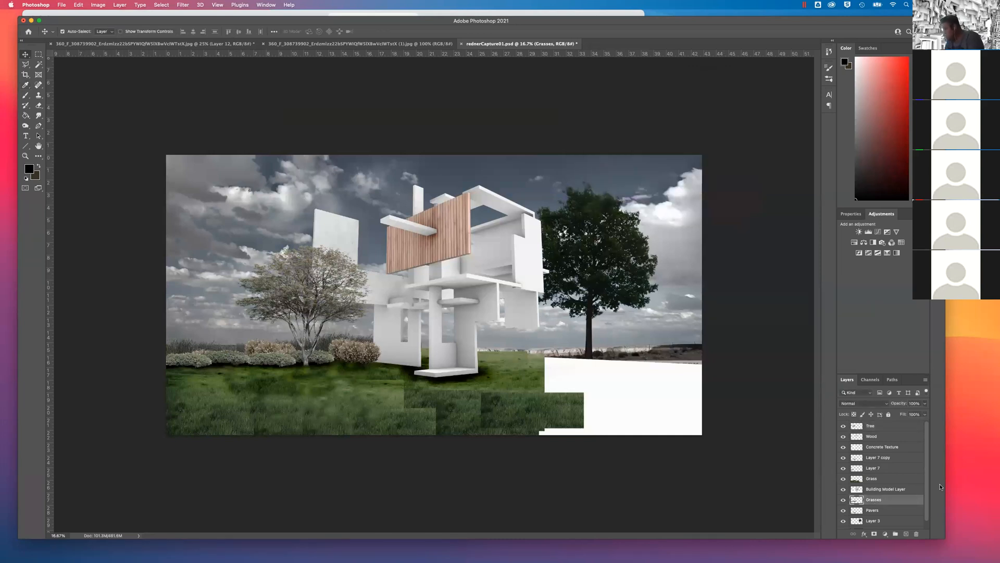
left_click_drag(925, 484, 924, 506)
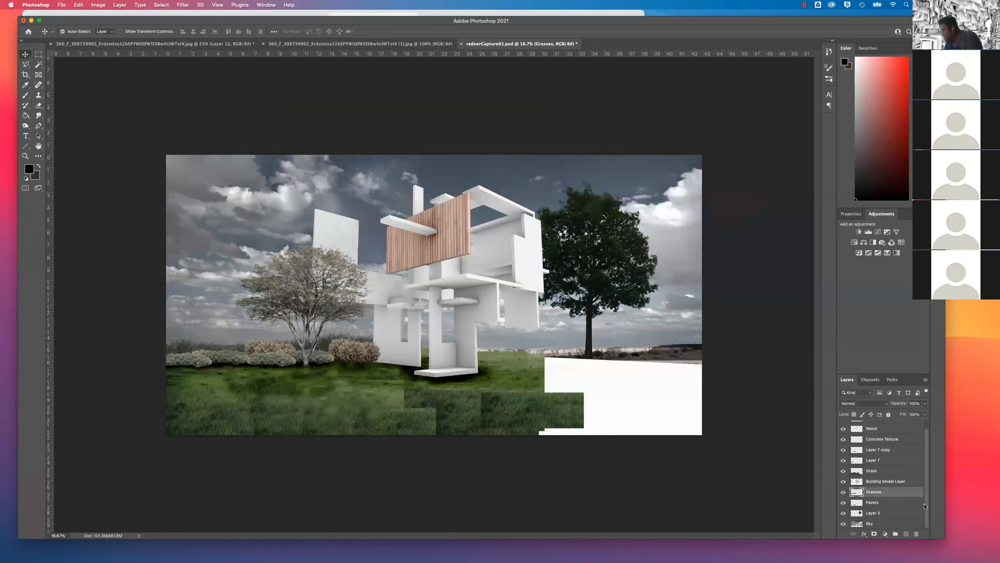
left_click(844, 492)
left_click(844, 492)
left_click(844, 472)
left_click(844, 472)
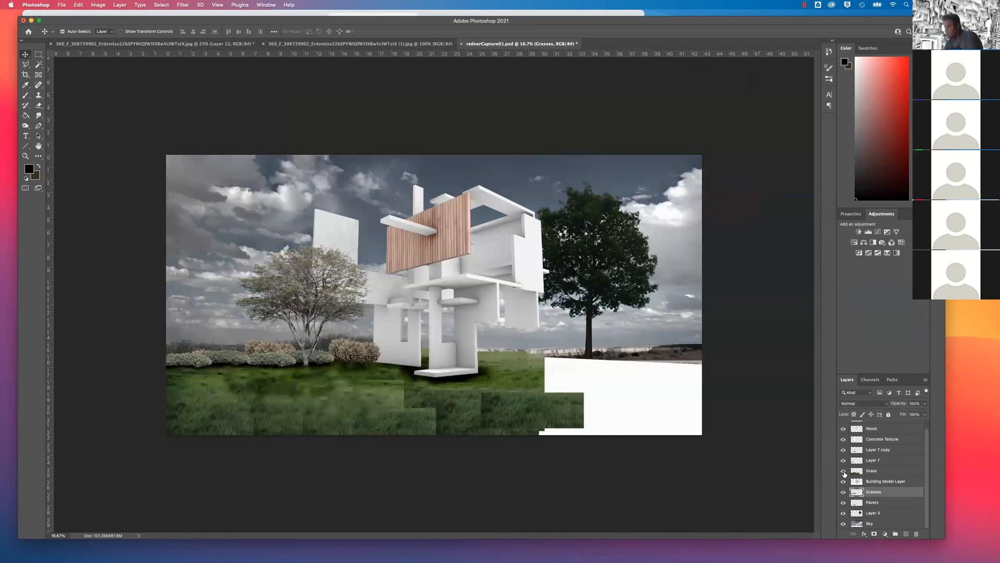
left_click(843, 471)
left_click(844, 471)
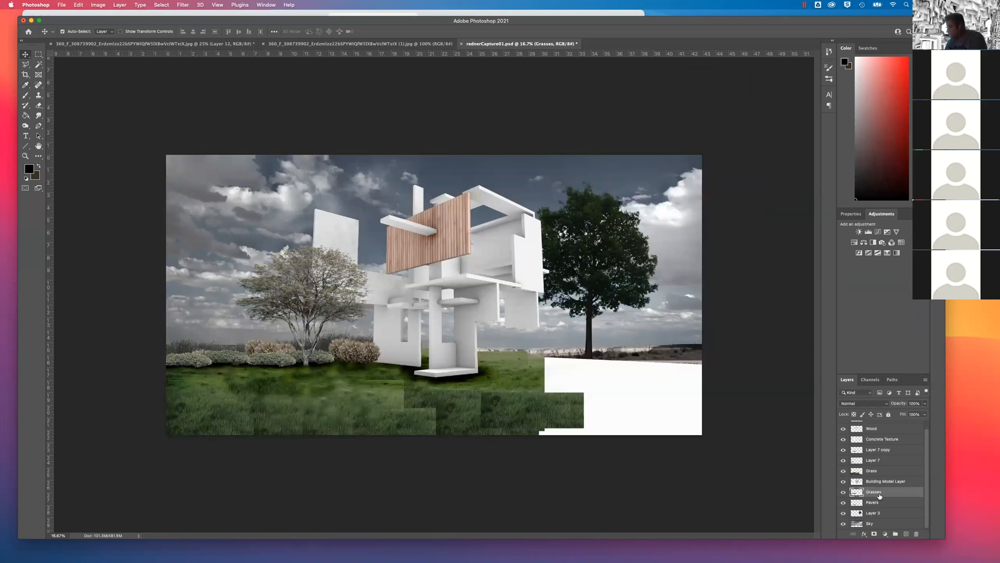
Desaturate the Grass layer to a saturation of -82 with a Hue/Saturation adjustment
left_click(876, 472)
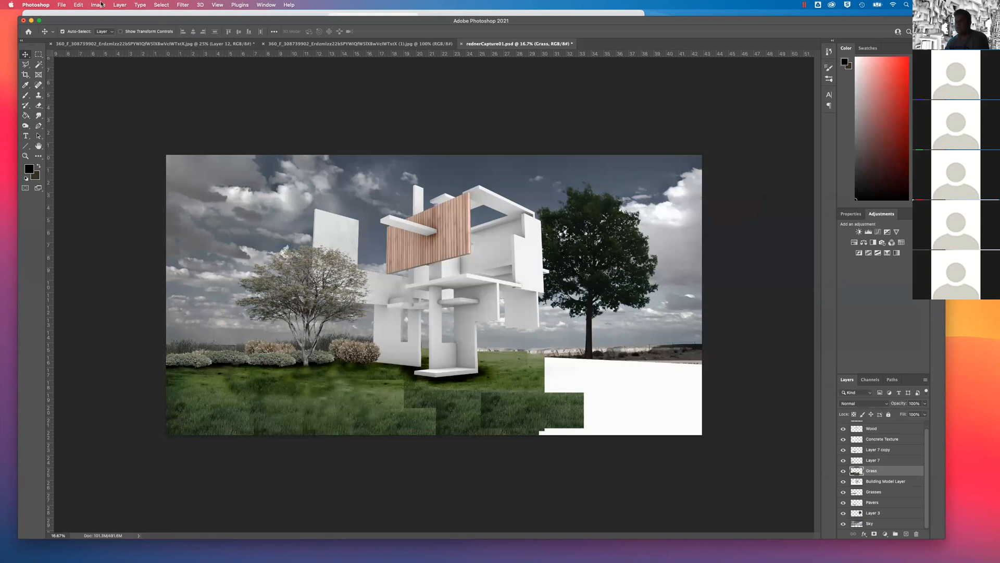
left_click(120, 4)
mouse_move(98, 4)
mouse_move(162, 28)
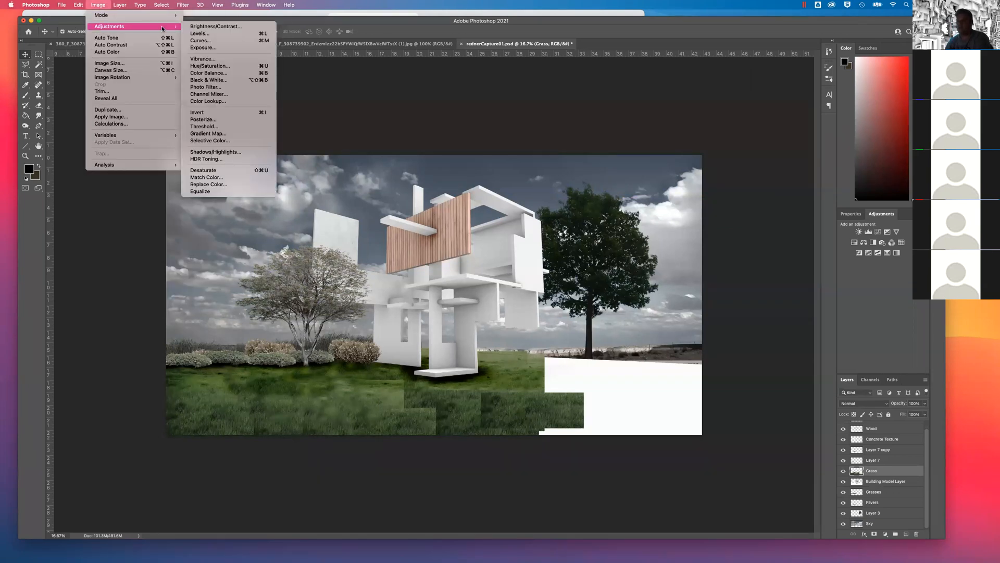
key("super+u")
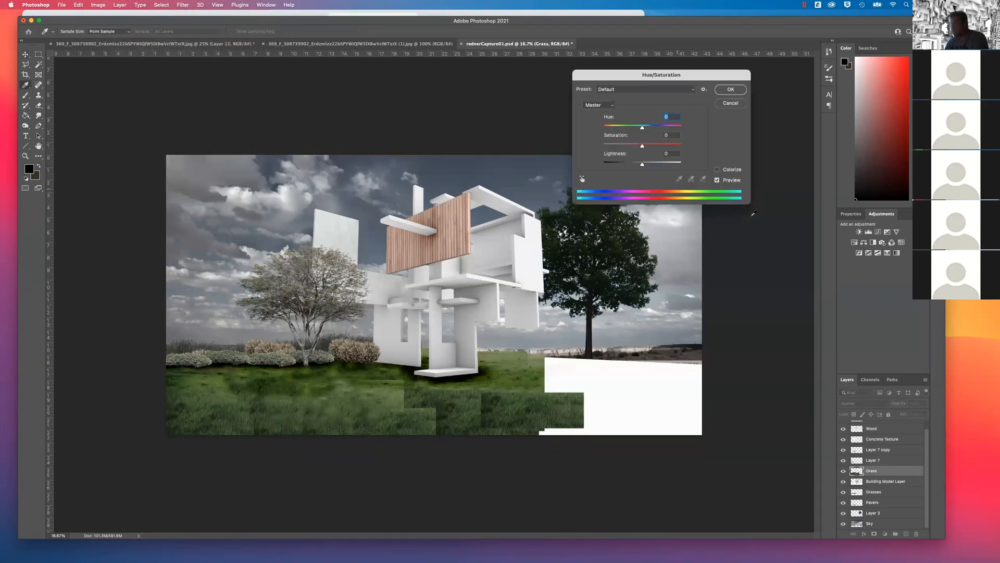
left_click_drag(636, 144, 610, 146)
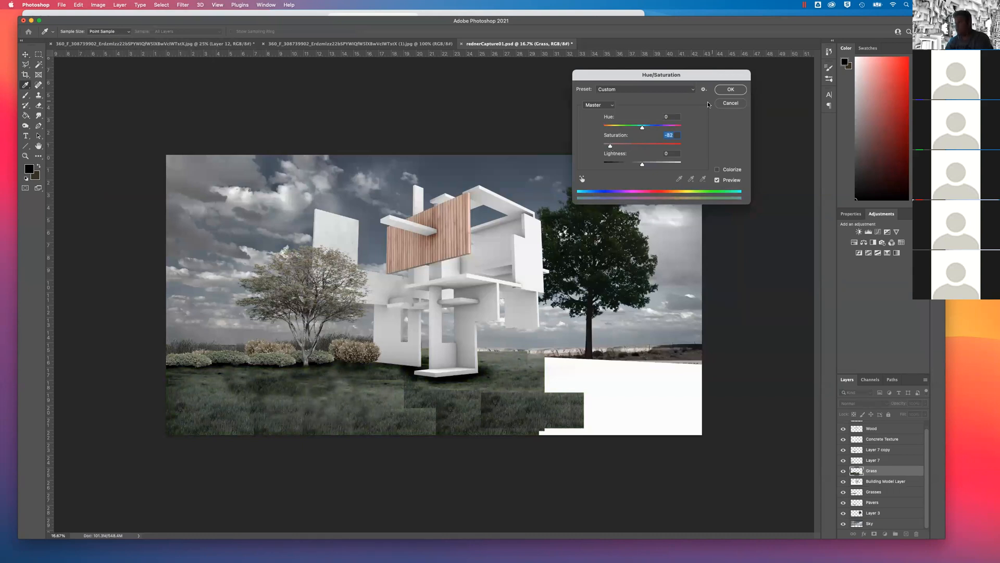
key("Return")
key("v")
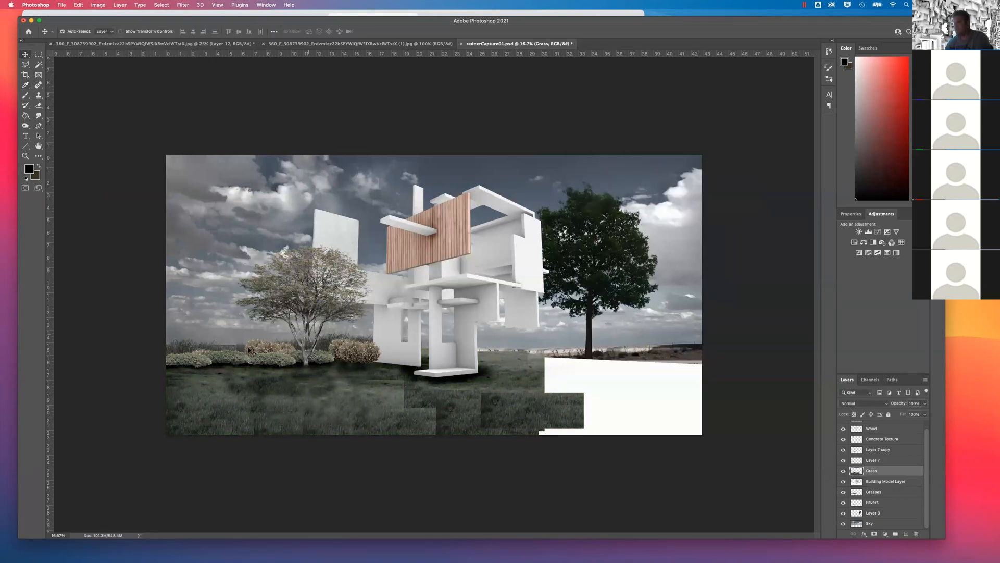
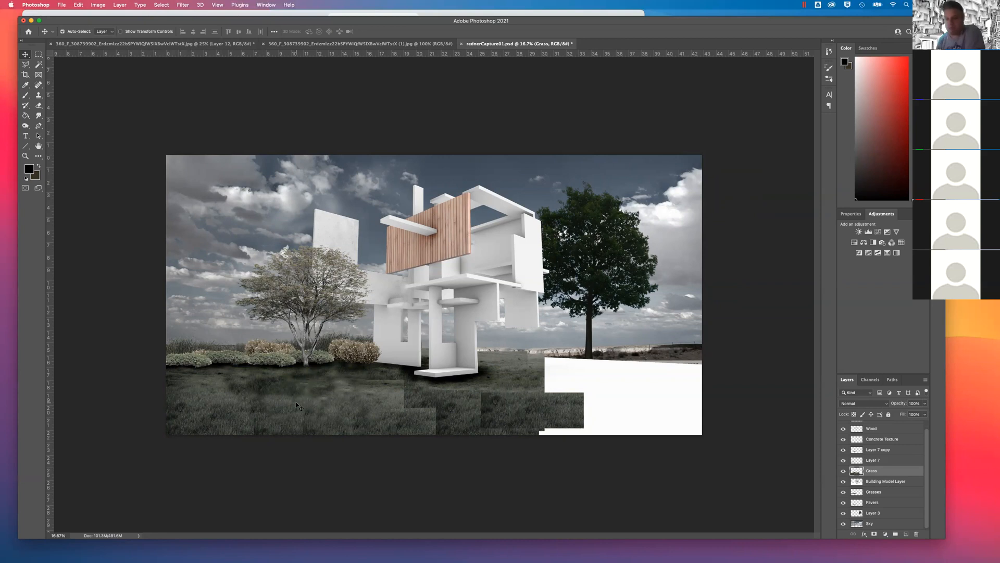
In the cropped paver image, convert the locked Background into a regular layer and toggle its visibility to check the transparency behind it
left_click(333, 44)
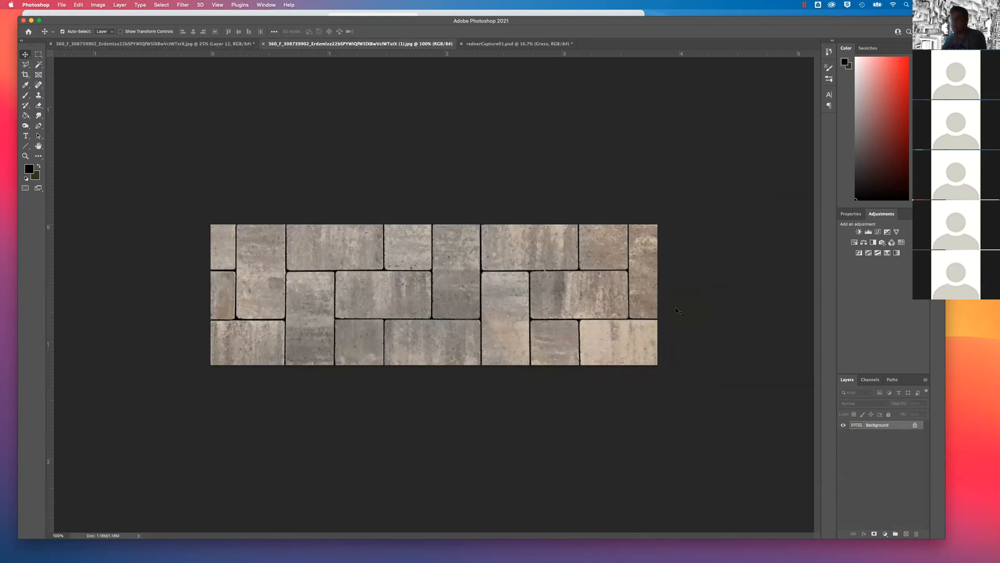
double_click(879, 426)
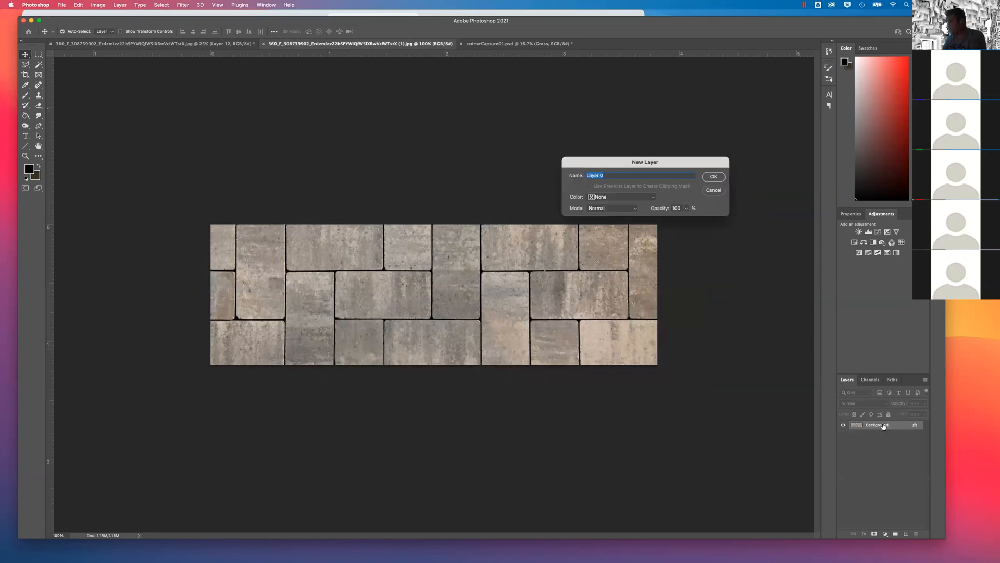
left_click(714, 176)
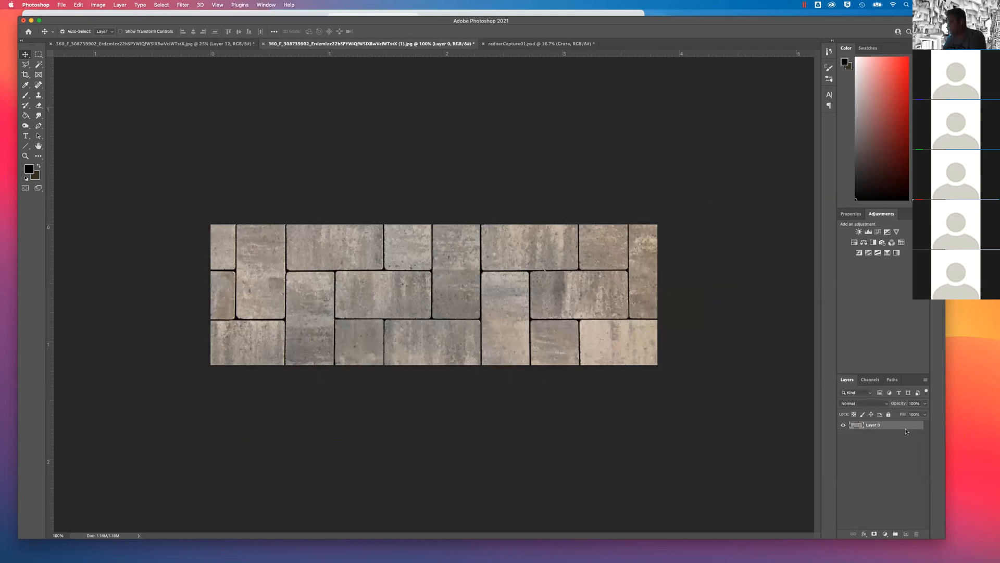
left_click(844, 425)
left_click(844, 426)
left_click(844, 425)
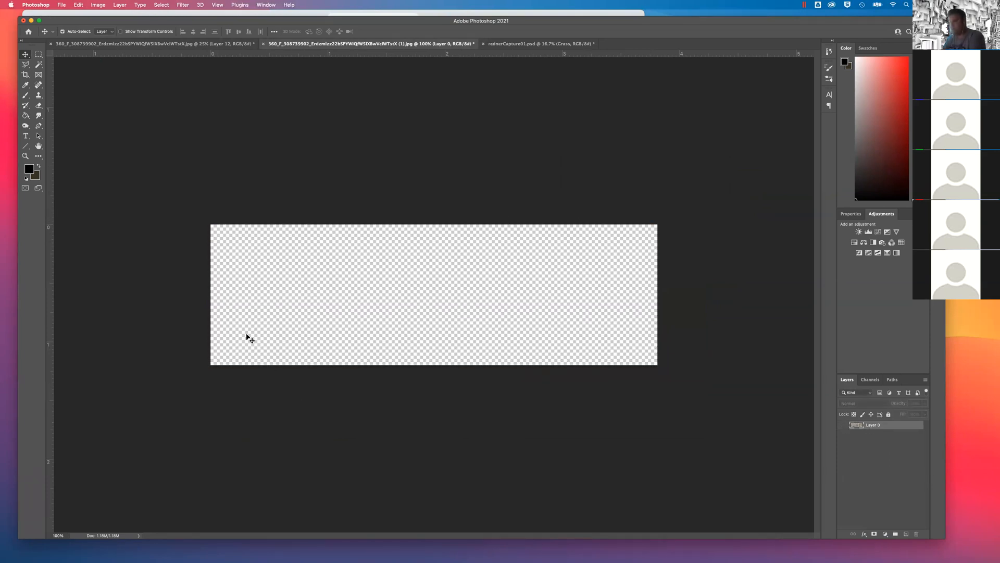
left_click(845, 426)
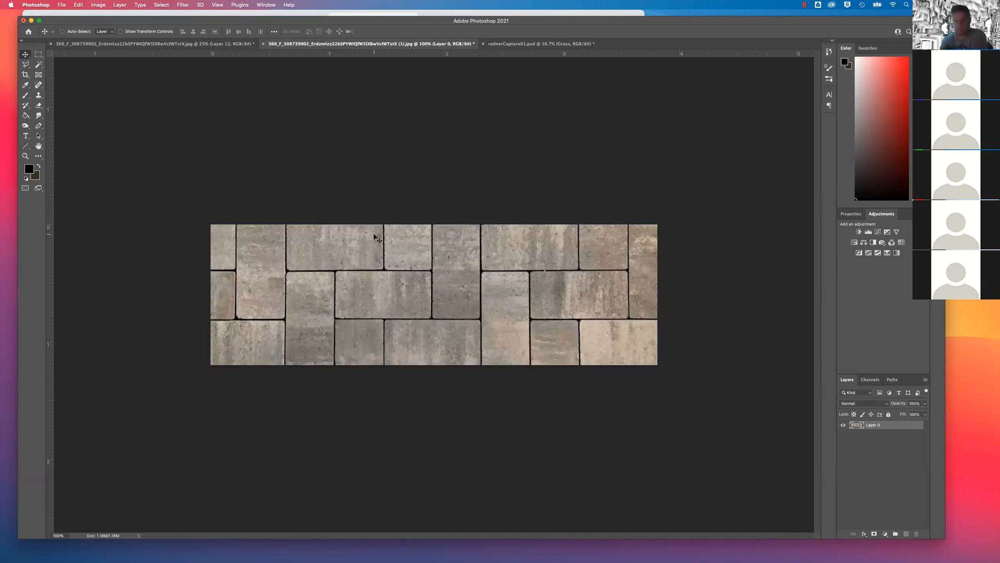
key("super+minus")
key("super+minus")
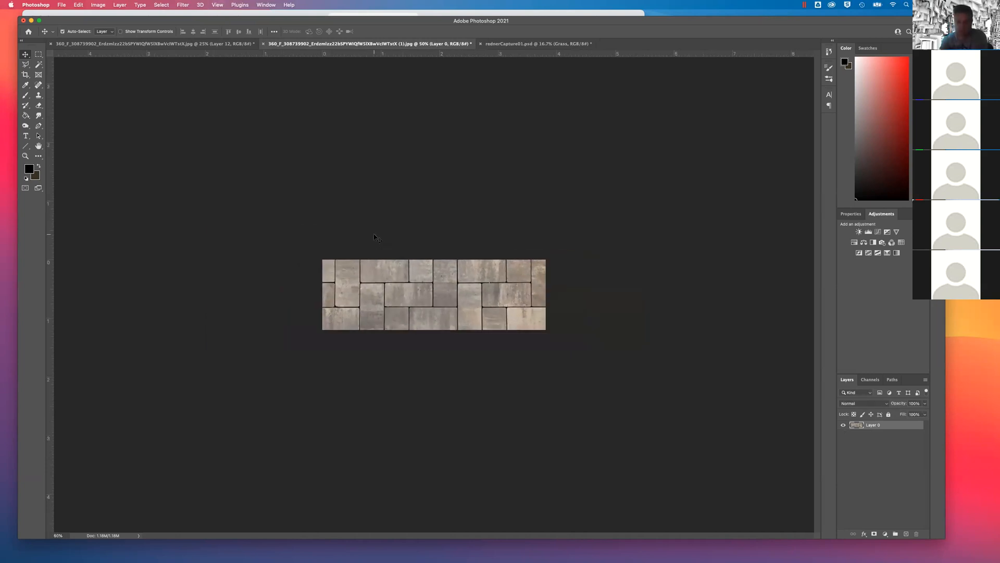
key("super+plus")
key("super+minus")
key("super+0")
key("super+minus")
key("super+minus")
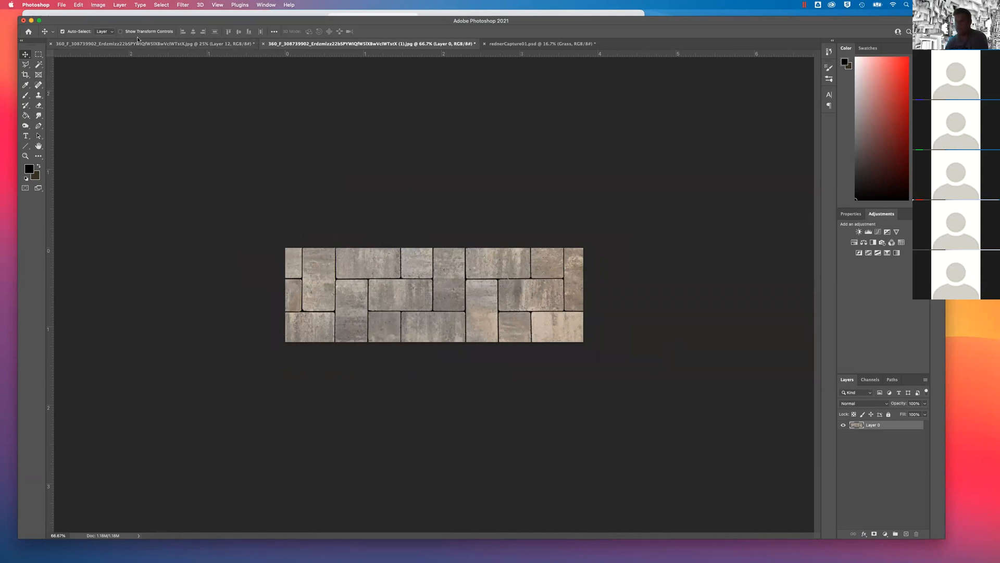
Enlarge the paver image's canvas to 20 by 10 inches, anchoring the existing image at the top-left corner
left_click(98, 5)
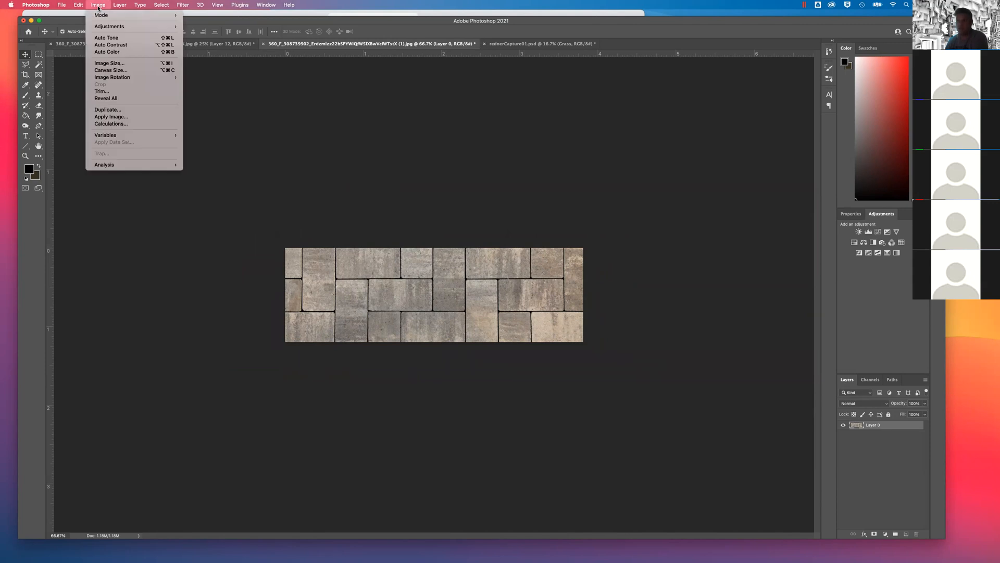
left_click(111, 70)
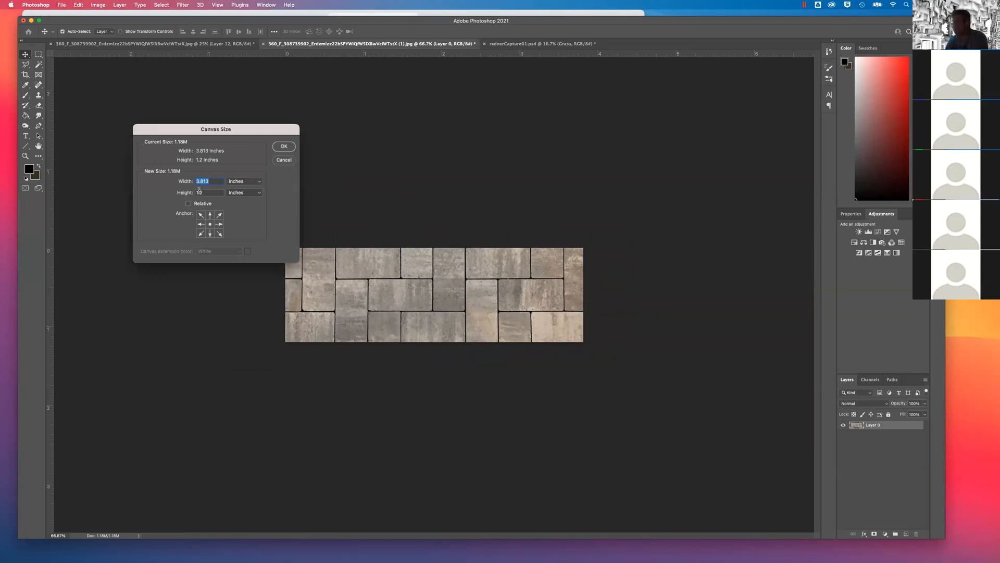
left_click(202, 217)
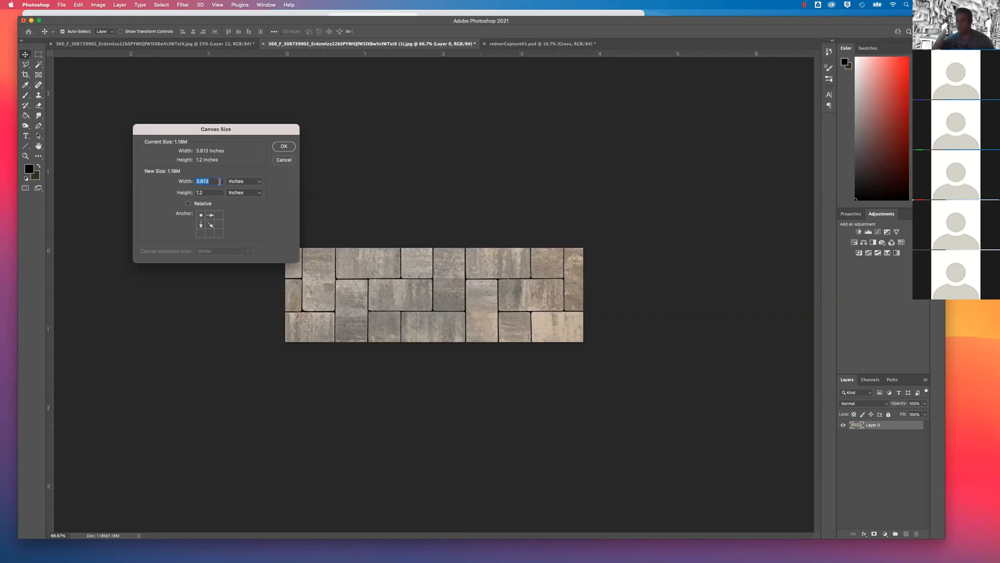
type("20")
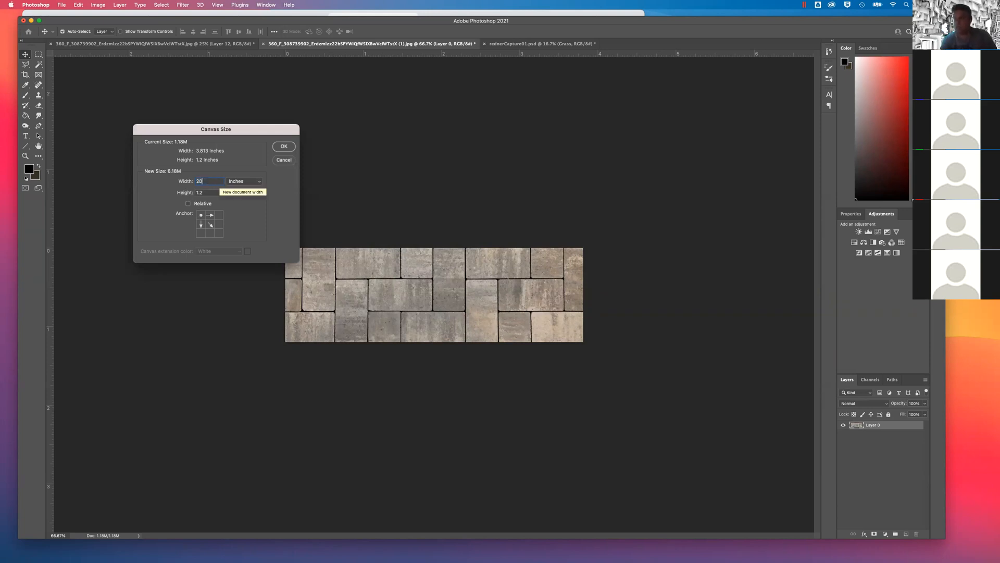
key("Tab")
type("1")
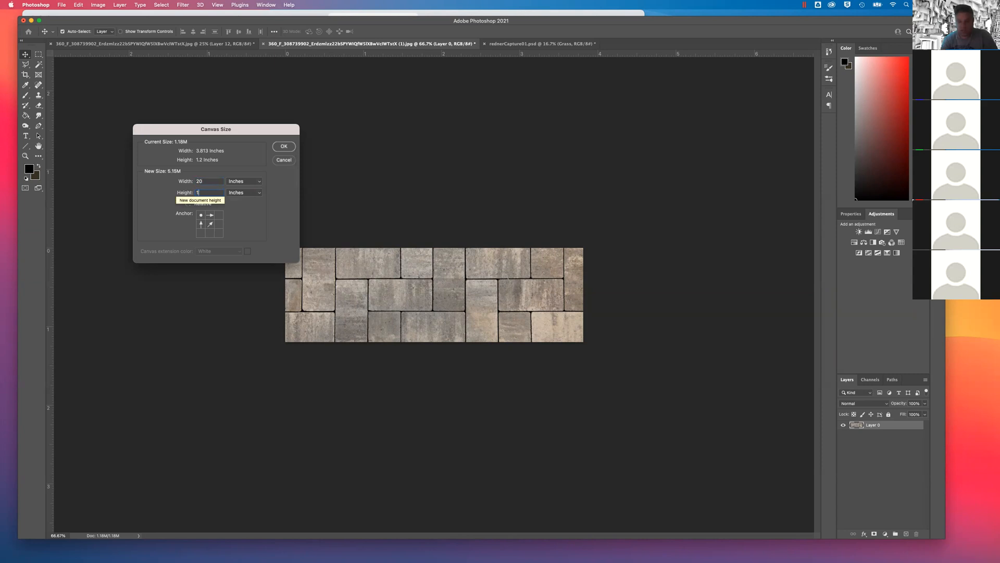
left_click(284, 146)
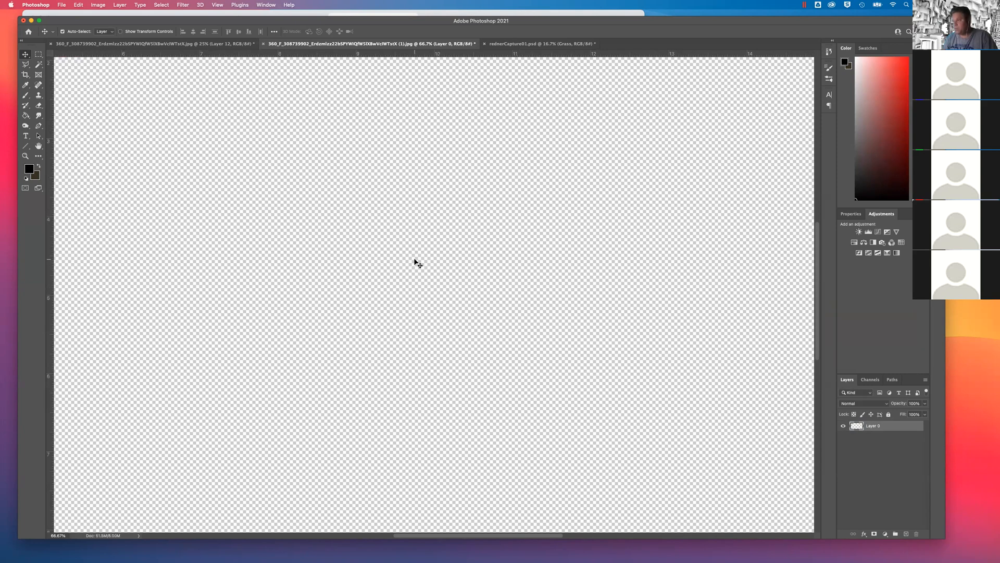
Paste three copies of the paver strip and line them up end to end with the original along the canvas's top edge
key("super+minus")
key("super+minus")
key("super+minus")
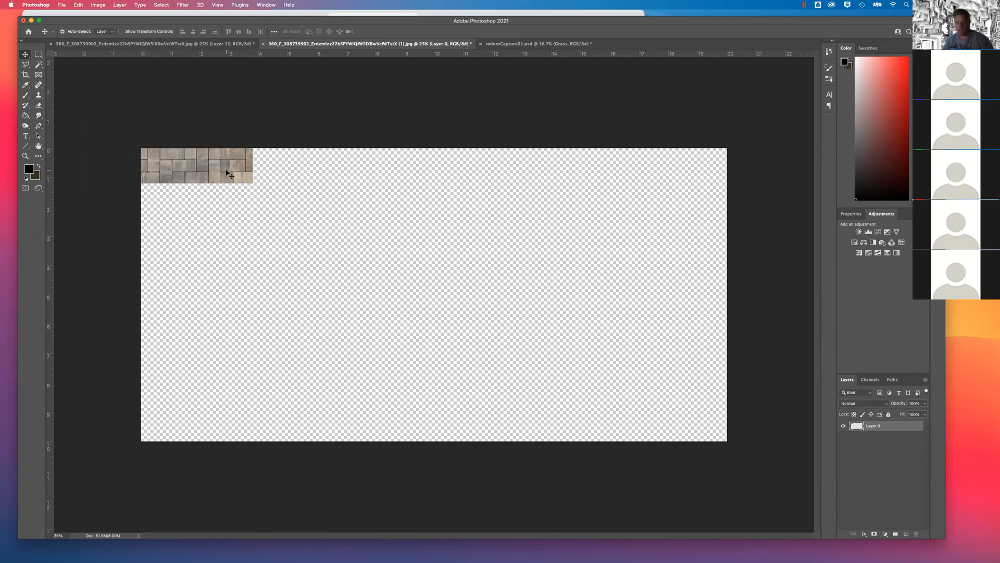
key("super+v")
left_click_drag(416, 297, 287, 164)
key("super+v")
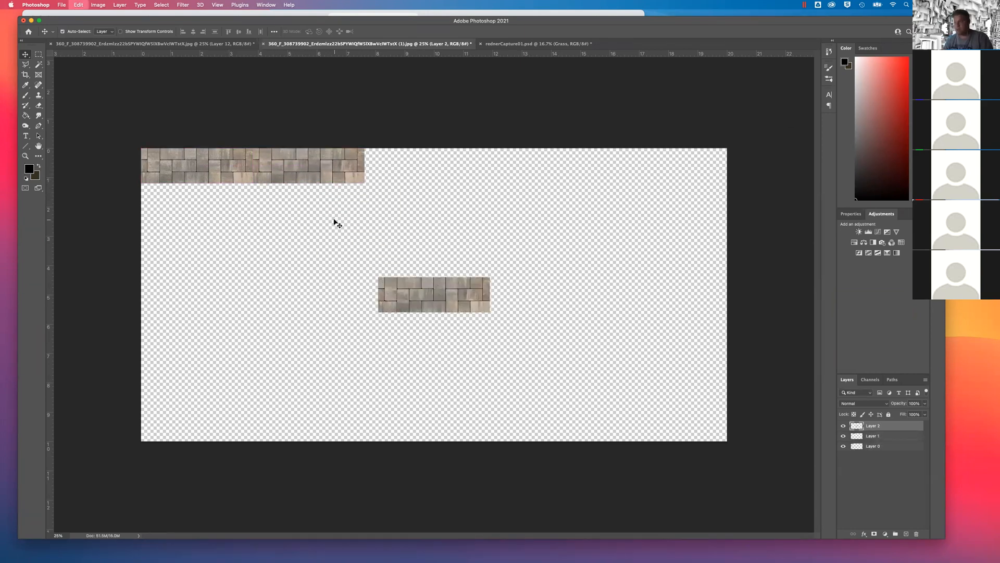
left_click_drag(428, 294, 416, 165)
key("super+v")
left_click_drag(488, 274, 589, 152)
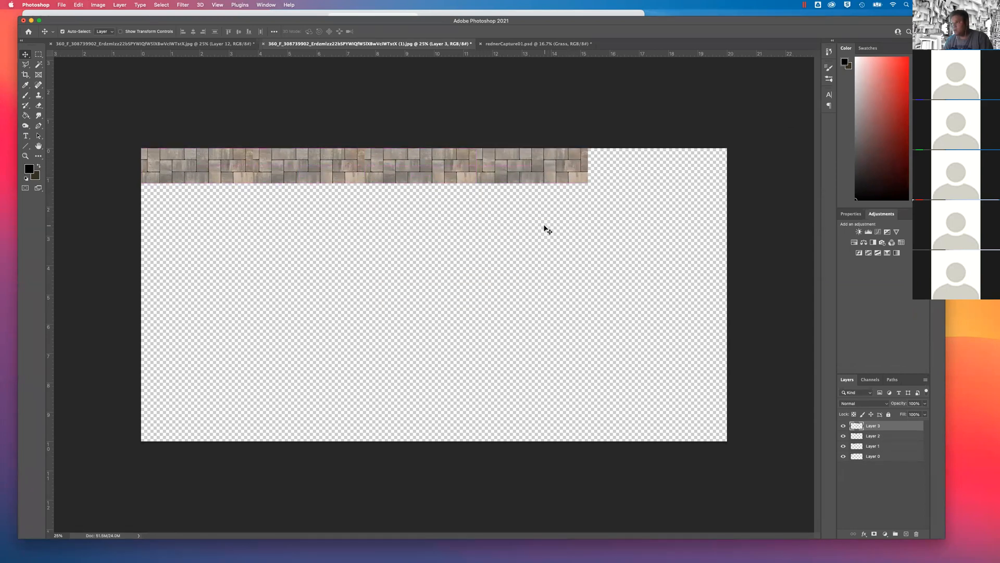
Merge the four paver strip layers into a single layer
left_click(884, 456, "shift")
right_click(875, 435)
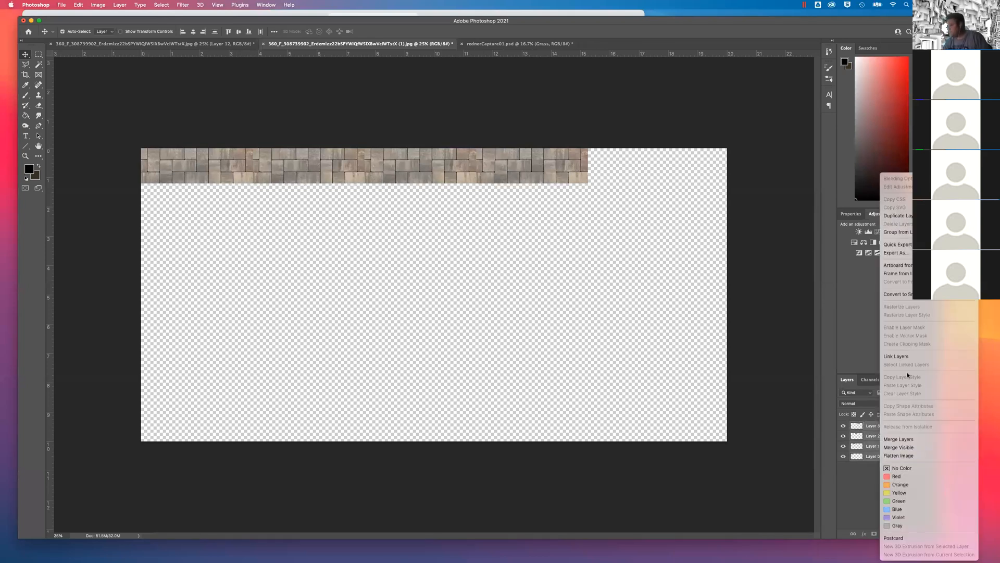
left_click(898, 439)
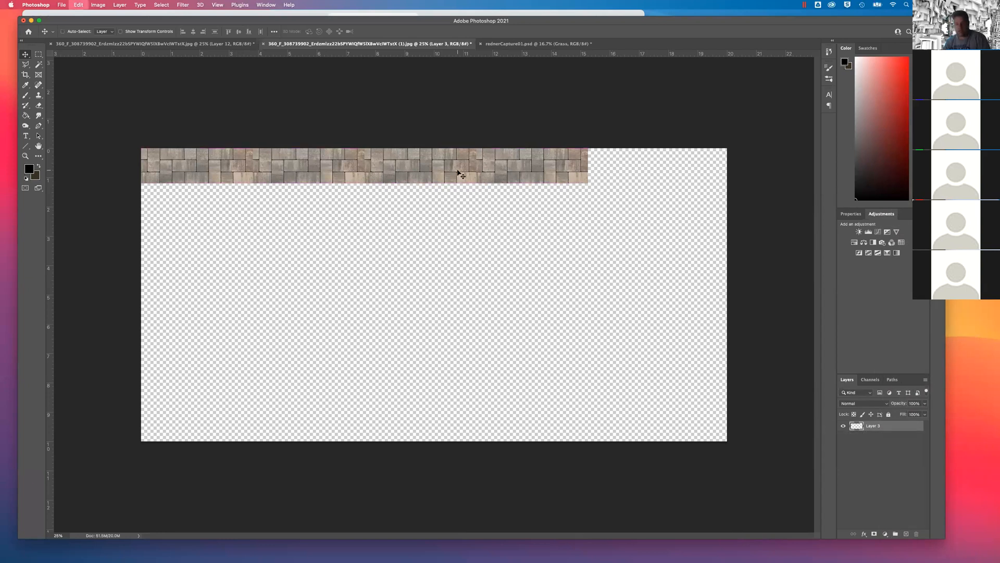
Paste a copy of the merged paver strip as a second row directly below the first, offset to the right, and fine-tune its horizontal position
key("ctrl+v")
left_click_drag(492, 286, 476, 198)
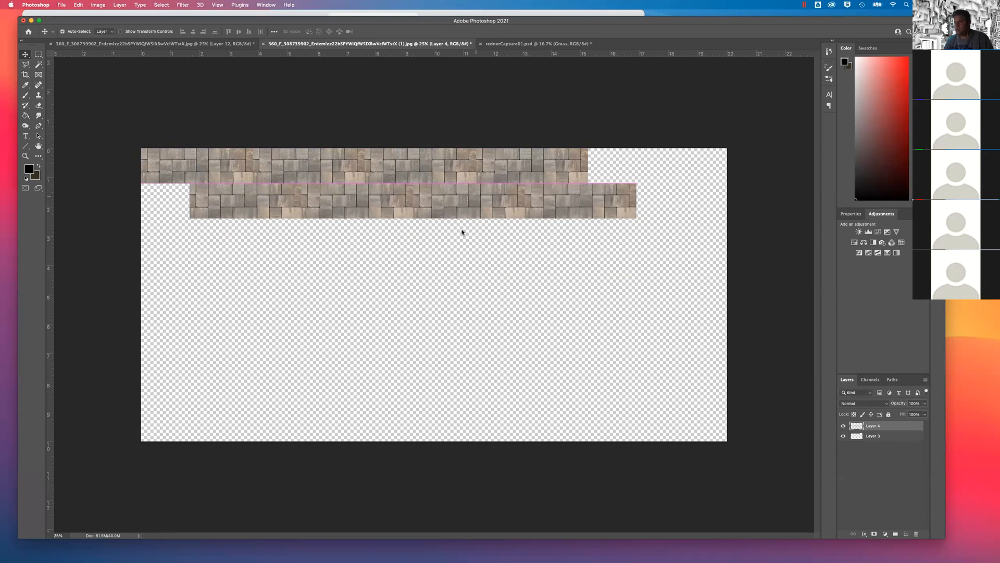
left_click(447, 291)
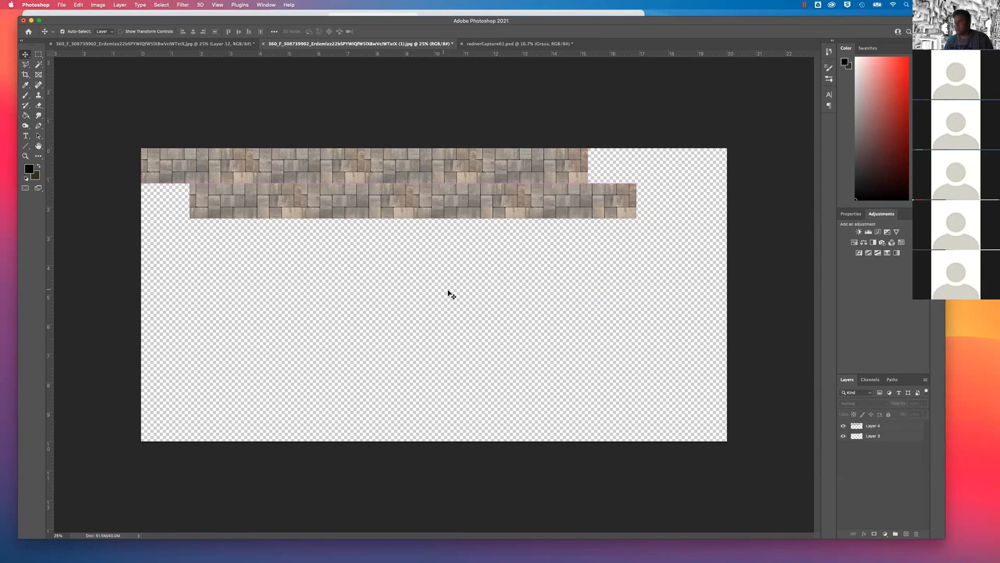
left_click(557, 211)
key("Right")
key("Right")
key("Right")
key("Right")
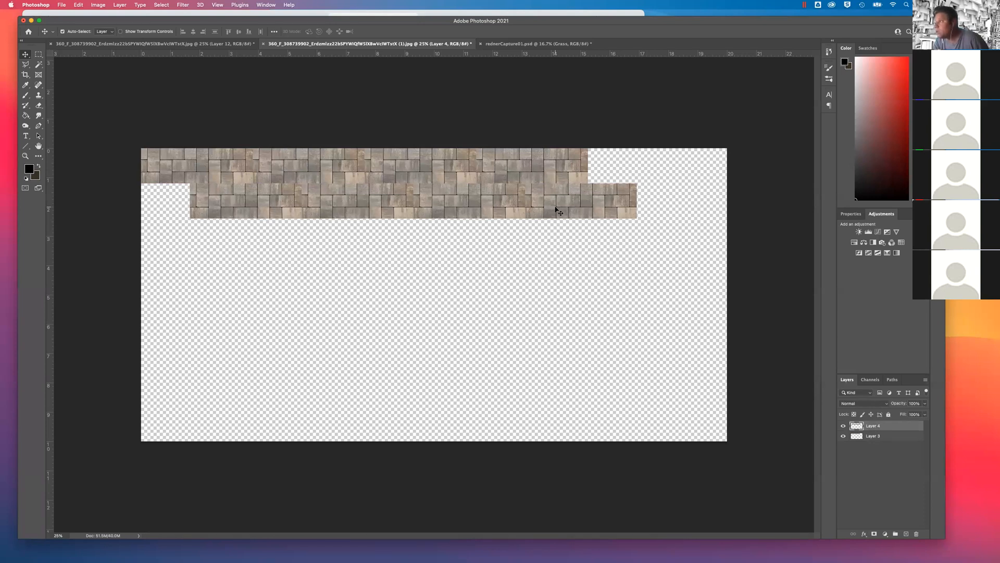
key("Right")
key("Right")
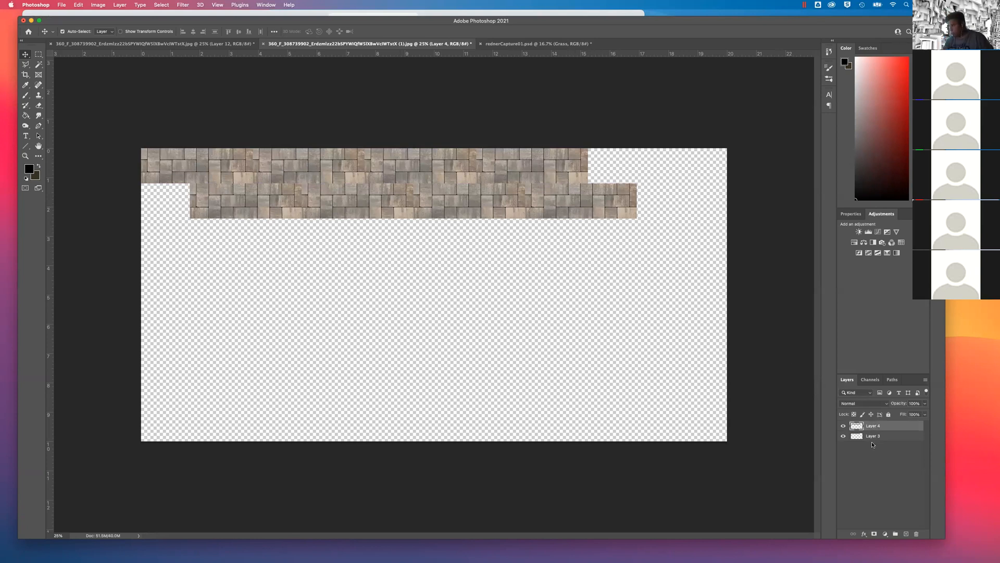
Paste a third paver row directly below the second, offset farther right, and nudge it so the paver joints are staggered
key("super+v")
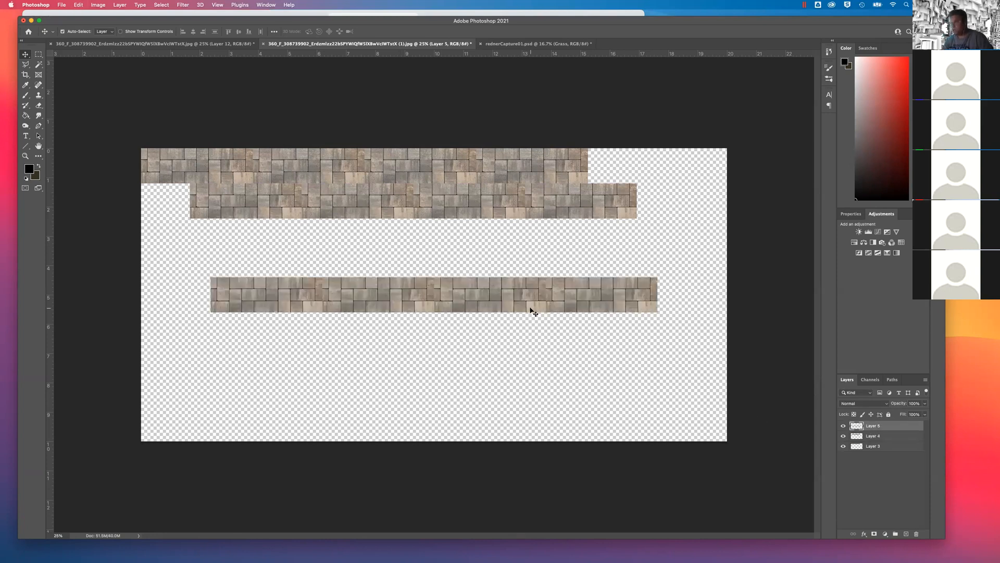
left_click_drag(415, 301, 482, 236)
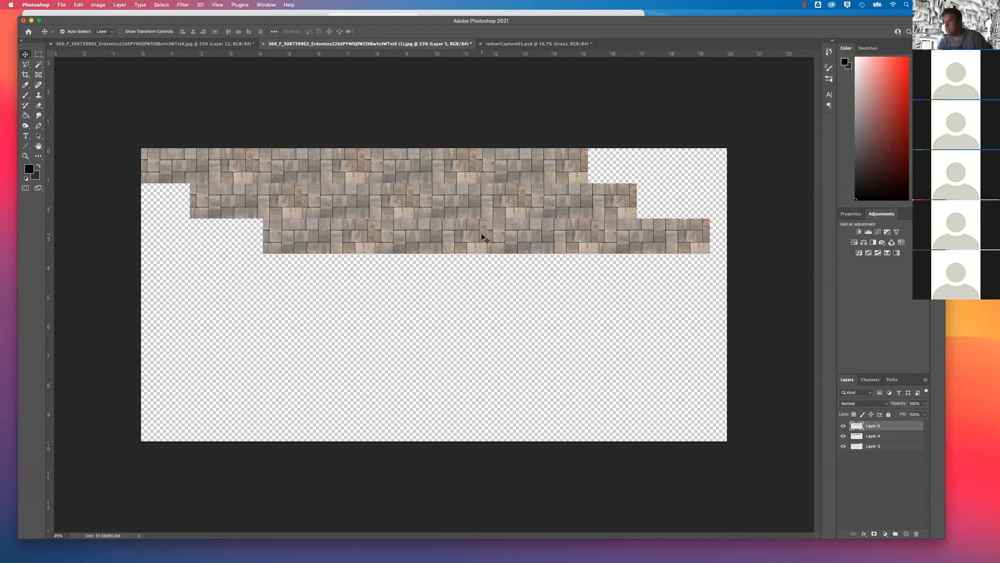
key("shift+Right")
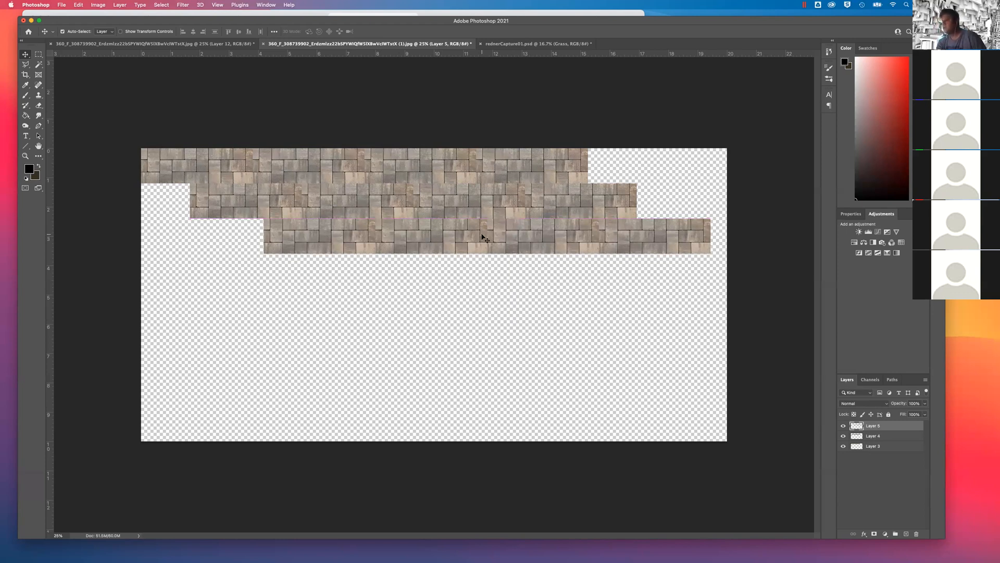
key("Left")
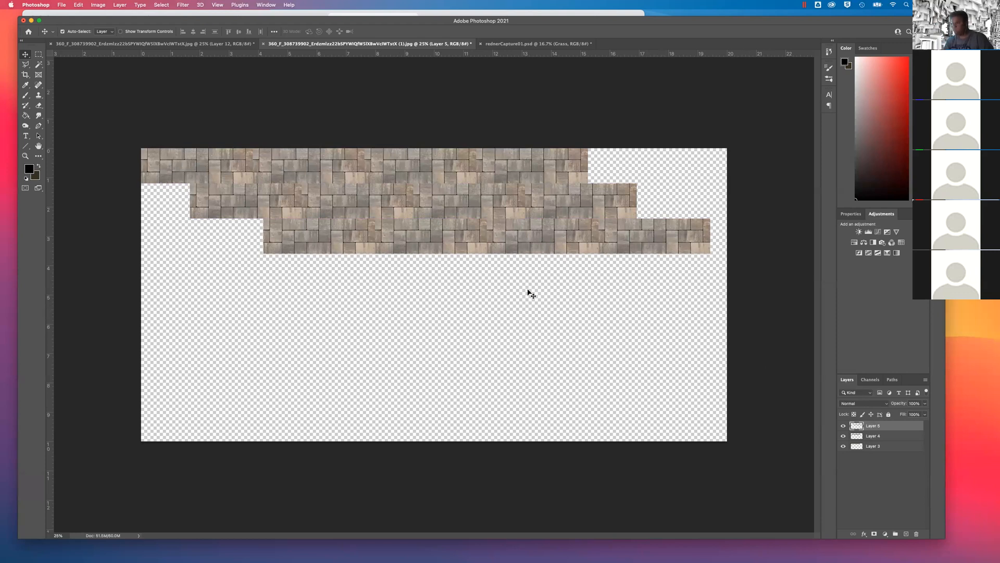
Paste five more strip copies to fill the gaps at both ends of the three paver rows across the full canvas width
key("super+v")
left_click_drag(640, 305, 253, 243)
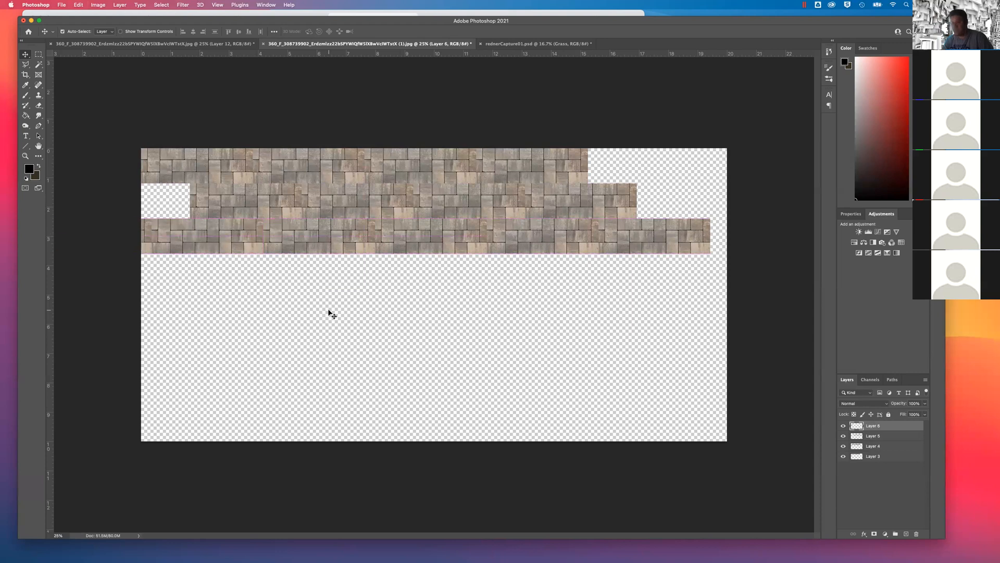
key("super+v")
left_click_drag(623, 297, 154, 203)
key("super+v")
left_click_drag(232, 302, 652, 218)
key("super+v")
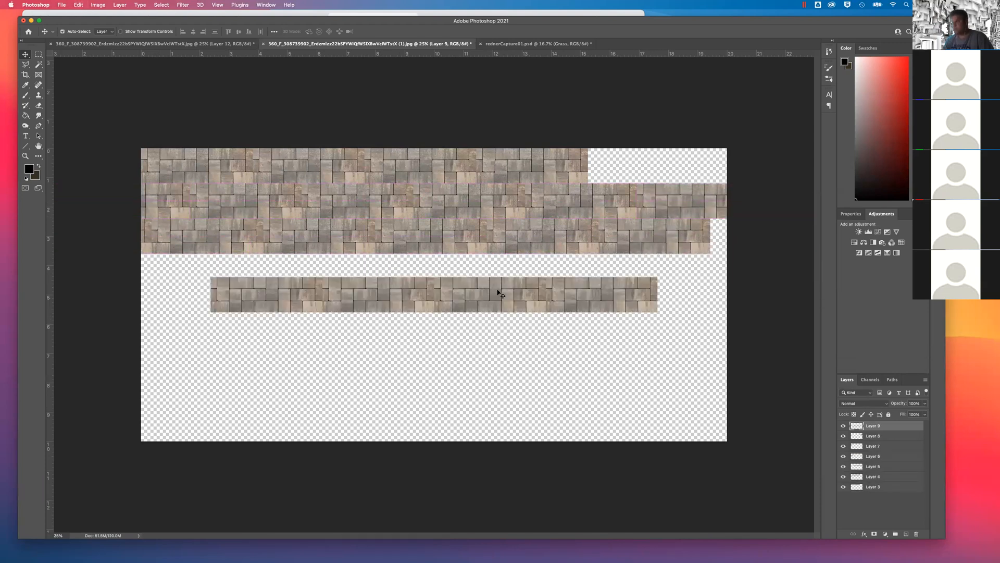
left_click_drag(265, 303, 631, 165)
key("super+v")
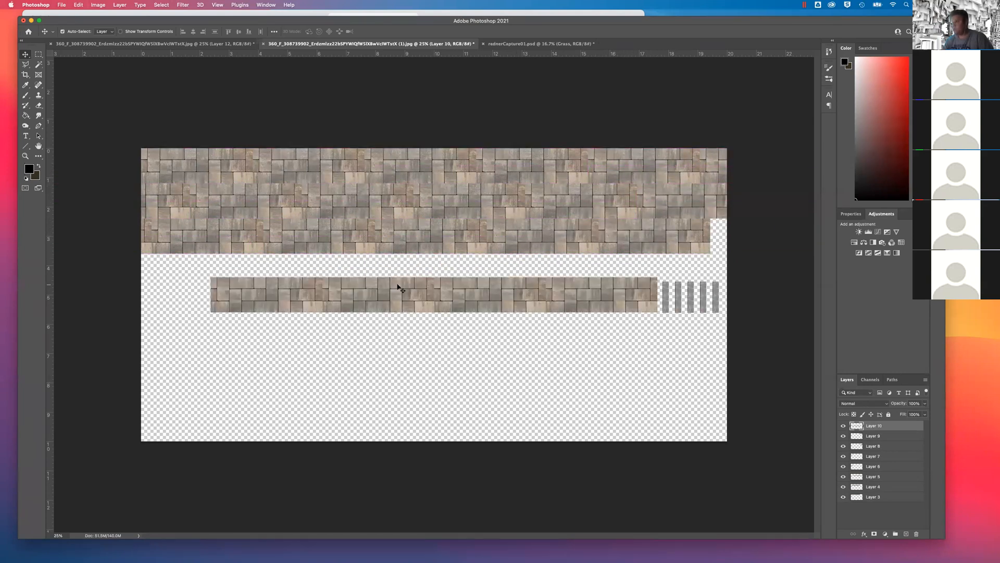
left_click_drag(232, 290, 704, 238)
Crop away the empty canvas below the three paver rows
left_click(25, 74)
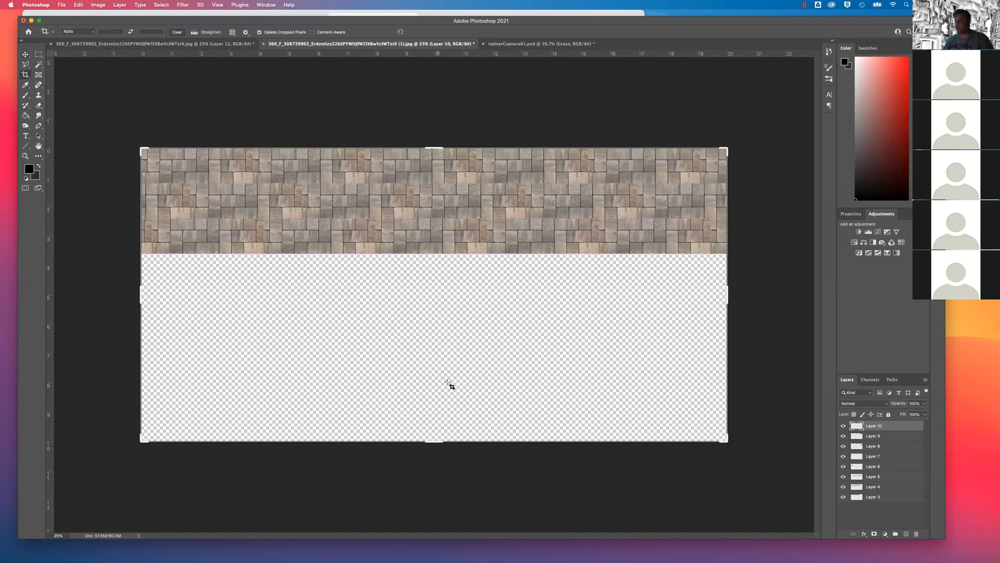
left_click_drag(434, 440, 432, 347)
key("Return")
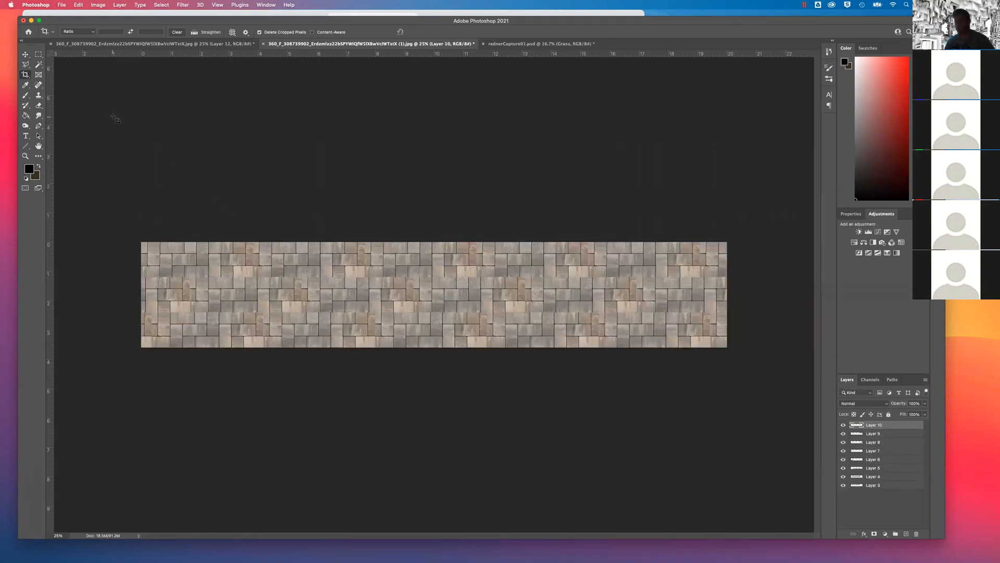
Darken the joint between the first and second paver rows by brushing black inside a thin full-width selection, and deselect
key("m")
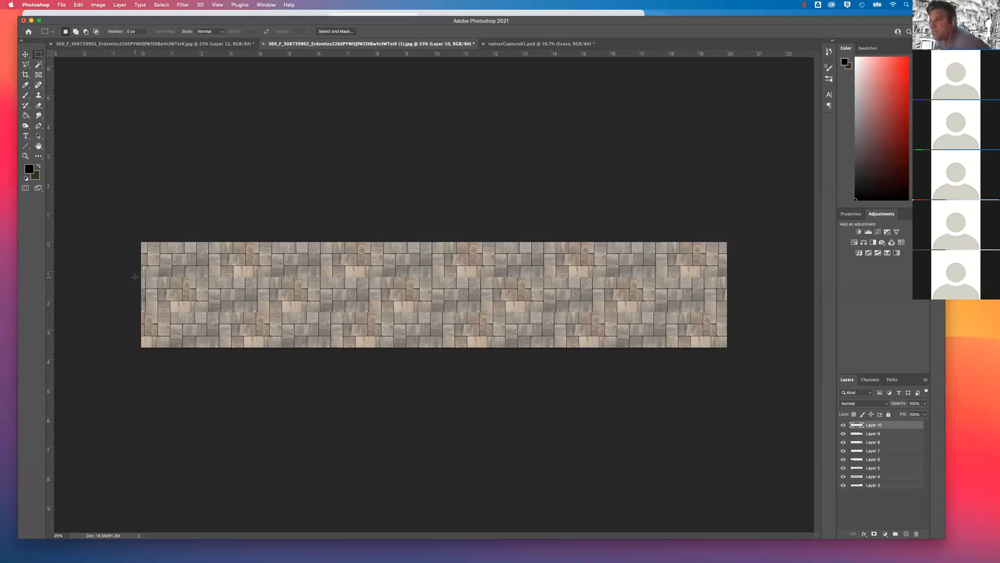
left_click_drag(137, 276, 729, 276)
key("b")
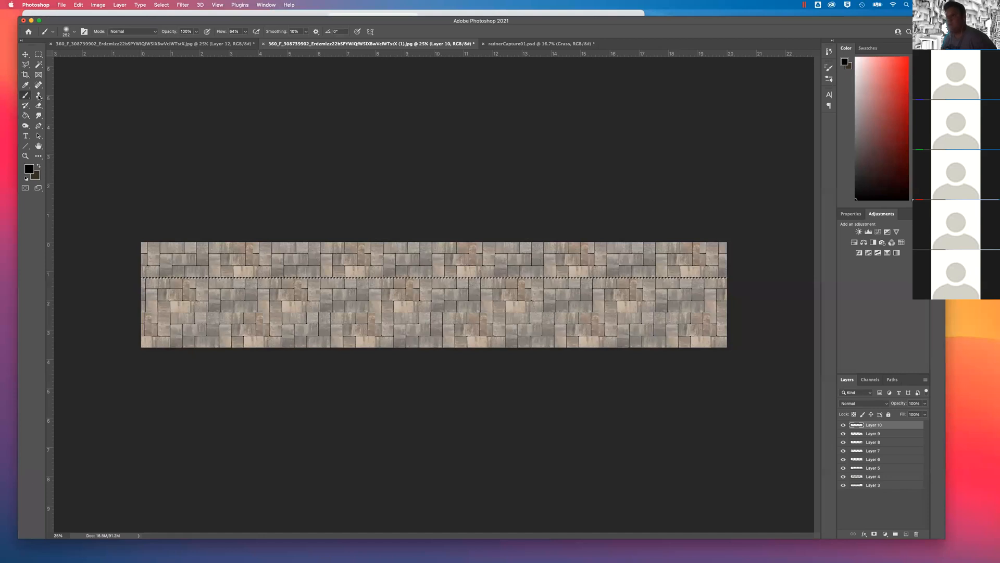
left_click(70, 35)
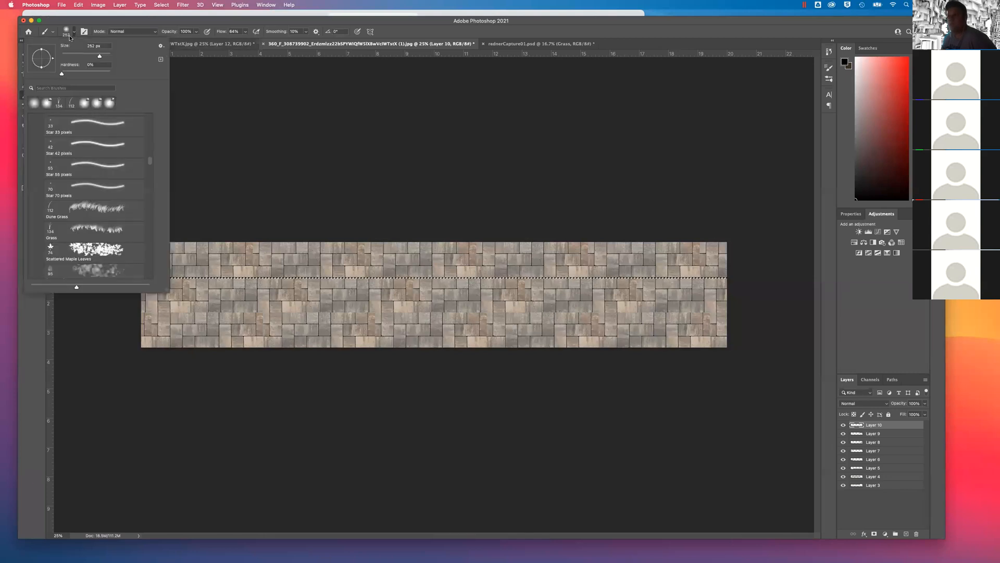
left_click(80, 25)
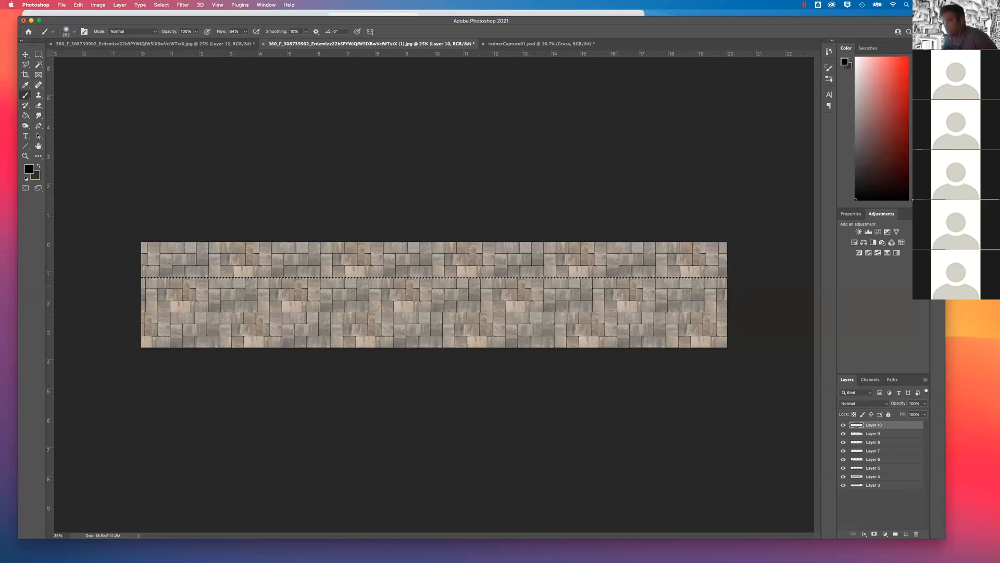
left_click(38, 55)
left_click(109, 162)
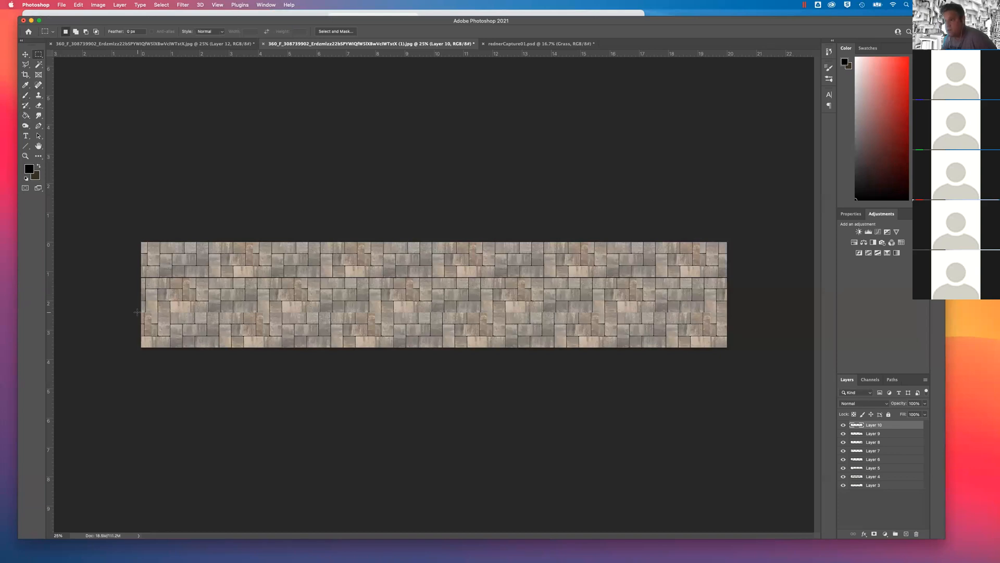
Darken the joint between the second and third paver rows with the black brush inside a thin full-width selection, and deselect
left_click_drag(137, 311, 730, 312)
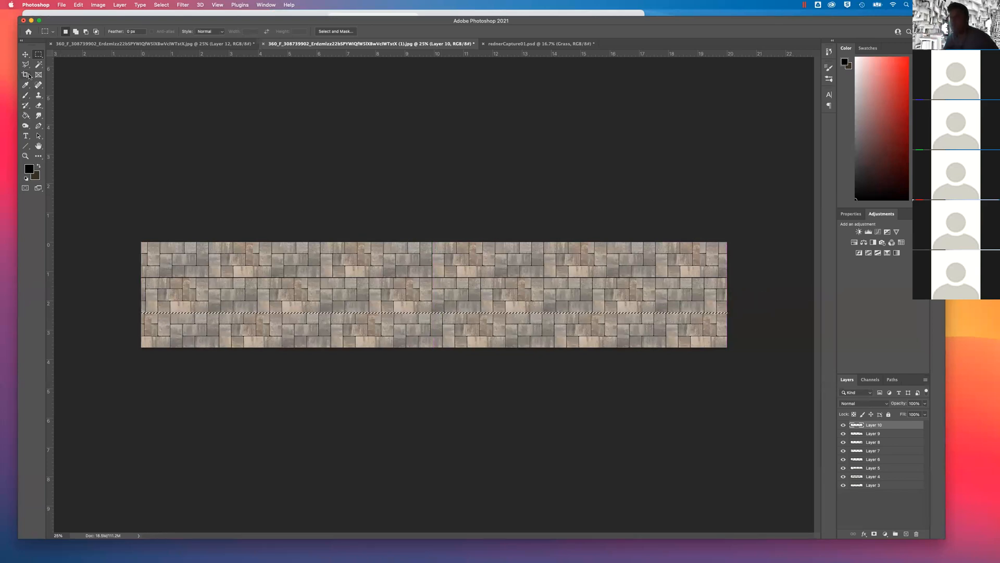
left_click(25, 95)
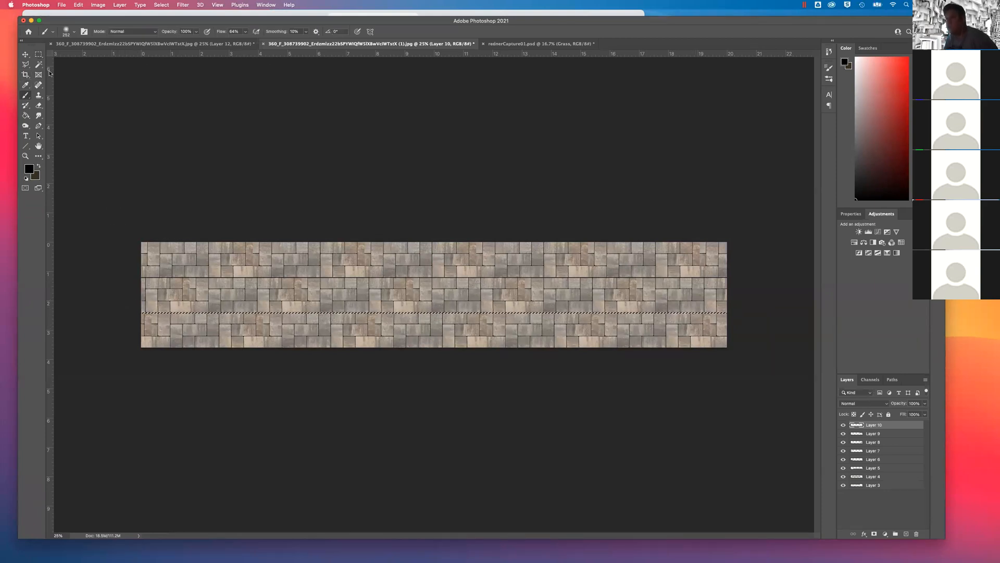
left_click(38, 55)
left_click(138, 133)
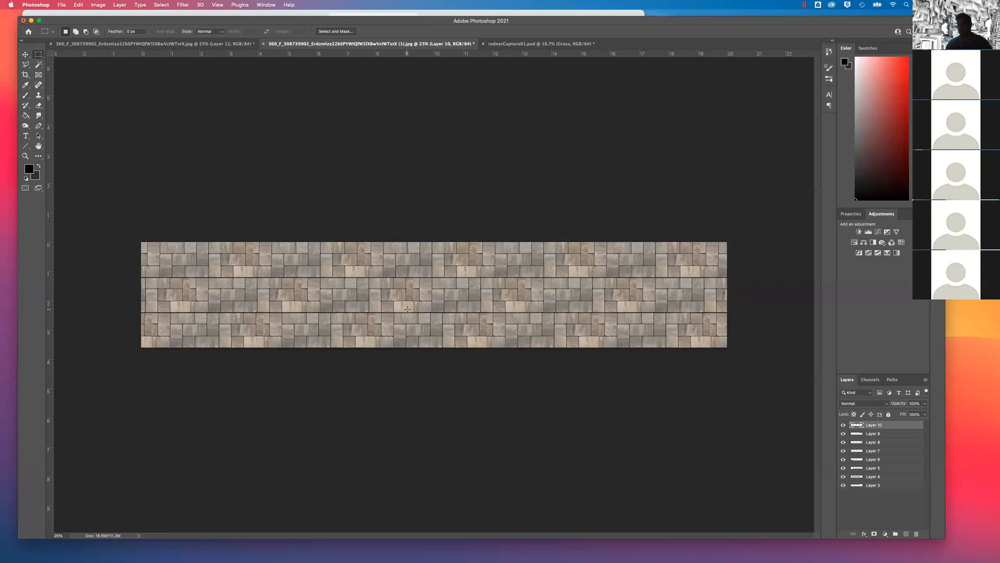
Merge all eight paver layers into a single layer
left_click(876, 487, "shift")
right_click(885, 490)
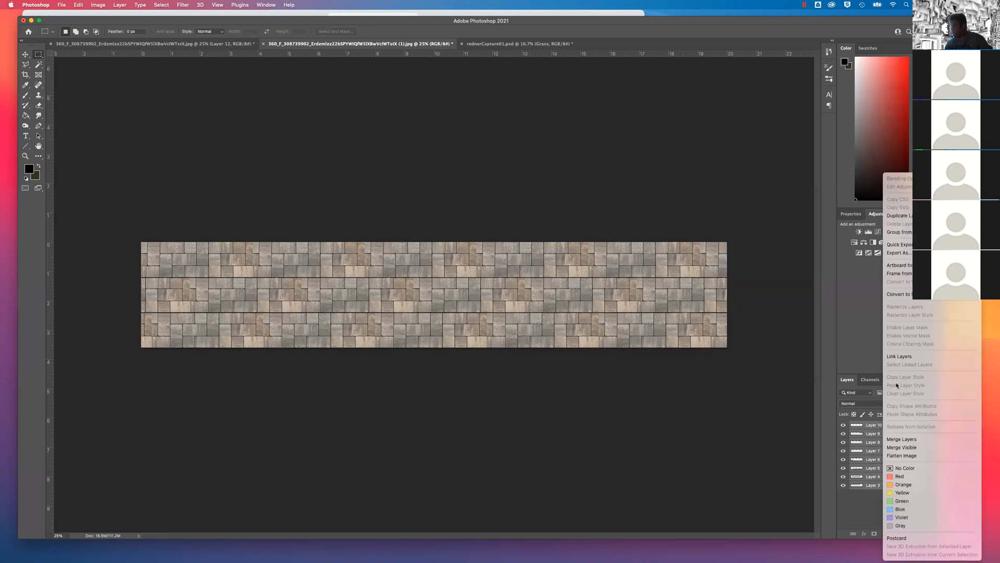
left_click(901, 438)
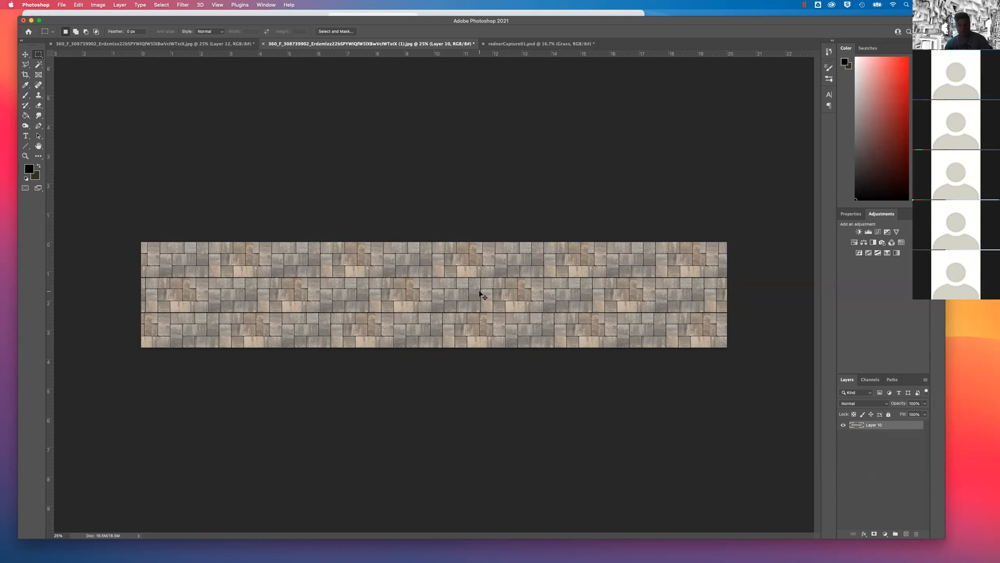
Close the rednerCapture01.psd composite, leaving the two paver texture documents open
left_click(218, 44)
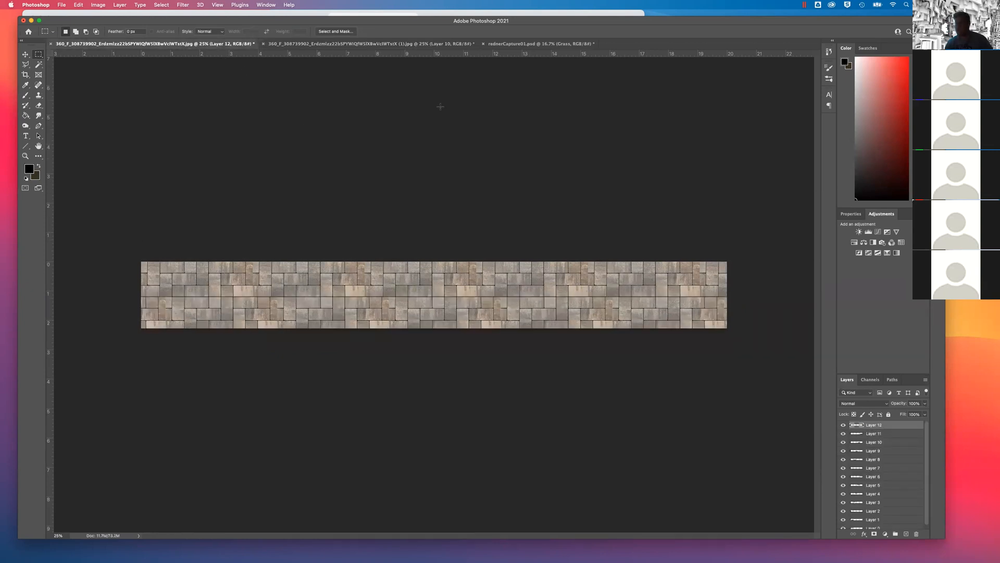
left_click(503, 45)
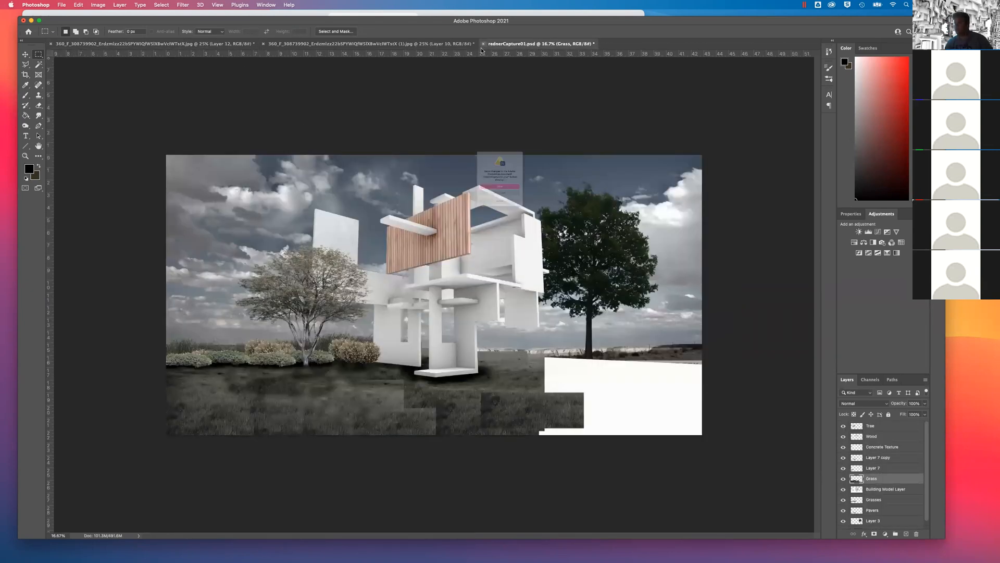
left_click(500, 208)
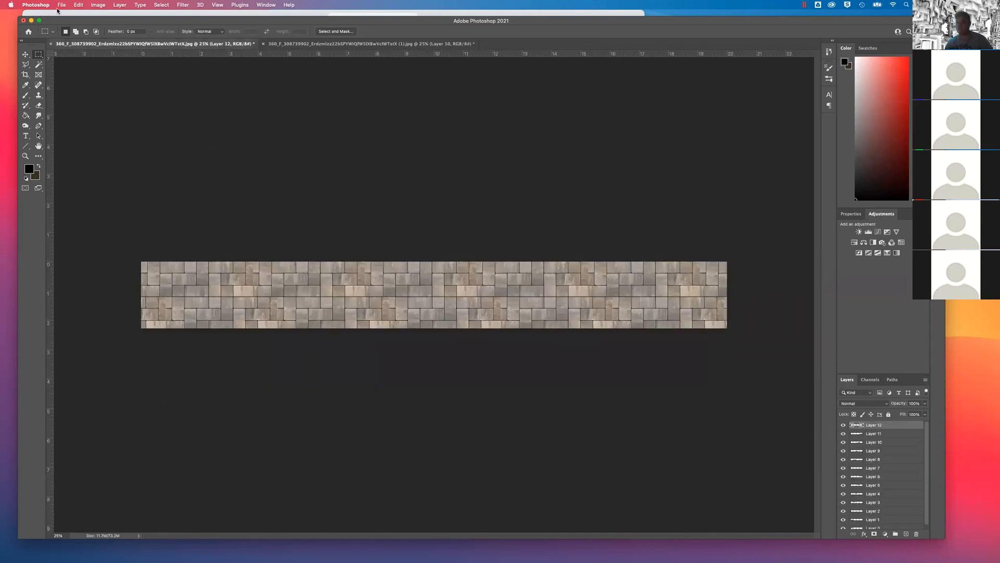
Open renderCapture02.png from the Desktop
left_click(61, 5)
left_click(65, 23)
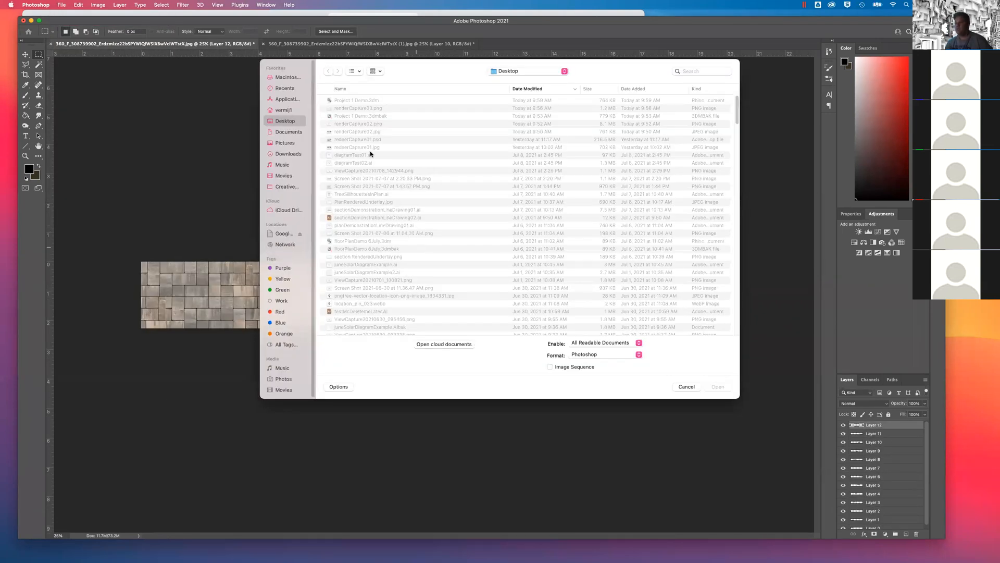
left_click(352, 108)
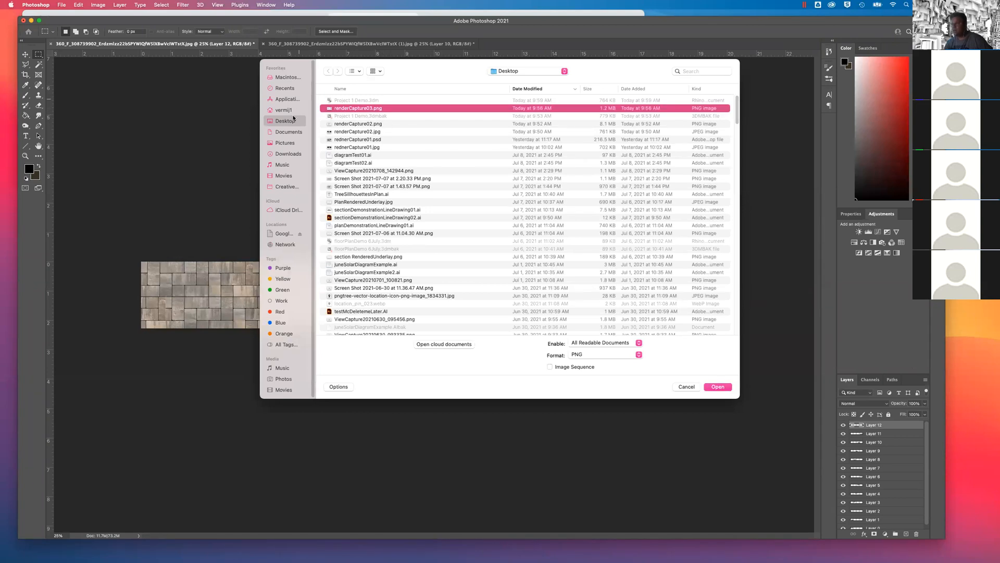
left_click(366, 124)
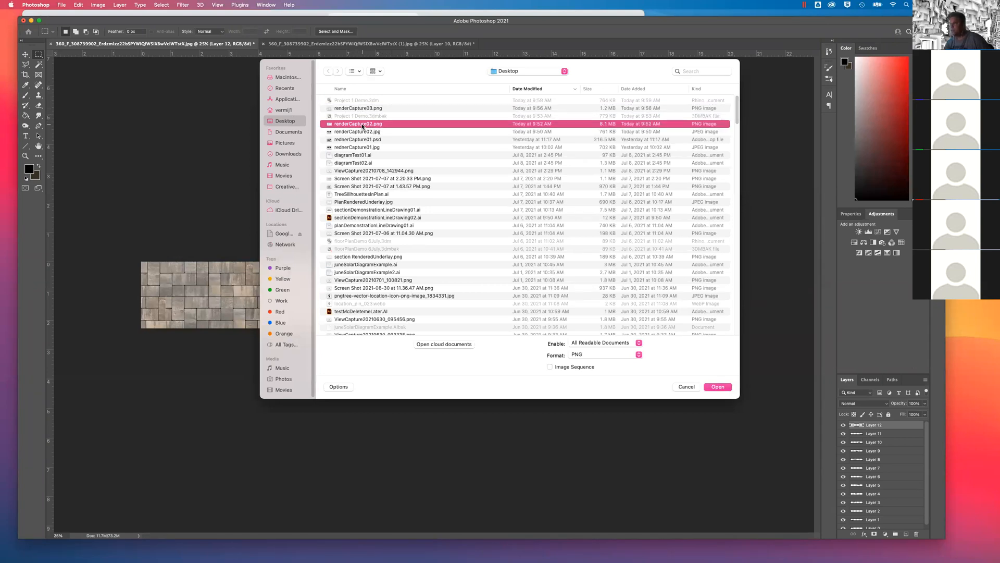
double_click(367, 125)
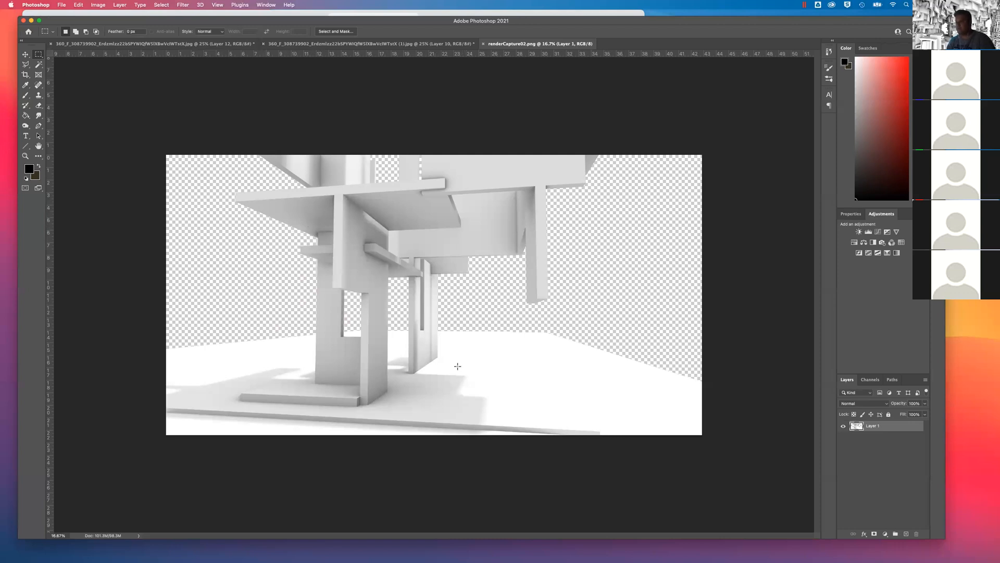
Copy the entire merged three-row paver texture and paste it as a new layer into renderCapture02.png
left_click(376, 44)
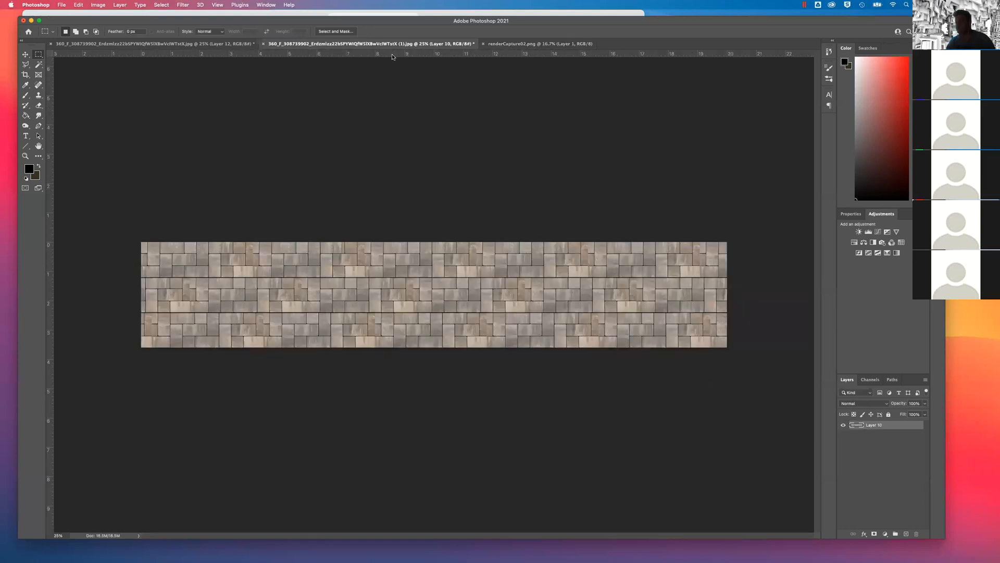
key("super+a")
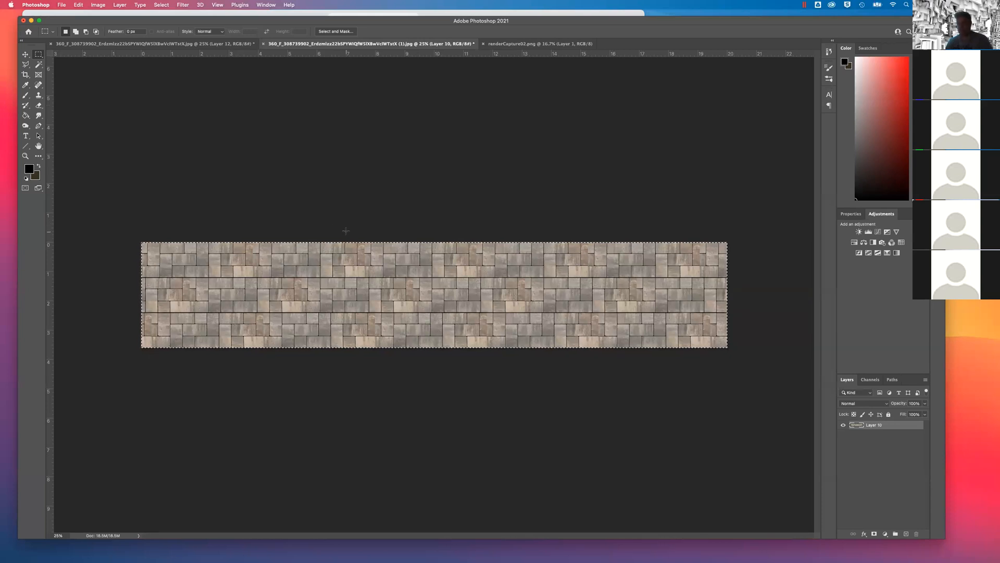
left_click(500, 44)
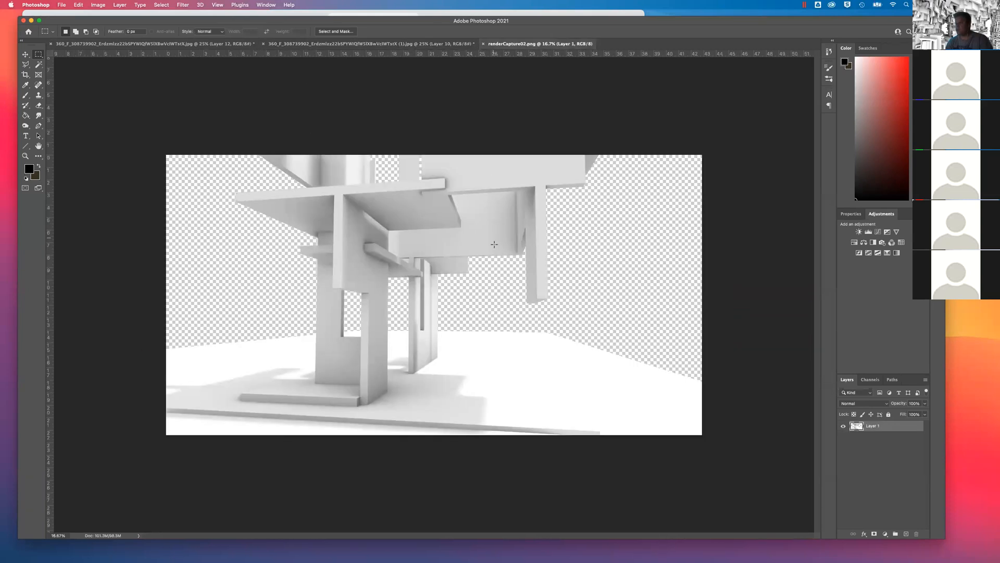
key("super+v")
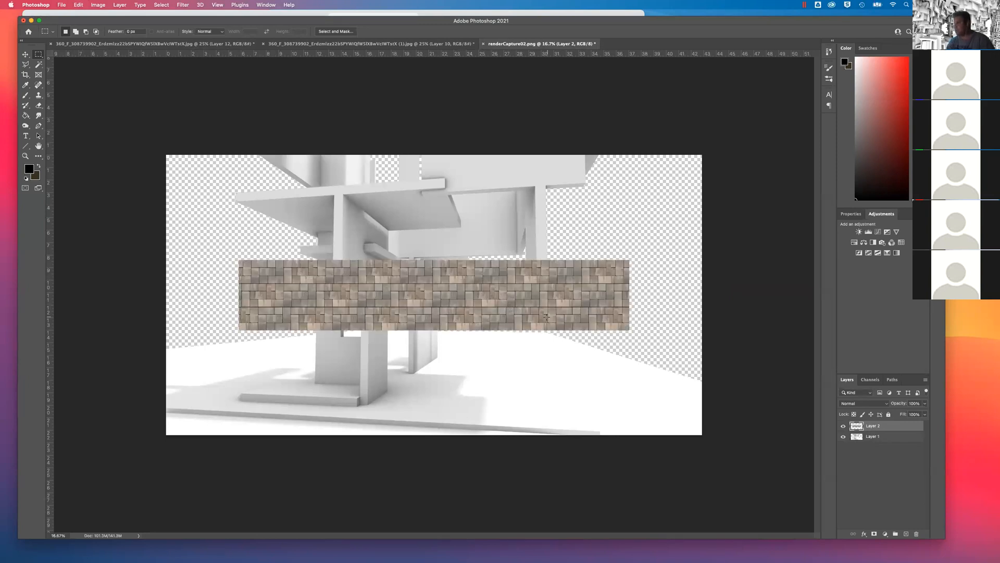
Rename the render layer as Base Rrendering and the pasted paver layer as Paving Pattern
left_click(873, 438)
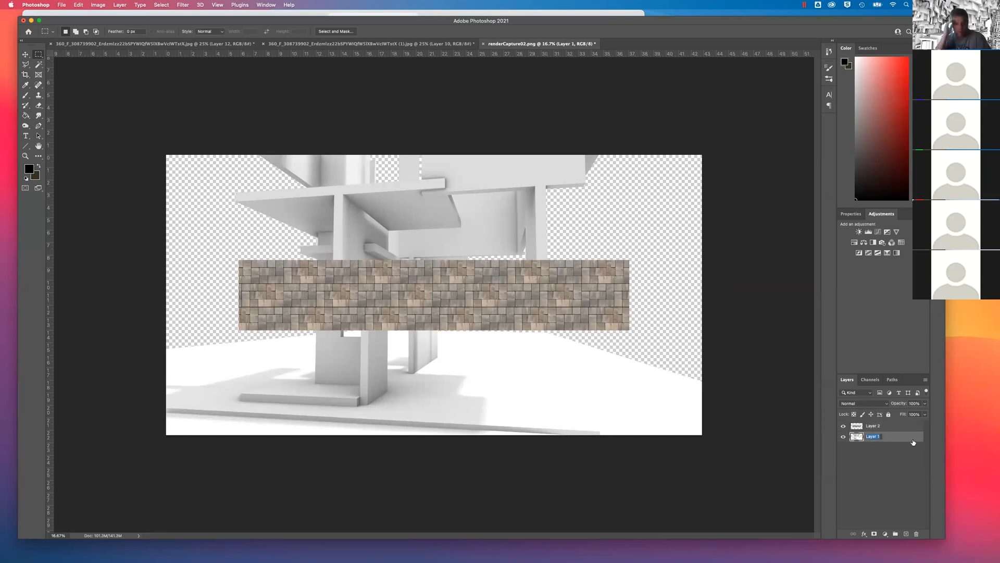
type("Base Rrendering")
key("Return")
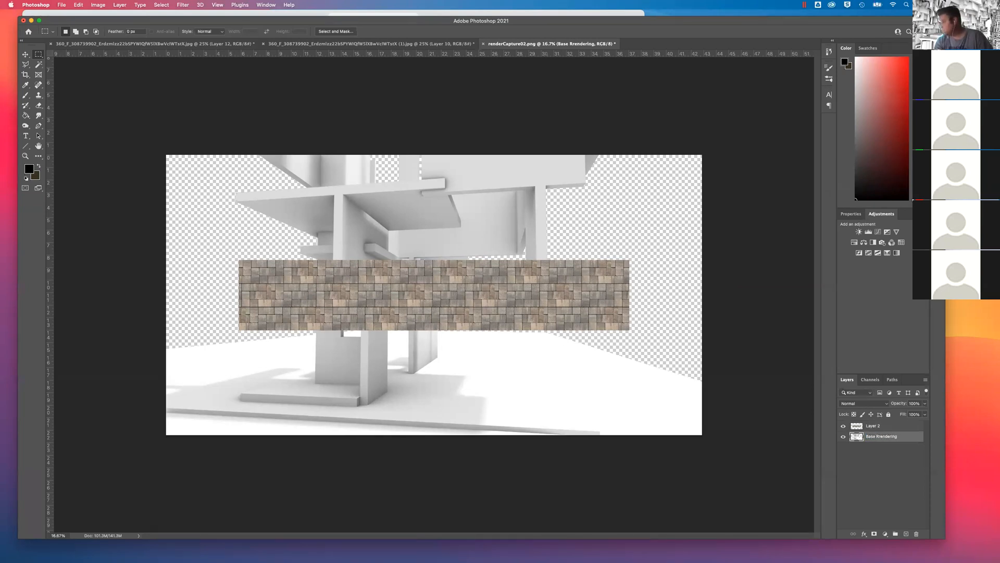
double_click(876, 426)
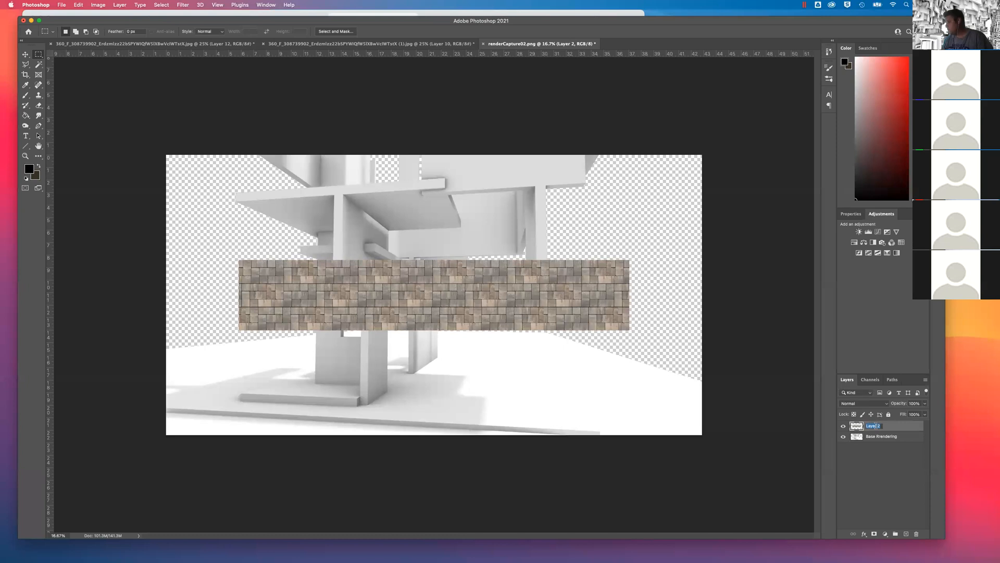
type("Paving Pa")
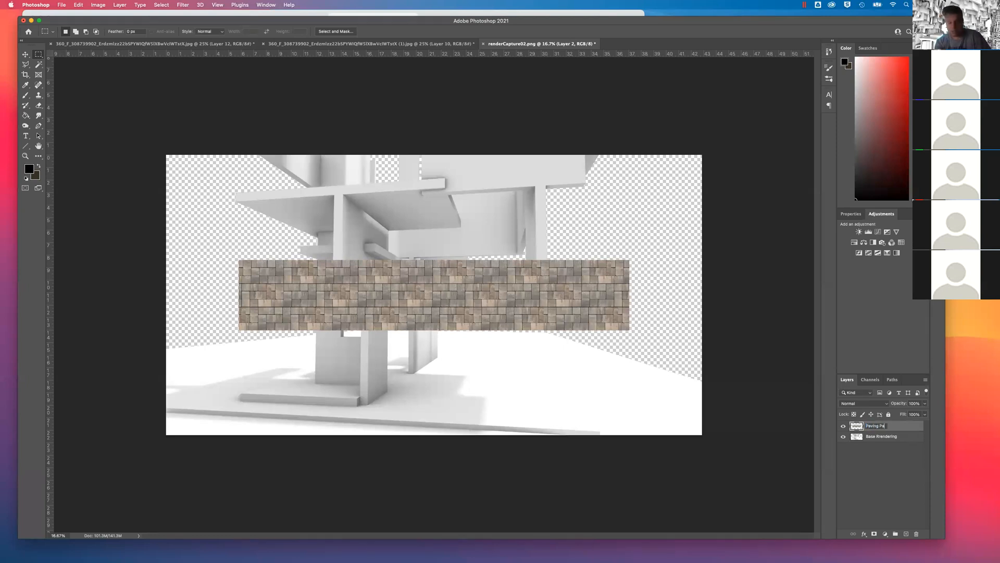
type("ttern")
key("Return")
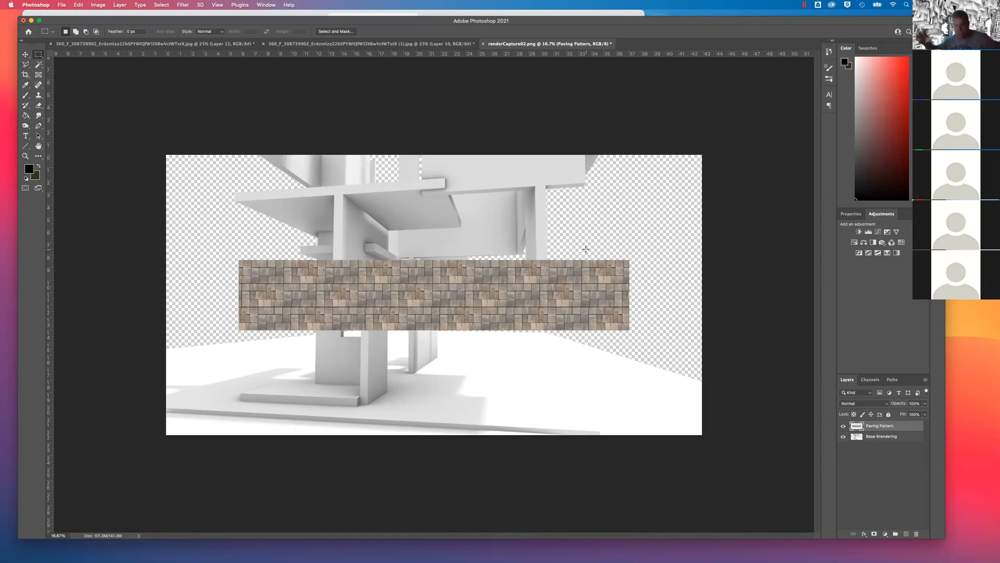
left_click(98, 5)
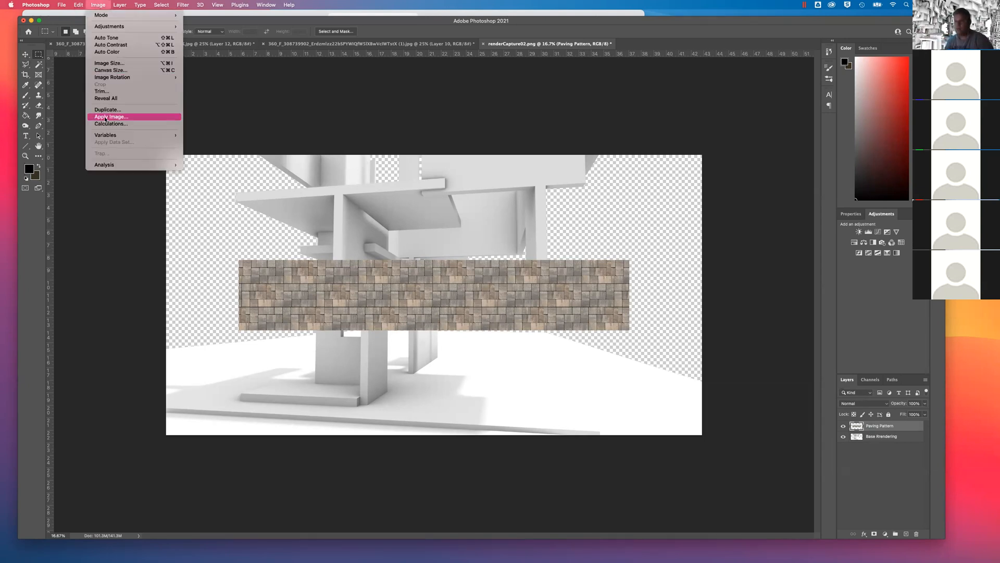
mouse_move(79, 5)
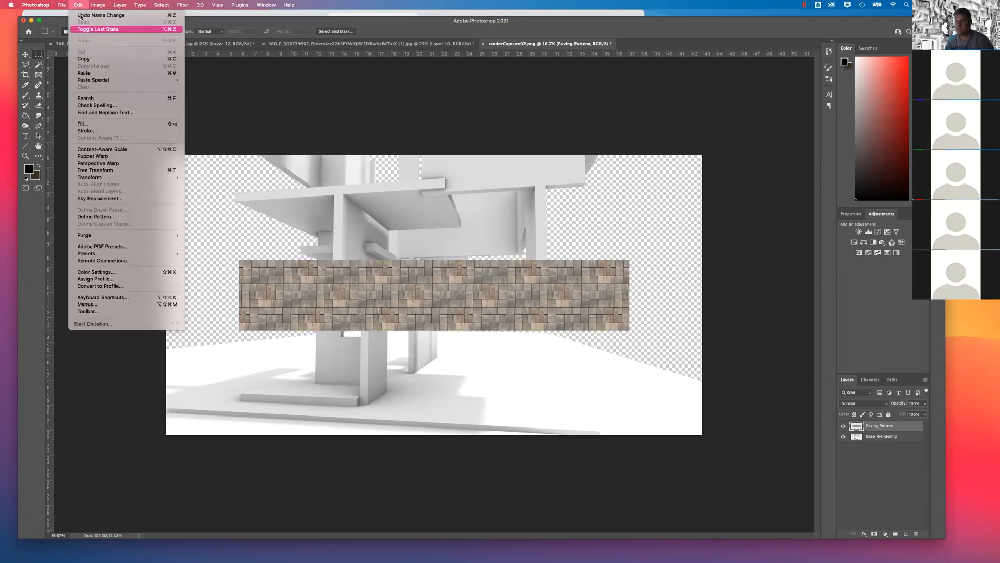
mouse_move(127, 177)
left_click(80, 5)
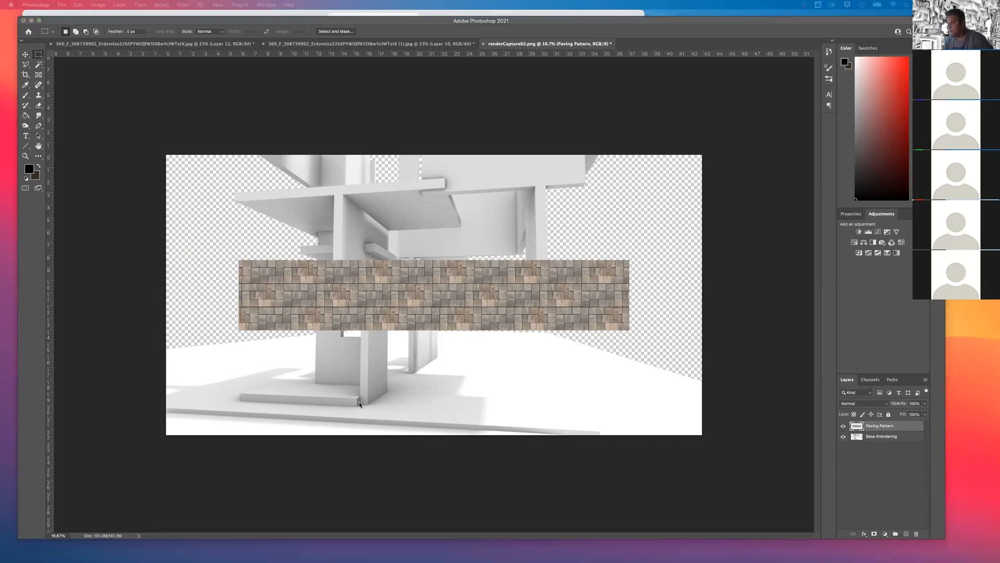
Annotate the render with red perspective lines converging on its vanishing point, plus one line along the ground slab's front edge
left_click_drag(367, 404, 510, 311)
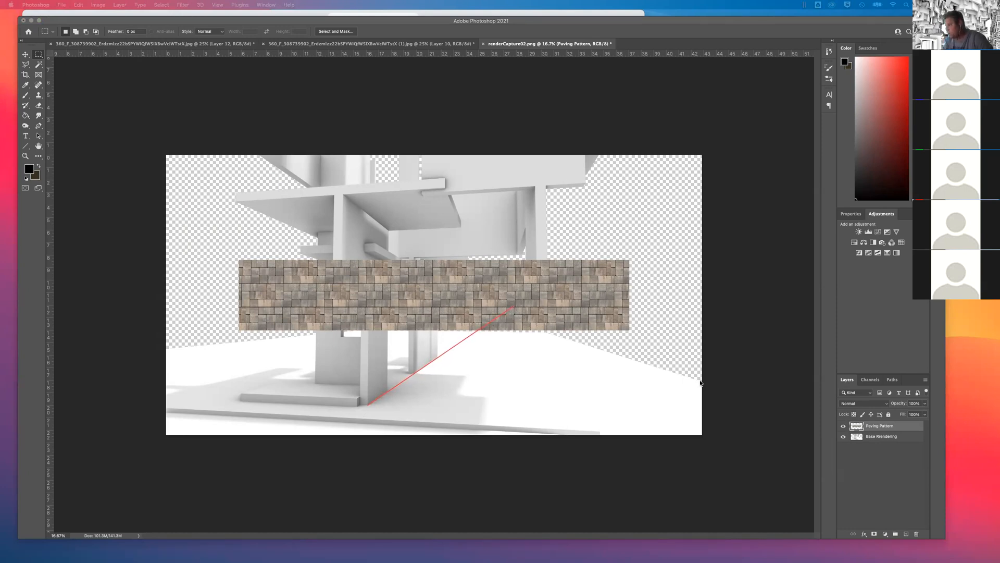
left_click_drag(702, 380, 494, 315)
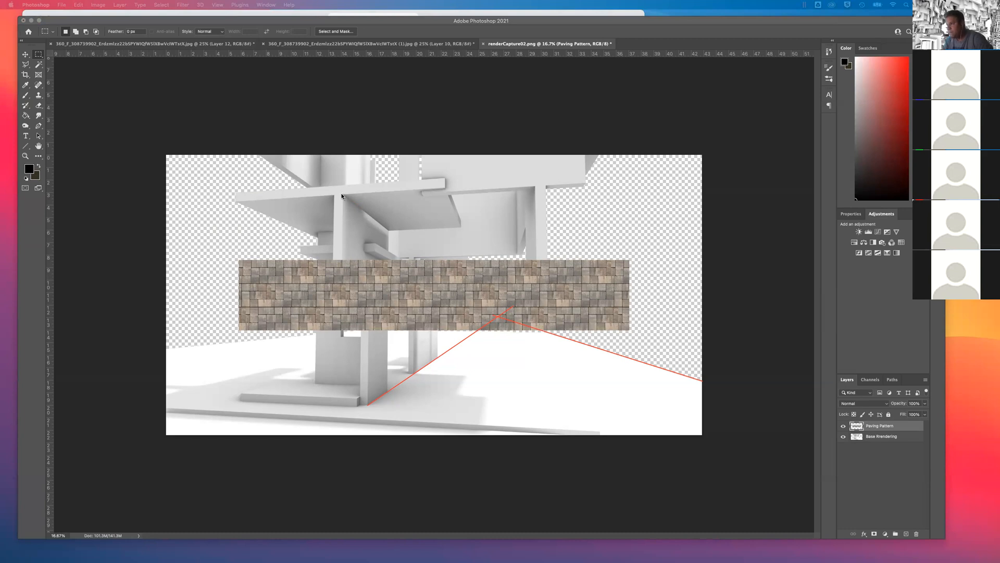
left_click_drag(392, 241, 498, 318)
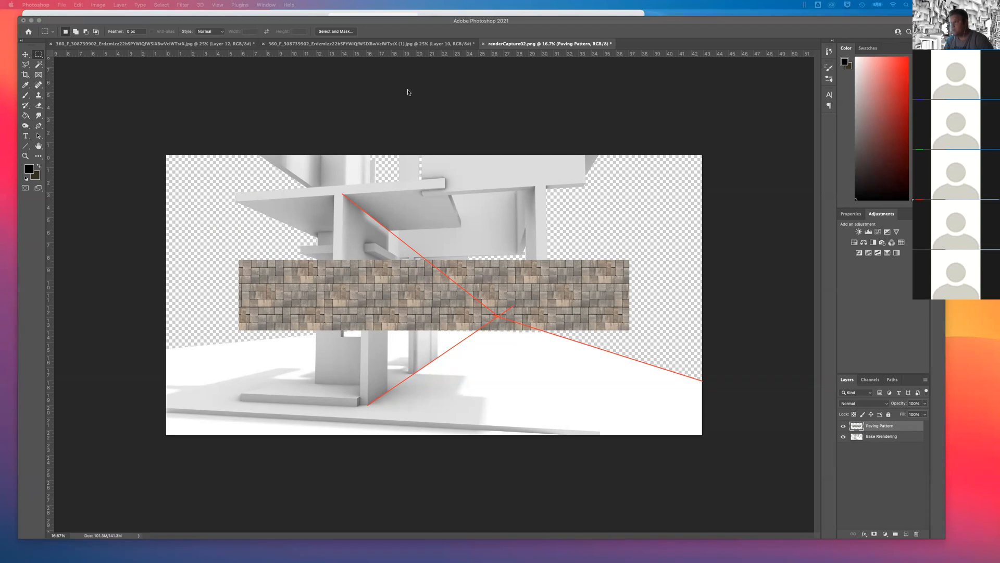
left_click_drag(599, 433, 499, 319)
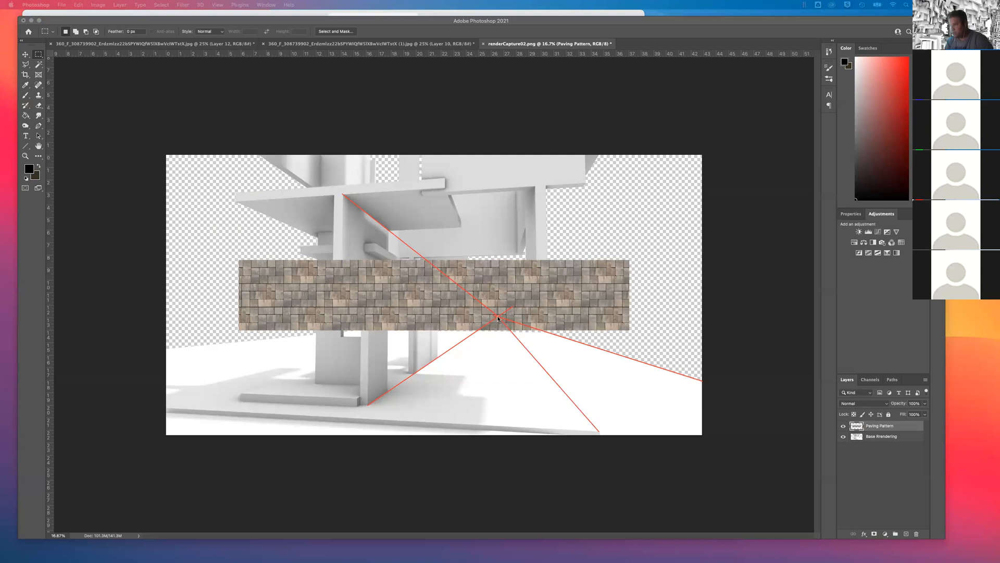
left_click(340, 424, "shift")
left_click_drag(599, 433, 140, 409)
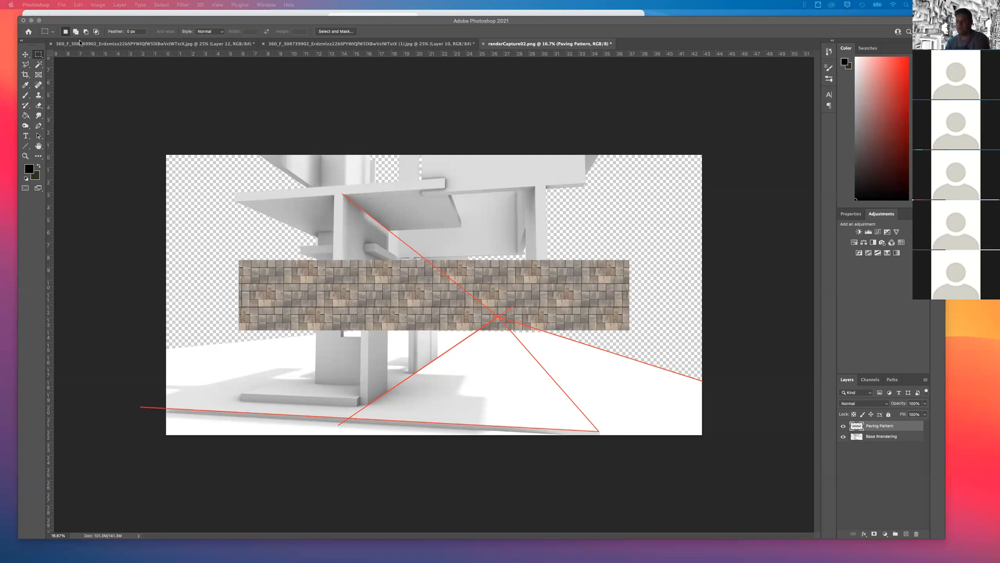
left_click(71, 22)
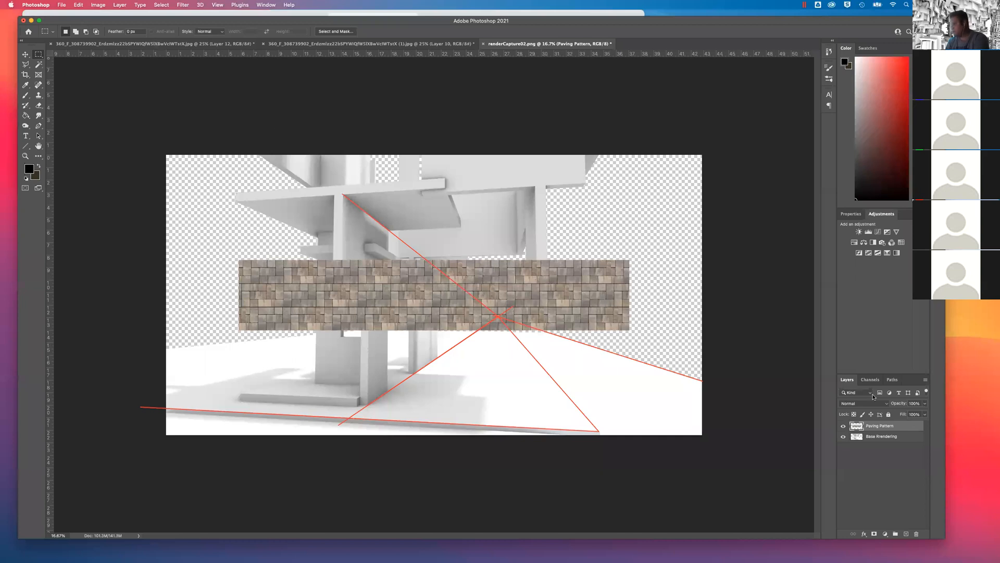
Transform the Paving Pattern layer into perspective, placing its four corners along the red guide lines on the ground beside the columns
left_click(96, 6)
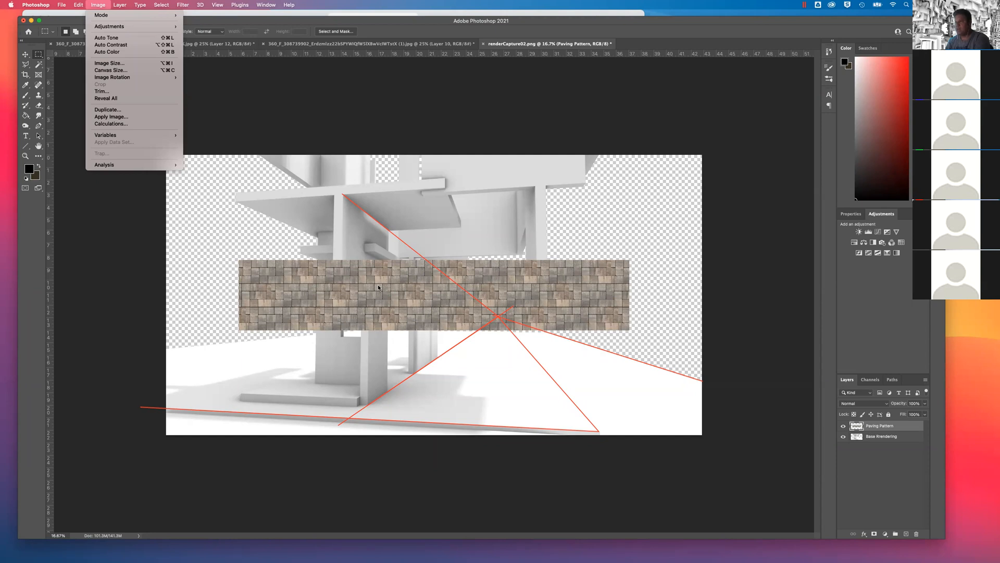
mouse_move(114, 80)
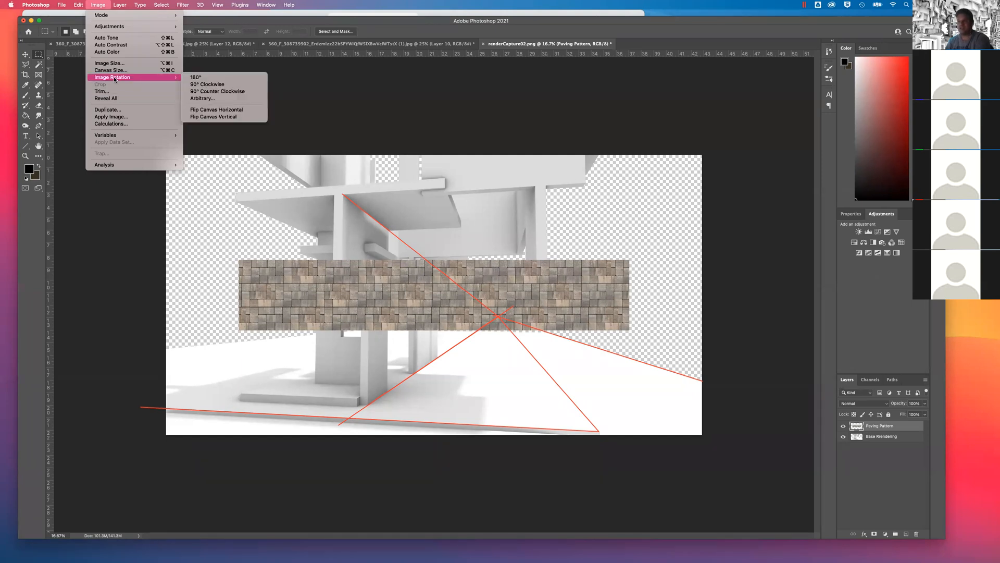
mouse_move(79, 5)
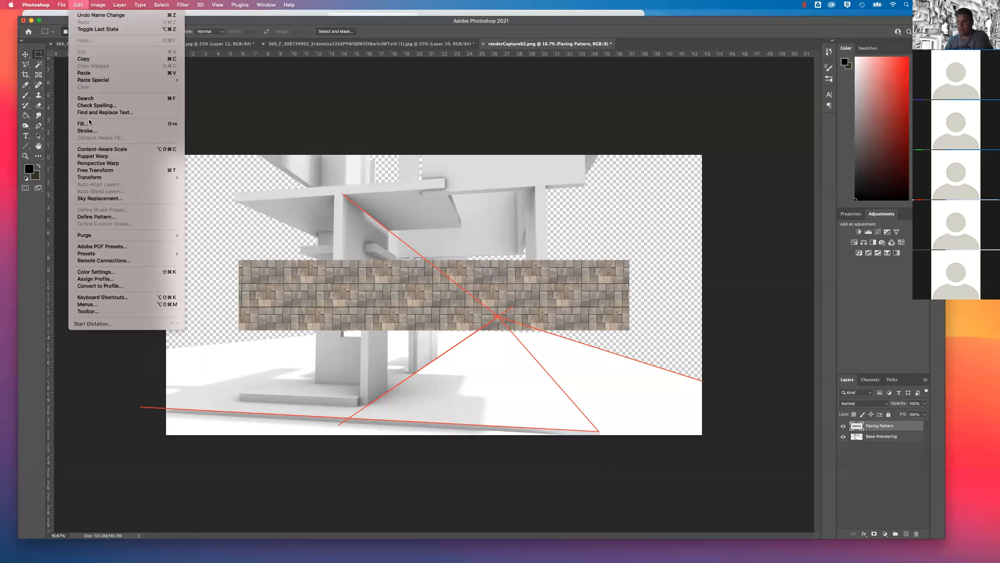
mouse_move(156, 177)
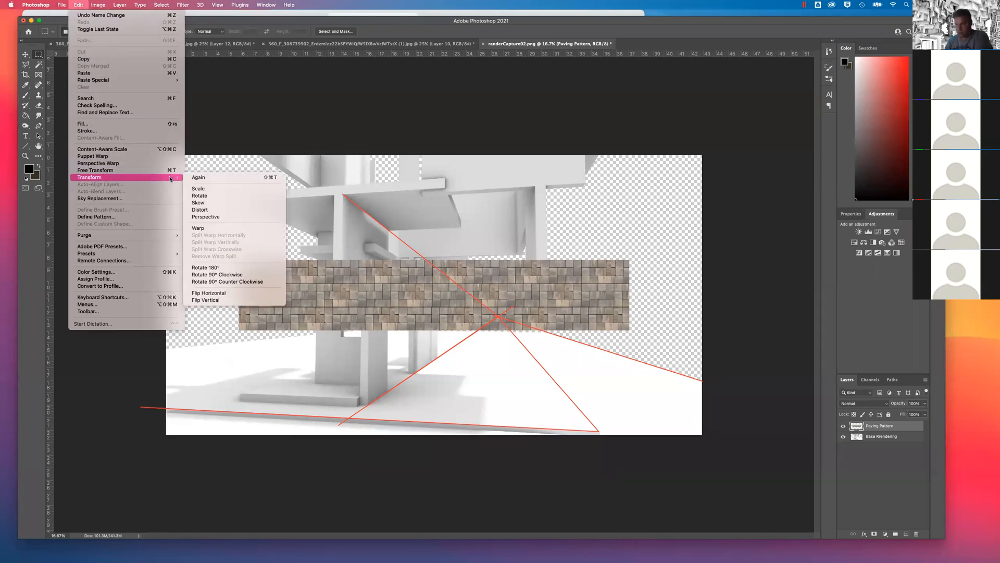
left_click(230, 215)
left_click_drag(238, 331, 598, 430)
left_click_drag(238, 262, 348, 417)
left_click_drag(631, 267, 473, 330)
left_click_drag(631, 331, 453, 347)
left_click_drag(512, 334, 525, 349)
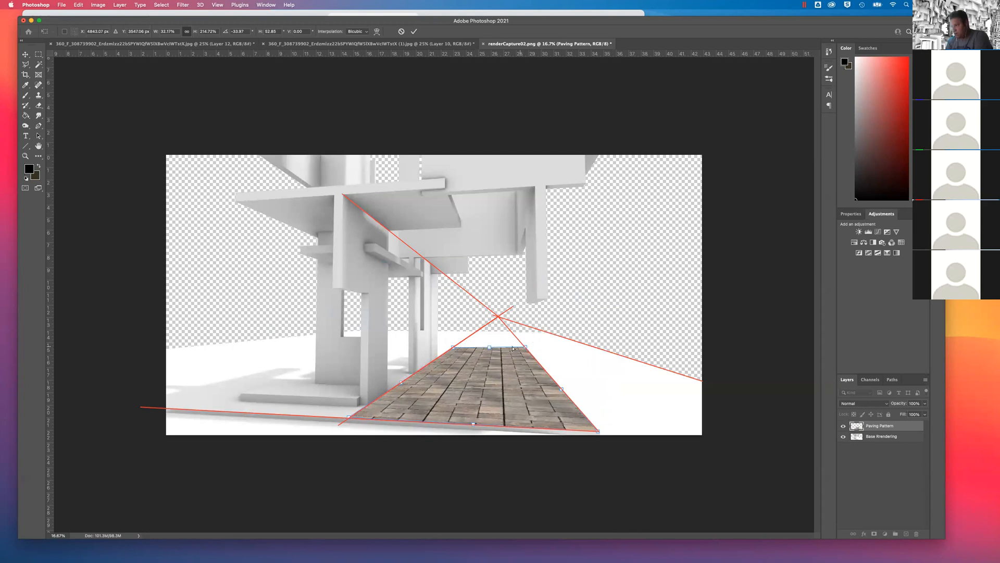
Fine-tune the near and far corners of the paving against the guide lines and apply the transform
left_click_drag(349, 419, 350, 420)
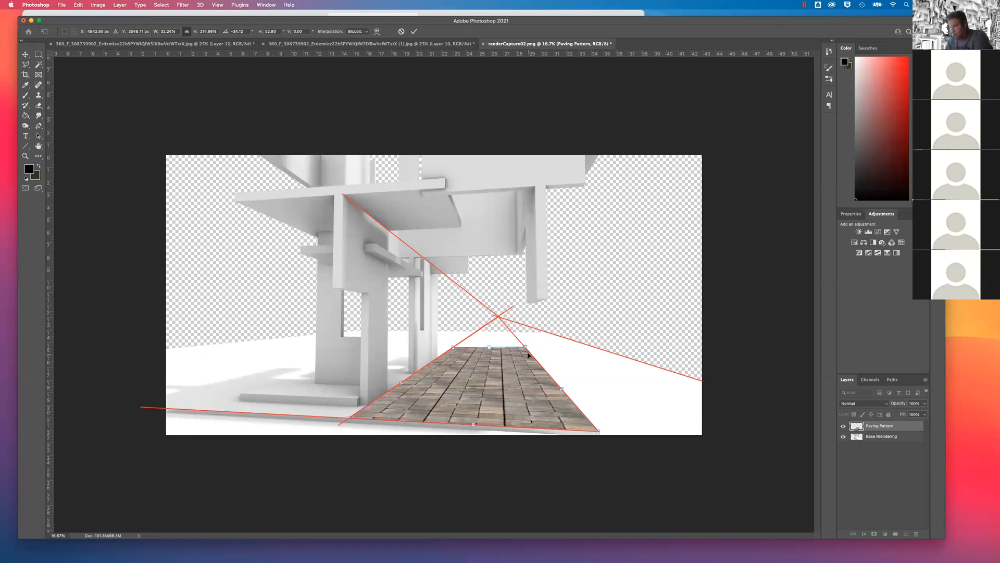
left_click_drag(525, 348, 526, 351)
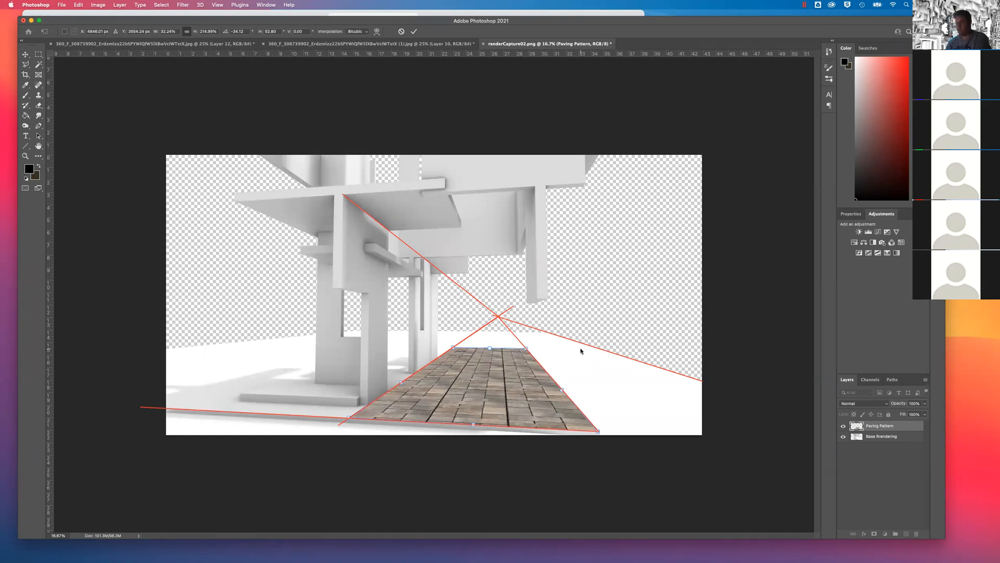
key("Return")
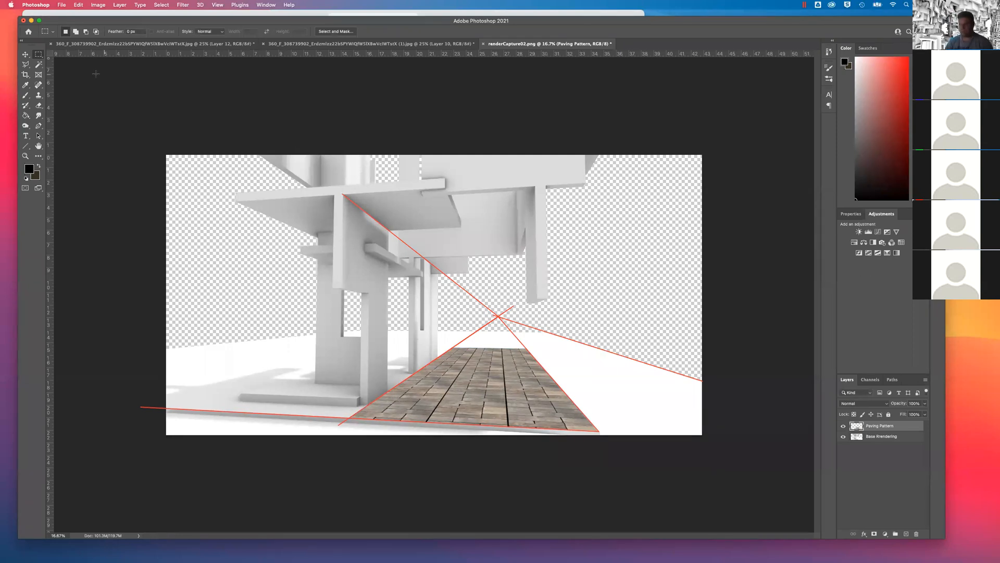
Lower the Paving Pattern layer's opacity to 34% and set its blend mode to Multiply
left_click(887, 404)
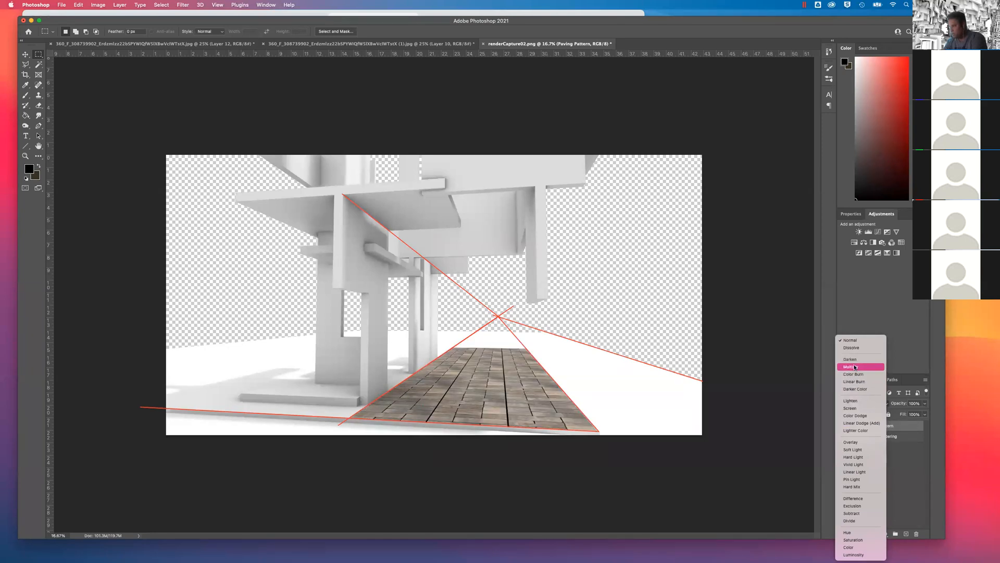
left_click(874, 321)
left_click(924, 403)
left_click_drag(917, 413, 904, 413)
left_click(885, 405)
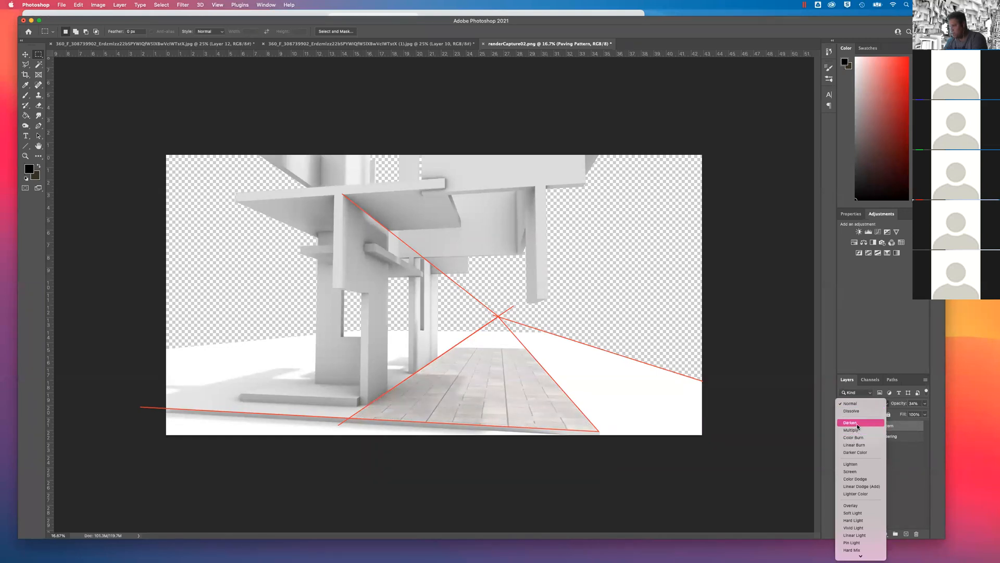
left_click(854, 429)
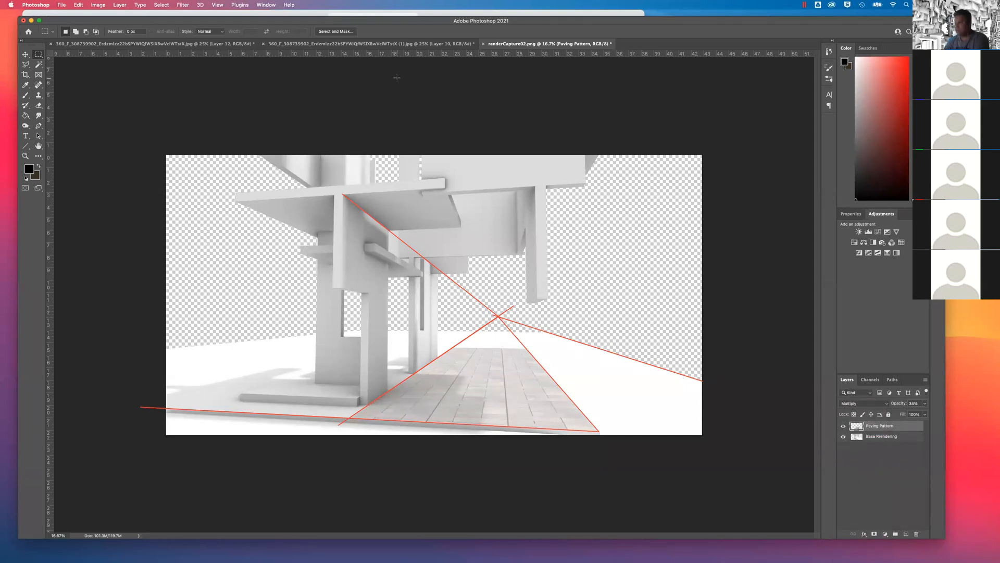
Raise the Paving Pattern layer's opacity to about 59%
left_click(925, 404)
left_click_drag(911, 415, 908, 414)
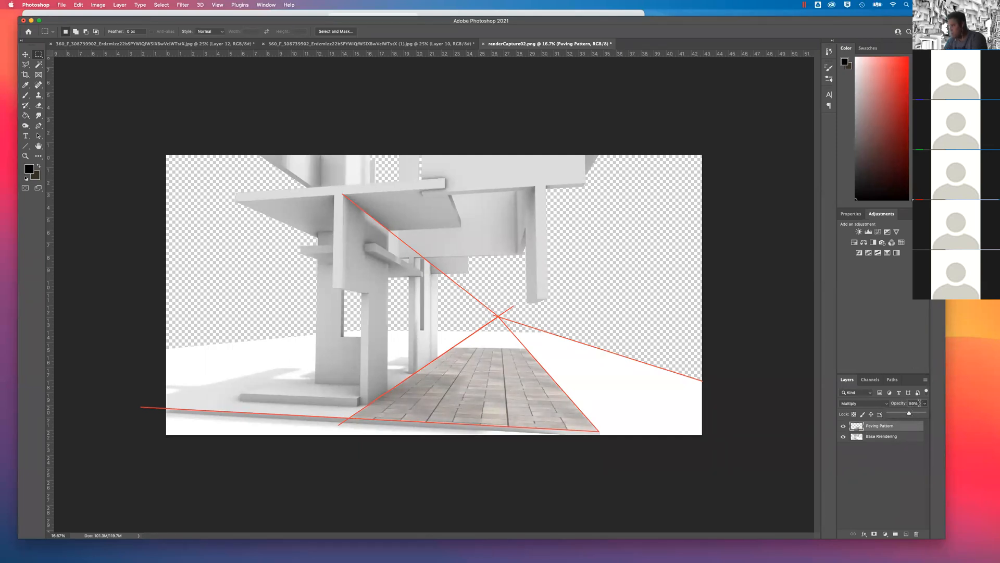
left_click(925, 404)
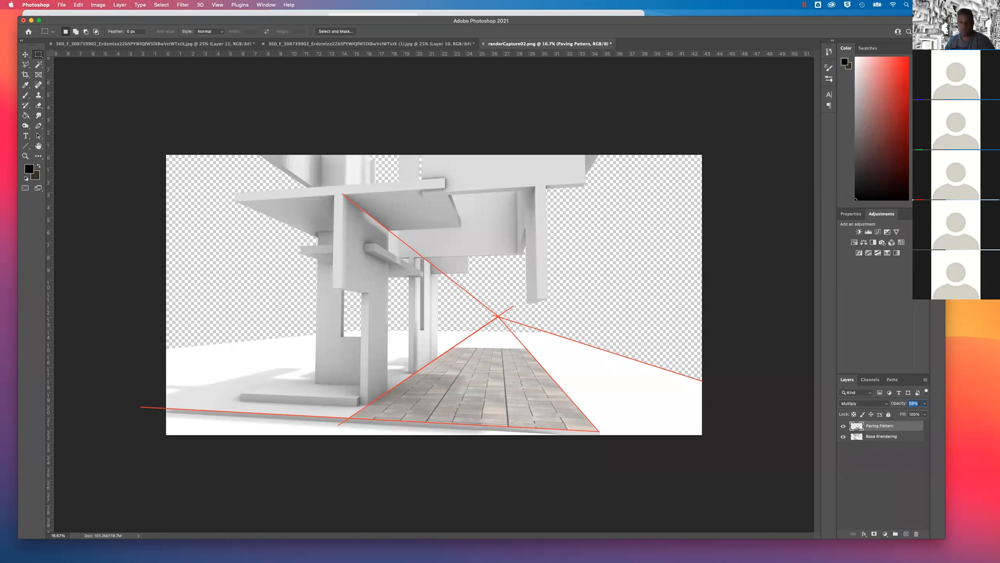
key("shift+Up")
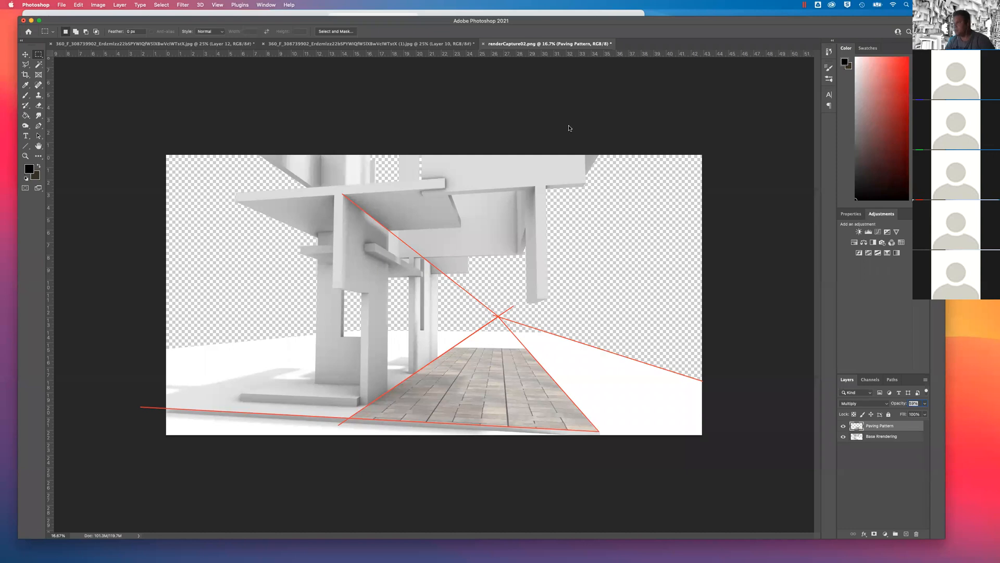
left_click(584, 143)
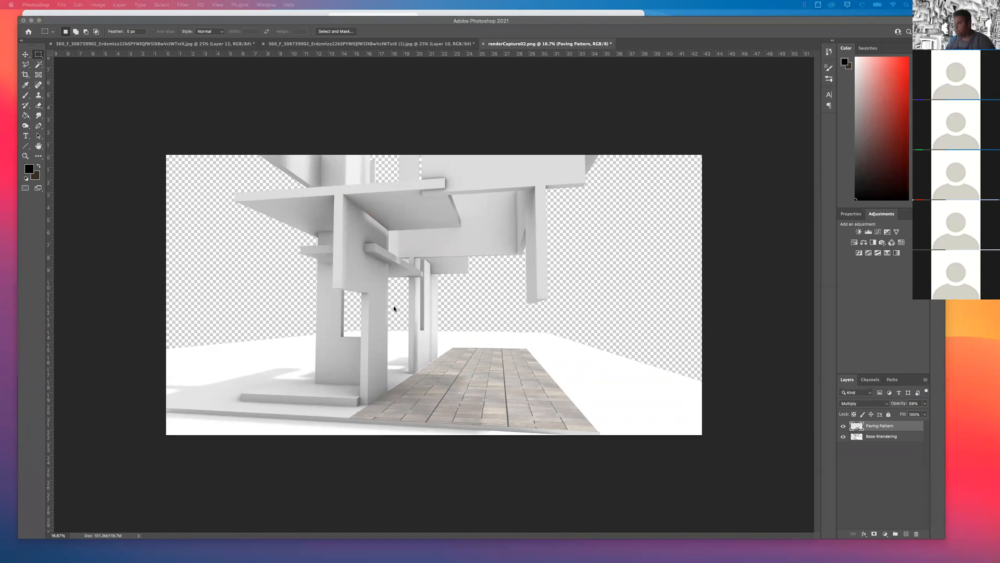
left_click(551, 13)
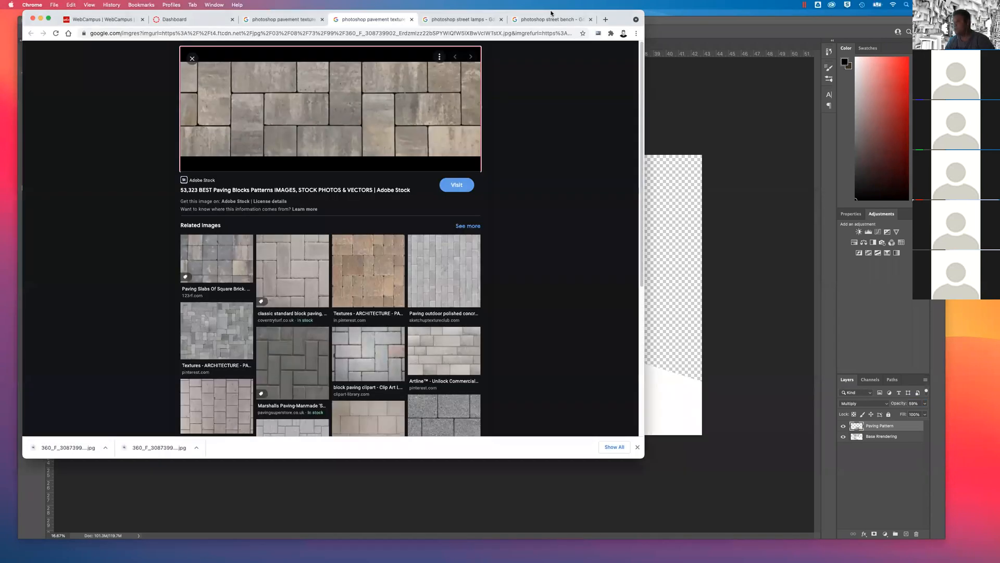
left_click(678, 20)
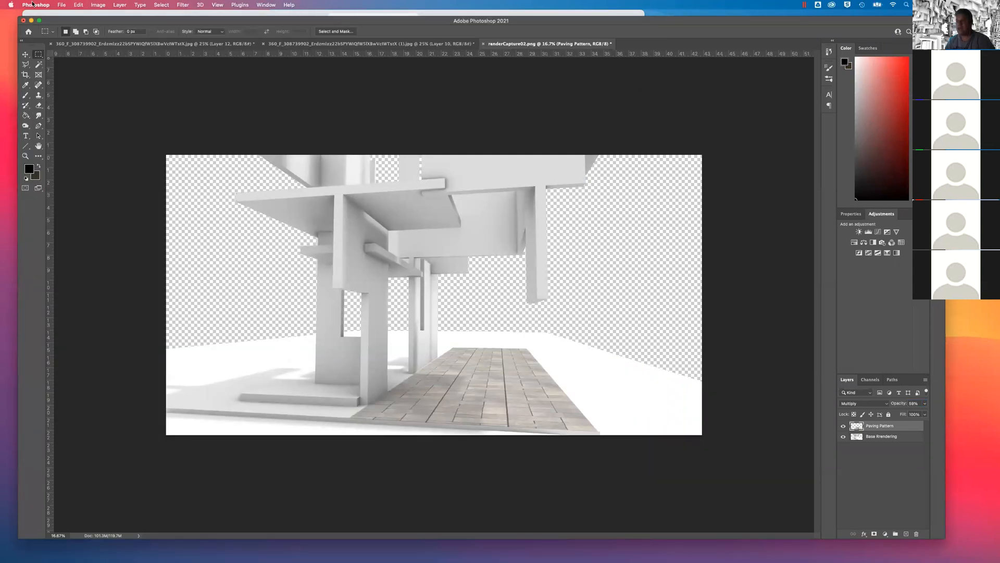
Browse for a file to open in the Downloads folder's Textures subfolder and show its contents as icons
left_click(61, 5)
left_click(75, 23)
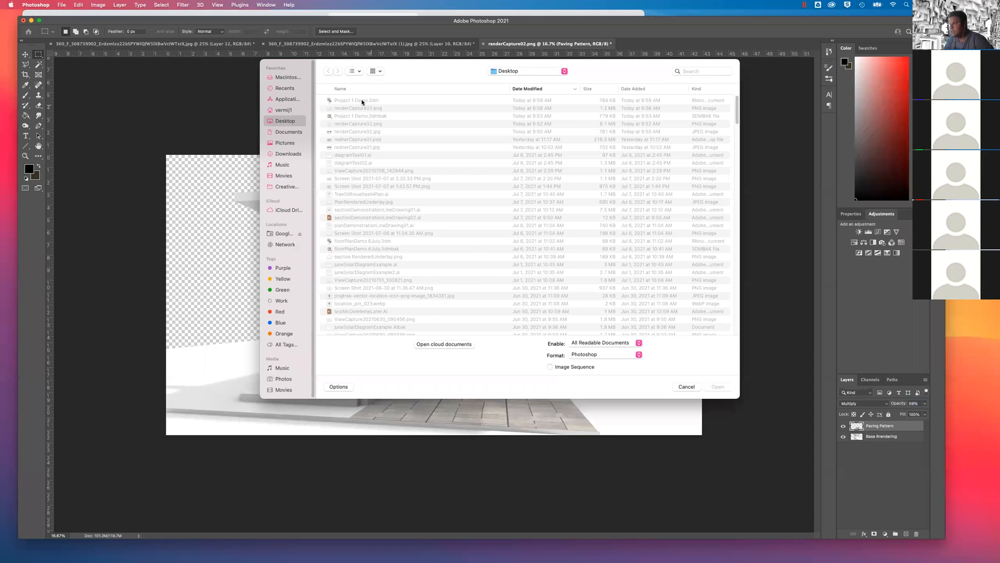
left_click(288, 133)
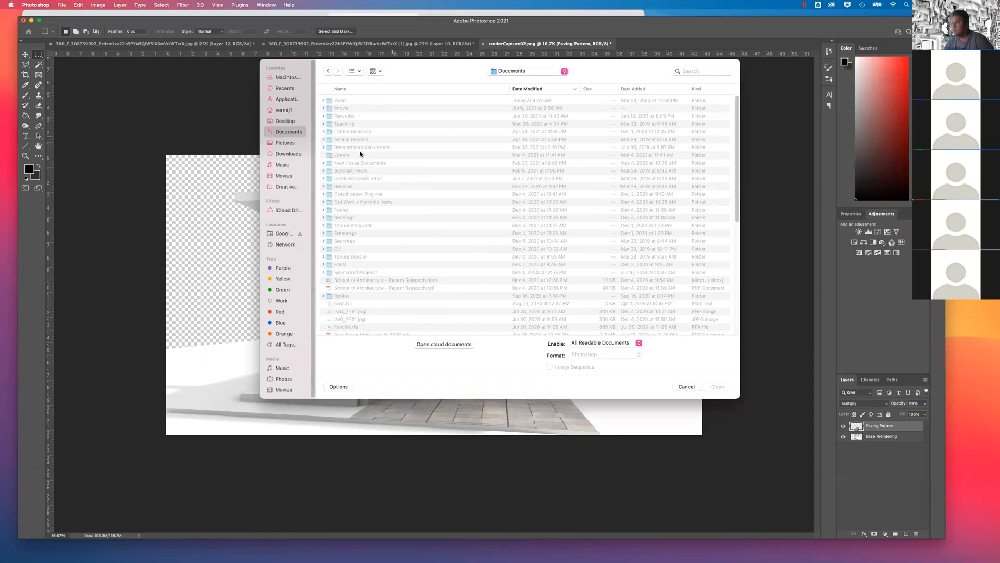
left_click(287, 154)
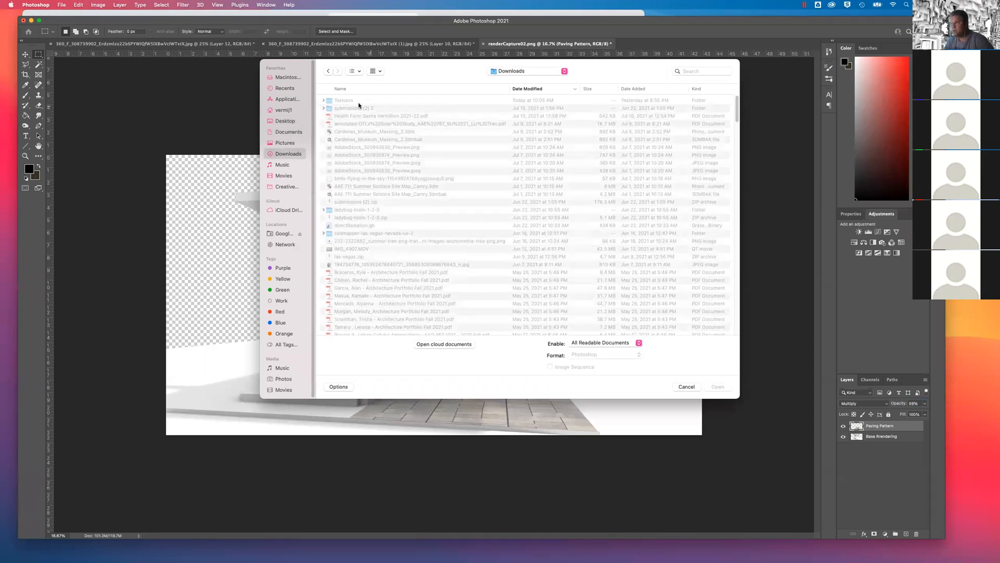
double_click(344, 101)
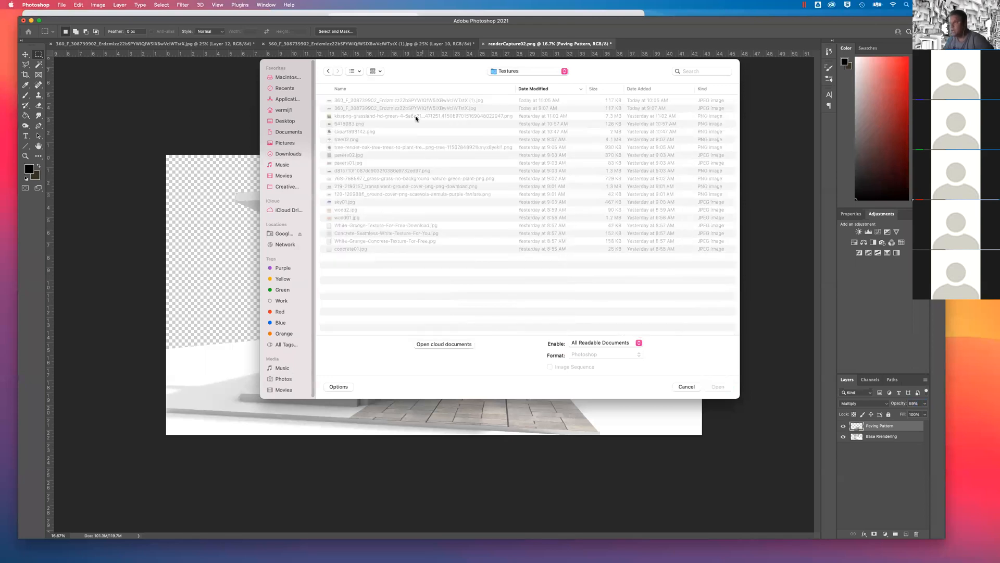
left_click(356, 71)
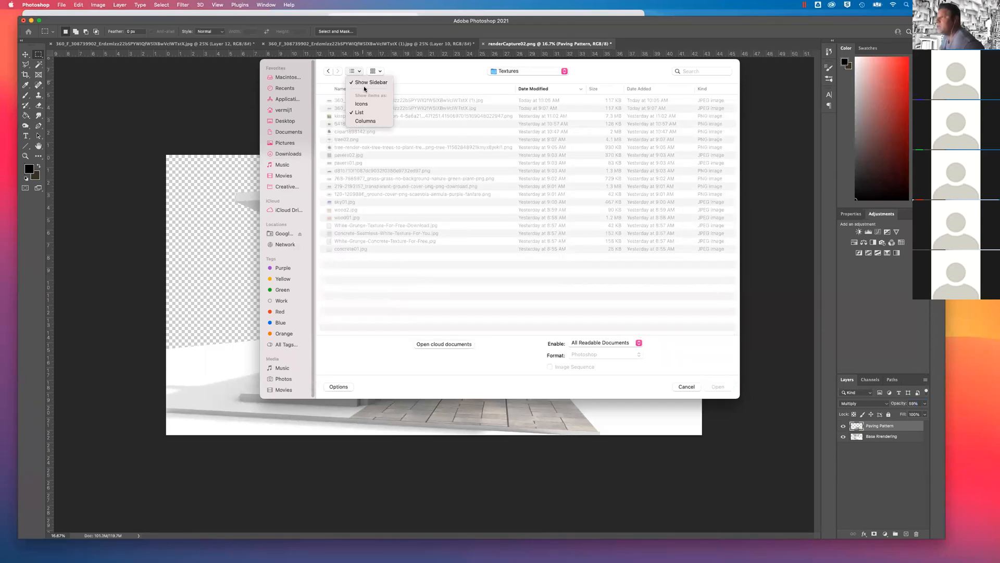
left_click(362, 104)
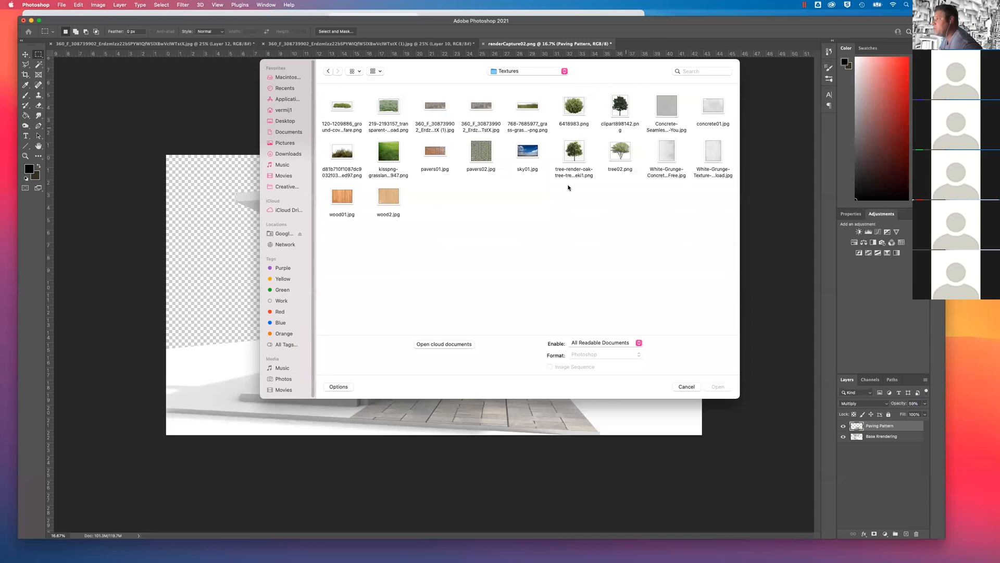
Preview tree02.png at large size and open it as its own document
left_click(620, 150)
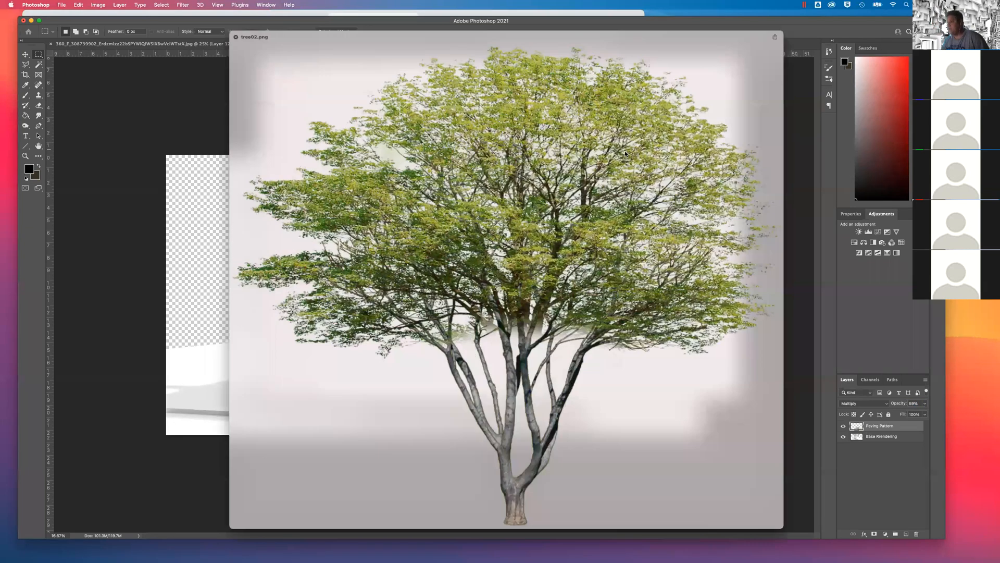
key("space")
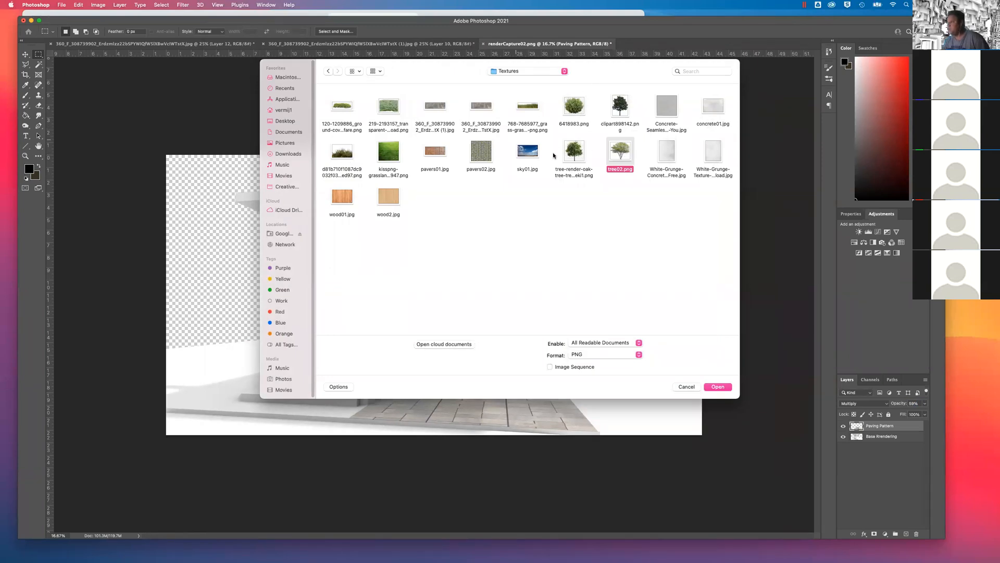
key("space")
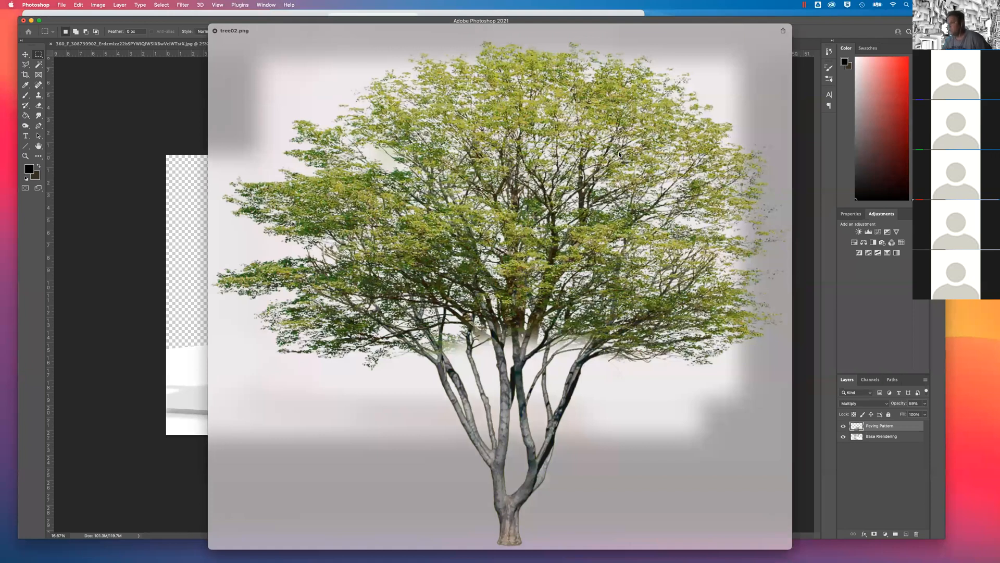
key("space")
double_click(624, 154)
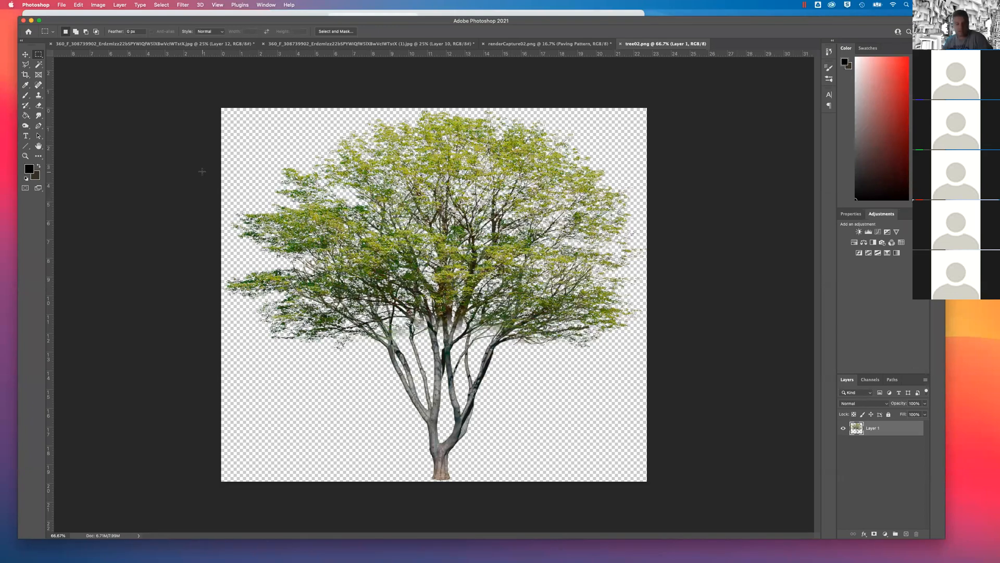
Copy the entire tree02.png image and paste it into renderCapture02.png as a new layer
key("super+a")
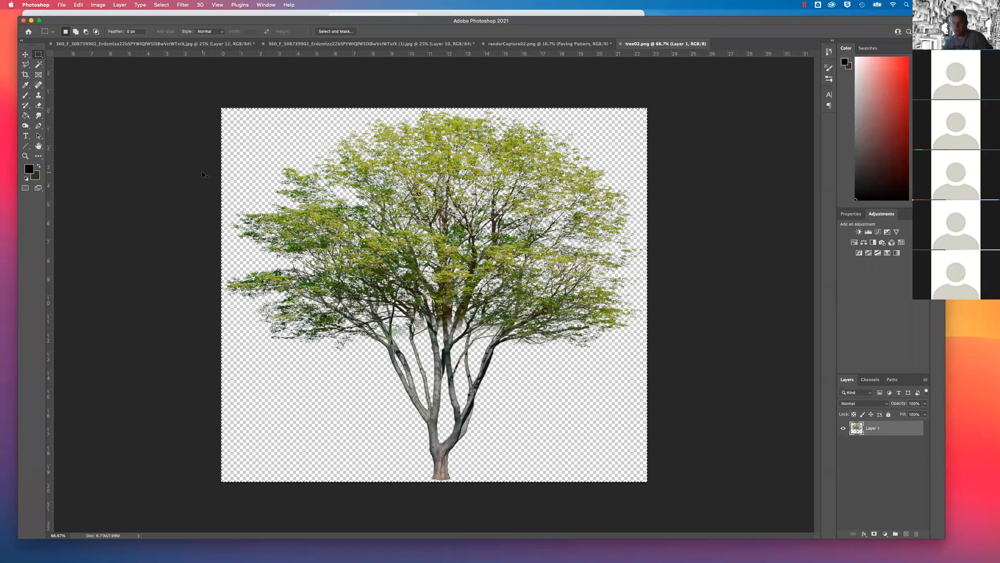
key("super+c")
left_click(547, 44)
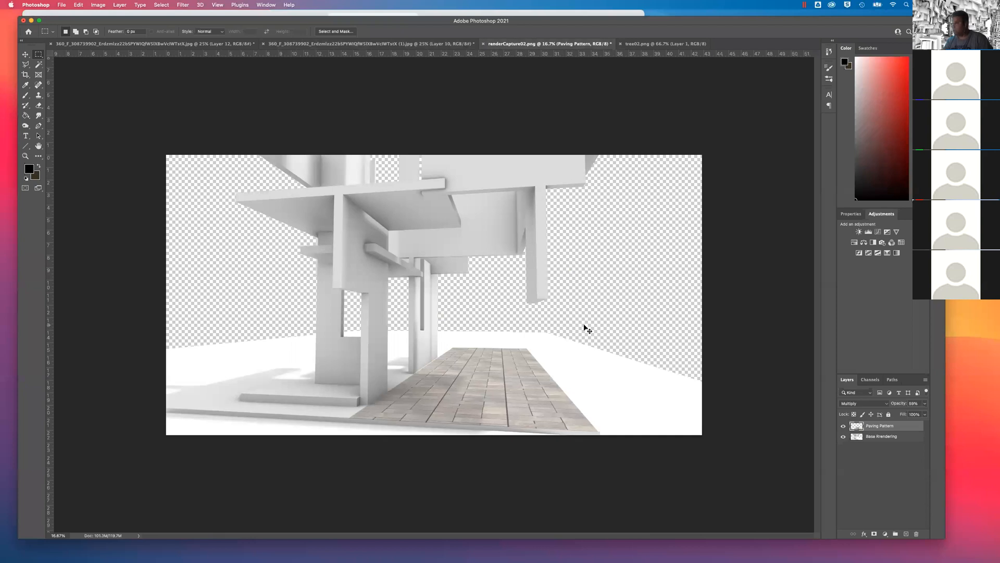
key("super+v")
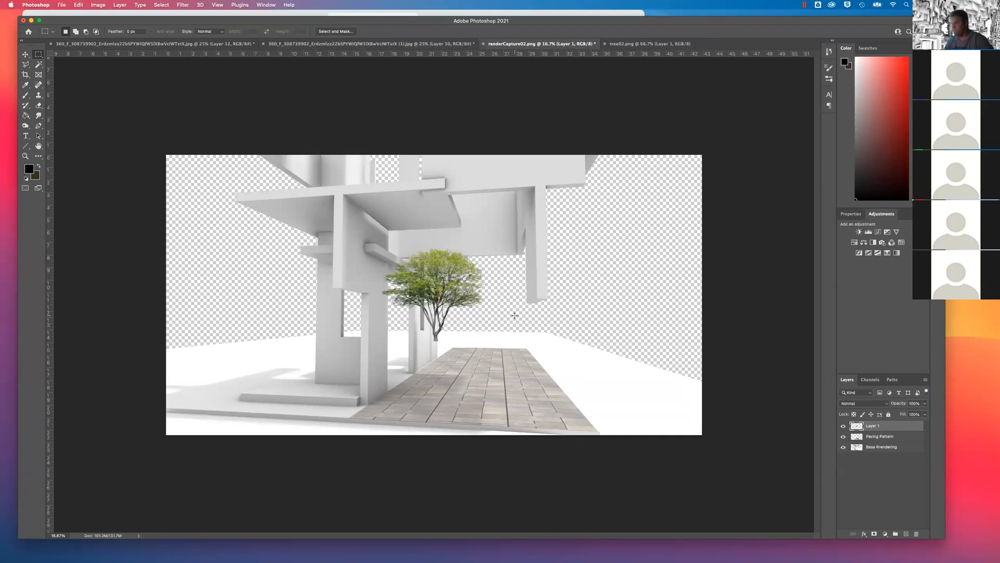
Move the tree to the far end of the paving, scale it to about 132%, and apply the transform
left_click(25, 54)
left_click_drag(435, 285, 513, 307)
key("super+t")
left_click_drag(568, 274, 550, 285)
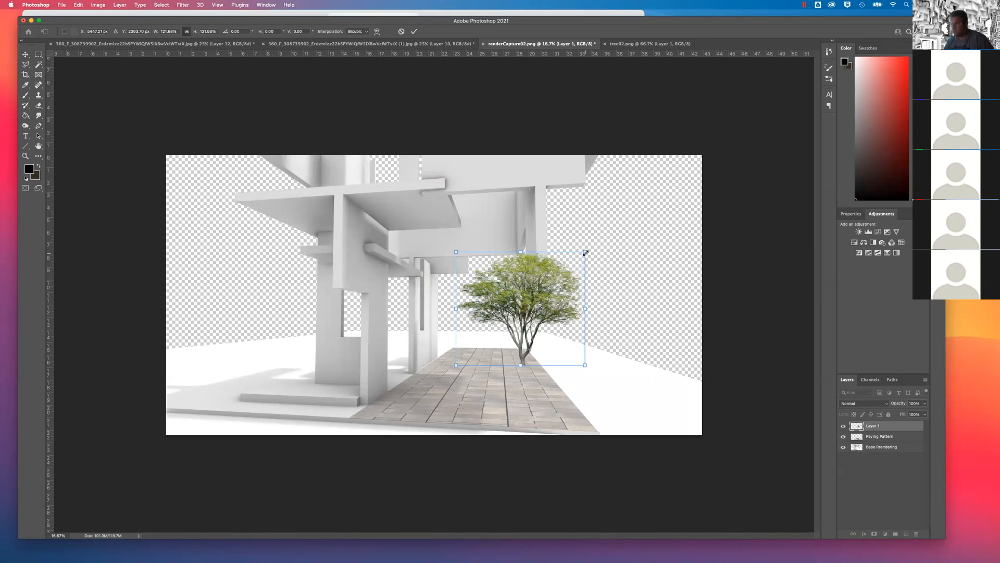
left_click_drag(585, 251, 594, 240)
left_click_drag(568, 276, 564, 273)
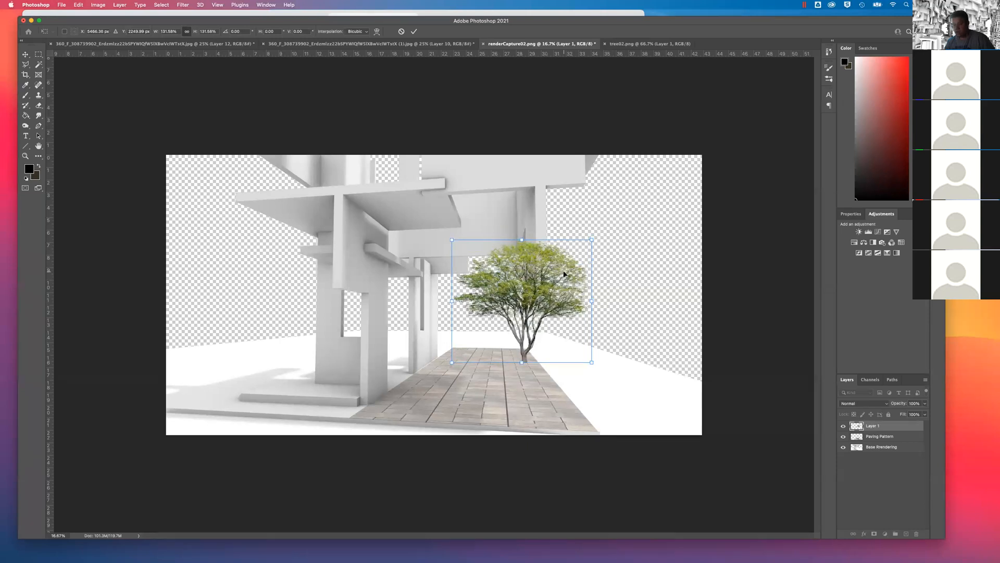
key("Return")
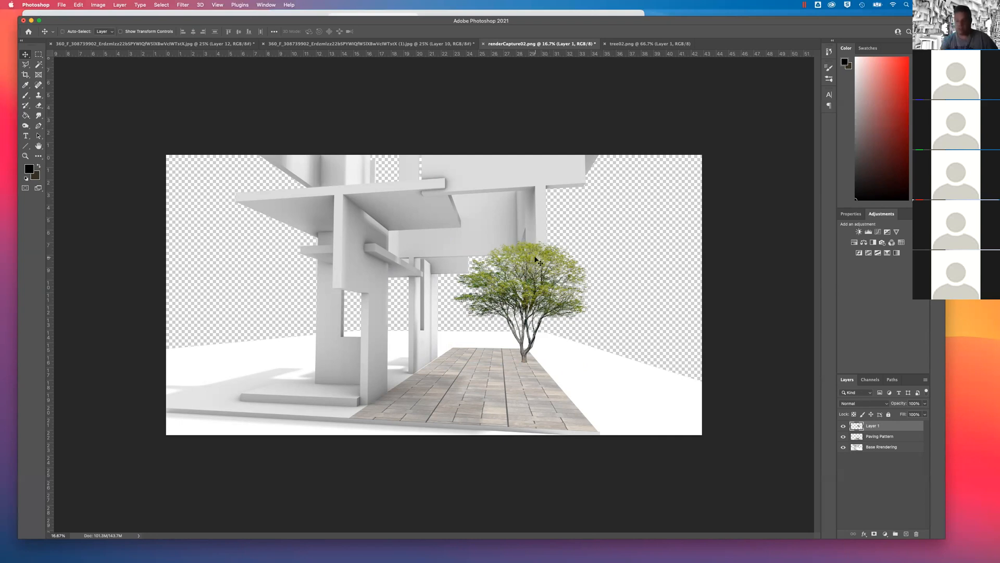
Try the tree layer beneath the base rendering layer and return it to the top of the layer stack
key("super+equal")
key("super+equal")
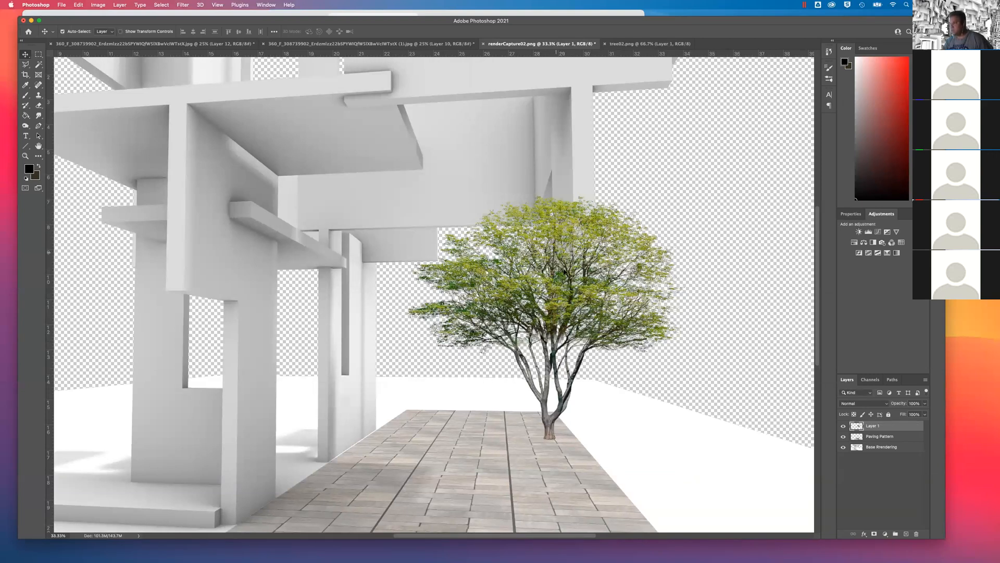
left_click_drag(874, 426, 876, 456)
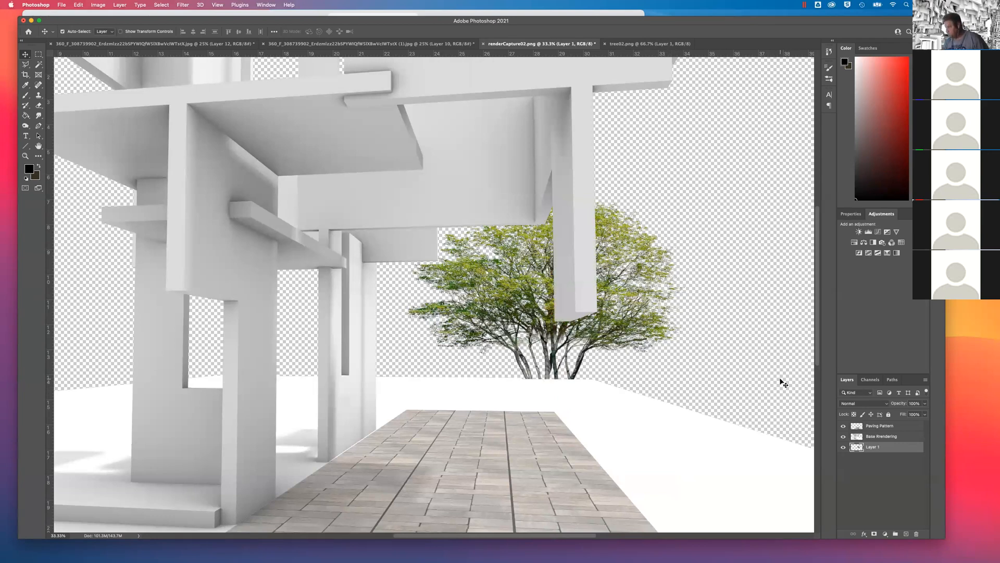
left_click_drag(867, 443, 878, 425)
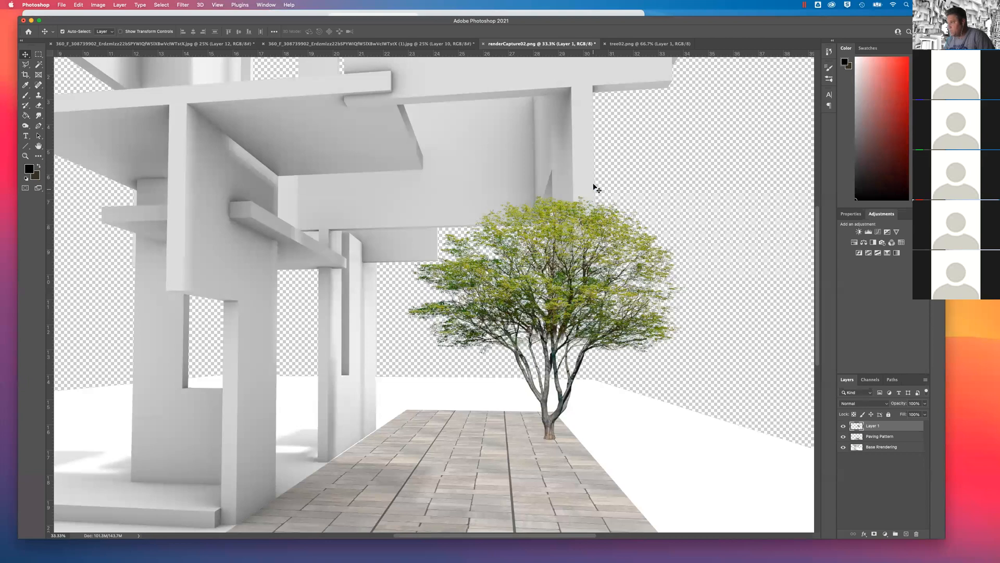
Hide the tree layer and start a Polygonal Lasso outline up the end edge of the rear lower beam
left_click(843, 426)
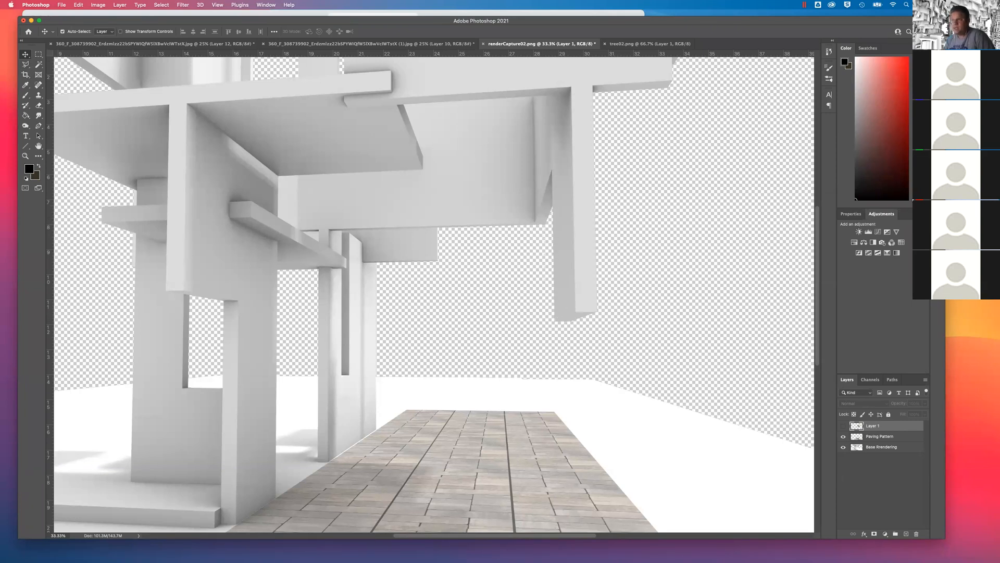
left_click(26, 64)
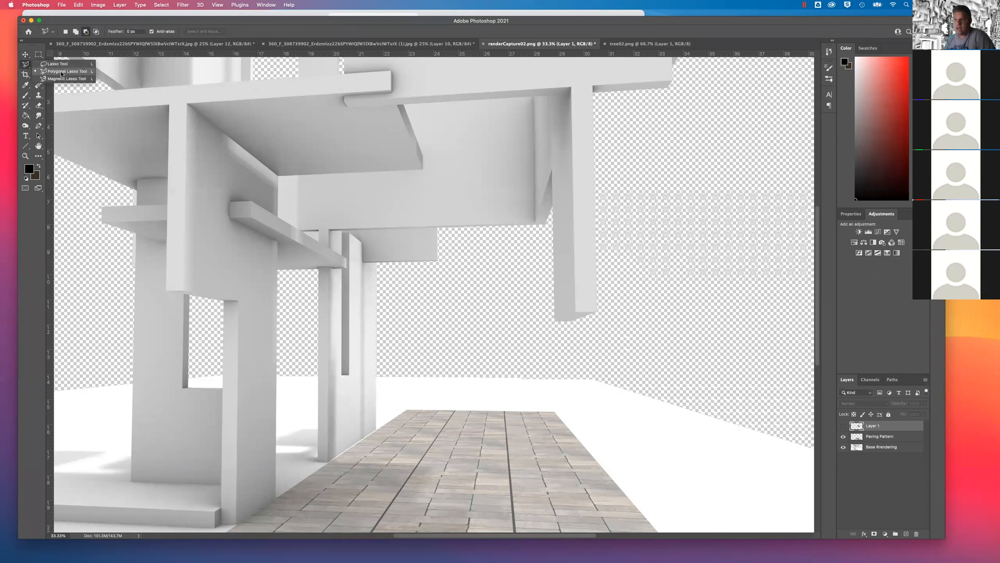
left_click(61, 73)
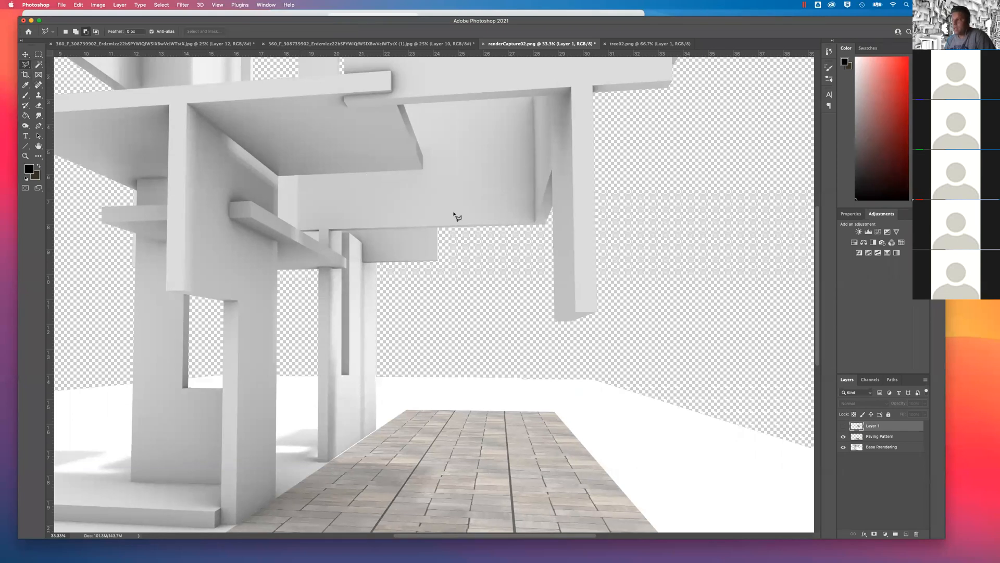
scroll(437, 232, "up", 2)
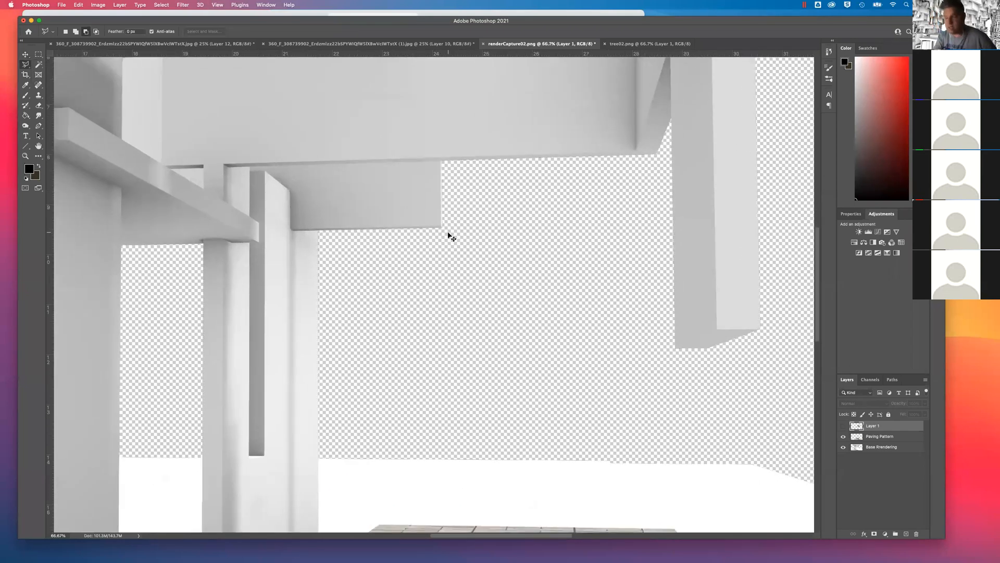
key("super+plus")
key("super+plus")
mouse_move(448, 232)
left_mouse_down()
mouse_move(363, 373)
mouse_move(358, 438)
left_mouse_up()
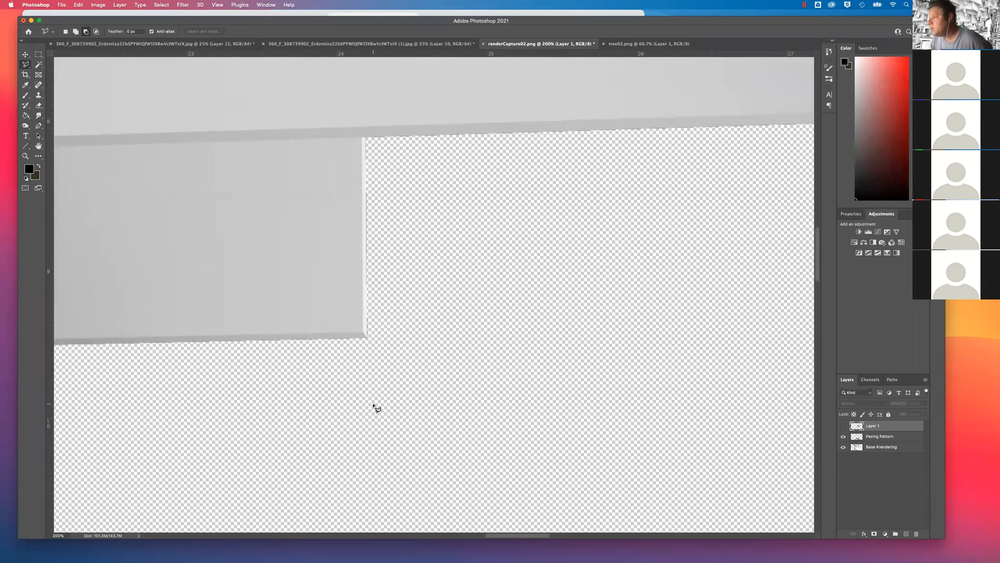
left_click(367, 339)
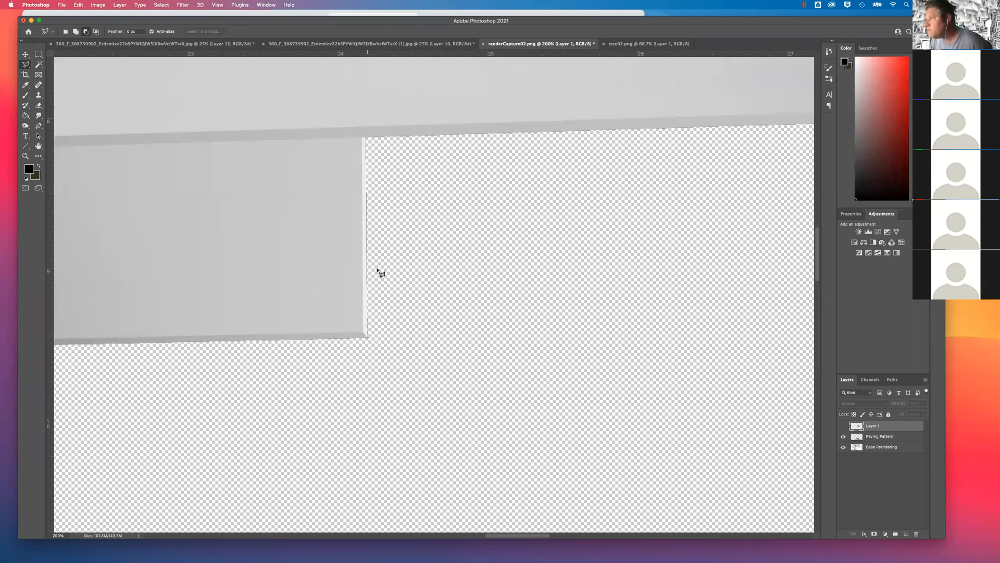
left_click(366, 139)
Continue the lasso outline along the main beam's underside, up its slanted end, and around the hanging column's lower corners
left_click_drag(603, 146, 272, 191)
mouse_move(535, 192)
left_mouse_down()
mouse_move(344, 251)
mouse_move(339, 267)
left_mouse_up()
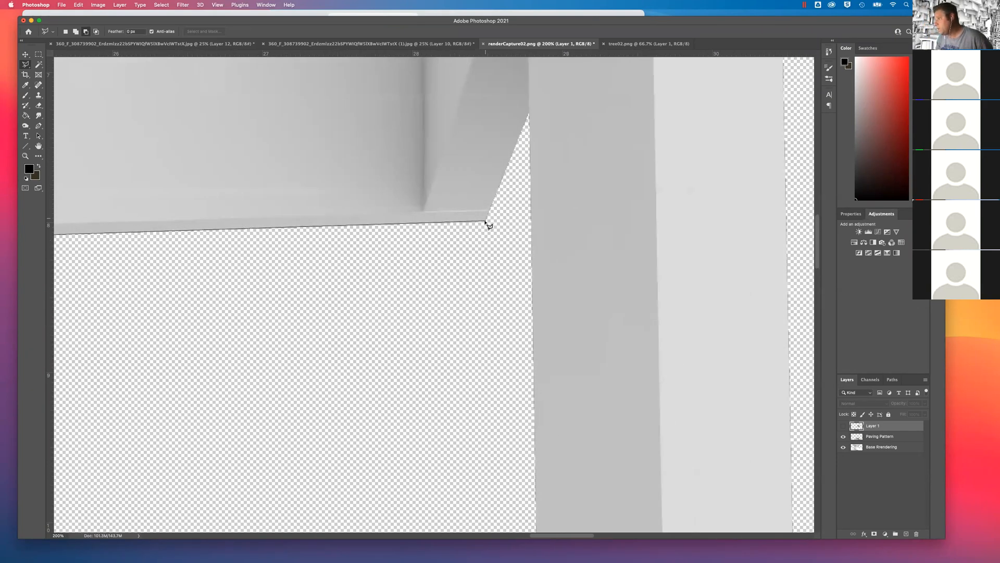
left_click(485, 221)
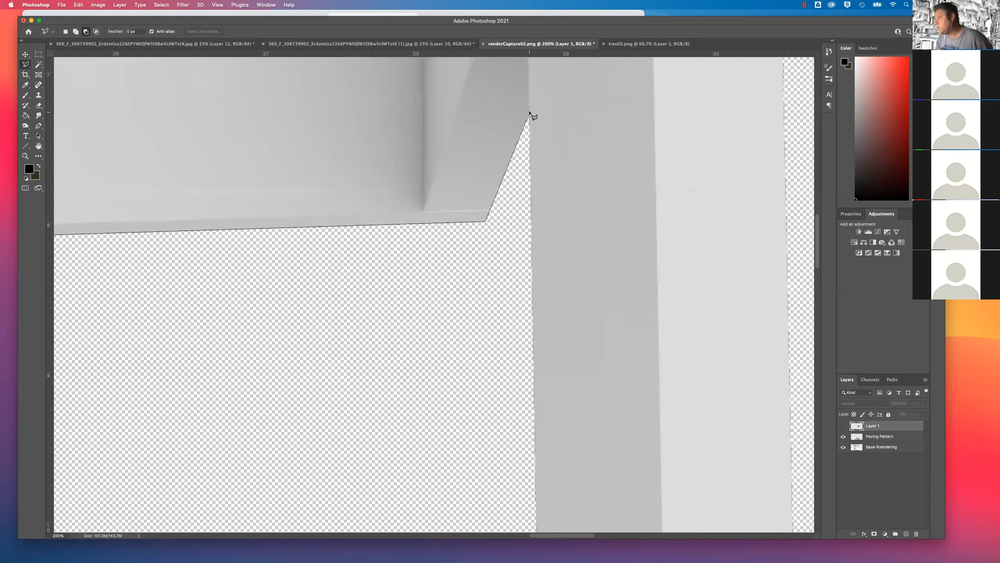
left_click(529, 112)
left_click_drag(521, 322, 464, 108)
left_click_drag(463, 376, 457, 188)
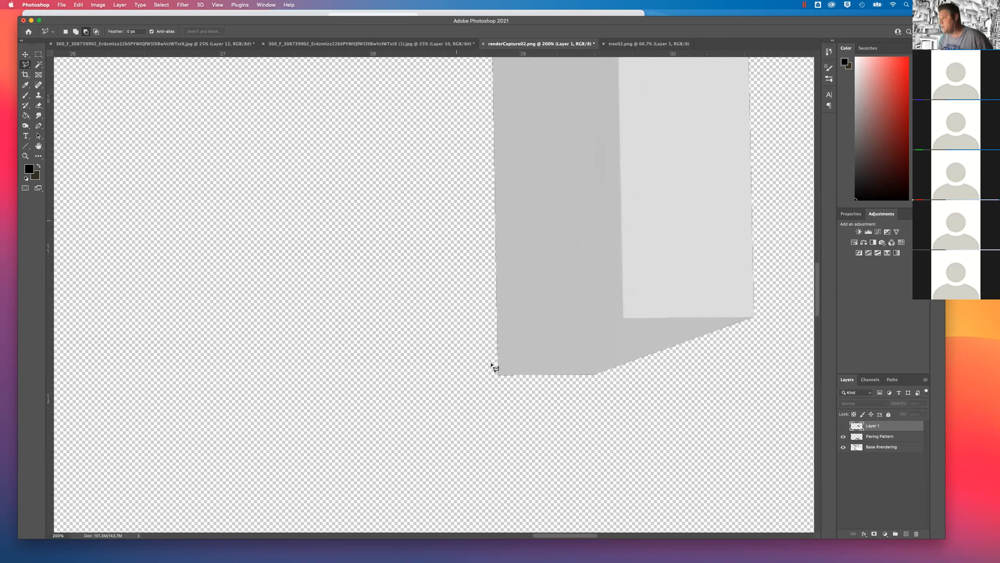
left_click(498, 374)
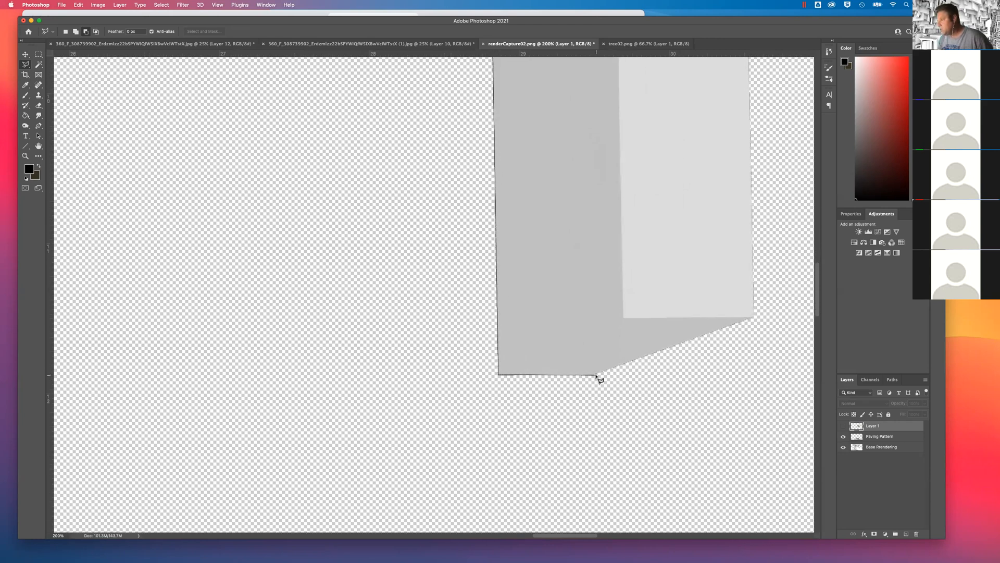
left_click(596, 375)
Extend the lasso outline up the hanging column's outer edge to where it meets the upper beam's underside
mouse_move(746, 278)
left_mouse_down()
mouse_move(558, 439)
mouse_move(553, 416)
left_mouse_up()
mouse_move(544, 265)
left_mouse_down()
mouse_move(502, 216)
mouse_move(482, 297)
left_mouse_up()
left_click_drag(473, 213, 459, 423)
left_click_drag(444, 251, 442, 374)
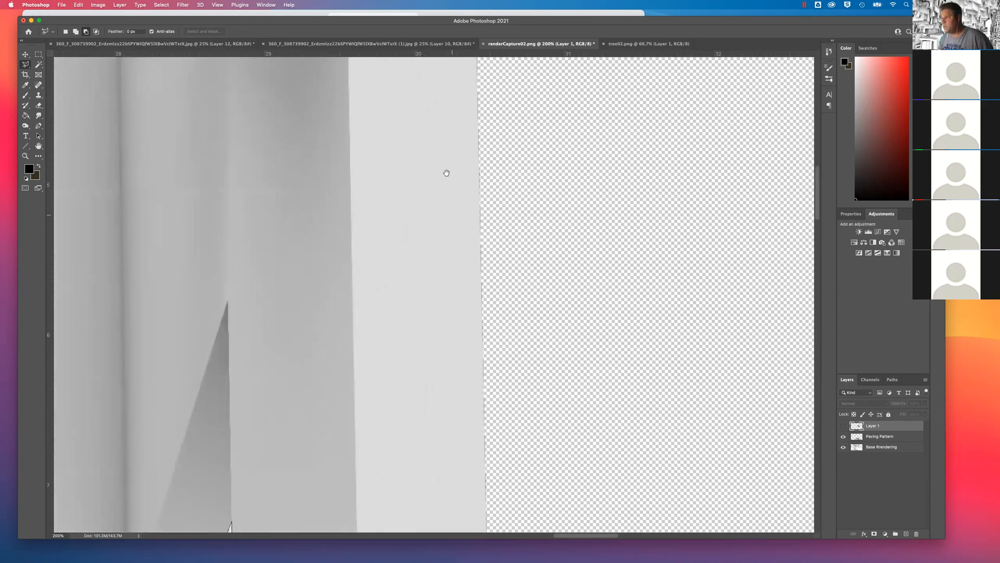
left_click_drag(446, 174, 438, 310)
left_click_drag(430, 202, 425, 374)
left_click_drag(427, 303, 423, 430)
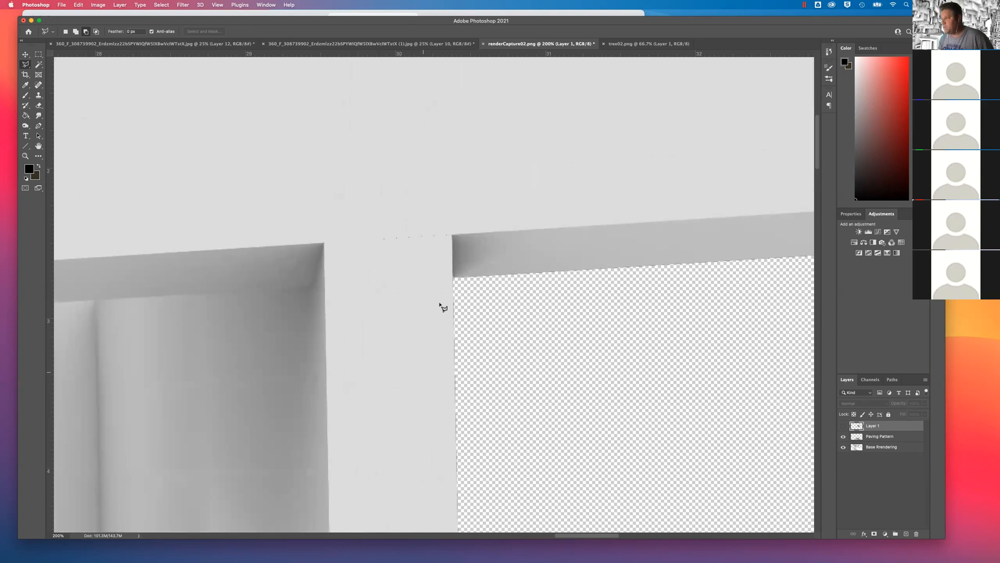
left_click(454, 279)
Extend the lasso outline along the upper beam's underside, around its end corners, and up the slanted edge of the piece behind it
left_click_drag(621, 261, 312, 287)
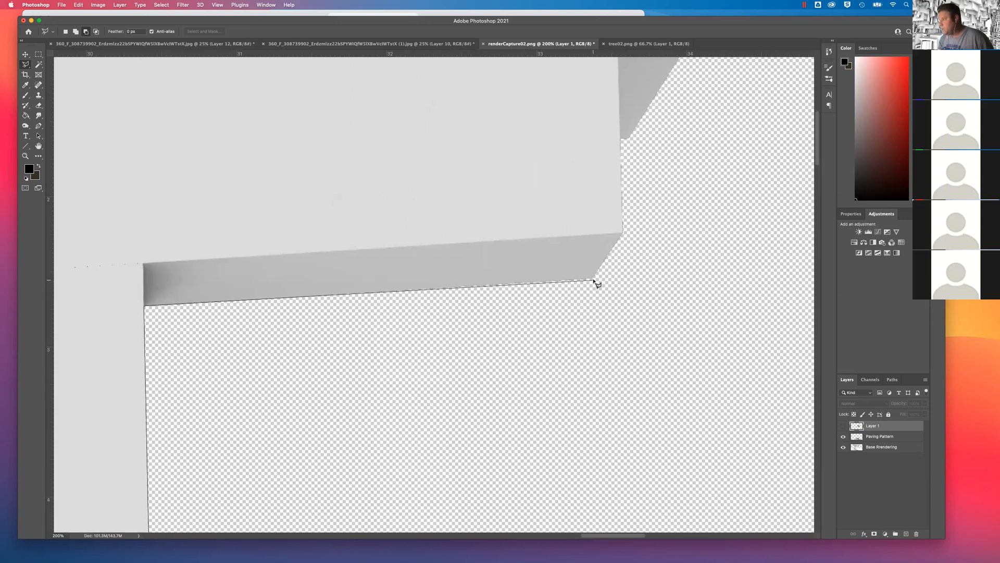
left_click(593, 279)
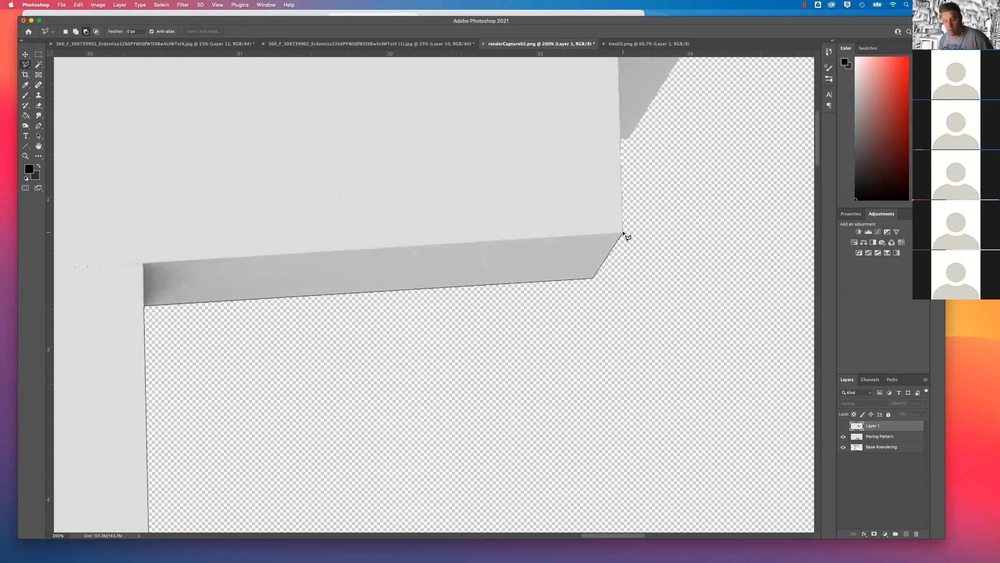
left_click(622, 233)
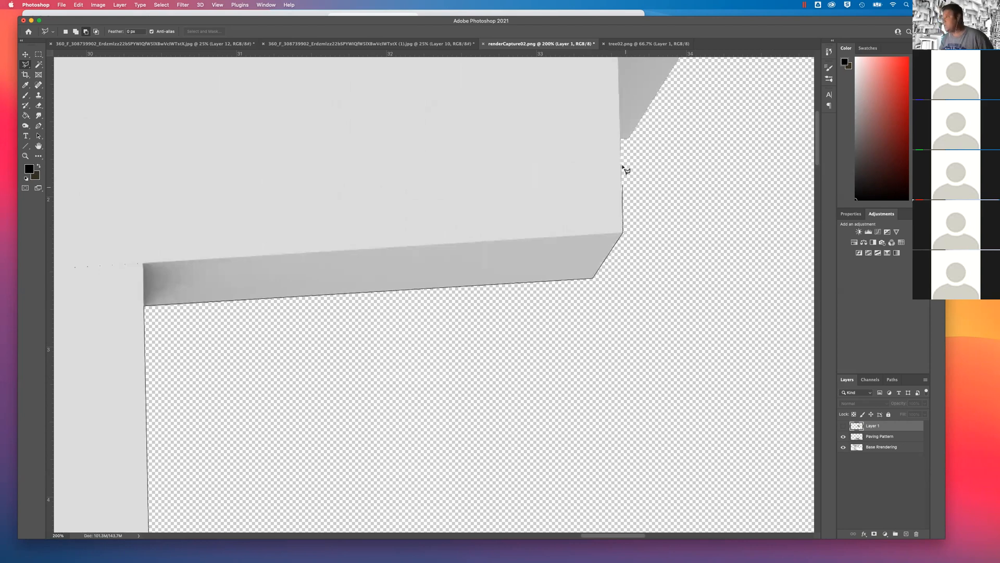
left_click(627, 139)
left_click(675, 65)
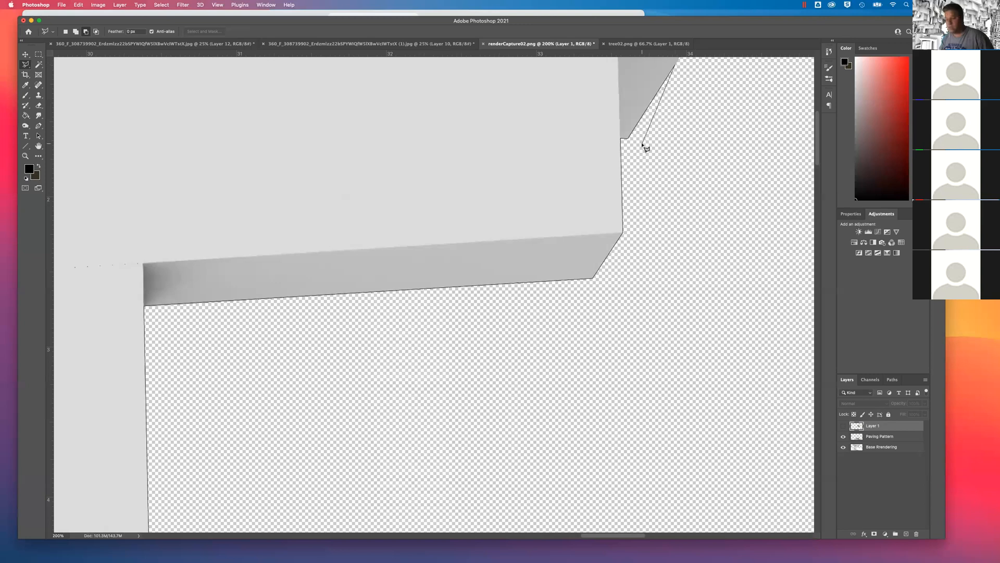
Close the lasso outline across the upper beam and back through the building to the rear lower beam's corner
scroll(643, 140, "down", 2)
scroll(646, 149, "down", 2)
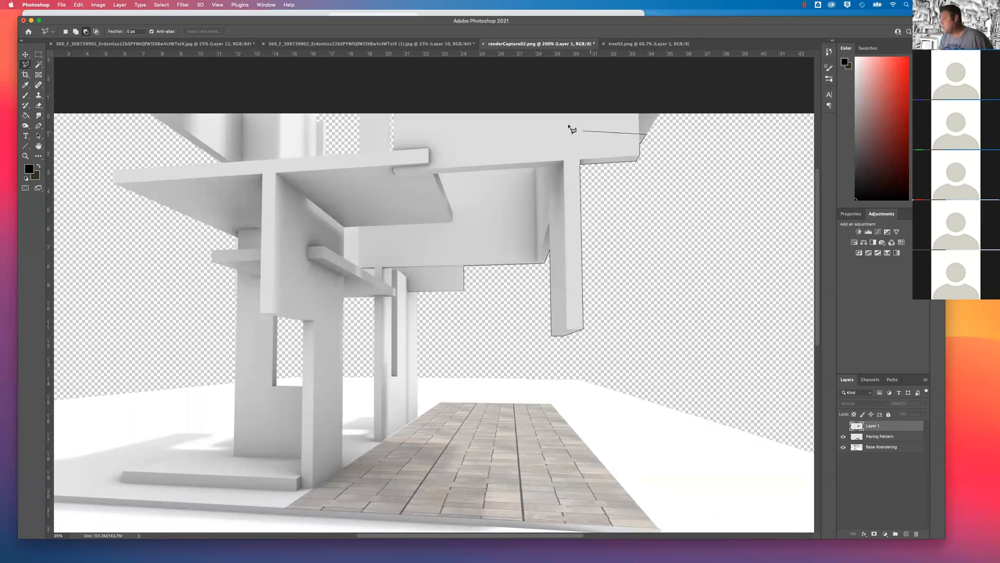
left_click(397, 142)
left_click(436, 290)
left_click(464, 291)
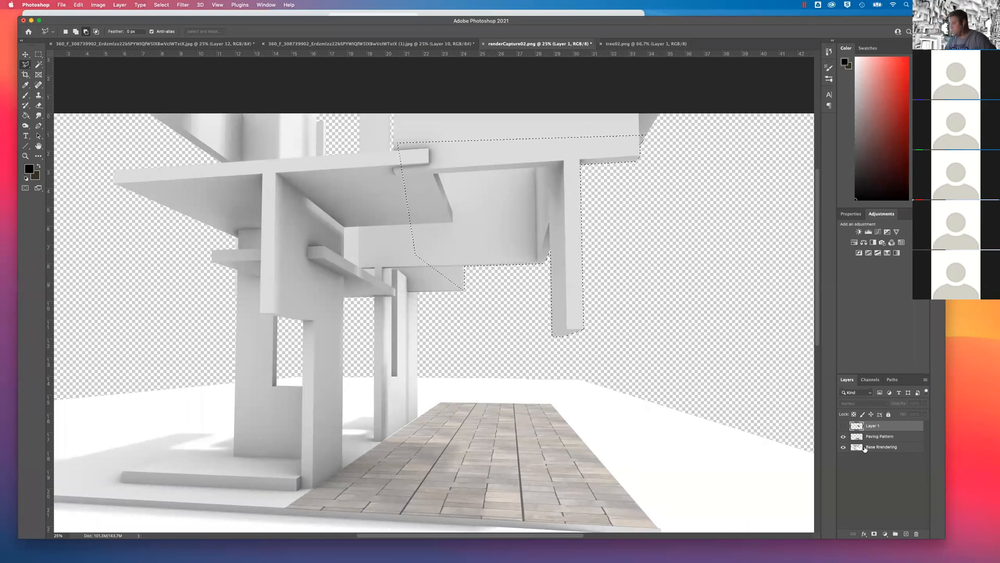
Show the tree layer, delete the foliage inside the selection, and deselect
left_click(844, 426)
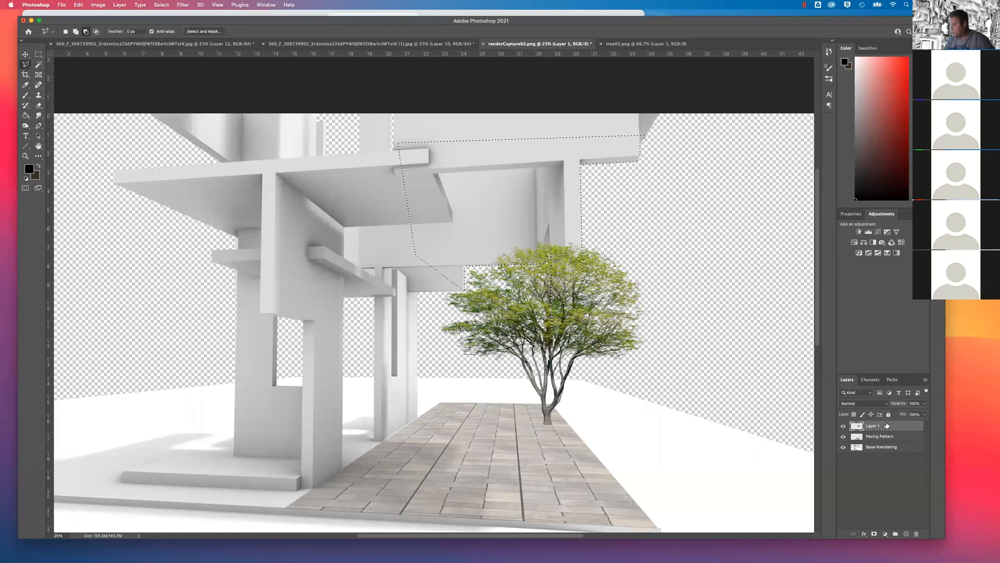
key("Delete")
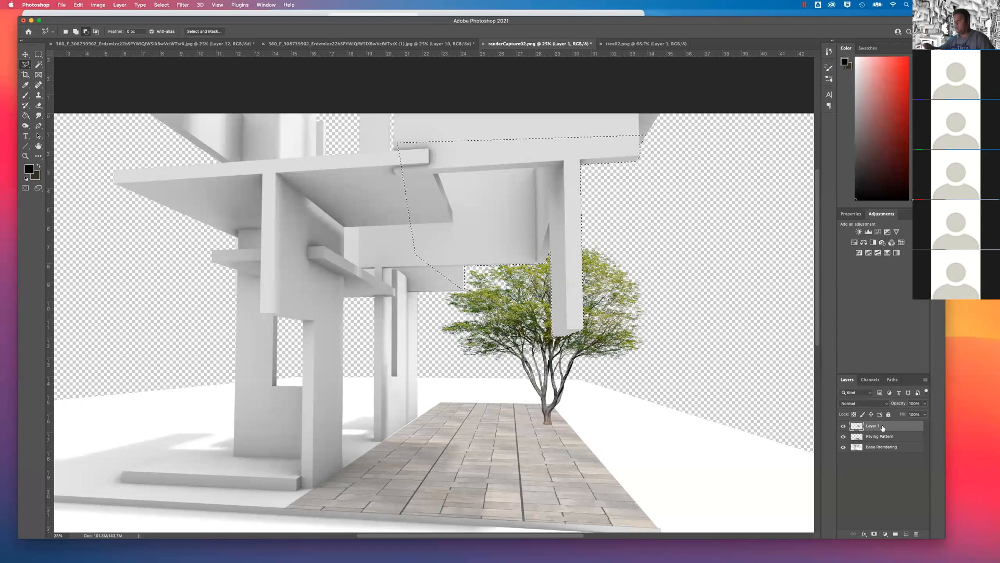
left_click(38, 54)
left_click(102, 143)
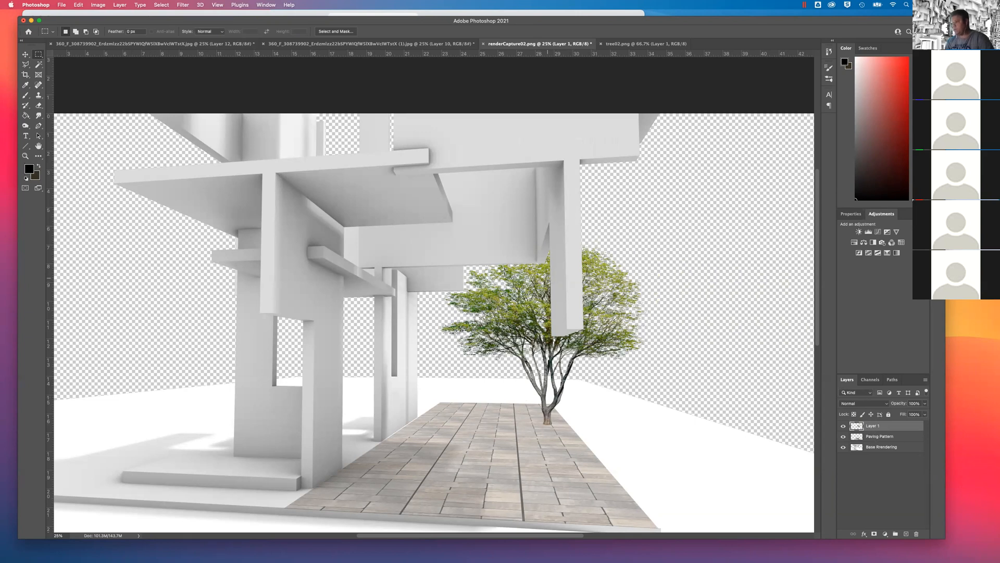
Darken the tree layer with a Brightness/Contrast adjustment of brightness -68 and contrast 0
left_click(98, 6)
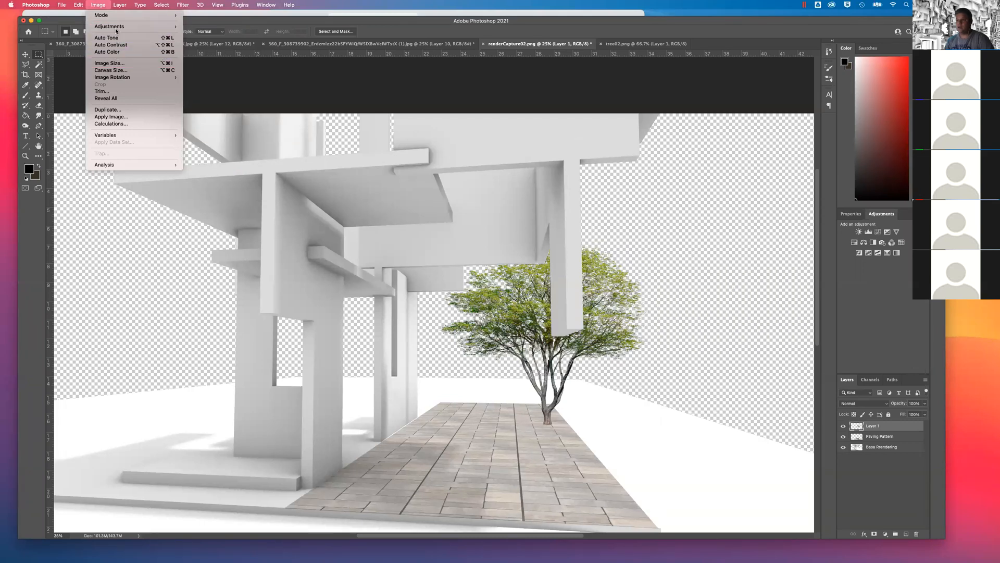
mouse_move(156, 26)
left_click(78, 4)
left_click(78, 5)
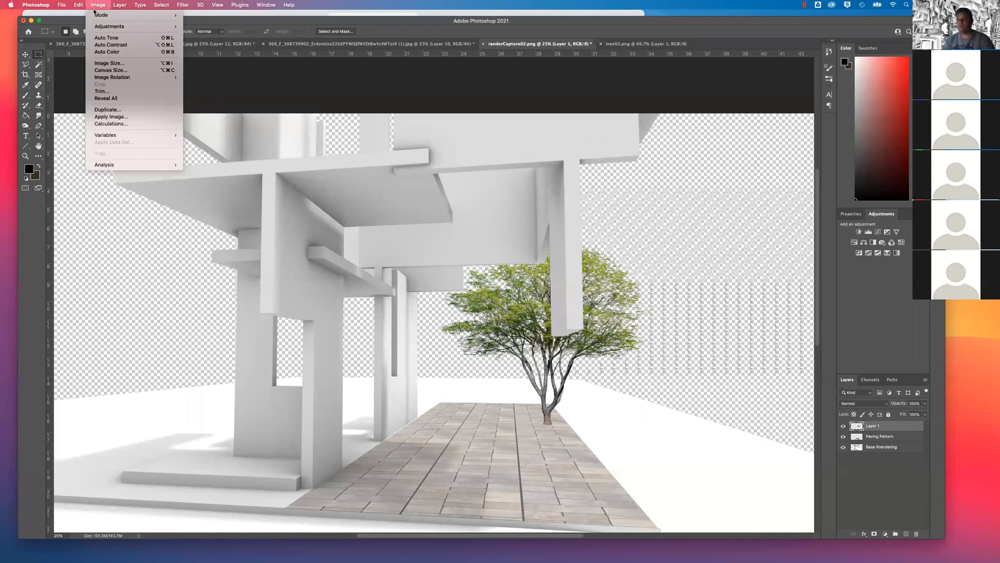
mouse_move(102, 6)
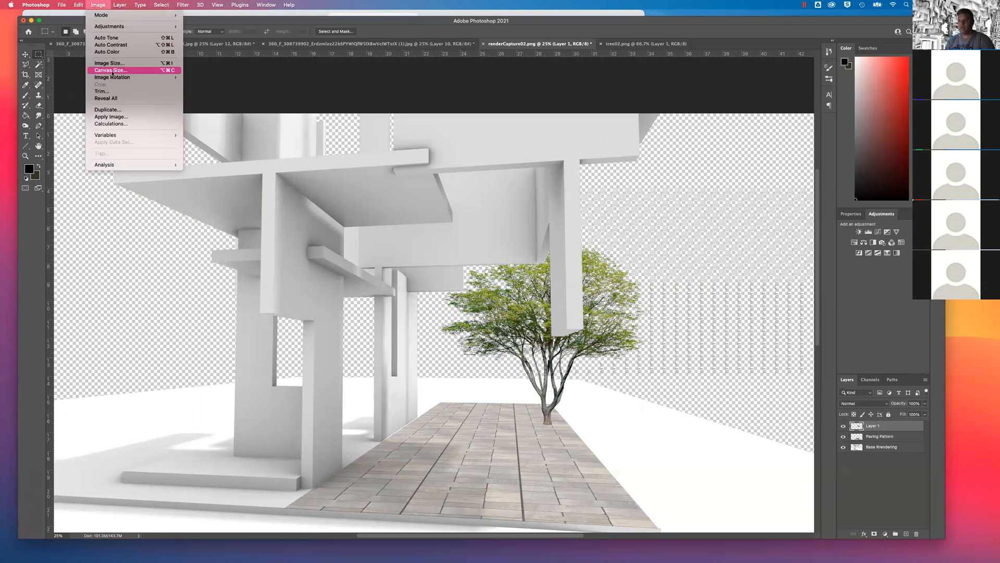
mouse_move(113, 29)
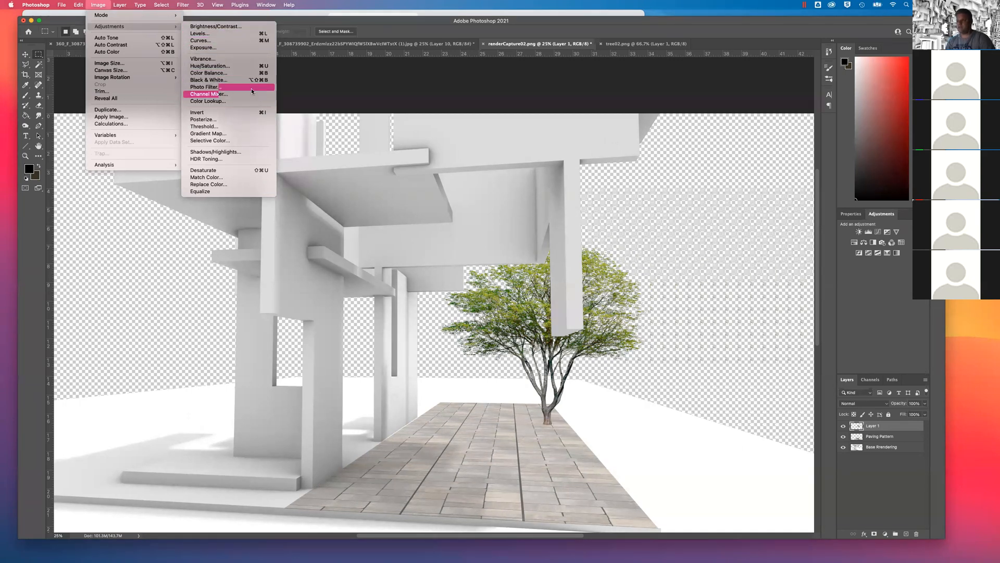
left_click(233, 27)
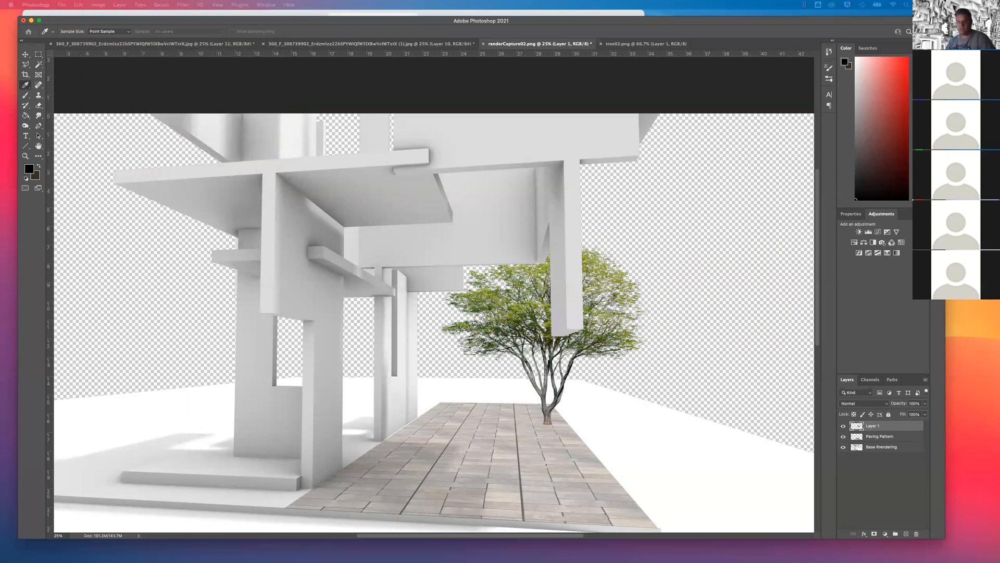
left_click_drag(469, 144, 439, 165)
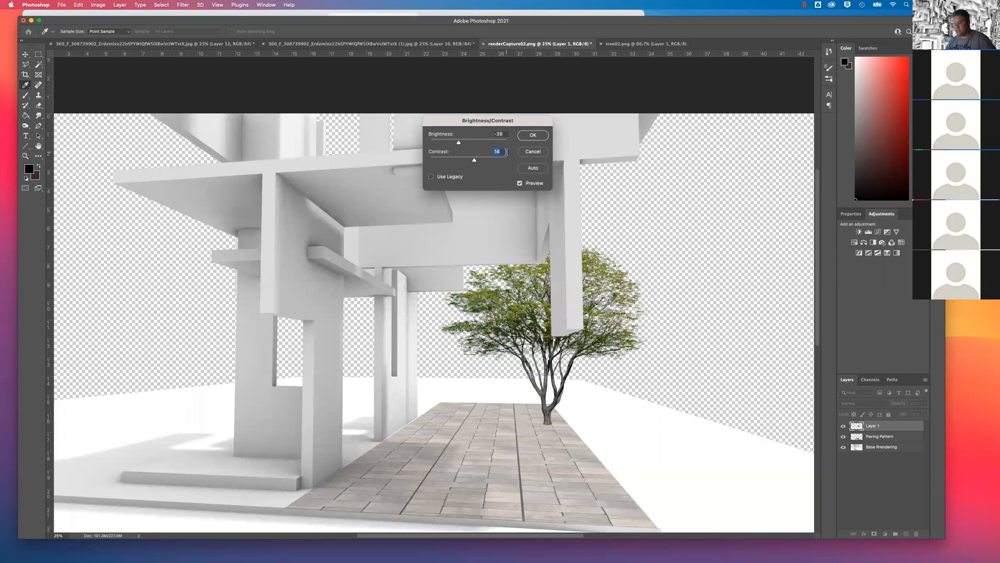
type("0")
left_click_drag(458, 145, 451, 145)
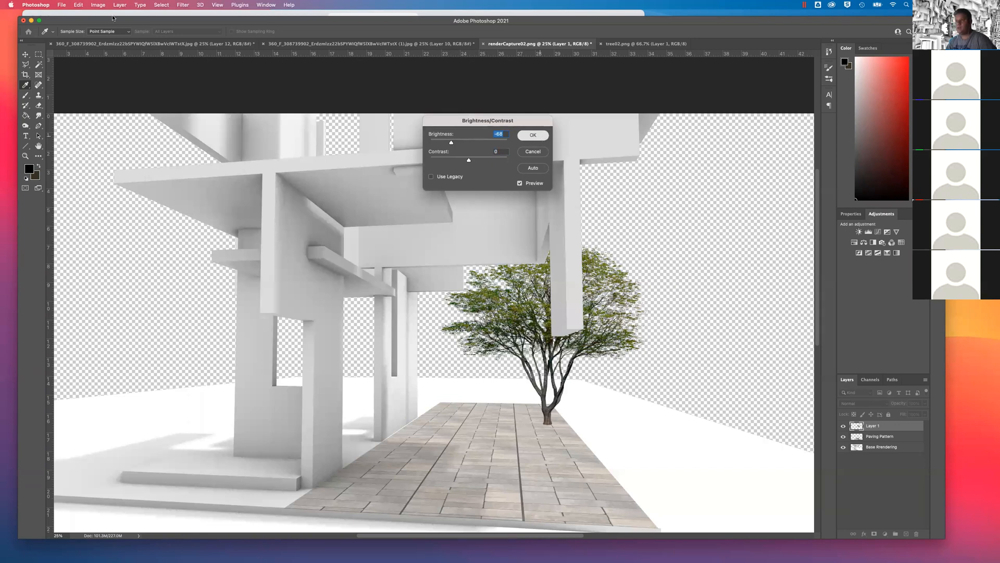
left_click(533, 135)
Open an Exposure adjustment on the tree layer, try an exposure of -2.60, and reset the exposure to 0
left_click(98, 4)
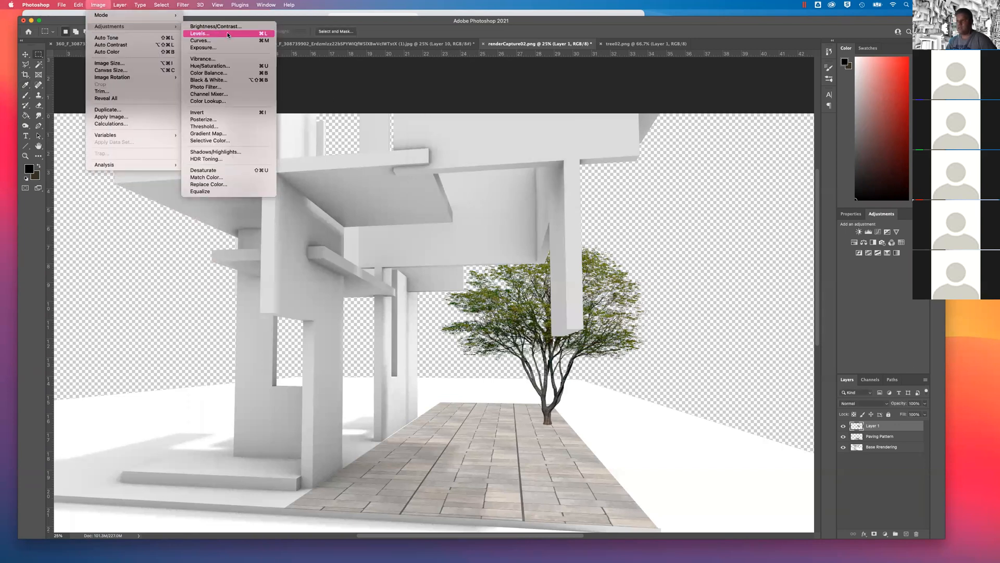
left_click(203, 47)
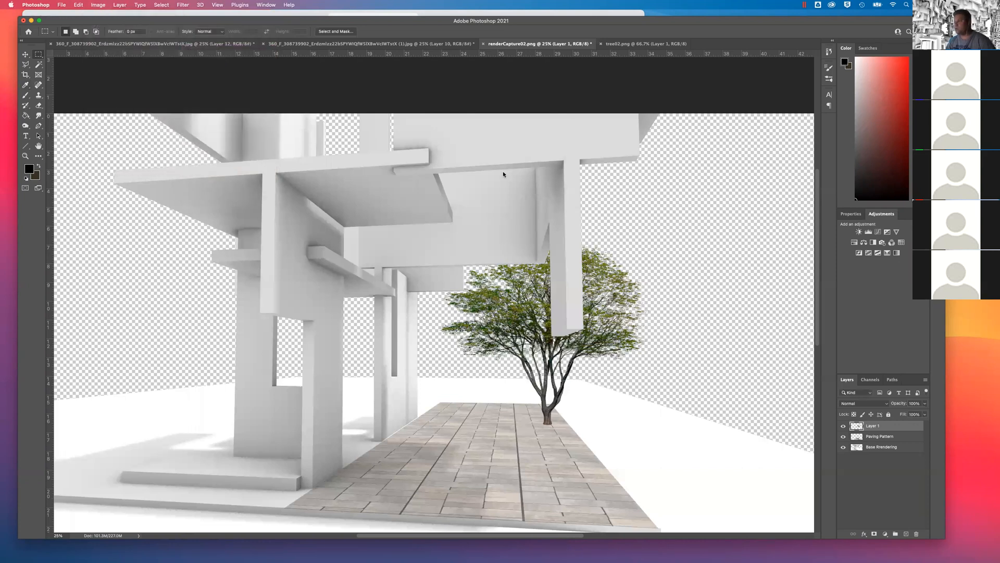
left_click_drag(264, 85, 610, 117)
left_click_drag(561, 156, 530, 159)
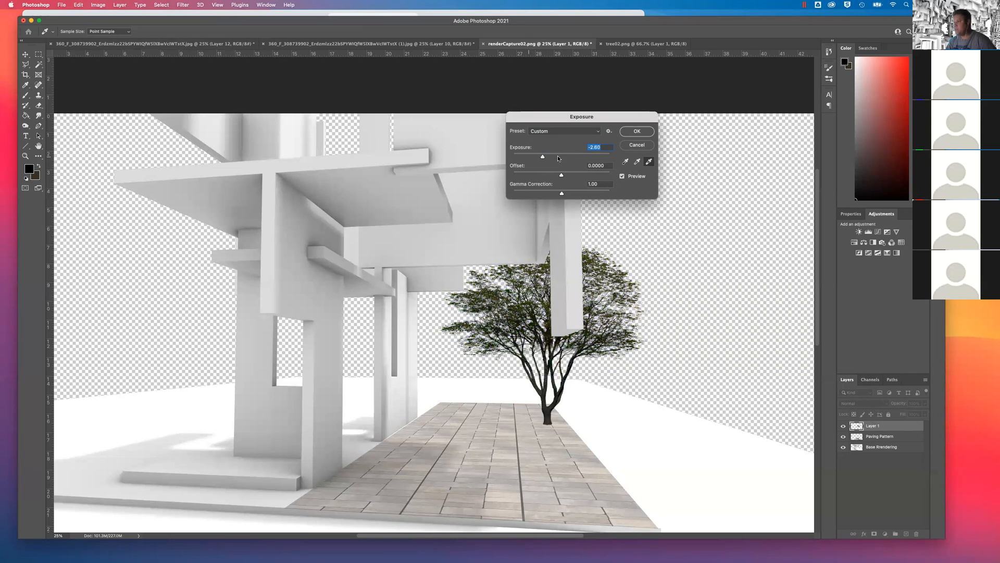
type("0")
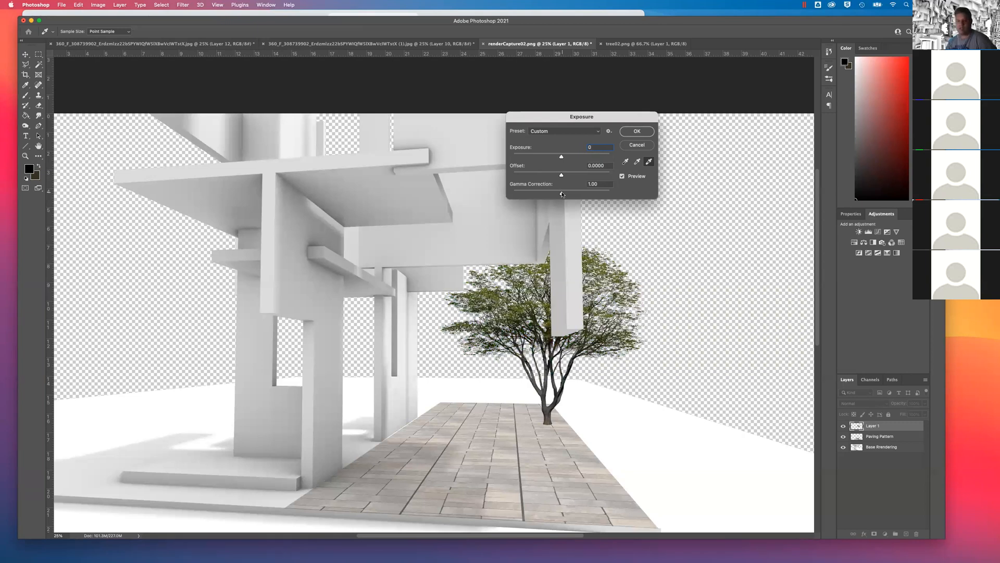
Set the Exposure adjustment's offset to about +0.1423 and gamma correction to 0.95, and apply it to the tree
mouse_move(560, 175)
left_mouse_down()
mouse_move(599, 178)
mouse_move(578, 175)
left_mouse_up()
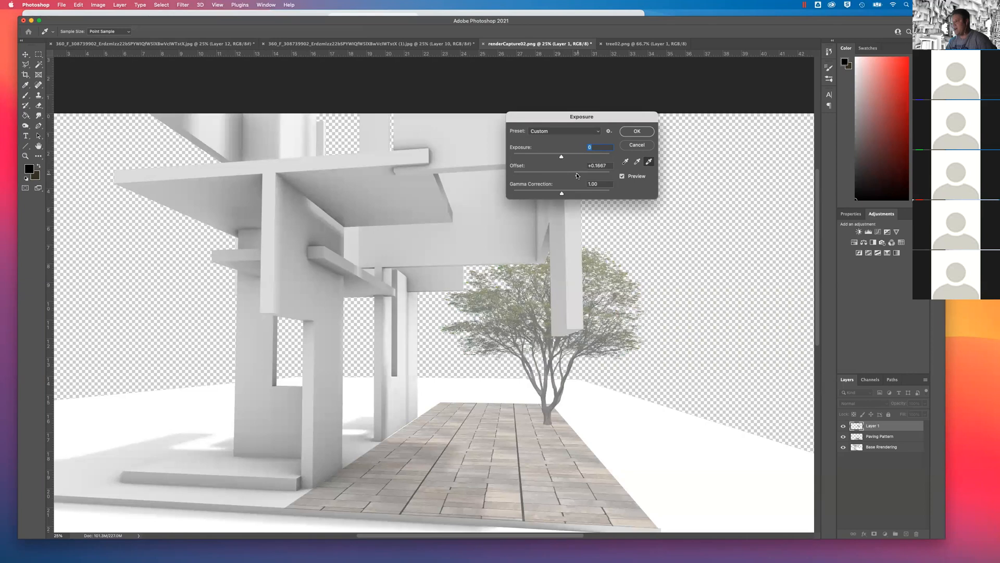
mouse_move(562, 193)
left_mouse_down()
mouse_move(543, 194)
mouse_move(588, 196)
mouse_move(569, 194)
left_mouse_up()
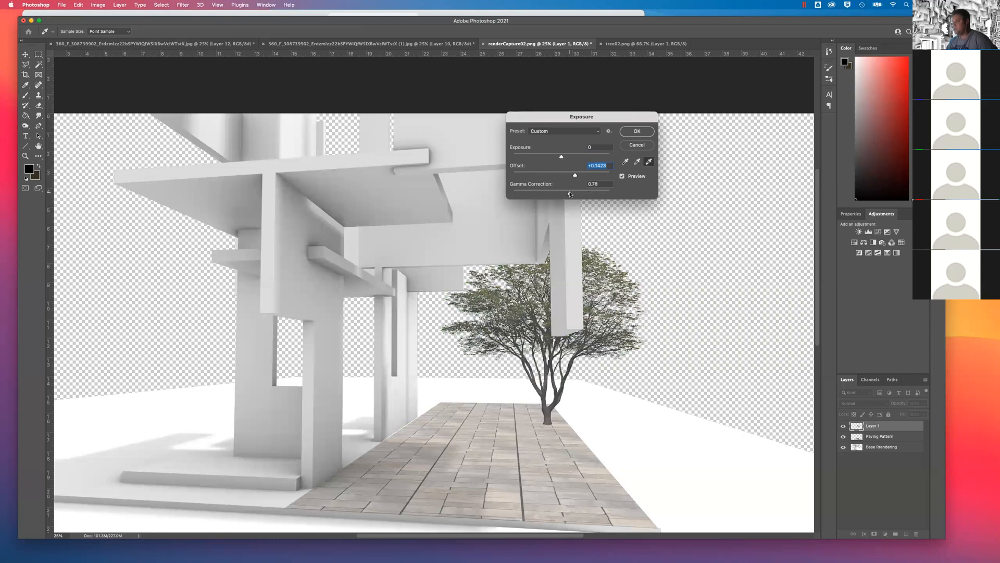
key("Tab")
type("0")
key("Return")
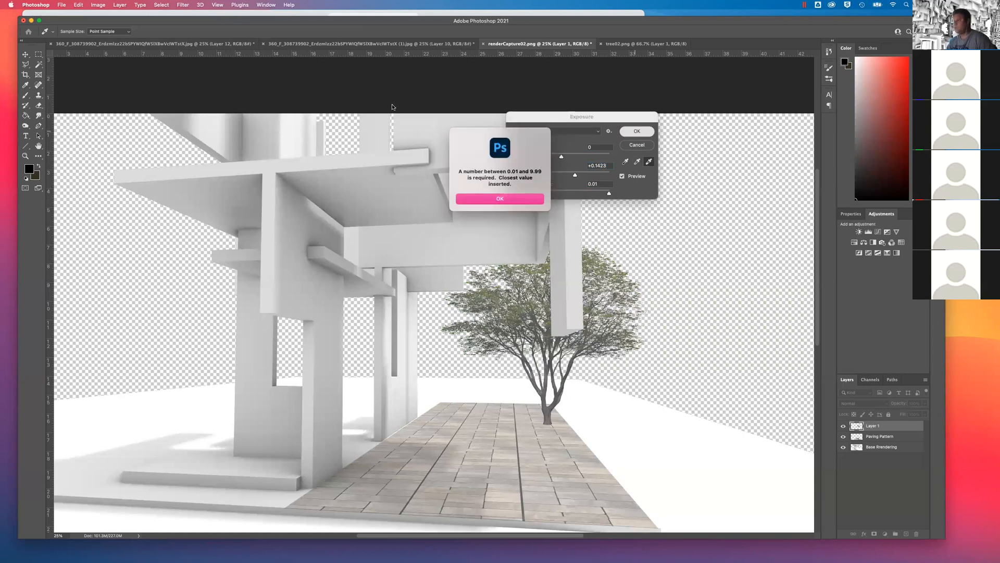
left_click(508, 200)
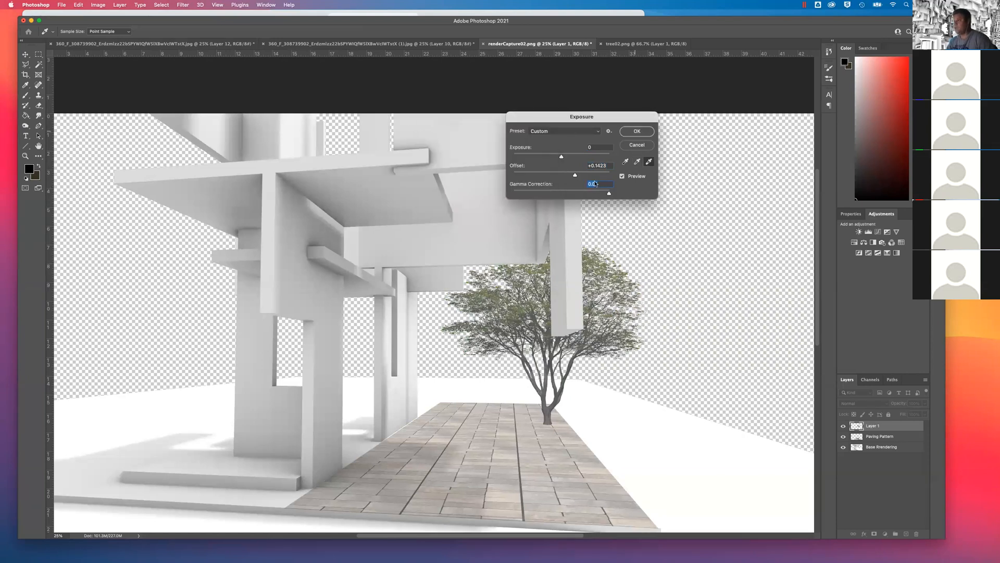
left_click_drag(564, 193, 563, 193)
left_click(636, 130)
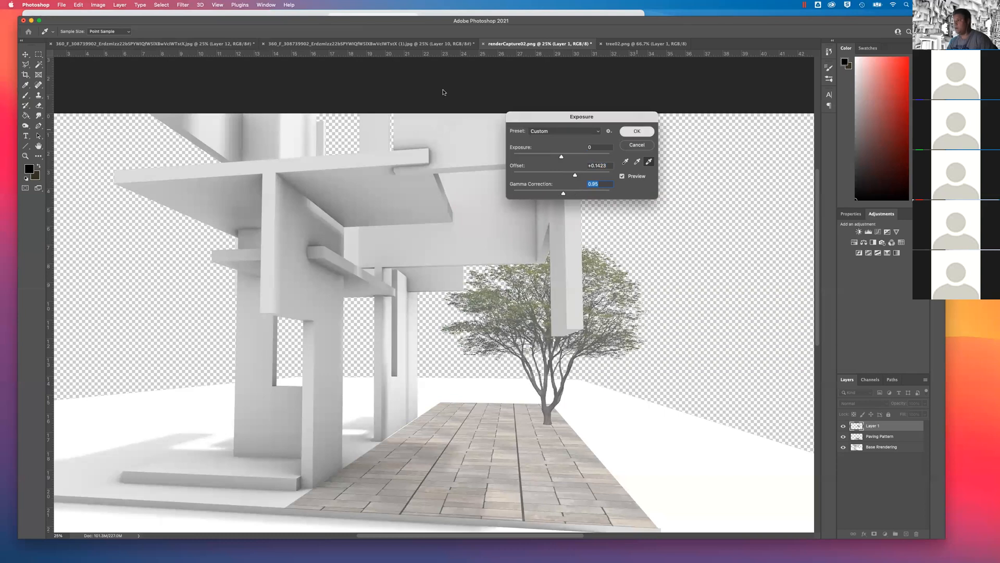
Desaturate the tree layer with a Hue/Saturation adjustment, setting saturation to -44
left_click(98, 5)
mouse_move(125, 26)
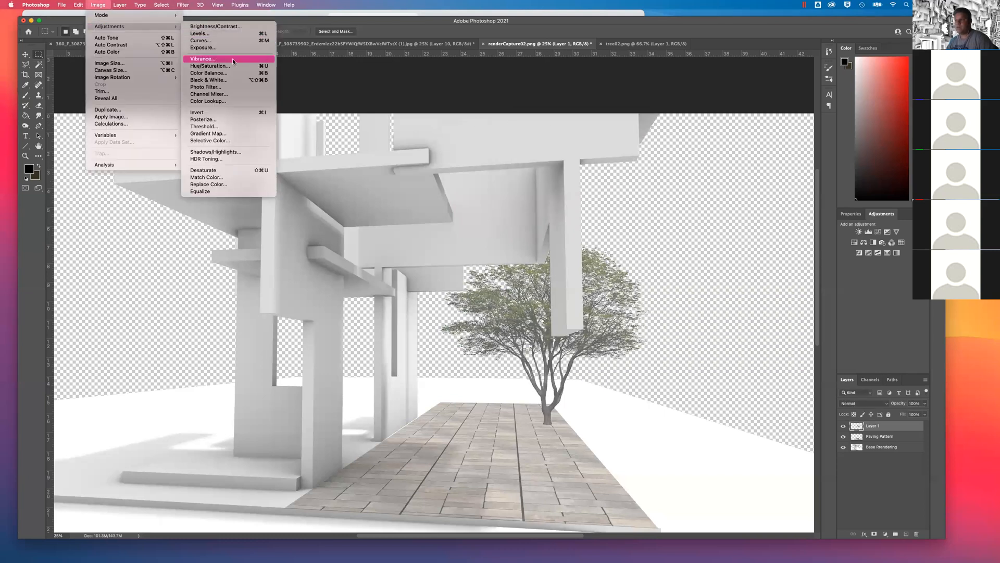
left_click(215, 66)
left_click_drag(642, 146, 627, 146)
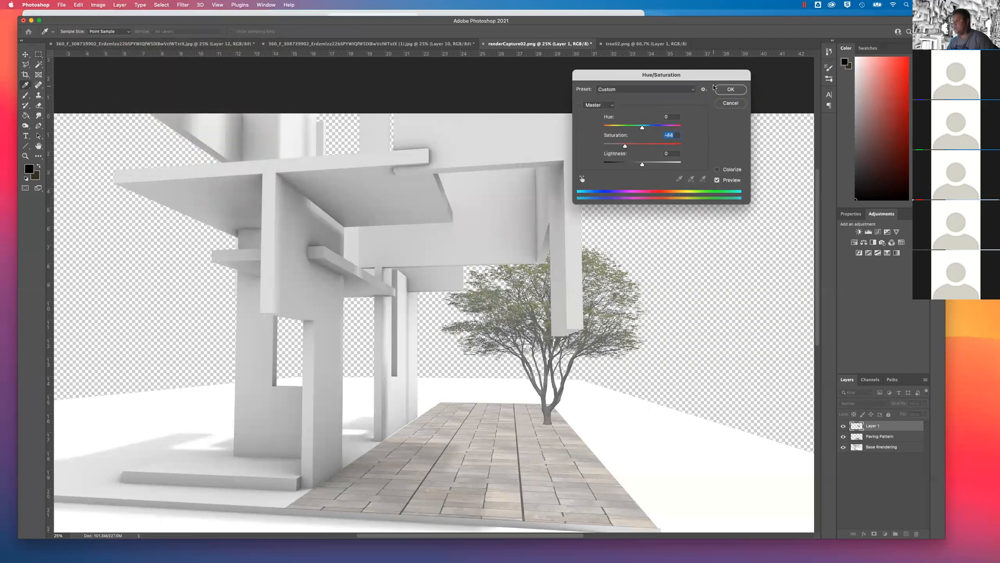
left_click(728, 92)
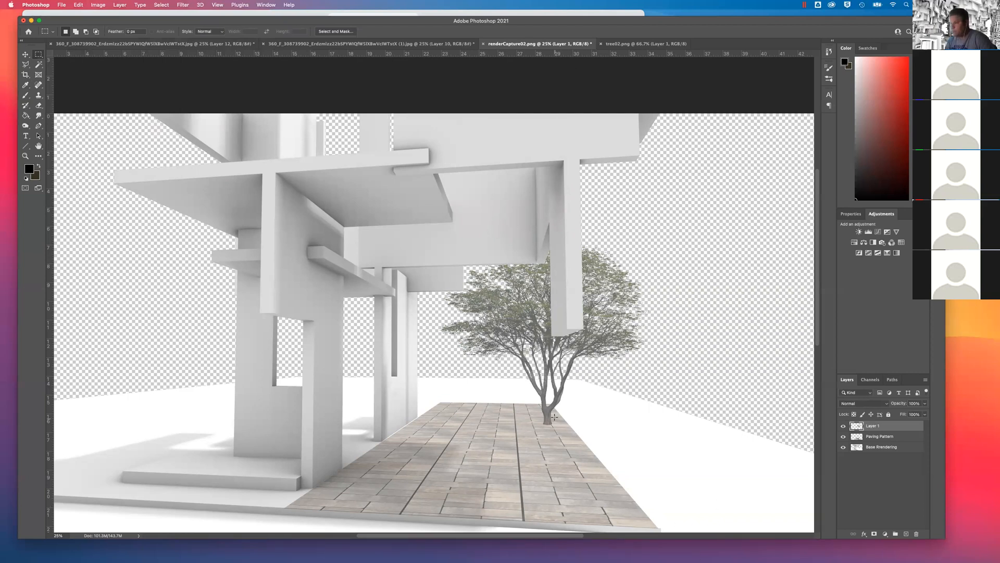
Darken a horizontal band across the far end of the Paving Pattern layer near the tree using the Burn tool
left_click(855, 437)
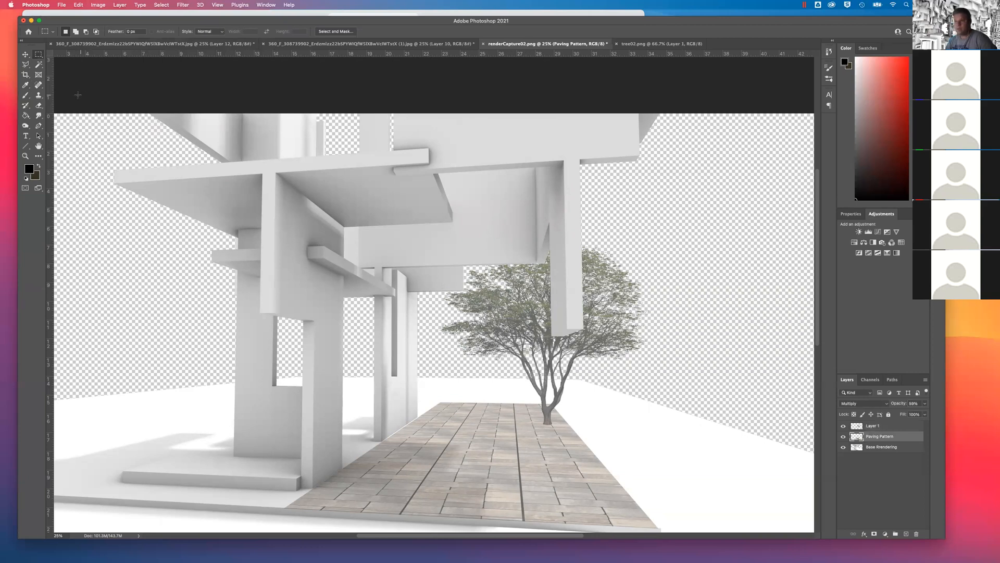
left_click_drag(25, 127, 50, 131)
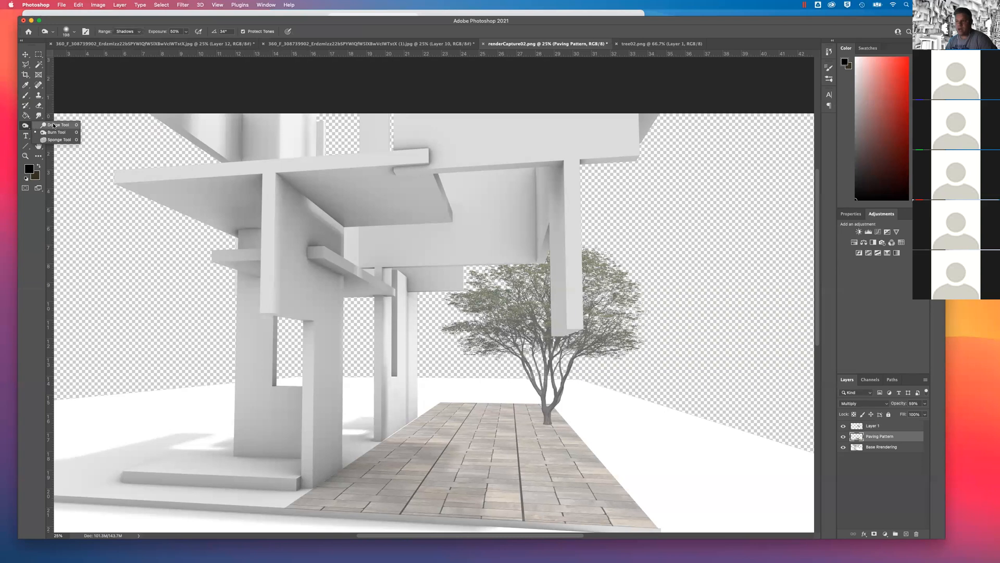
left_click(27, 126)
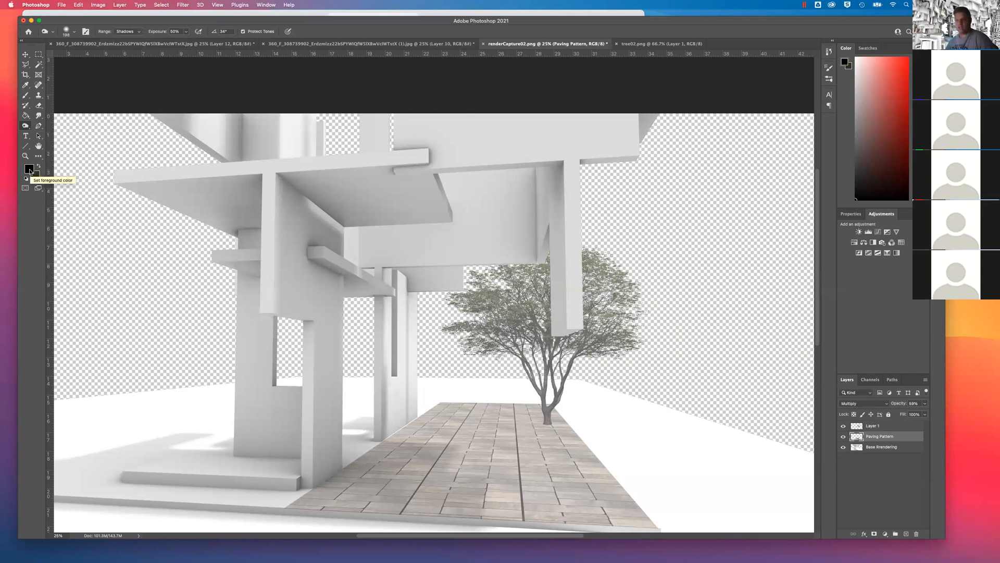
right_click(25, 125)
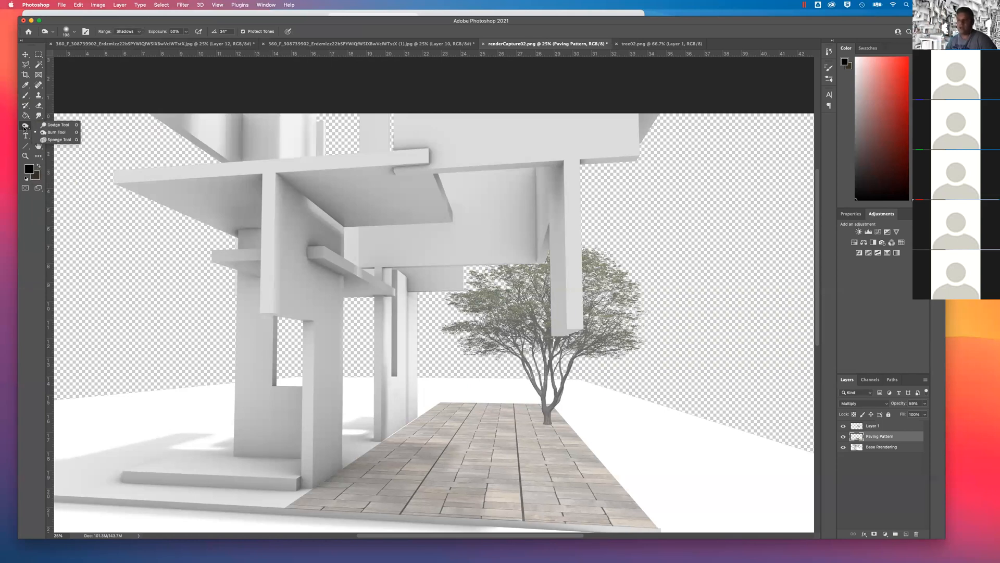
left_click(53, 134)
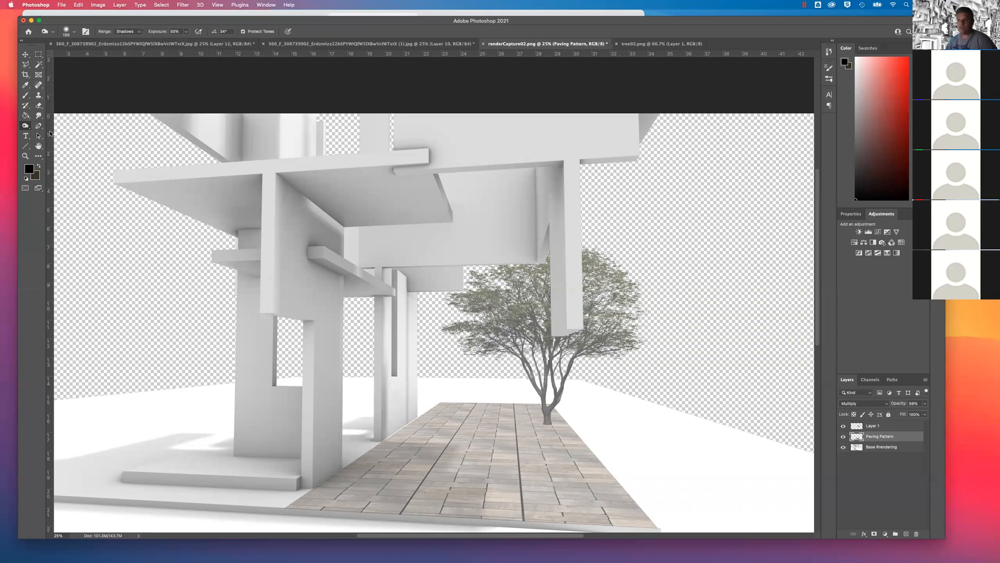
right_click(25, 126)
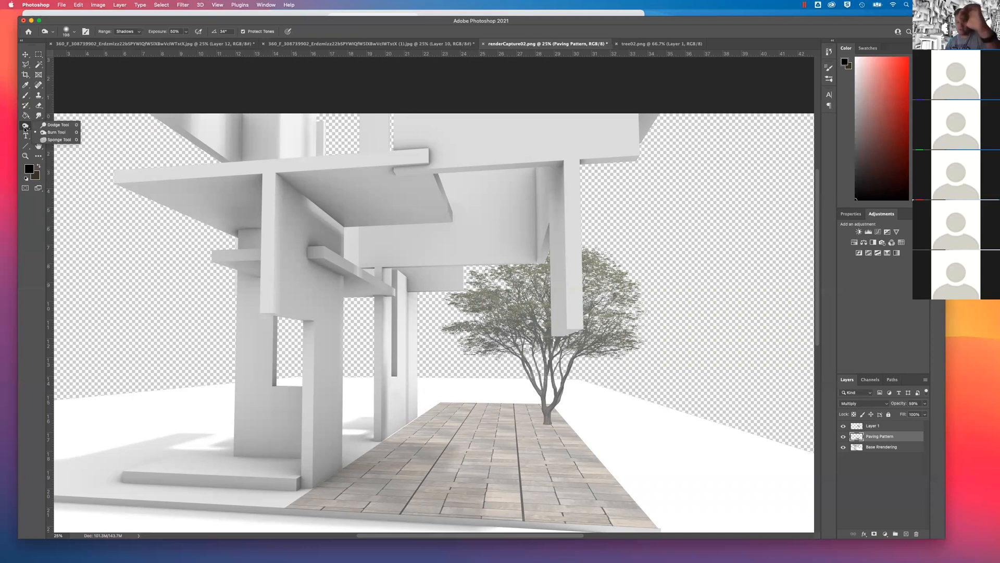
left_click(51, 132)
left_click(55, 34)
left_click(54, 33)
mouse_move(497, 431)
left_mouse_down()
mouse_move(449, 428)
mouse_move(503, 428)
mouse_move(448, 427)
mouse_move(514, 429)
mouse_move(423, 430)
mouse_move(539, 428)
mouse_move(439, 425)
left_mouse_up()
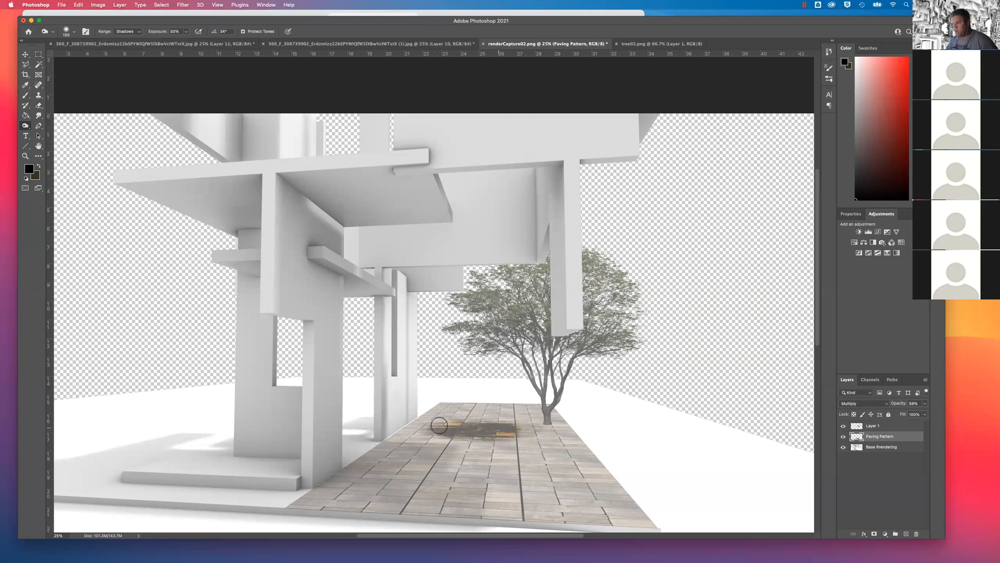
Undo the Burn tool strokes on the Paving Pattern layer near the tree
key("super+z")
key("super+z")
key("super+z")
key("super+z")
key("super+z")
key("super+z")
key("super+z")
key("super+z")
key("super+z")
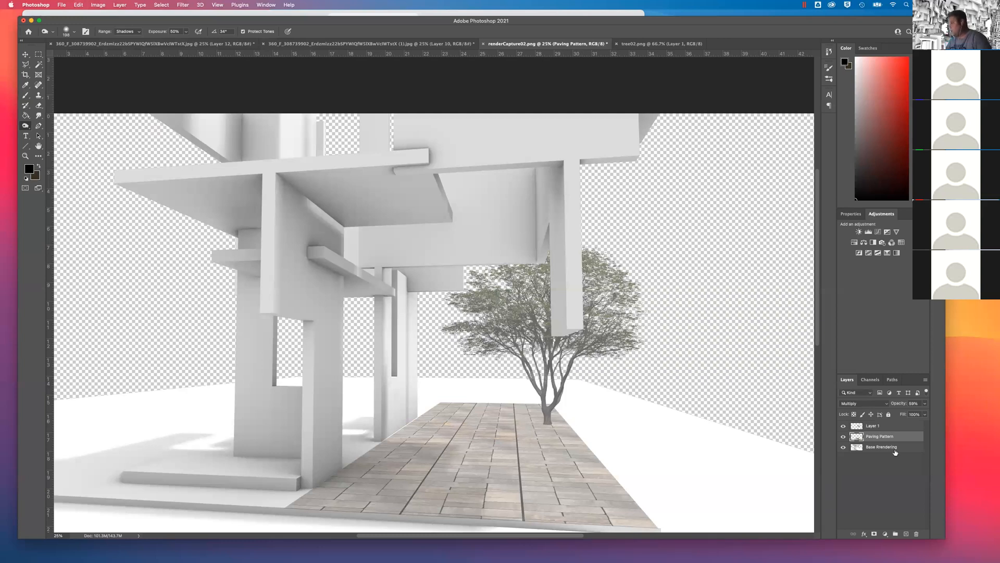
Keep black as the foreground colour and add a new layer named shadows above the tree layer
left_click(29, 170)
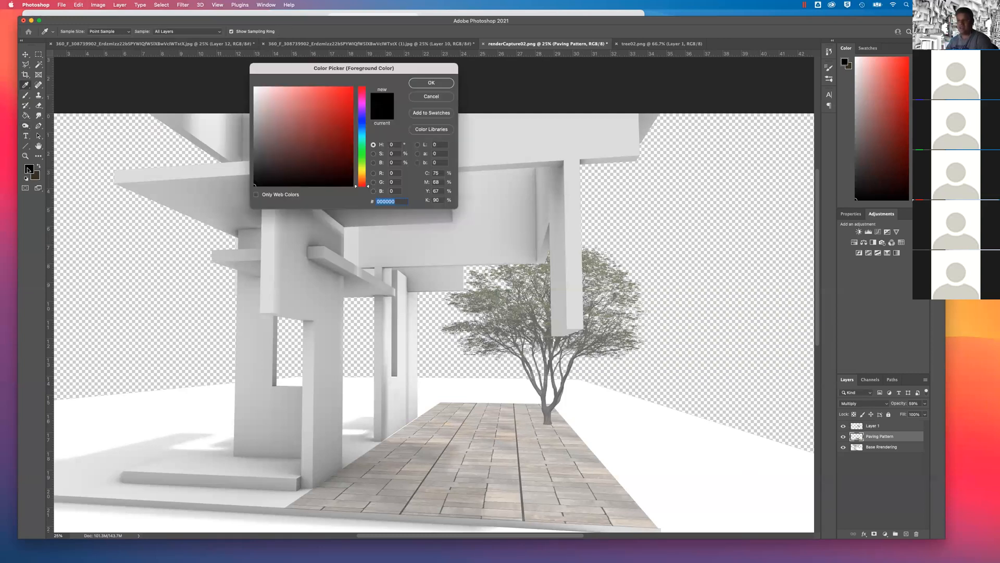
left_click(441, 84)
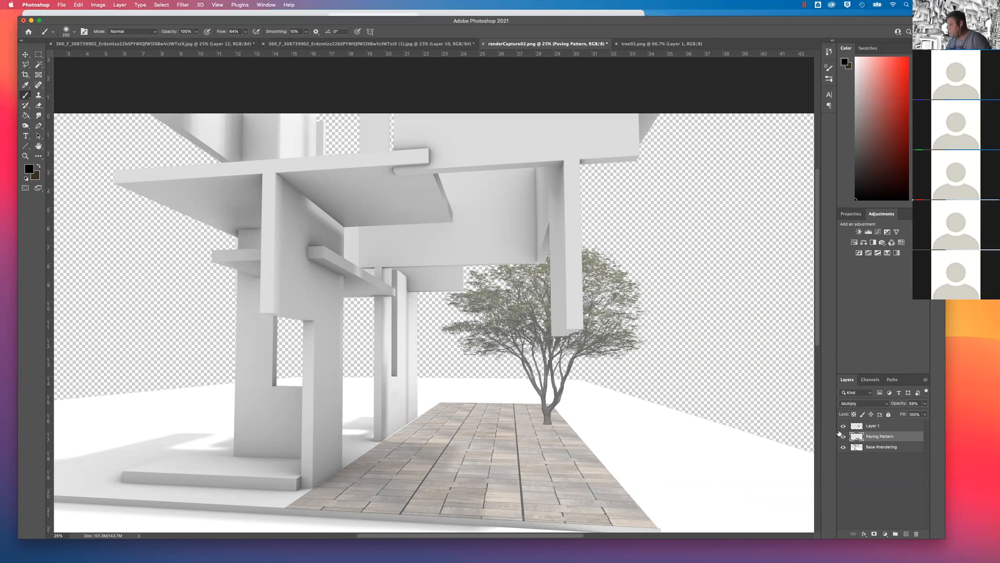
left_click(878, 428)
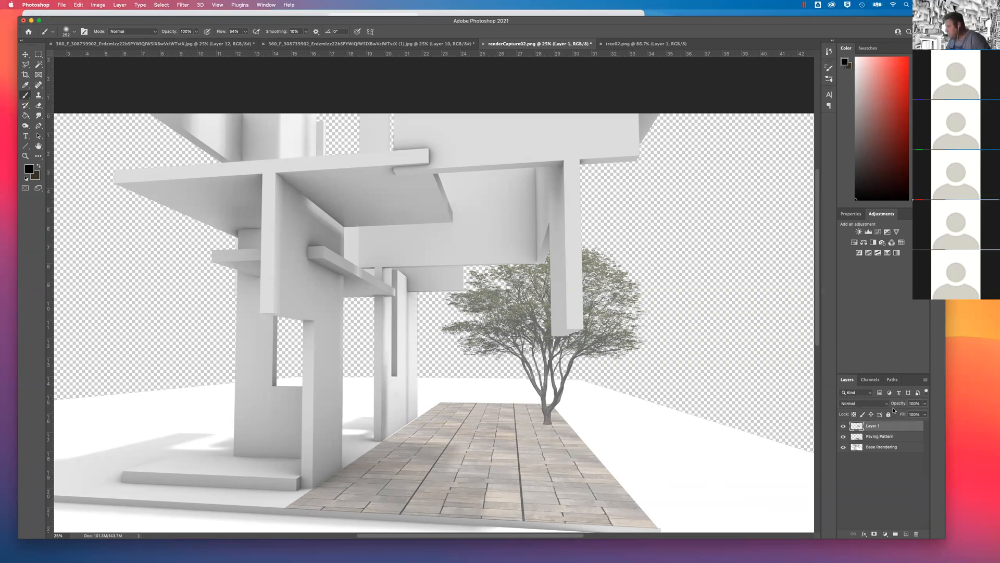
left_click(907, 535)
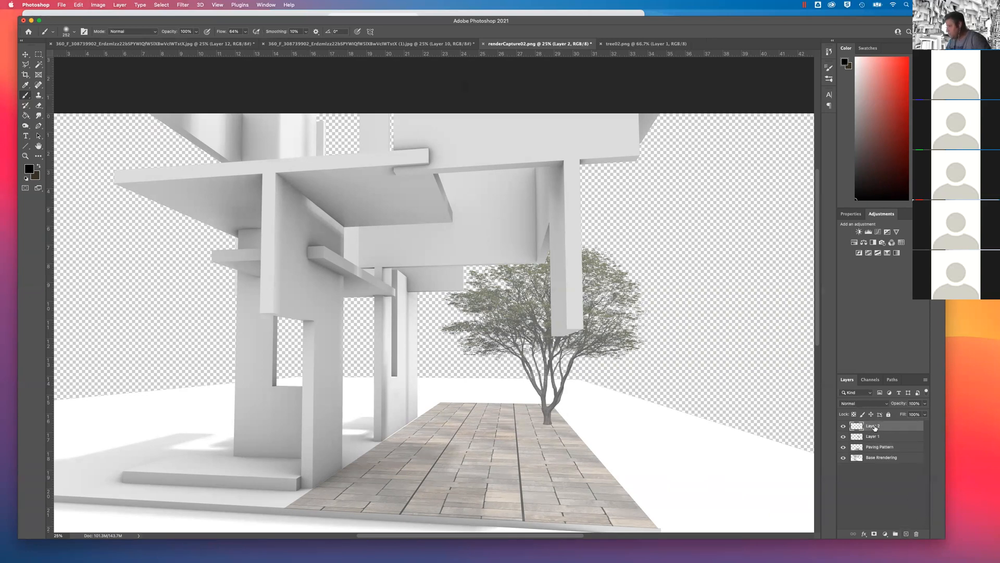
type("shadows")
key("Return")
Brush a soft black shadow on the paving at the tree's base and lower the shadows layer's opacity to 39%
mouse_move(545, 436)
left_mouse_down()
mouse_move(520, 427)
mouse_move(572, 426)
mouse_move(497, 429)
mouse_move(560, 436)
left_mouse_up()
left_click(926, 403)
left_click_drag(919, 414, 903, 414)
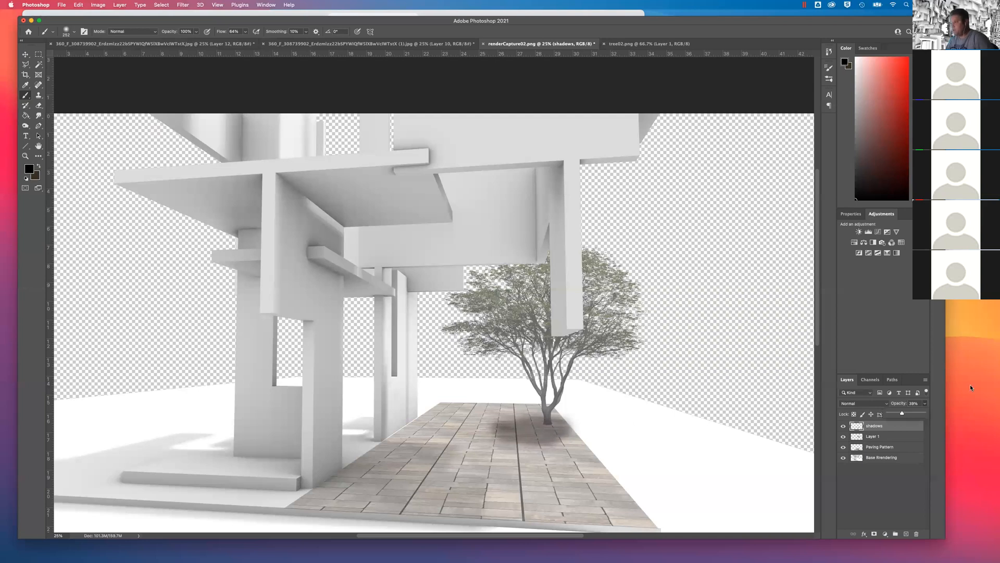
Delete the shadows layer, then add another blank layer and discard it
left_click(918, 535)
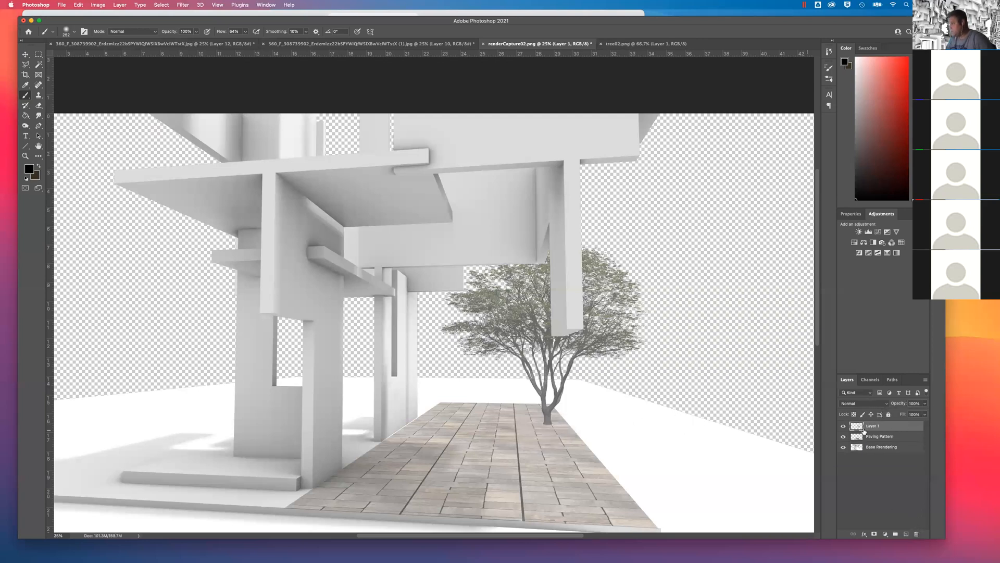
left_click(905, 534)
left_click(916, 535)
Rename the tree's layer, Layer 1, as Tree
double_click(873, 426)
type("GTr")
key("BackSpace")
key("BackSpace")
key("BackSpace")
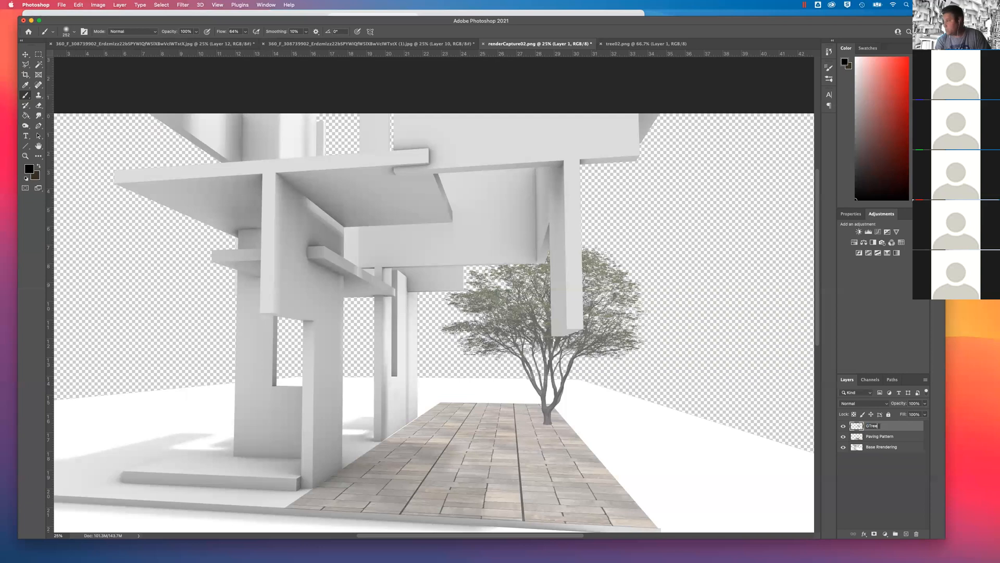
type("Tree")
key("Return")
Duplicate the Tree layer within renderCapture02.png under the name Tree Shadow
right_click(876, 428)
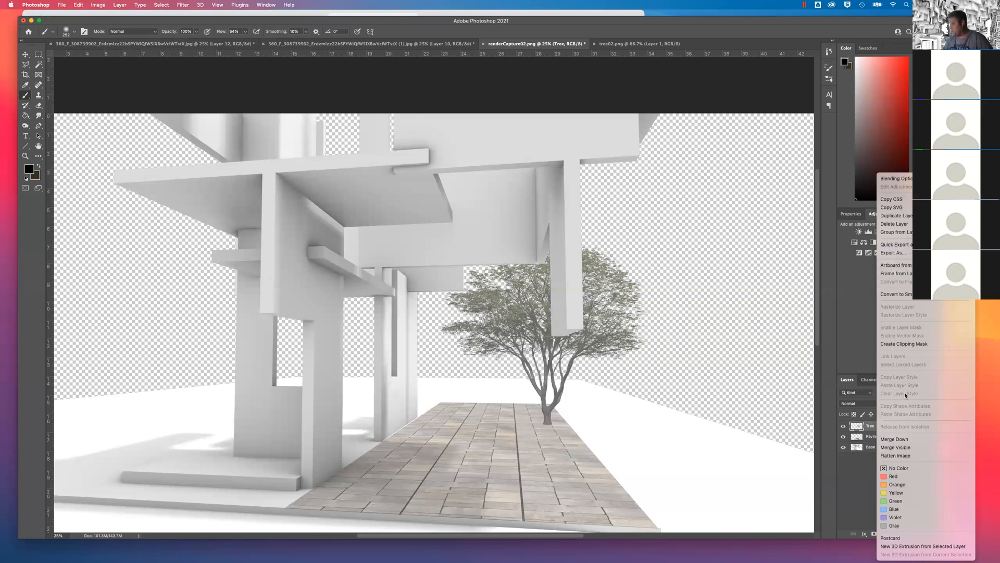
left_click(894, 215)
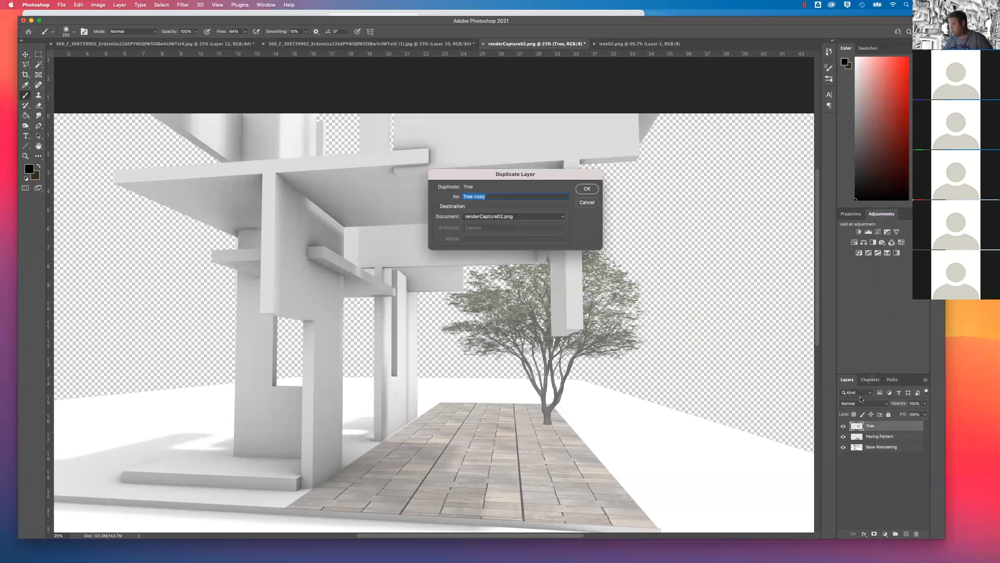
left_click(488, 195)
key("BackSpace")
key("BackSpace")
key("BackSpace")
key("BackSpace")
key("BackSpace")
type("Shadow")
key("Return")
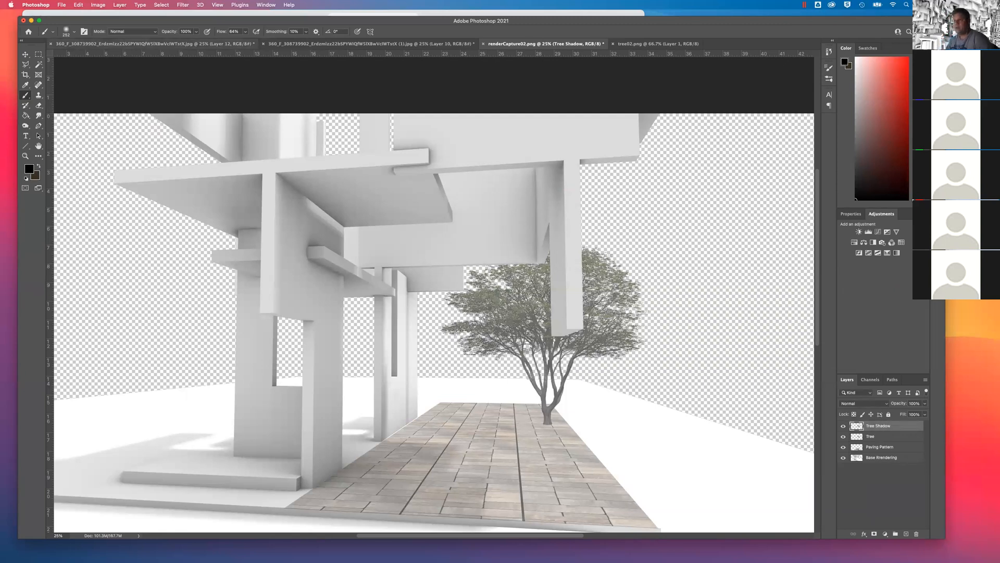
Flip the Tree Shadow layer vertically and move it down so its trunk meets the base of the original tree
left_click(98, 4)
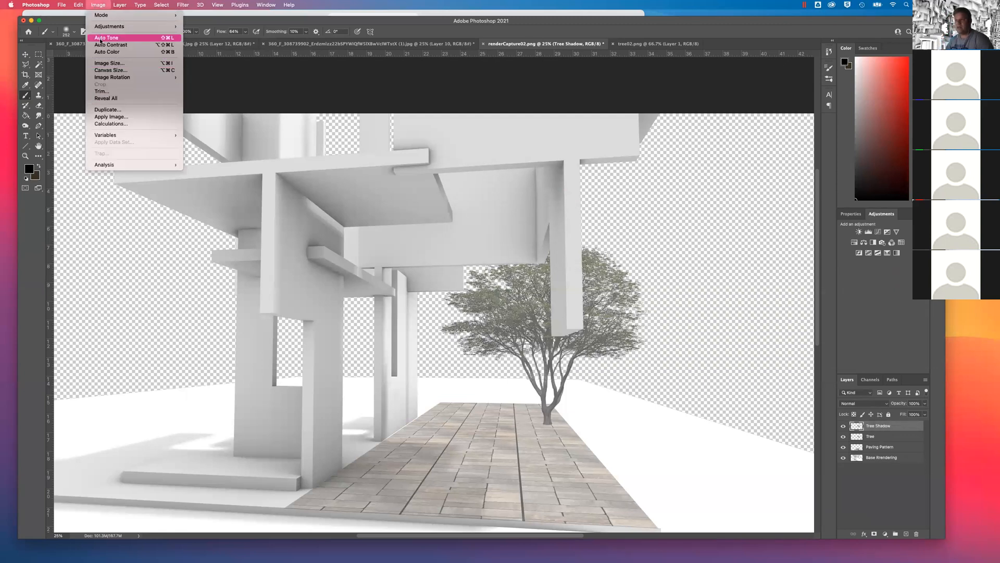
mouse_move(78, 5)
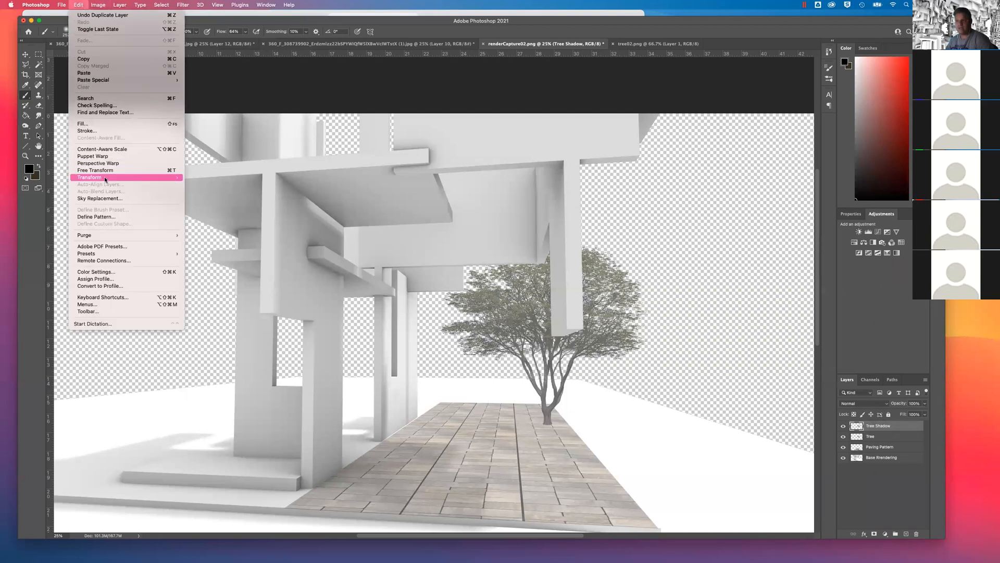
mouse_move(156, 177)
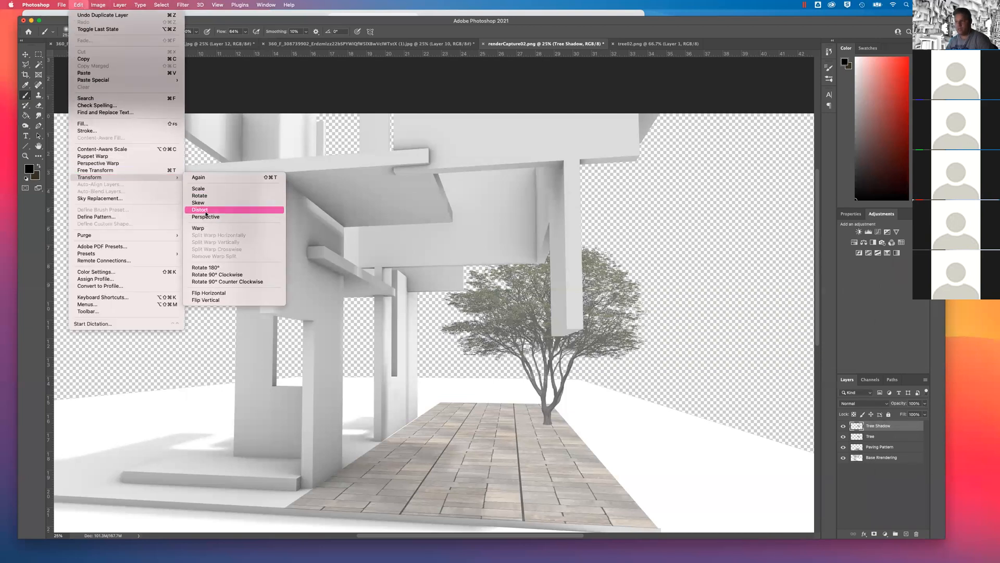
left_click(222, 301)
left_click(32, 54)
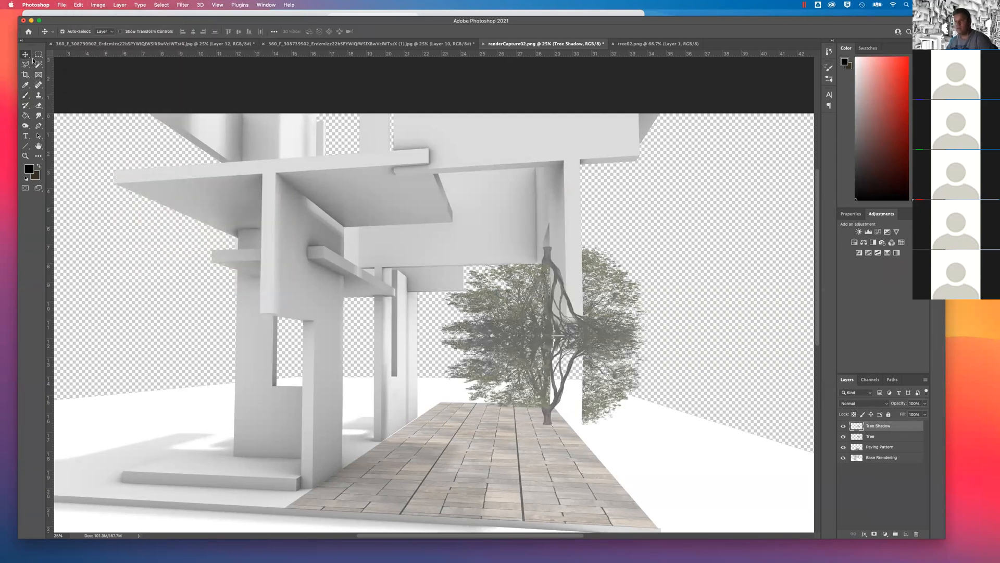
mouse_move(535, 277)
left_mouse_down()
mouse_move(544, 443)
mouse_move(549, 428)
left_mouse_up()
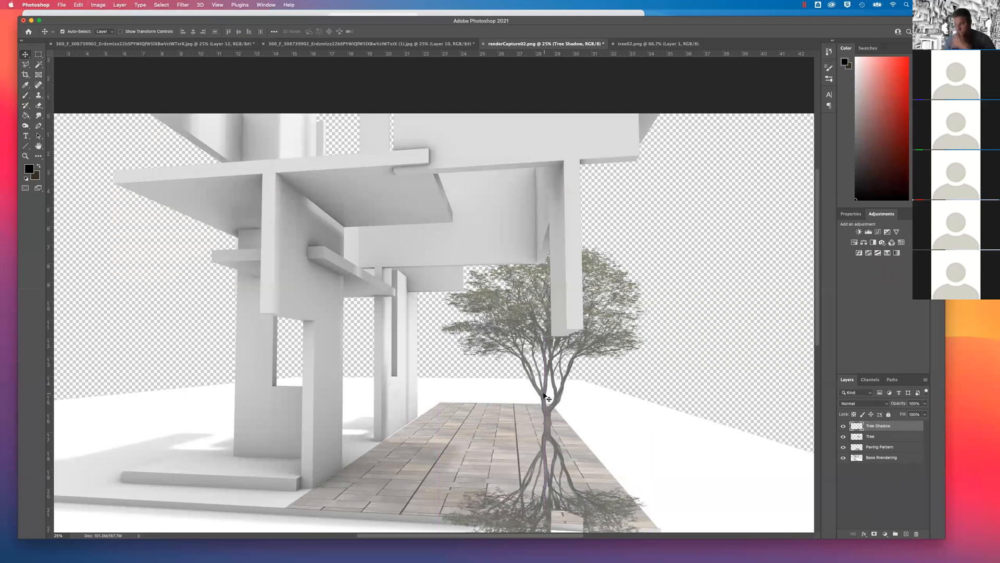
Distort the Tree Shadow layer, flattening the flipped tree from the trunk base toward the lower right of the paving
left_click(78, 5)
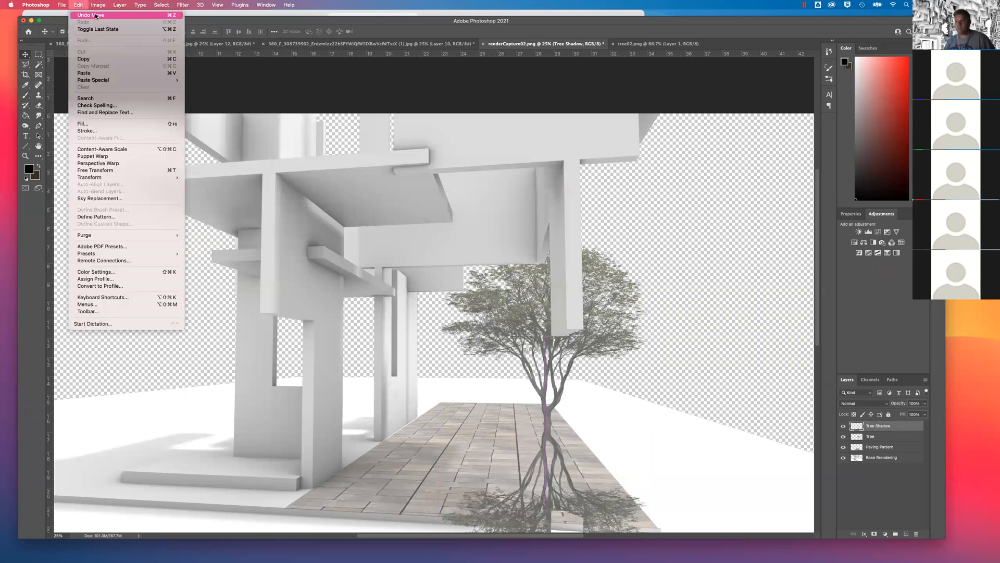
mouse_move(177, 180)
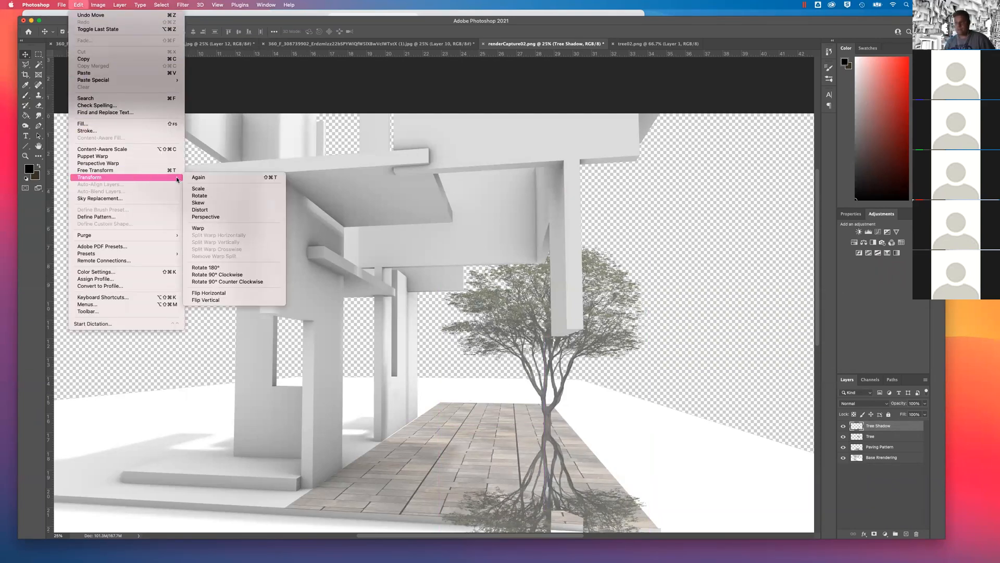
left_click(224, 209)
key("super+minus")
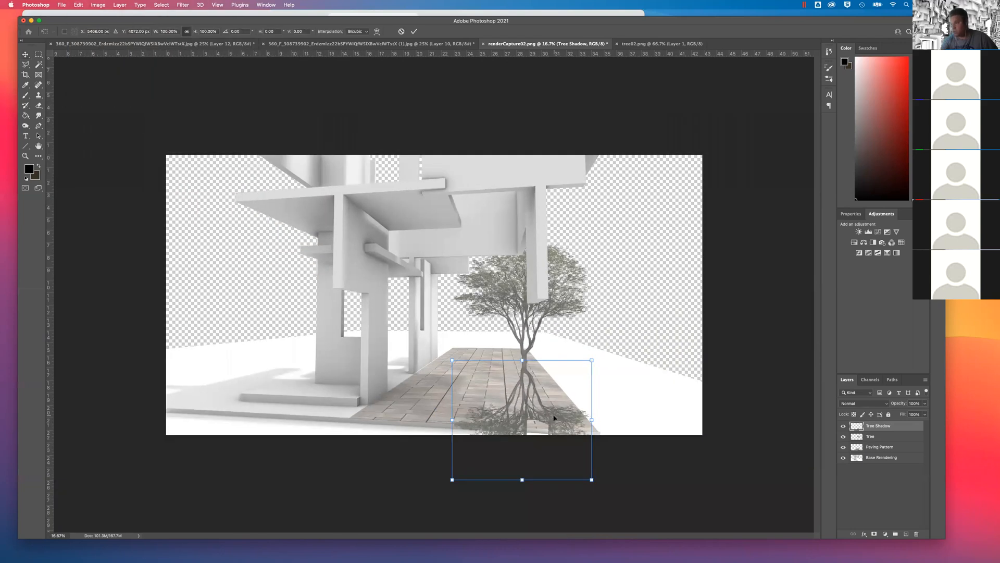
left_click_drag(594, 481, 661, 442)
left_click_drag(456, 480, 529, 403)
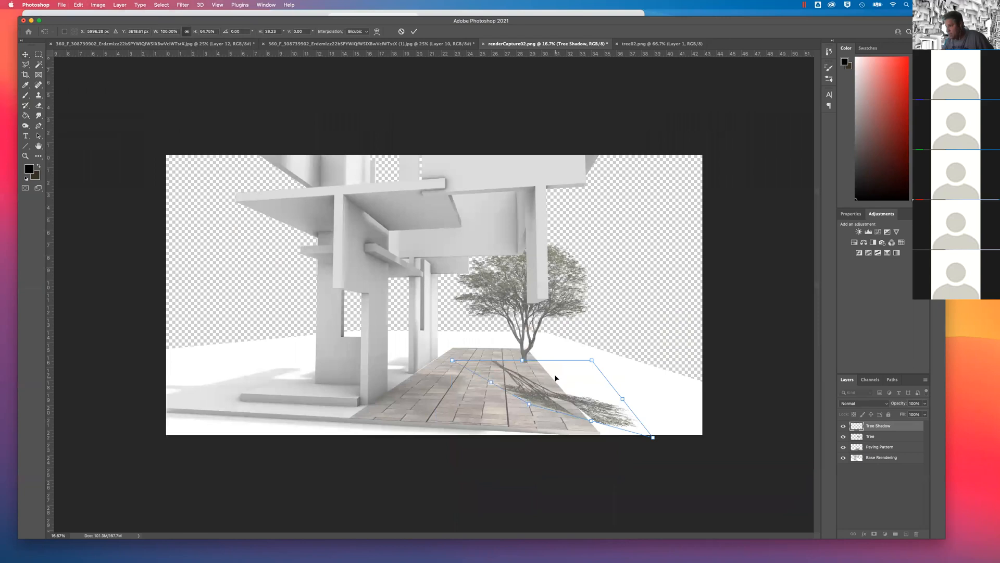
Reshape the shadow's distortion so it lies flat to the left across the paving from the trunk base, and apply it
left_click_drag(451, 359, 490, 363)
left_click_drag(528, 404, 443, 393)
left_click_drag(653, 437, 538, 404)
left_click_drag(441, 393, 411, 385)
left_click_drag(591, 360, 563, 362)
left_click_drag(496, 365, 466, 360)
left_click_drag(563, 364, 603, 365)
left_click_drag(537, 407, 526, 406)
left_click_drag(406, 386, 354, 394)
left_click_drag(466, 364, 449, 360)
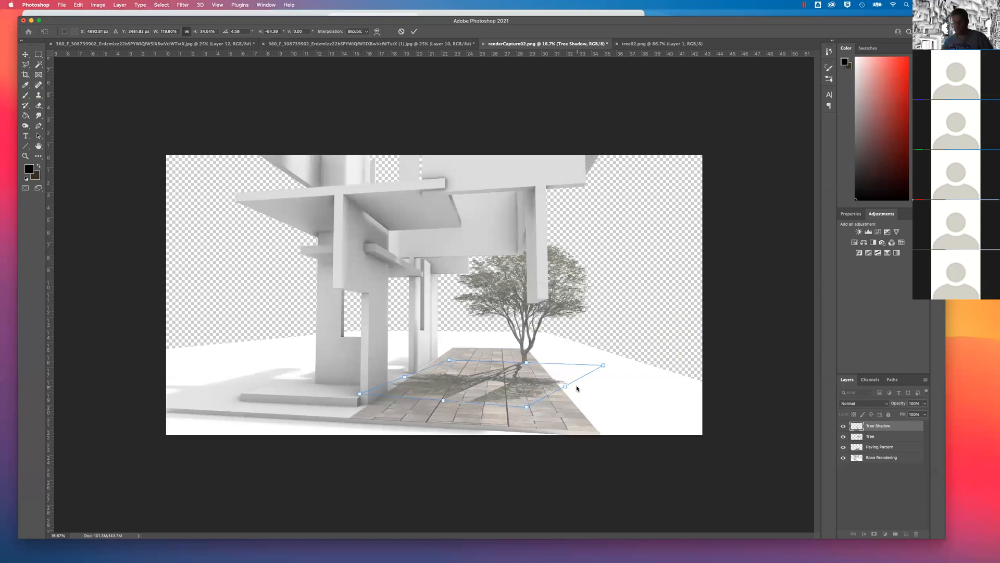
key("Return")
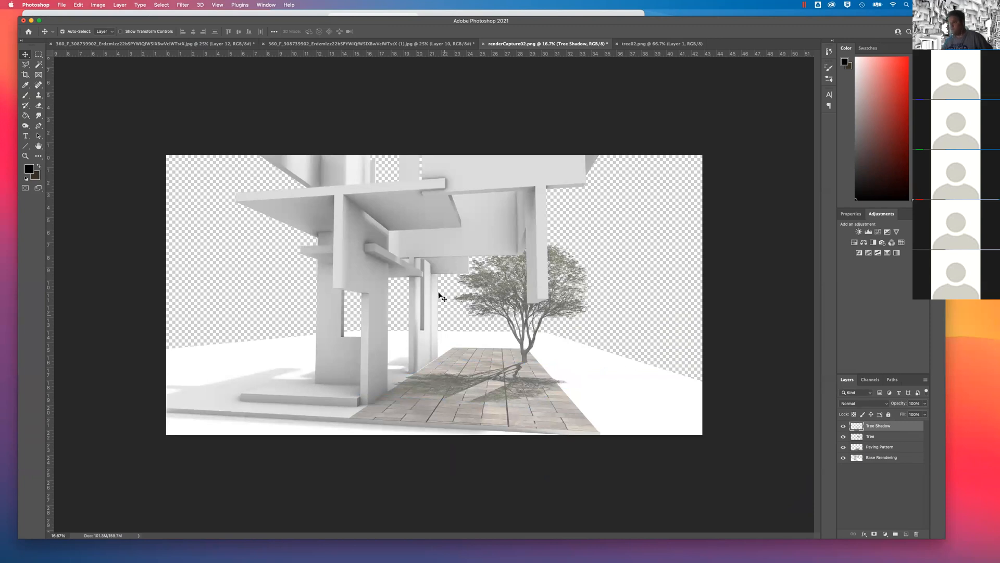
Darken the tree shadow to near black with a Brightness/Contrast adjustment
left_click(99, 5)
mouse_move(104, 27)
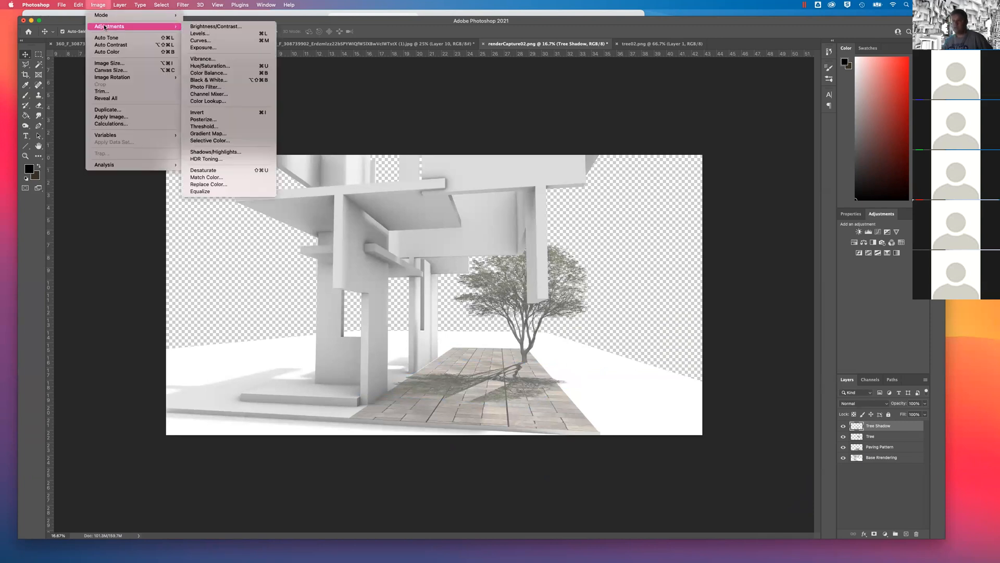
left_click(211, 27)
left_click_drag(470, 140, 405, 142)
left_click(534, 136)
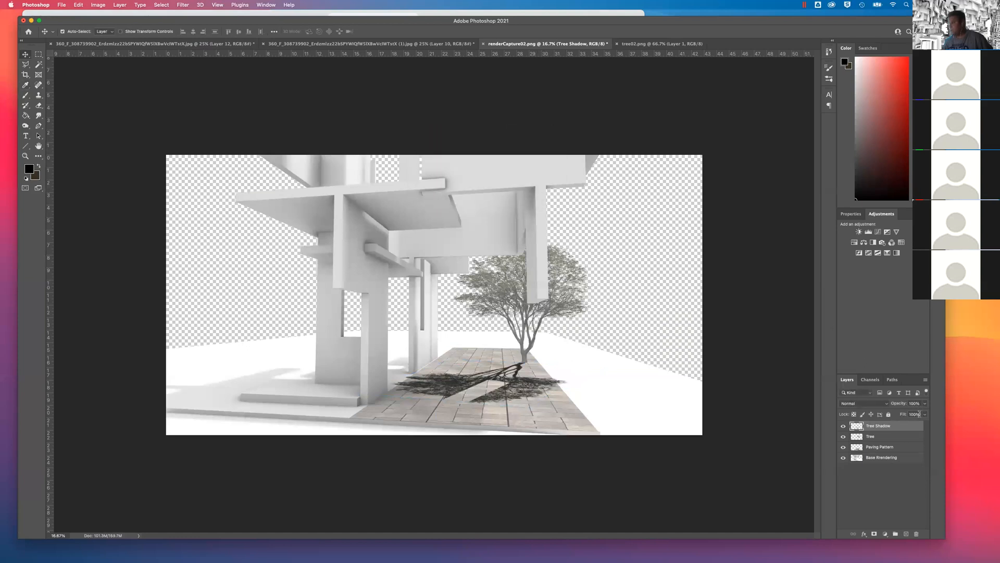
Set the Tree Shadow layer's opacity to about 28%
left_click(925, 403)
left_click_drag(926, 414, 897, 414)
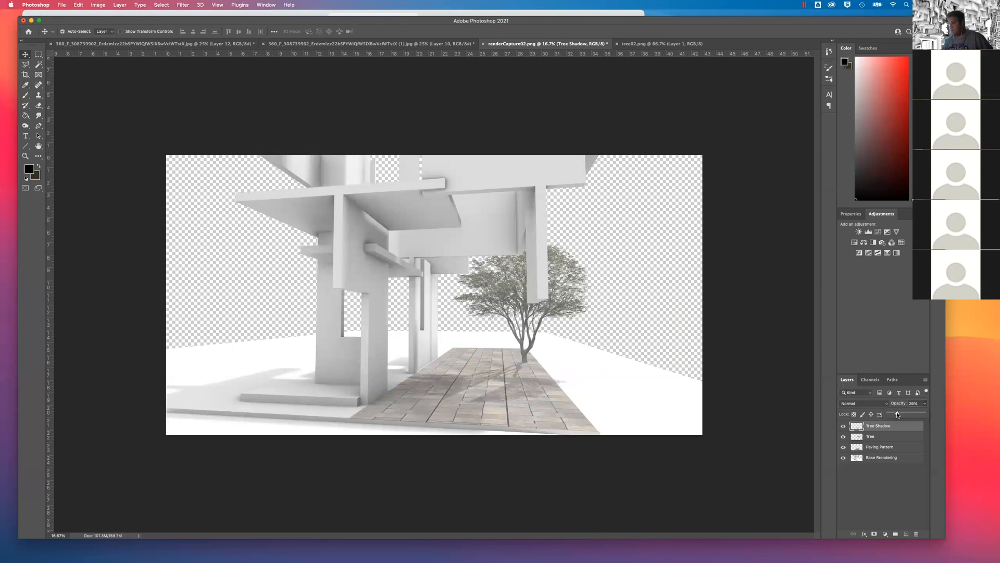
left_click(926, 404)
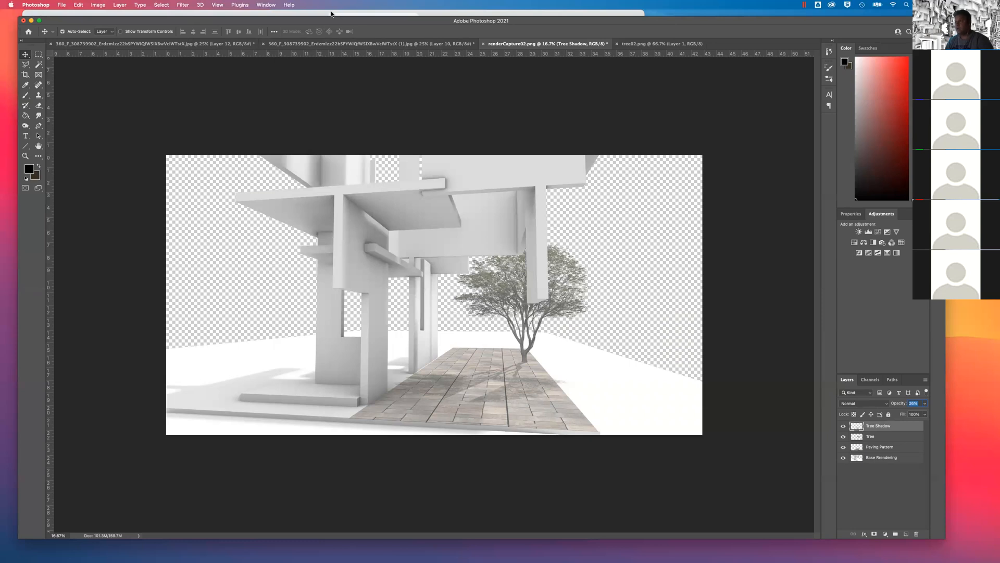
left_click(295, 13)
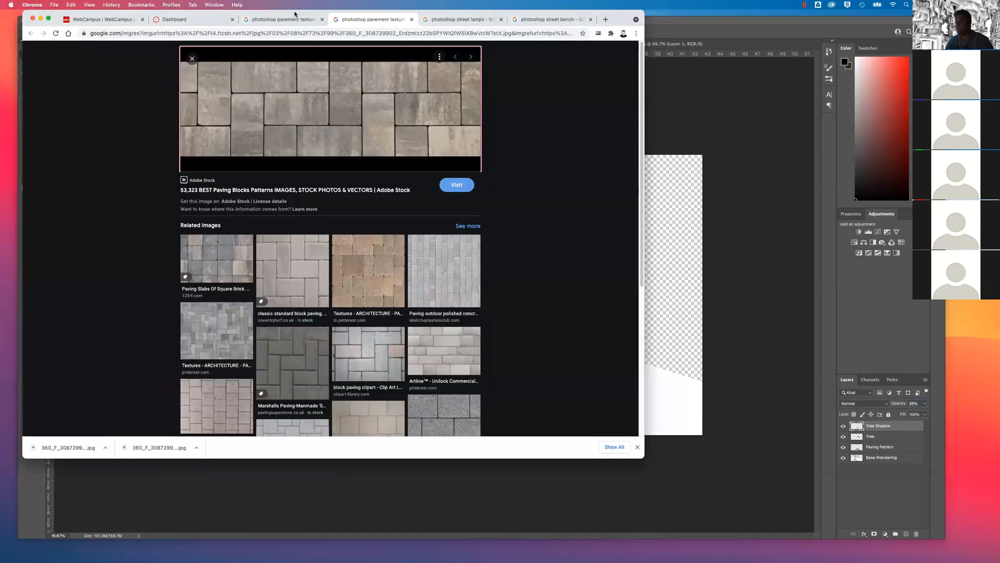
left_click(695, 27)
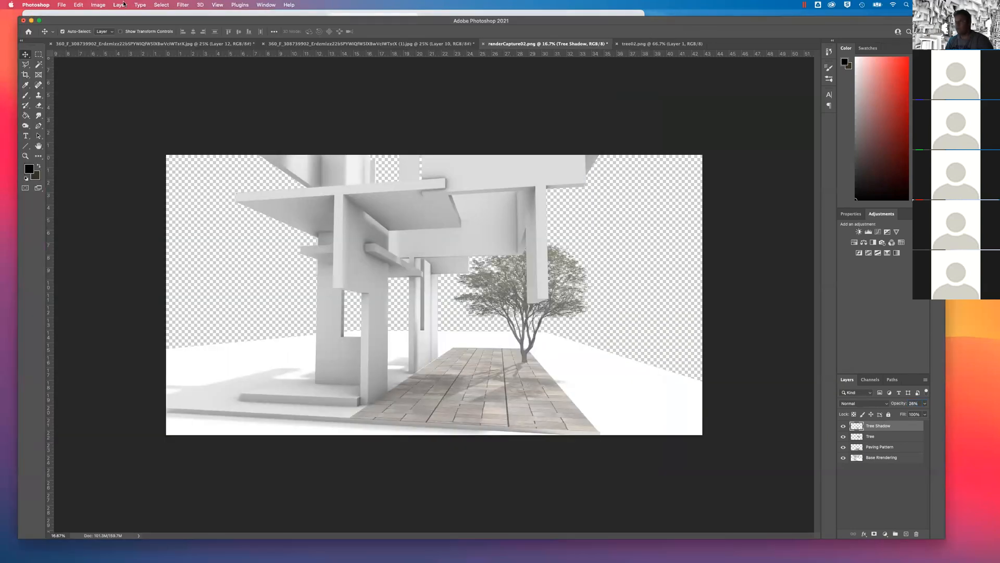
left_click(62, 6)
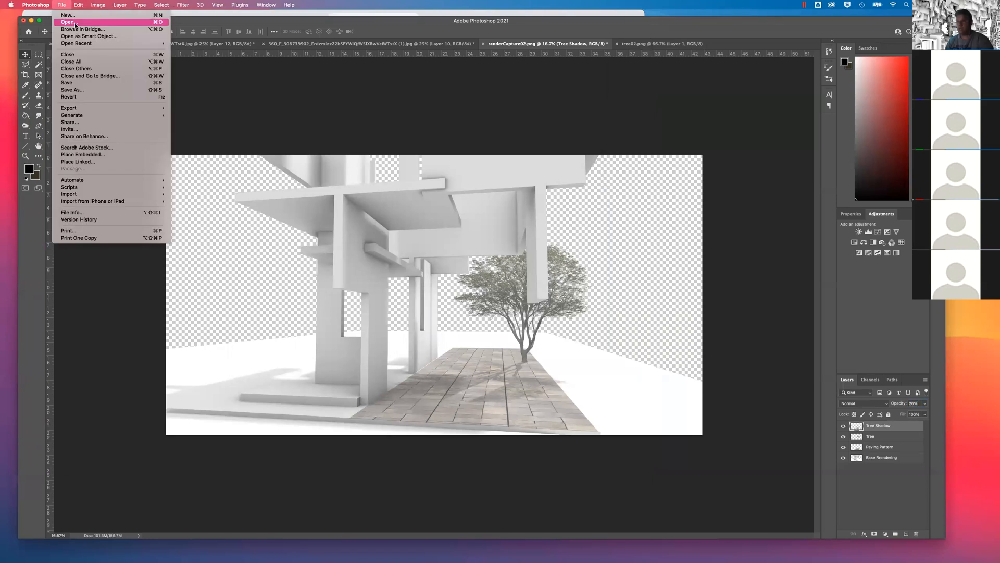
left_click(75, 23)
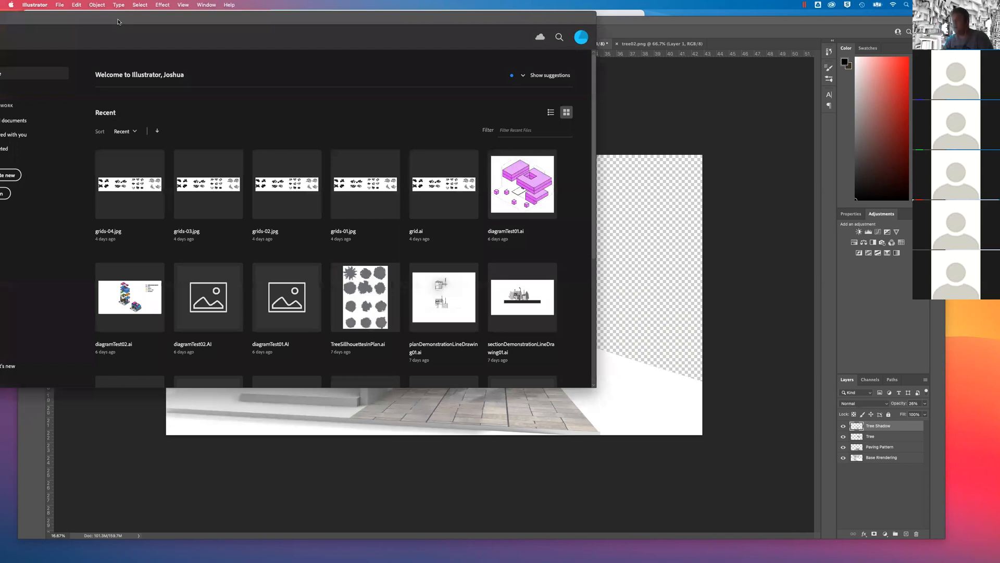
In Illustrator, open people_silhouettes.ai and copy four neighbouring figures from the middle of the top row for use in the Photoshop rendering
scroll(365, 187, "down", 5)
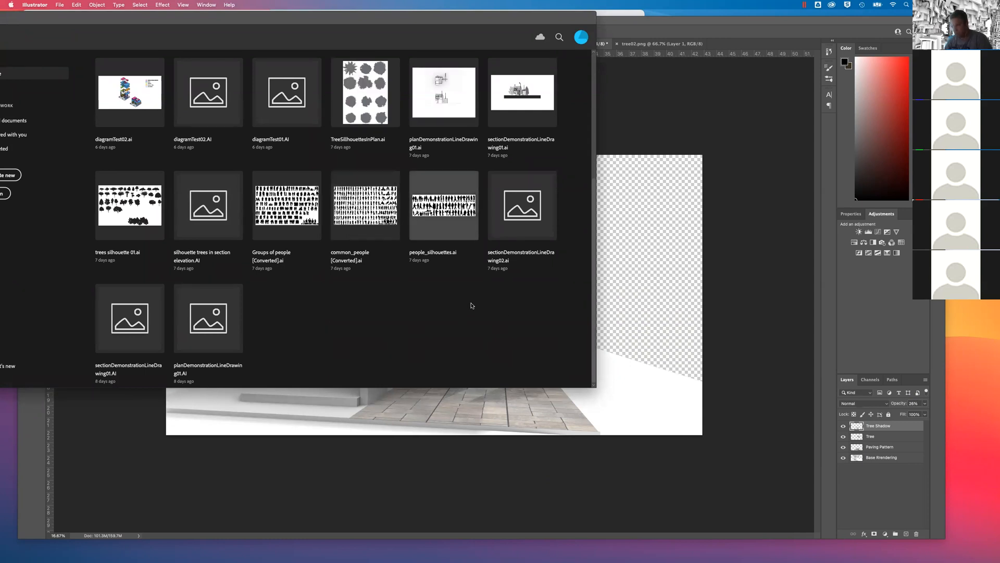
left_click(441, 232)
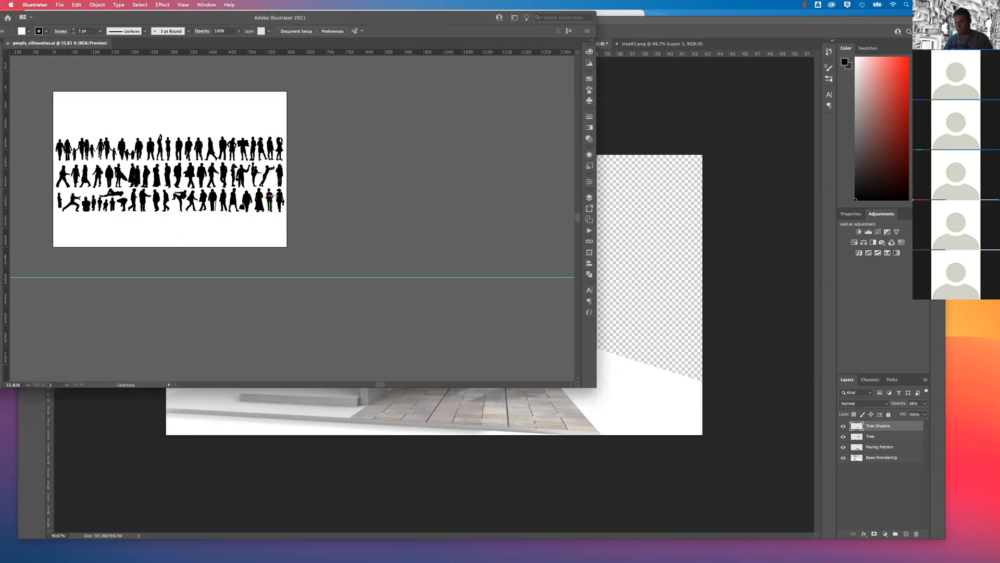
key("super+equal")
key("super+equal")
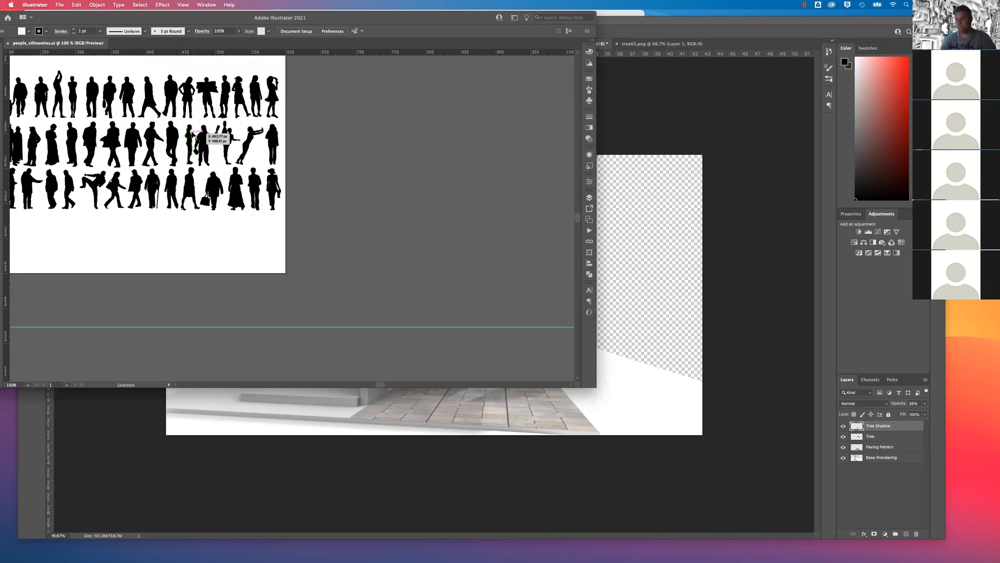
scroll(250, 229, "left", 8)
scroll(250, 229, "up", 2)
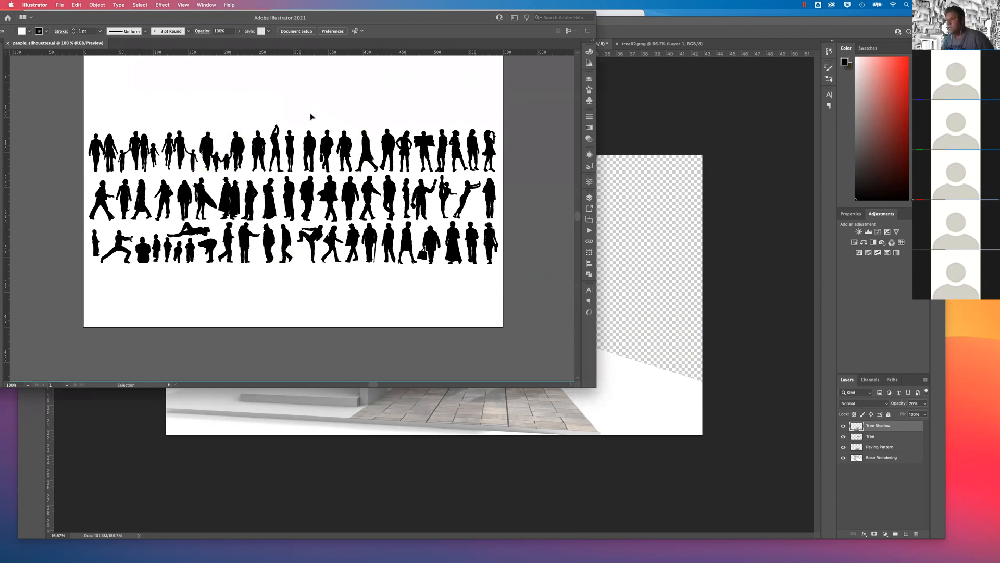
left_click_drag(315, 127, 619, 192)
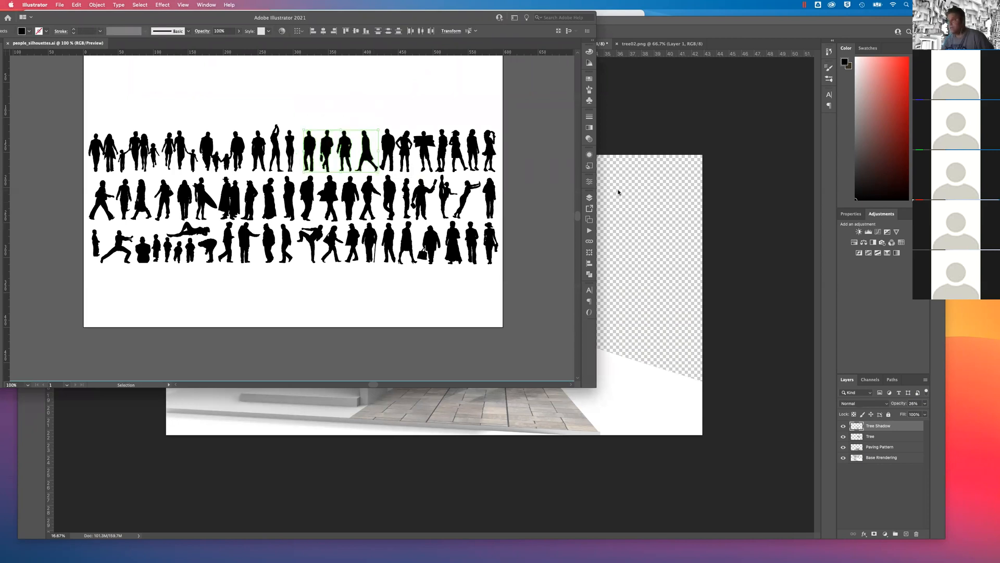
left_click(629, 18)
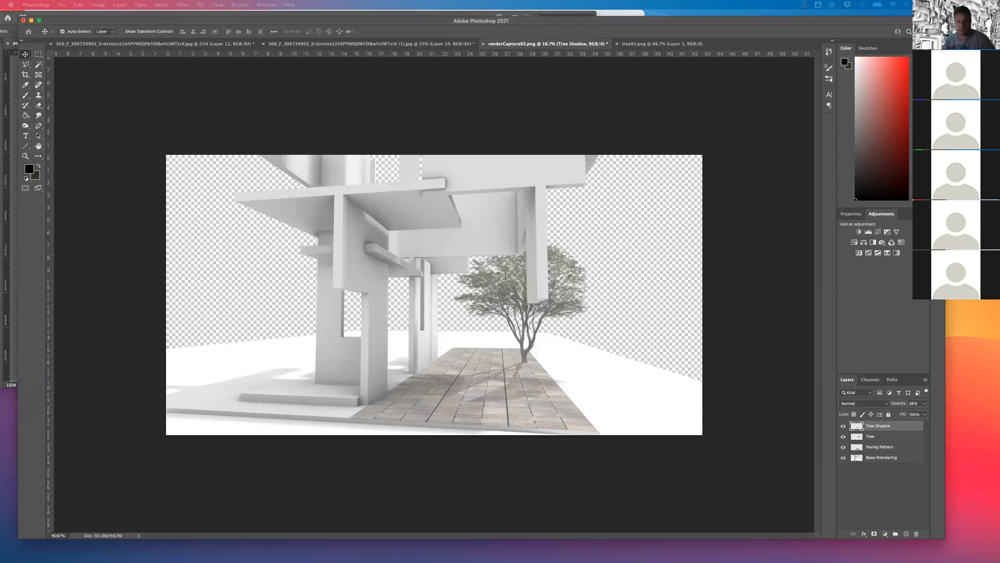
Try to paste the four silhouettes into renderCapture02.png as a Smart Object and enlarge them to stand at the far end of the paving
key("super+v")
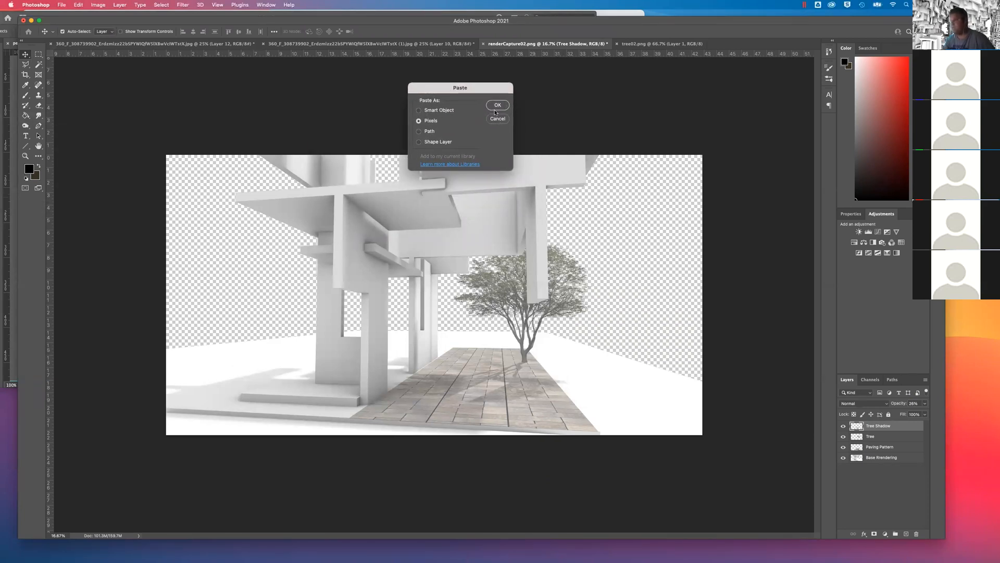
left_click(419, 111)
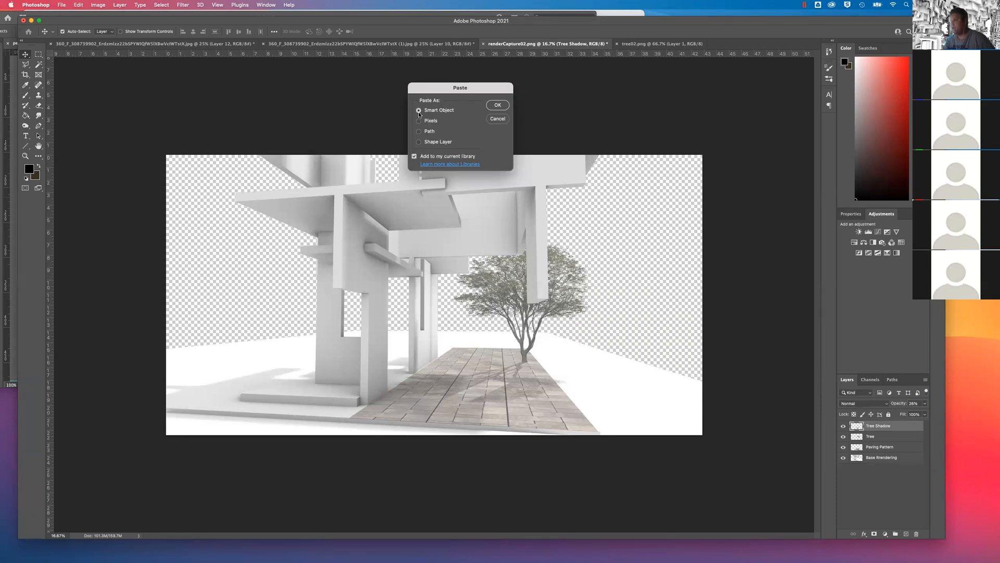
left_click(499, 107)
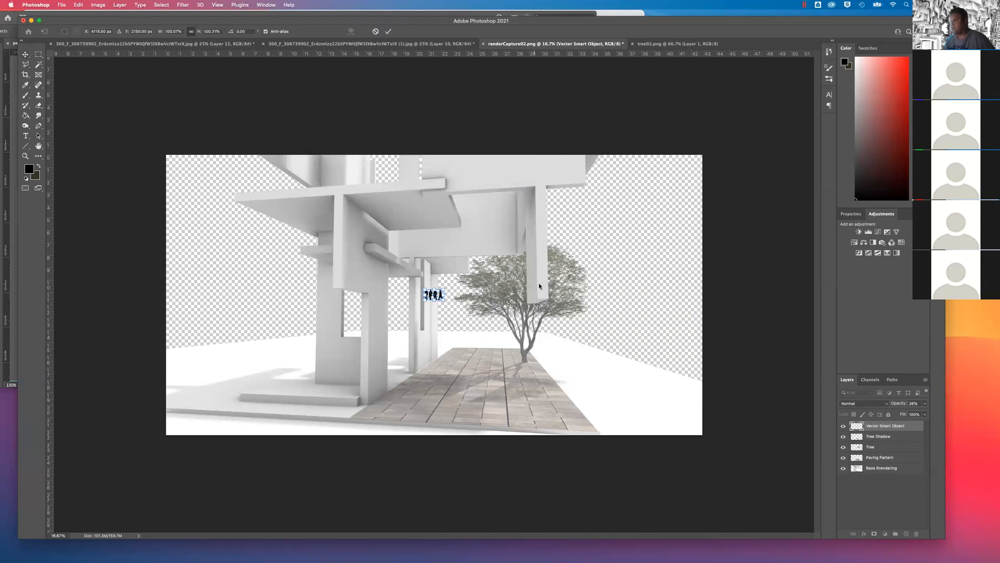
left_click_drag(444, 301, 542, 367)
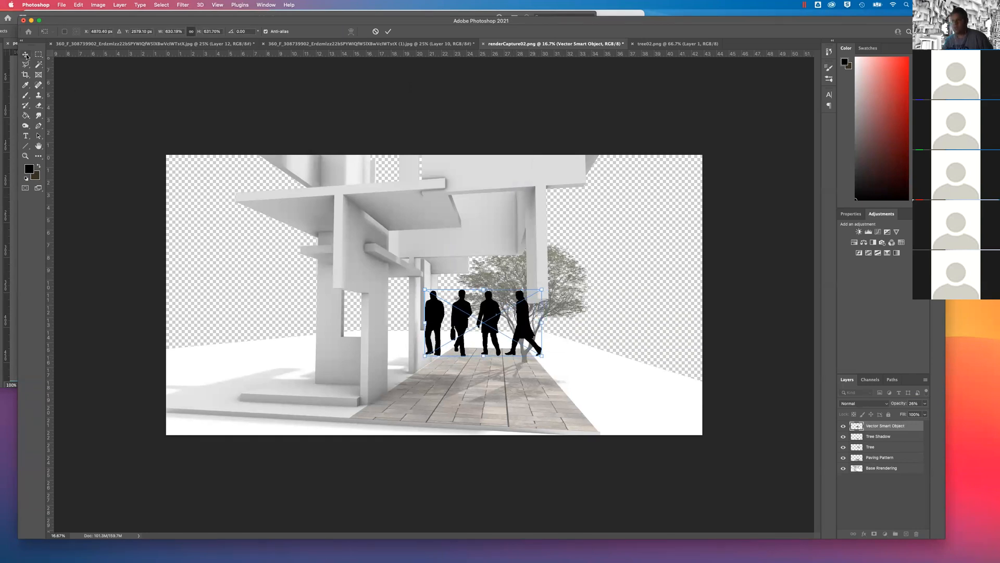
key("Escape")
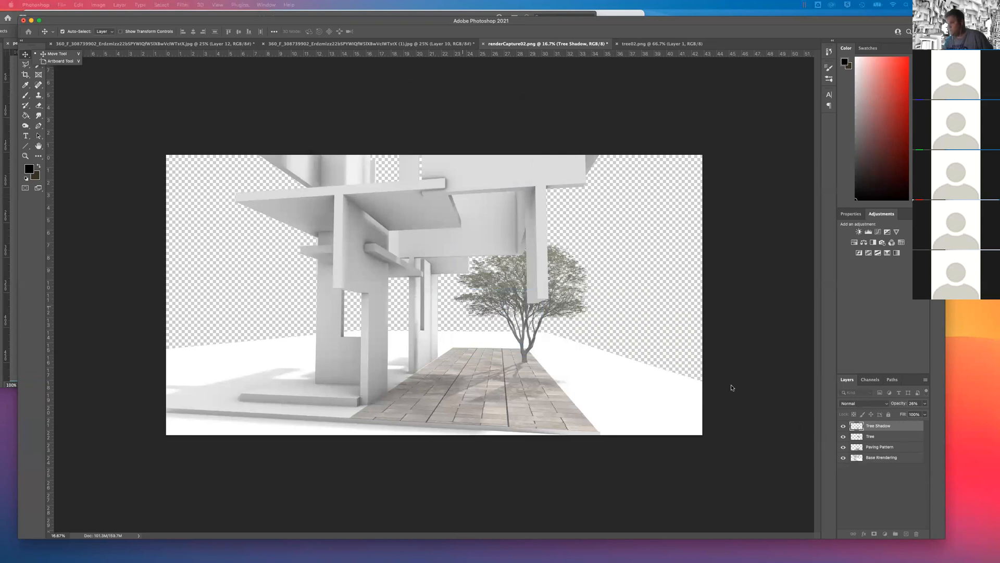
left_click_drag(1, 162, 467, 132)
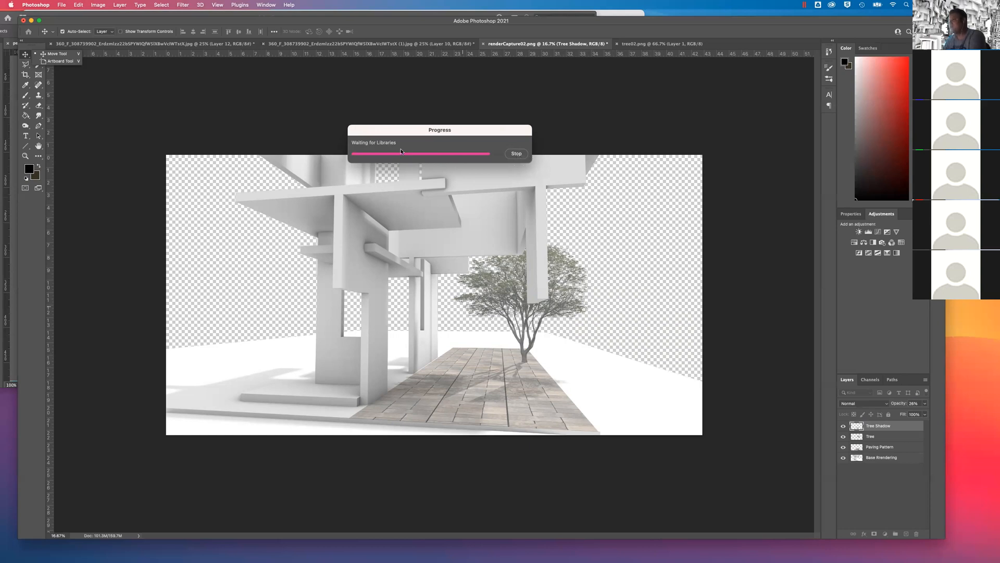
left_click_drag(415, 135, 409, 136)
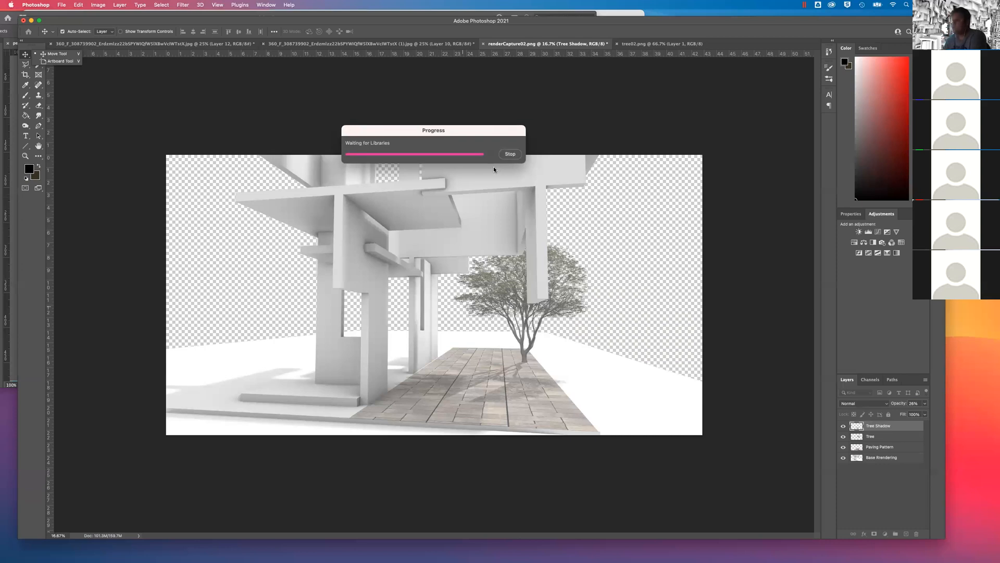
left_click_drag(472, 132, 486, 108)
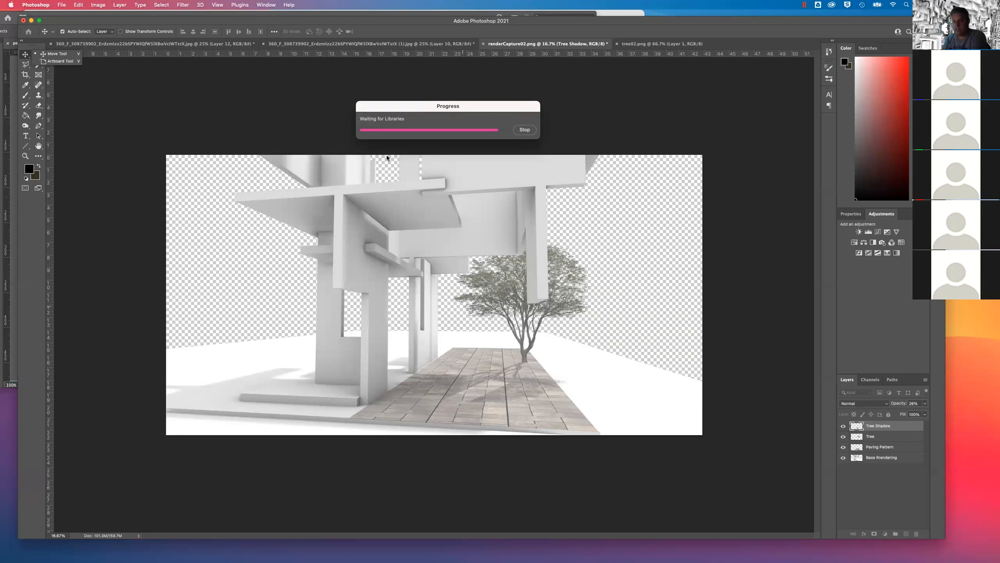
left_click_drag(465, 109, 457, 112)
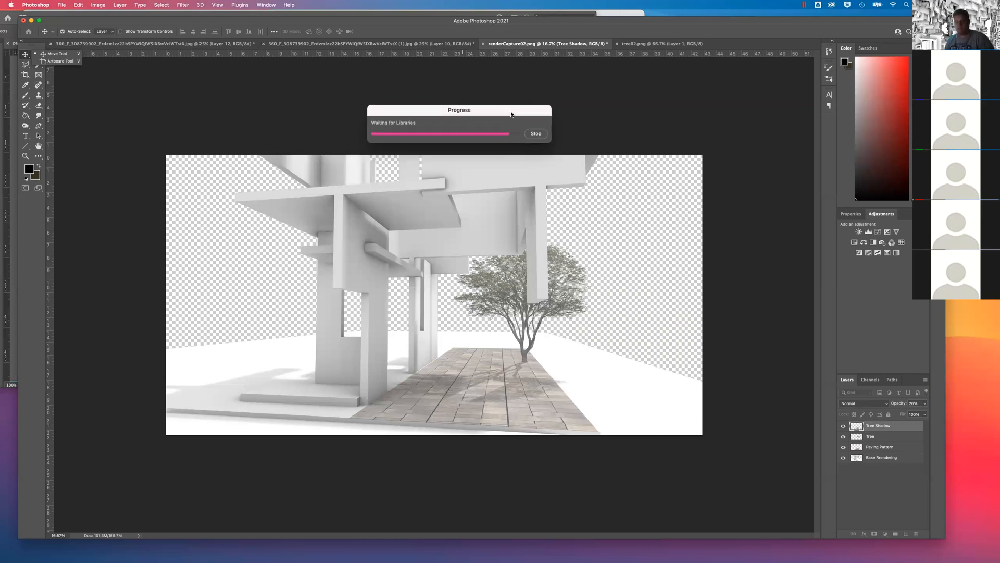
key("ctrl+Up")
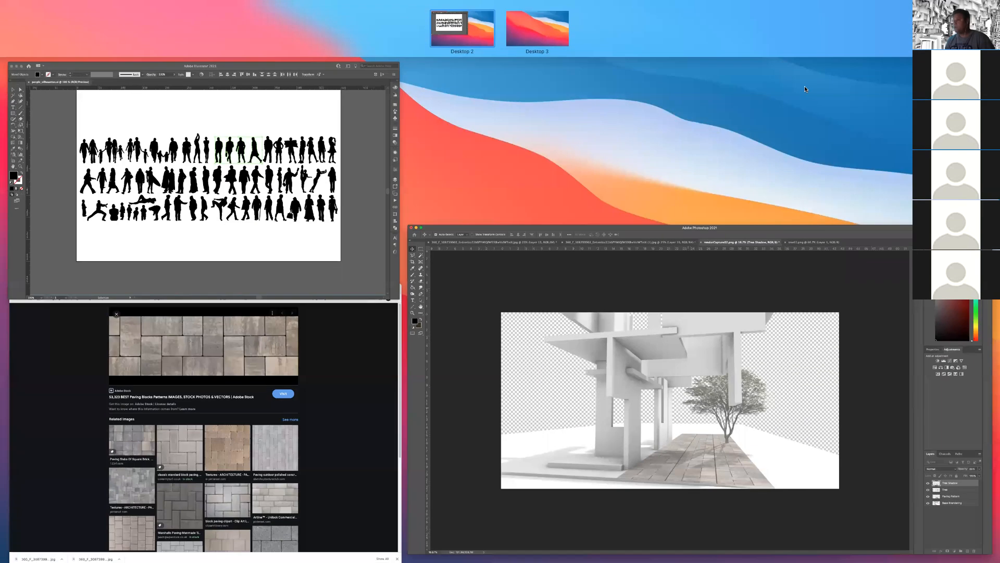
key("ctrl+Up")
key("ctrl+Up")
key("ctrl+Up")
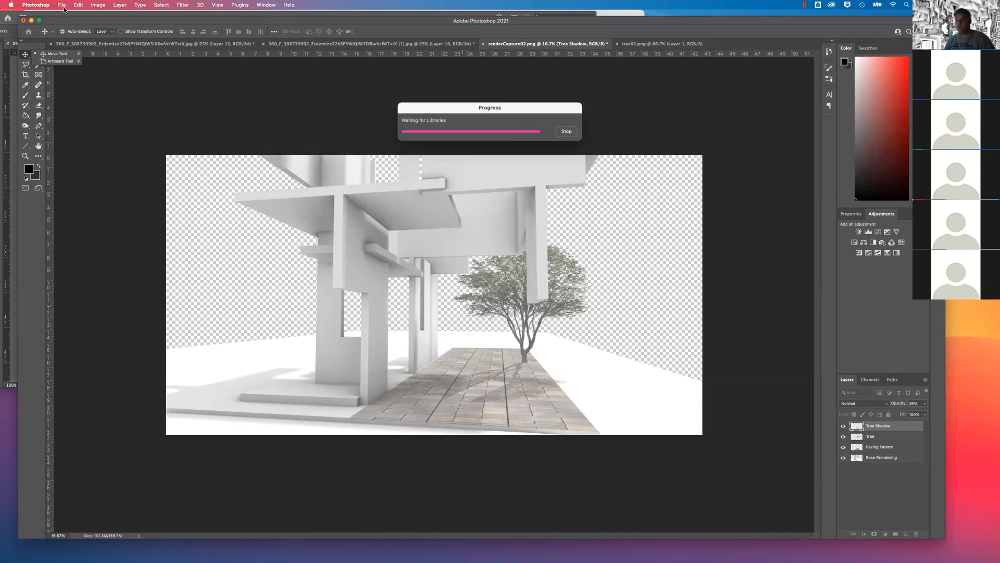
key("ctrl+Up")
left_click(128, 99)
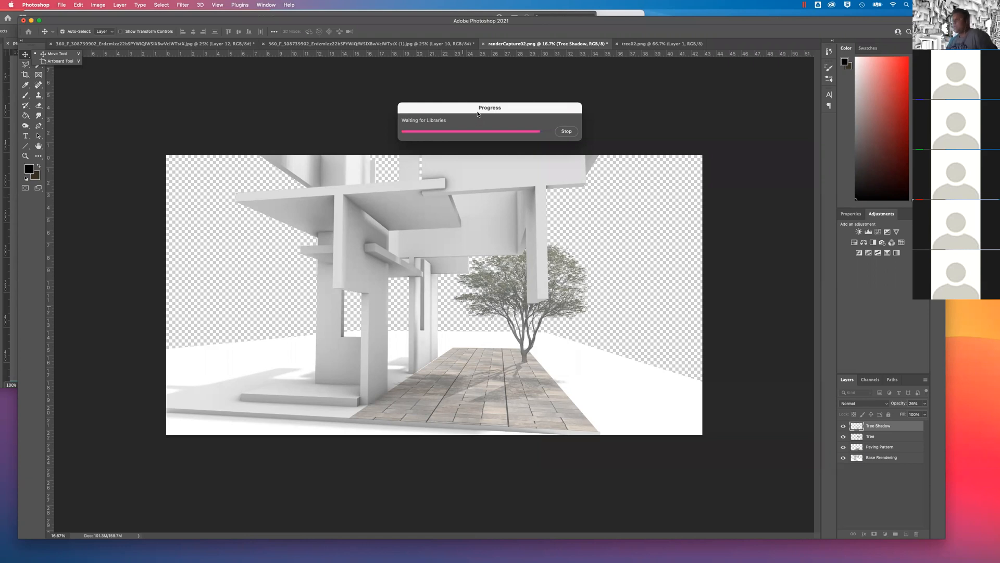
left_click_drag(534, 108, 553, 89)
left_click_drag(507, 88, 454, 83)
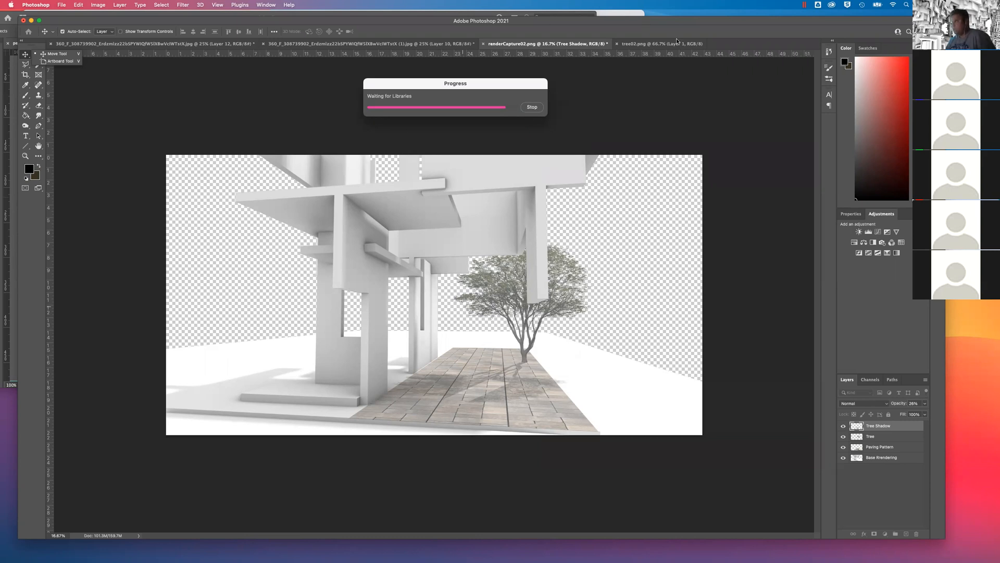
left_click_drag(516, 86, 546, 90)
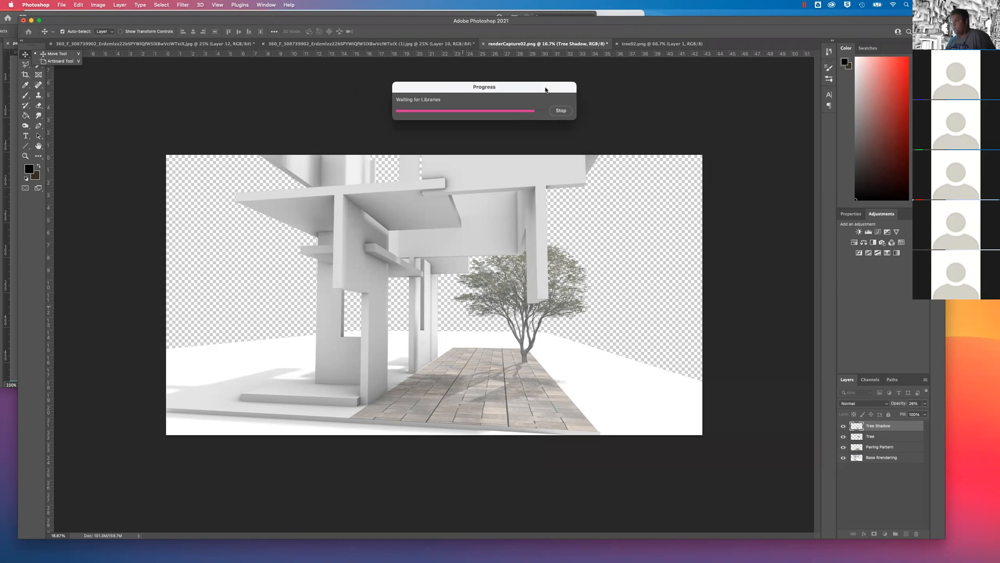
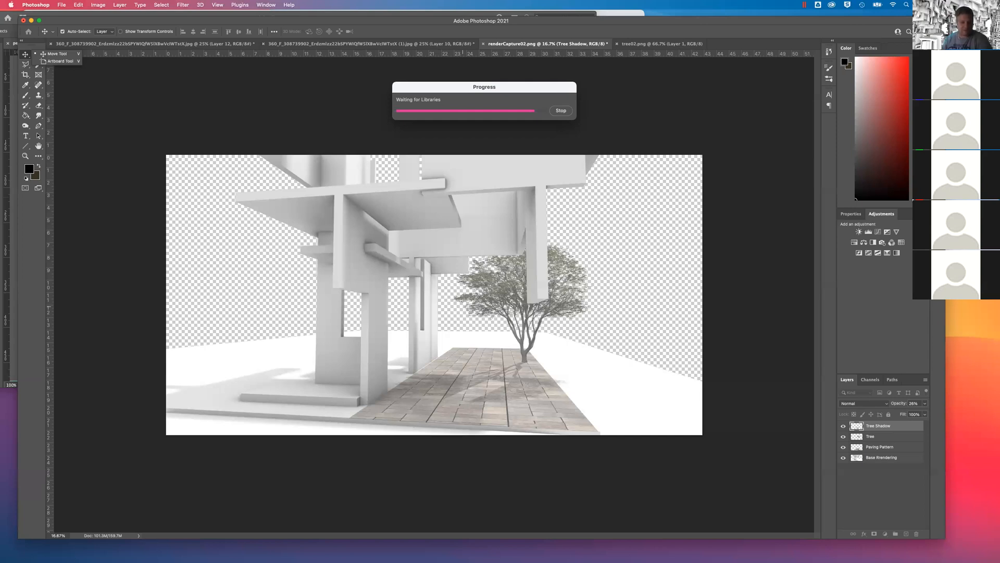
Switch to Safari and load Google Maps at maps.google.com
key("super+Tab")
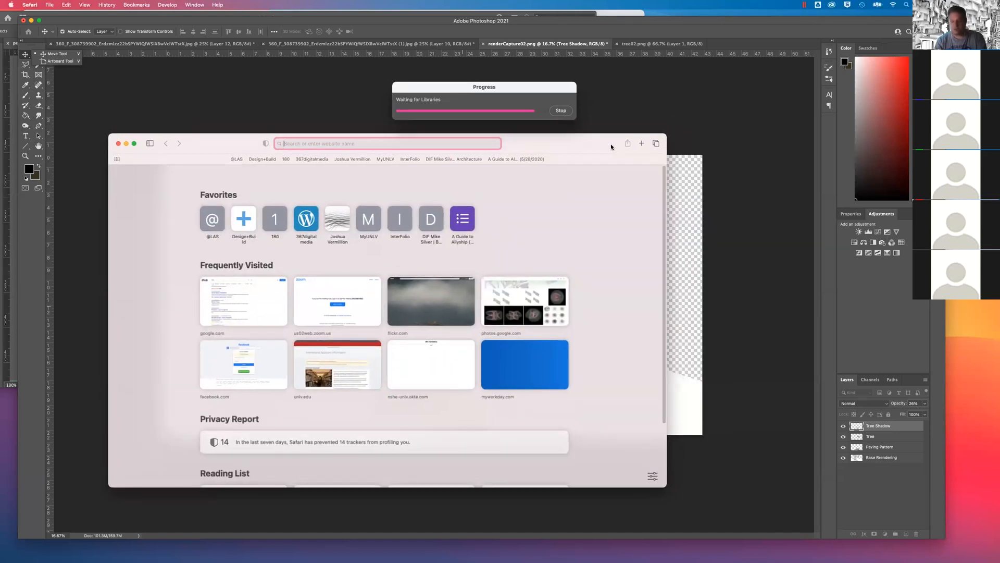
type("maps.")
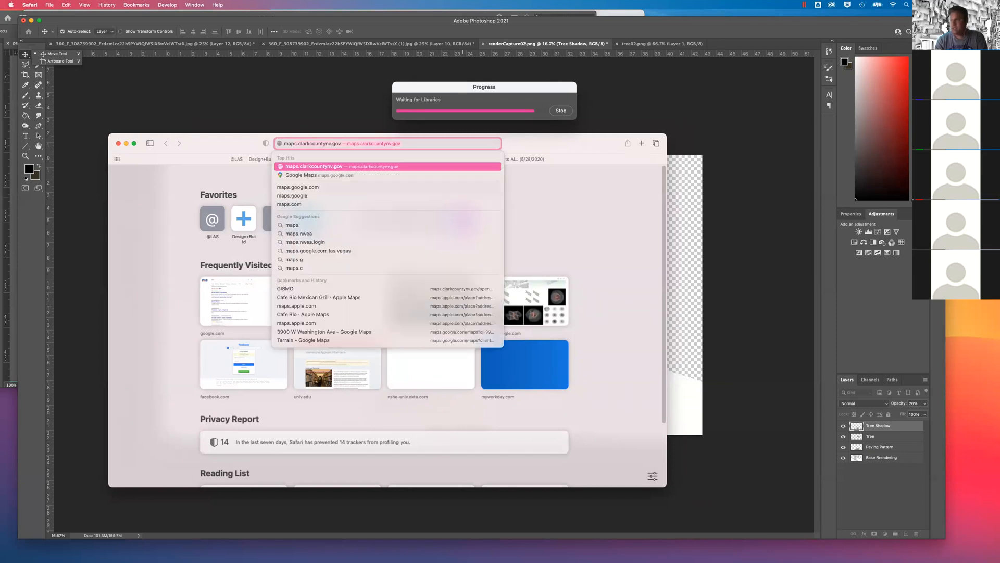
type("google.")
key("Return")
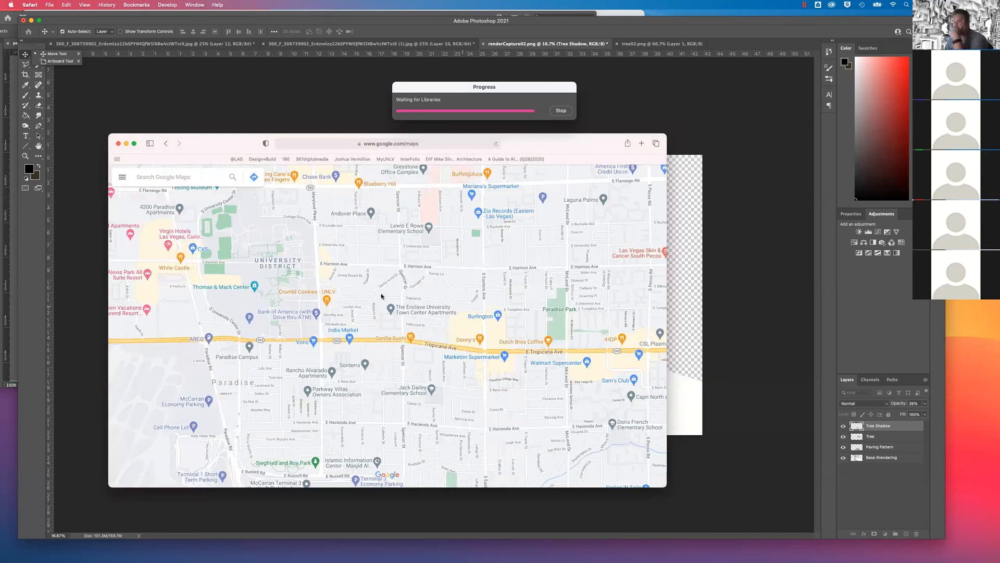
Locate downtown Las Vegas on the map and enter Street View on Las Vegas Blvd S
scroll(402, 300, "down", 5)
scroll(403, 300, "down", 2)
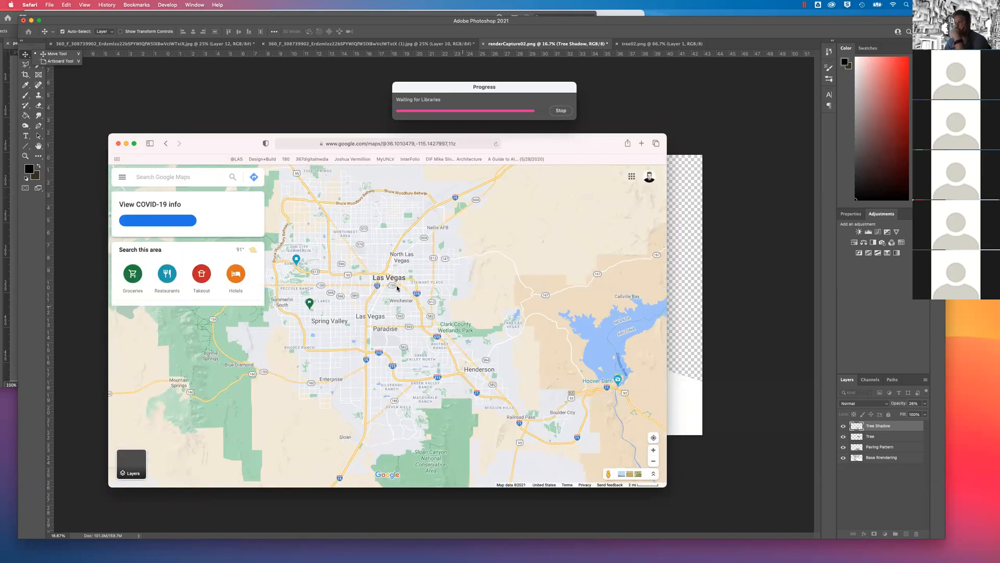
scroll(369, 262, "up", 4)
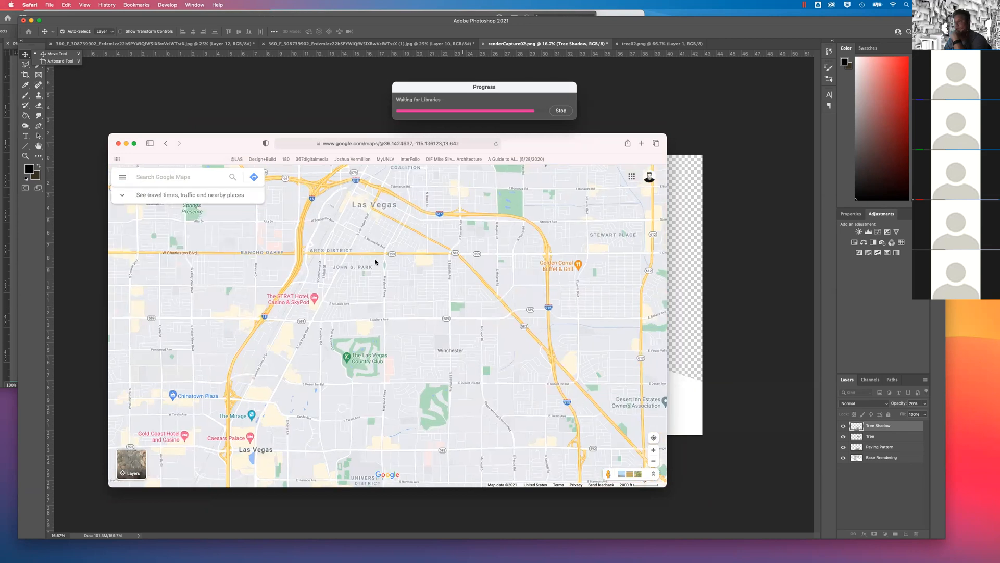
scroll(363, 215, "up", 5)
scroll(363, 214, "up", 5)
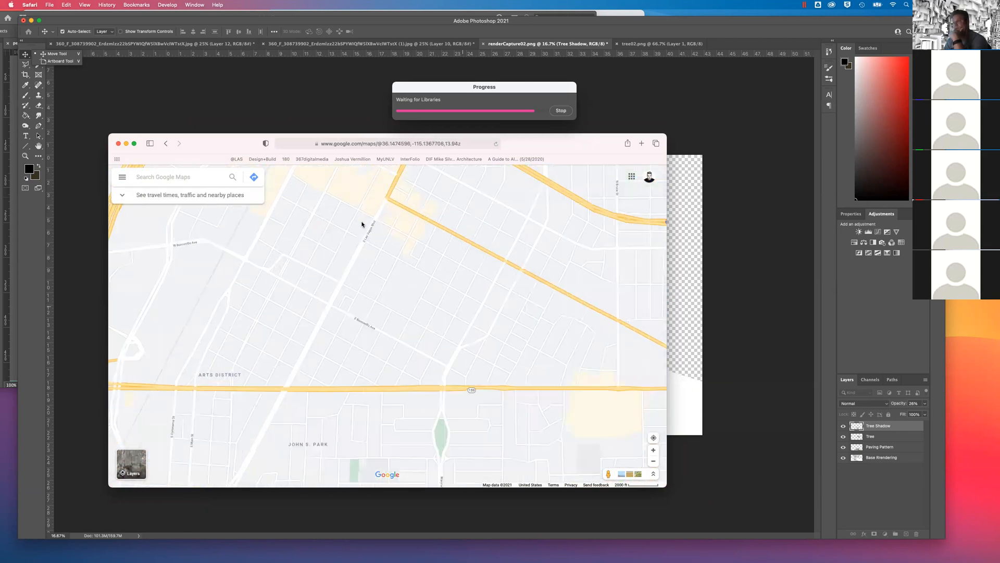
left_click_drag(389, 354, 398, 320)
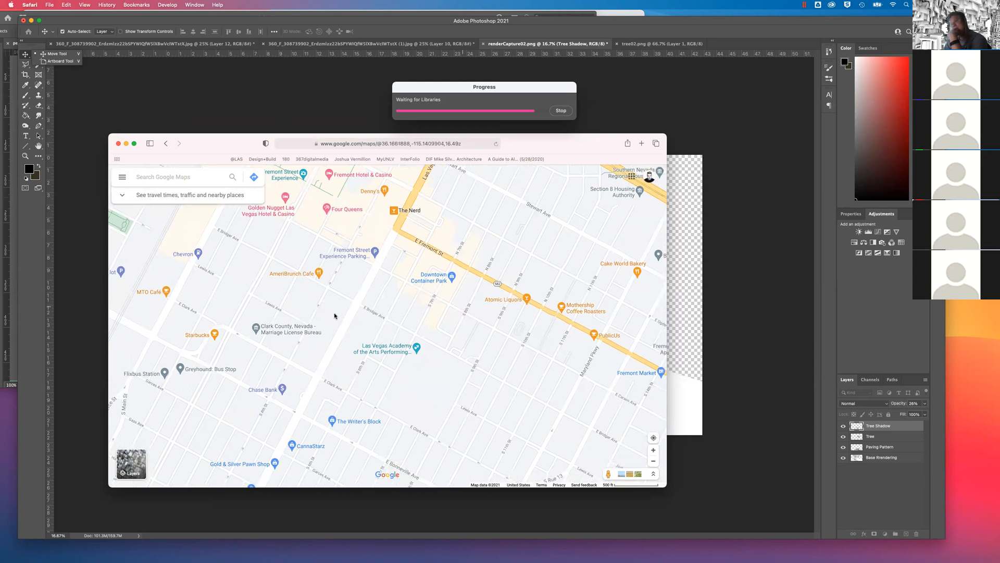
scroll(346, 313, "up", 3)
scroll(375, 312, "up", 5)
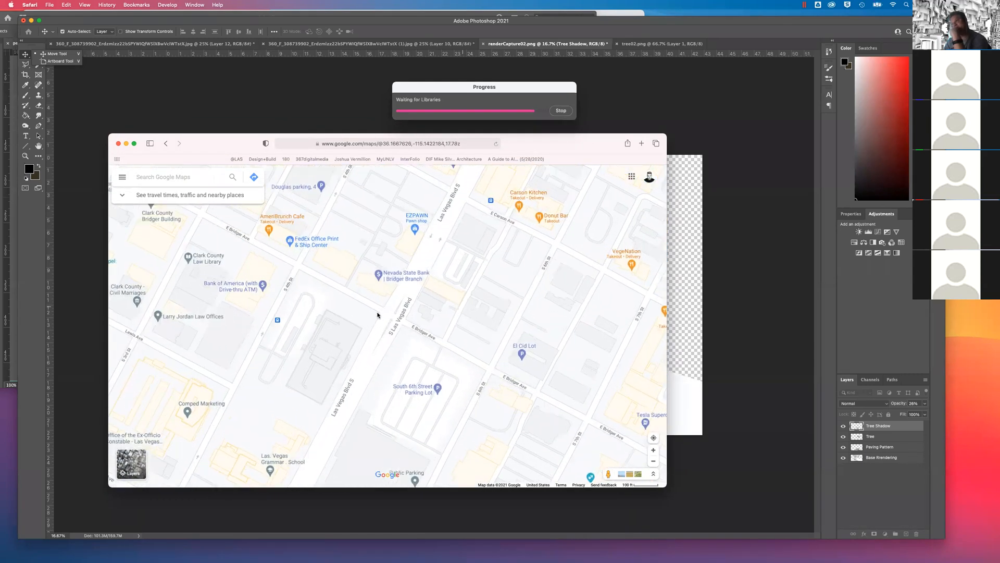
left_click_drag(369, 334, 359, 369)
left_click_drag(379, 259, 318, 317)
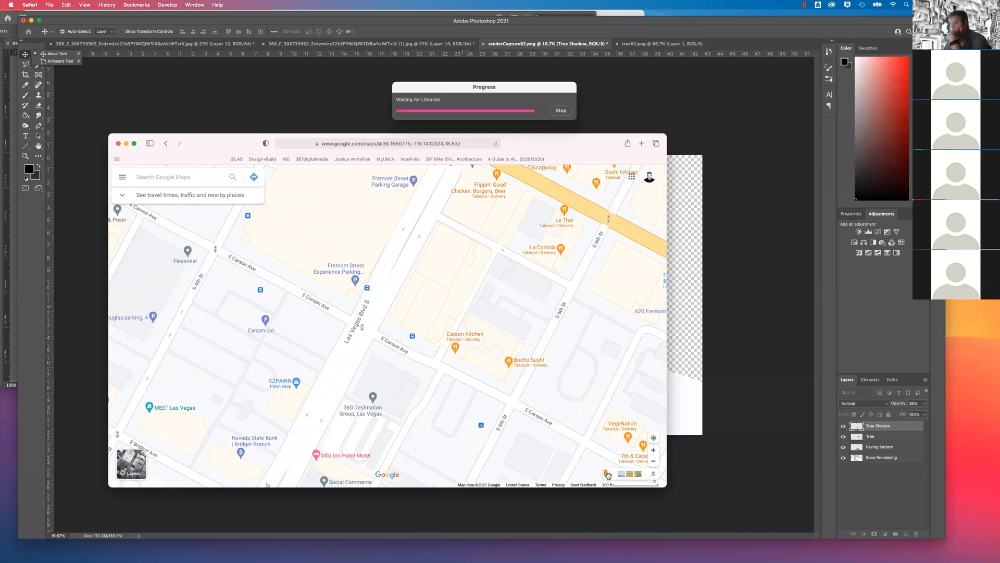
left_click_drag(332, 385, 321, 374)
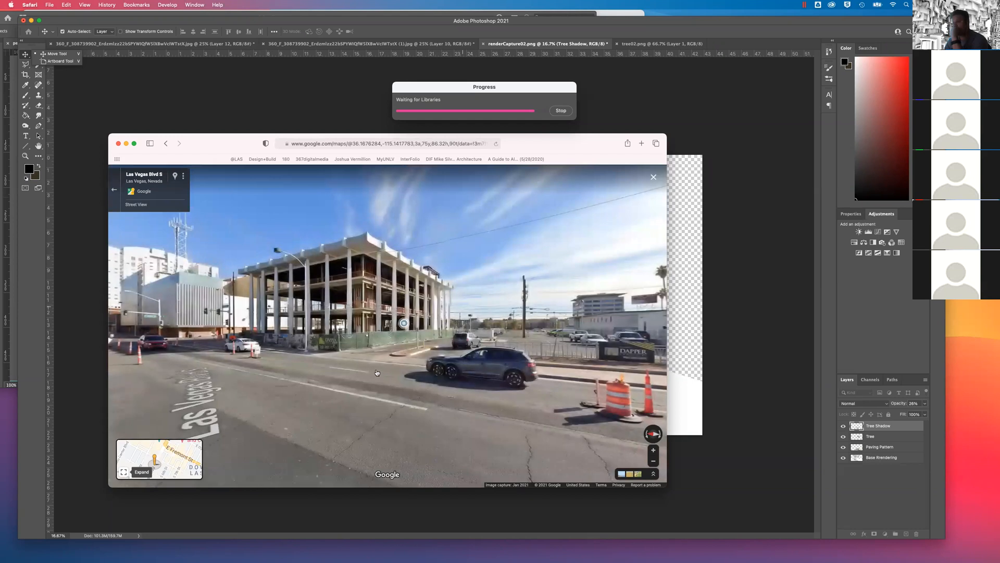
Capture a screenshot of the Street View looking along Las Vegas Blvd S, with the browser window enlarged to fill most of the screen
left_click_drag(316, 390, 422, 423)
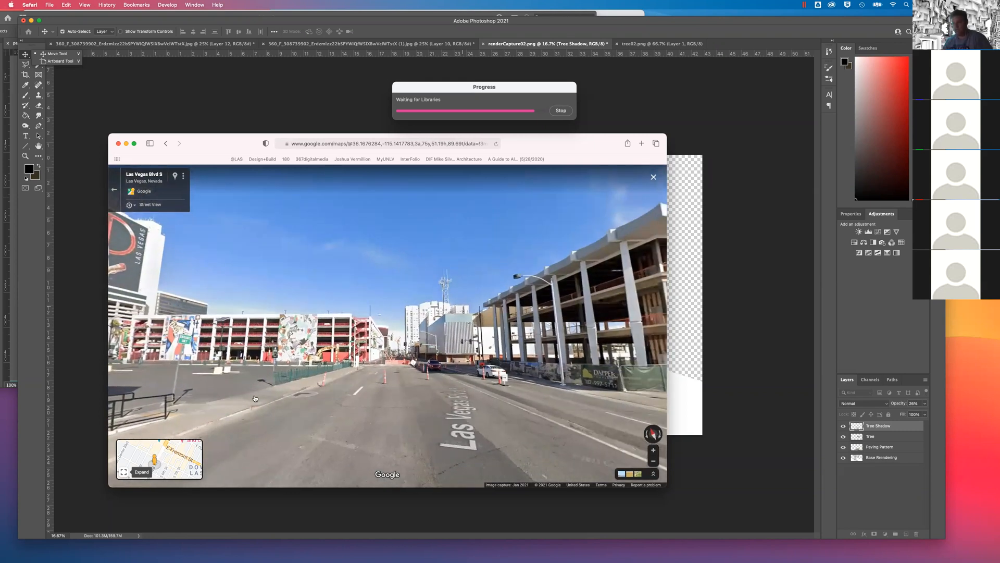
left_click(329, 426)
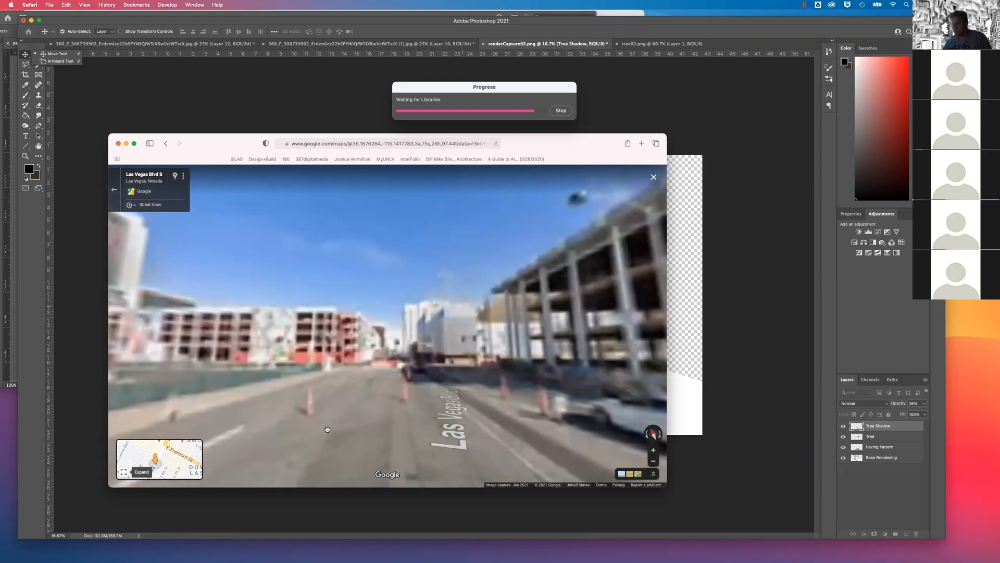
left_click_drag(352, 422, 355, 445)
left_click_drag(542, 147, 493, 52)
left_click_drag(618, 392, 891, 529)
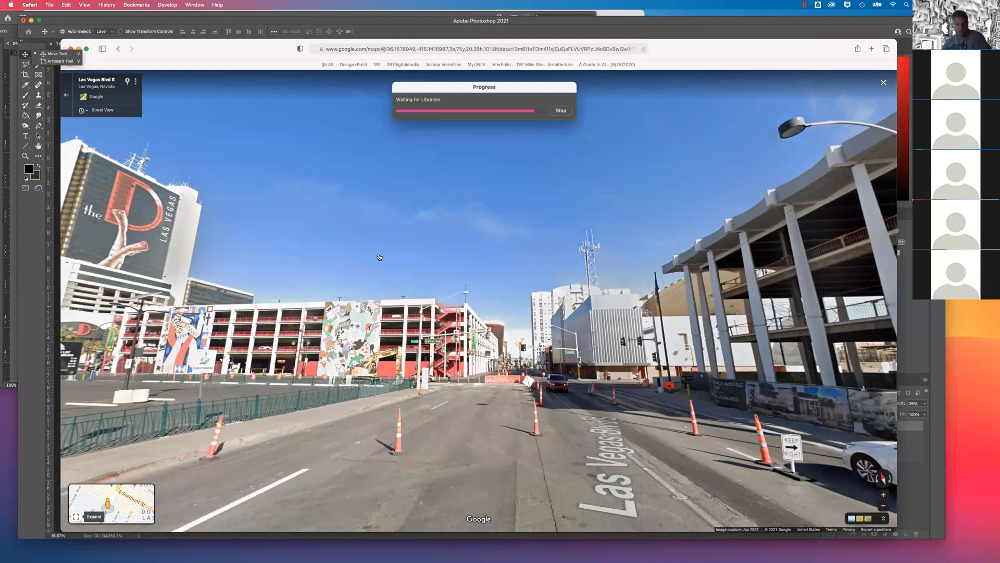
left_click_drag(61, 117, 894, 526)
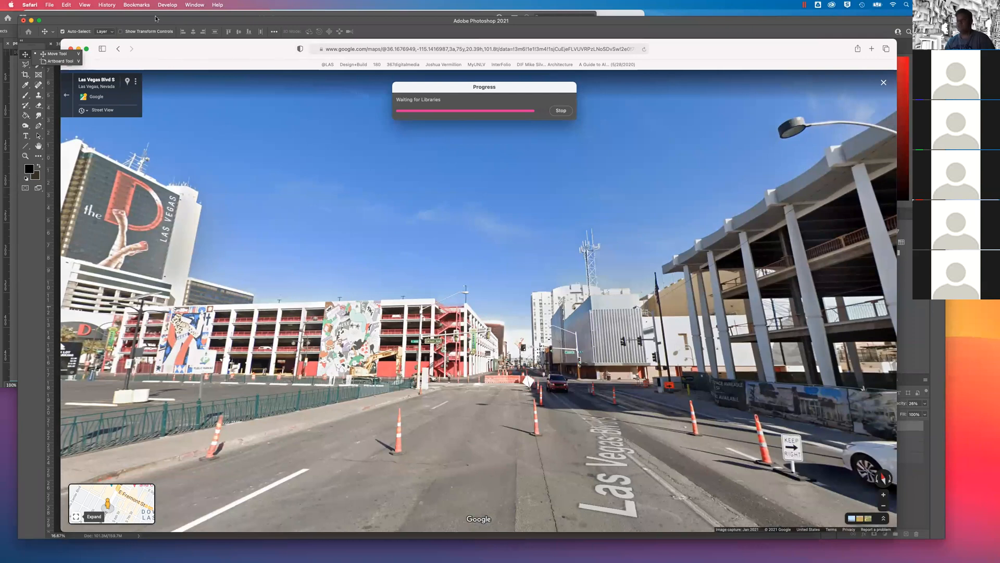
Return to the stalled Photoshop, force it to quit and close the Force Quit Applications window
left_click(178, 23)
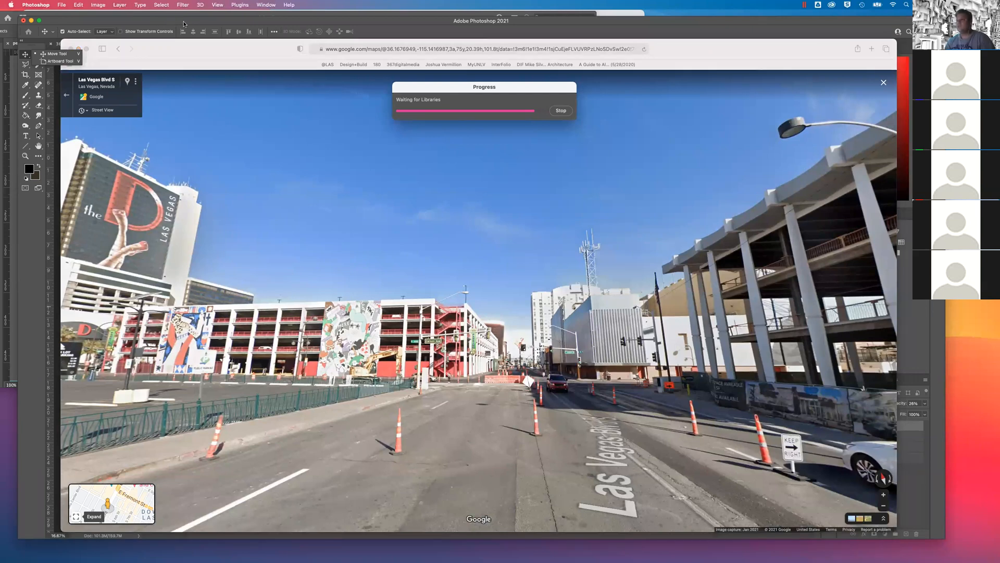
left_click(72, 49)
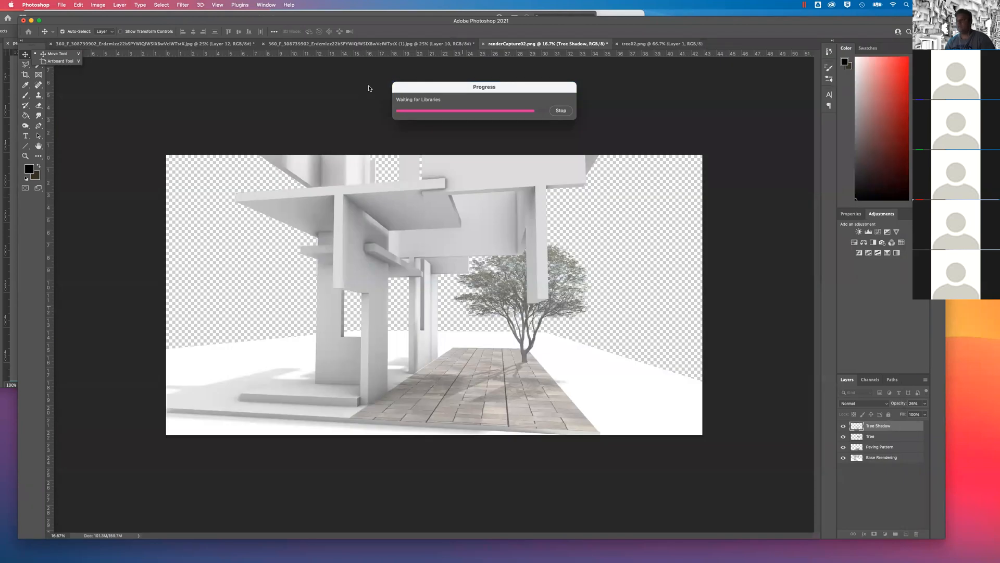
left_click_drag(441, 88, 431, 100)
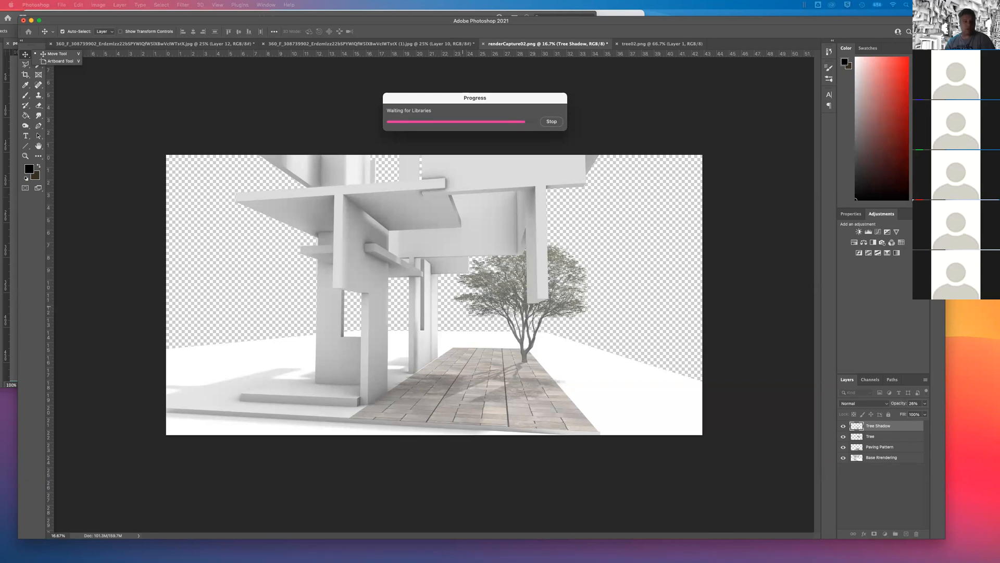
key("super+alt+Escape")
left_click(265, 174)
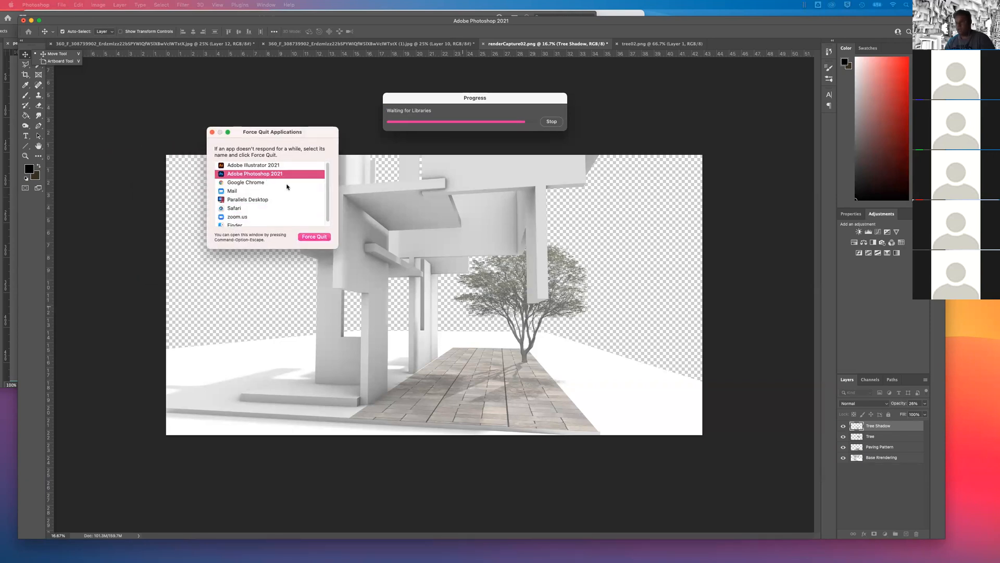
left_click(315, 236)
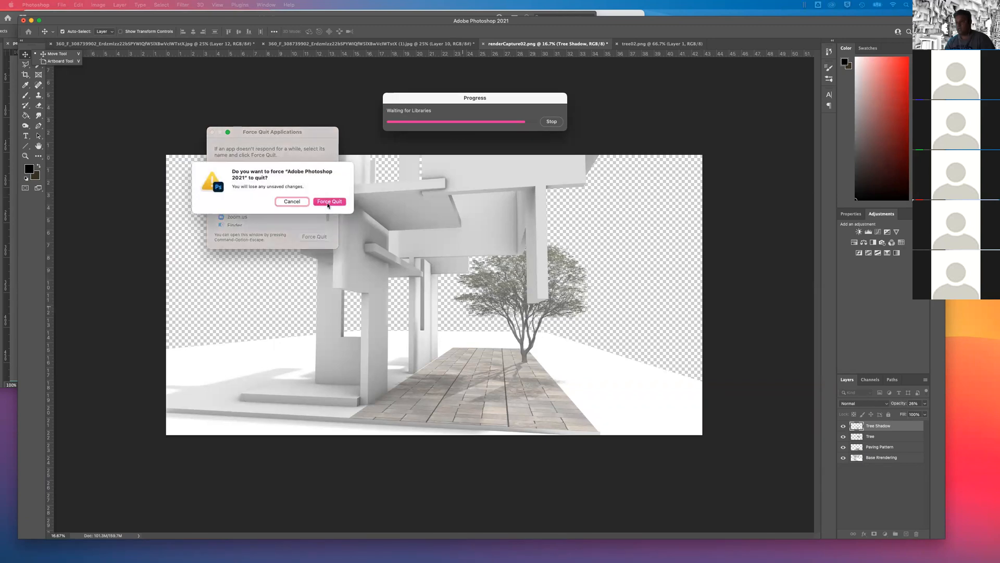
left_click(327, 201)
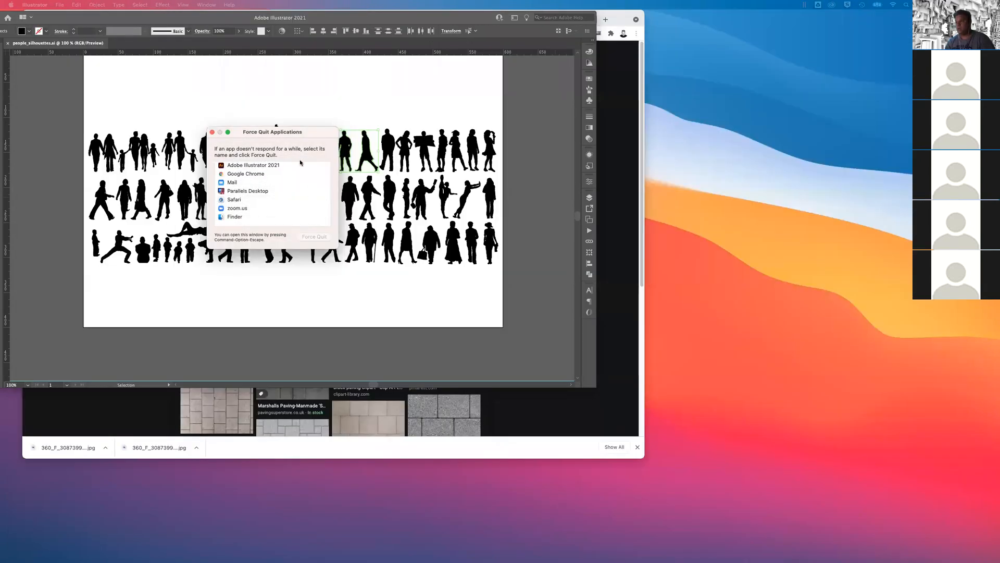
left_click(212, 132)
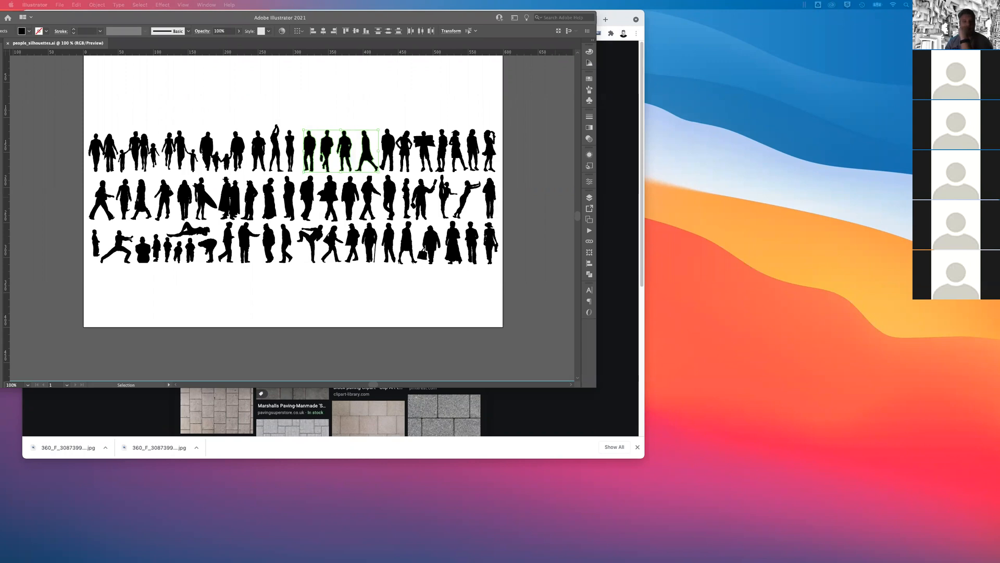
Switch to the relaunched Photoshop, enlarge its window and bring the recovered renderCapture02 document to the front
key("super+Tab")
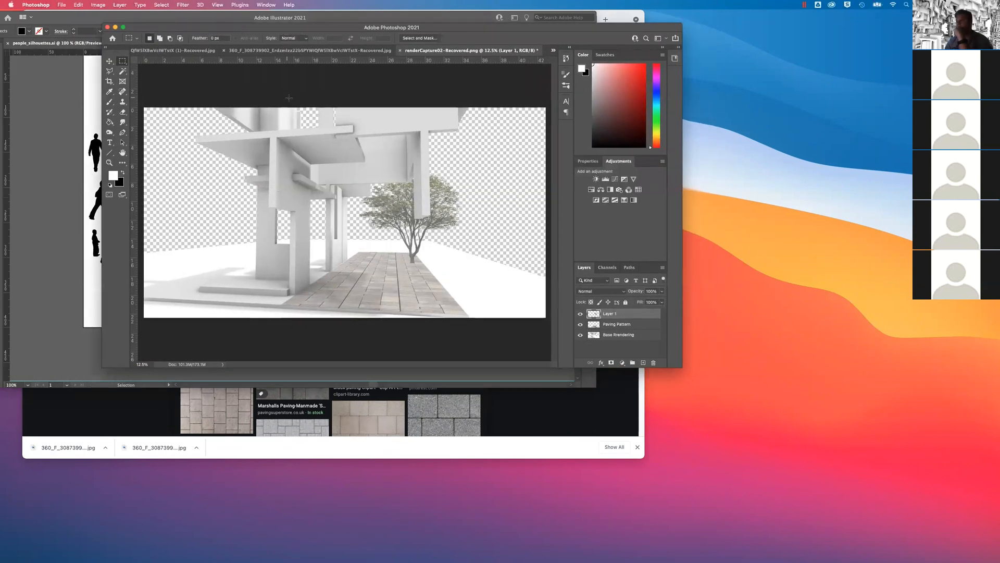
left_click_drag(685, 369, 839, 478)
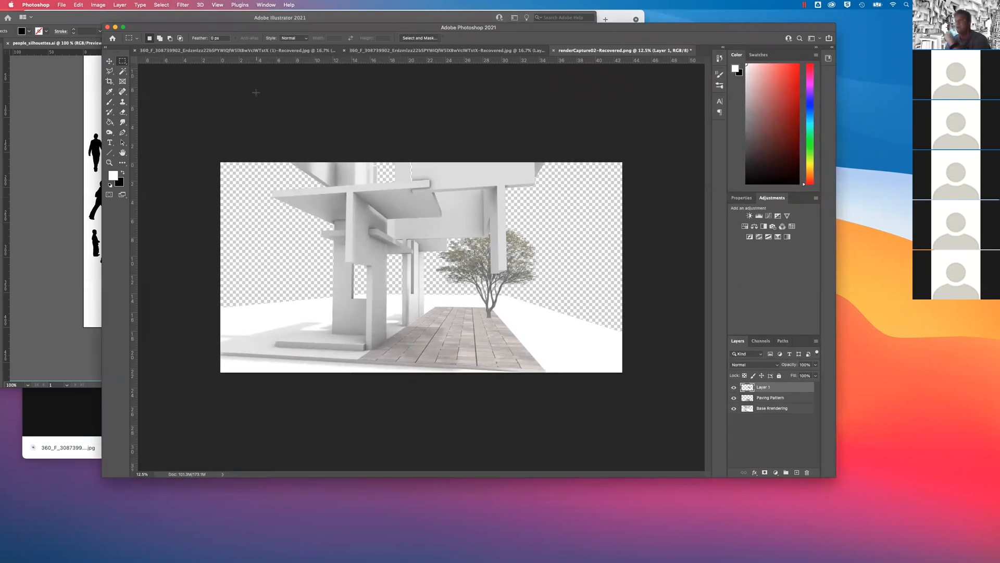
left_click(255, 53)
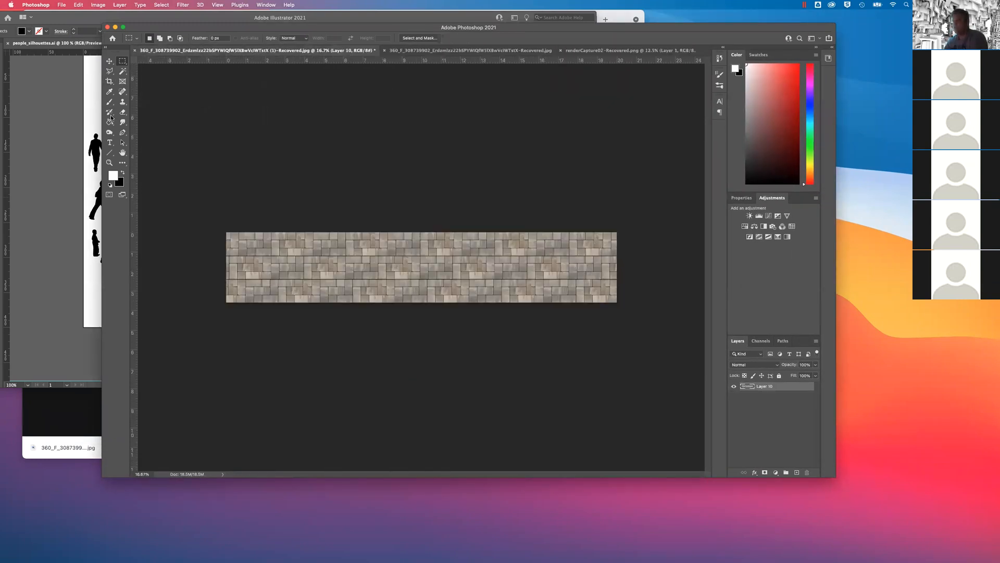
left_click(61, 136)
left_click(633, 129)
left_click(576, 52)
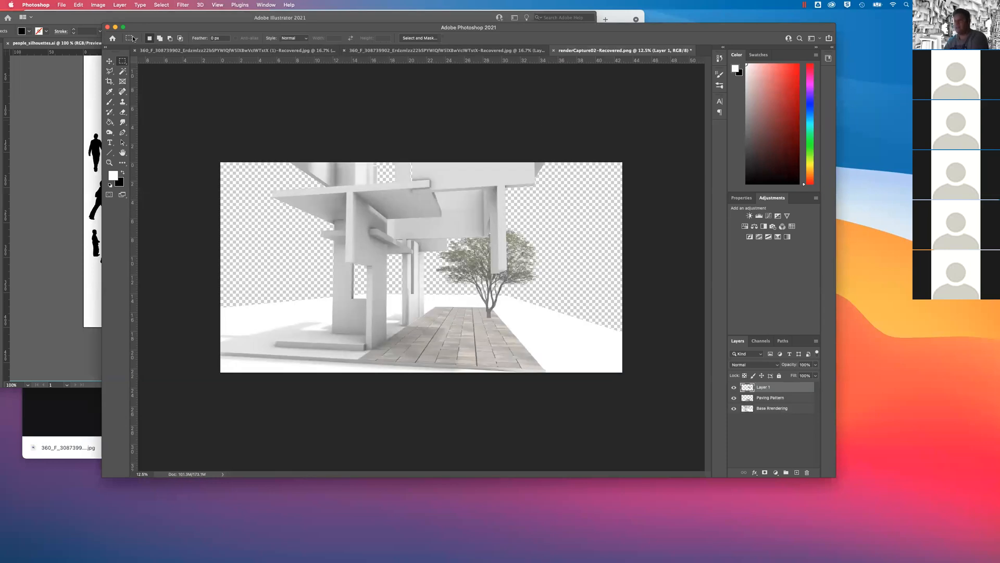
Save the recovered rendering to the Desktop as renderCapture02-Recovered.psd in Photoshop format, with layers and Maximize Compatibility on
left_click(62, 5)
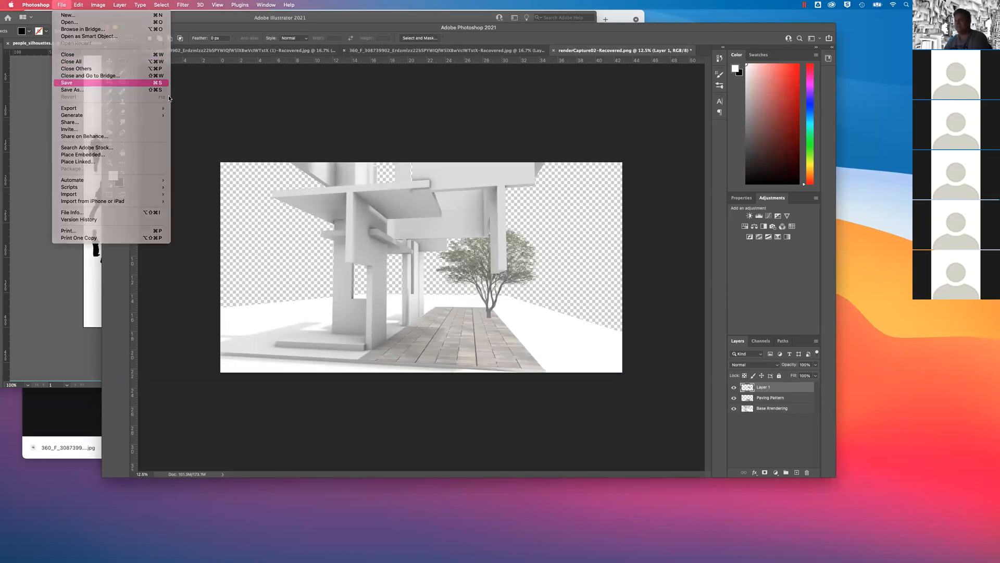
left_click(121, 83)
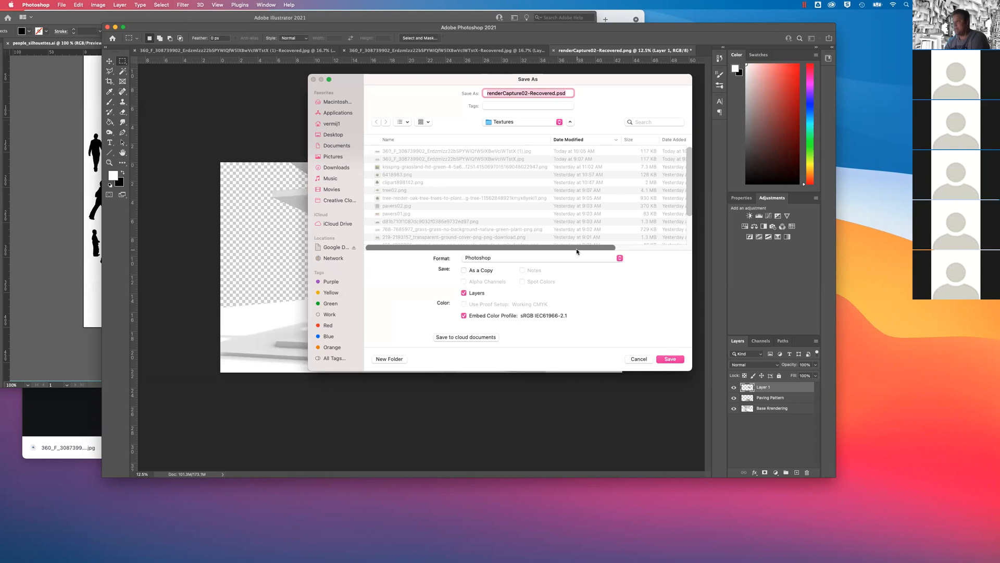
left_click(332, 135)
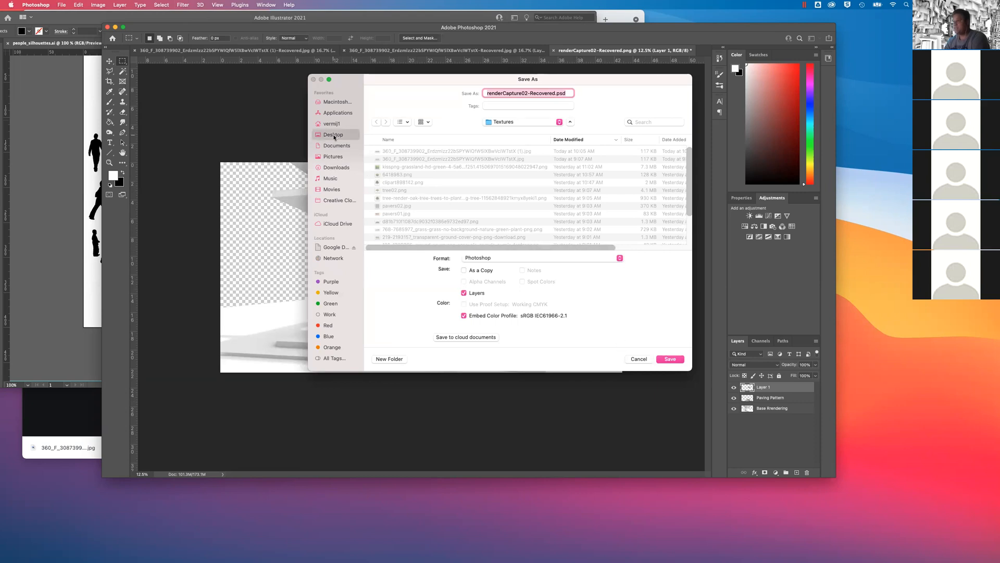
left_click(669, 358)
scroll(13, 190, "left", 1)
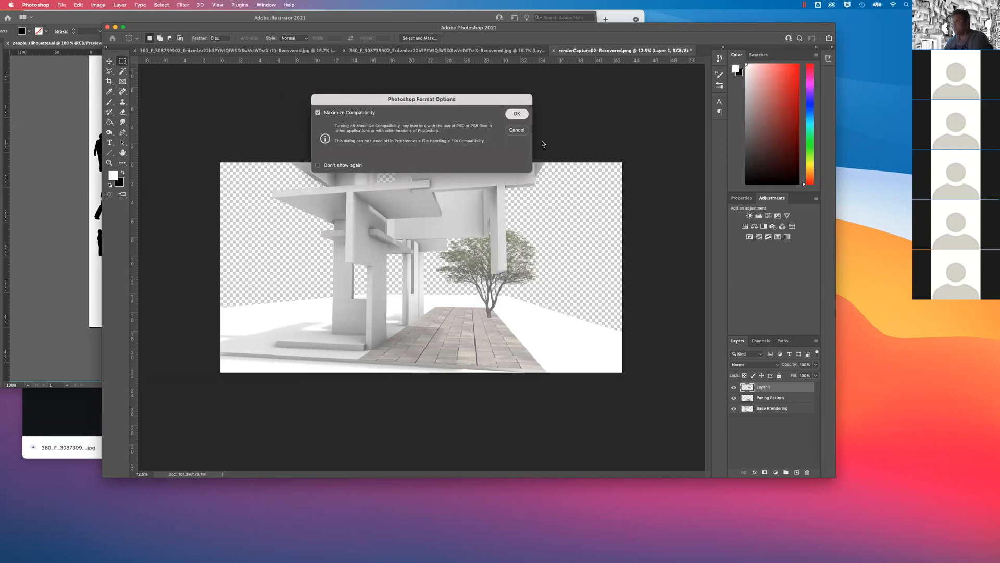
left_click(516, 114)
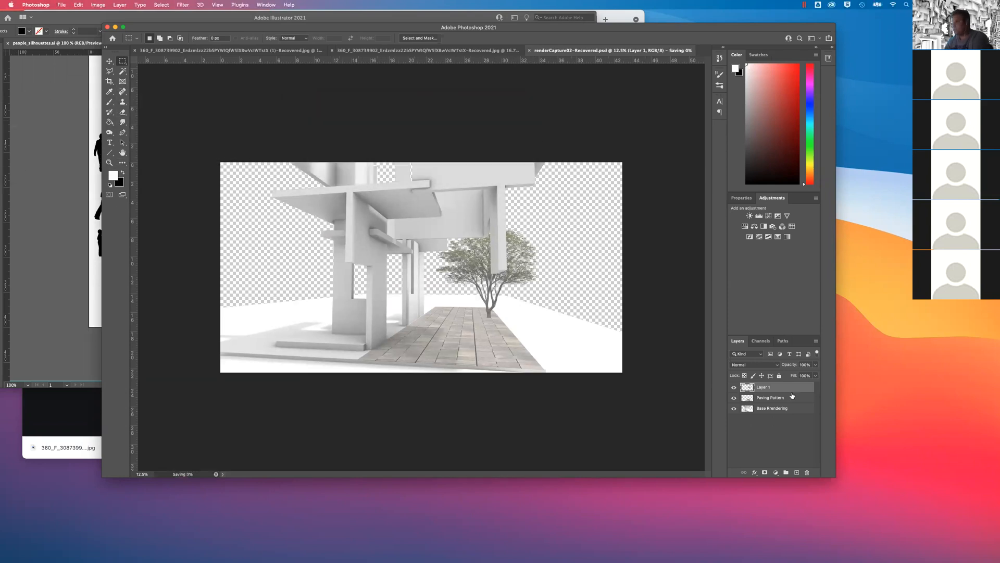
Add a new layer at the very bottom of the layer stack and name it Backdrop
left_click(797, 473)
left_click_drag(766, 388, 764, 436)
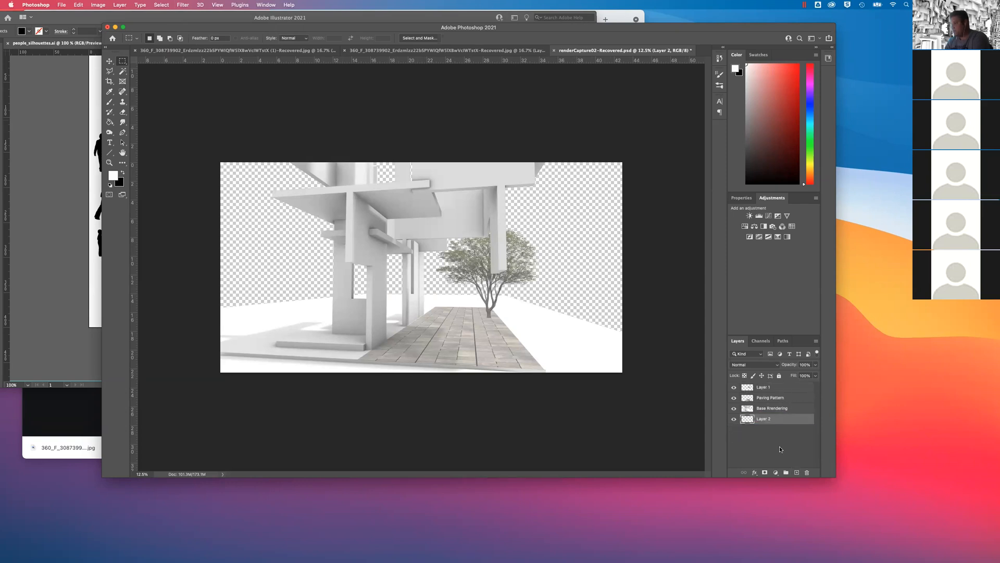
double_click(765, 419)
type("Backgdrop")
key("Return")
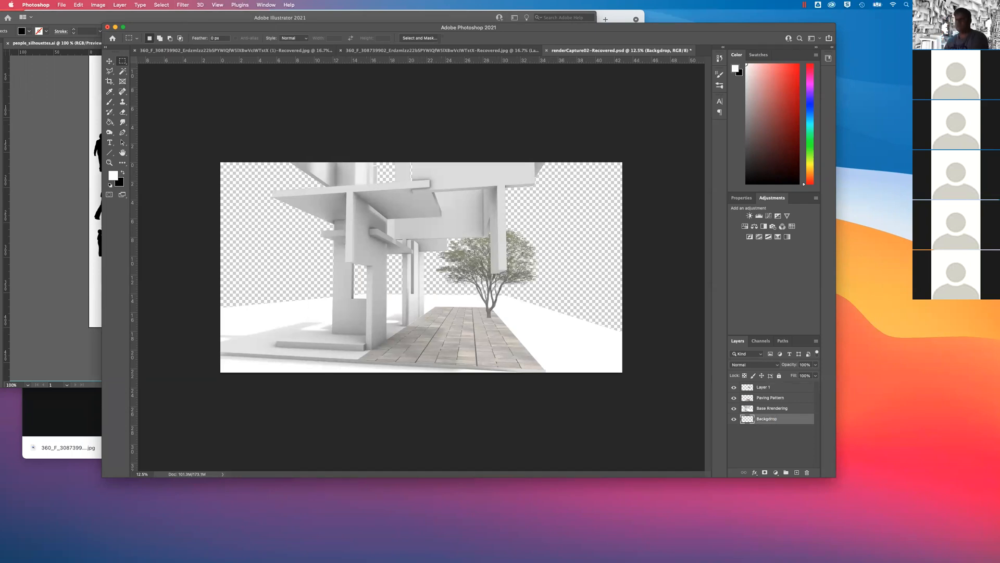
Open the street view capture Screen Shot 2021-07-14 at 10.34.36 AM.png from the Desktop, showing the files as a list
left_click(61, 5)
left_click(66, 23)
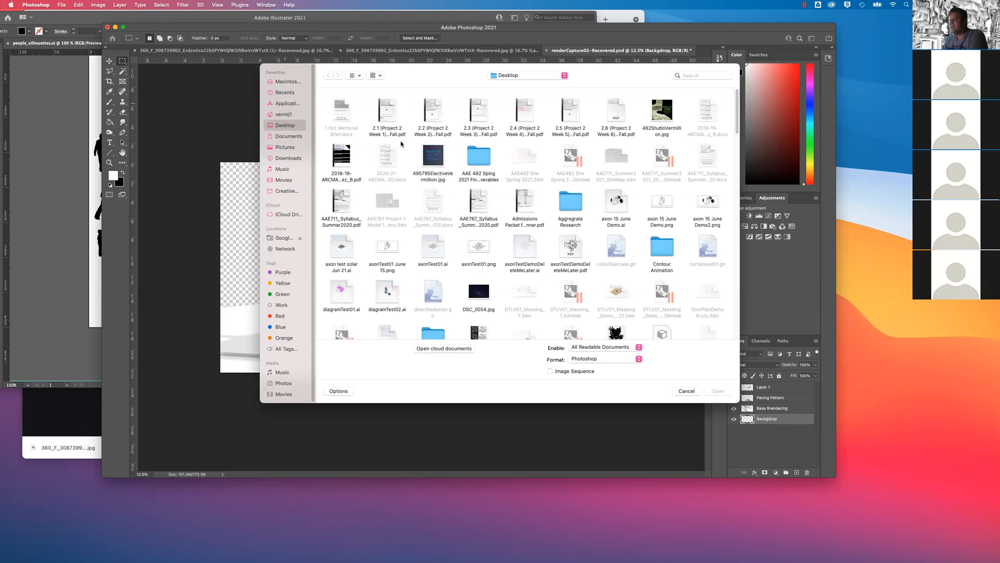
scroll(440, 159, "down", 2)
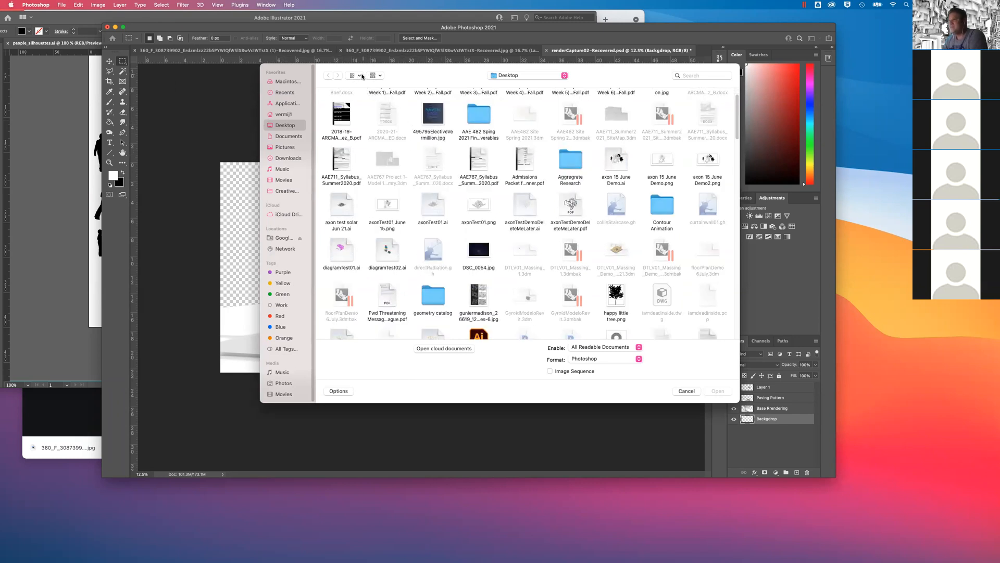
left_click(362, 76)
left_click(432, 129)
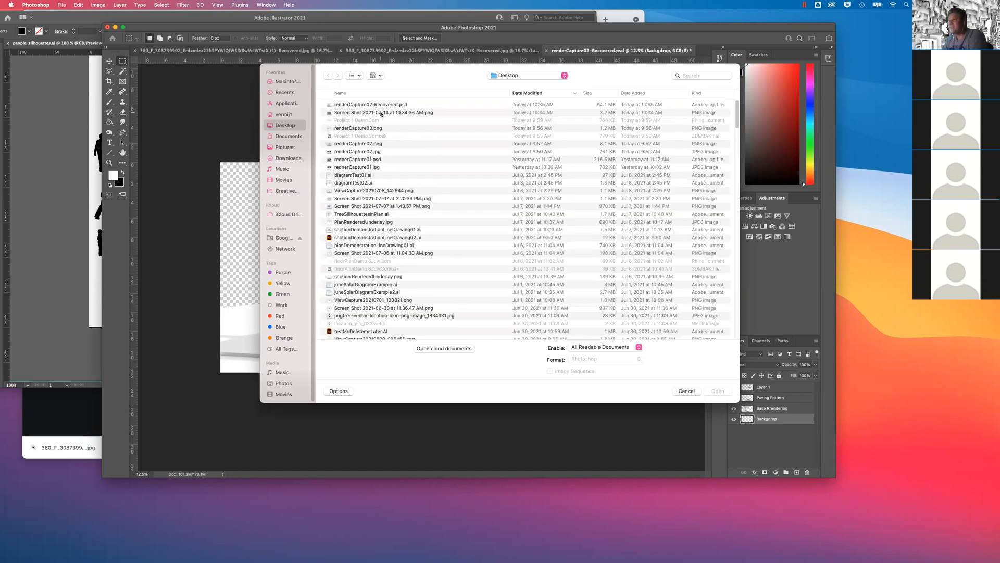
left_click(381, 112)
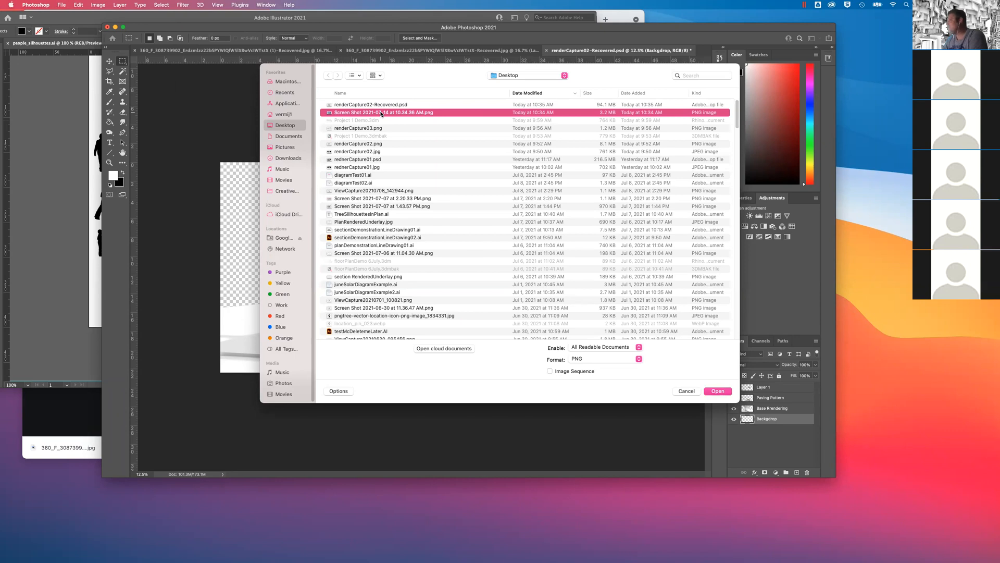
double_click(380, 112)
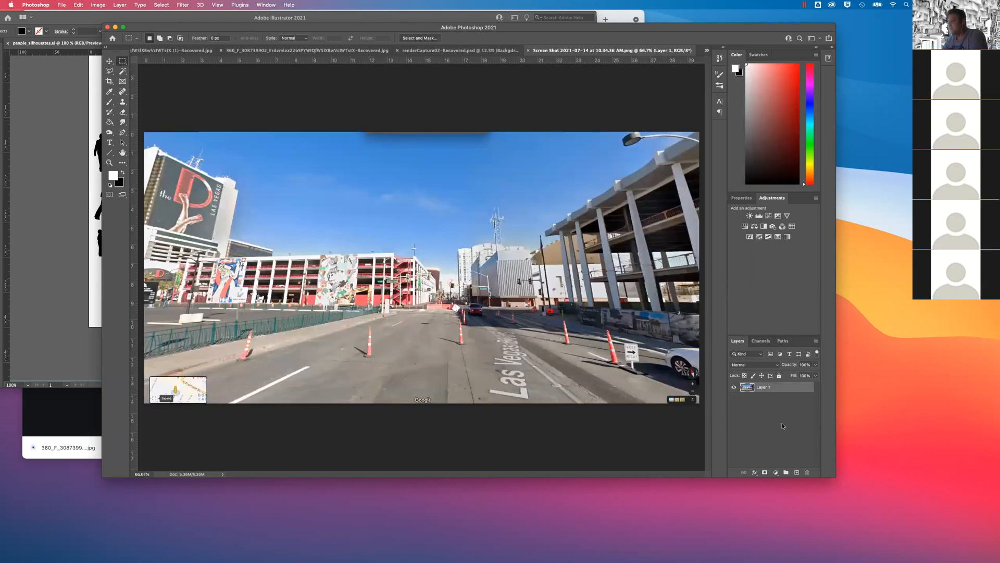
Copy the entire street view image and paste it into the Backdrop layer of renderCapture02-Recovered.psd
key("super+a")
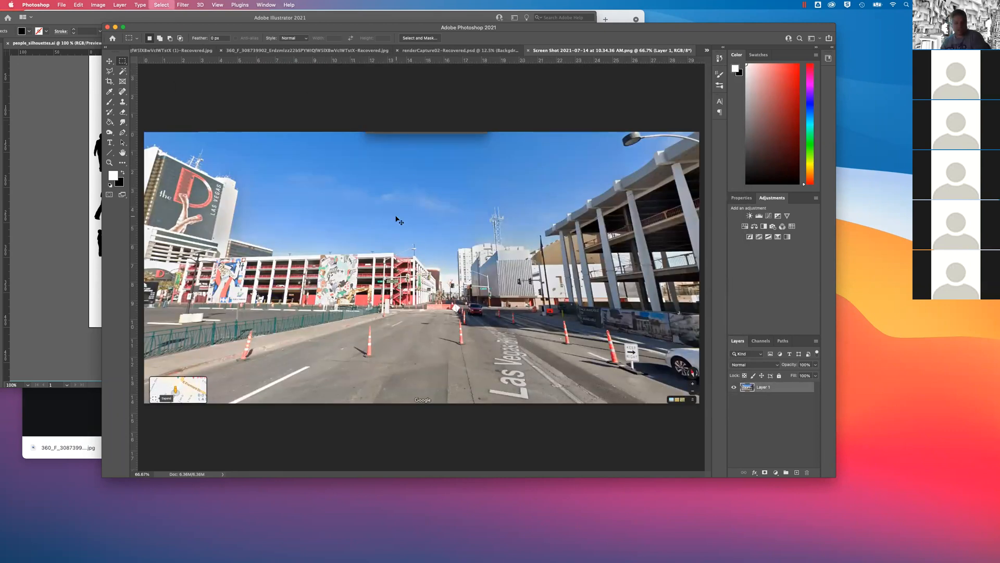
key("BackSpace")
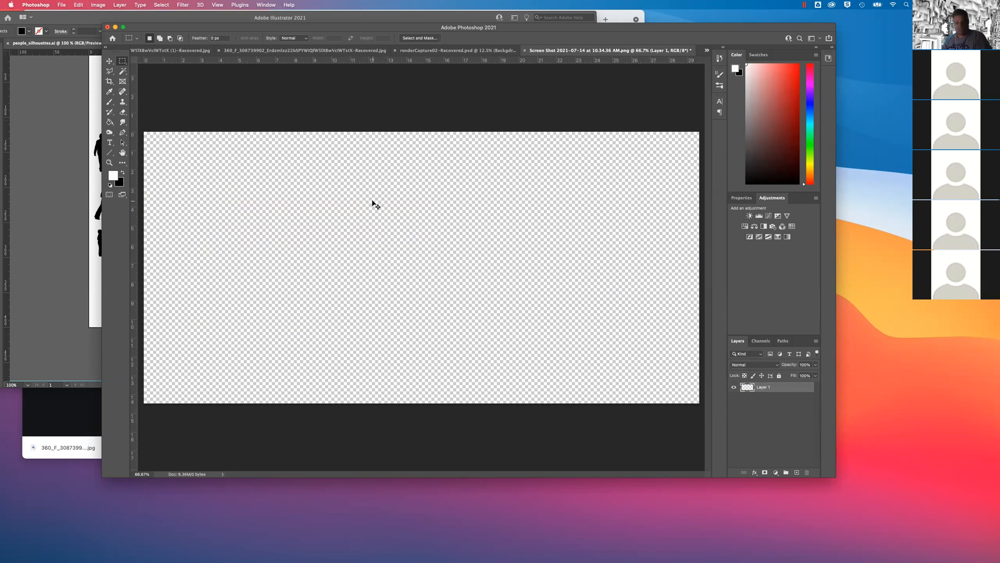
key("super+z")
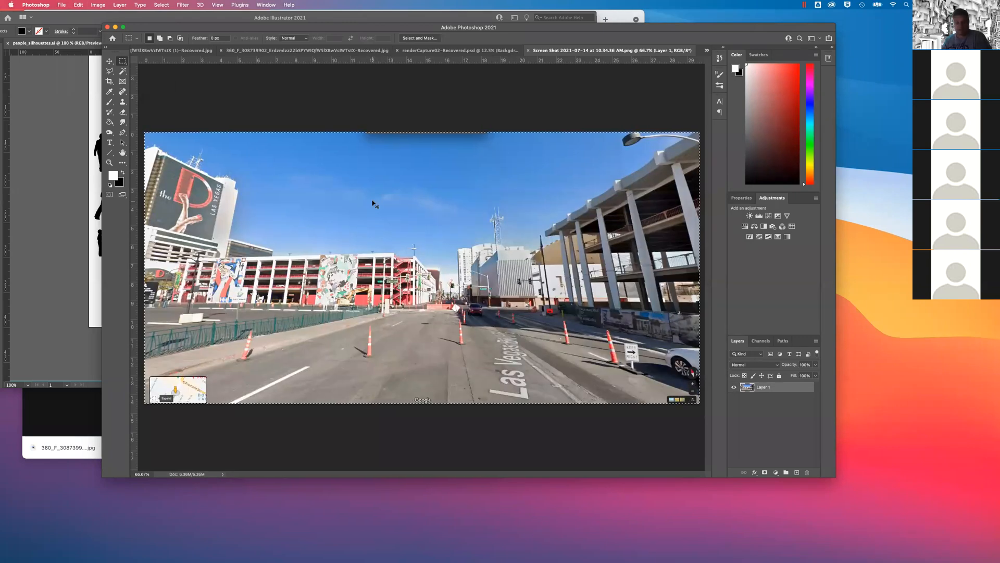
key("super+c")
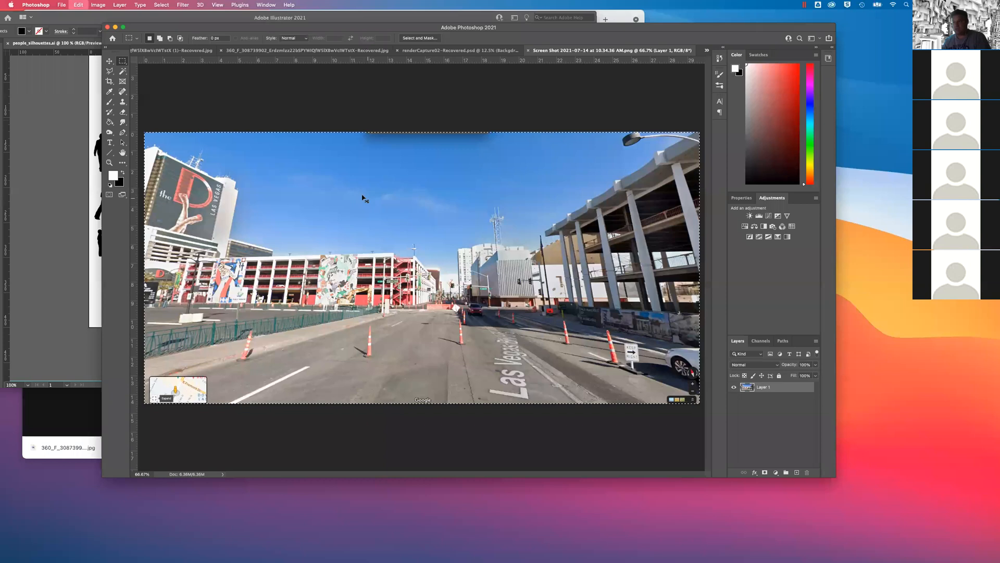
left_click(448, 52)
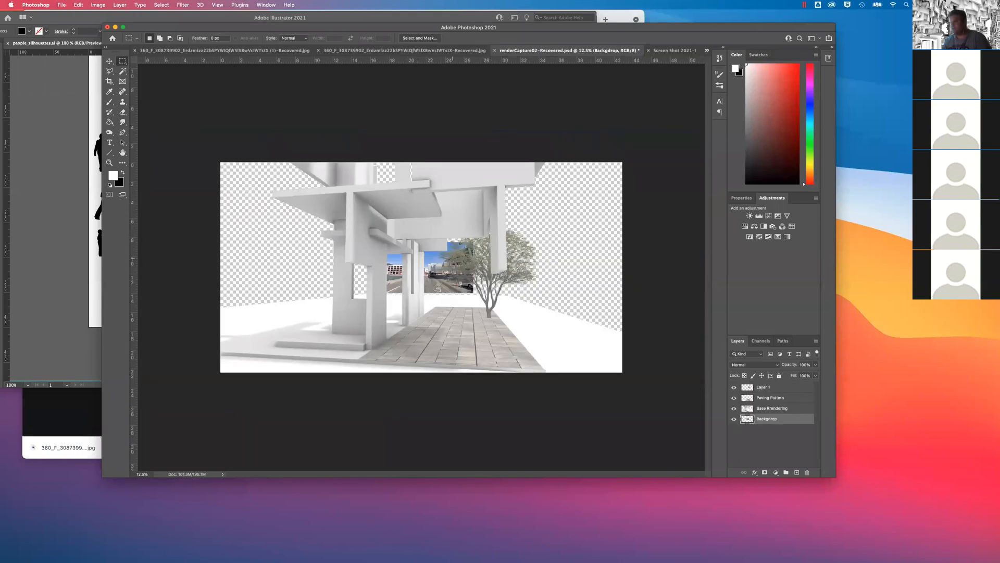
Move and scale up the pasted street image so it fills the transparent area behind the building across the whole canvas
left_click(109, 61)
left_click_drag(432, 275, 604, 298)
key("super+t")
key("Return")
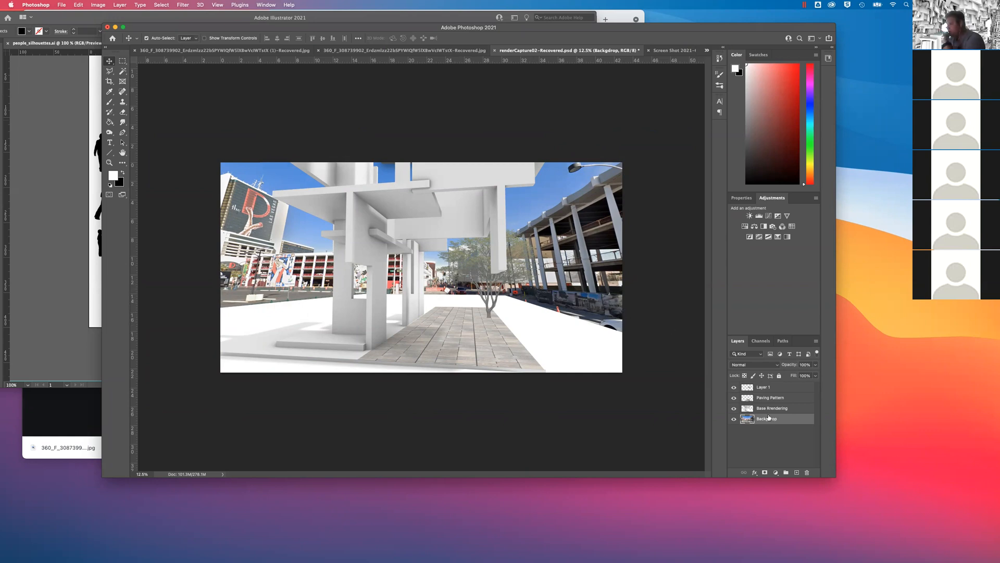
Fade the Backdrop layer with Hue/Saturation, setting Saturation to -85 and Lightness to +73
left_click(99, 5)
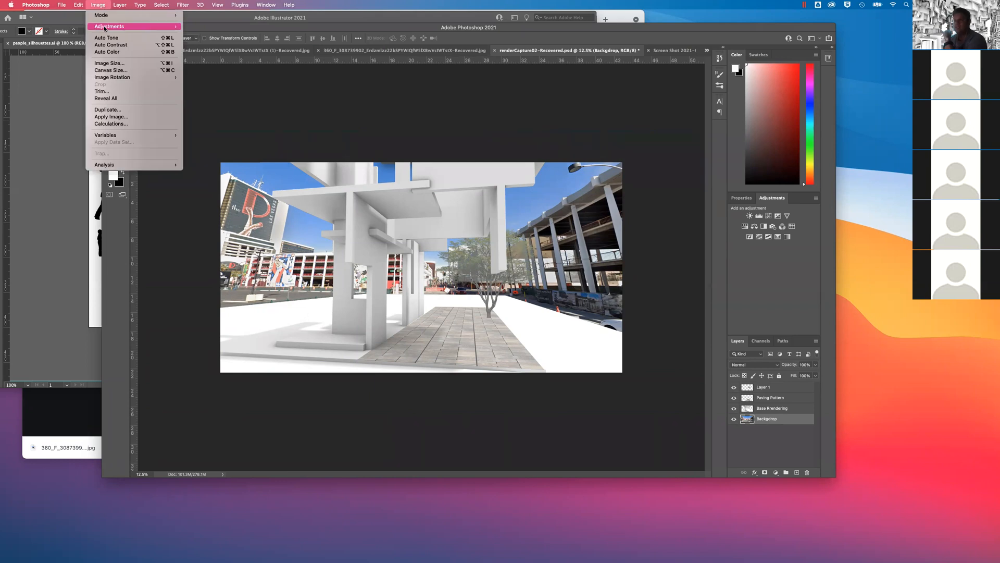
mouse_move(130, 26)
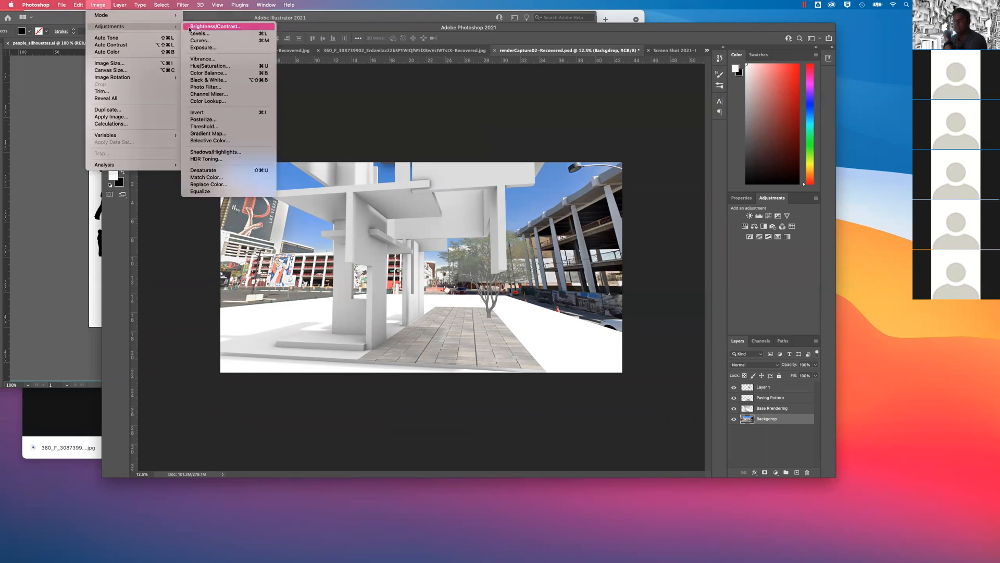
left_click(210, 65)
left_click_drag(346, 144, 334, 145)
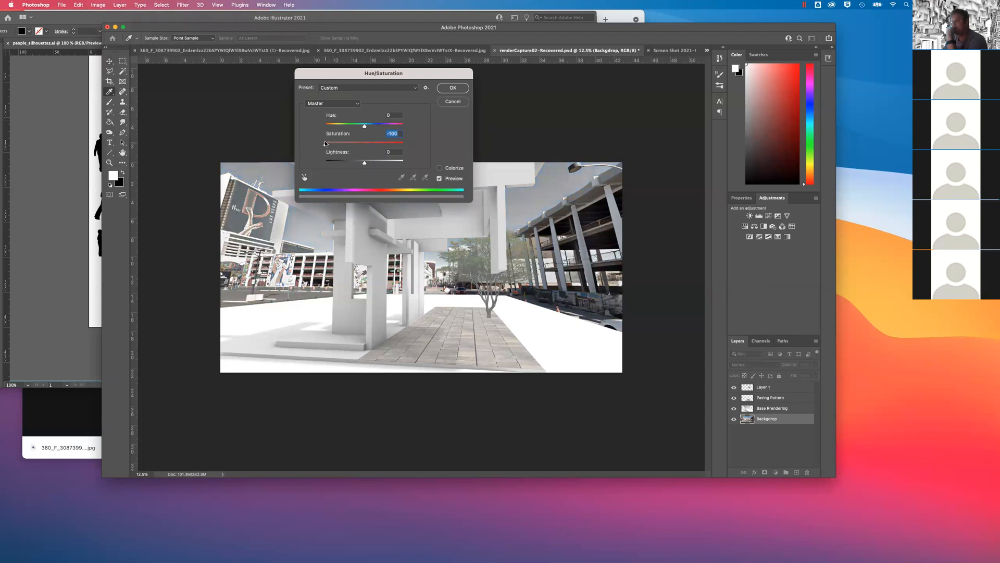
left_click_drag(331, 143, 394, 165)
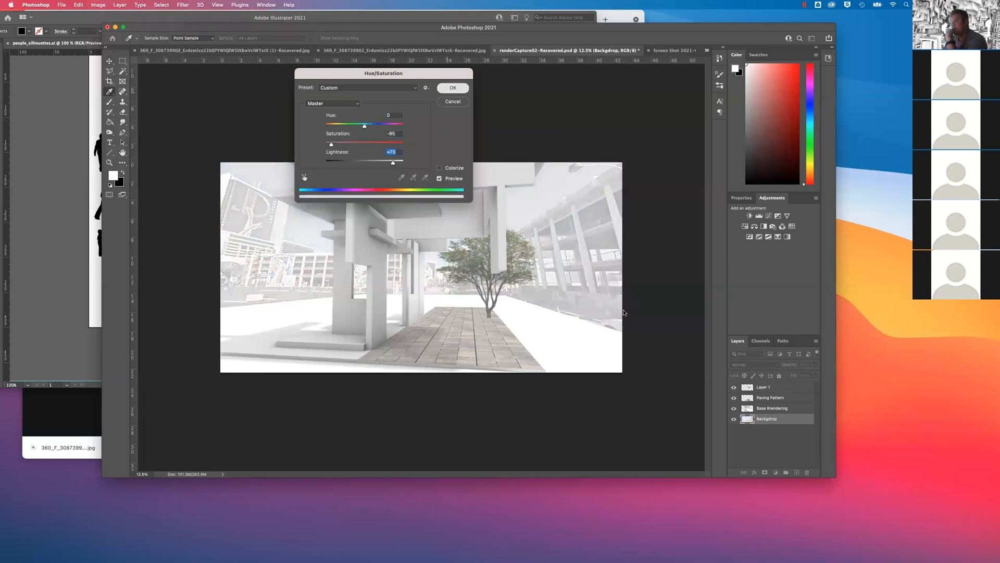
key("Return")
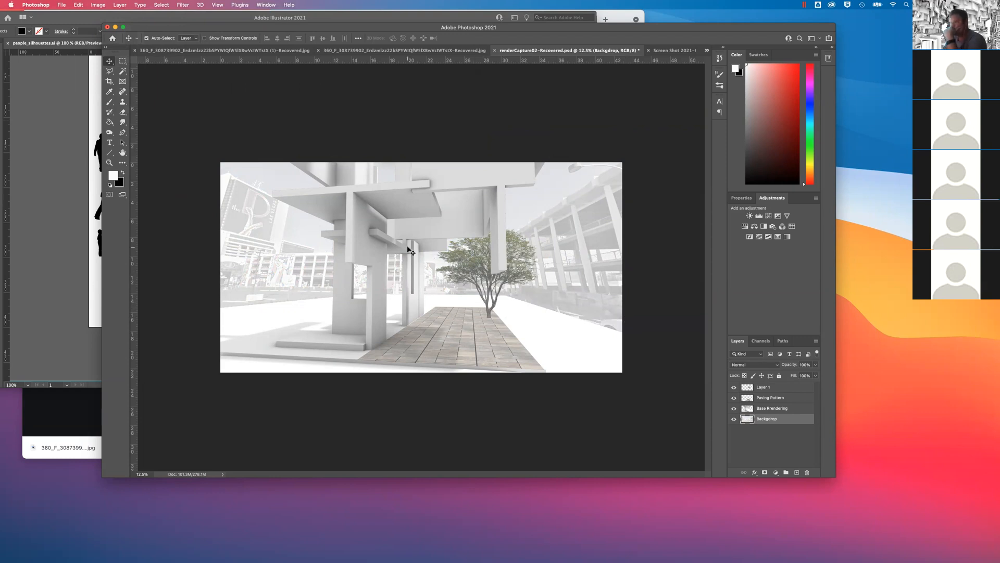
Darken the base rendering layer with Levels, setting the black input to about 58 and the midtones to 0.58
left_click(784, 409)
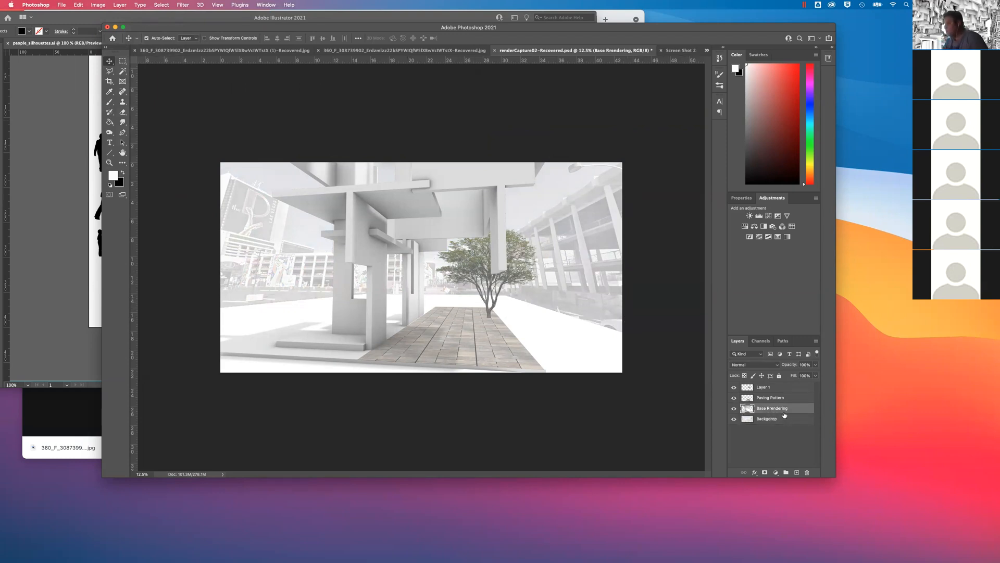
left_click(96, 5)
mouse_move(125, 26)
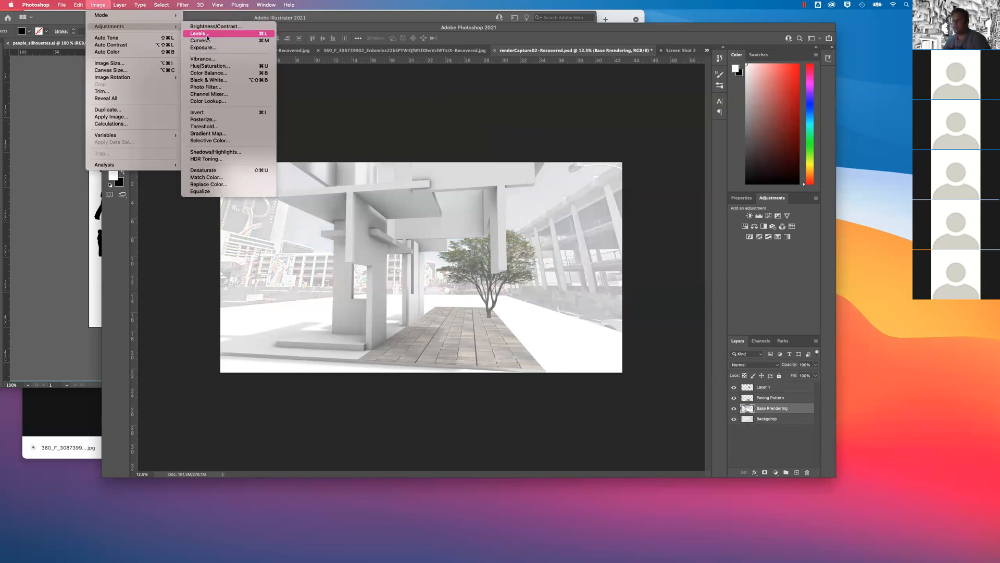
left_click(206, 35)
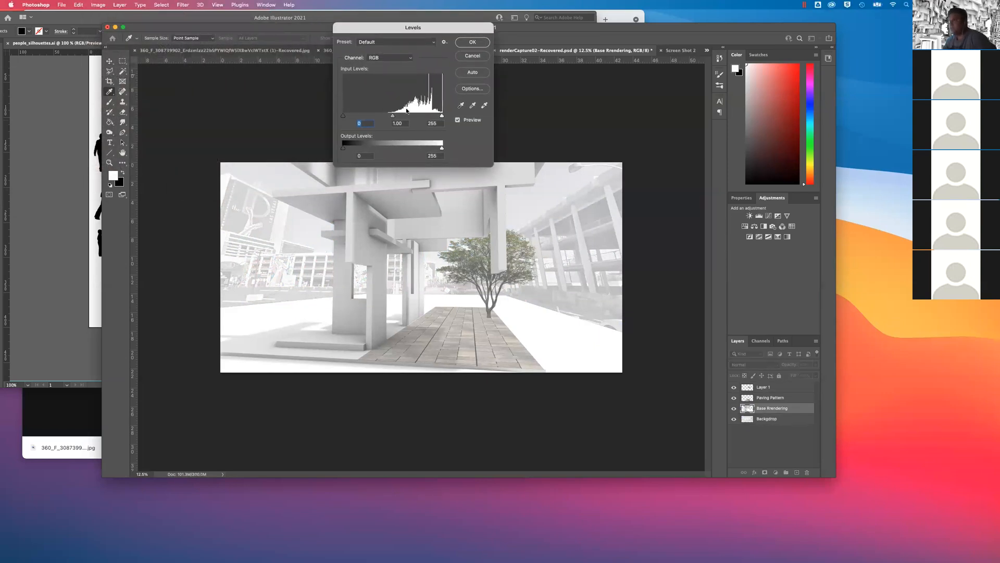
left_click_drag(342, 115, 414, 119)
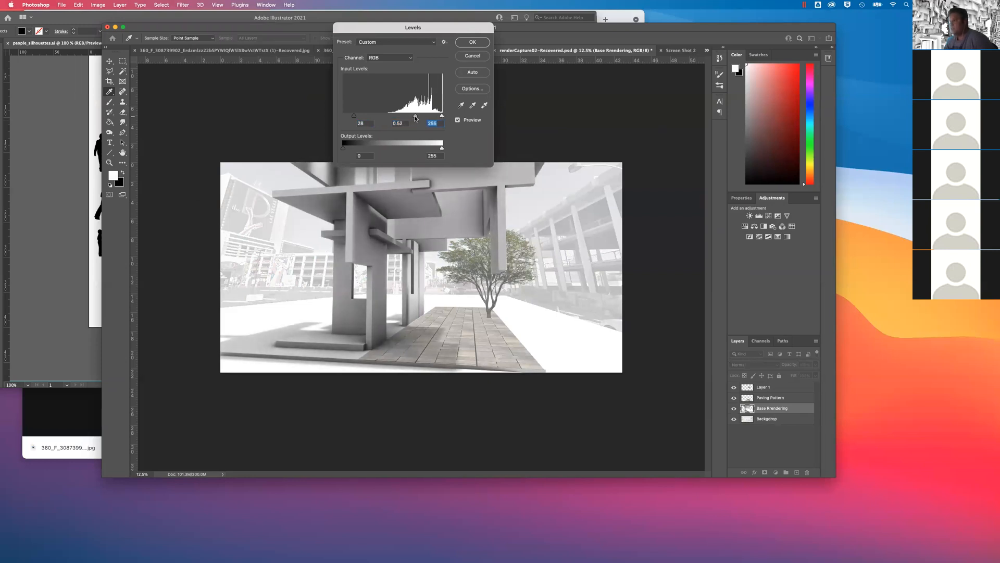
left_click_drag(358, 118, 362, 118)
left_click(365, 116)
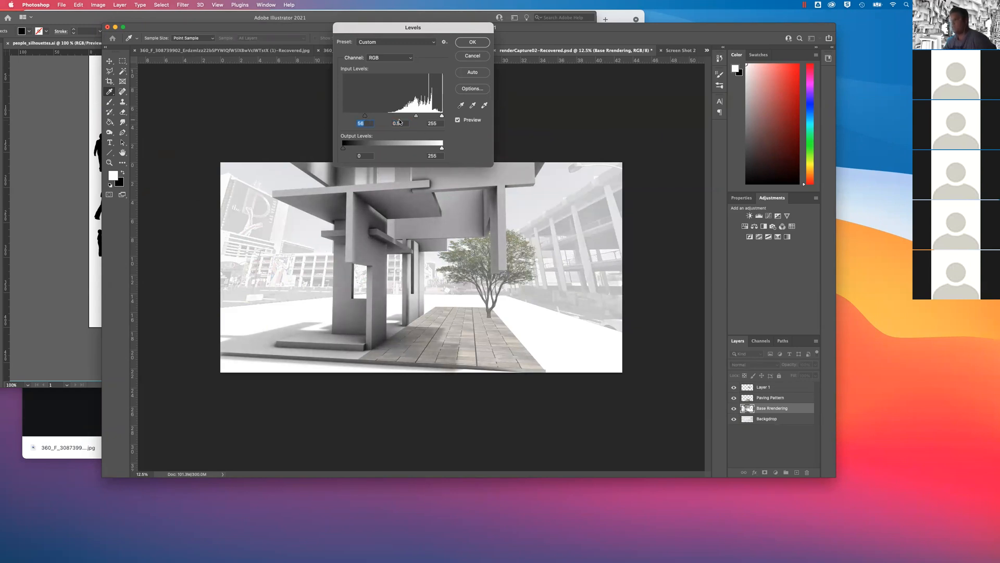
mouse_move(344, 151)
left_mouse_down()
mouse_move(367, 151)
mouse_move(343, 152)
left_mouse_up()
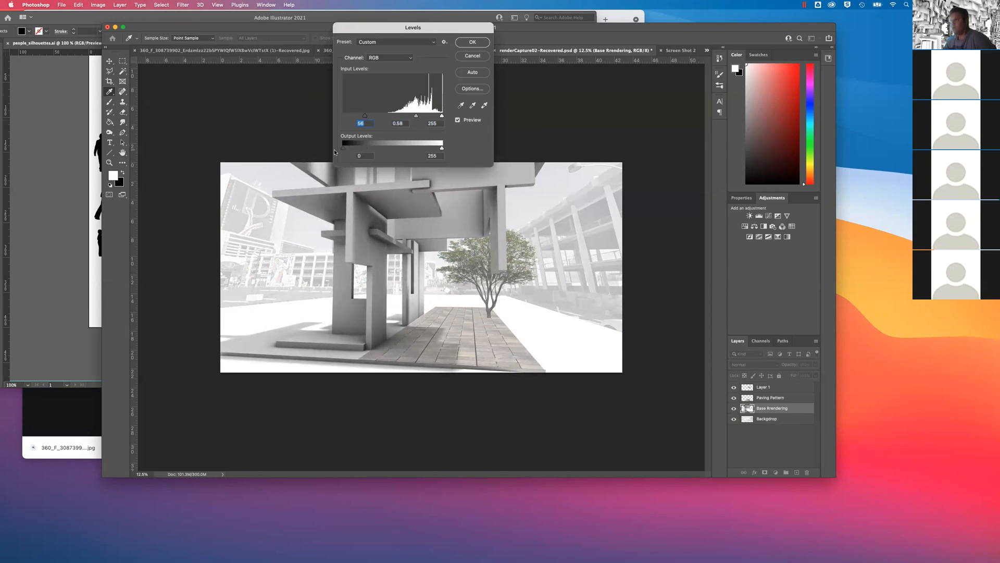
mouse_move(441, 149)
left_mouse_down()
mouse_move(429, 150)
mouse_move(445, 149)
left_mouse_up()
left_click(472, 41)
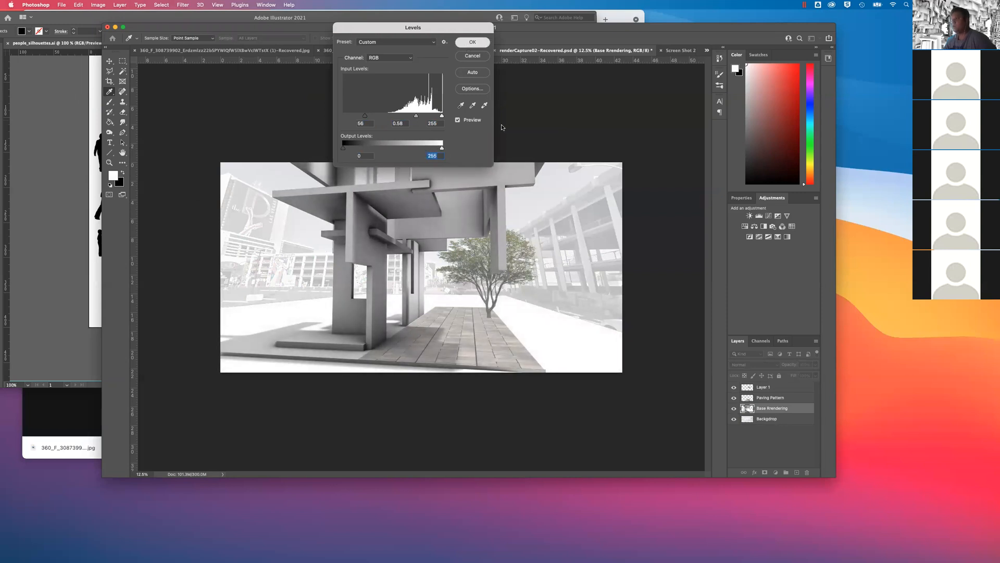
Try adjusting the base rendering layer's contrast with Curves by reshaping the RGB curve at its shadow and midtone points
left_click(97, 4)
mouse_move(112, 26)
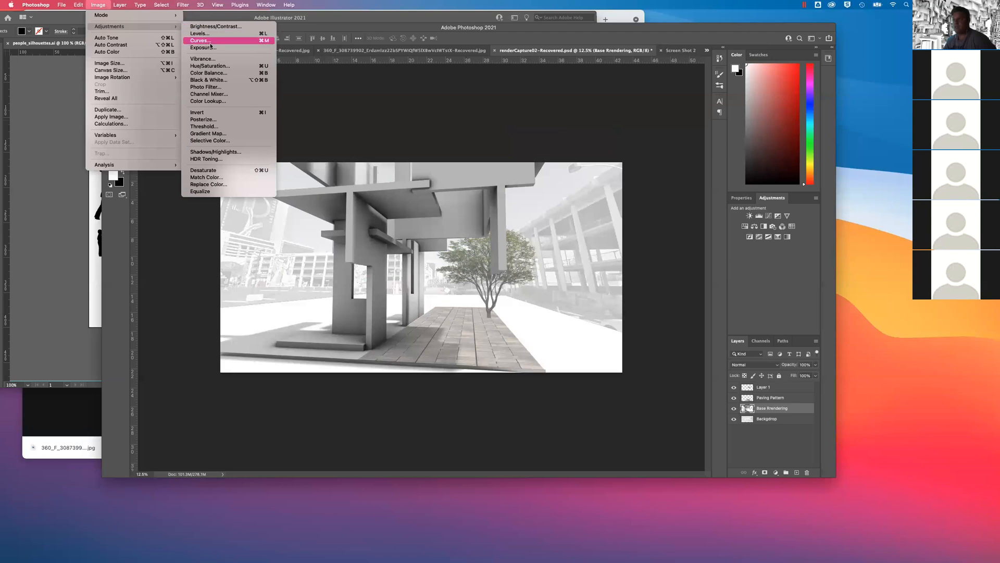
left_click(204, 41)
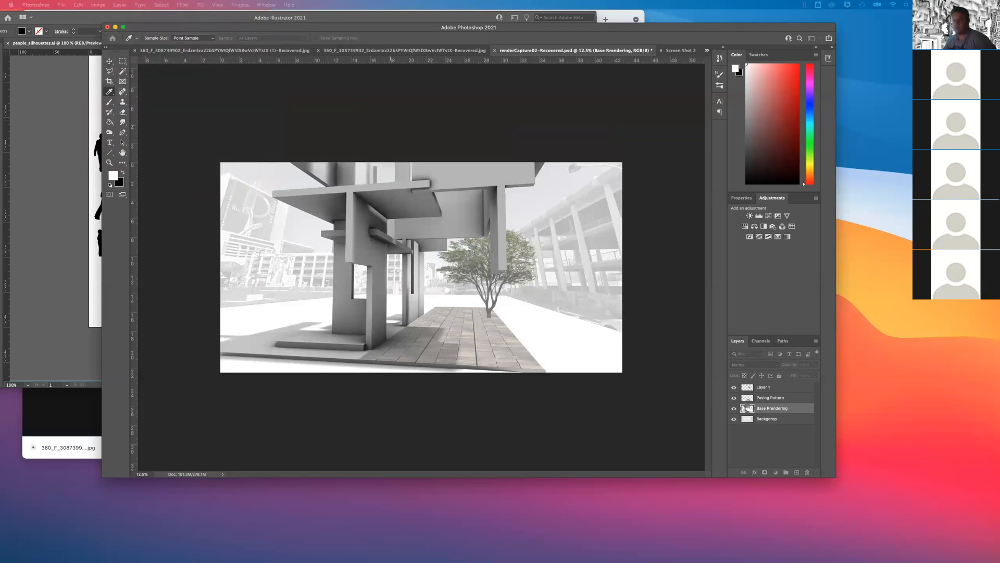
left_click_drag(514, 55, 615, 55)
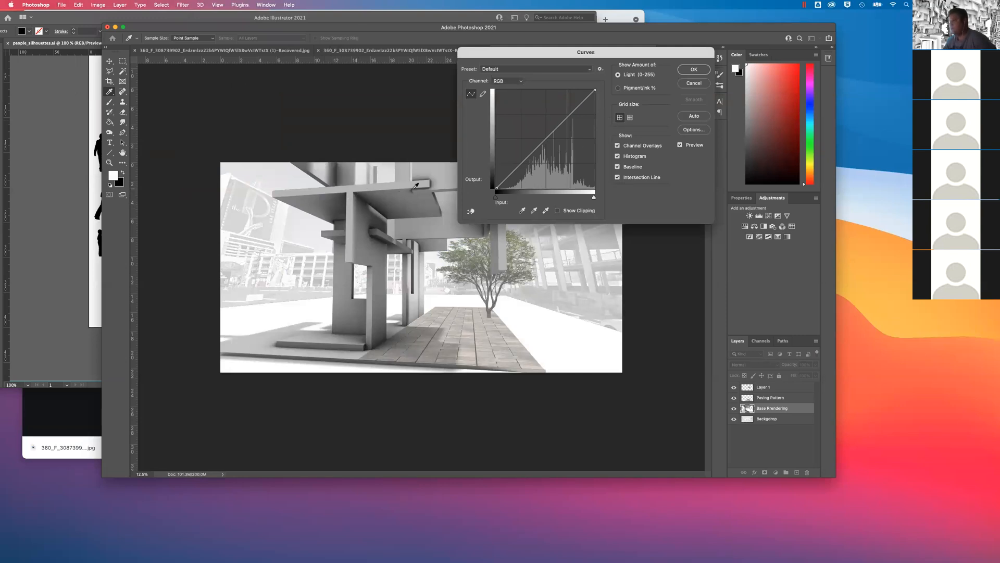
left_click(471, 211)
left_click(371, 197)
left_click_drag(518, 168, 522, 166)
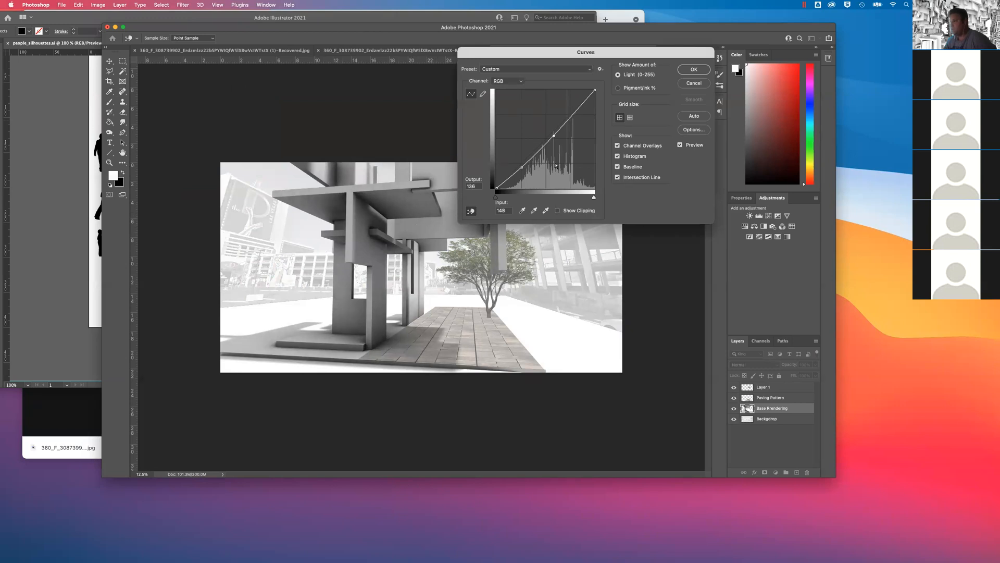
left_click_drag(553, 135, 547, 130)
left_click_drag(522, 170, 523, 172)
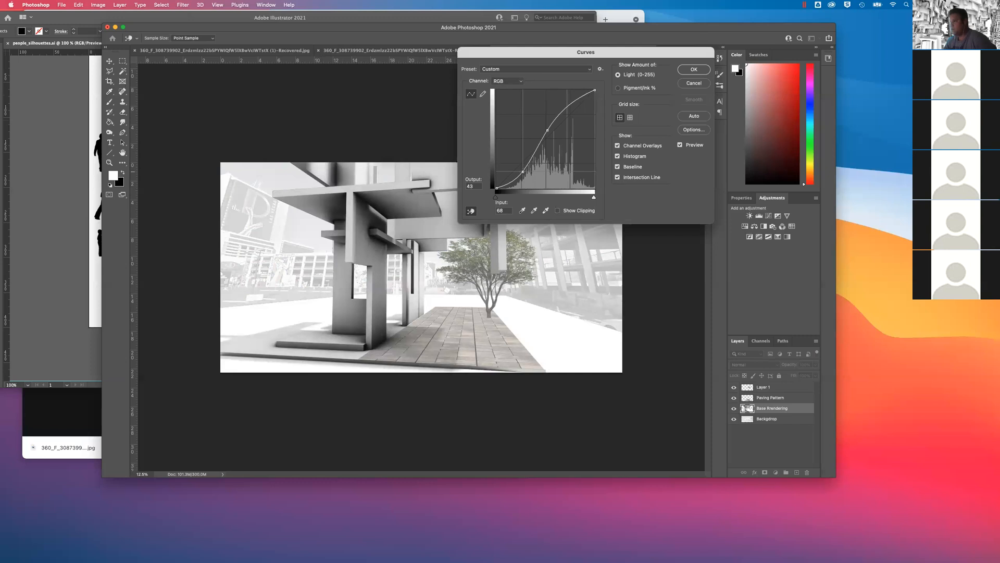
mouse_move(541, 133)
left_mouse_down()
mouse_move(547, 140)
mouse_move(523, 171)
mouse_move(553, 138)
left_mouse_up()
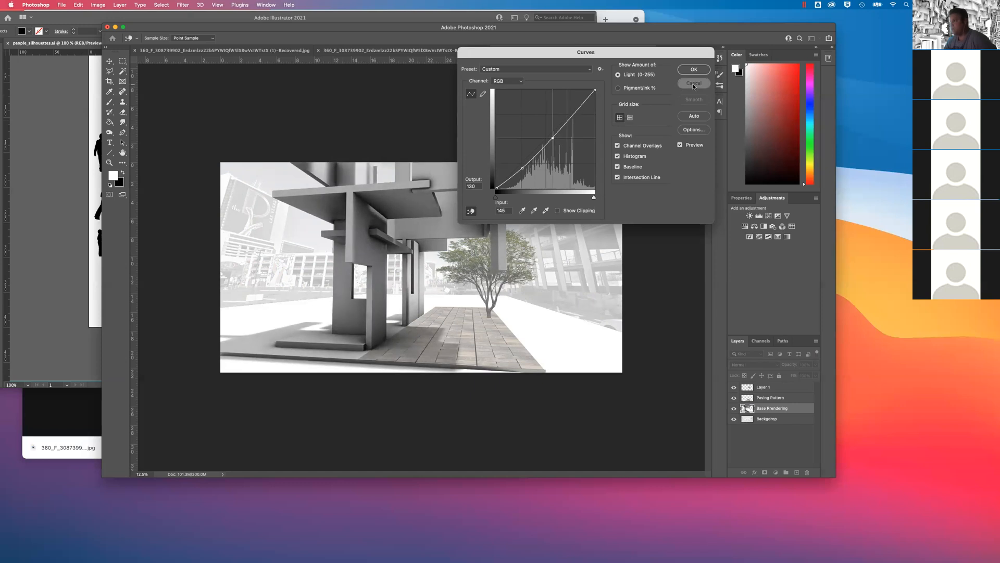
key("Return")
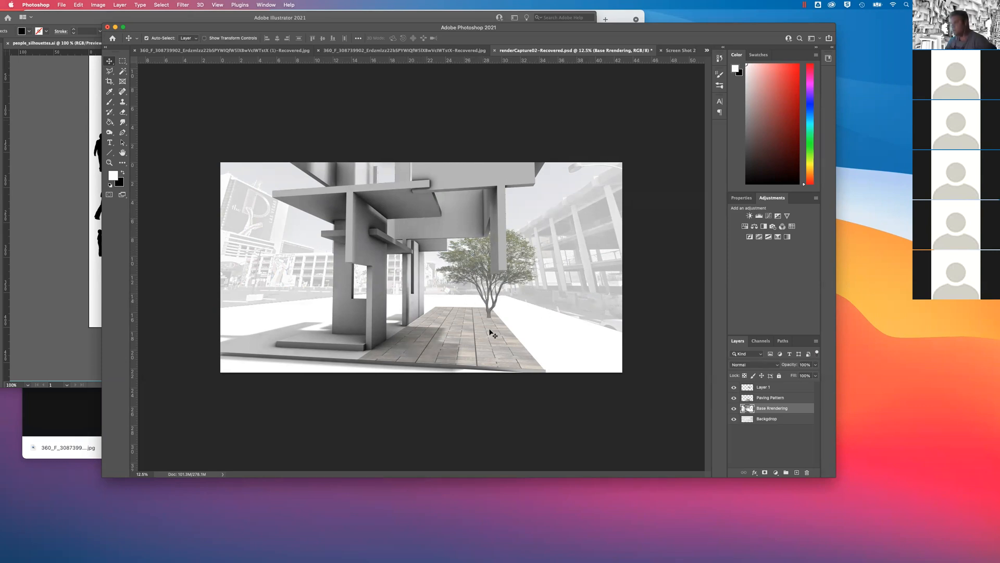
Copy the selected silhouettes from people_silhouettes.ai in Illustrator, paste them into the Photoshop rendering as a shape layer, and move it atop the layer stack
left_click(61, 168)
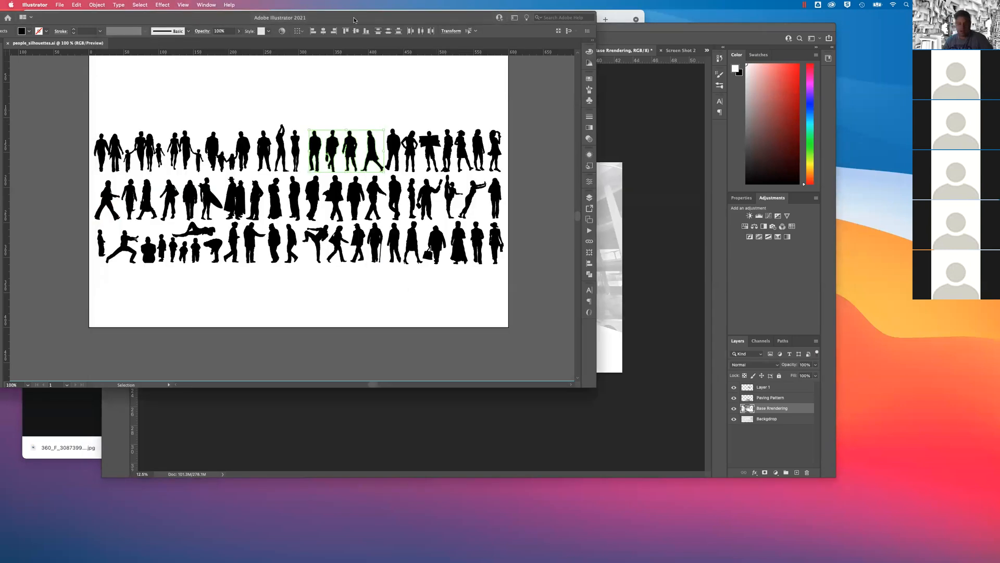
left_click(630, 43)
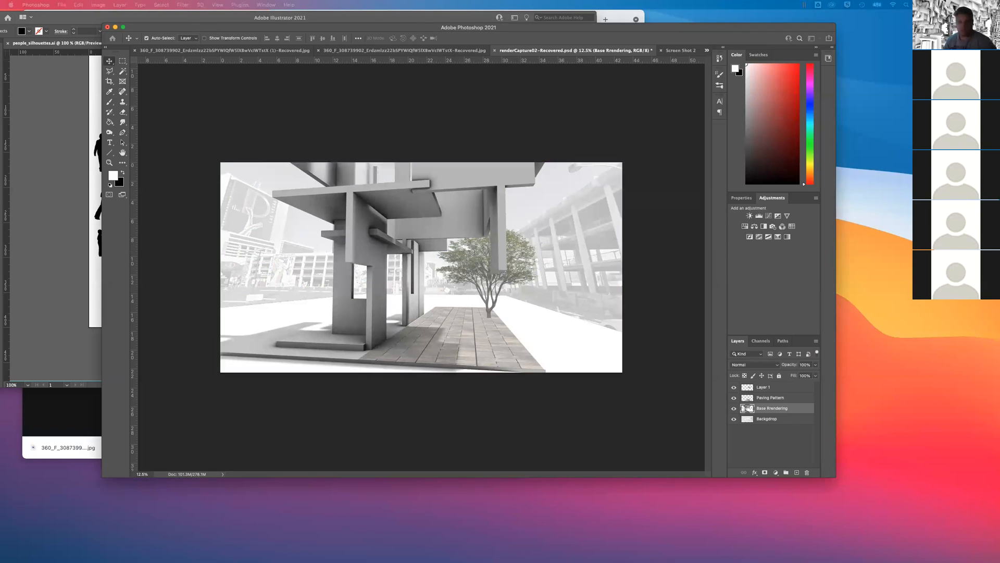
key("super+v")
left_click(369, 112)
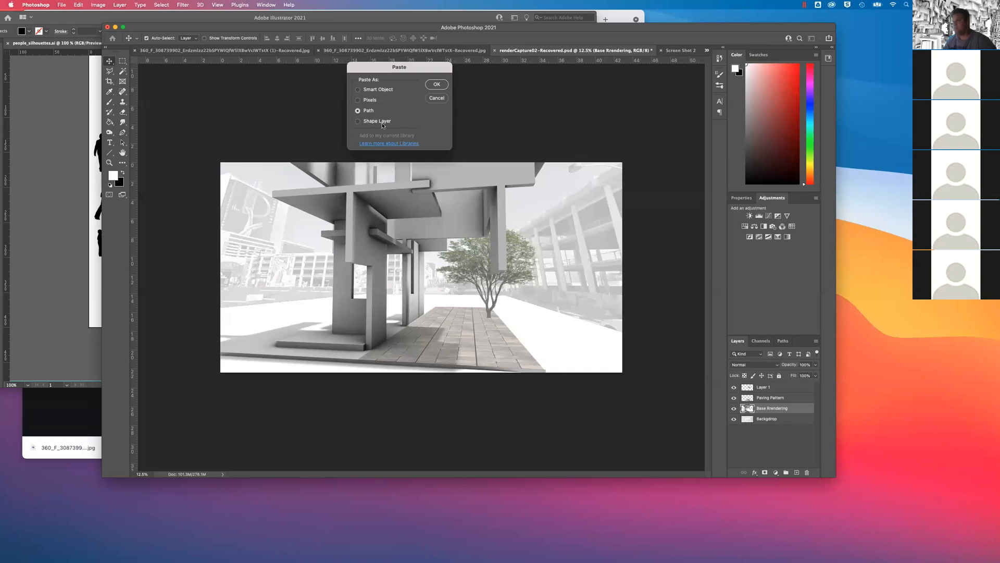
left_click(437, 85)
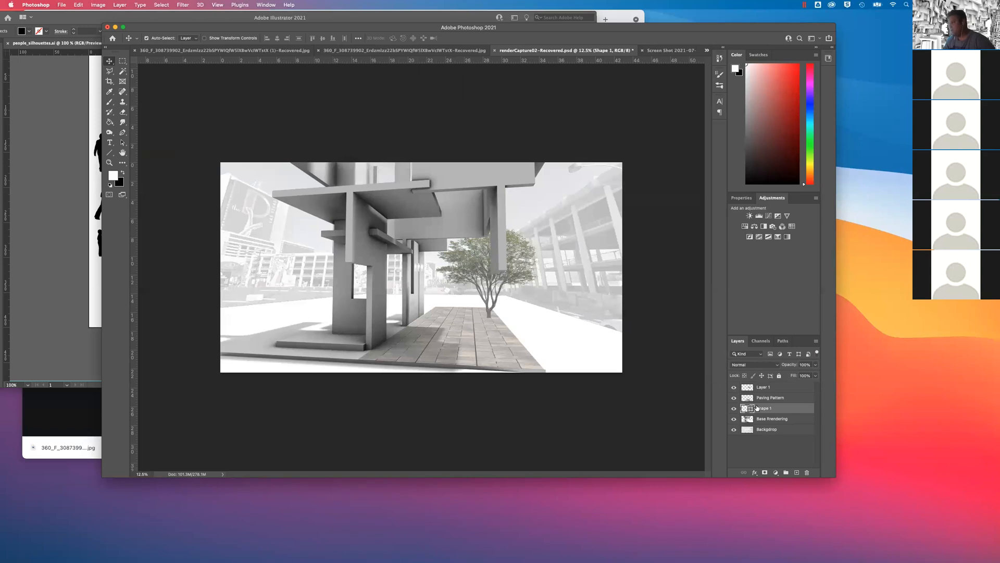
left_click_drag(767, 410, 764, 388)
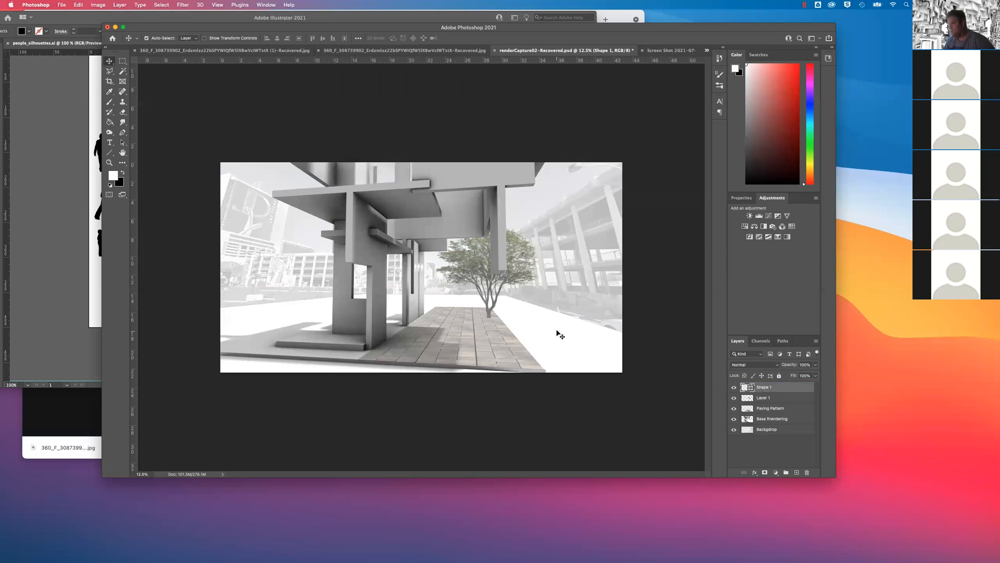
Enlarge the pasted white silhouettes to about 699% and place them on the paving beneath the tree
key("super+t")
left_click_drag(428, 269, 489, 313)
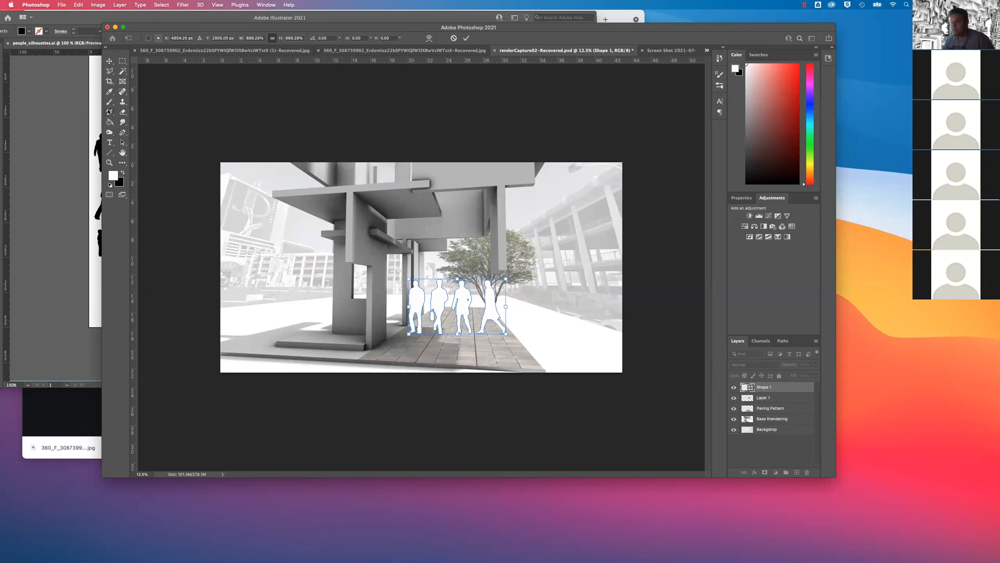
left_click(778, 341)
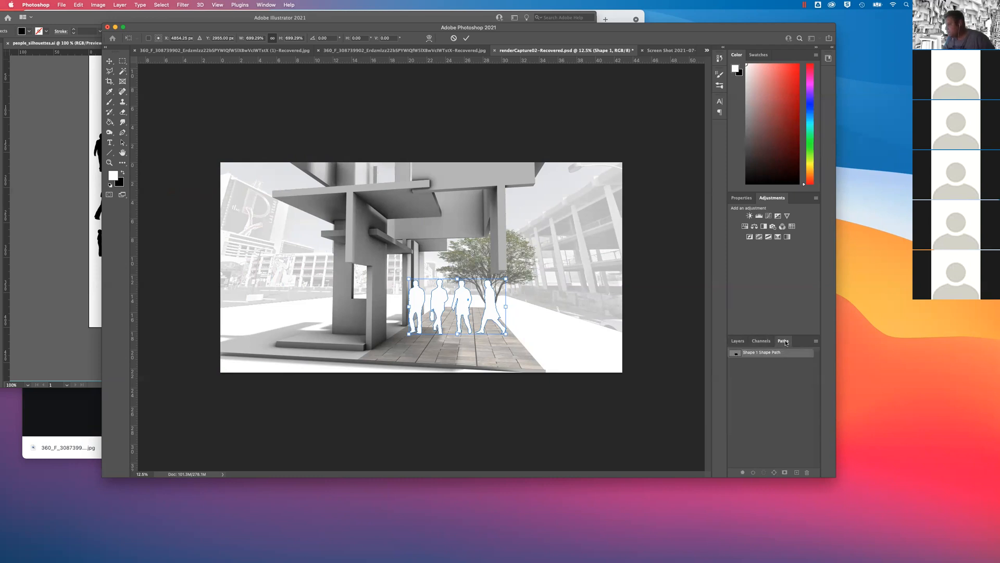
left_click(761, 342)
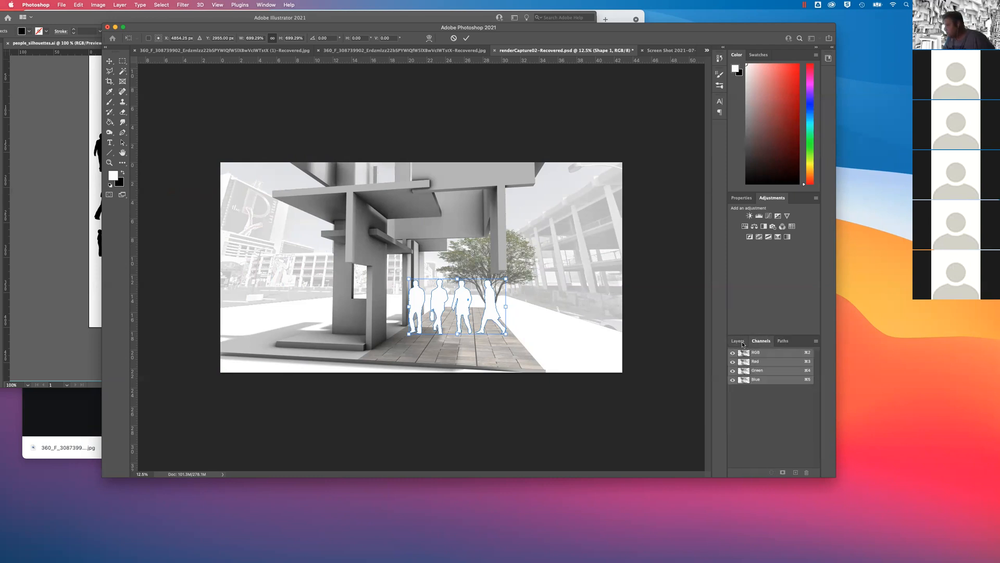
left_click(743, 342)
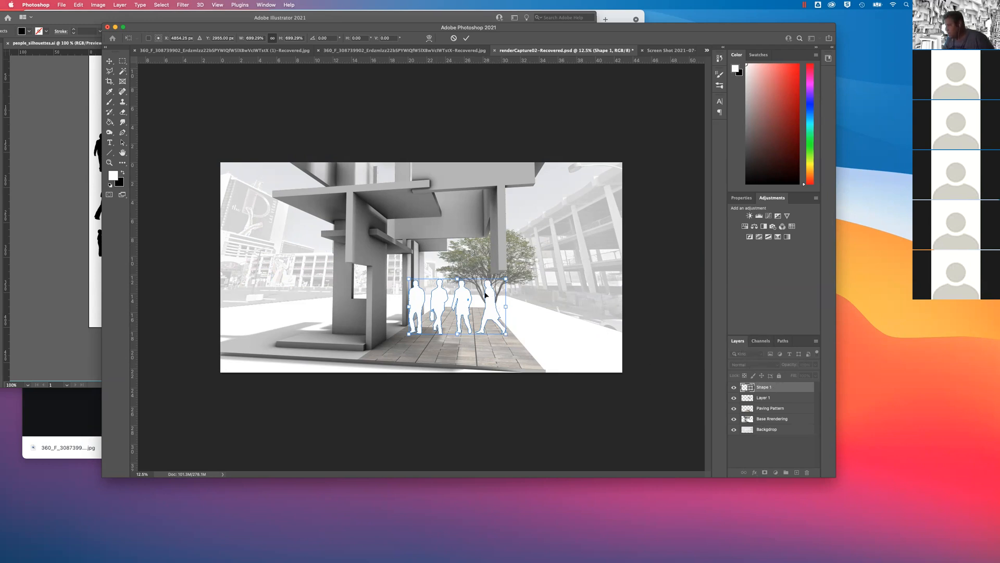
left_click(211, 122)
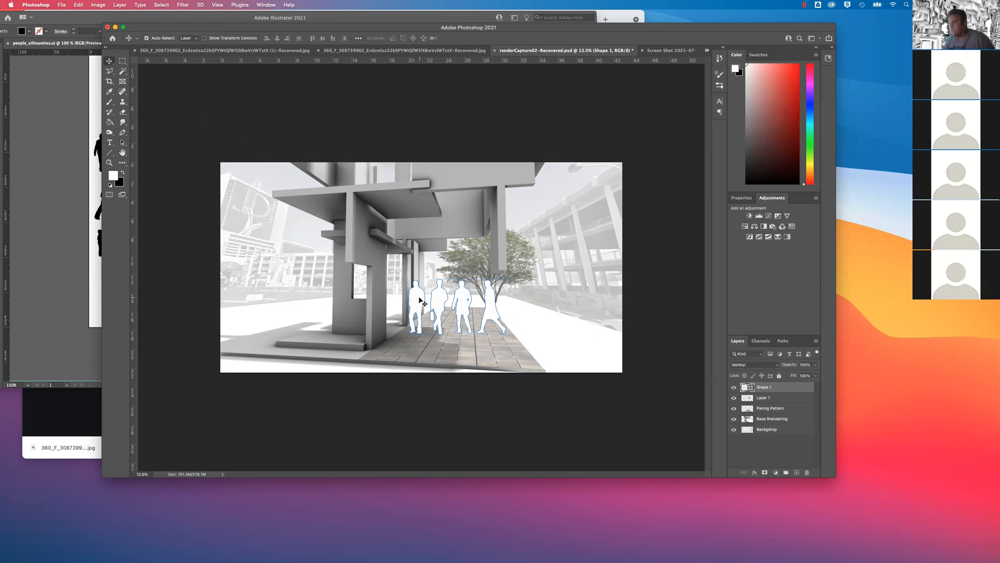
left_click_drag(421, 305, 423, 307)
Try to fill the silhouette shape layer with black using the Paint Bucket, cancelling the rasterization
left_click(109, 123)
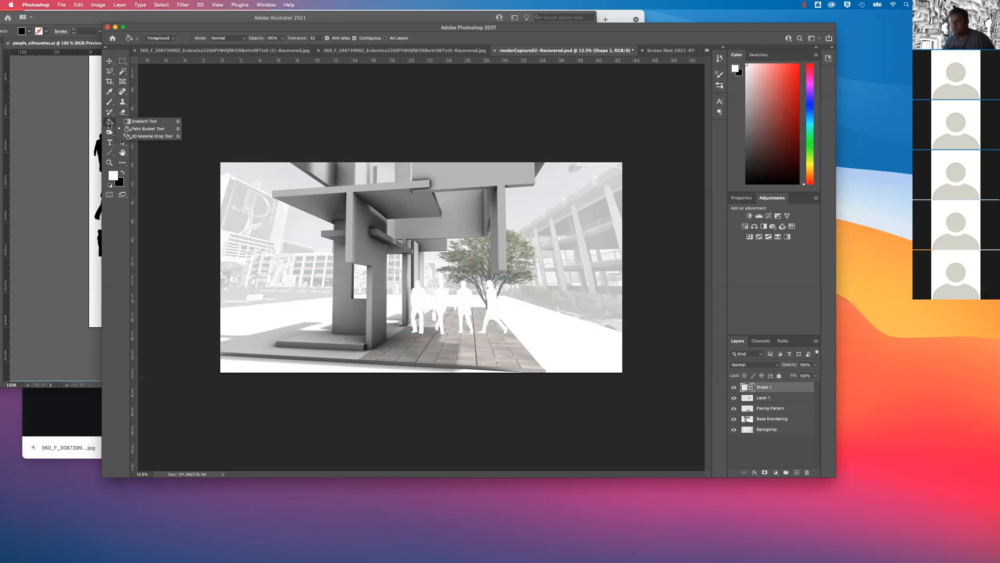
left_click(123, 173)
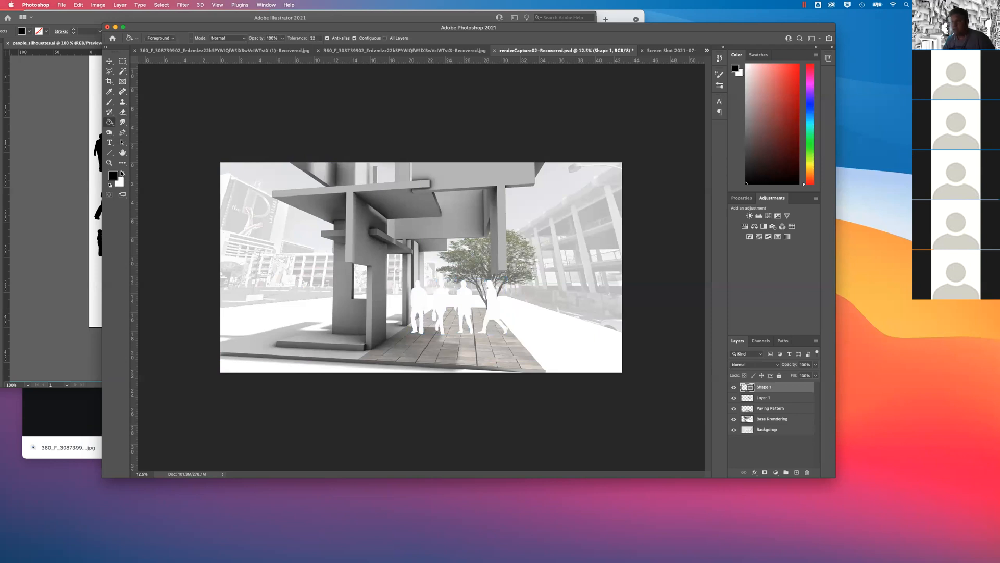
left_click(110, 123)
left_click(146, 129)
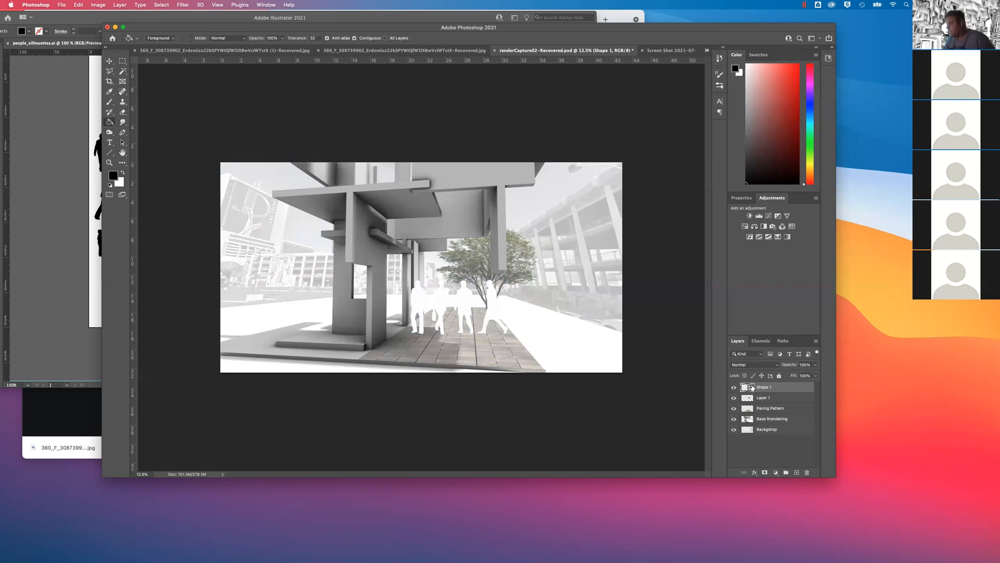
left_click(443, 303)
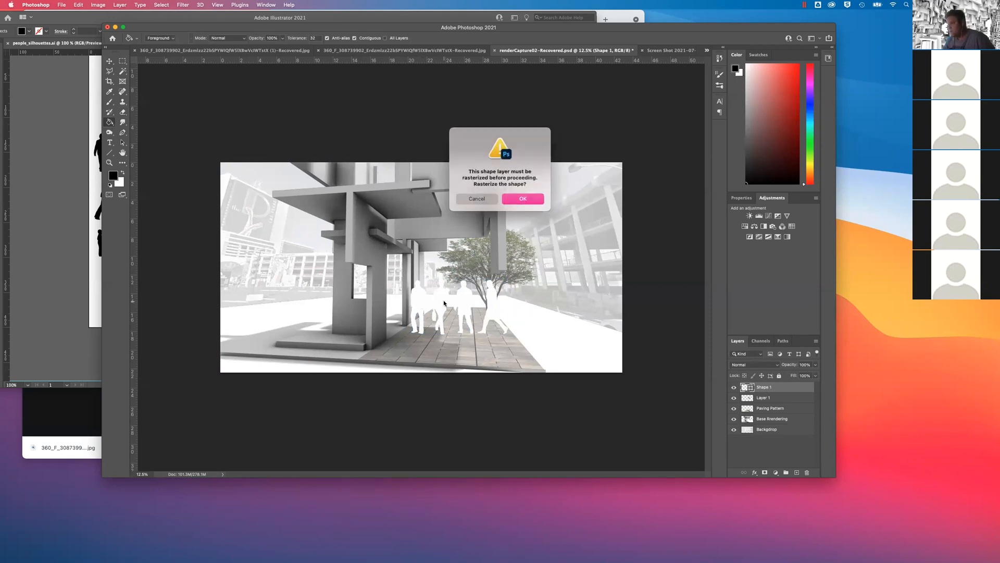
left_click(478, 201)
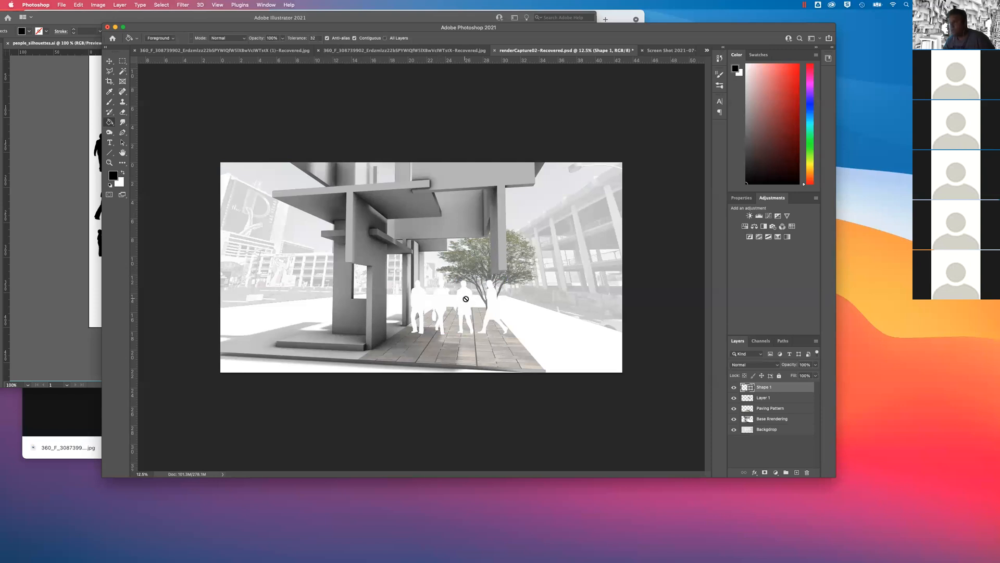
Paste the silhouettes again as a shape layer, and undo back until both silhouette shape layers are removed
key("super+v")
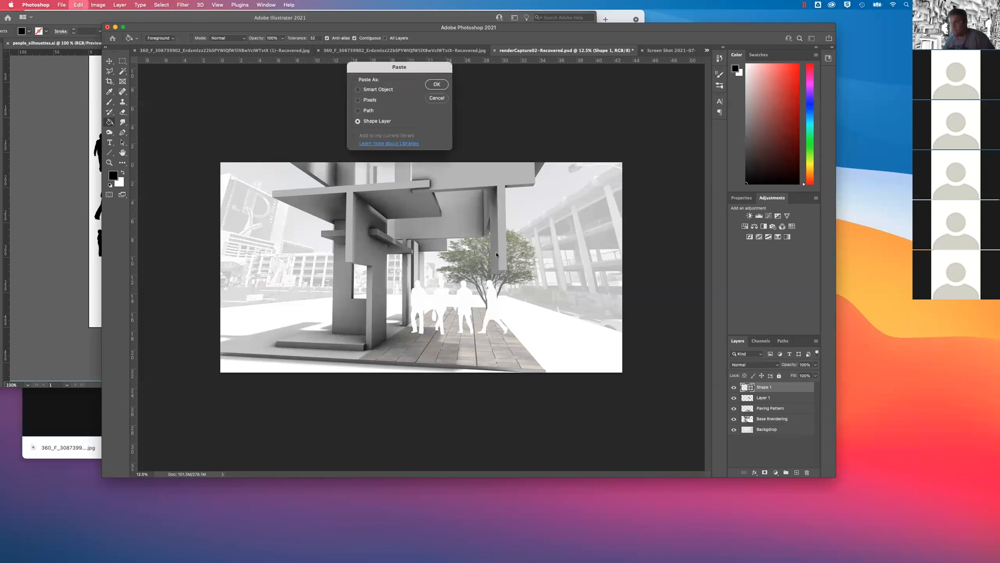
left_click(436, 84)
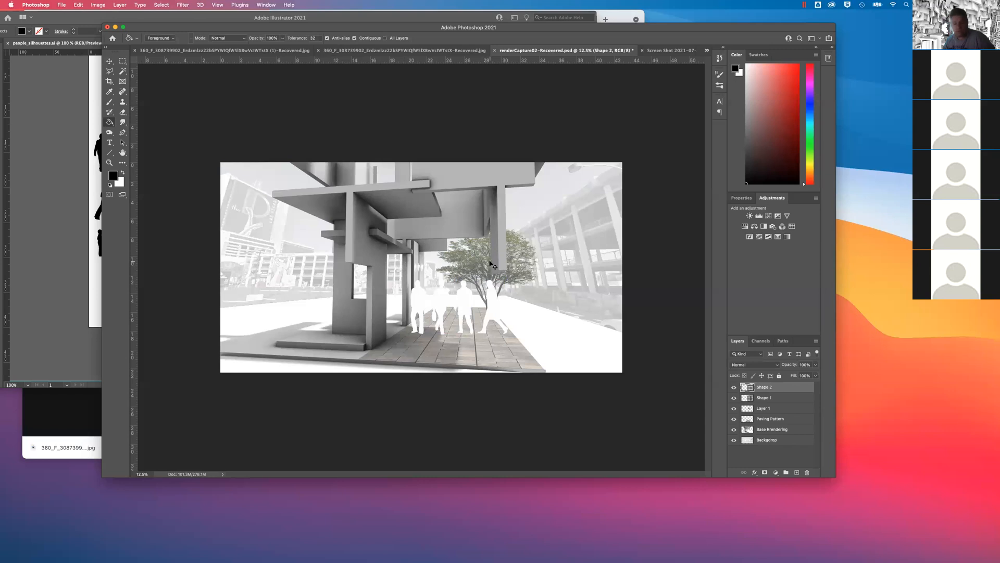
key("super+z")
key("super+z")
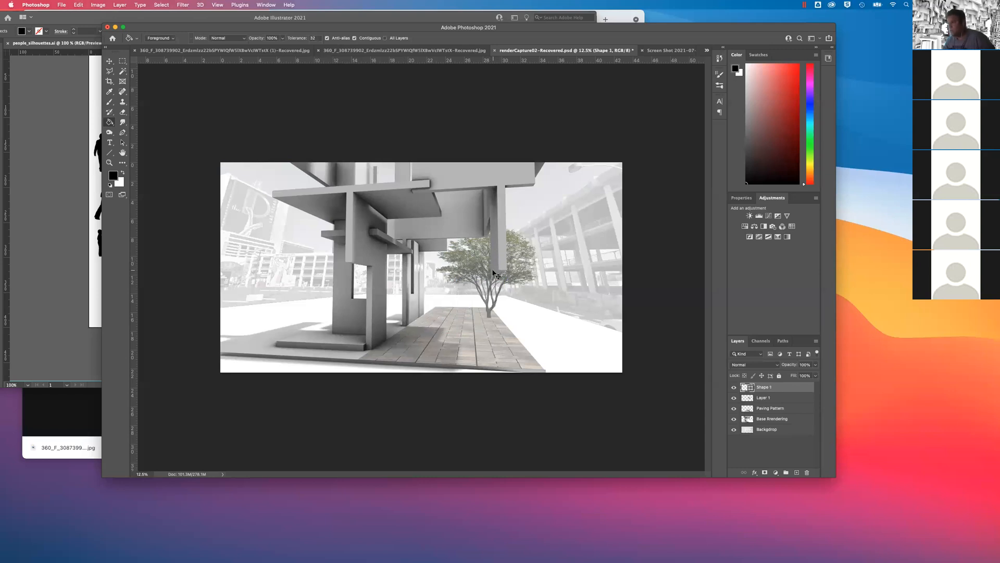
key("super+z")
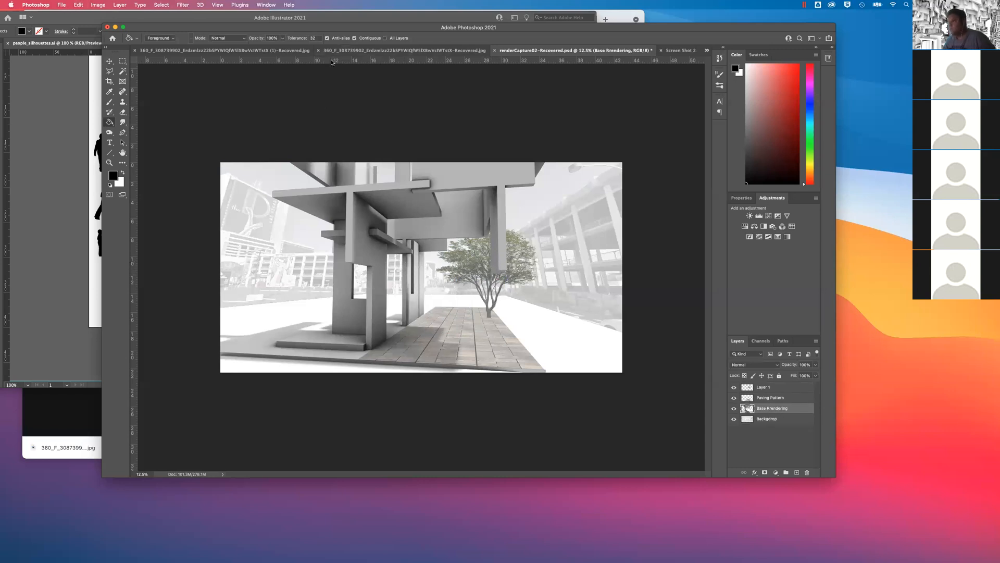
Paste the four silhouettes as pixels, enlarge them to about 696%, and move them onto the white ground beside the paving
key("super+v")
left_click(359, 100)
left_click(437, 83)
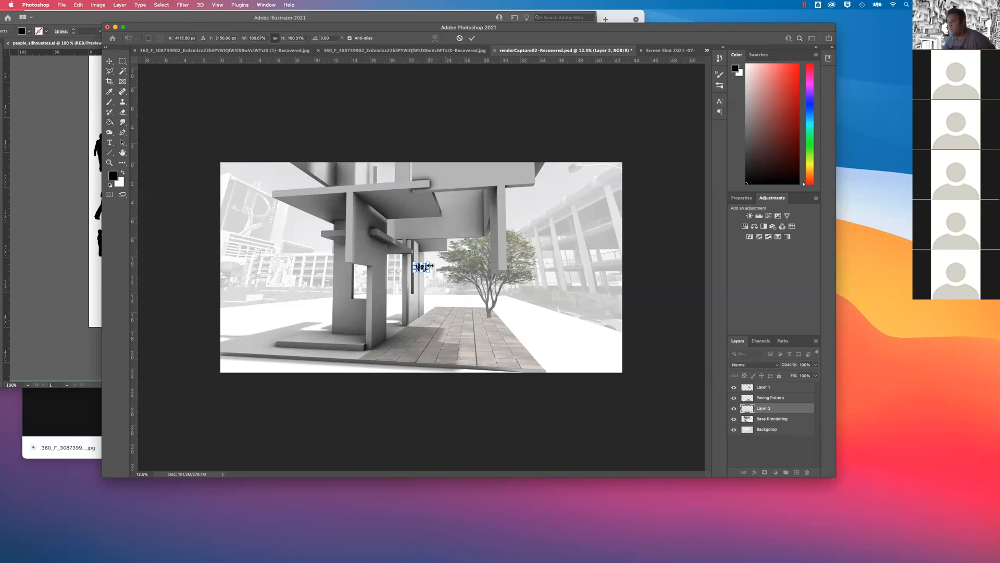
left_click_drag(426, 271, 527, 359)
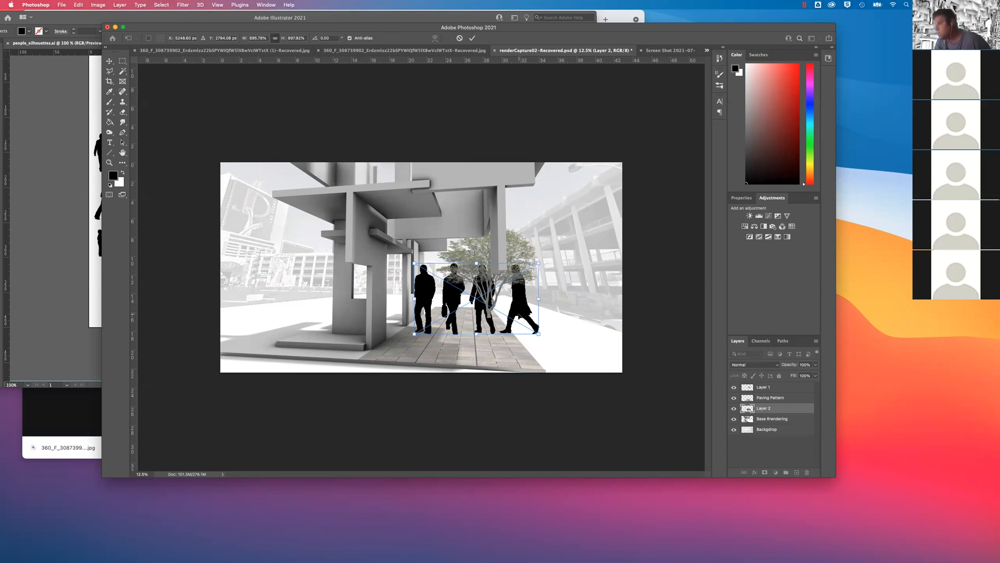
key("Return")
key("g")
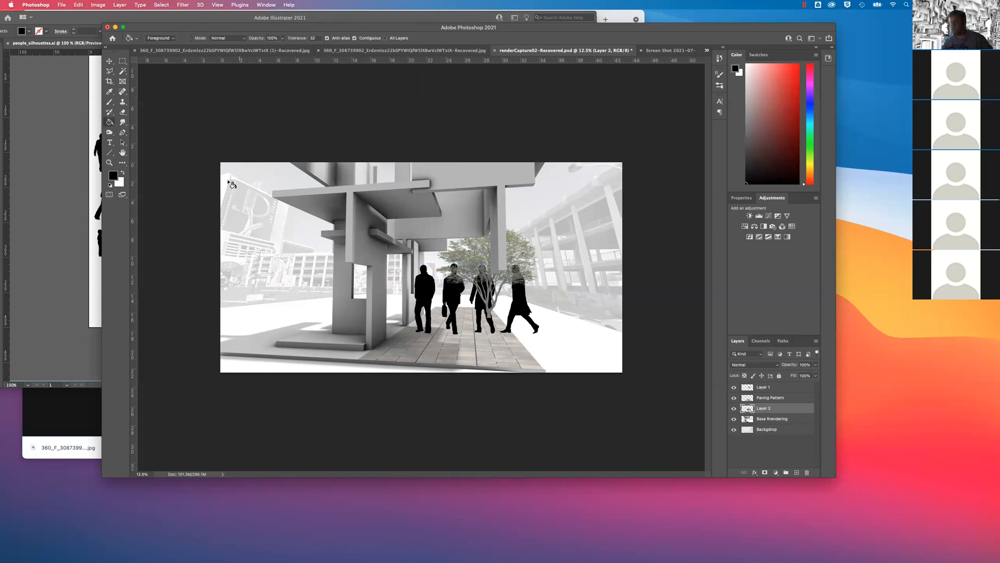
left_click(109, 62)
left_click_drag(431, 293, 558, 313)
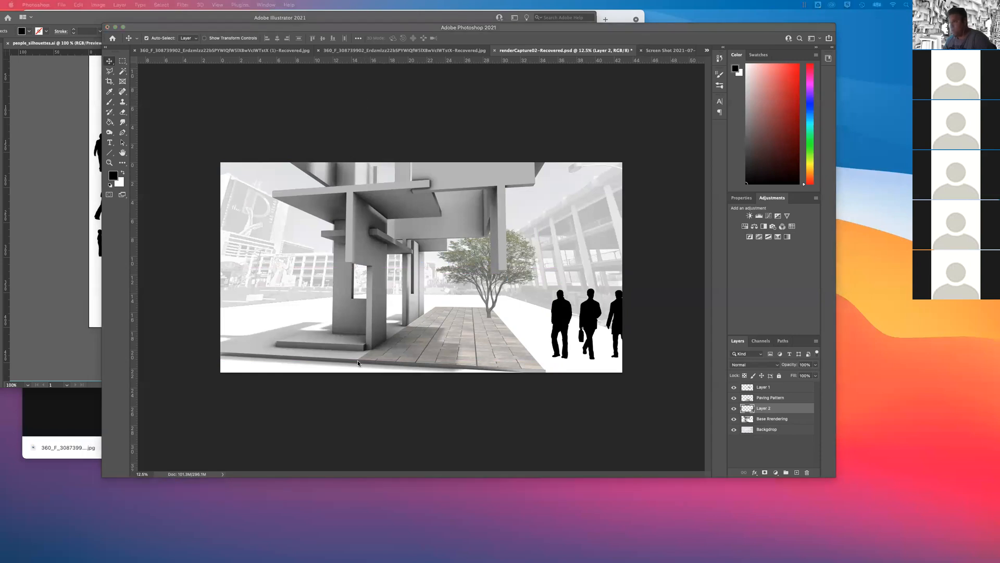
Annotate the rendering with red perspective lines along the paving and structure edges, and a green horizon line through the paving's vanishing point
left_click_drag(383, 348, 483, 272)
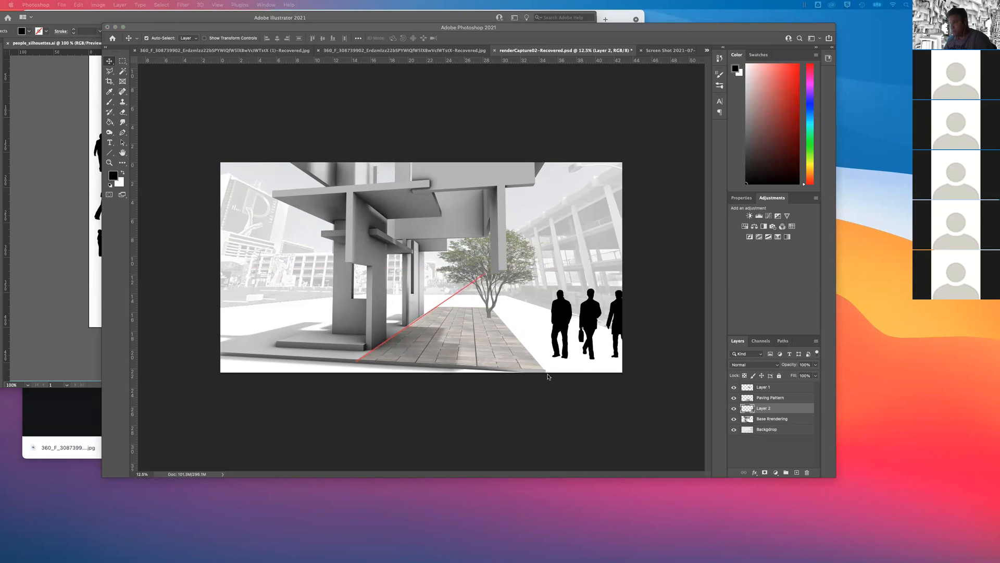
left_click_drag(511, 338, 452, 262)
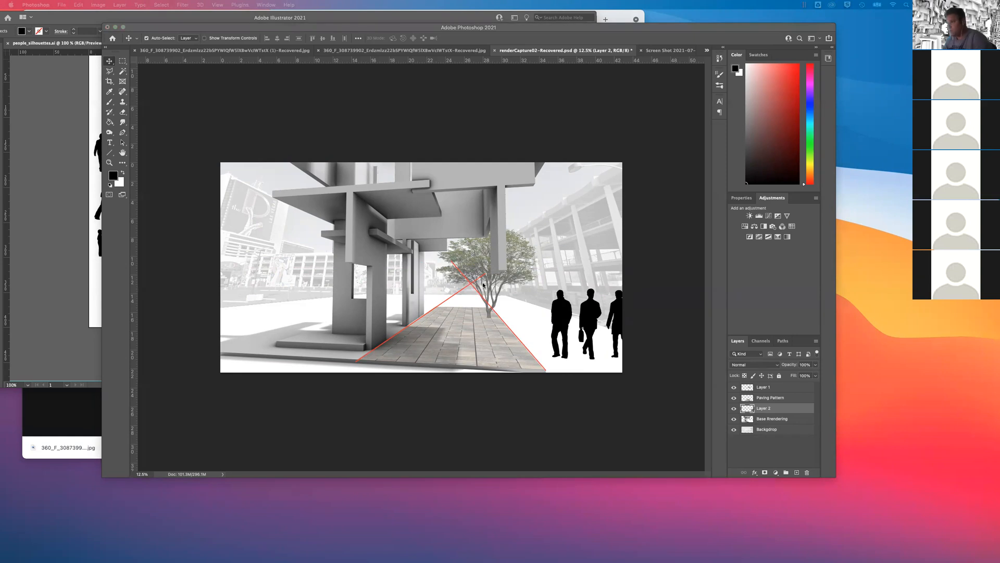
left_click_drag(378, 231, 474, 287)
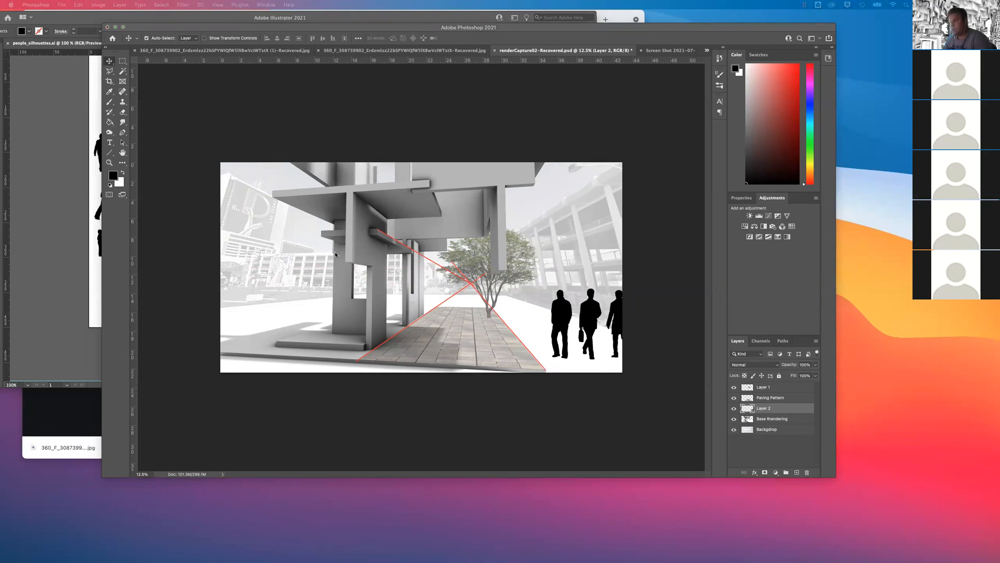
left_click_drag(427, 186, 8, 215)
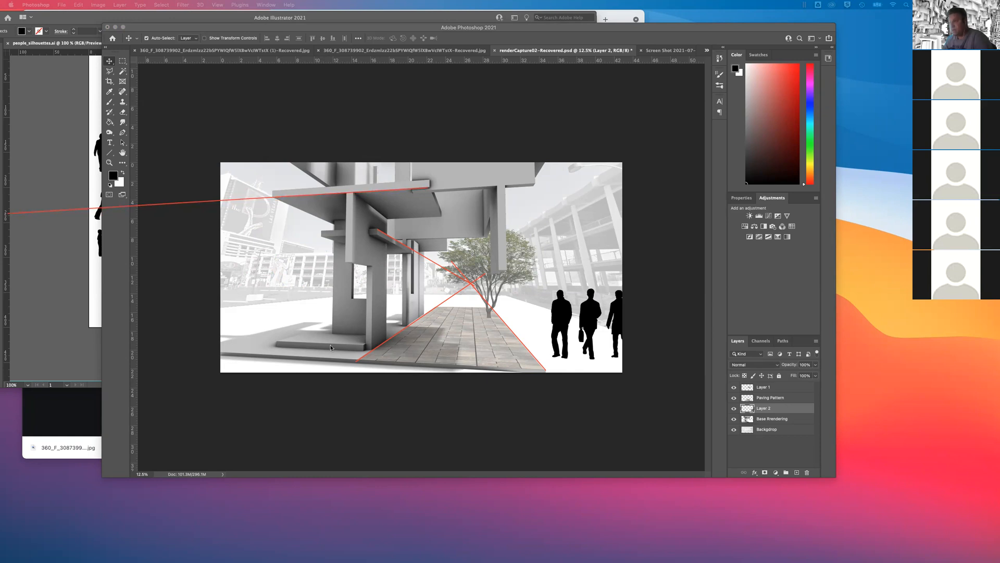
left_click_drag(363, 347, 30, 329)
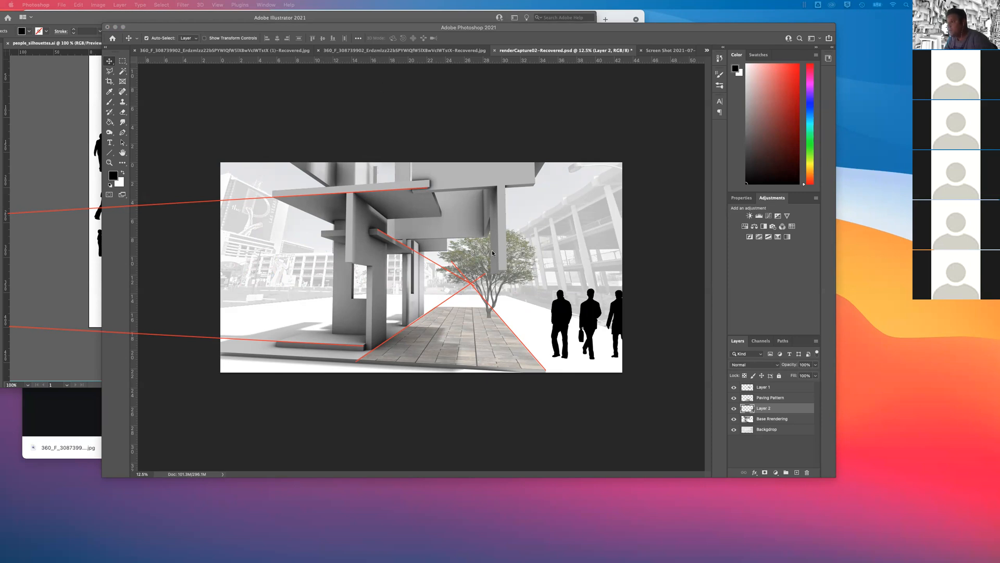
left_click_drag(471, 284, 626, 285)
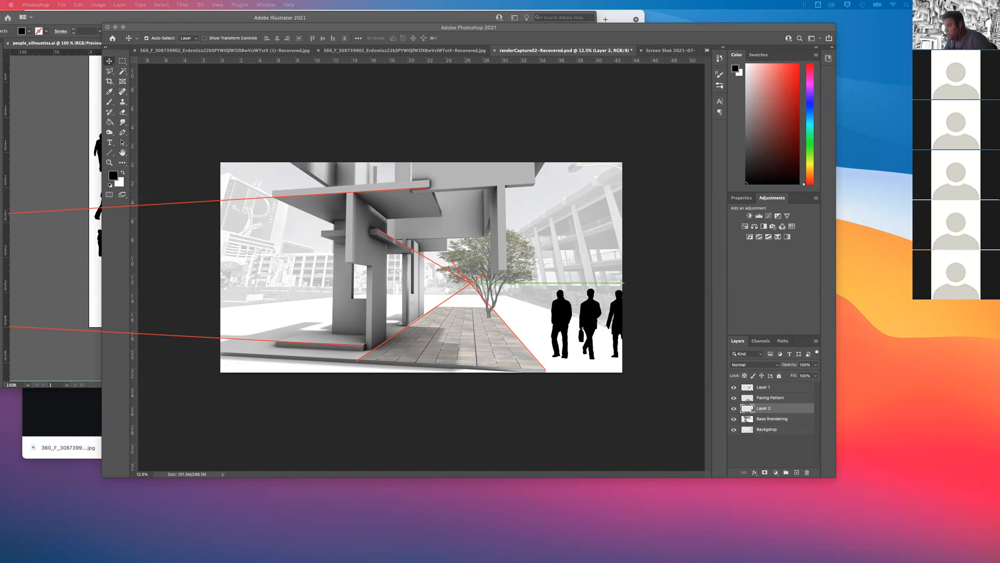
left_click_drag(470, 283, 191, 281)
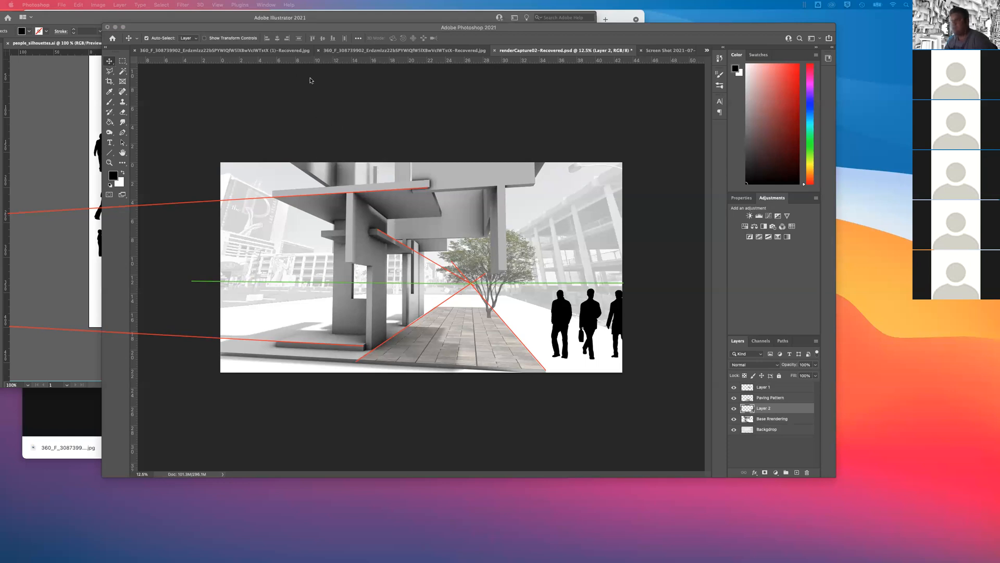
Move the four black silhouettes up above the horizon line, over the backdrop buildings beside the structure
left_click(106, 63)
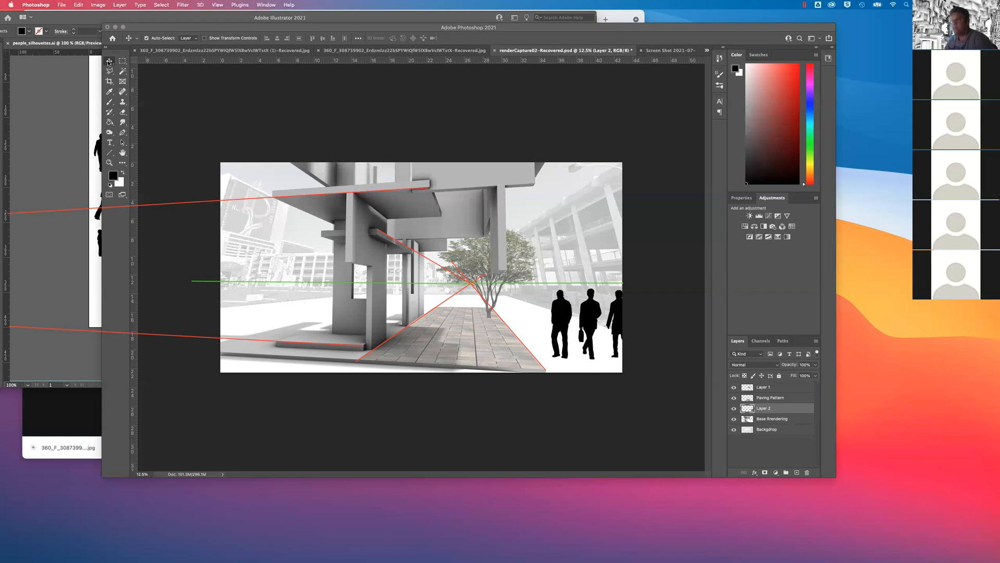
left_click_drag(565, 321, 491, 219)
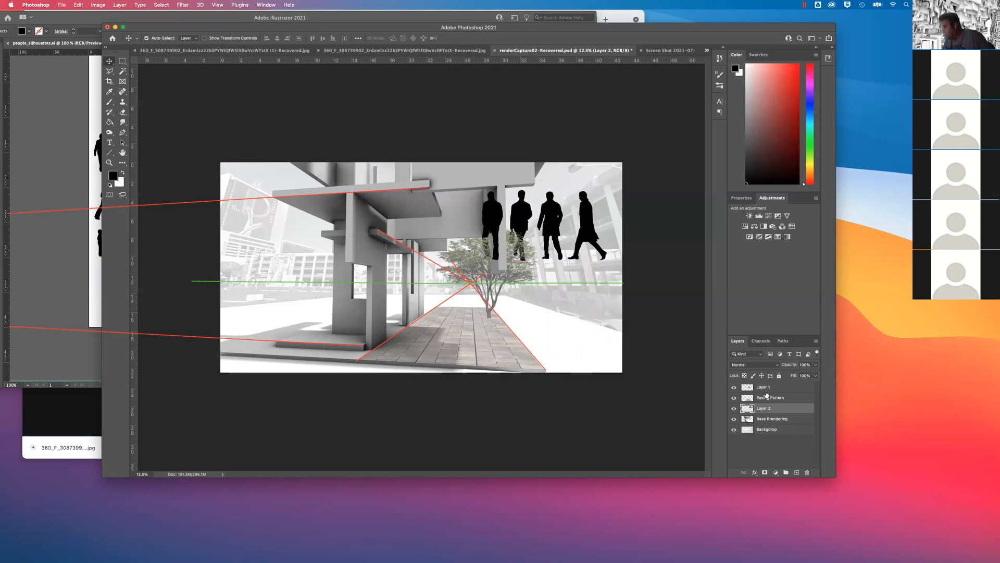
Rename the tree's layer as Tree and delete the layer holding the four silhouettes
left_click(733, 388)
left_click(734, 388)
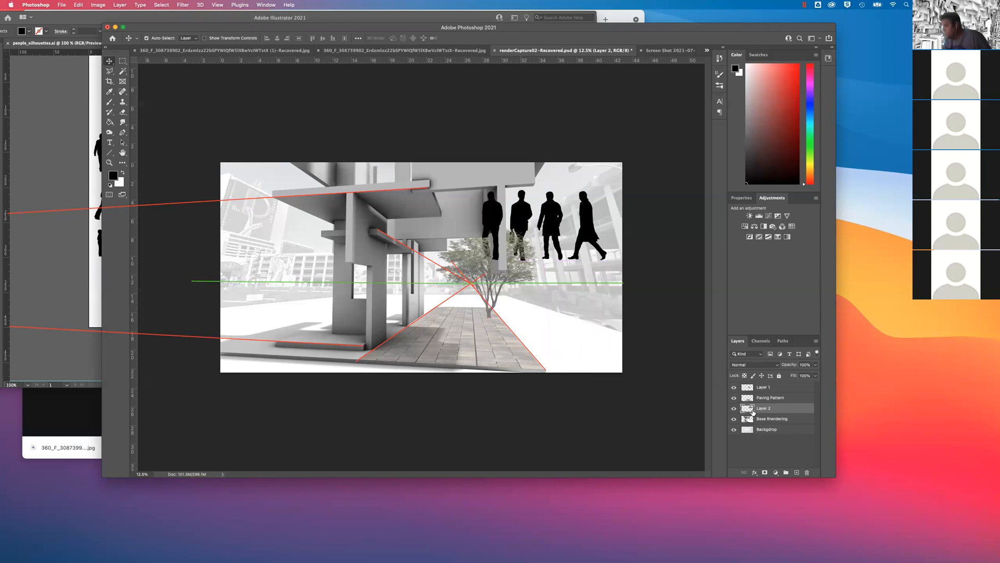
double_click(763, 388)
type("Tre")
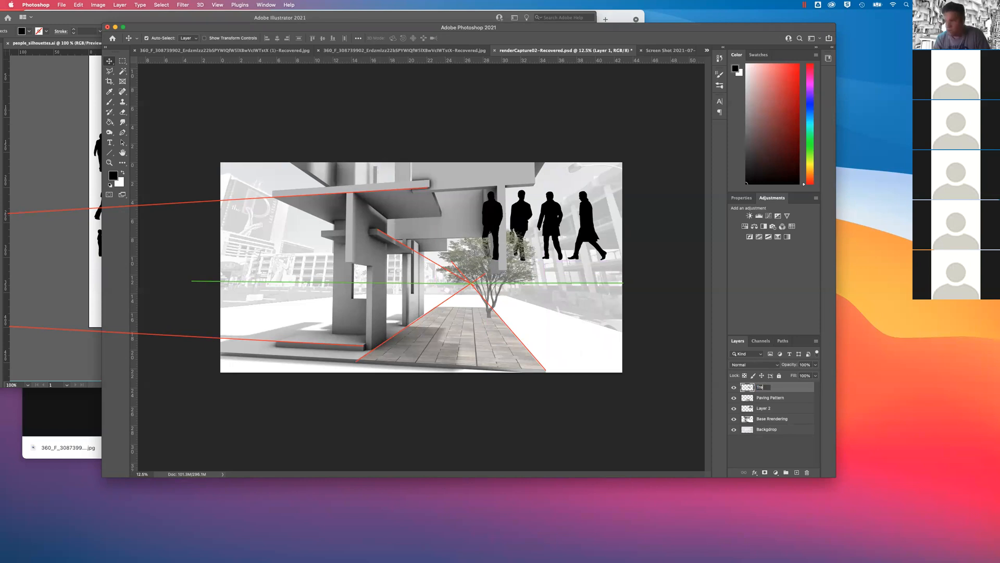
key("Return")
left_click_drag(780, 411, 808, 473)
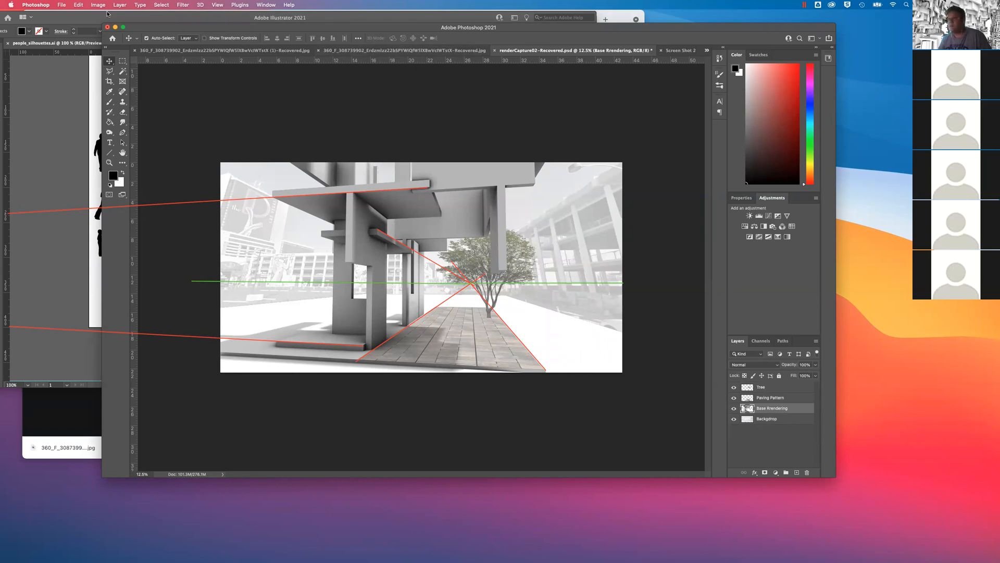
Copy the single figure with a cane from people_silhouettes.ai in Illustrator and paste it into the Photoshop rendering as pixels
left_click(99, 43)
left_click(341, 98)
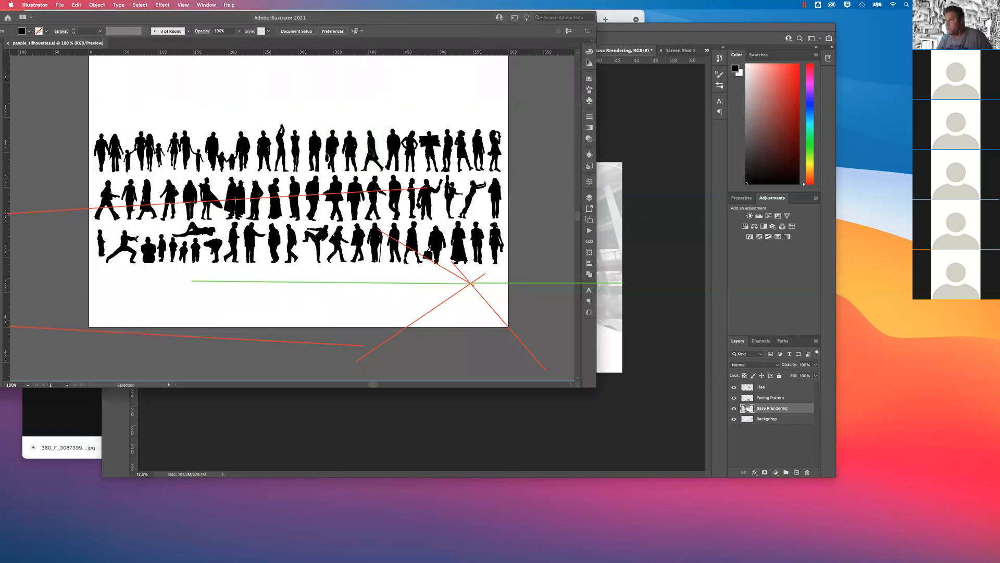
left_click(355, 156)
key("super+c")
left_click(640, 127)
key("super+v")
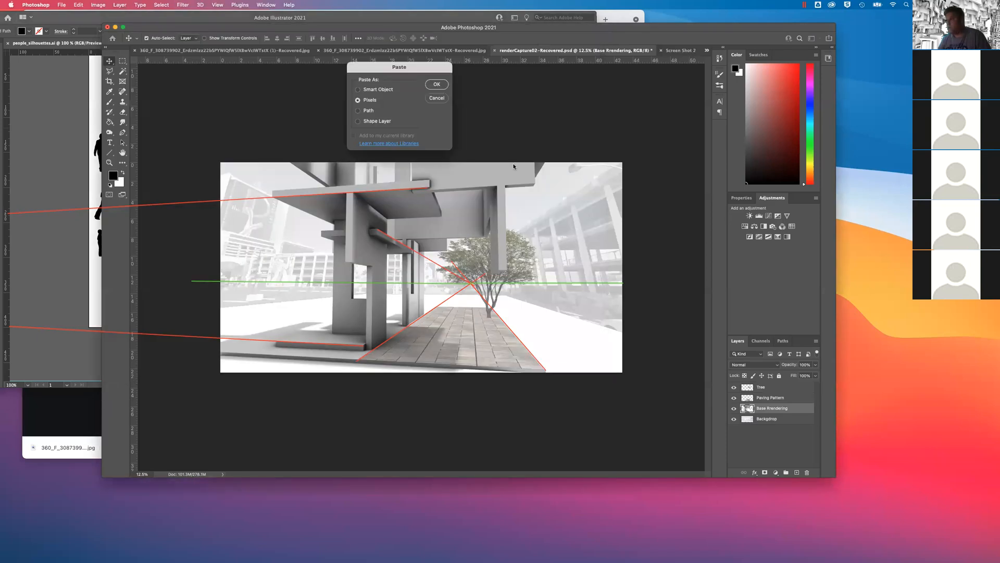
left_click(436, 85)
Enlarge the cane figure to stand on the paving with its head at the horizon line, and move its layer above Tree
left_click_drag(421, 270, 477, 289)
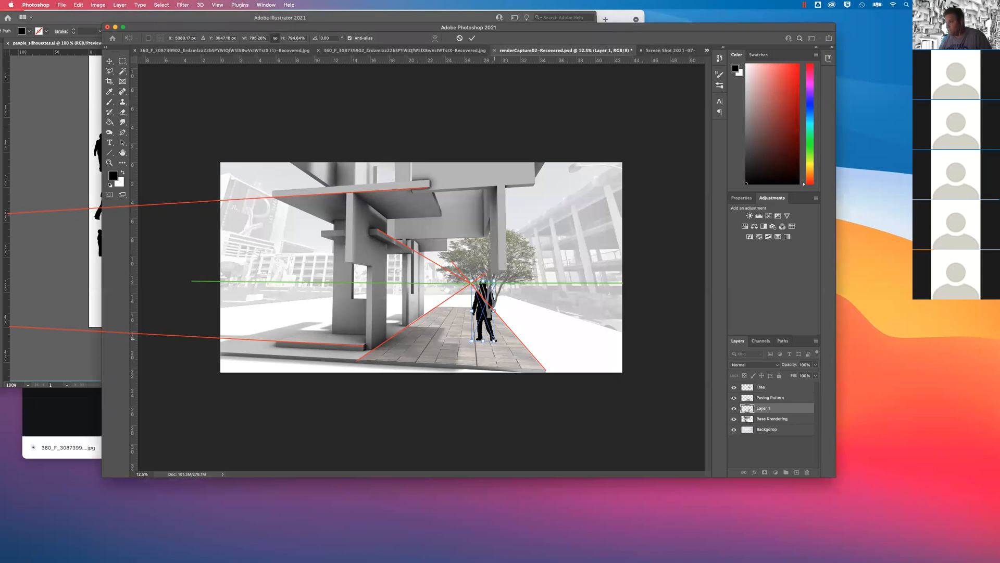
mouse_move(495, 342)
left_mouse_down()
mouse_move(508, 355)
mouse_move(485, 315)
mouse_move(506, 353)
left_mouse_up()
key("Return")
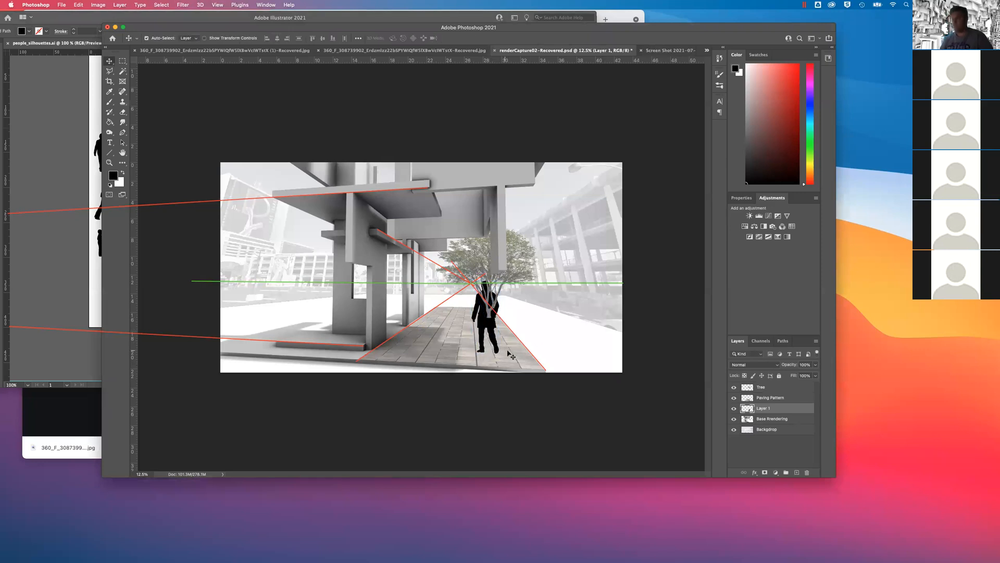
left_click_drag(762, 409, 759, 387)
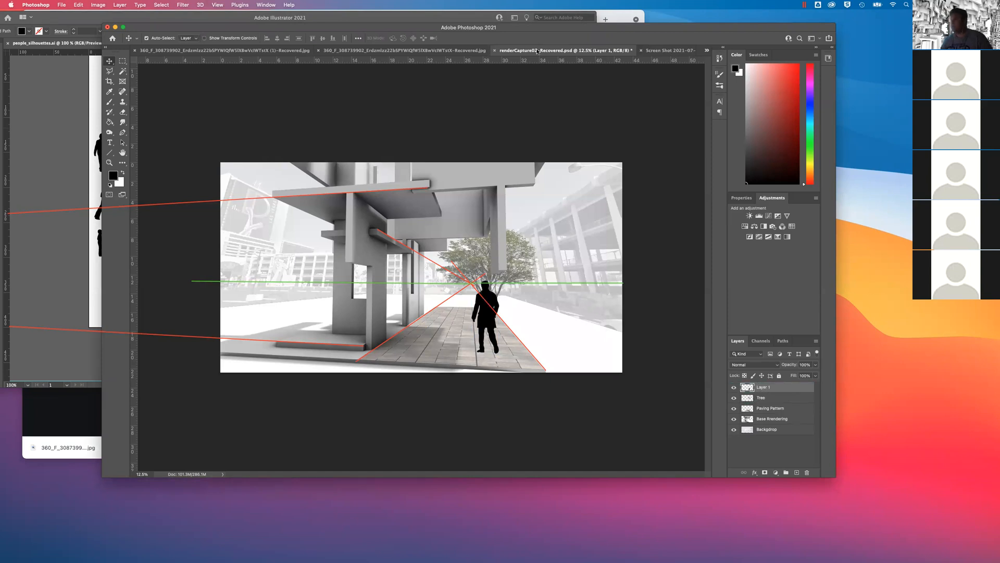
Copy the long-striding figure from people_silhouettes.ai in Illustrator into the Photoshop rendering as pixels, enlarged to stand on the paving with its head at the horizon line
left_click(274, 19)
left_click(376, 158)
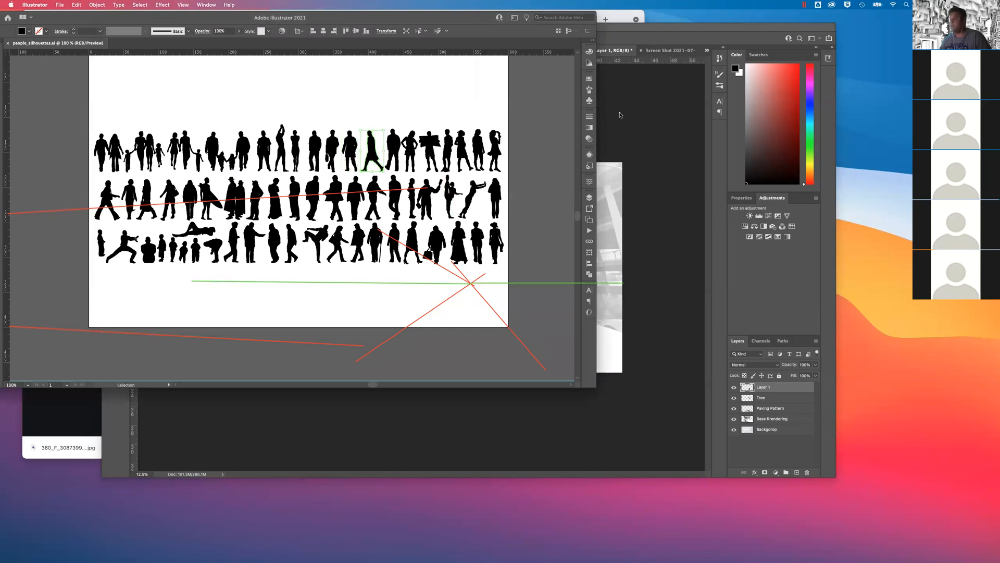
left_click(644, 30)
key("super+v")
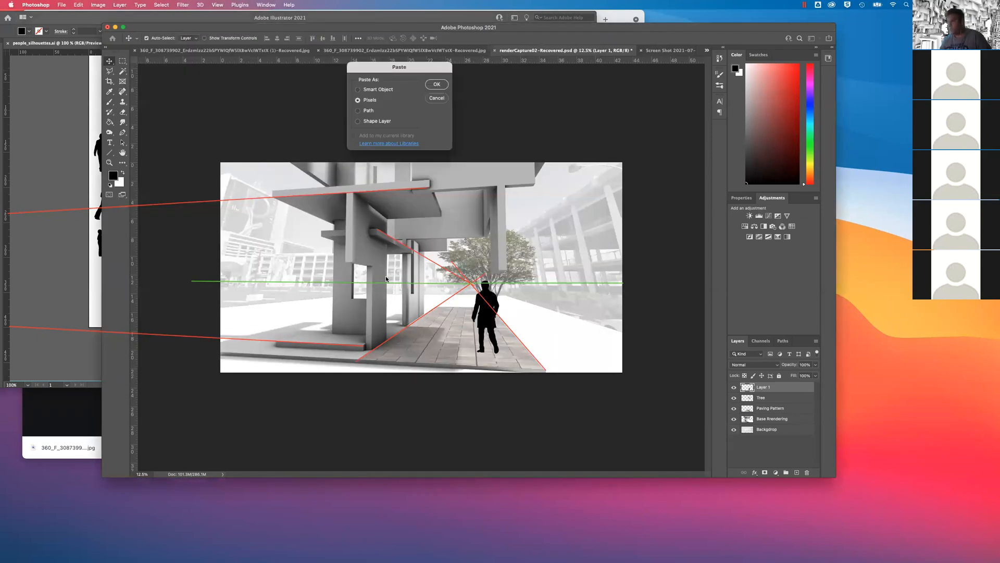
left_click(447, 84)
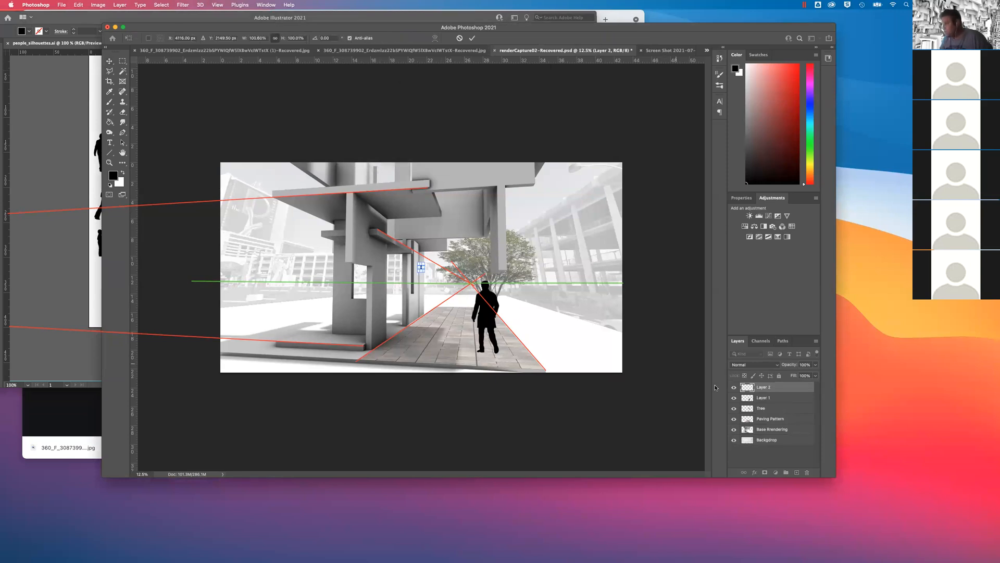
left_click_drag(423, 270, 451, 332)
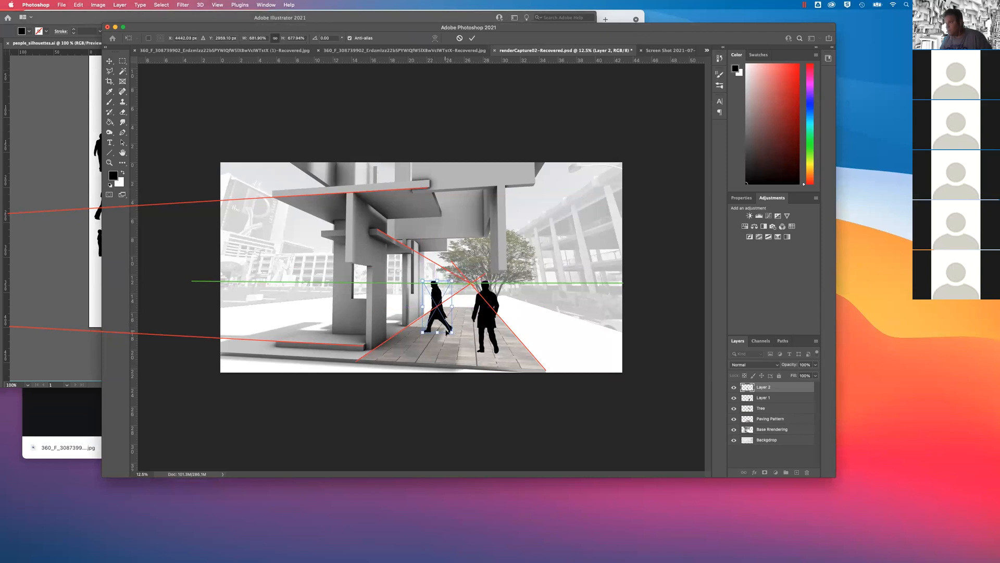
key("Return")
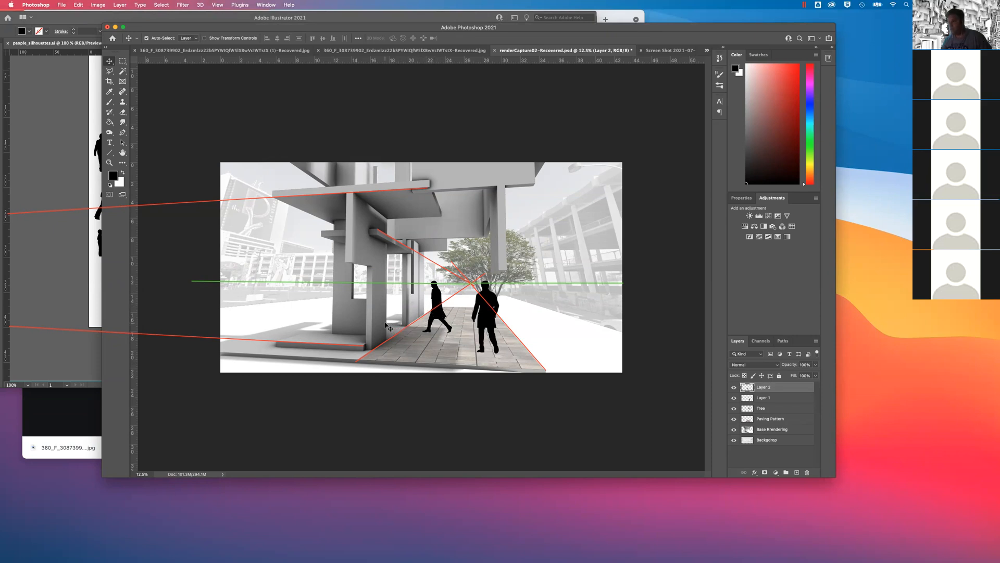
Copy the pair of standing figures beside the striding one in Illustrator and paste them into the Photoshop rendering as pixels
left_click(70, 38)
left_click(345, 122)
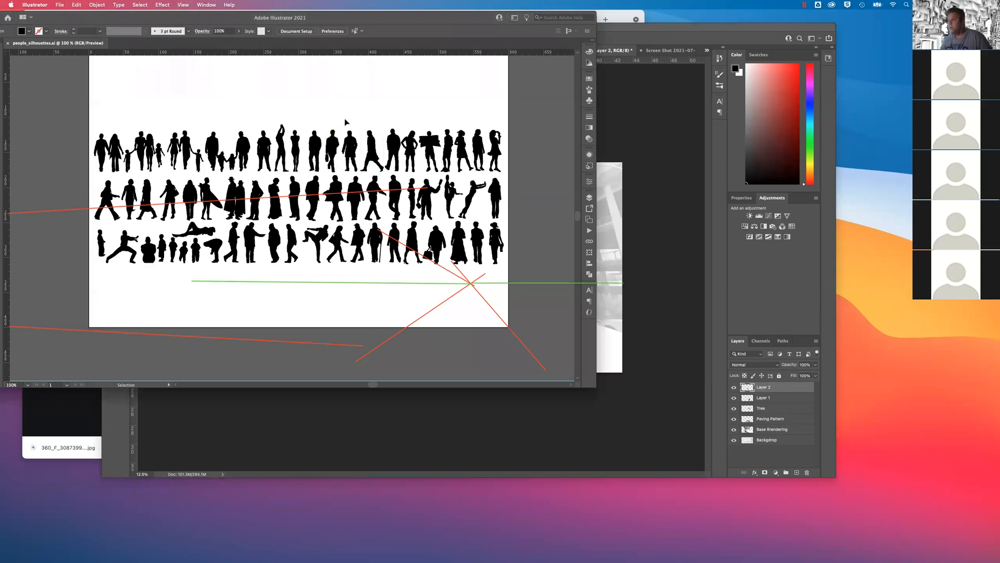
left_click(337, 165)
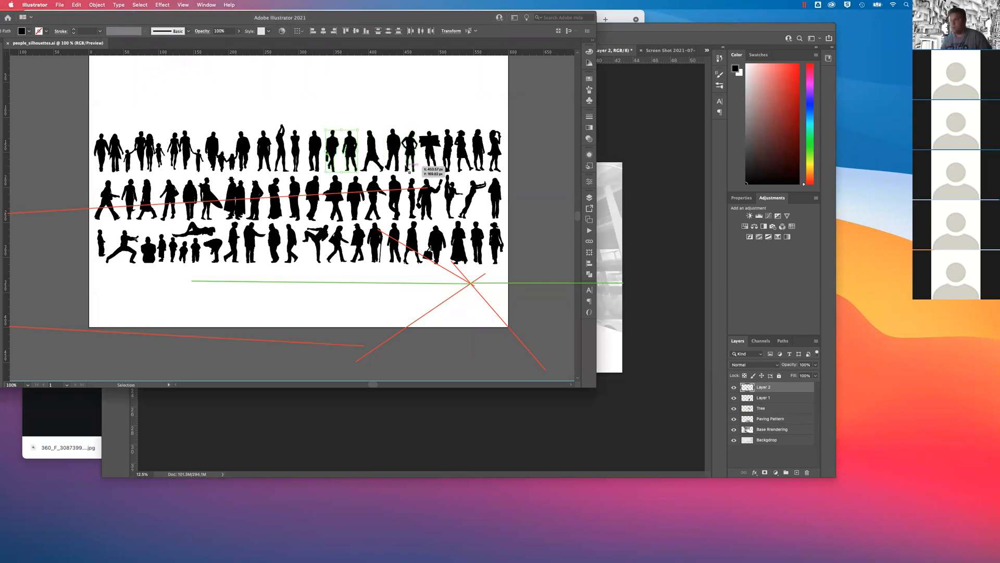
left_click(642, 144)
key("super+v")
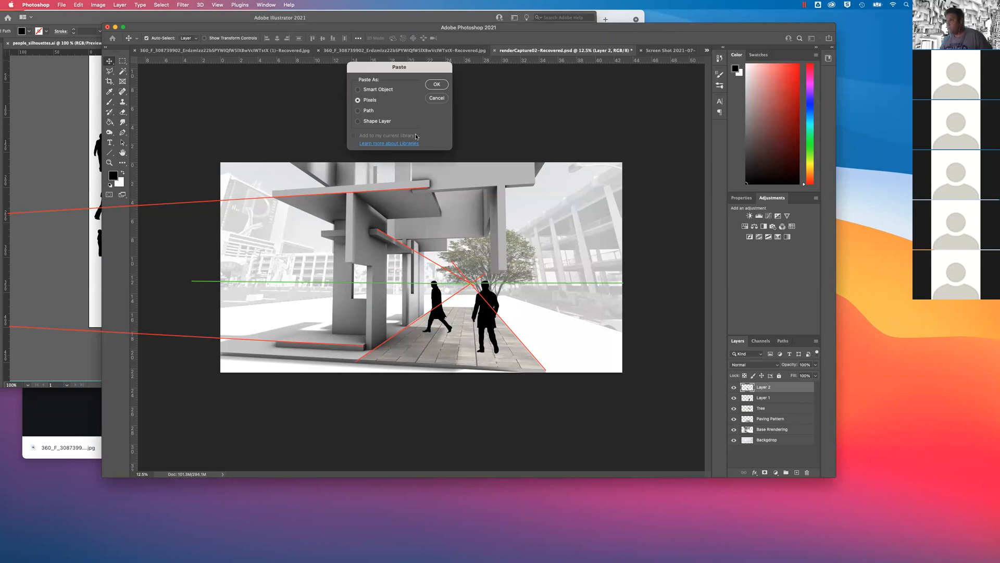
left_click(437, 85)
Enlarge the pasted pair and place them between the two larger figures on the paving, with their heads at the horizon line
left_click_drag(423, 268, 474, 280)
key("Down")
key("Down")
left_click_drag(471, 309, 474, 312)
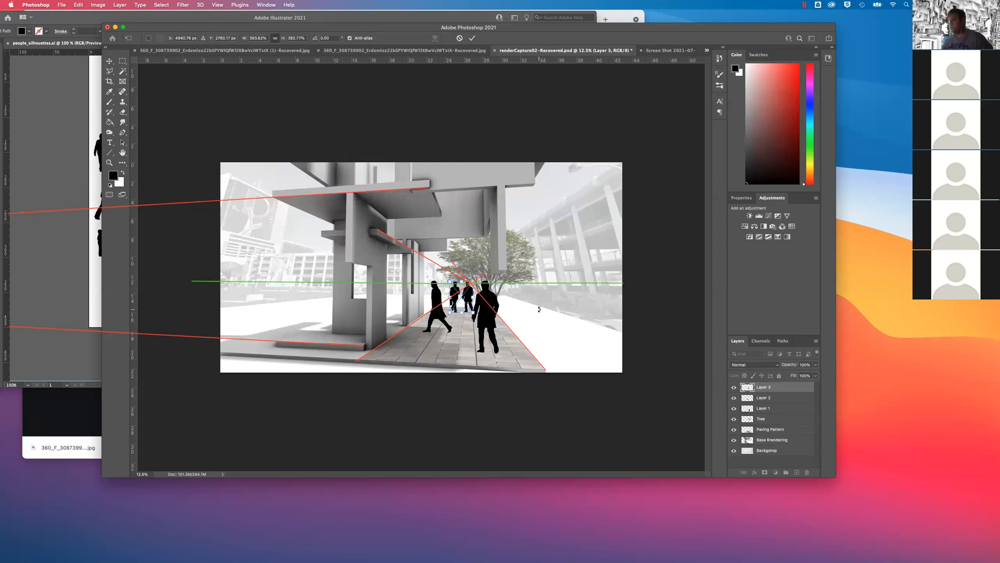
key("Return")
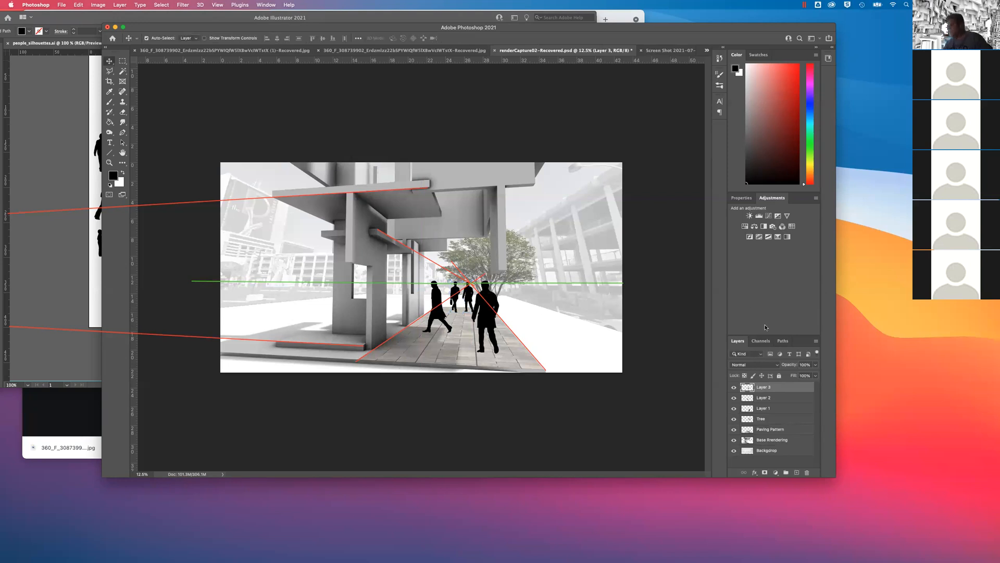
Make the silhouettes slightly transparent by lowering the opacity of Layer 3 to 60%, Layer 2 slightly and Layer 1 to about 75%, and deselect the layers
left_click(815, 365)
left_click_drag(814, 376, 800, 376)
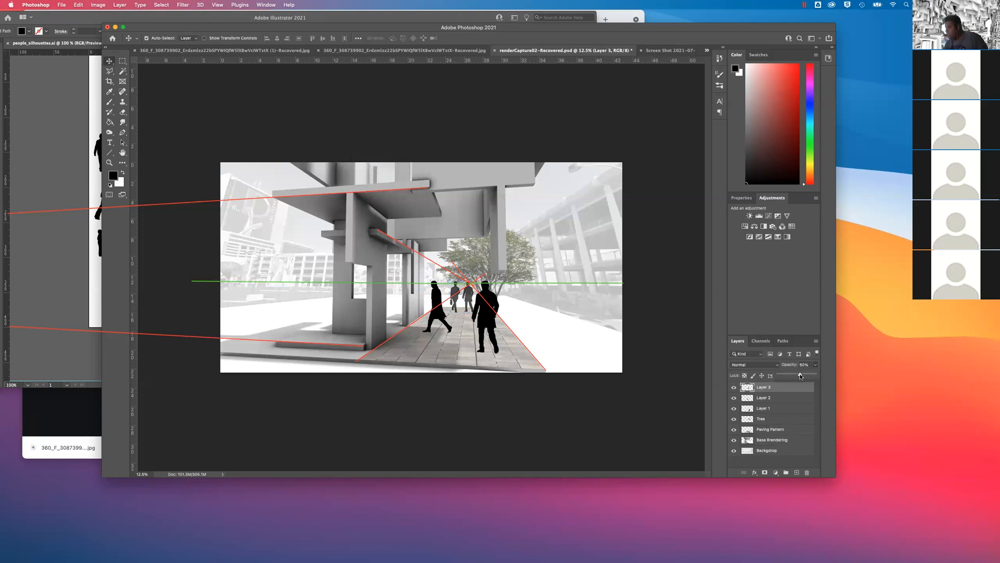
left_click(768, 398)
left_click(814, 365)
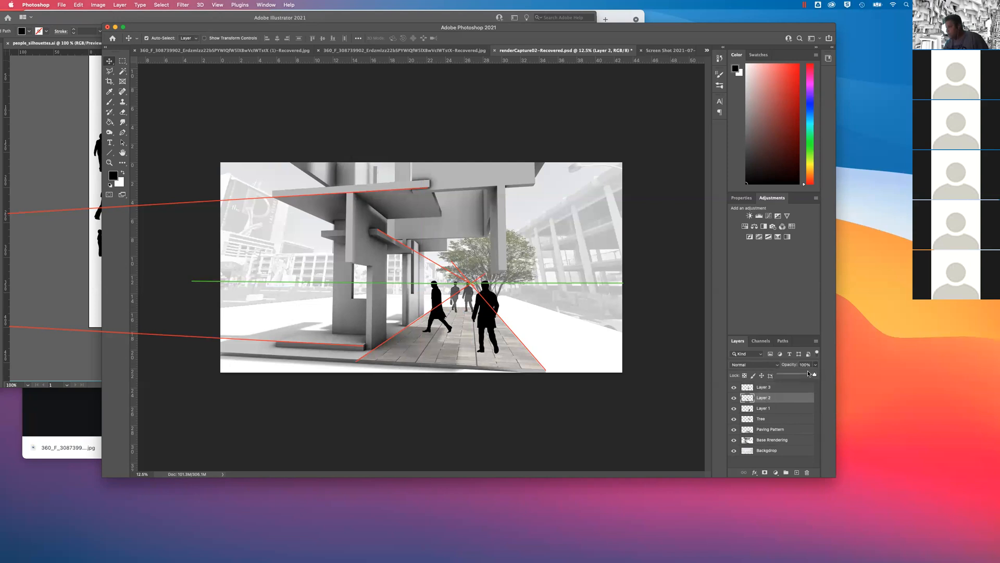
left_click_drag(803, 376, 804, 376)
left_click(777, 408)
left_click(814, 365)
left_click_drag(804, 377, 805, 376)
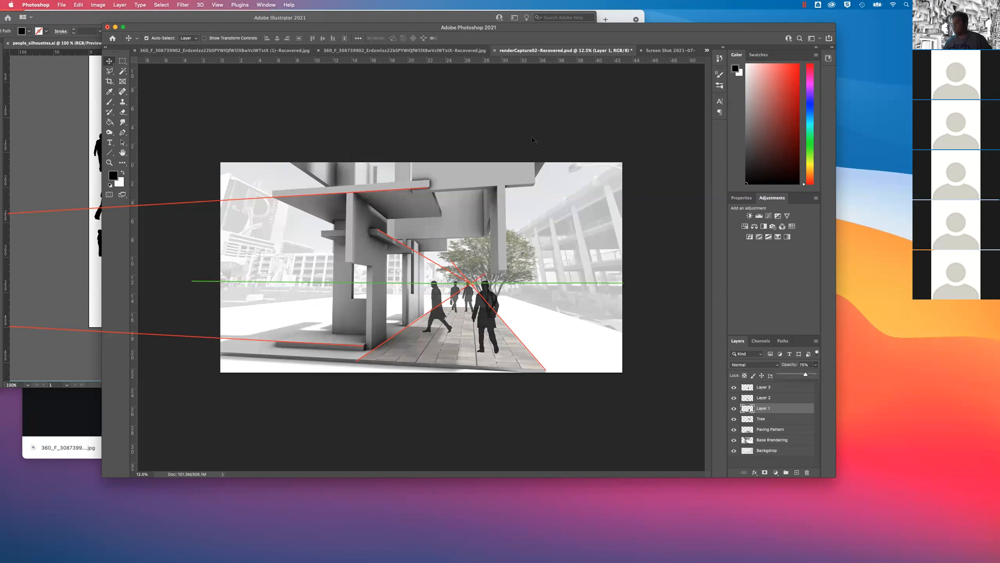
left_click(109, 63)
left_click(650, 260)
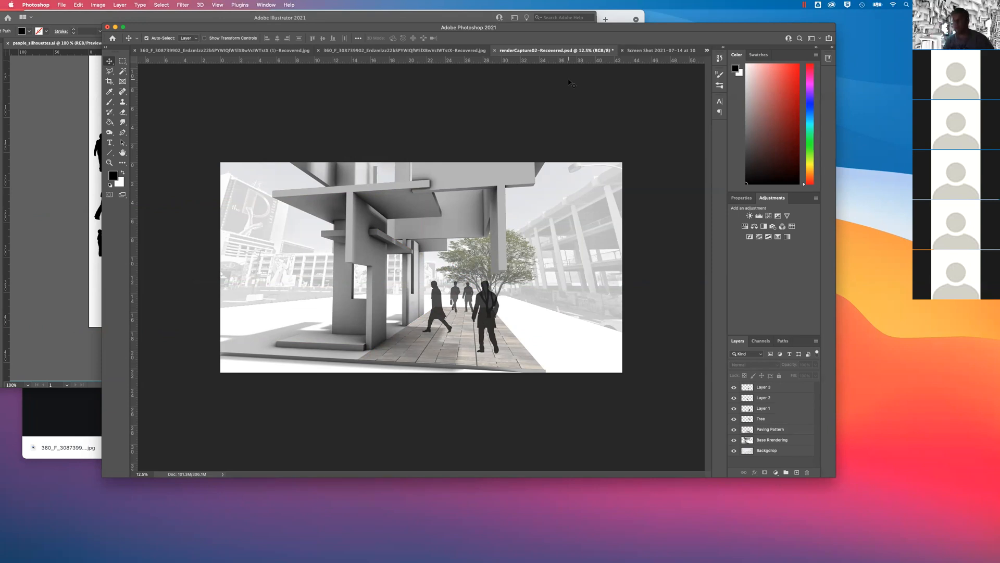
Switch to Chrome and search Google Images for "photoshop concrete texture" in a new tab
key("ctrl+Up")
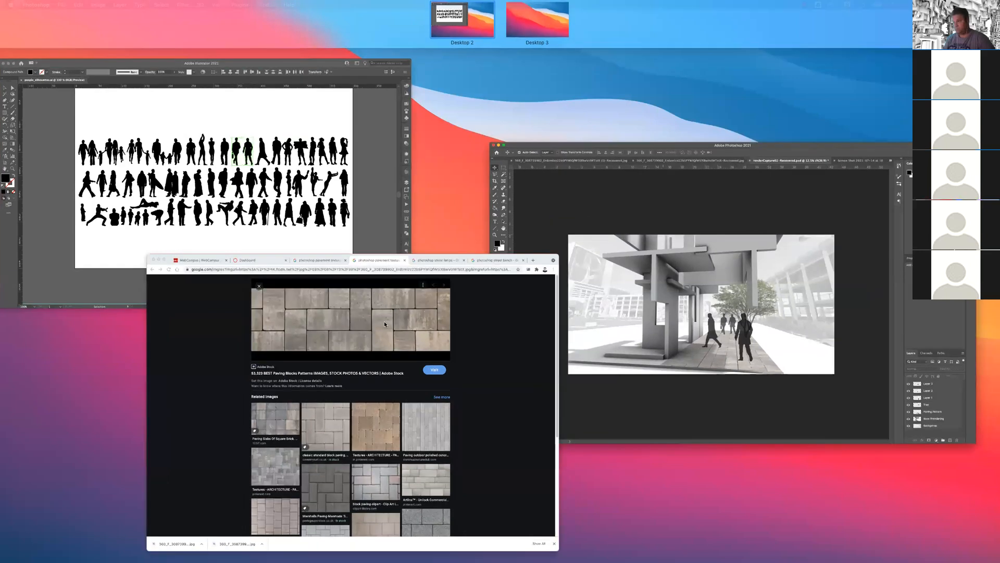
left_click(384, 321)
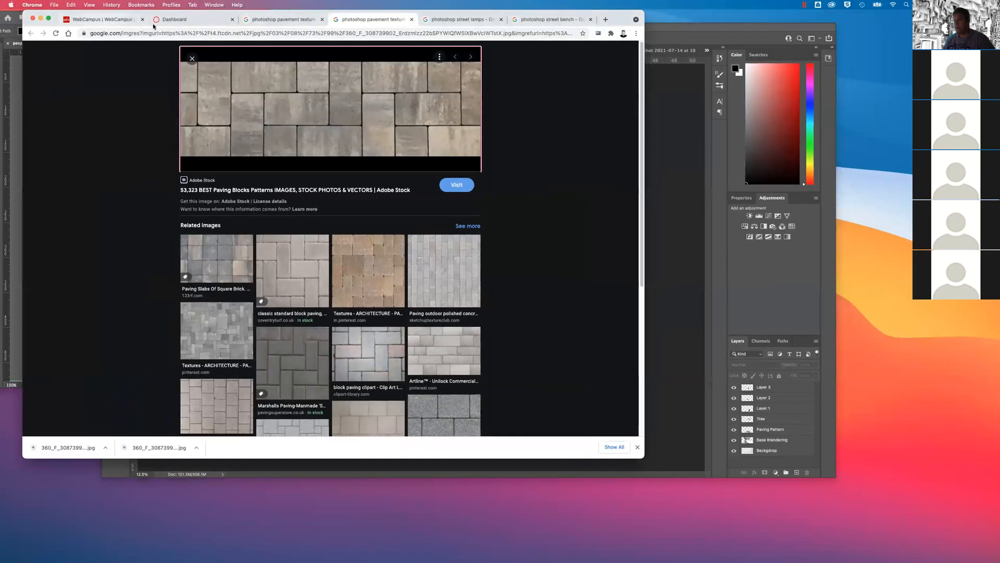
left_click(450, 23)
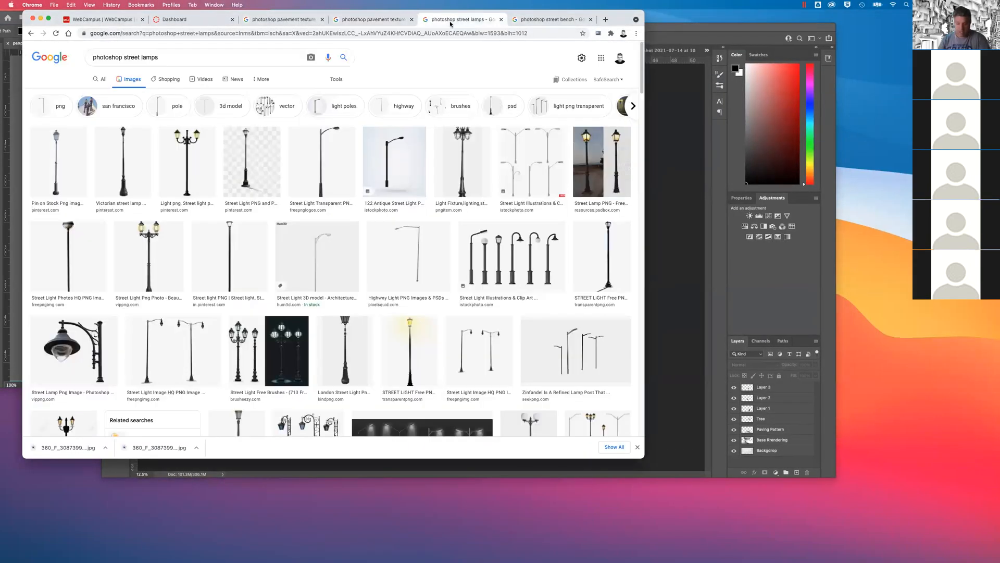
key("super+t")
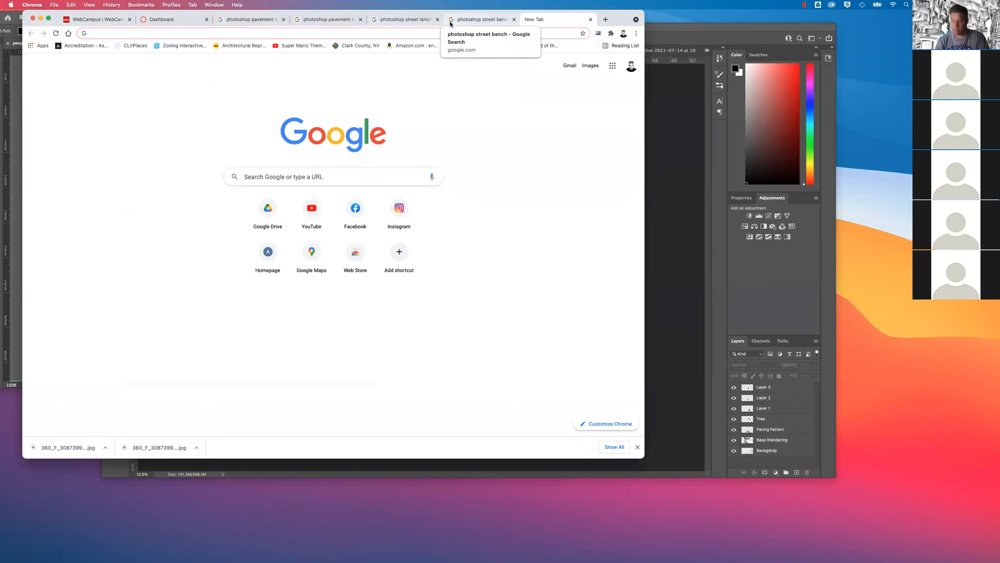
type("photo")
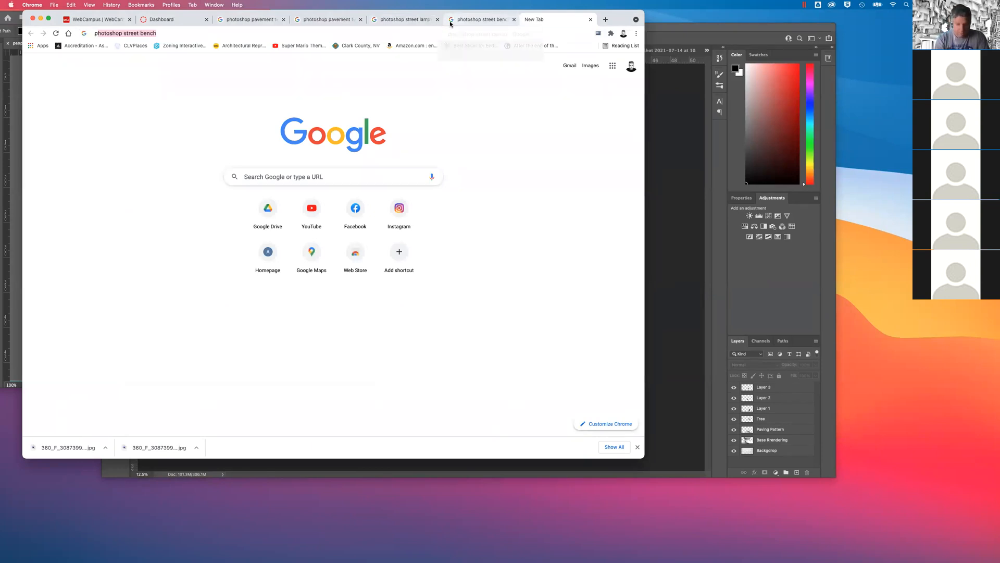
type("shop conre")
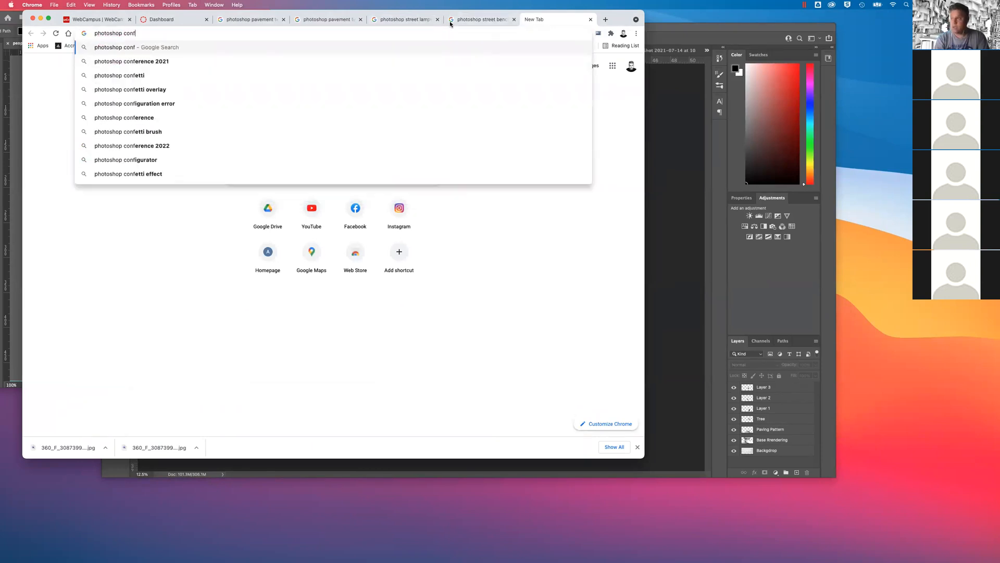
key("BackSpace")
key("BackSpace")
type("c")
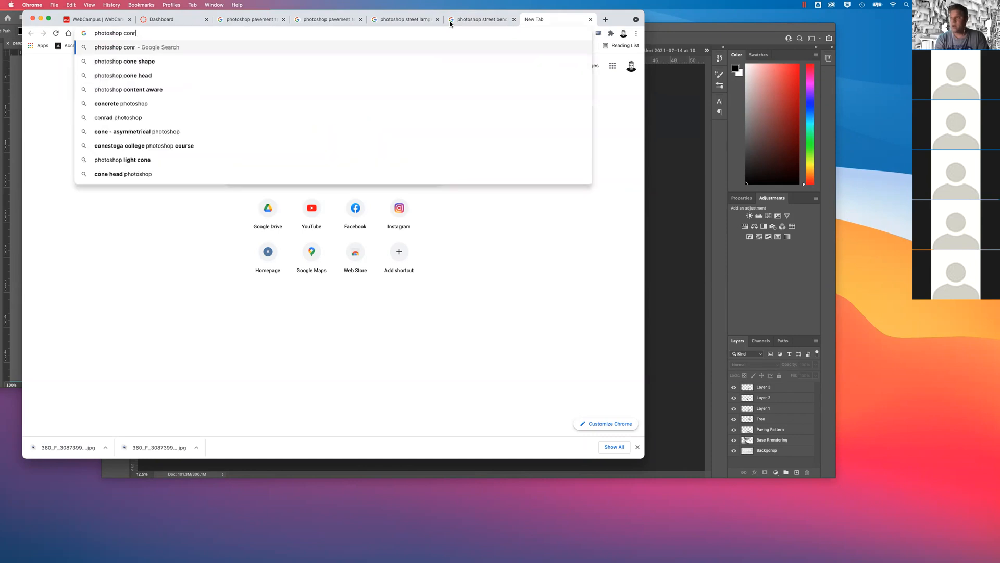
type("rete textur")
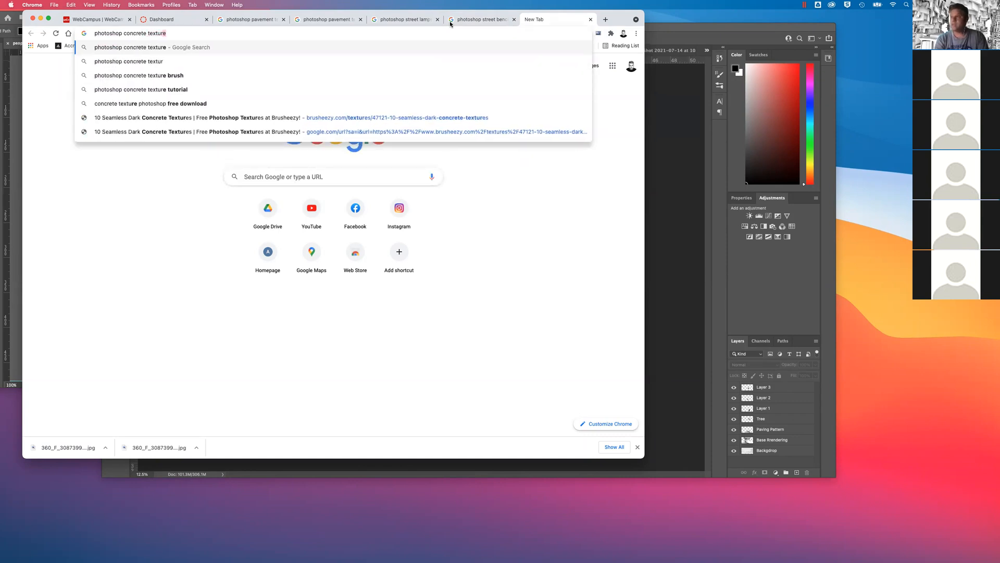
key("Return")
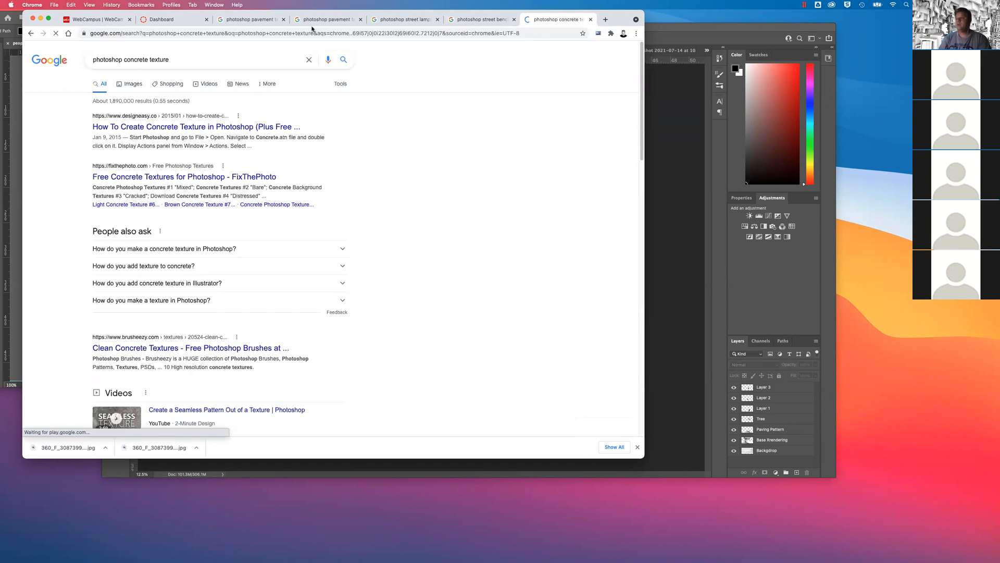
left_click(134, 84)
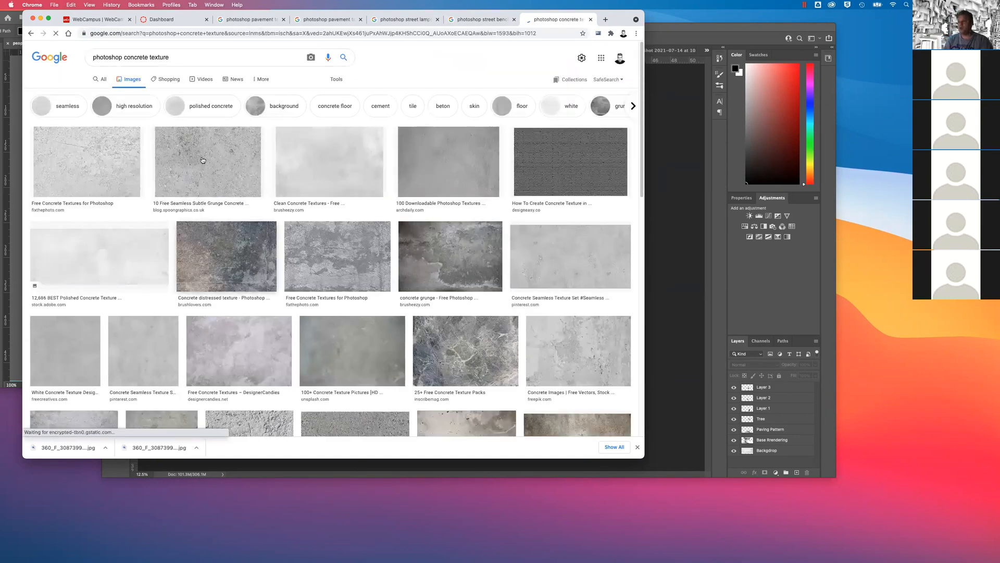
Filter the concrete texture images to the Large size and browse the results
left_click(335, 81)
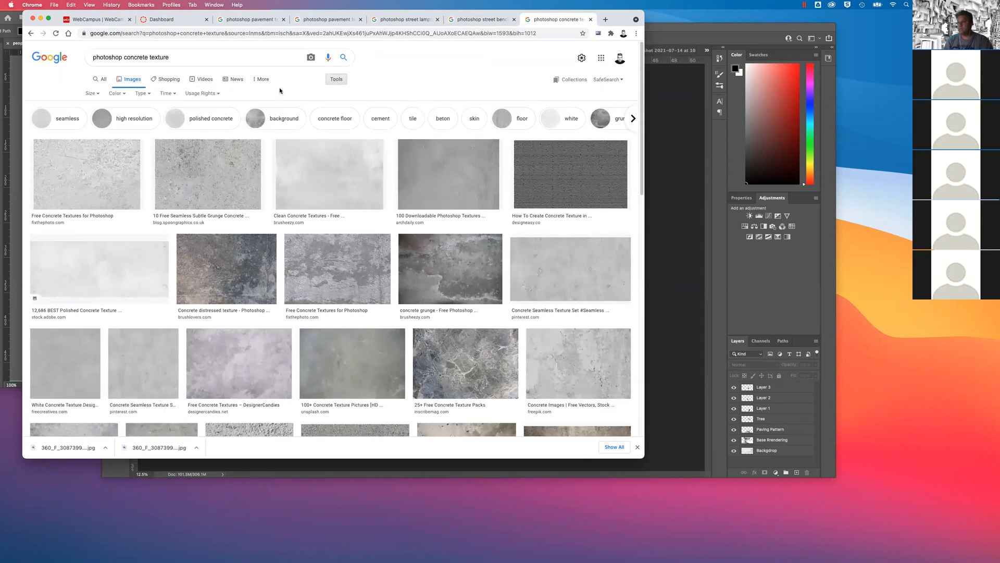
left_click(92, 96)
left_click(100, 121)
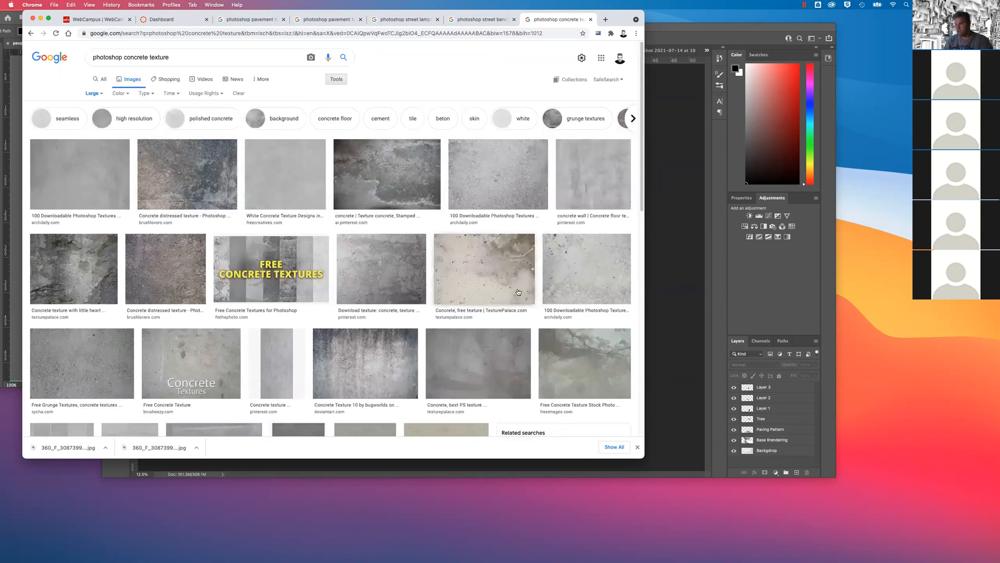
scroll(493, 314, "down", 3)
scroll(494, 315, "down", 10)
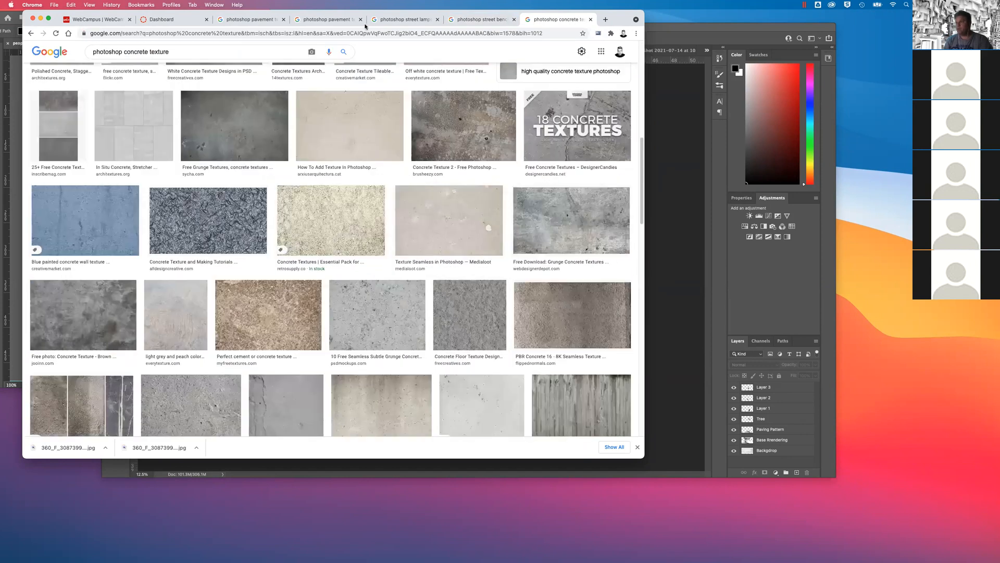
Return to Photoshop and show the Textures folder in Downloads as icons in the Open dialog
left_click(657, 26)
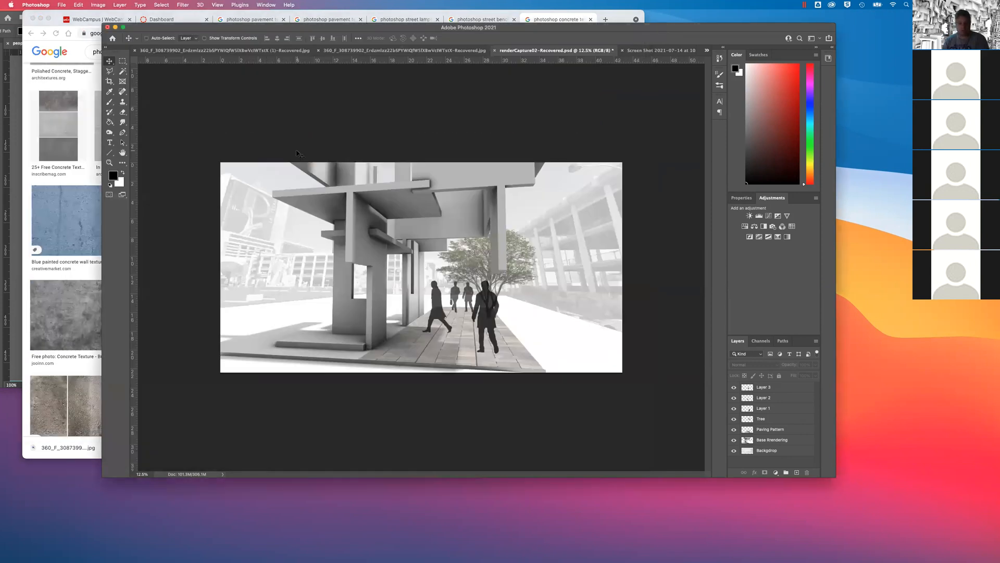
key("super+s")
key("super+o")
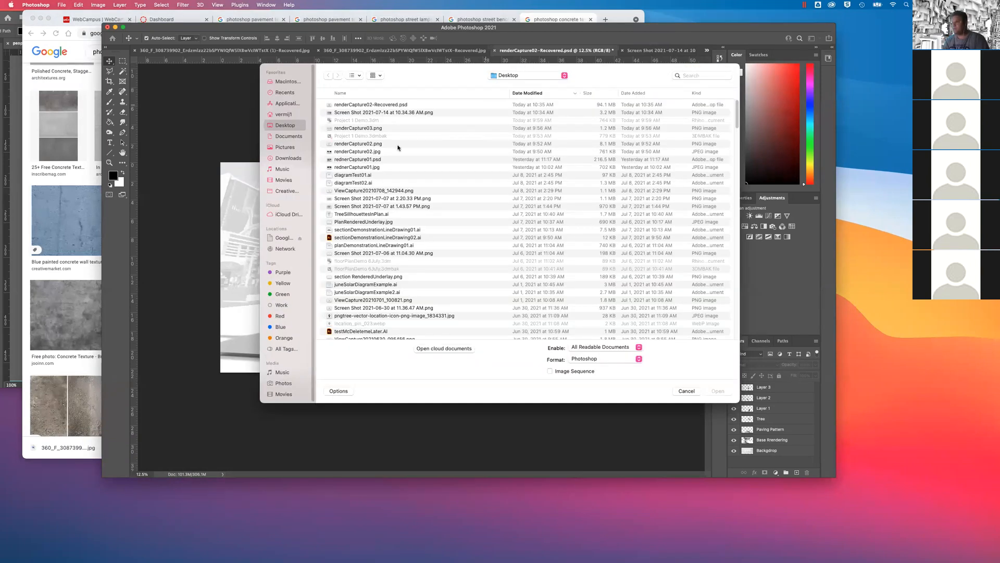
left_click(289, 158)
double_click(344, 105)
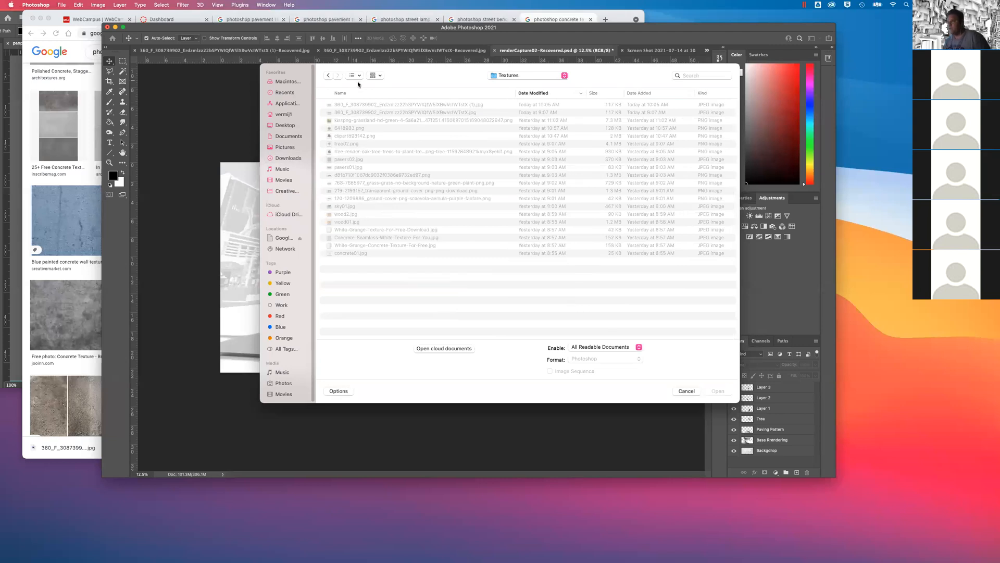
left_click(355, 75)
left_click(362, 108)
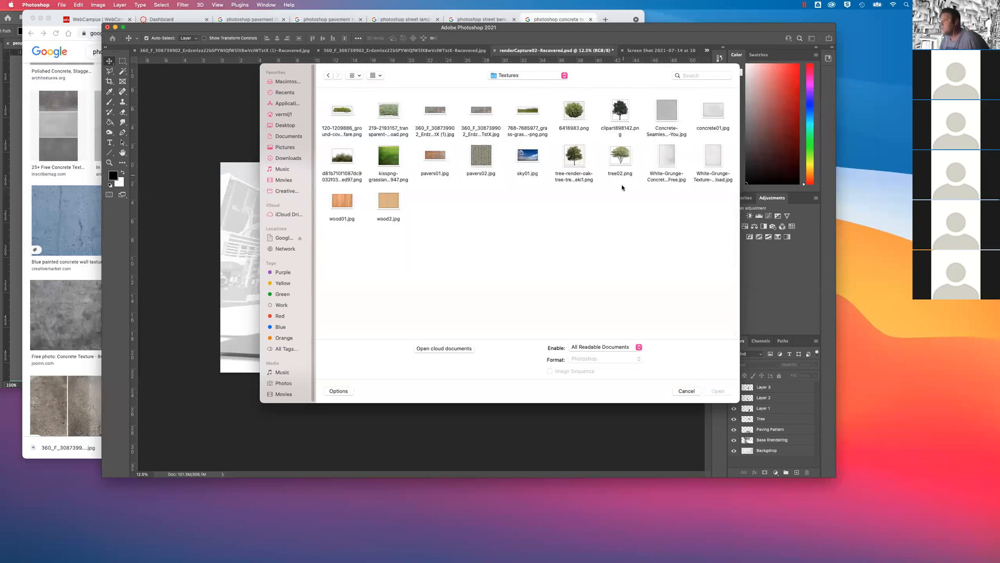
Open wood01.jpg, concrete01.jpg, the Concrete-Seamless texture and the two White-Grunge textures from the Textures folder
left_click(349, 207)
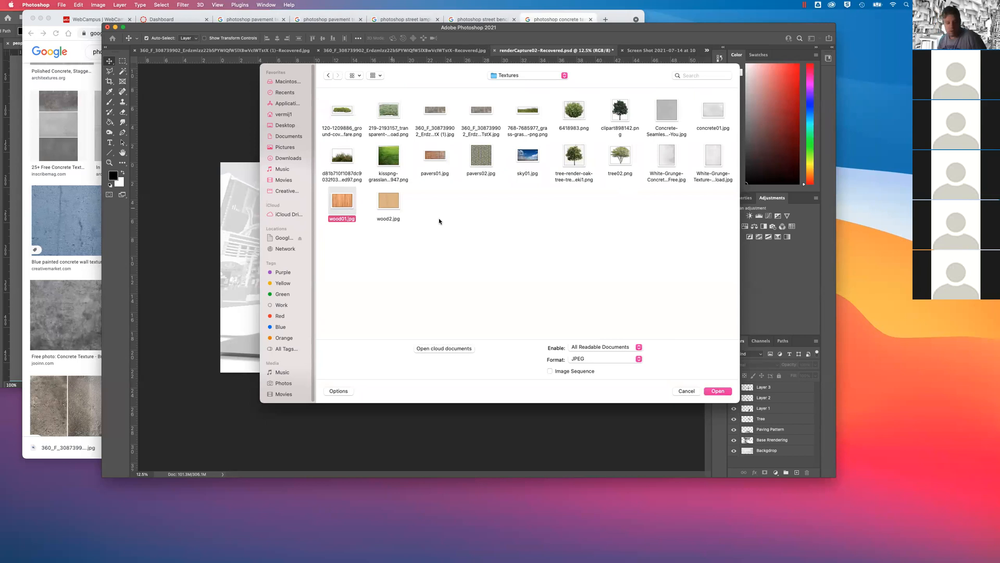
left_click(667, 157)
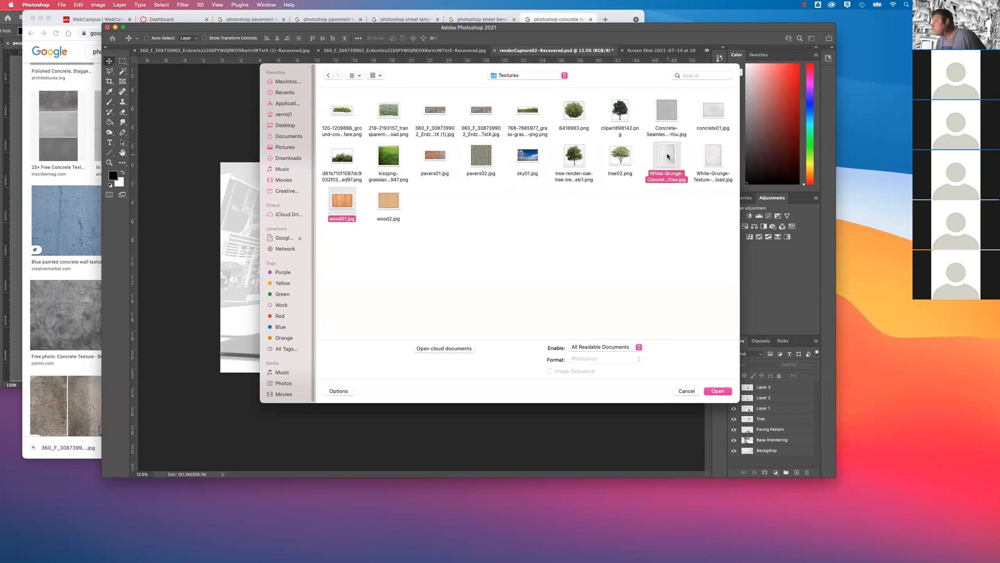
left_click(667, 109, "super")
left_click(713, 110, "super")
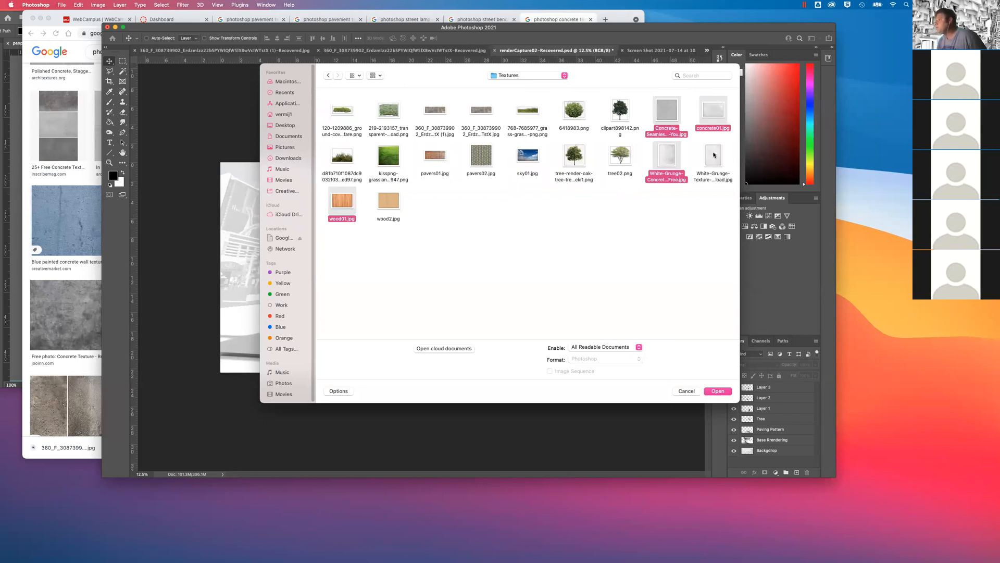
left_click(714, 157, "super")
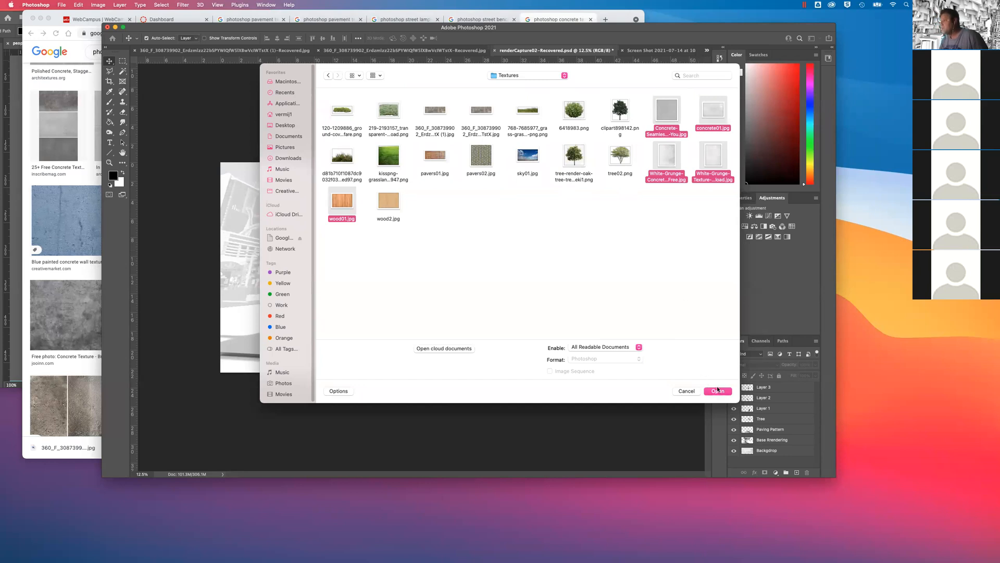
left_click(717, 390)
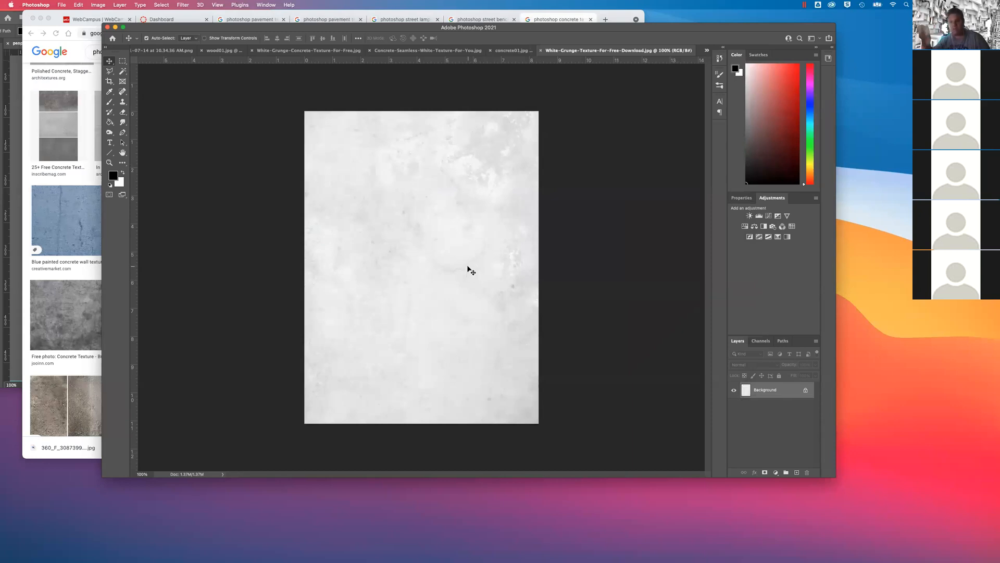
Copy the entire White-Grunge-Concrete-Texture-For-Free image and paste it into renderCapture02-Recovered.psd
left_click(500, 52)
left_click(657, 51)
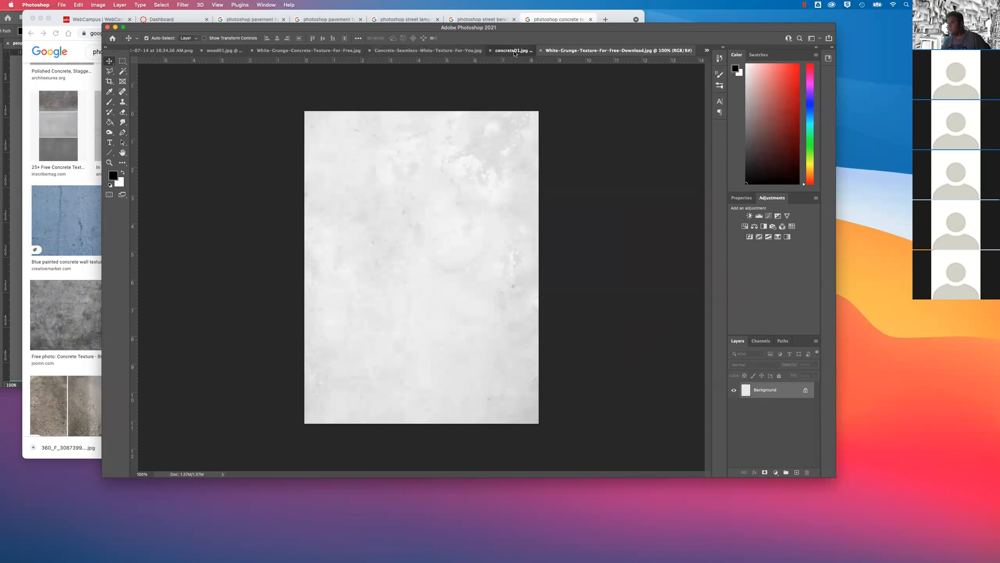
left_click(514, 53)
left_click(381, 52)
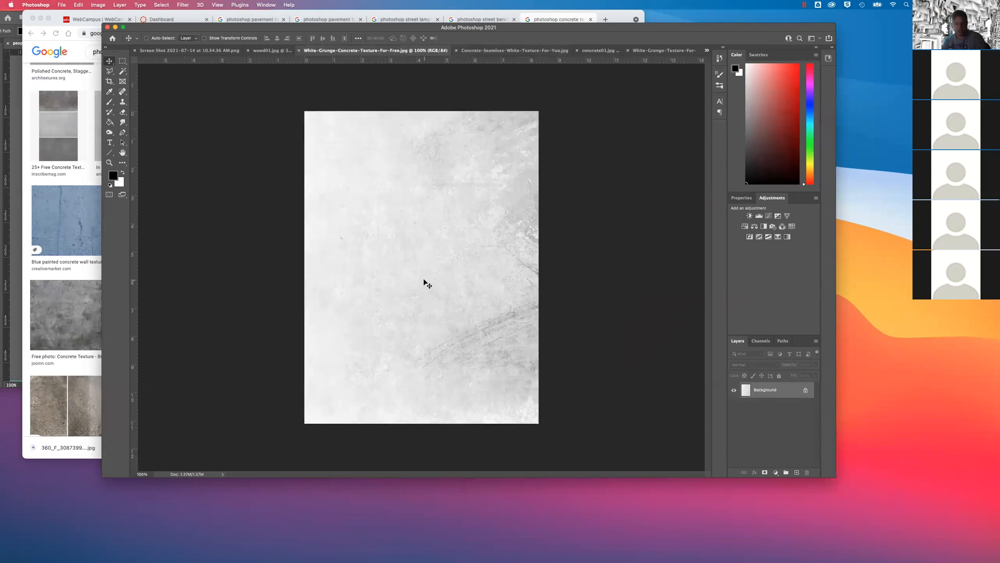
key("super+a")
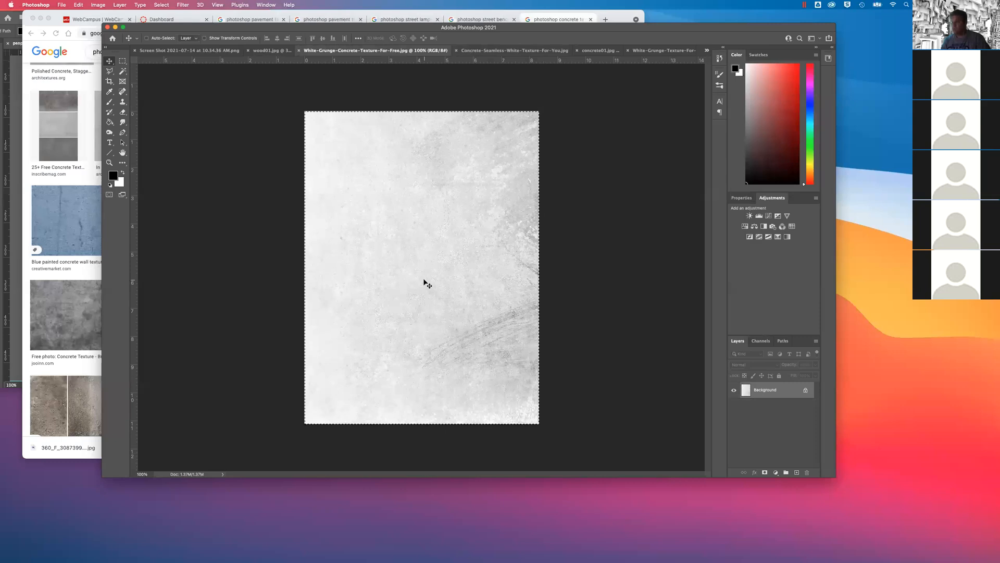
key("super+c")
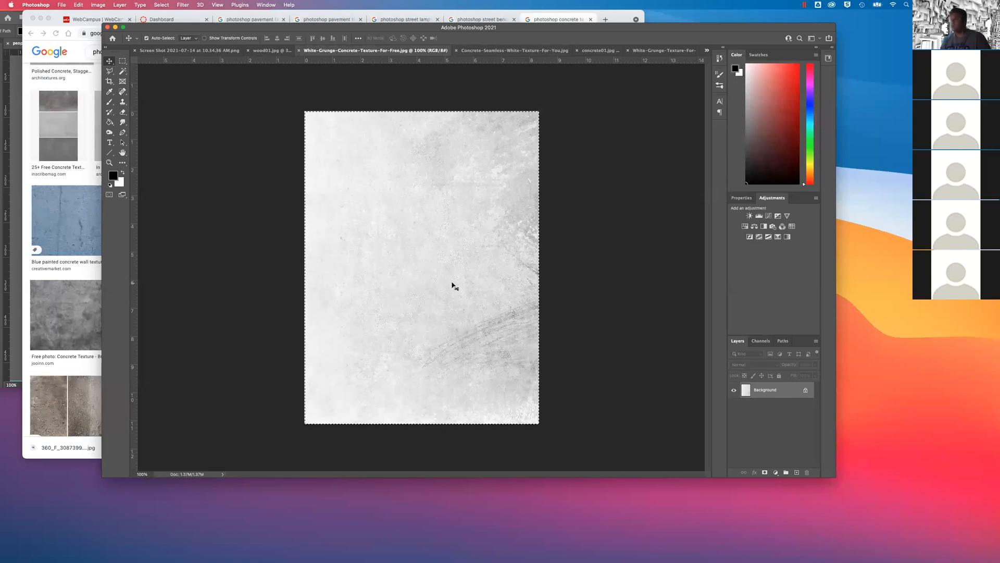
left_click(707, 50)
left_click(741, 72)
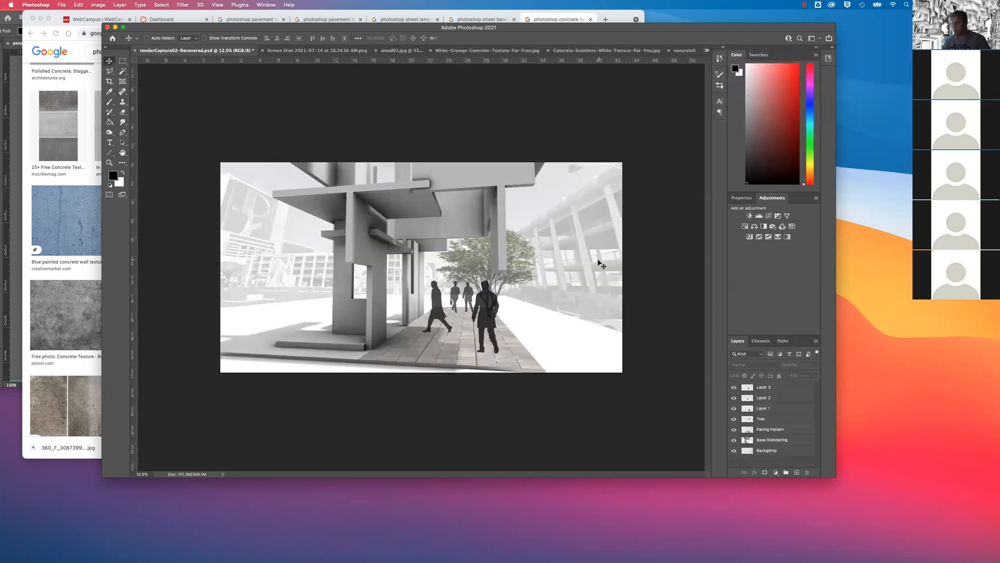
key("super+v")
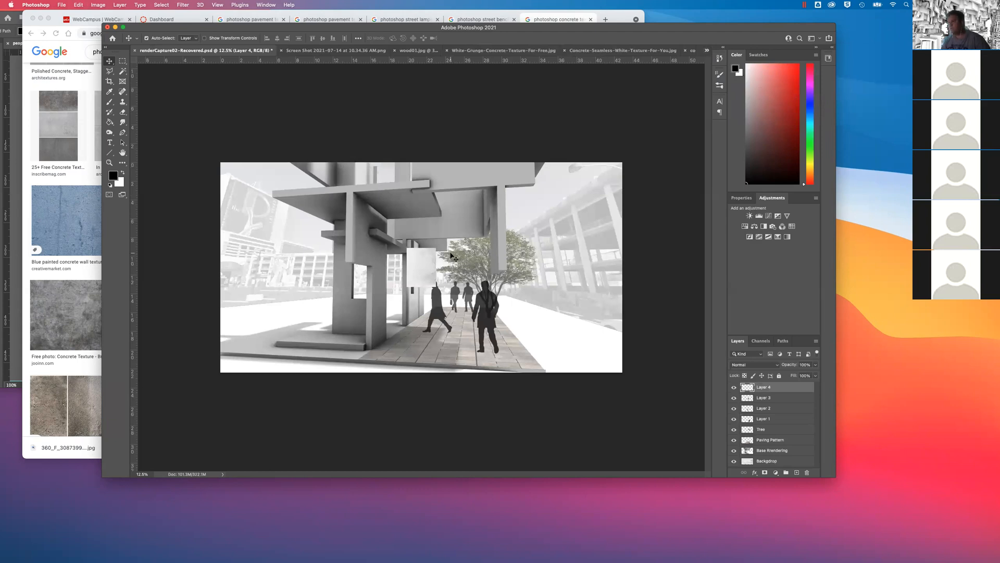
Move the pasted concrete texture onto the building's upper beam and scale it up to cover the beam's full length
left_click_drag(420, 260, 464, 197)
key("super+equal")
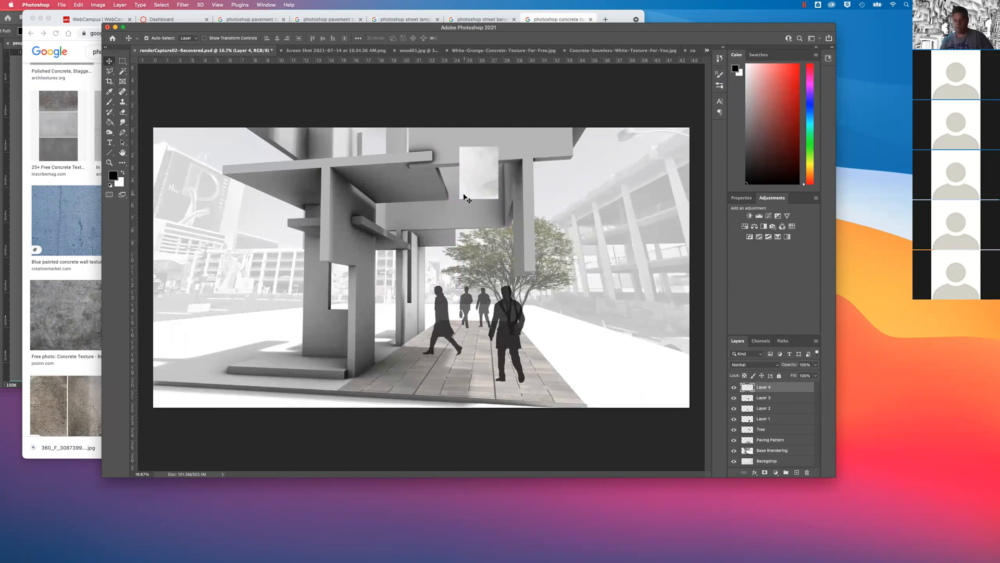
key("super+equal")
left_click_drag(513, 119, 418, 233)
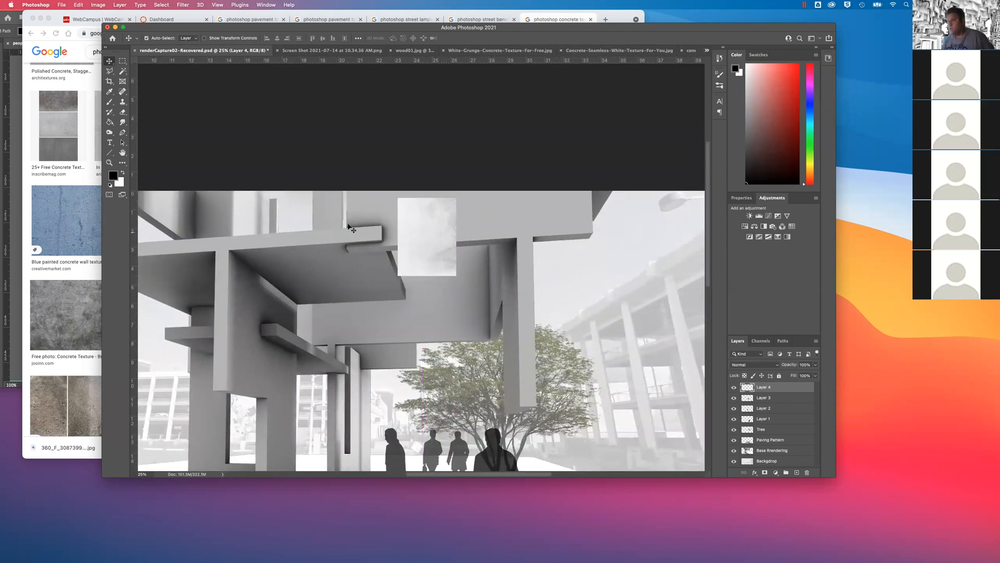
key("super+t")
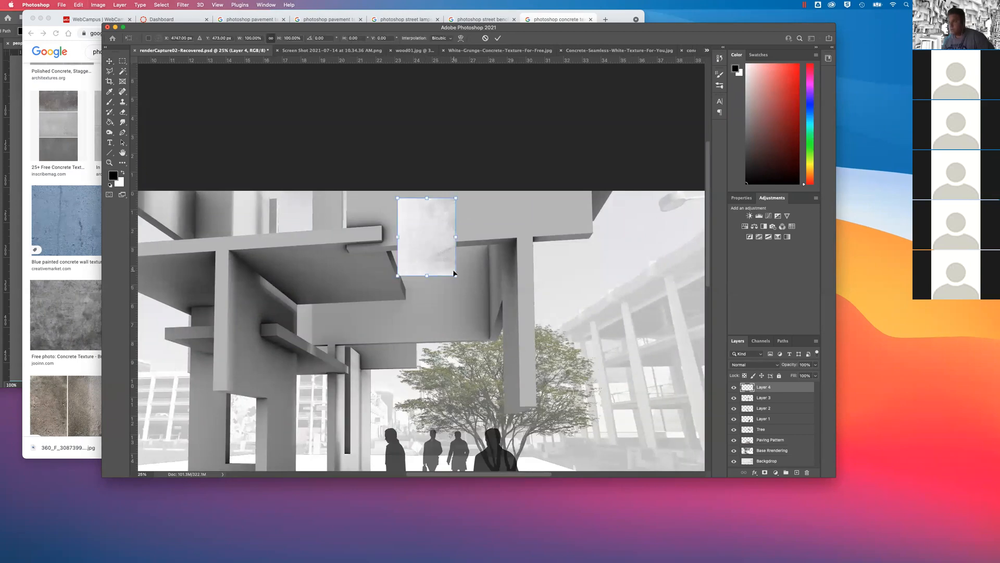
left_click_drag(460, 281, 605, 103)
left_click_drag(388, 265, 344, 298)
left_click_drag(434, 259, 431, 252)
key("Return")
Test a lower opacity on the concrete texture, then set it to 100% opacity with the Linear Burn blend mode
left_click(815, 375)
left_click_drag(815, 374, 801, 377)
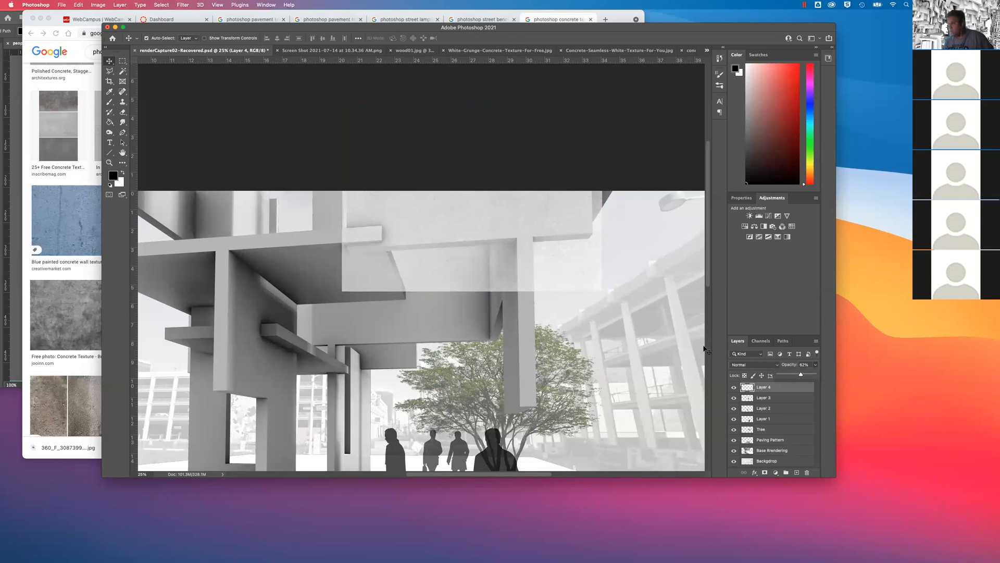
left_click_drag(804, 376, 825, 376)
left_click(755, 365)
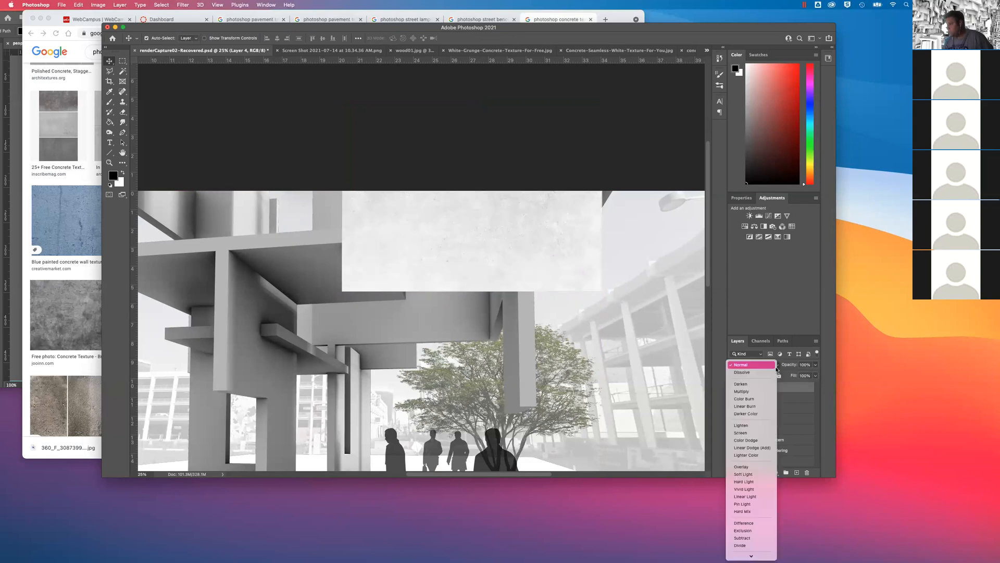
left_click(744, 407)
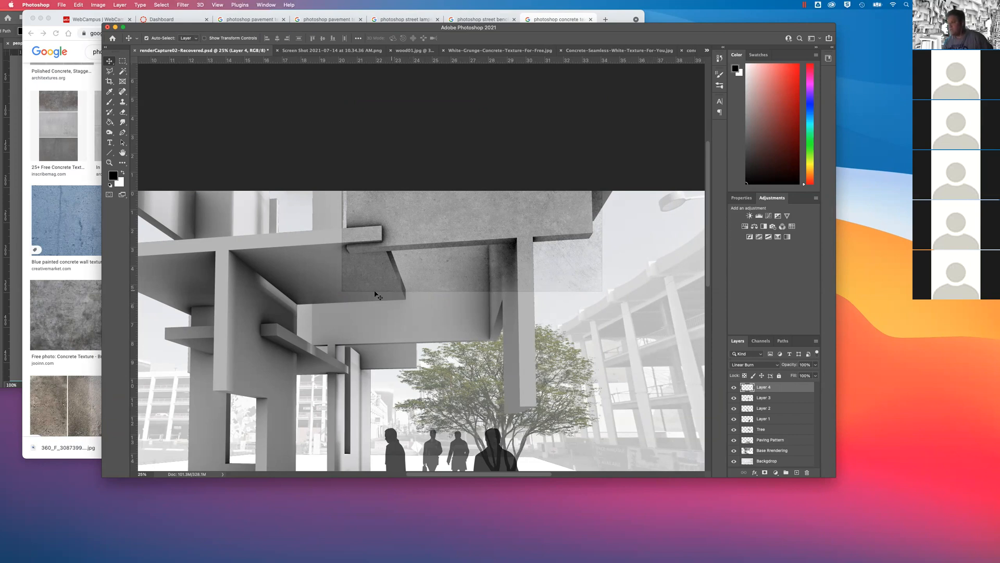
Duplicate Layer 4 and place the copy directly below the original texture, over the lower beam and tree
right_click(769, 388)
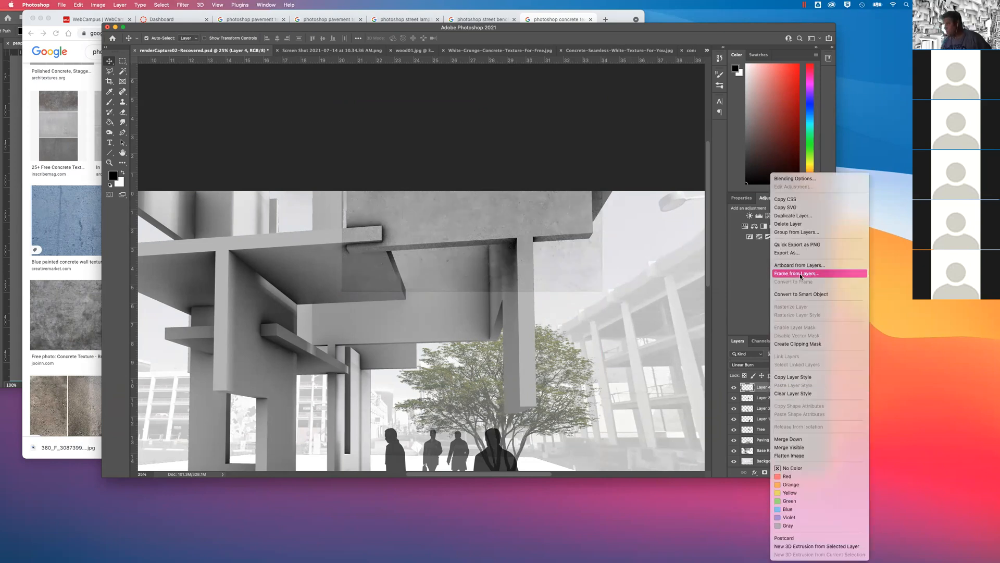
left_click(792, 217)
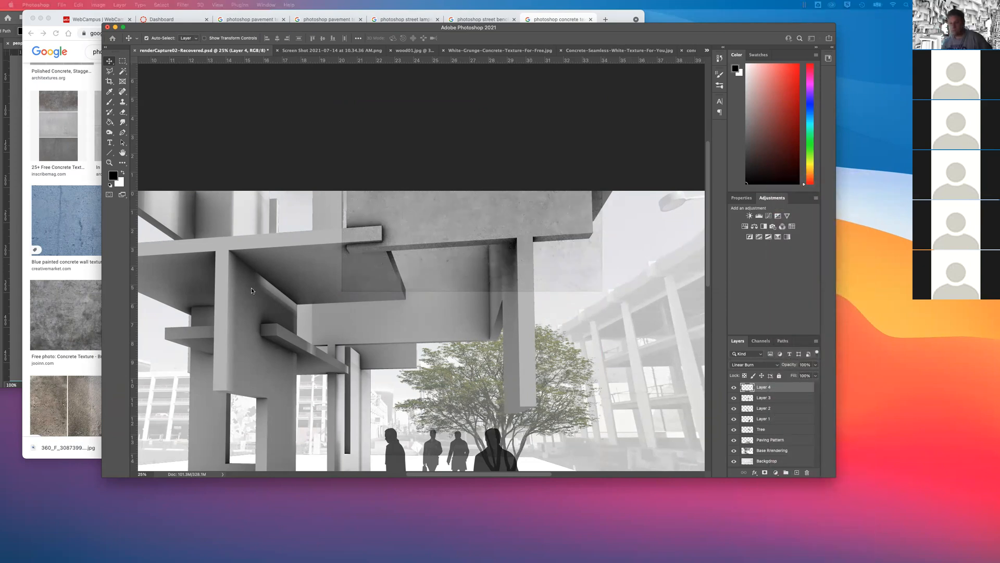
left_click(449, 162)
left_click_drag(480, 275, 424, 349)
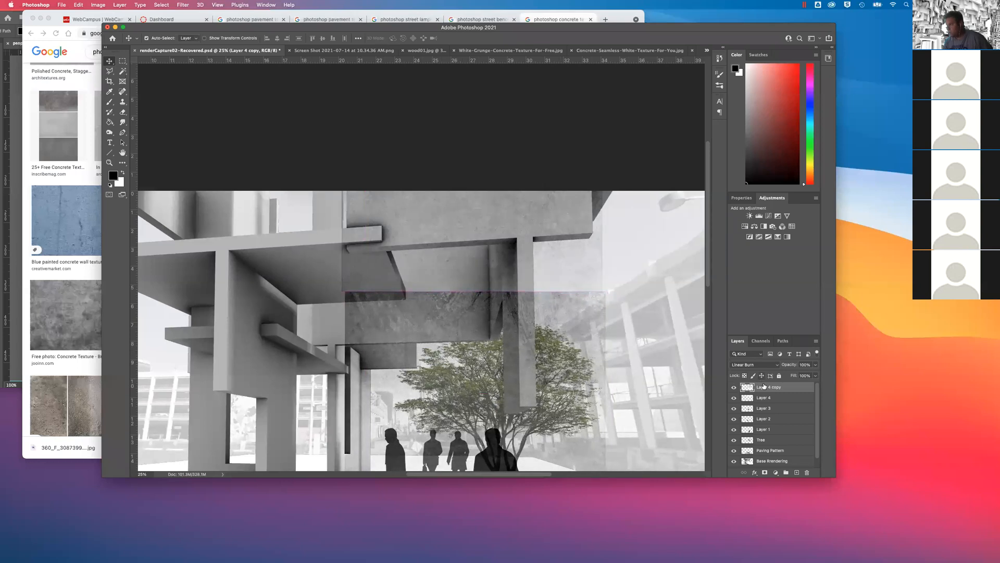
Try placing the Layer 4 copy against the left edge of the original texture, over the left part of the building
left_click(765, 397)
left_click(768, 391)
left_click(773, 400)
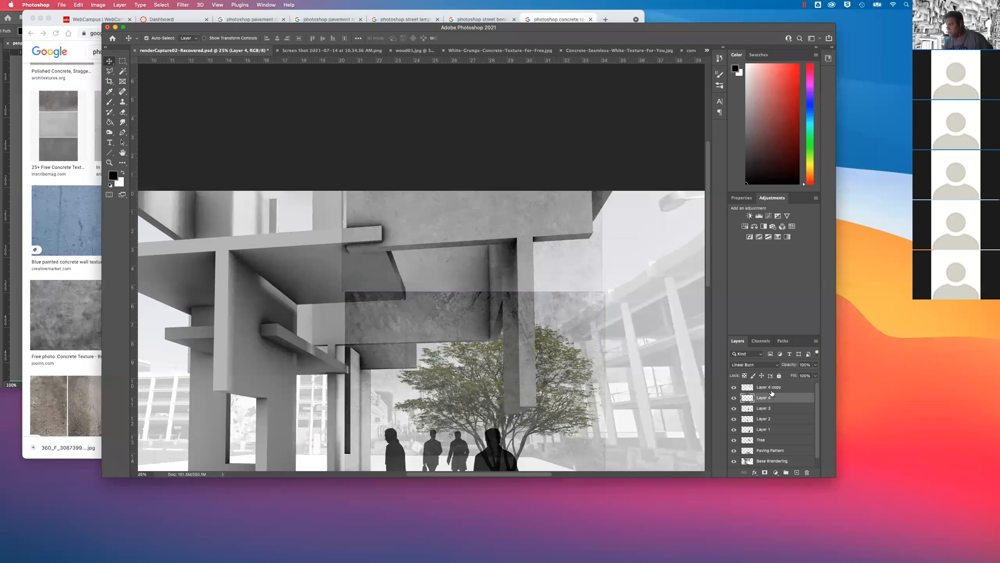
left_click(772, 390)
left_click_drag(563, 331, 305, 134)
left_click_drag(296, 170, 352, 269)
left_click_drag(312, 222, 314, 224)
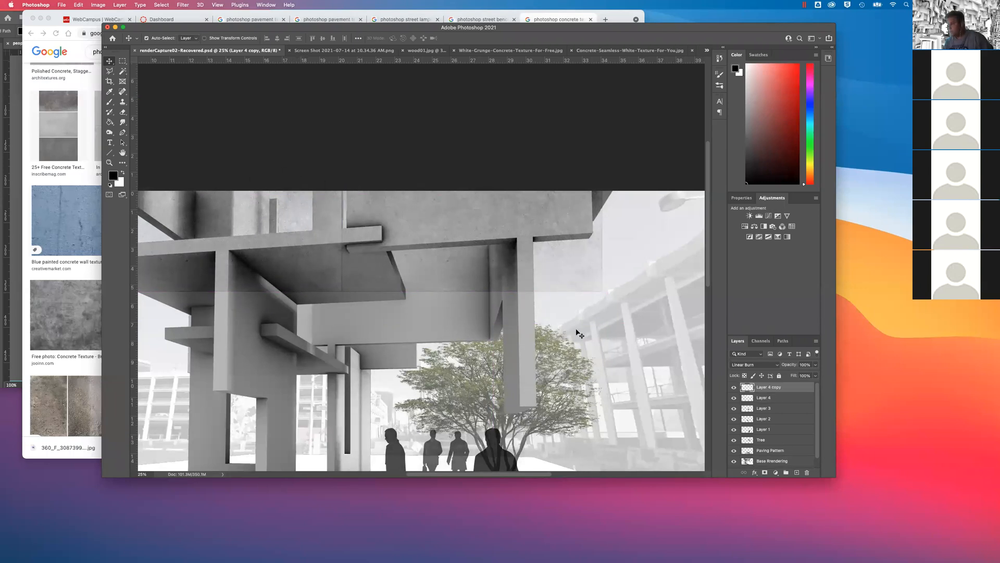
Flip the Layer 4 copy vertically and align it directly beneath the original texture so their edges meet
left_click_drag(239, 209, 456, 328)
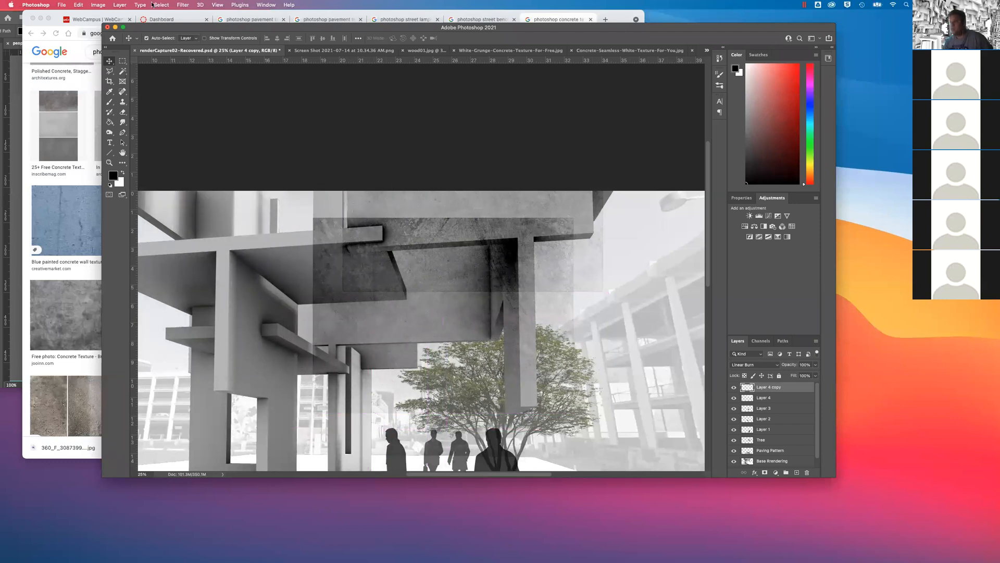
left_click(98, 4)
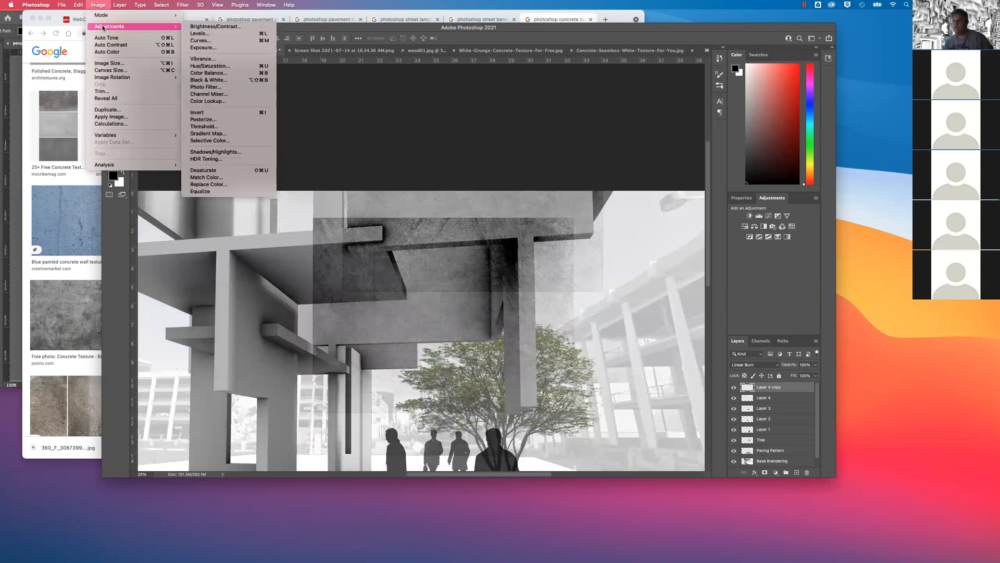
mouse_move(78, 5)
mouse_move(104, 177)
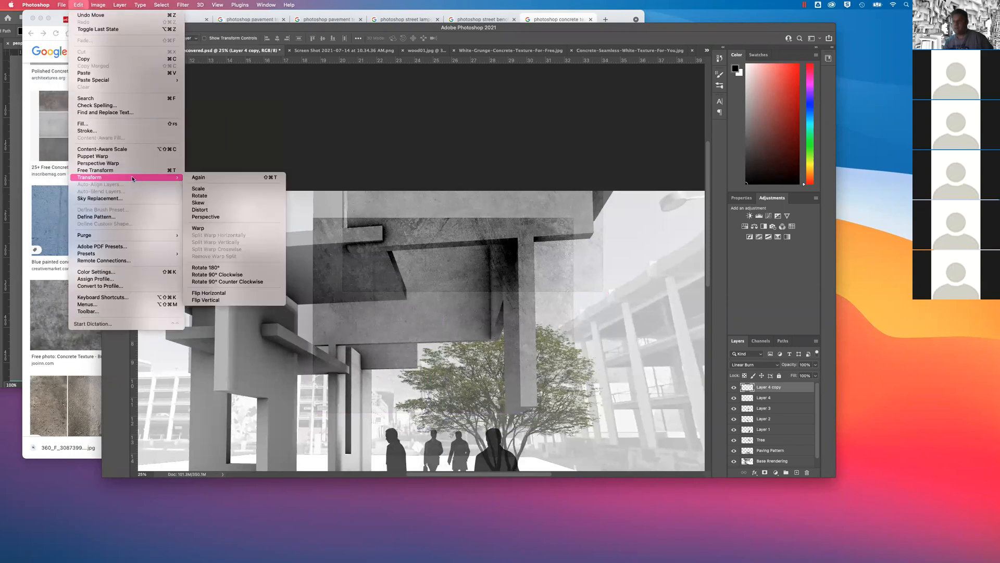
left_click(221, 301)
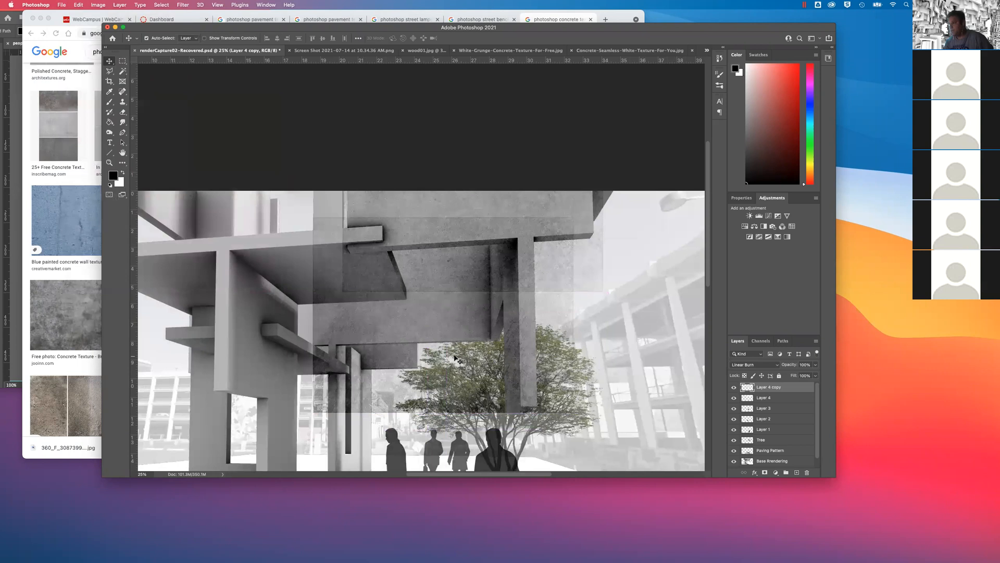
left_click_drag(462, 346, 492, 420)
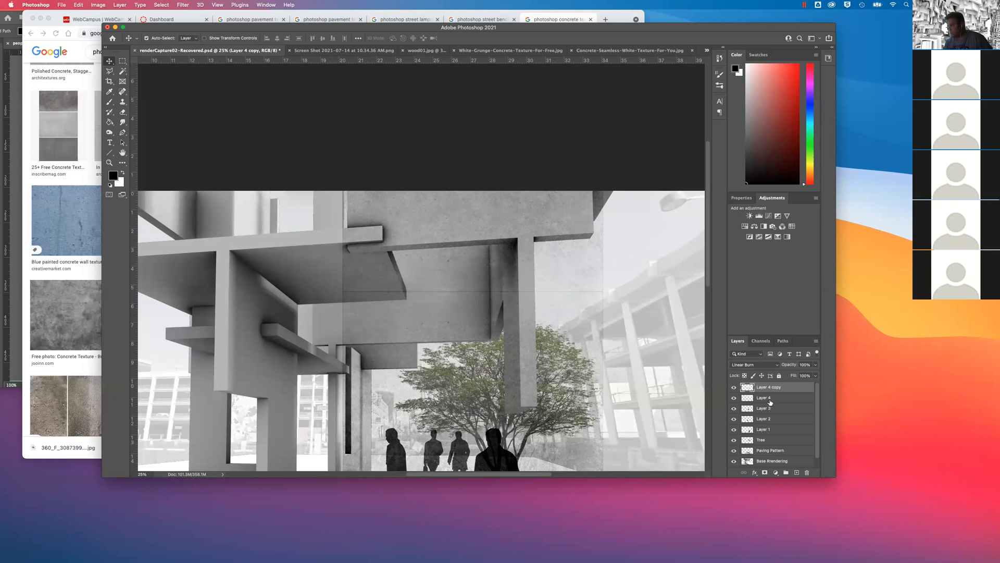
Merge Layer 4 and its copy into a single texture layer
left_click(765, 398, "shift")
right_click(768, 396)
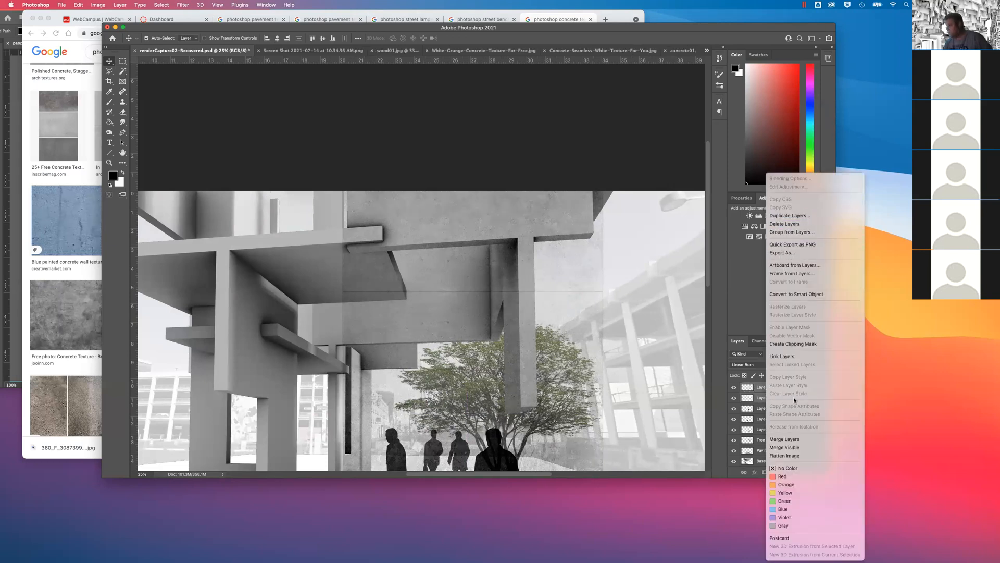
left_click(788, 439)
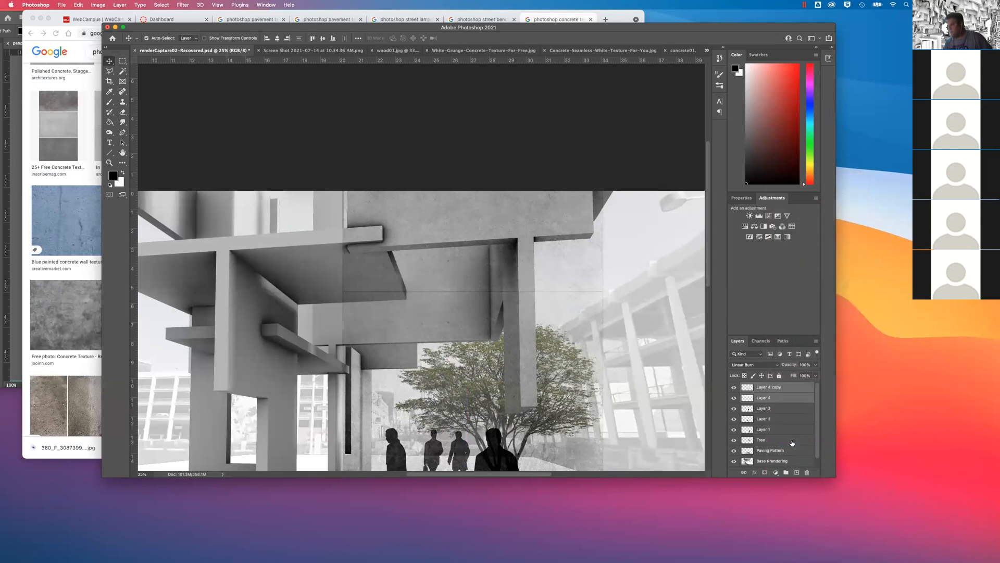
Set the merged layer's blend mode to Linear Burn and rename it Concrete Texture
left_click(777, 365)
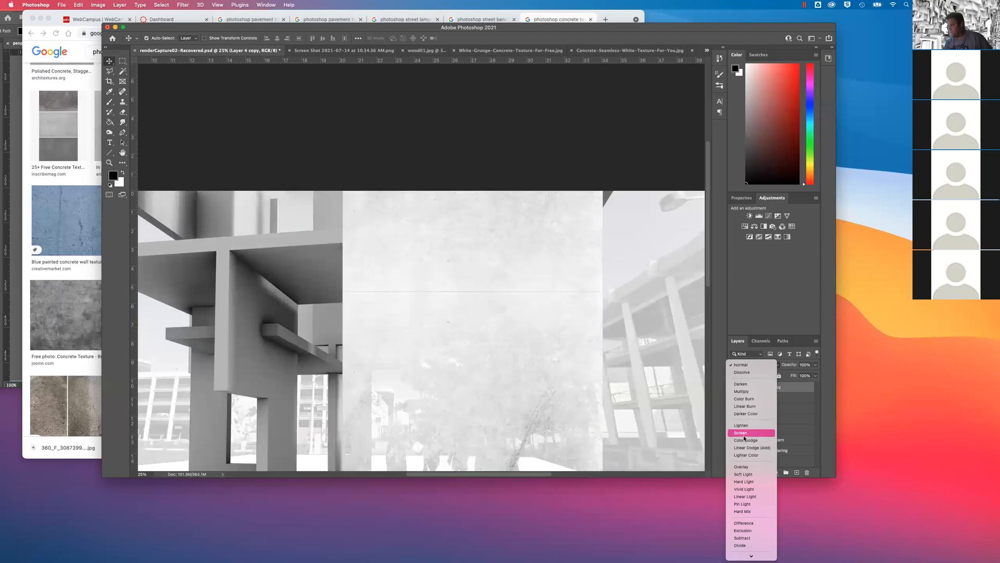
left_click(747, 407)
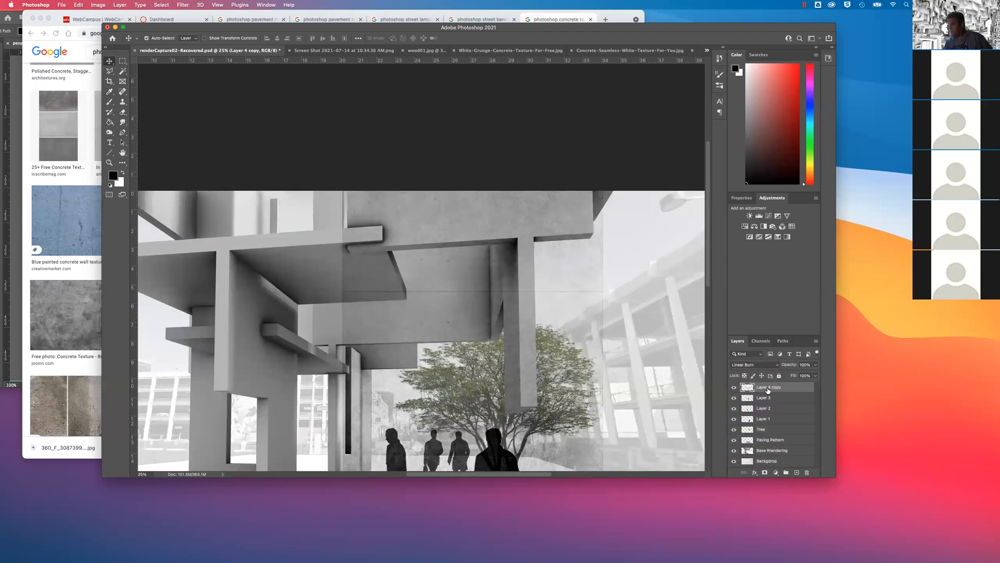
type("Concrete Texture")
key("Return")
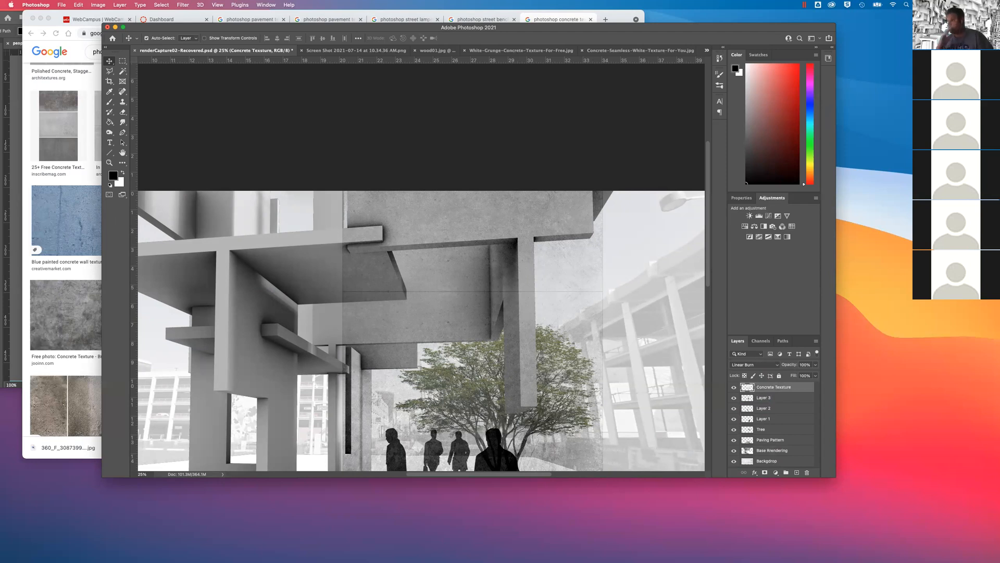
Duplicate the Concrete Texture layer and move the copy left, edge to edge with the original, over the building's left part
right_click(766, 389)
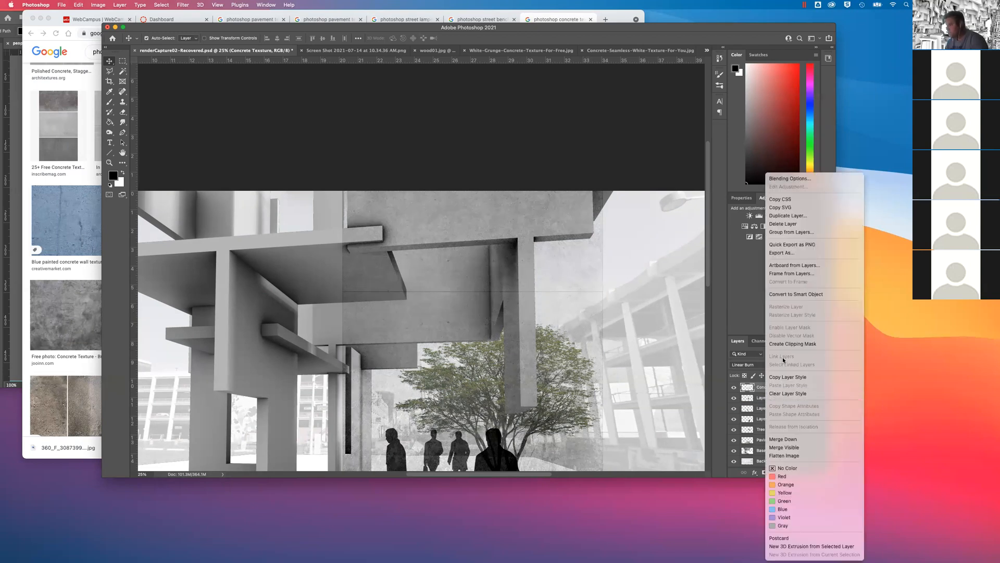
left_click(780, 216)
left_click(449, 162)
left_click_drag(498, 320, 272, 320)
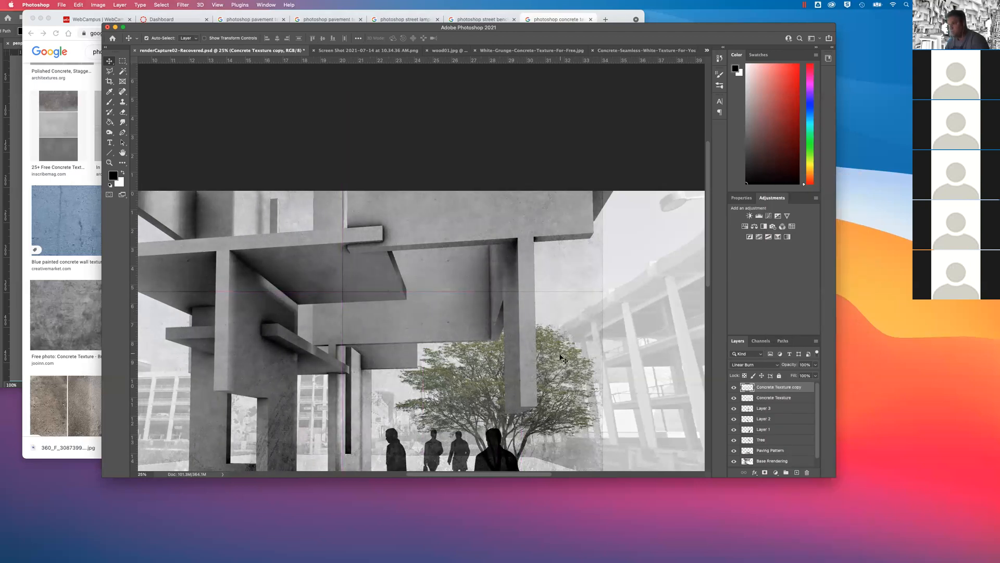
Merge the Concrete Texture layer and its copy into one layer named Concrete Texture and set its blend mode to Linear Burn
left_click(784, 400, "shift")
left_click_drag(776, 399, 778, 394)
left_click(779, 397, "shift")
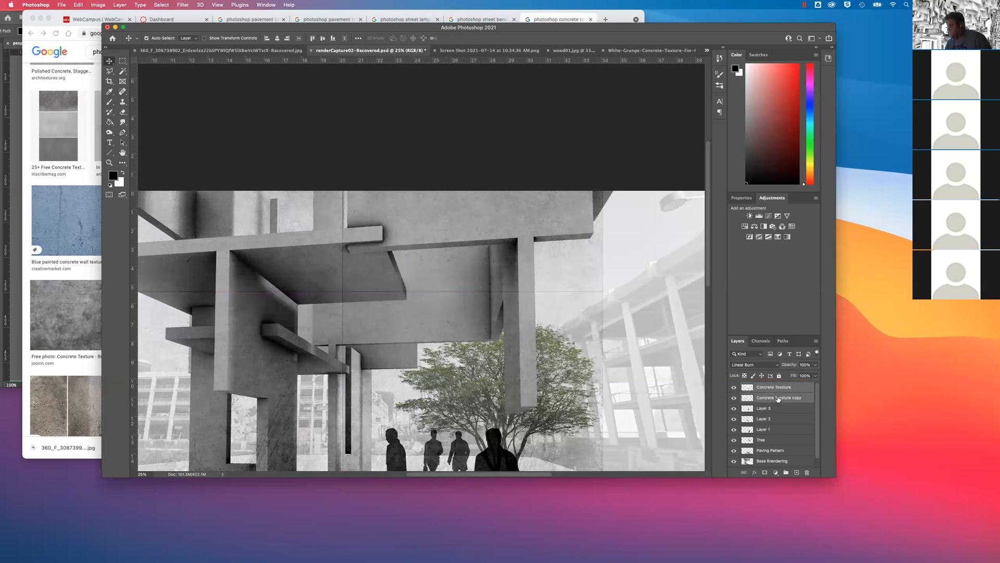
right_click(778, 397)
left_click(796, 441)
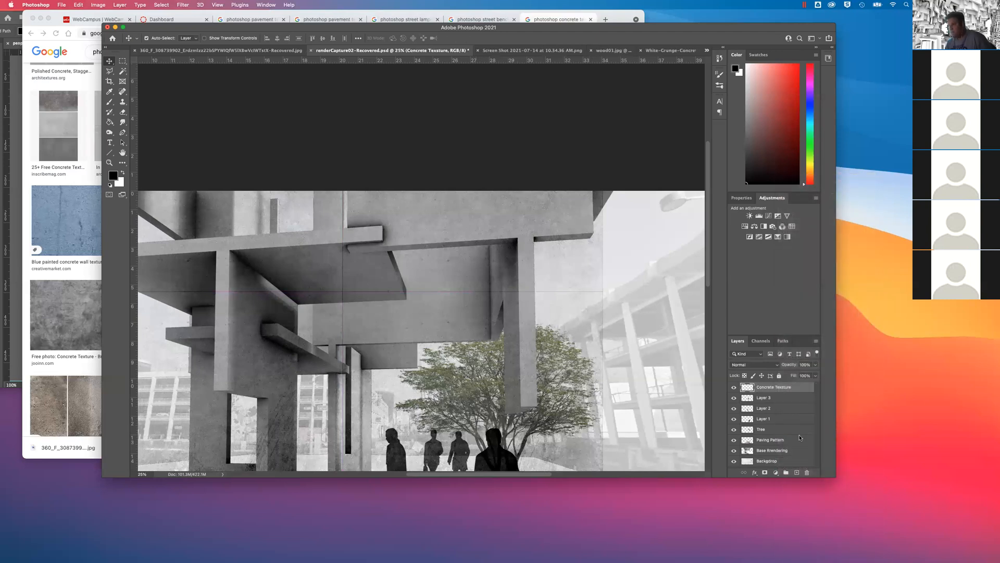
left_click(778, 367)
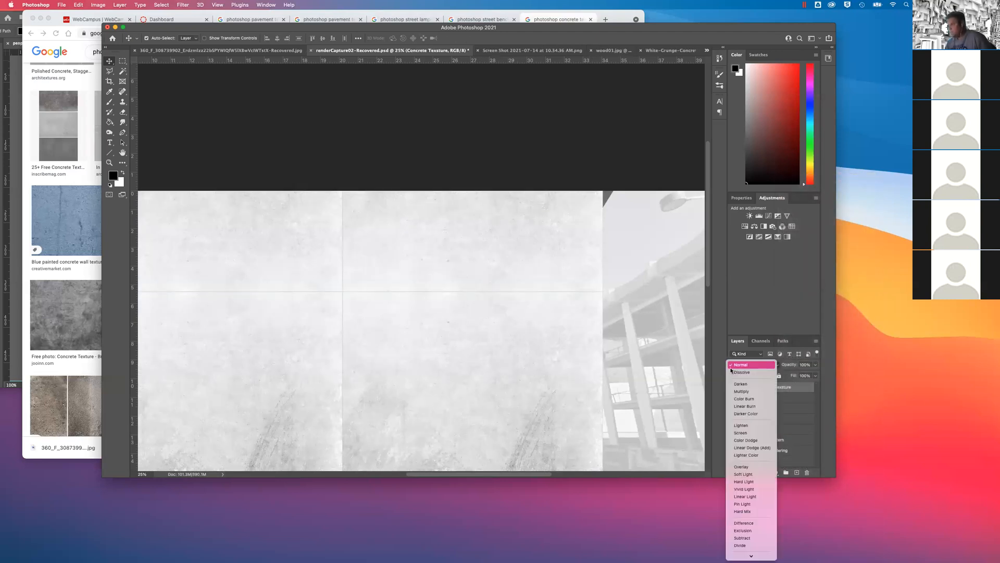
left_click(747, 407)
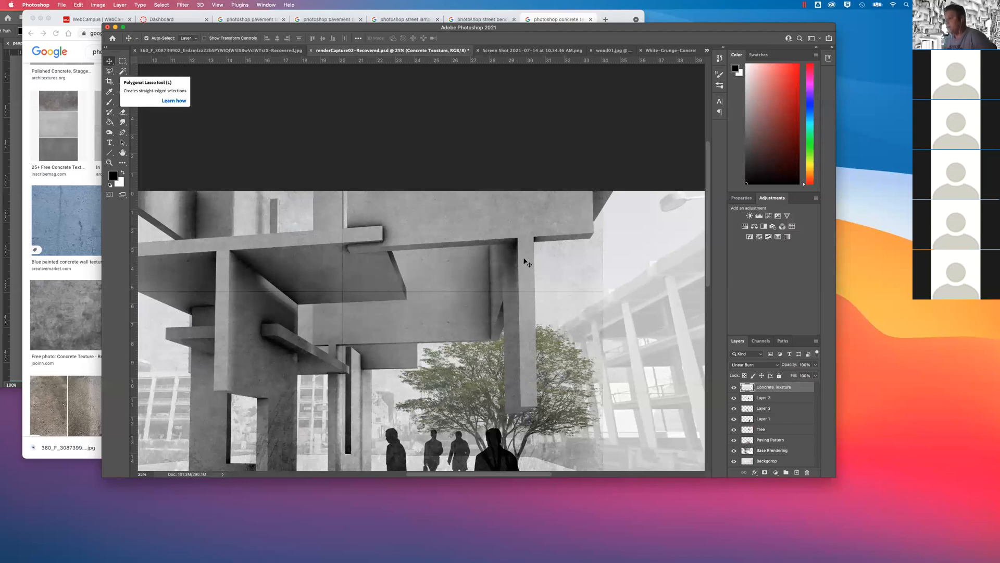
Outline the building's upper beam, its hanging column and the wall behind the projecting slab with a Polygonal Lasso selection
left_click(111, 72)
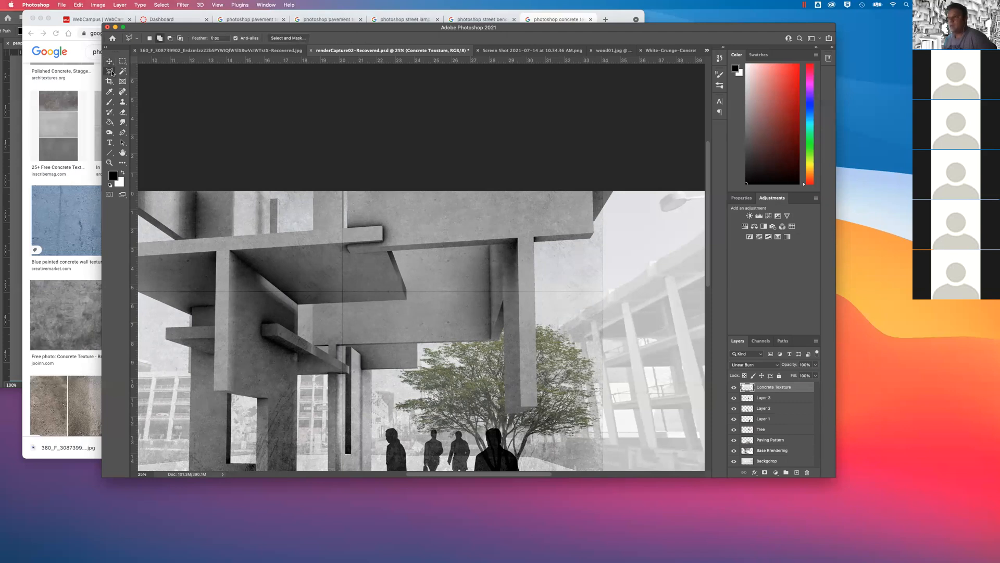
left_click(593, 190)
left_click(593, 233)
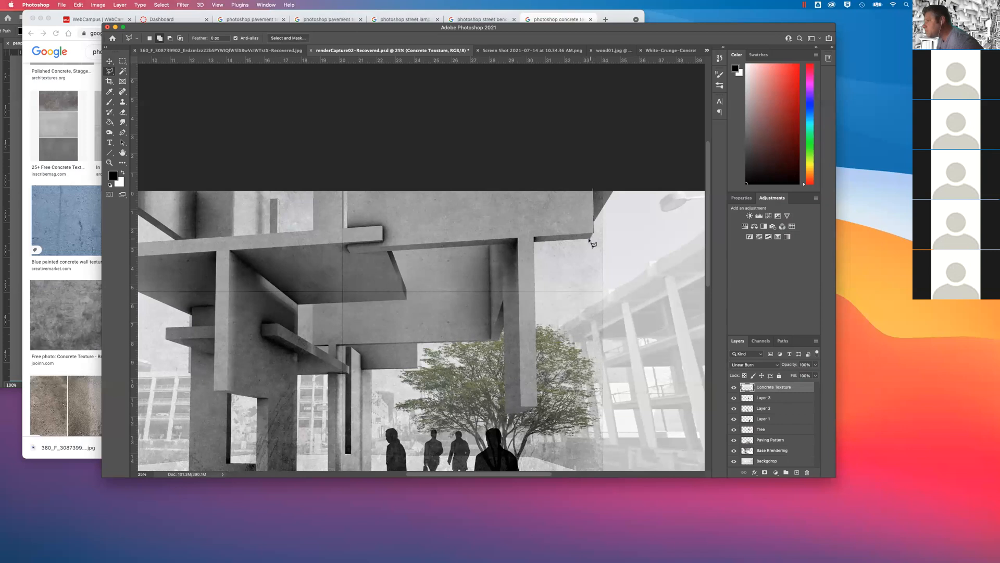
left_click(535, 241)
left_click(536, 406)
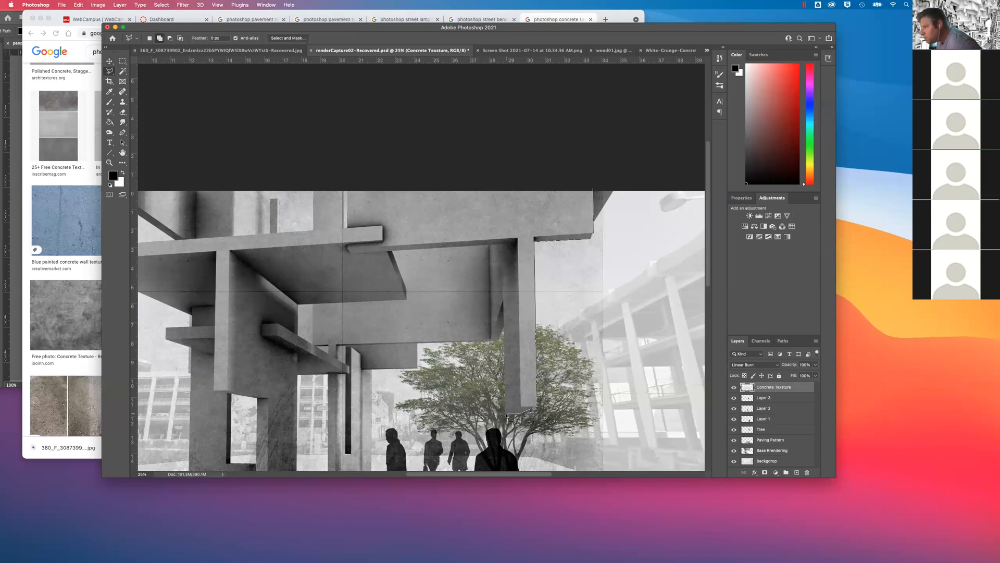
left_click(508, 413)
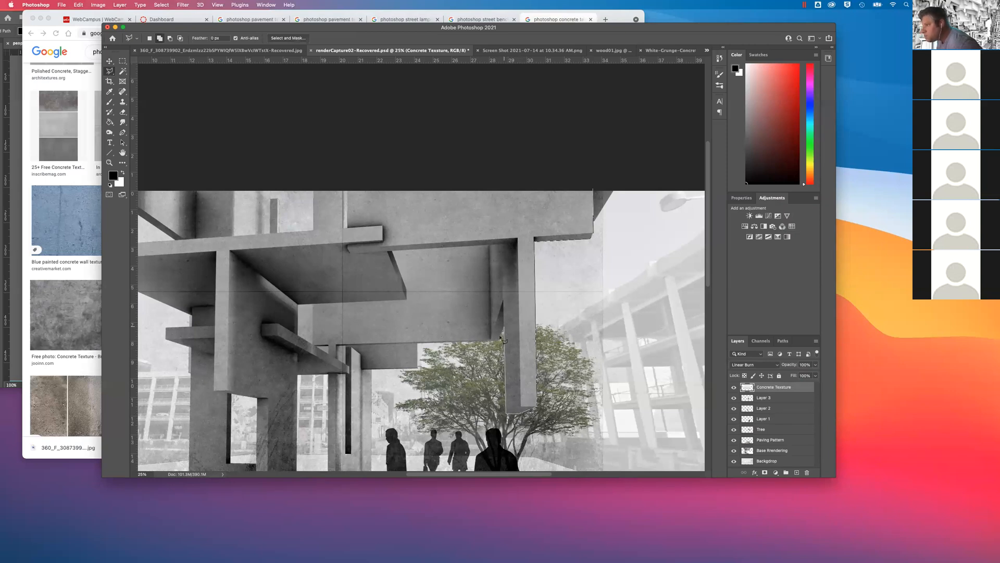
left_click(501, 342)
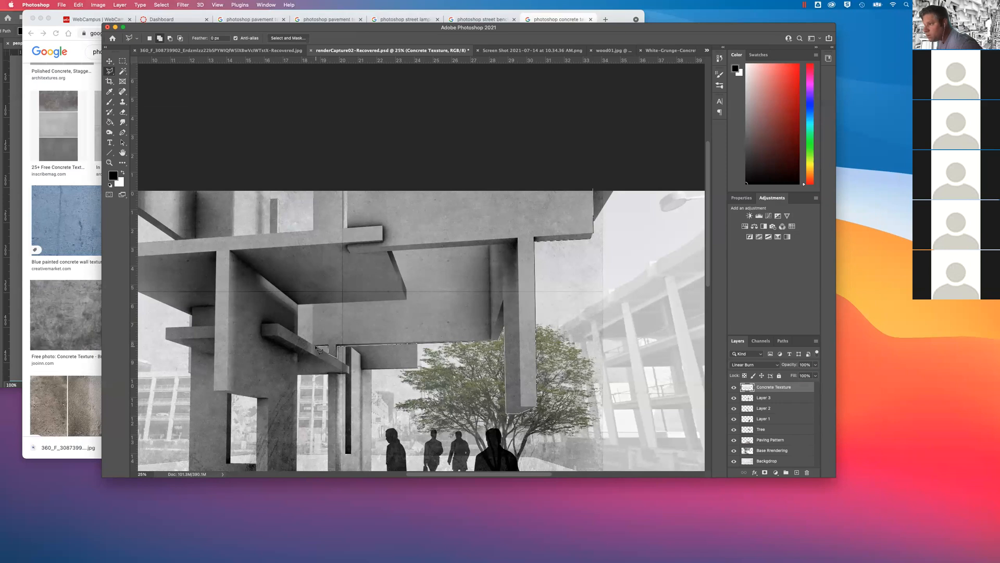
left_click(314, 305)
left_click(406, 298)
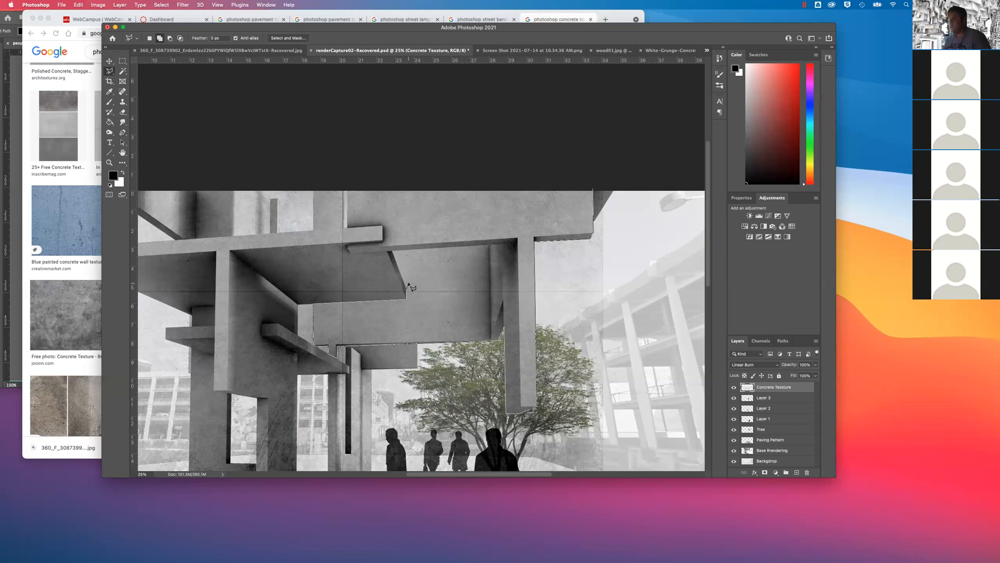
left_click(391, 252)
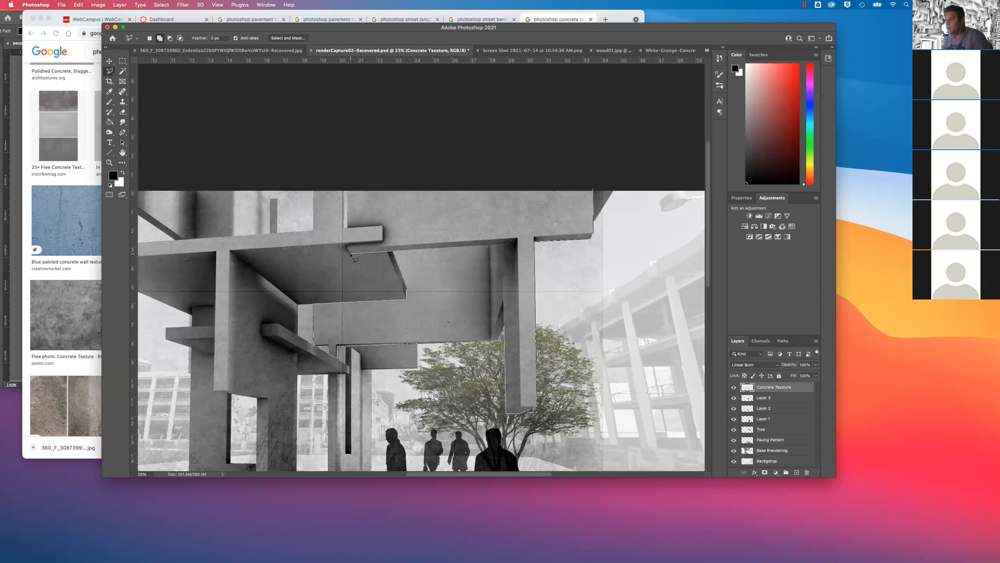
left_click(384, 225)
left_click(348, 227)
scroll(348, 227, "up", 3)
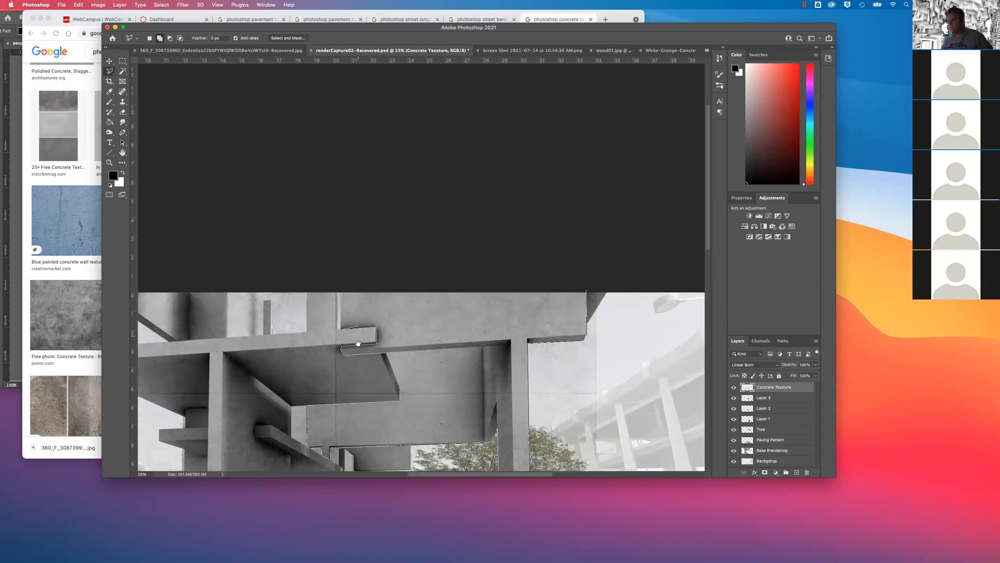
left_click(342, 316)
left_click(587, 317)
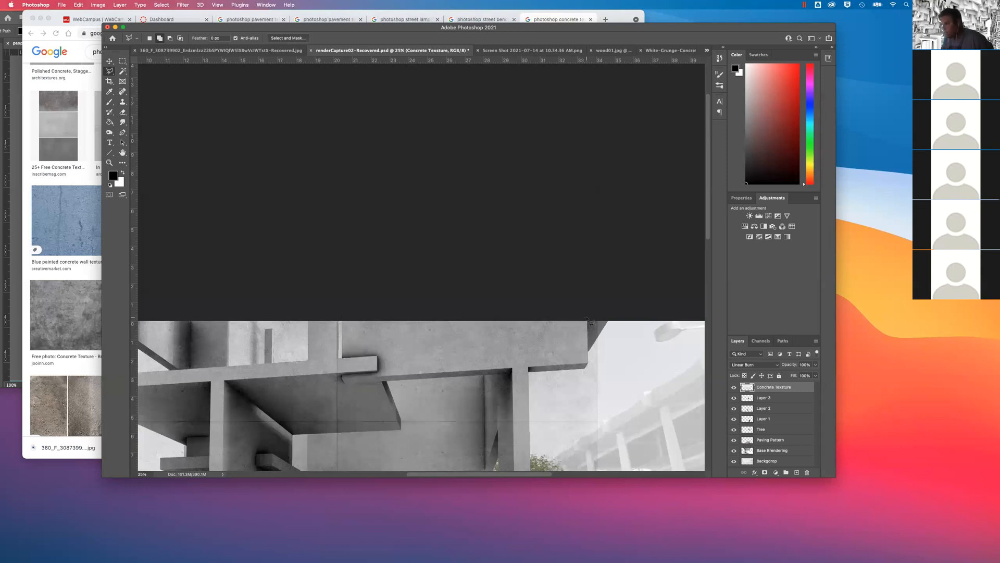
left_click_drag(535, 384, 522, 218)
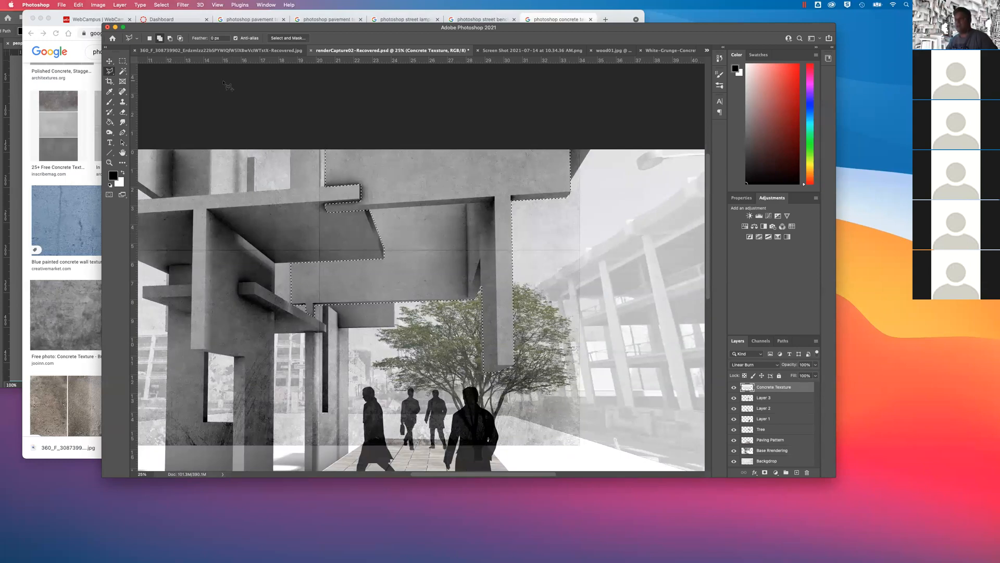
Invert the selection, delete the concrete texture outside the outlined beam, wall and column, and deselect
left_click(158, 5)
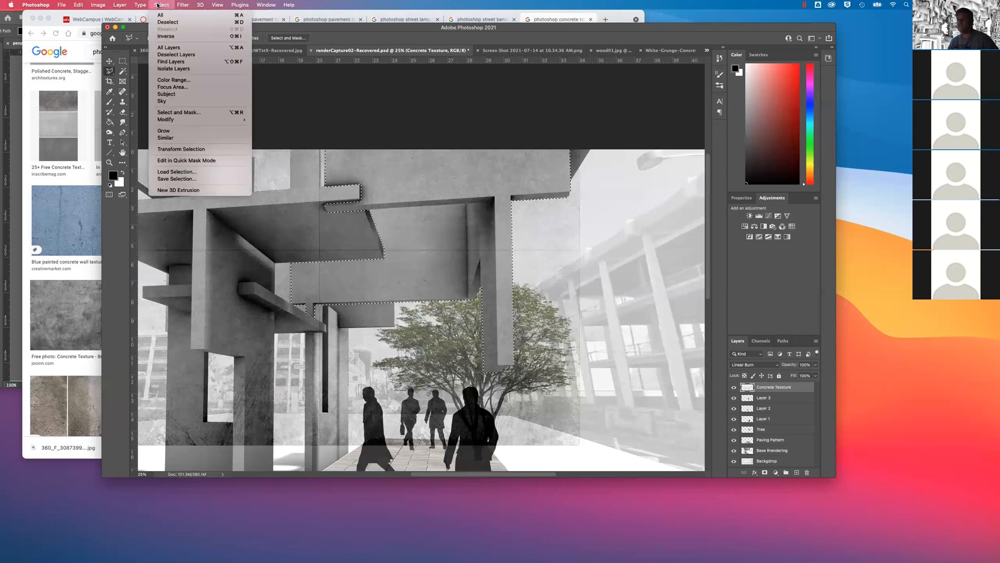
left_click(171, 36)
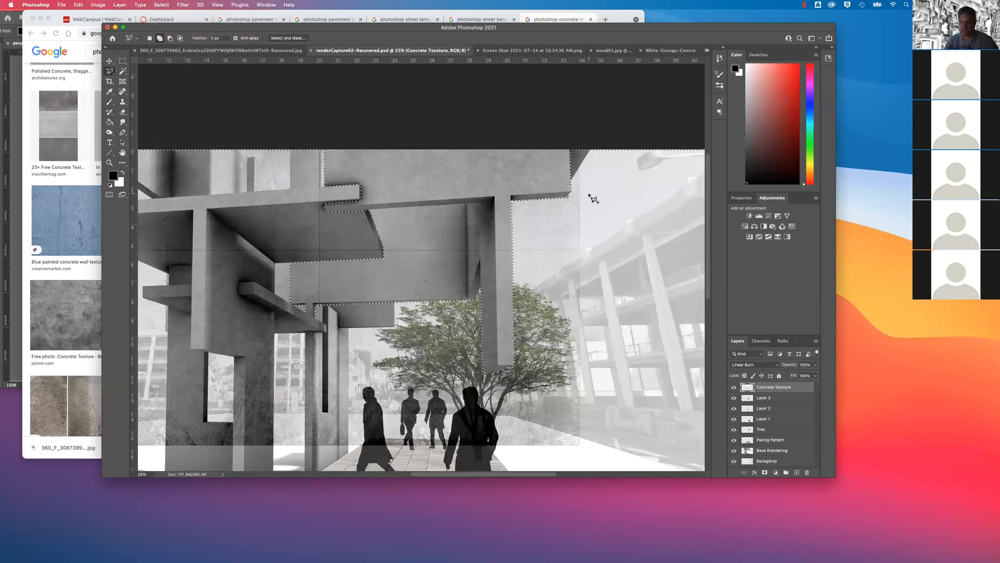
key("super+0")
key("super+minus")
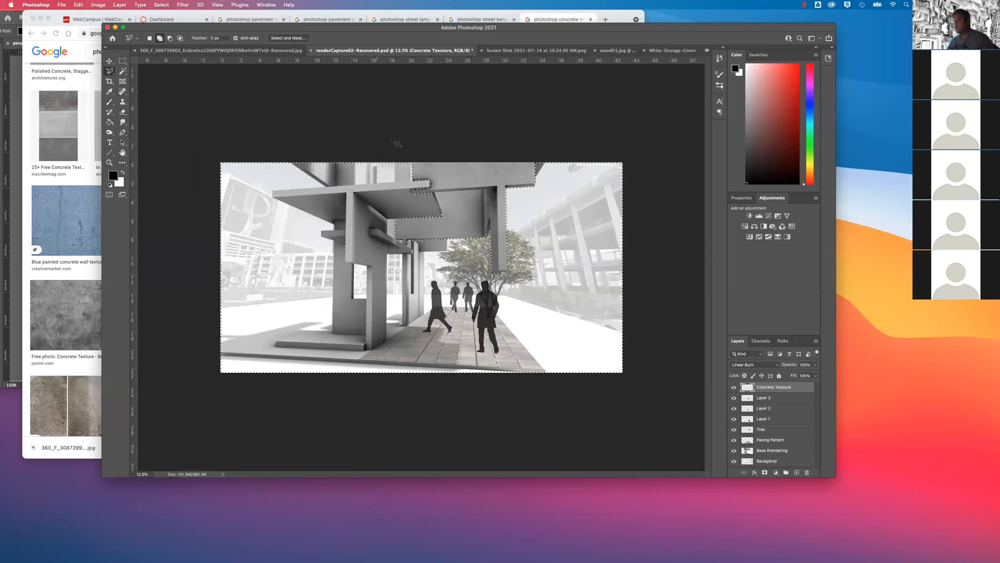
left_click(122, 61)
left_click(351, 121)
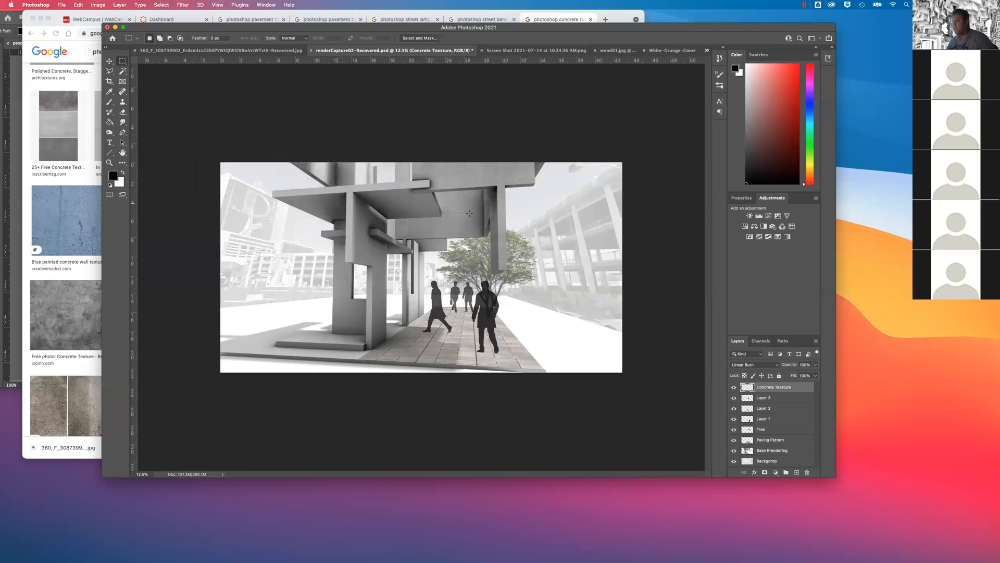
Clone clean concrete over the tile seams across the wall and hanging column using the Clone Stamp with a soft round brush
key("super+equal")
key("super+equal")
key("super+equal")
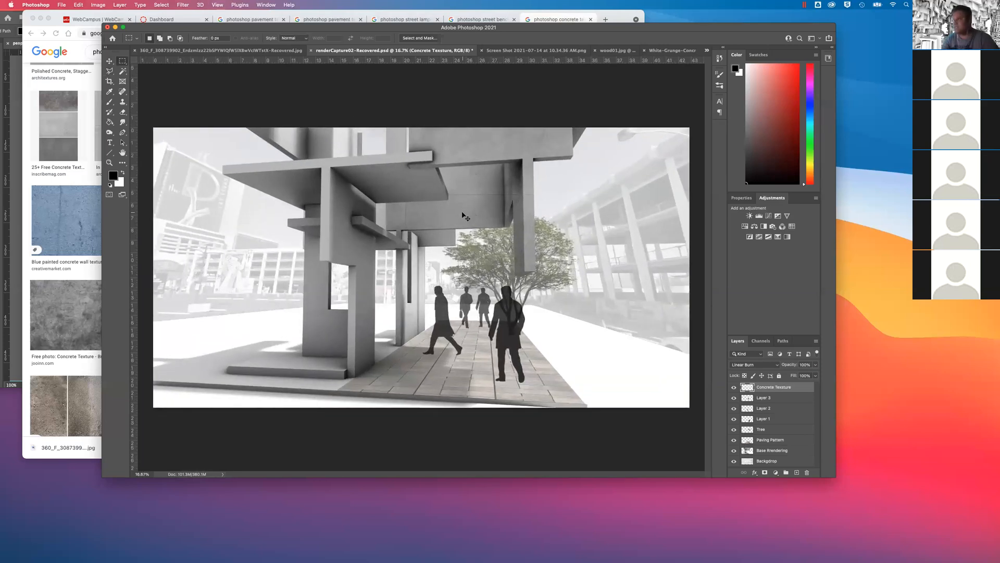
left_click_drag(558, 142, 469, 202)
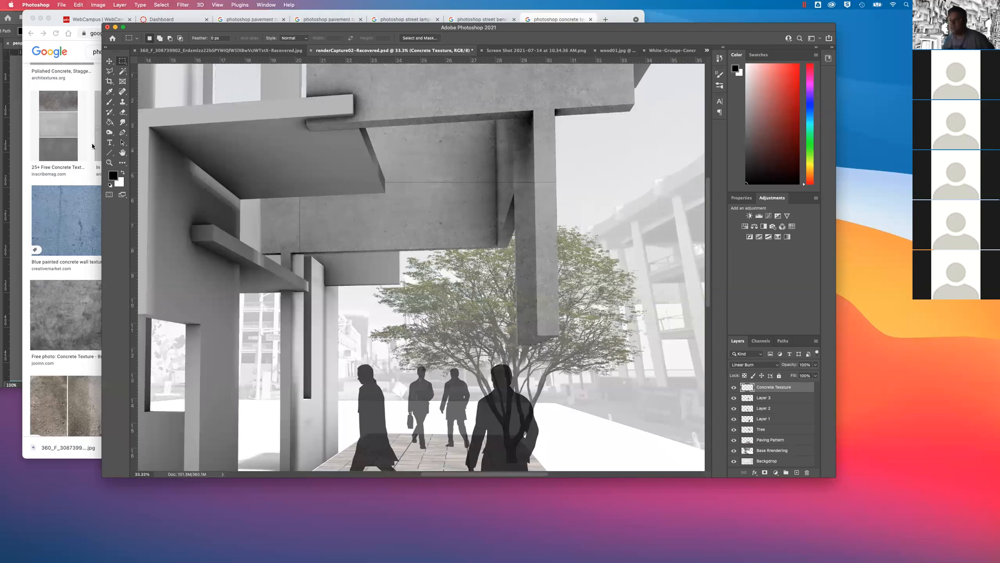
left_click(122, 106)
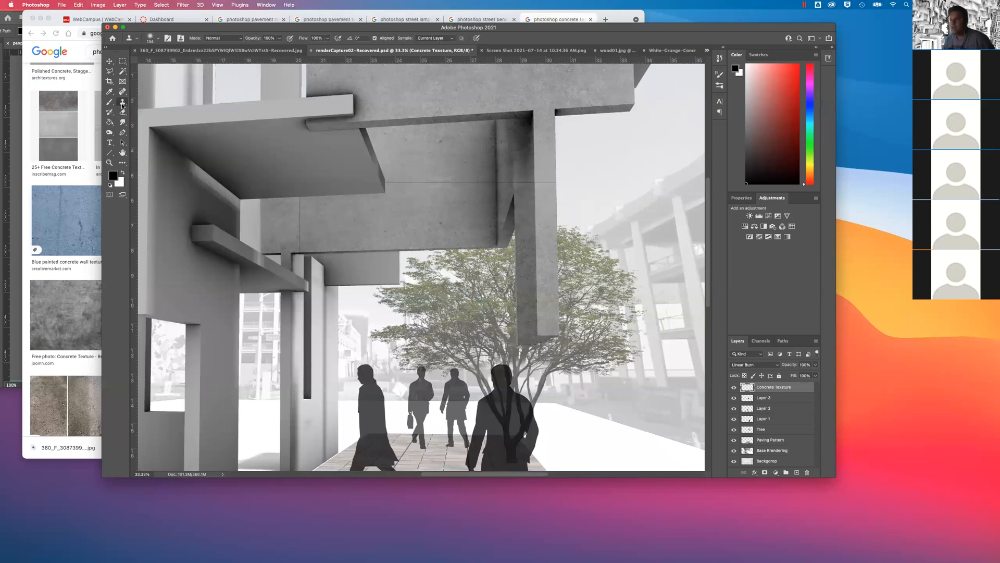
left_click(159, 39)
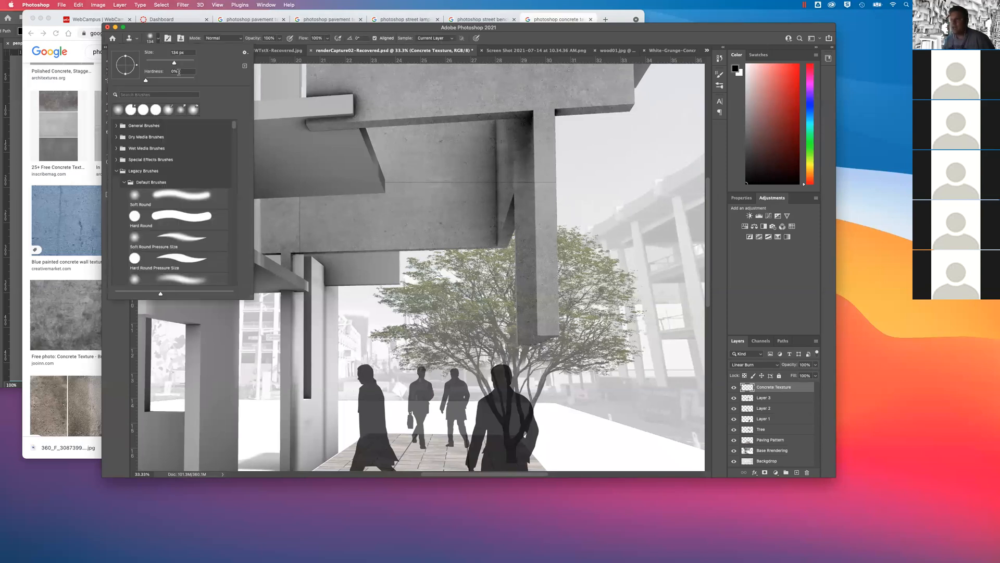
left_click(193, 32)
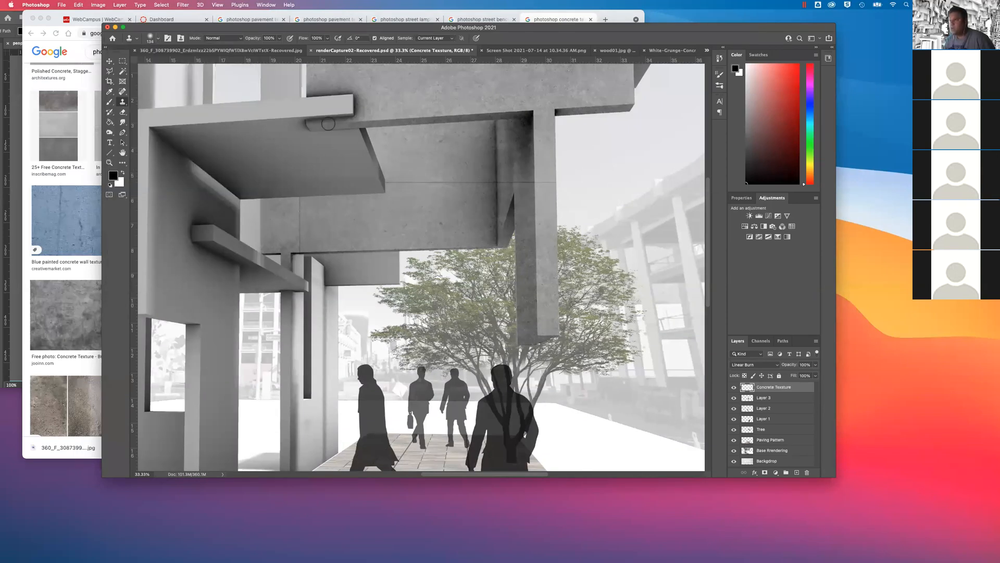
left_click(156, 39)
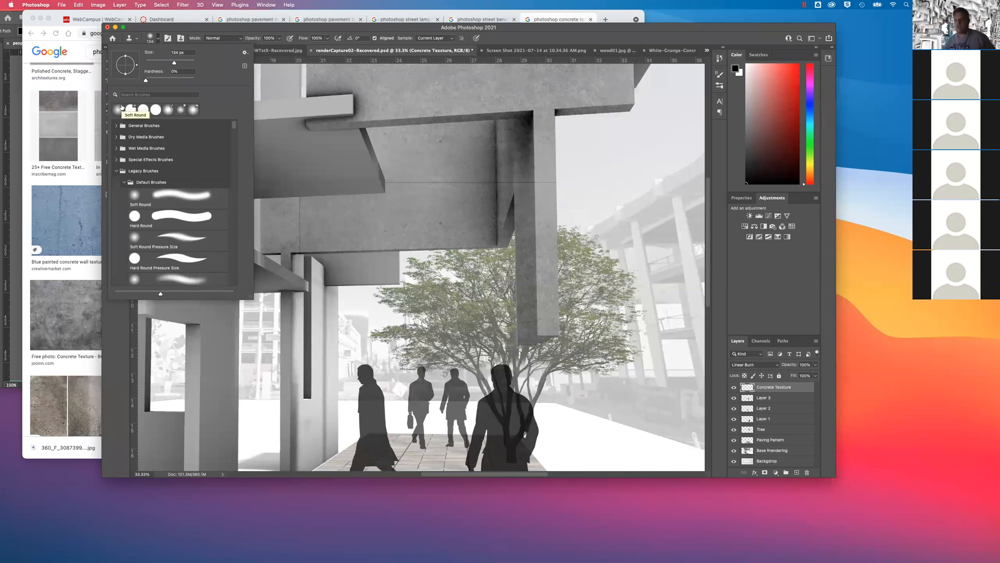
left_click(149, 29)
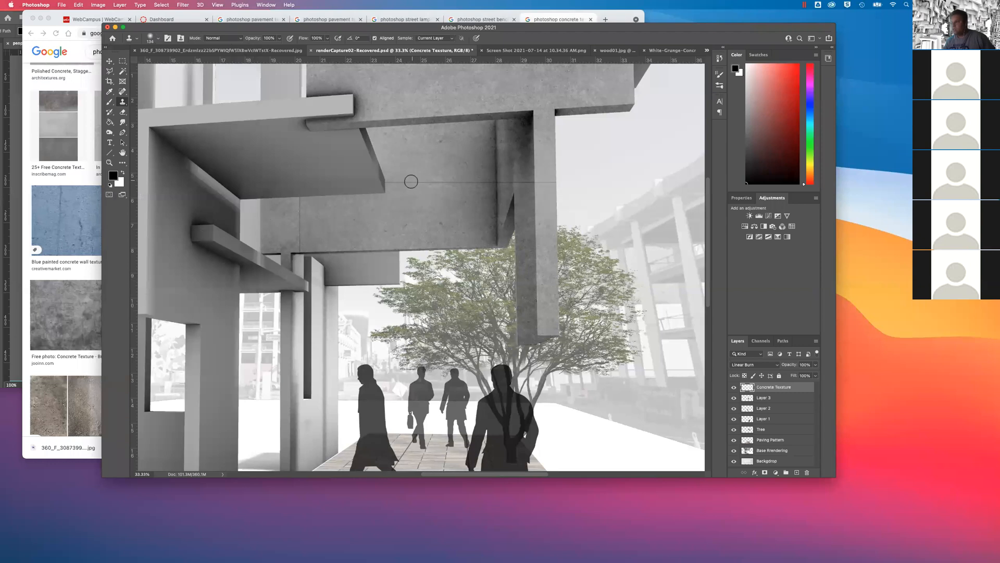
left_click(408, 203, "alt")
left_click_drag(417, 182, 466, 182)
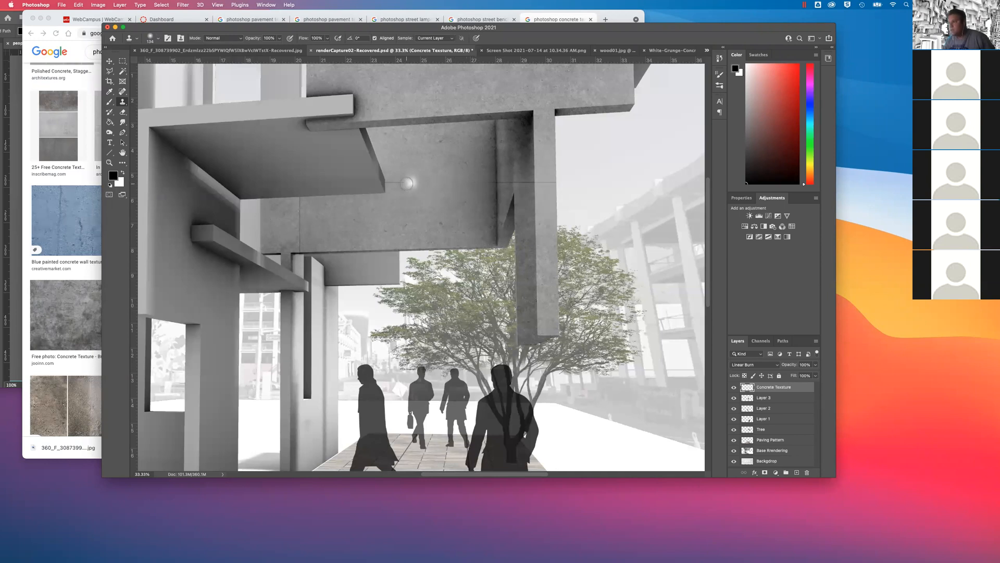
left_click_drag(488, 185, 552, 181)
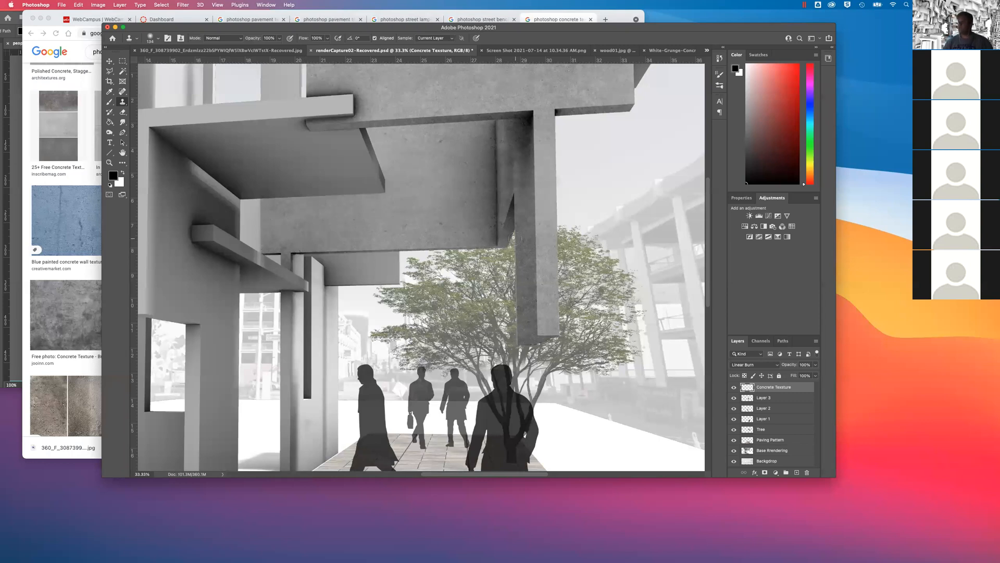
Try to clone concrete texture from the wall onto its untextured far end beside the projecting slab
key("super+minus")
key("super+minus")
key("super+minus")
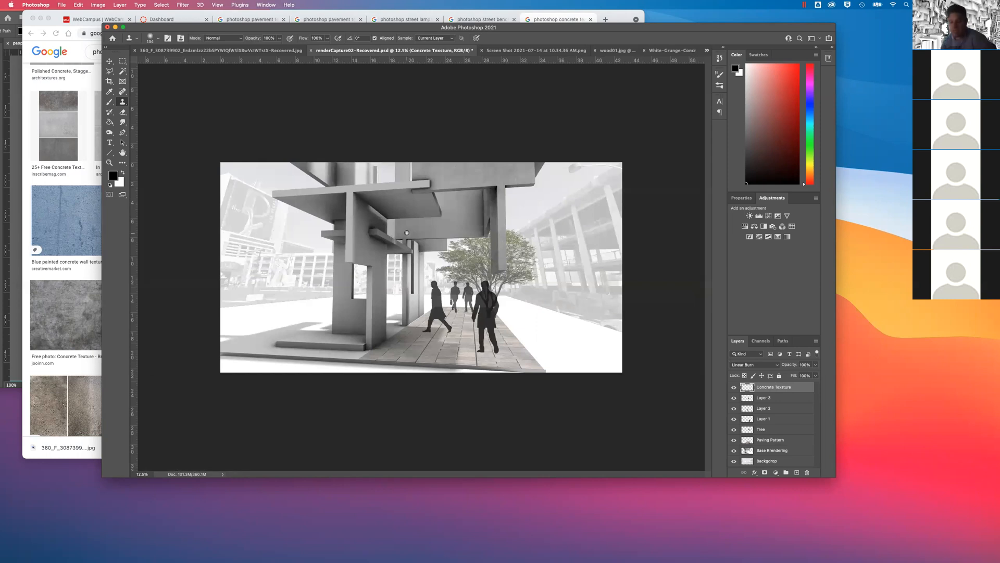
key("super+equal")
key("super+equal")
key("super+equal")
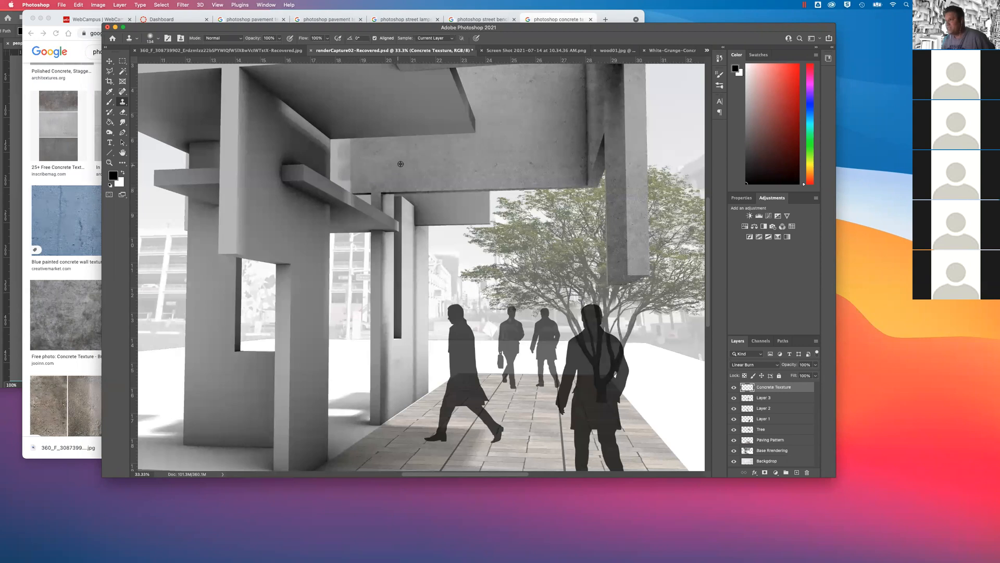
mouse_move(355, 176)
left_mouse_down()
mouse_move(335, 179)
mouse_move(347, 189)
mouse_move(343, 161)
left_mouse_up()
left_click(425, 164, "alt")
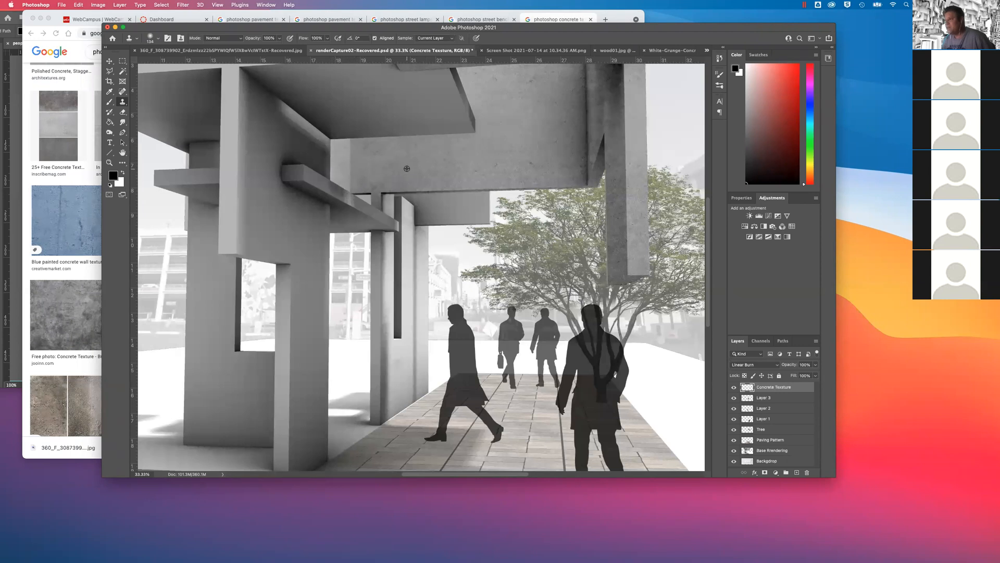
mouse_move(331, 146)
left_mouse_down()
mouse_move(479, 156)
mouse_move(362, 168)
mouse_move(337, 153)
mouse_move(353, 150)
mouse_move(344, 176)
left_mouse_up()
left_click(479, 156, "alt")
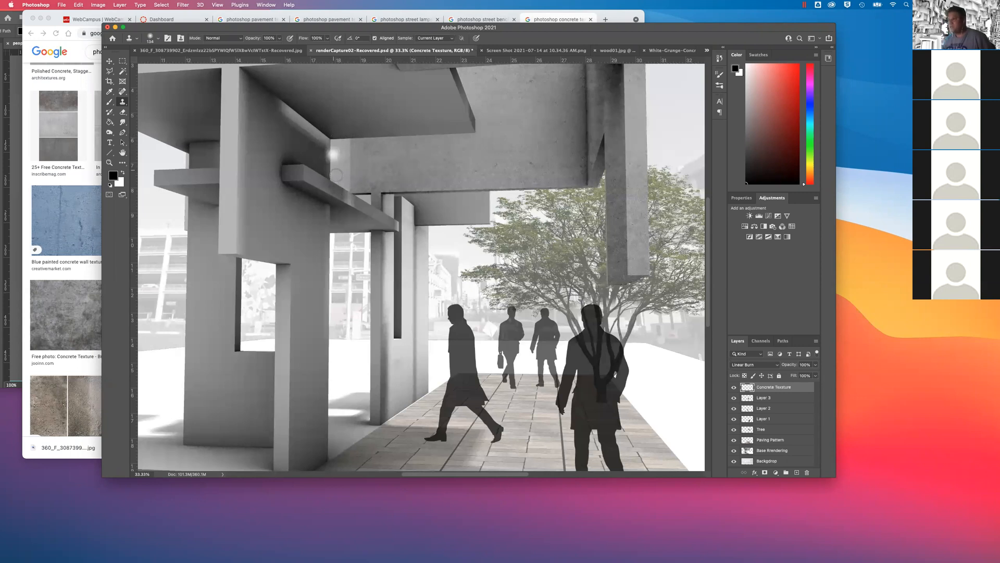
Undo the recent clone strokes at the far end of the wall
key("super+z")
key("super+z")
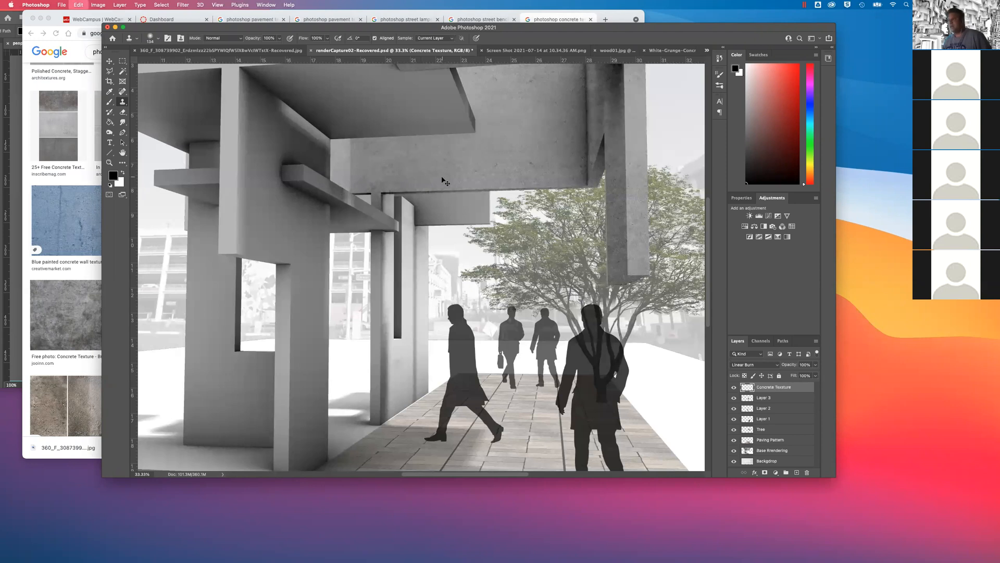
key("super+z")
key("super+z")
key("super+z")
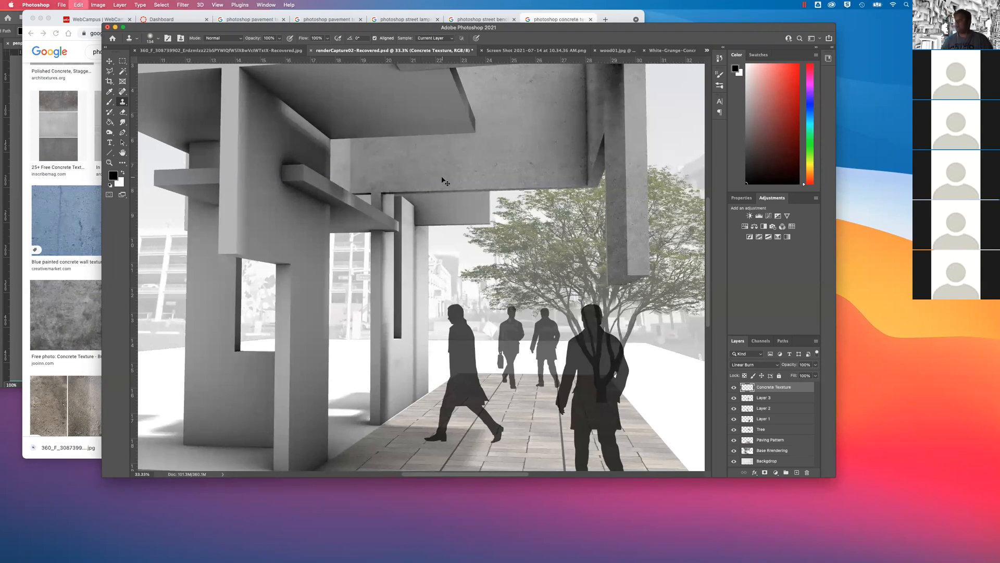
key("super+z")
key("super+z")
key("super+z")
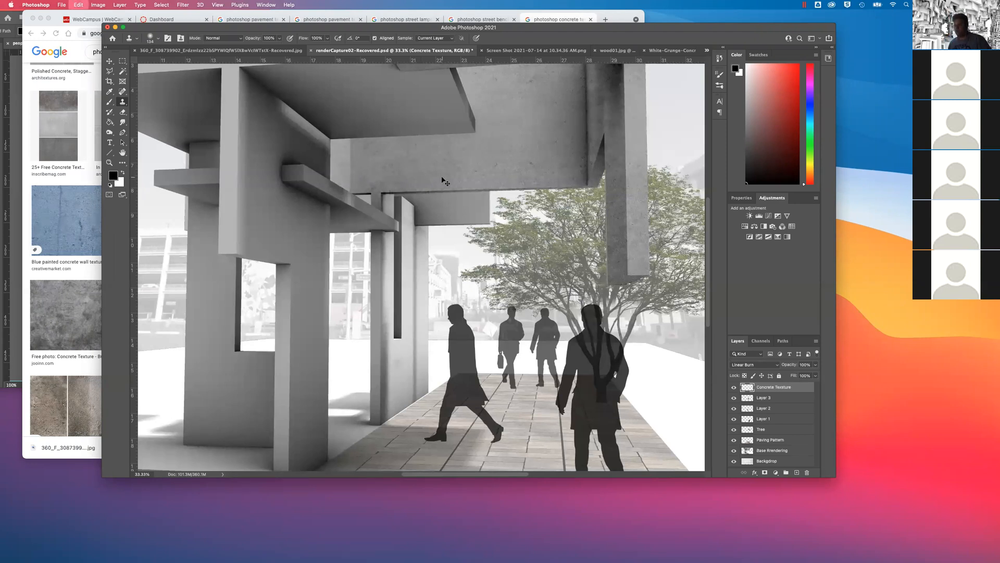
key("super+z")
key("super+z")
key("super+z")
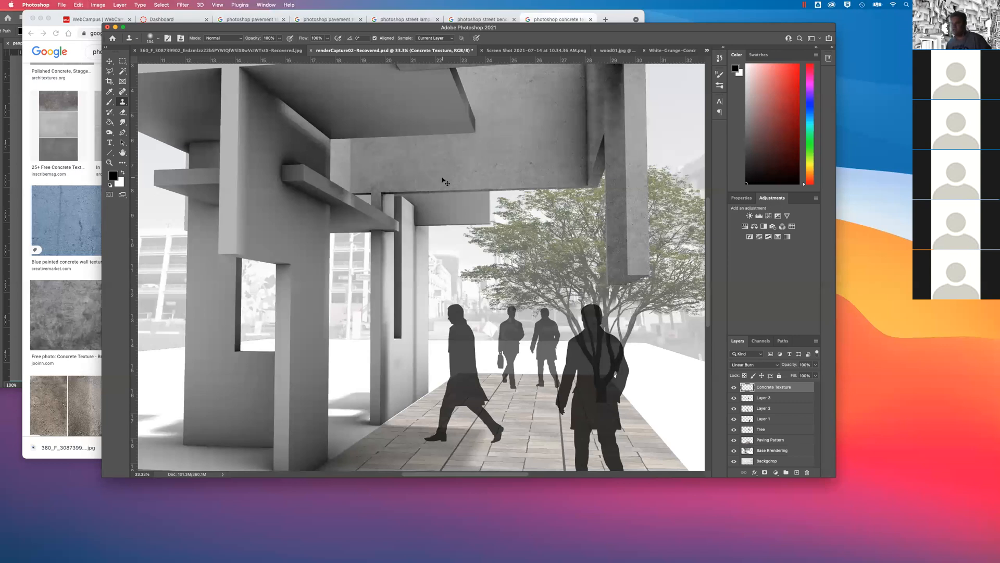
Switch to wood01.jpg and start a Hue/Saturation adjustment on the wood texture with Colorize enabled
key("super+minus")
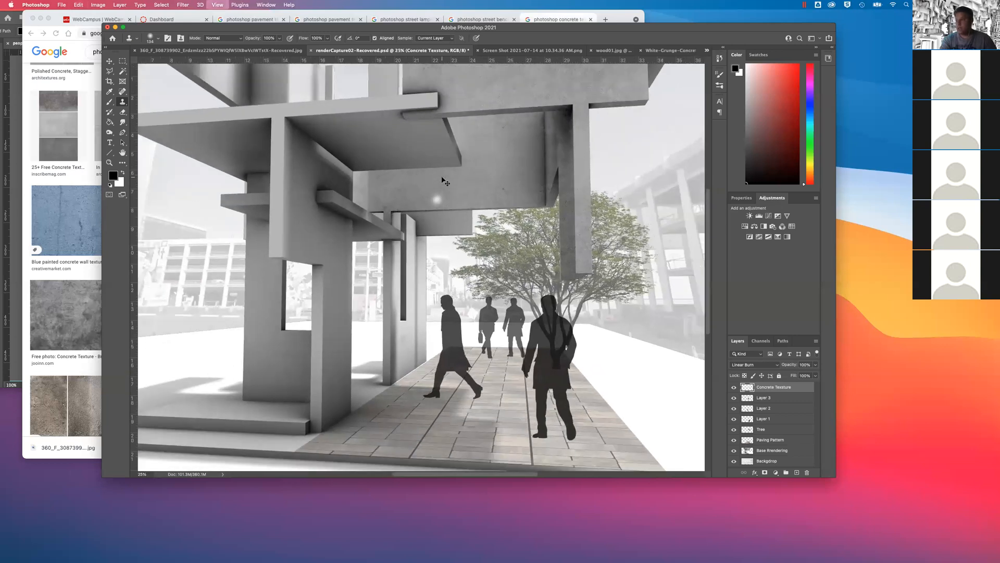
key("super+minus")
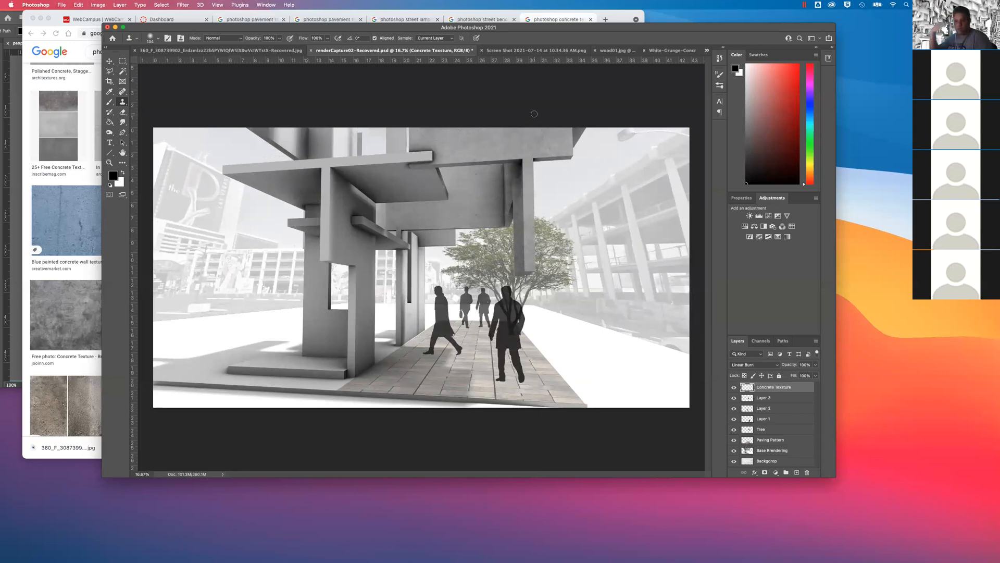
left_click(619, 51)
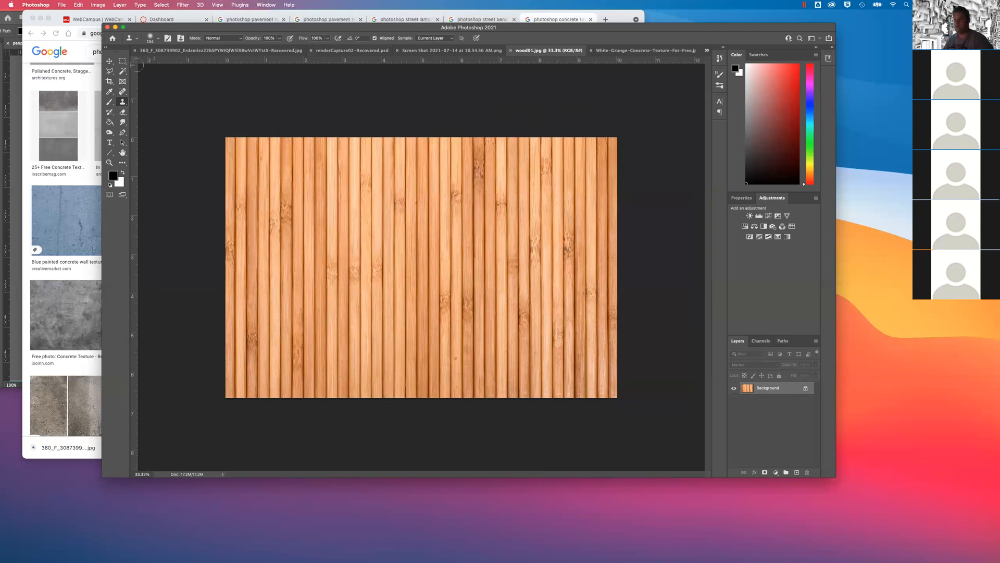
left_click(111, 62)
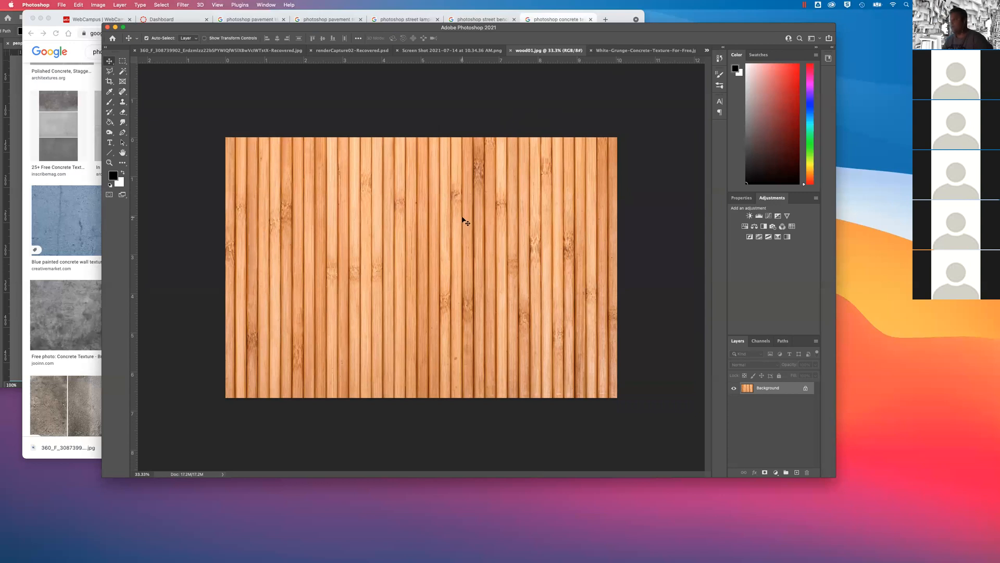
left_click(111, 5)
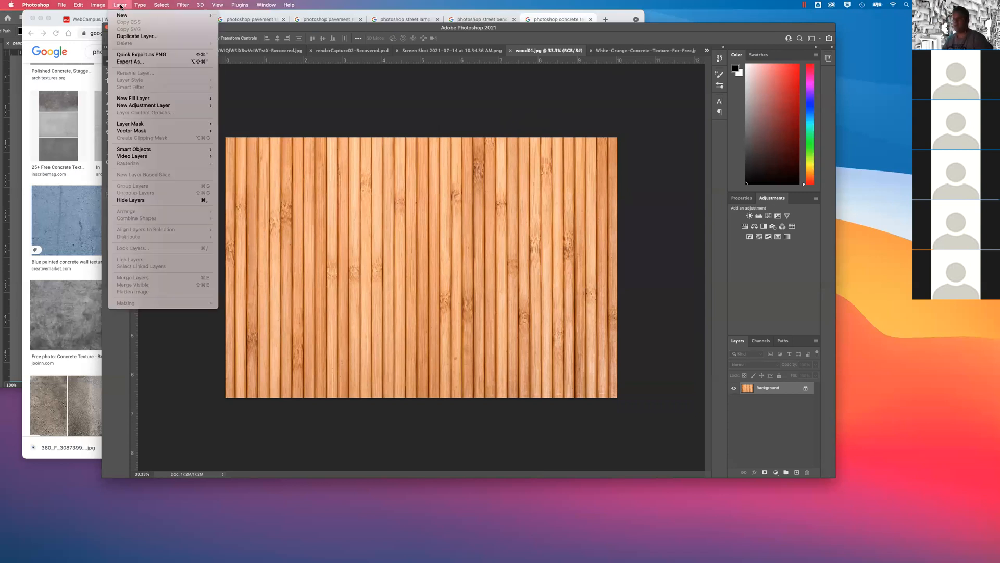
mouse_move(151, 26)
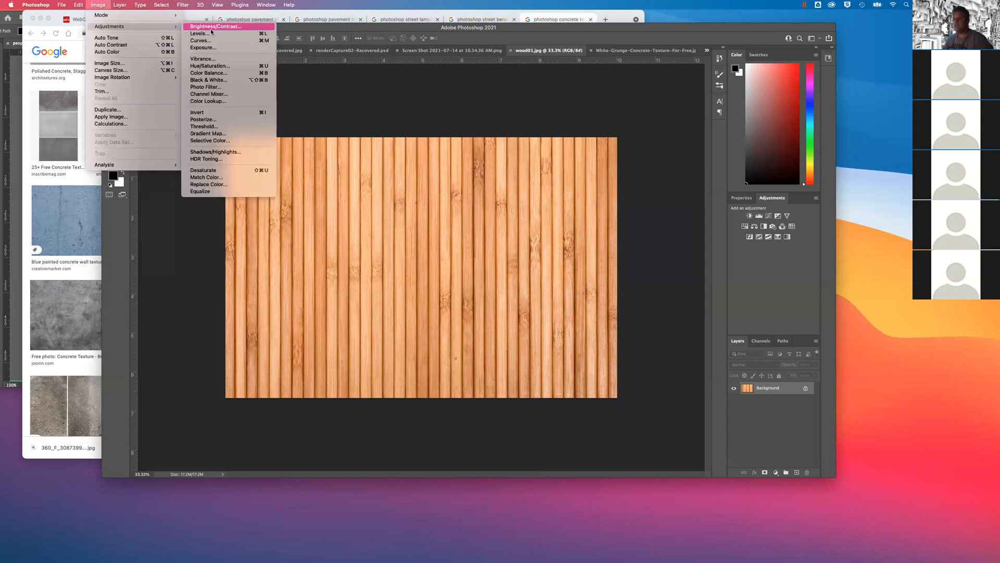
left_click(213, 65)
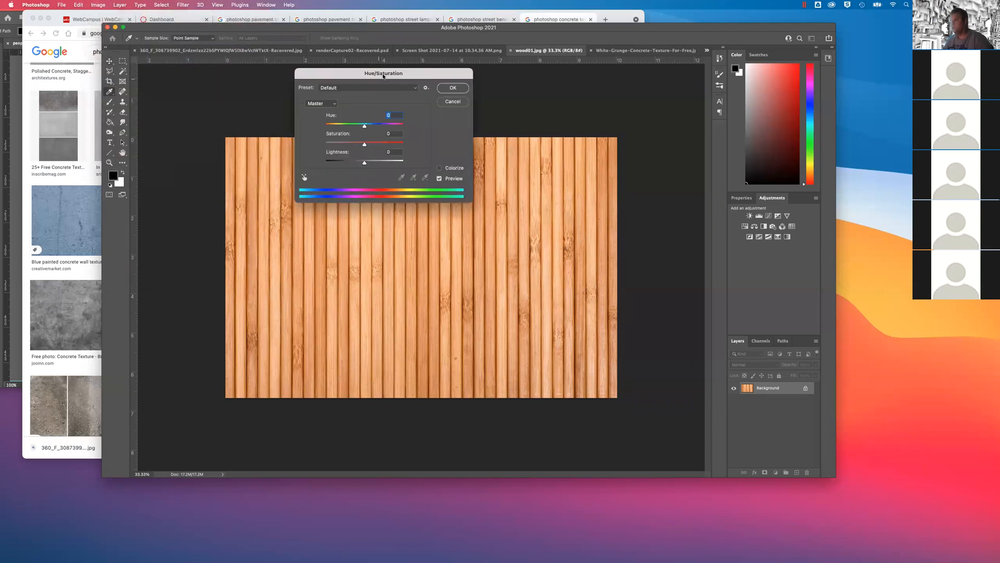
left_click_drag(384, 75, 573, 74)
left_click(628, 166)
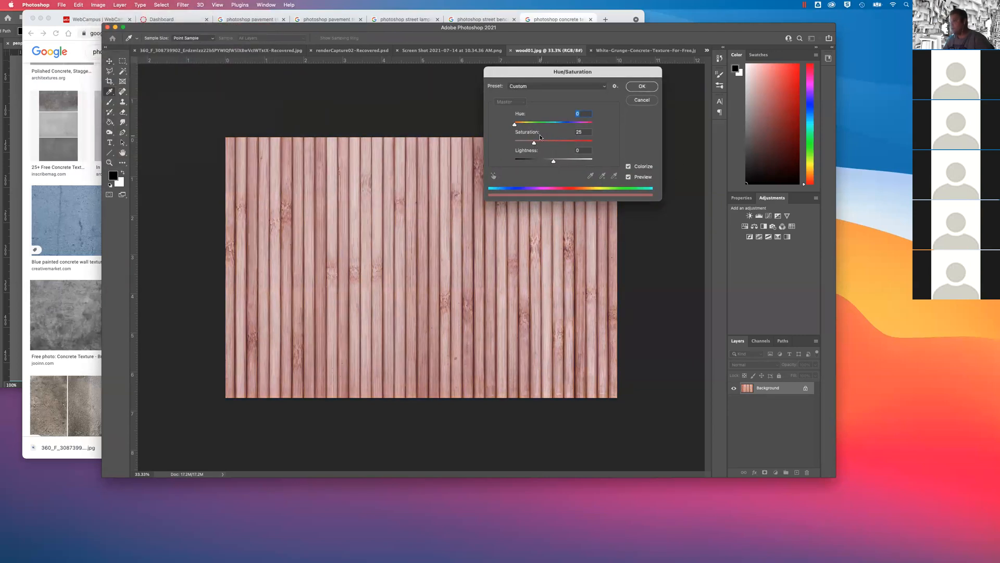
Recolour the wood to a dark brown with hue +9, saturation +14 and strongly reduced lightness, and apply the adjustment
left_click(521, 124)
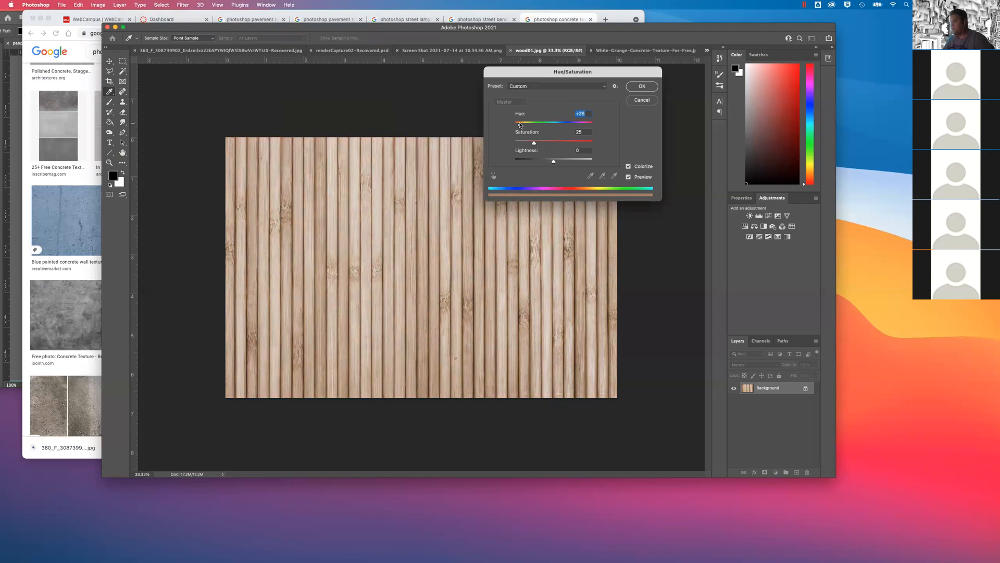
left_click_drag(518, 126, 516, 124)
left_click(543, 144)
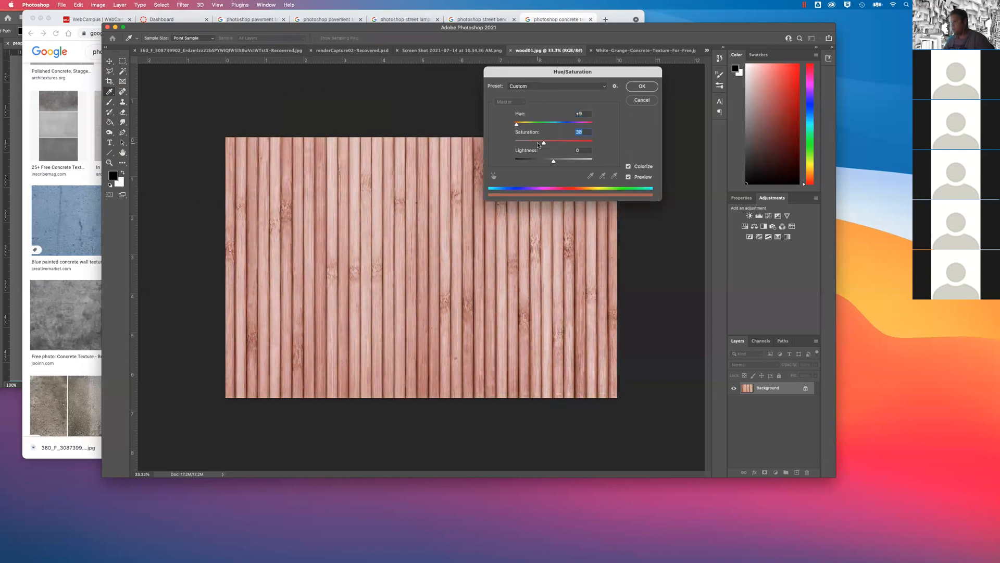
left_click_drag(546, 162, 529, 154)
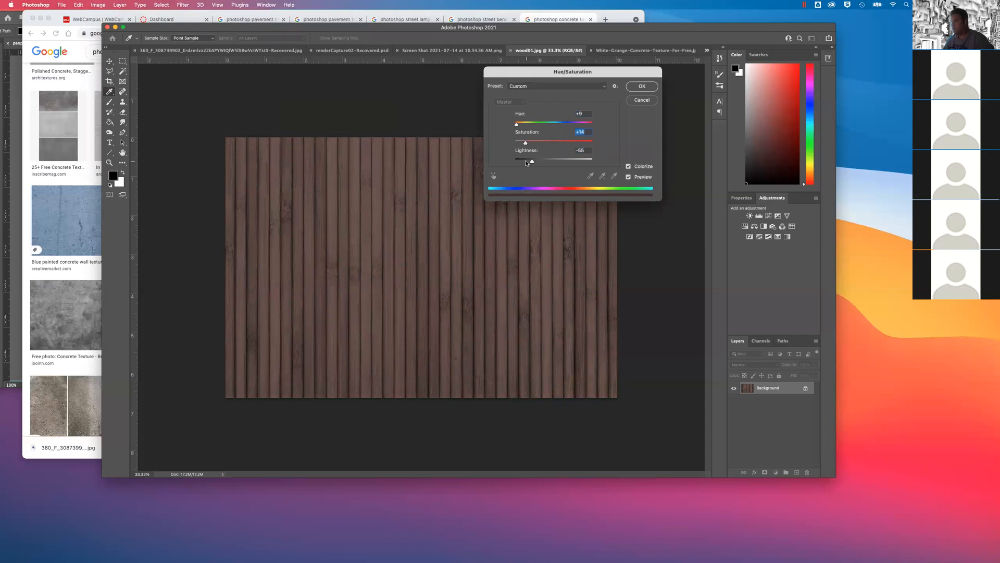
left_click(526, 162)
left_click(642, 86)
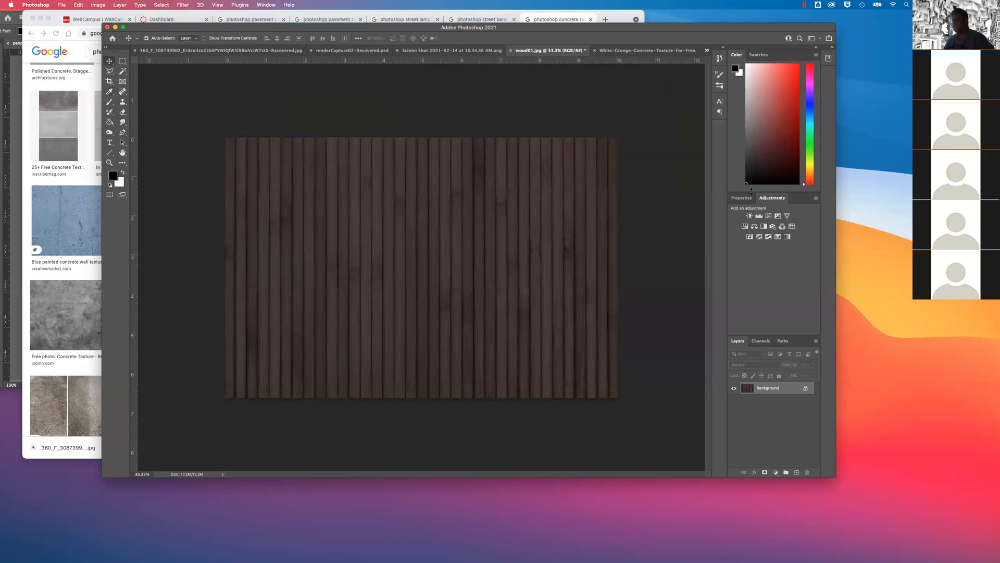
Copy the entire darkened wood texture into renderCapture02-Recovered.psd and place it over the area beneath the projecting slab
key("super+a")
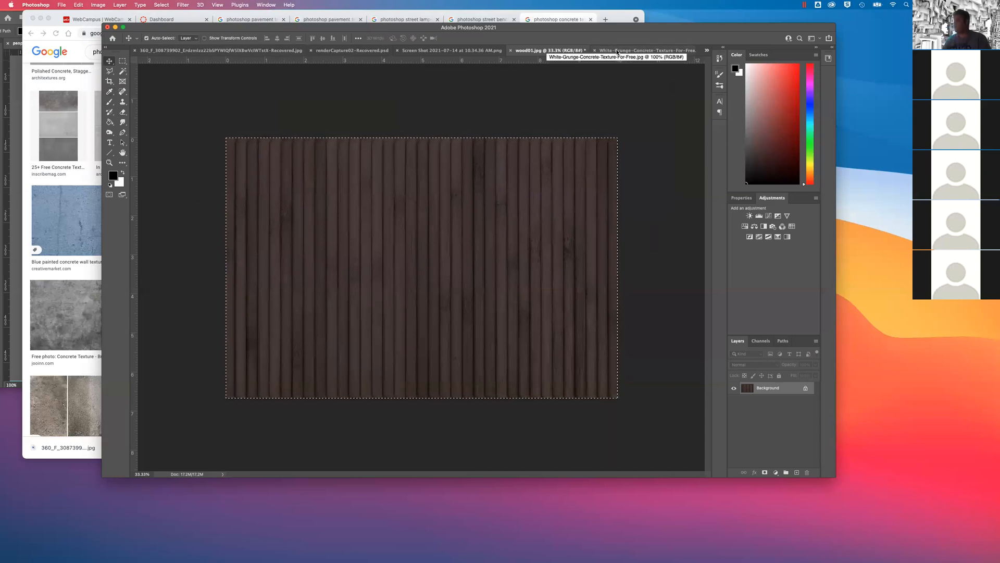
left_click(708, 51)
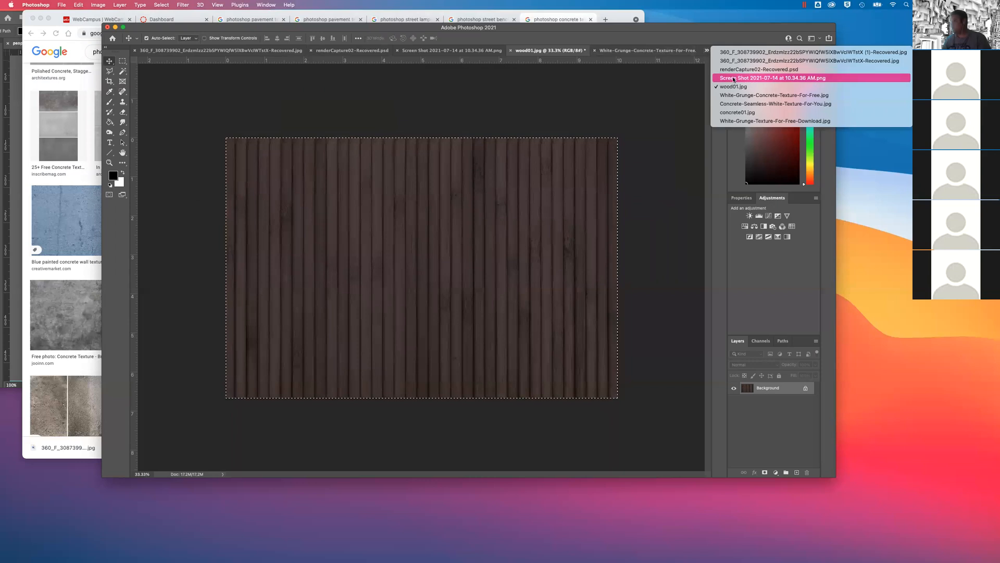
left_click(739, 69)
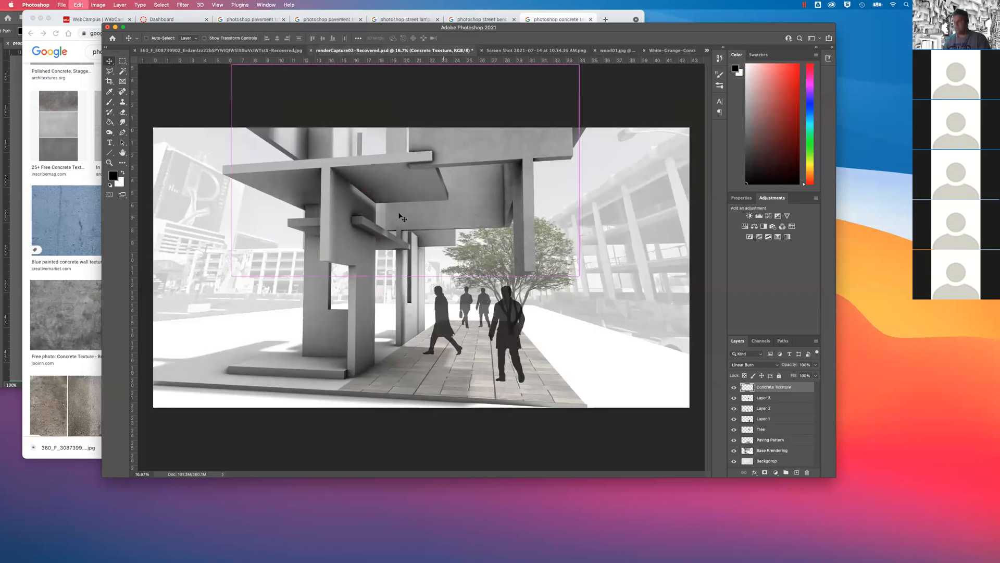
key("super+v")
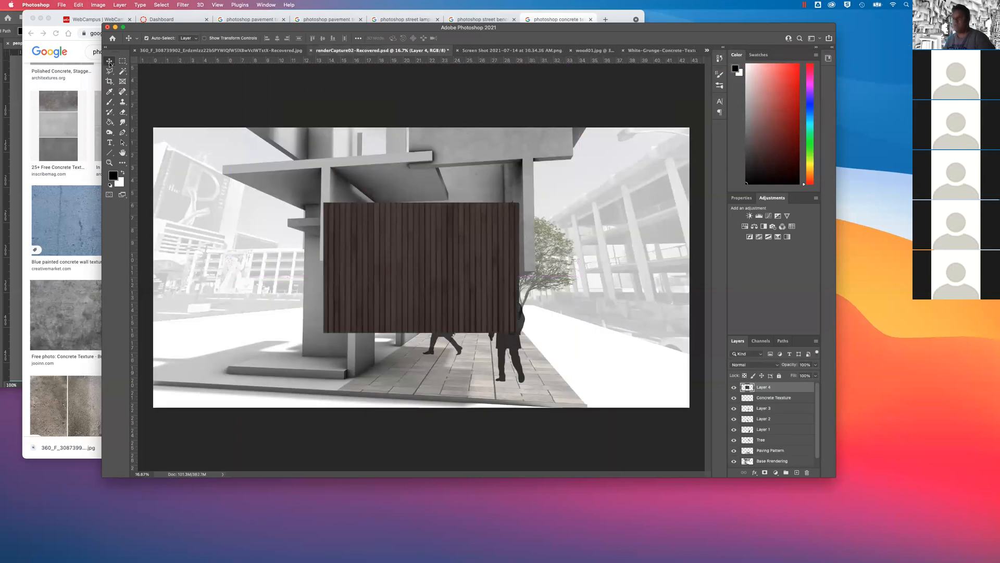
left_click_drag(361, 250, 568, 295)
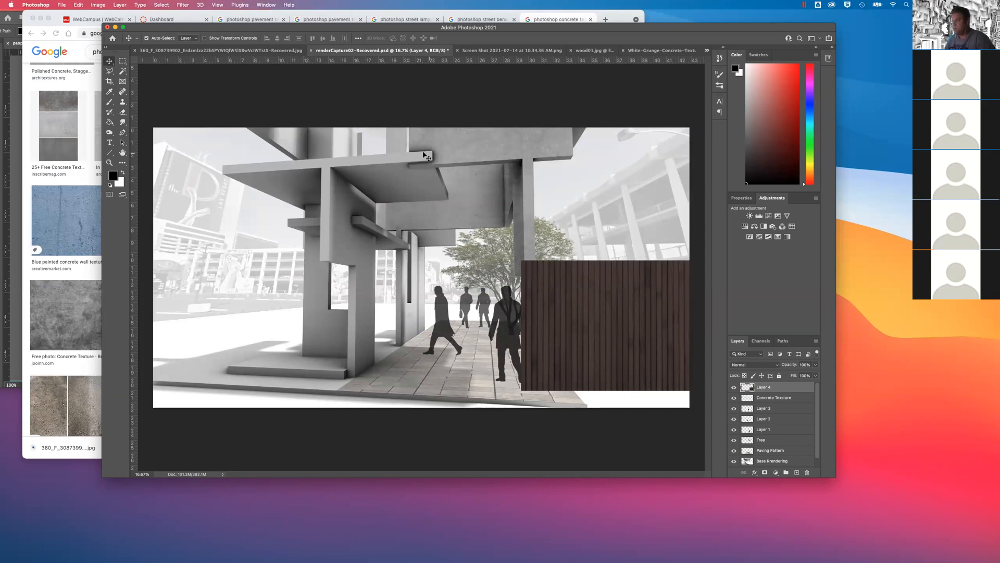
left_click_drag(578, 316, 393, 227)
Reduce the pasted wood layer's opacity to 45% so the building shows through
left_click(814, 376)
left_click_drag(808, 376, 795, 376)
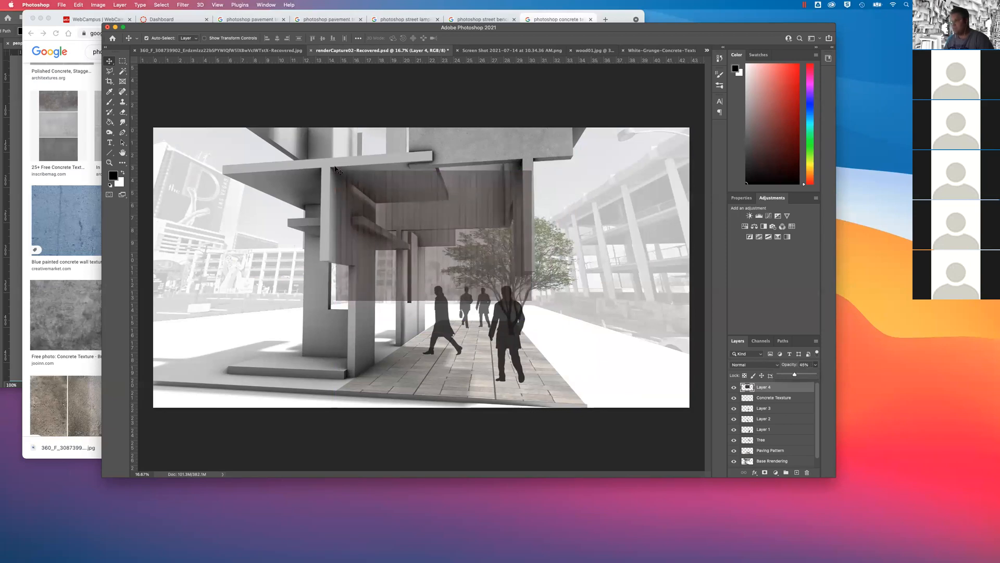
key("super")
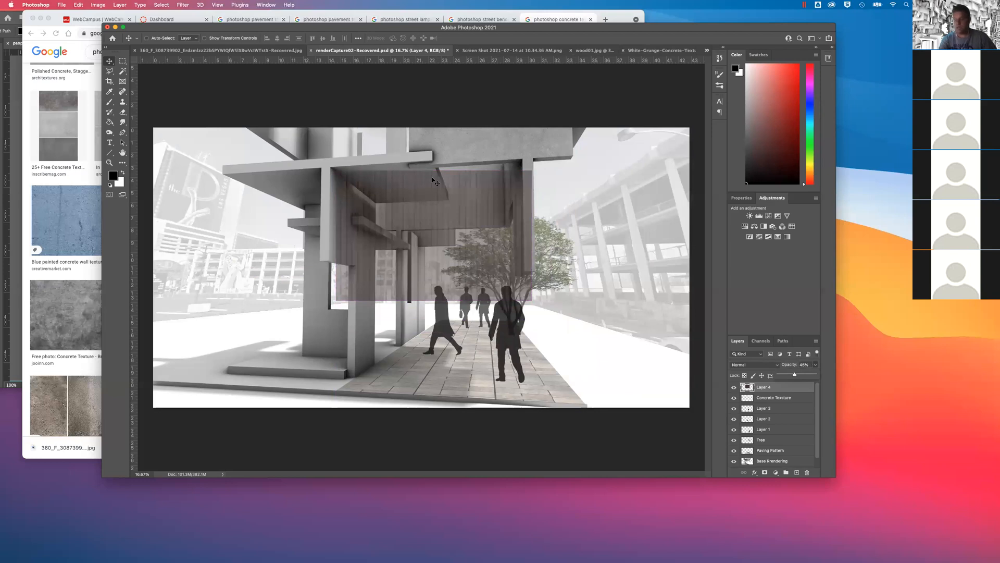
left_click(109, 63)
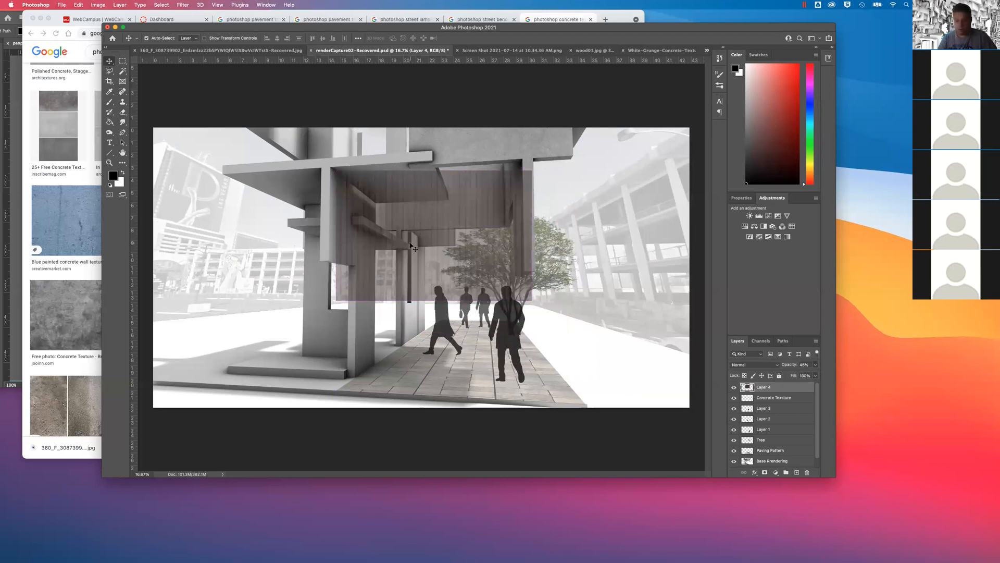
Rename the pasted wood layer as Wood Texture
scroll(408, 242, "up", 5)
scroll(410, 242, "up", 5)
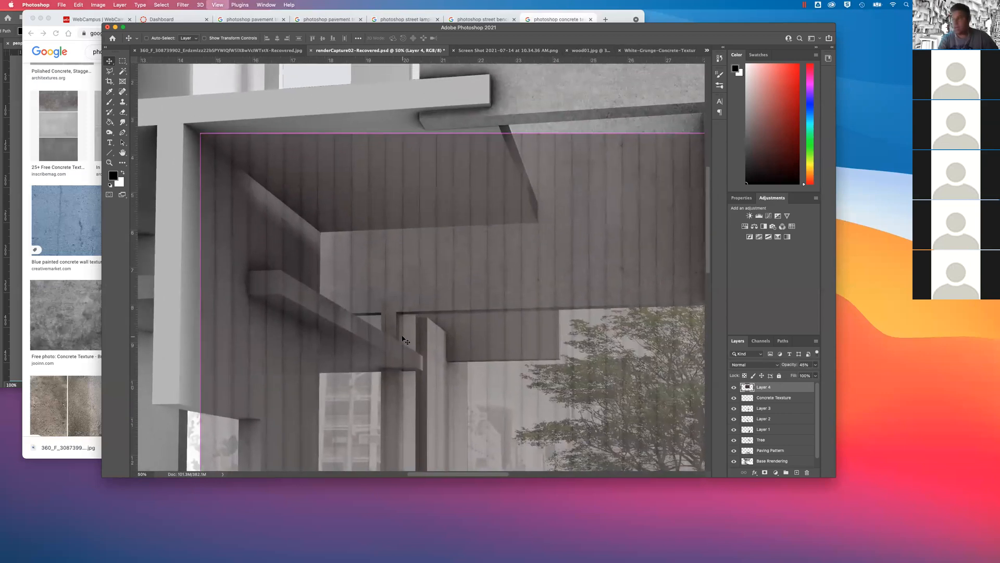
scroll(406, 340, "down", 2)
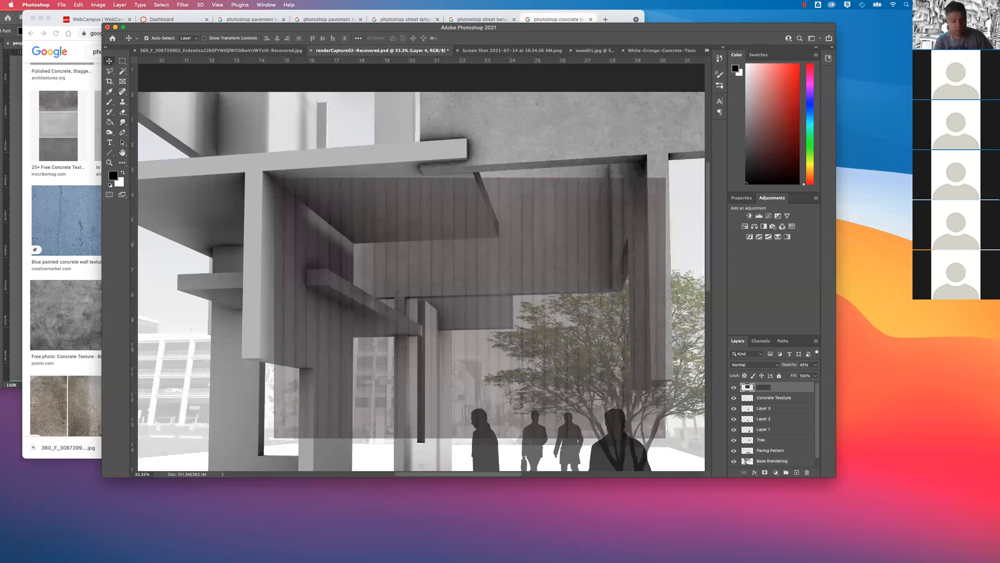
type("od Textu")
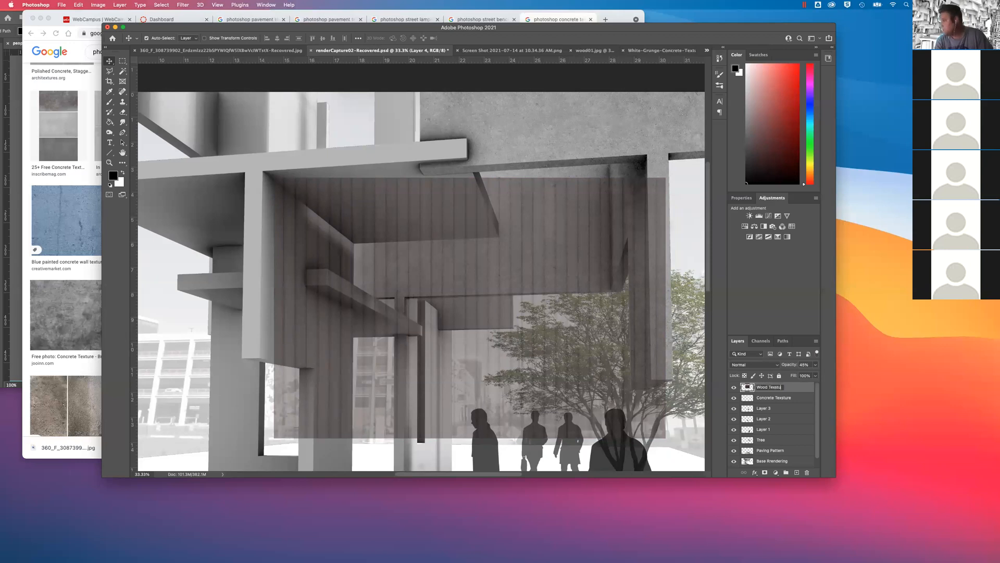
key("BackSpace")
type("ure")
key("Return")
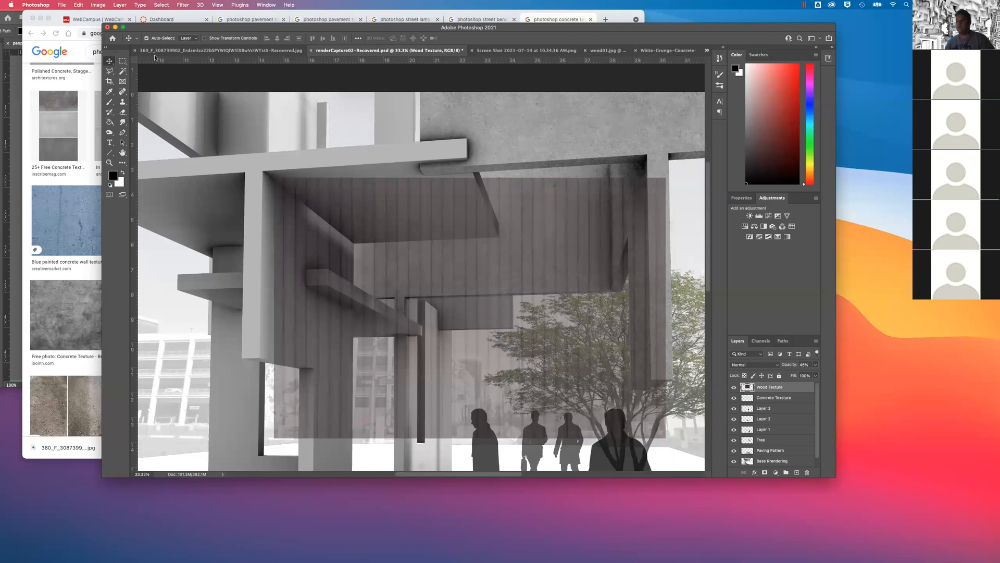
Distort the wood texture so its four corners roughly match the underside of the projecting slab
left_click(99, 4)
mouse_move(112, 27)
mouse_move(78, 4)
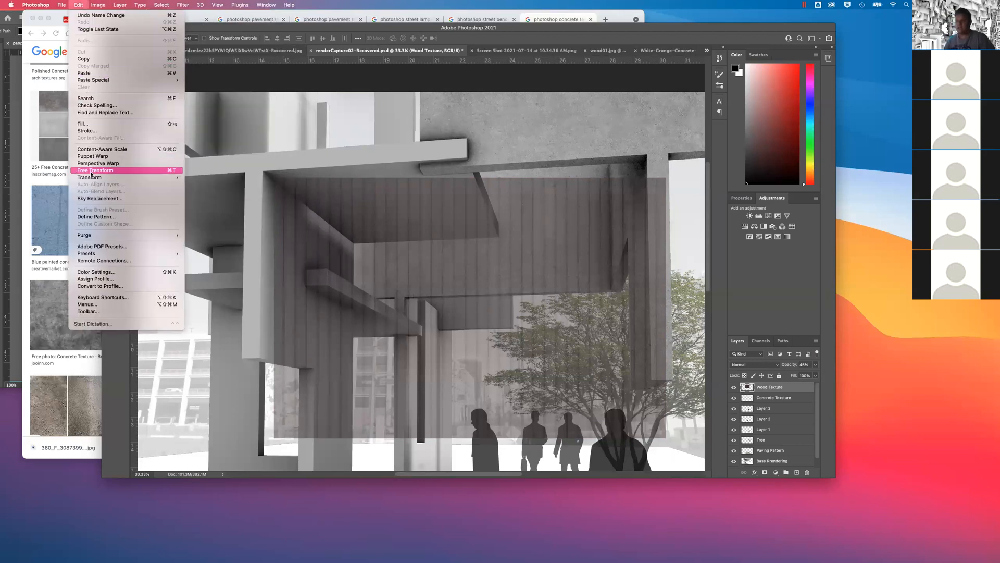
mouse_move(172, 177)
left_click(206, 209)
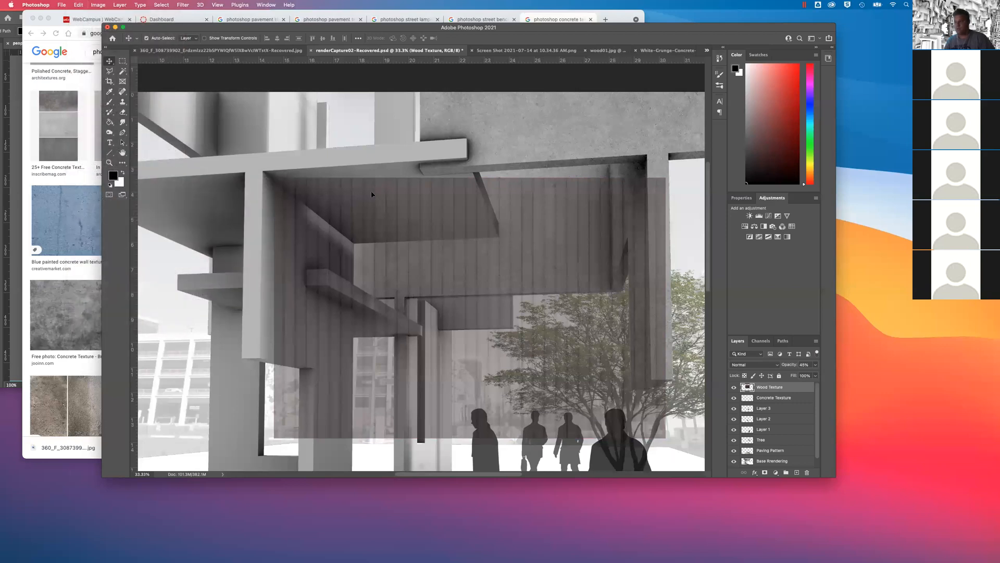
left_click_drag(273, 178, 263, 172)
left_click_drag(274, 437, 354, 245)
left_click_drag(666, 179, 467, 158)
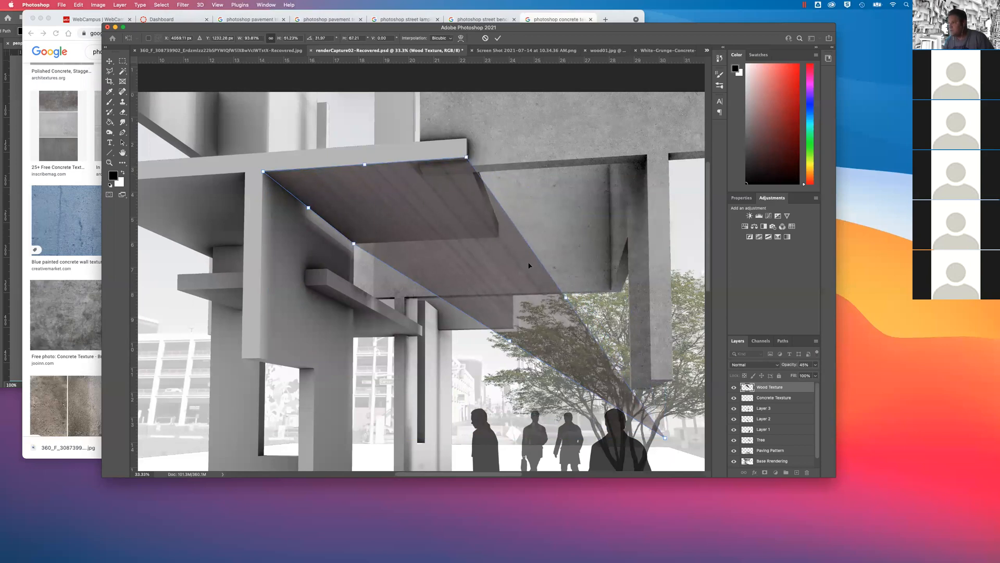
left_click_drag(667, 439, 497, 239)
left_click_drag(497, 240, 497, 238)
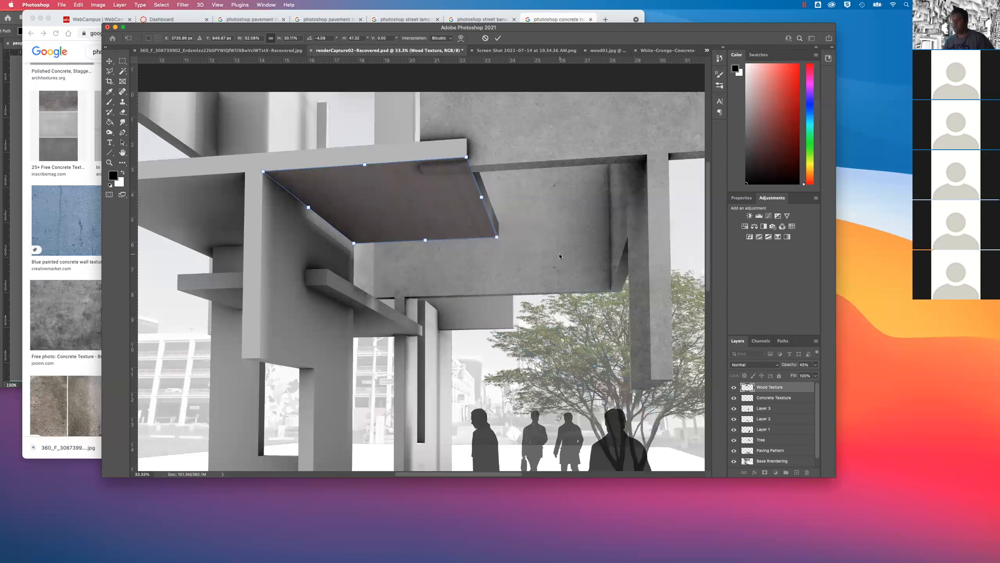
Fine-tune the distorted wood texture's corners against the slab's underside edges and commit the transformation
key("super+plus")
key("super+plus")
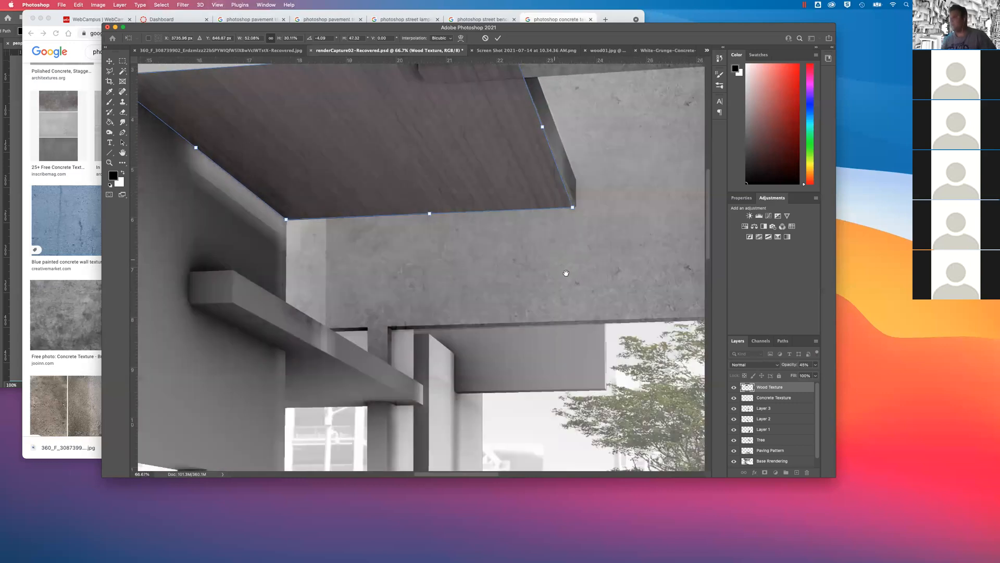
left_click_drag(555, 260, 633, 352)
left_click_drag(590, 141, 591, 141)
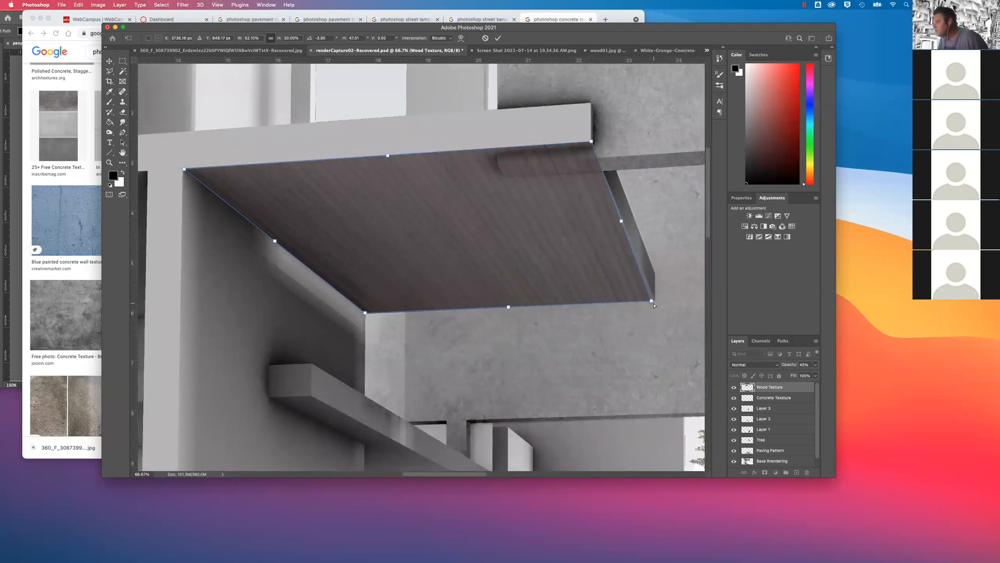
left_click_drag(650, 302, 655, 300)
left_click_drag(365, 313, 366, 314)
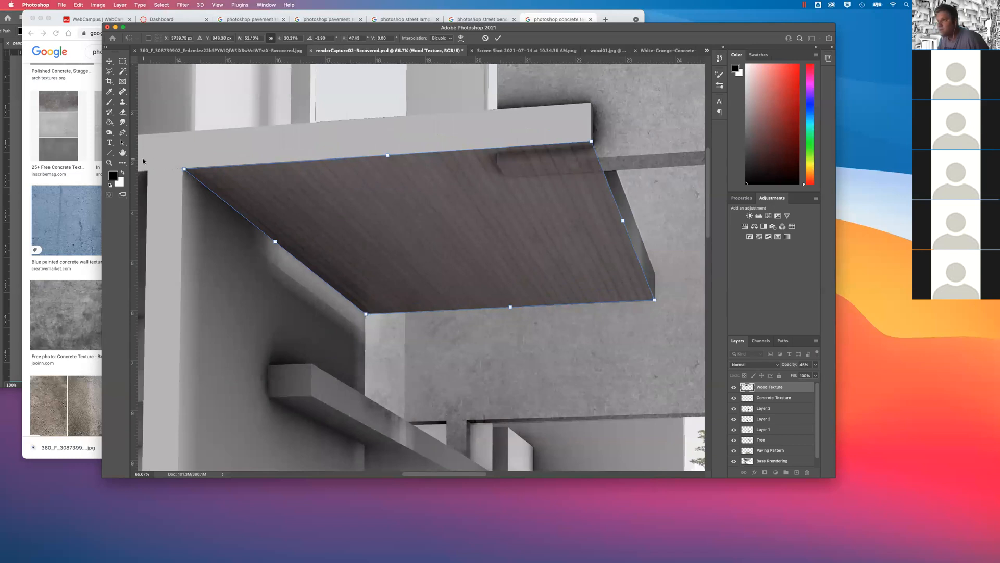
left_click_drag(184, 172, 182, 170)
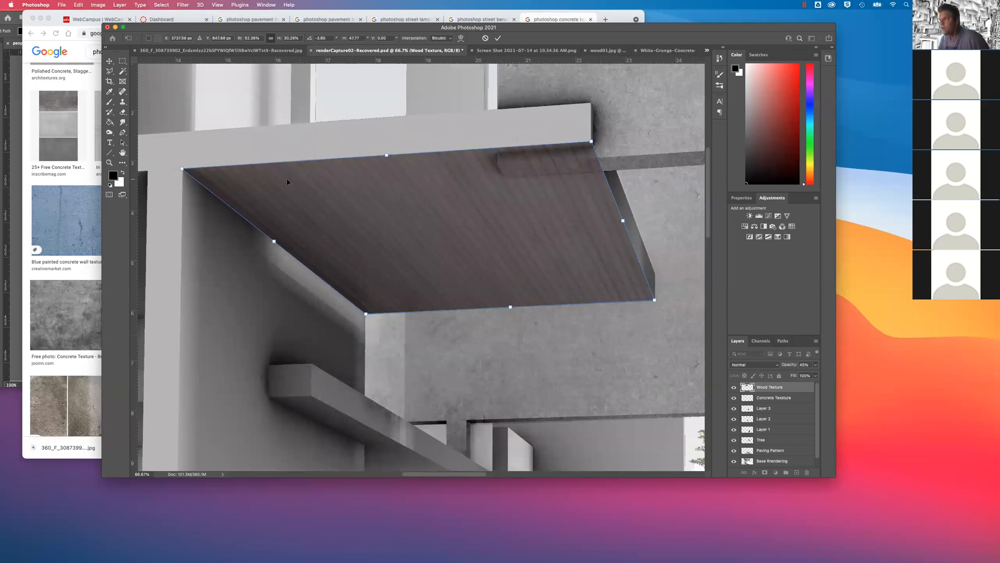
key("Return")
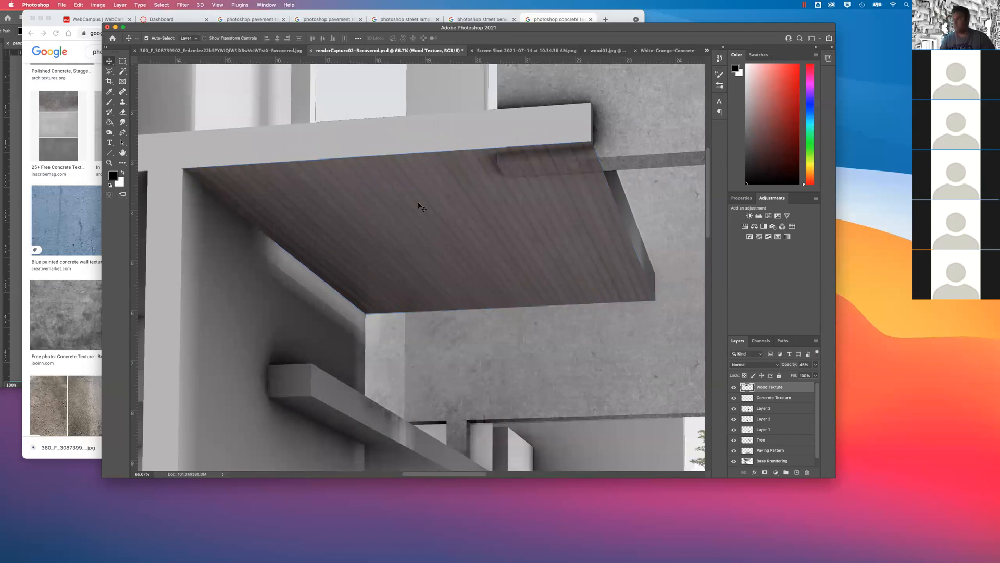
Set the Wood Texture layer's opacity to 57% and activate the Polygonal Lasso tool
left_click(815, 364)
mouse_move(796, 376)
left_mouse_down()
mouse_move(812, 376)
mouse_move(801, 374)
left_mouse_up()
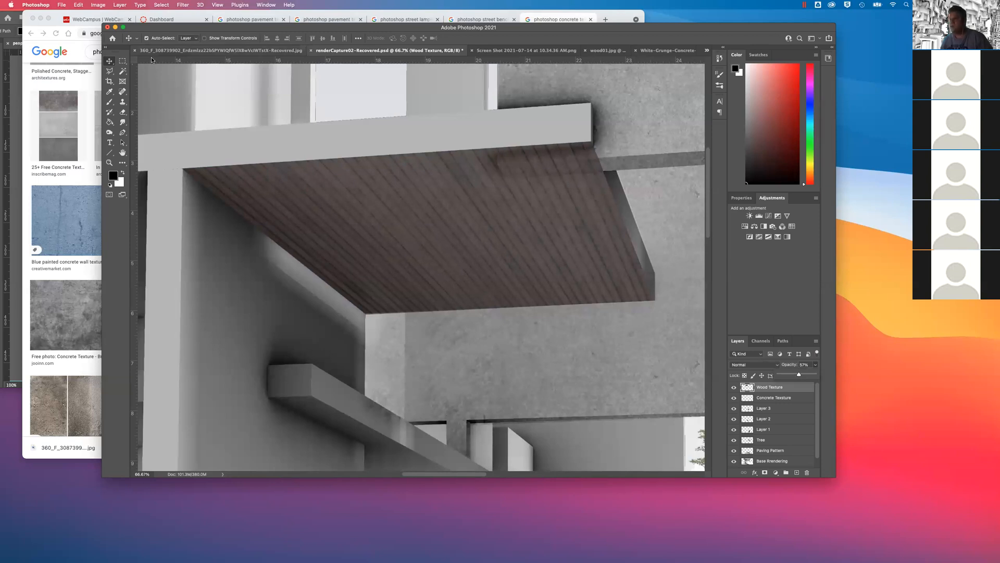
left_click(109, 71)
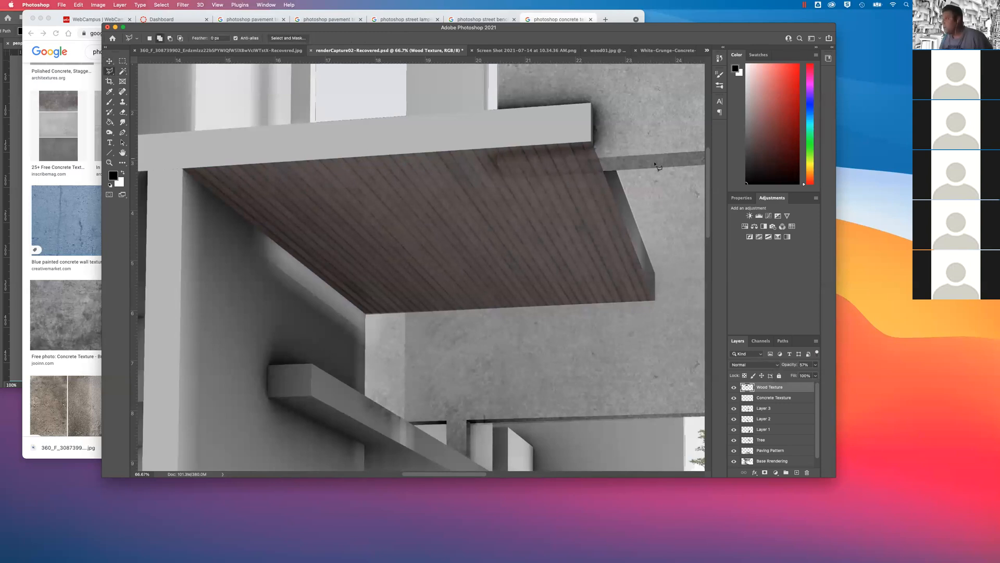
Outline the part of the wood texture overlapping the concrete beam with the Polygonal Lasso, delete it and clear the selection
left_click(597, 147)
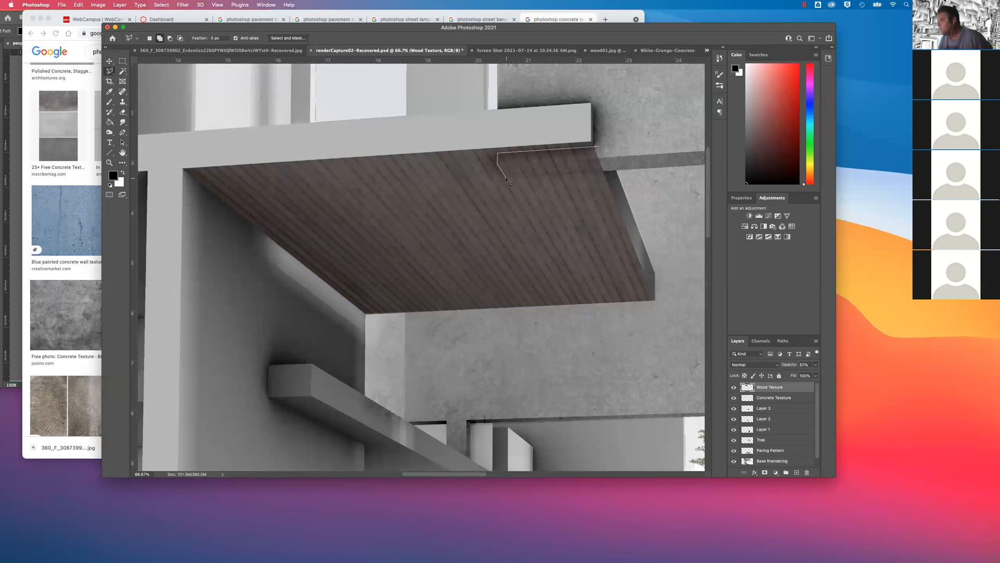
left_click(625, 169)
left_click(600, 149)
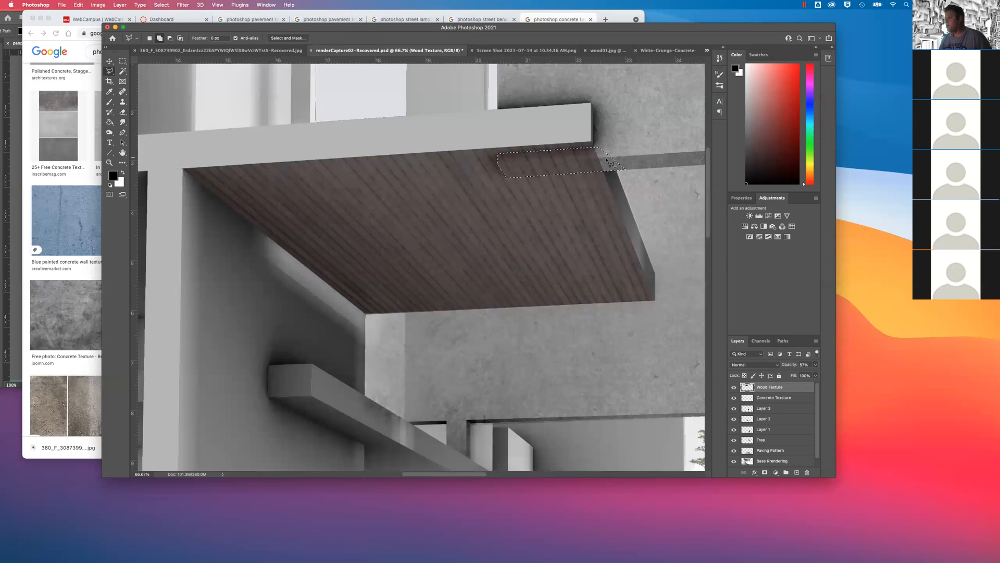
key("Delete")
key("m")
left_click(237, 111)
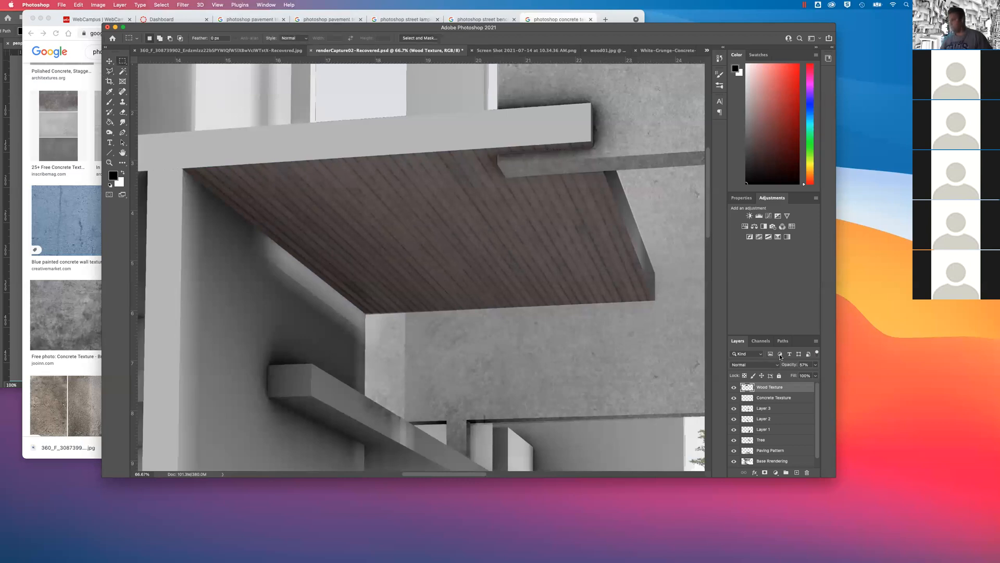
Try the Wood Texture layer at 100% opacity, preview other blend modes, keep Normal and set the opacity to 88%
left_click(806, 374)
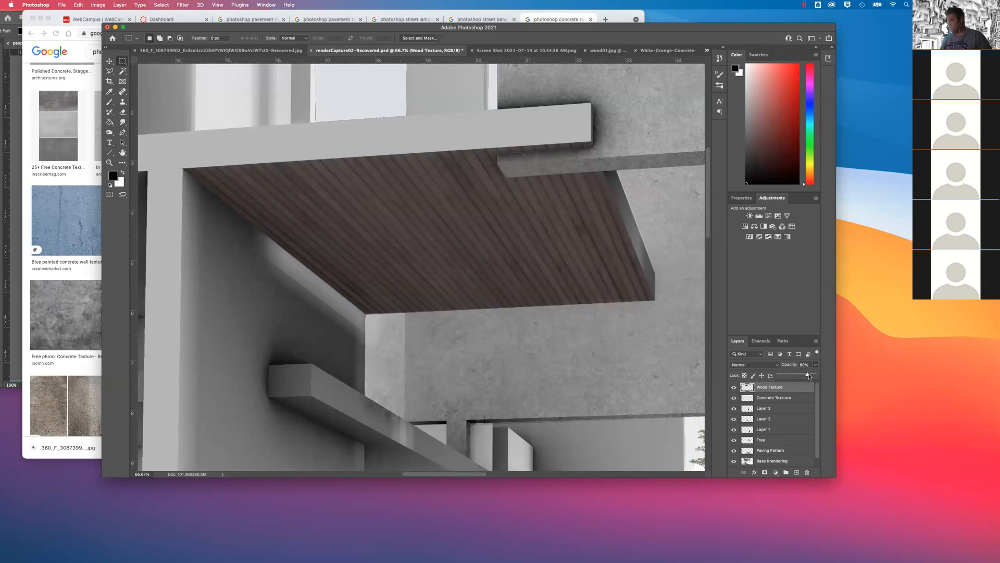
left_click_drag(812, 375, 816, 374)
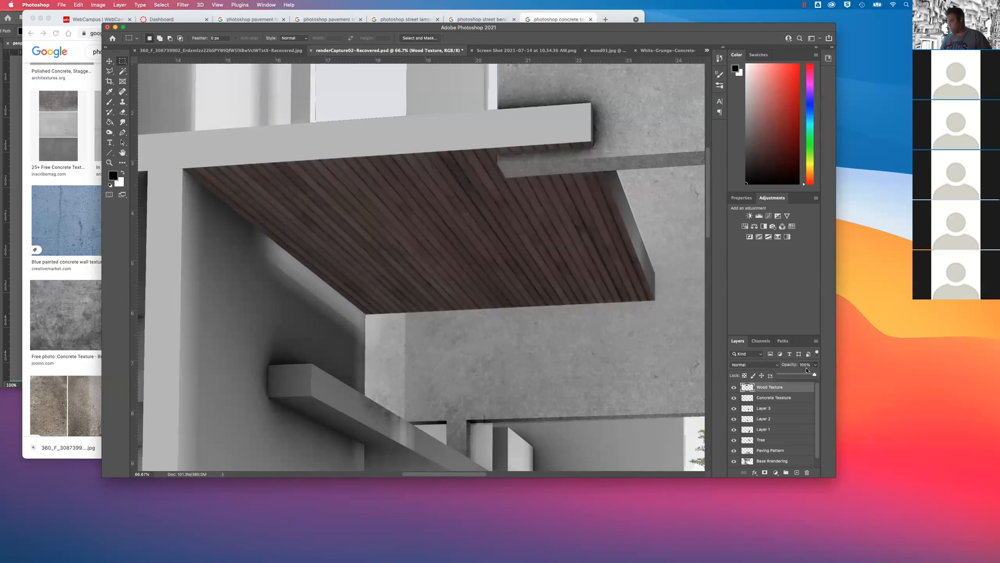
left_click(778, 365)
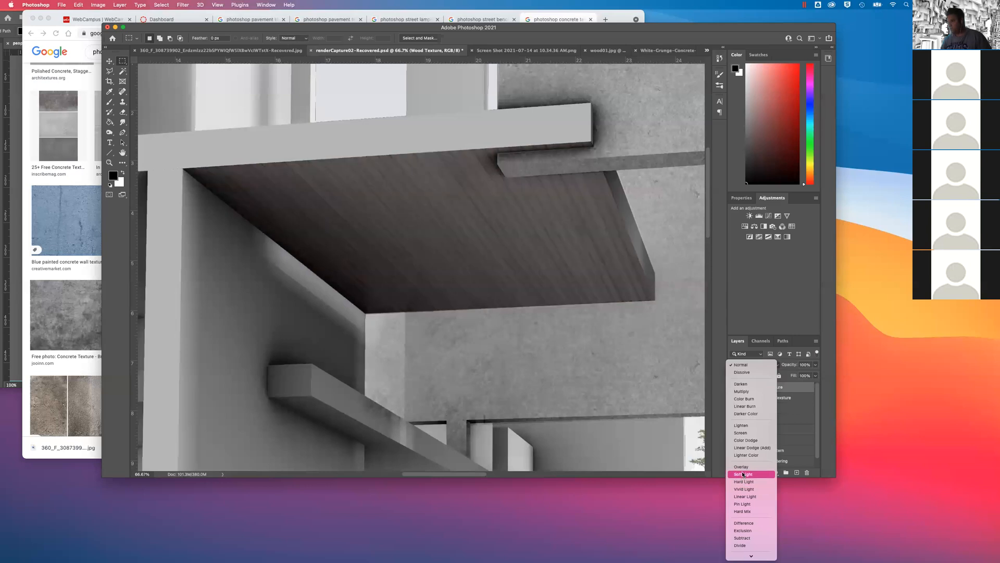
left_click(741, 365)
left_click(815, 365)
left_click_drag(815, 373, 811, 376)
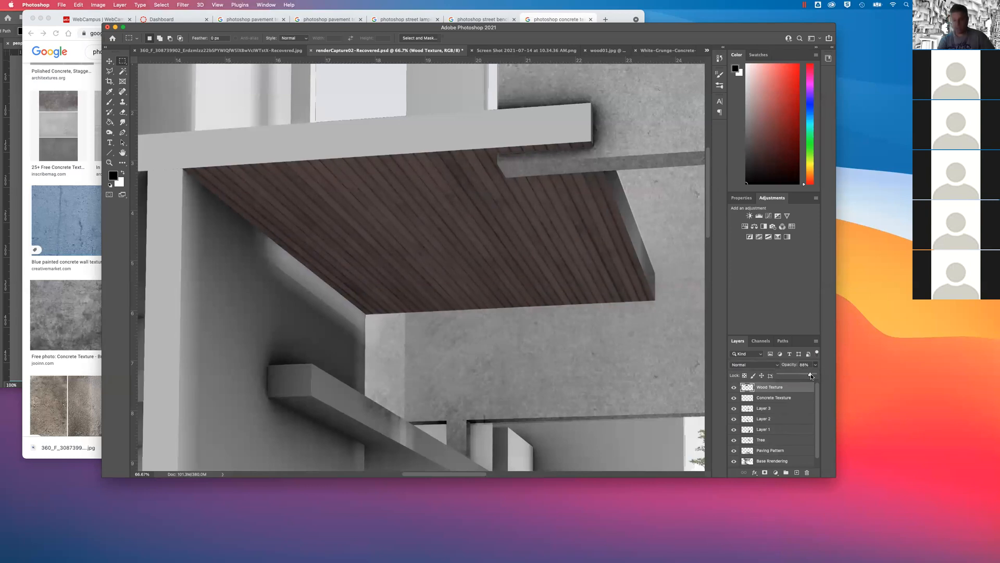
Paste another copy of the wood texture over the building and set its layer opacity to 52%
left_click(110, 61)
key("super+minus")
key("super+minus")
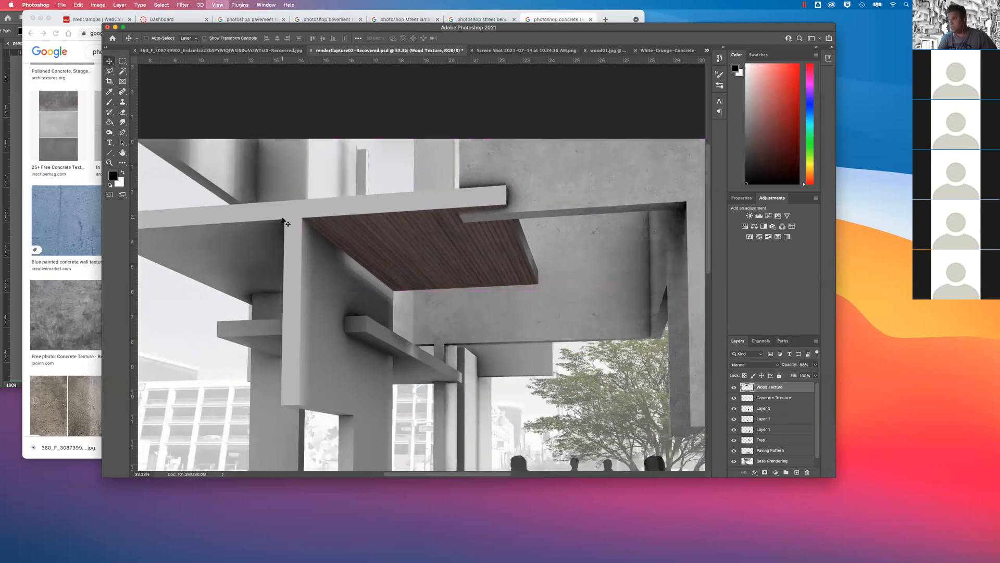
key("super+minus")
left_click_drag(363, 308, 512, 360)
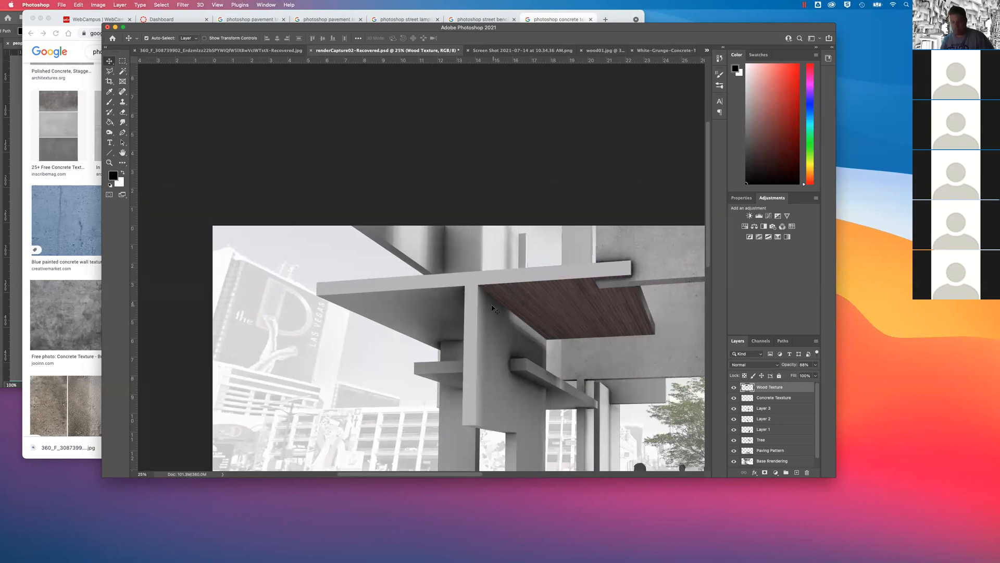
left_click_drag(514, 303, 528, 369)
key("super+v")
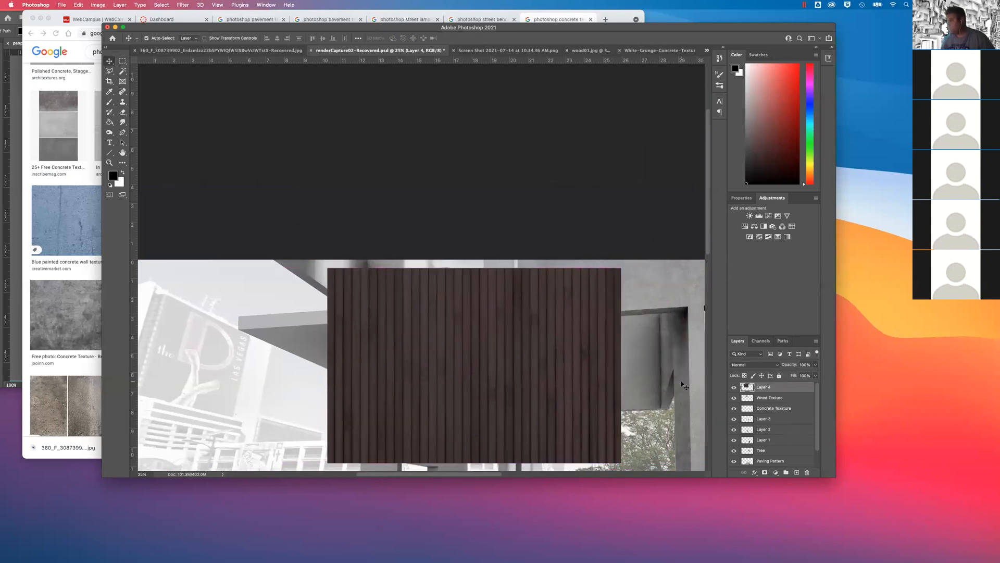
left_click(816, 364)
left_click_drag(795, 375, 797, 375)
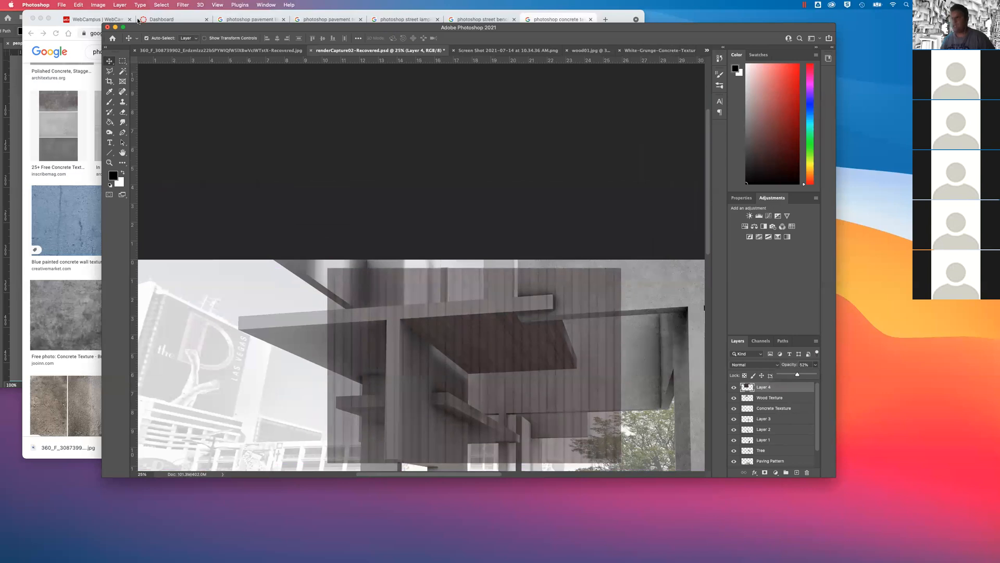
Distort the newly pasted wood texture so its four corners roughly match the projecting slab's front edge
left_click(85, 5)
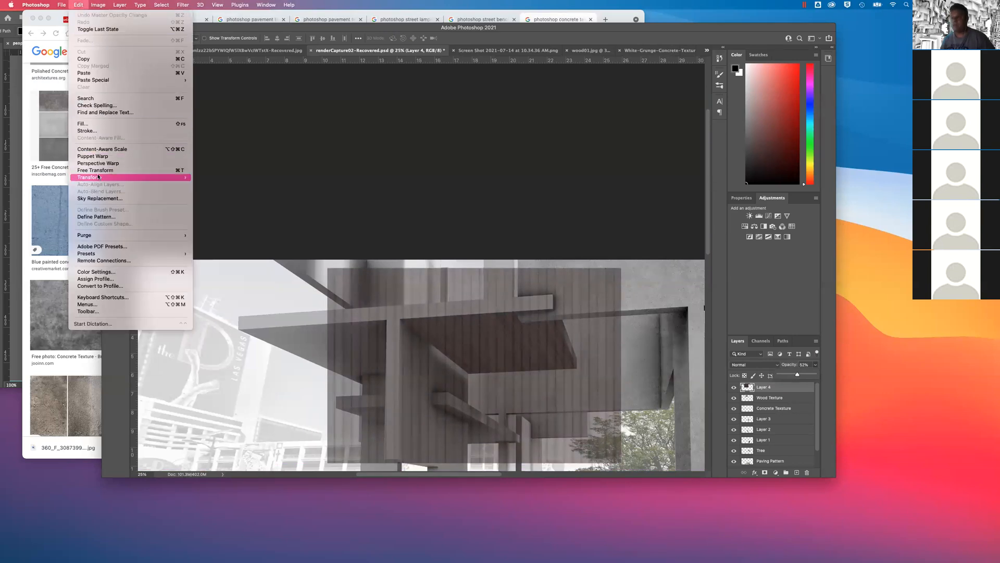
mouse_move(166, 178)
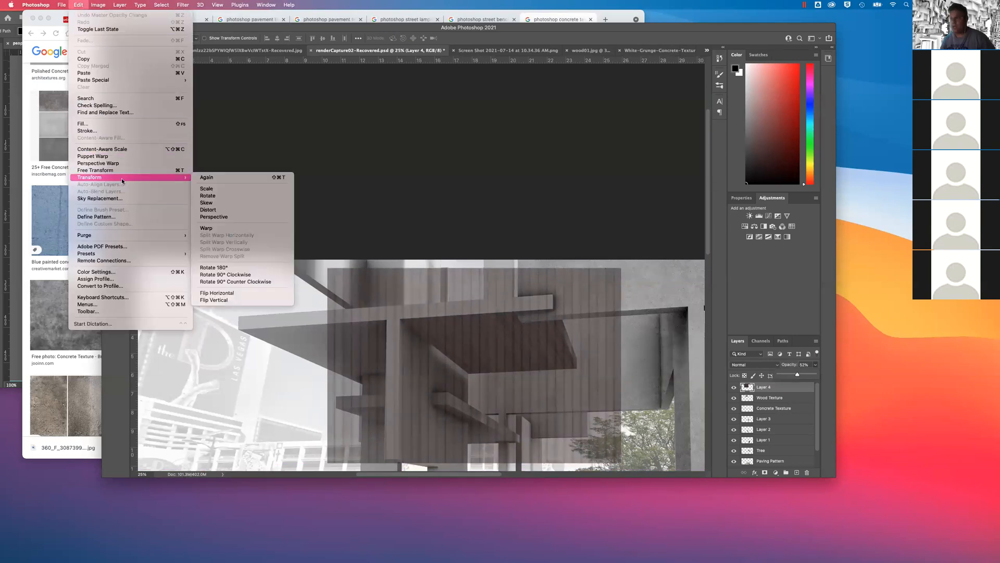
left_click(211, 209)
left_click_drag(327, 269, 399, 305)
left_click_drag(621, 269, 552, 294)
left_click_drag(326, 463, 400, 318)
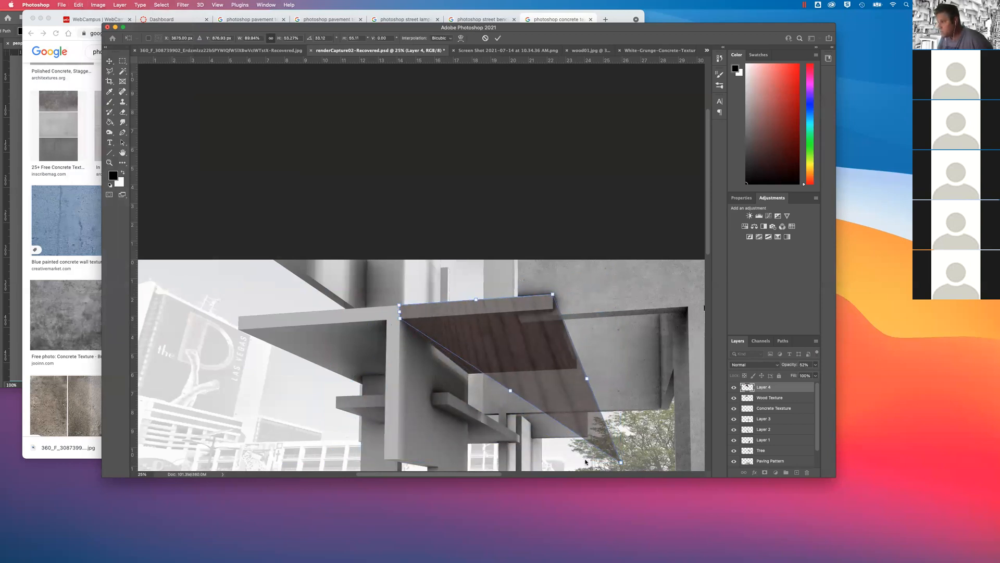
left_click_drag(621, 463, 552, 309)
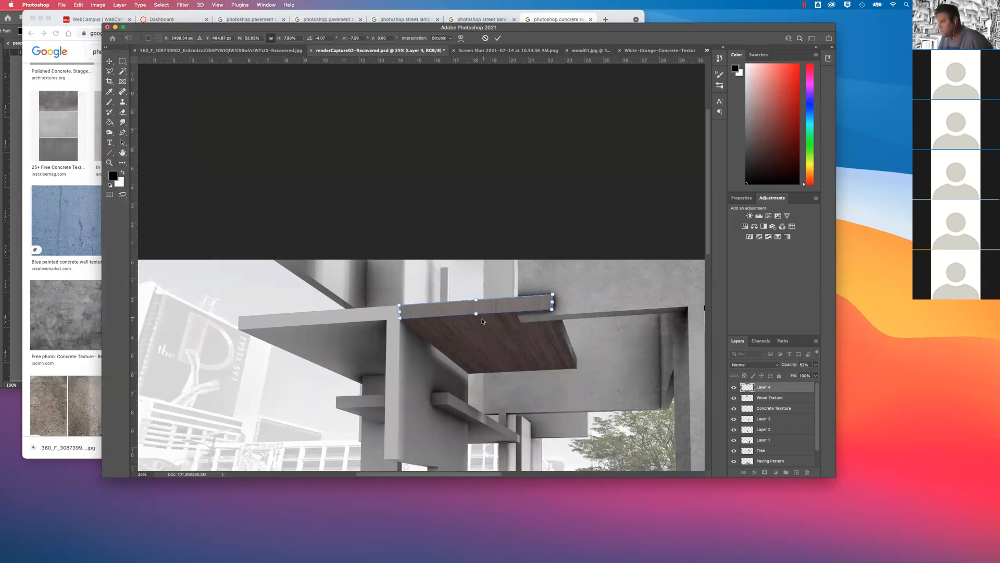
Fine-tune the wood texture's corners against the slab's front edge and commit the transformation
key("super+equal")
key("super+equal")
key("super+equal")
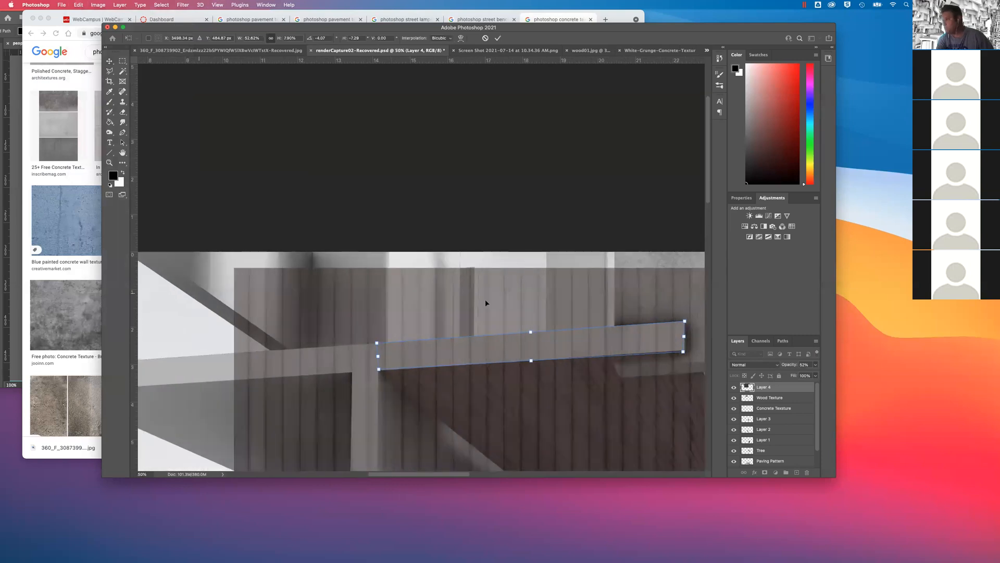
left_click_drag(474, 387, 367, 351)
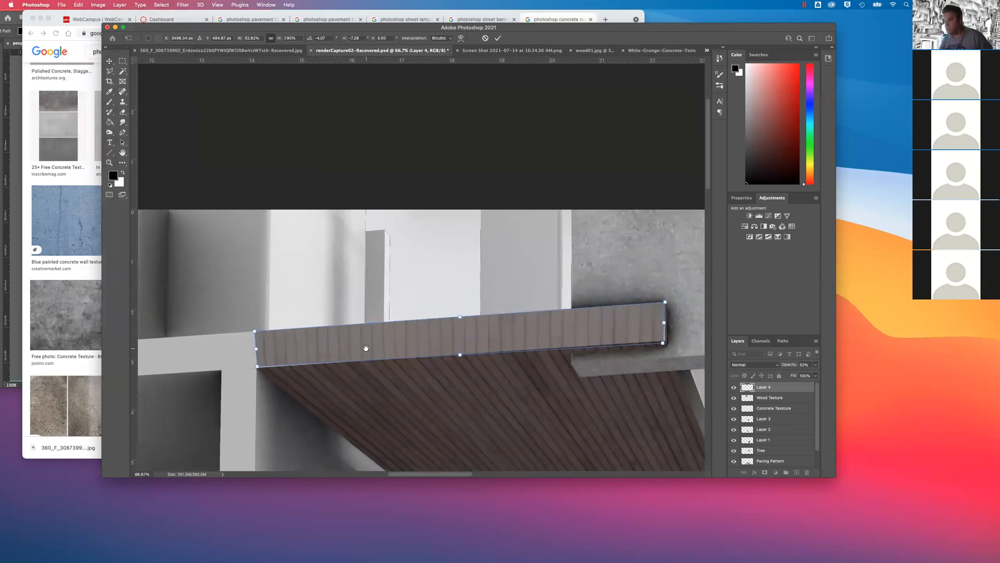
left_click_drag(255, 331, 258, 331)
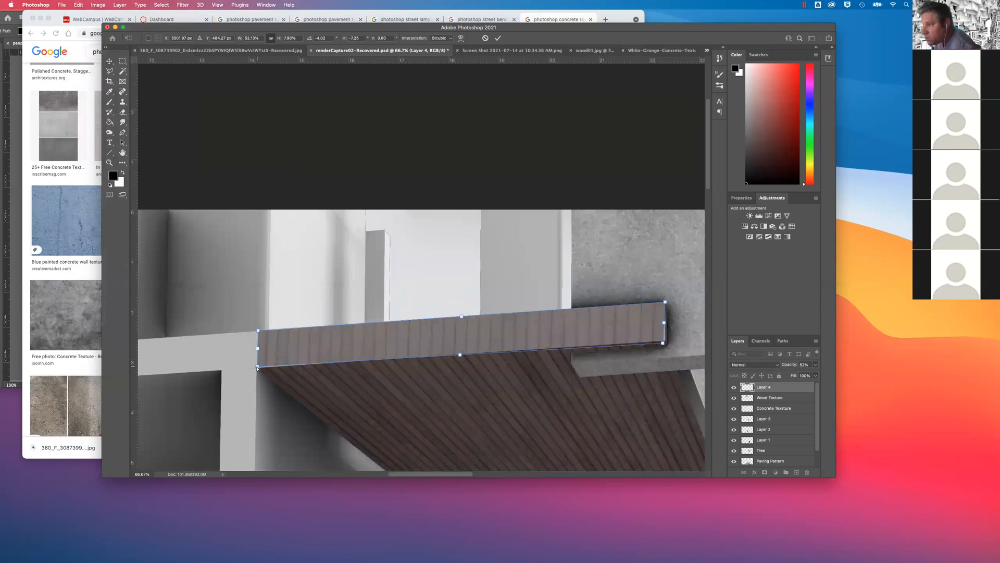
left_click_drag(257, 368, 257, 369)
left_click_drag(663, 344, 665, 341)
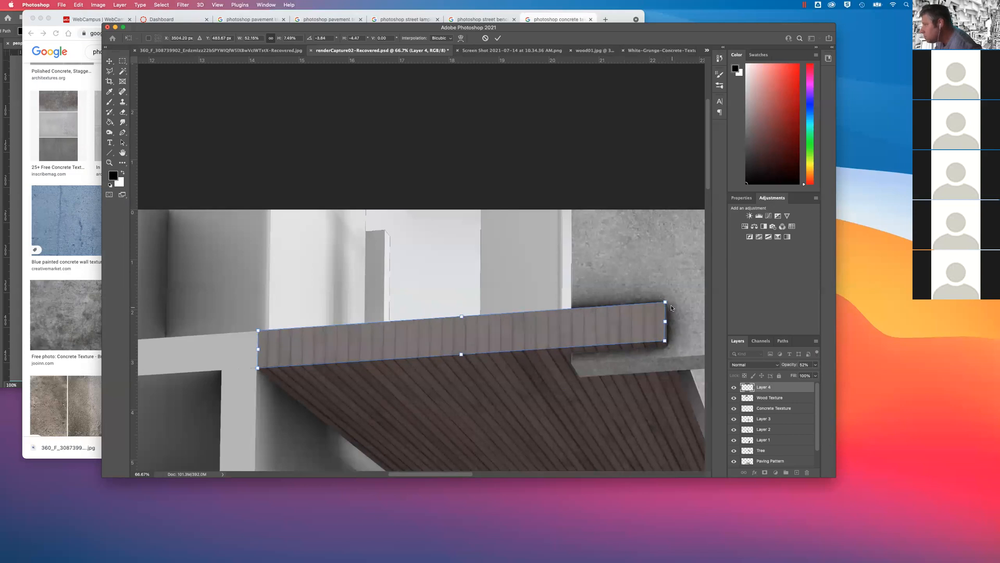
left_click_drag(666, 303, 667, 303)
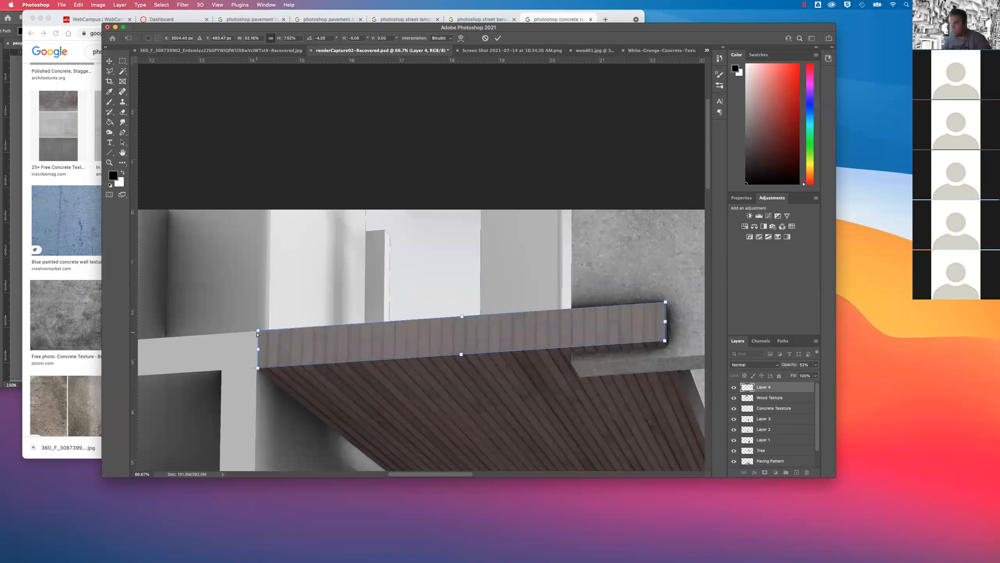
left_click_drag(258, 332, 257, 332)
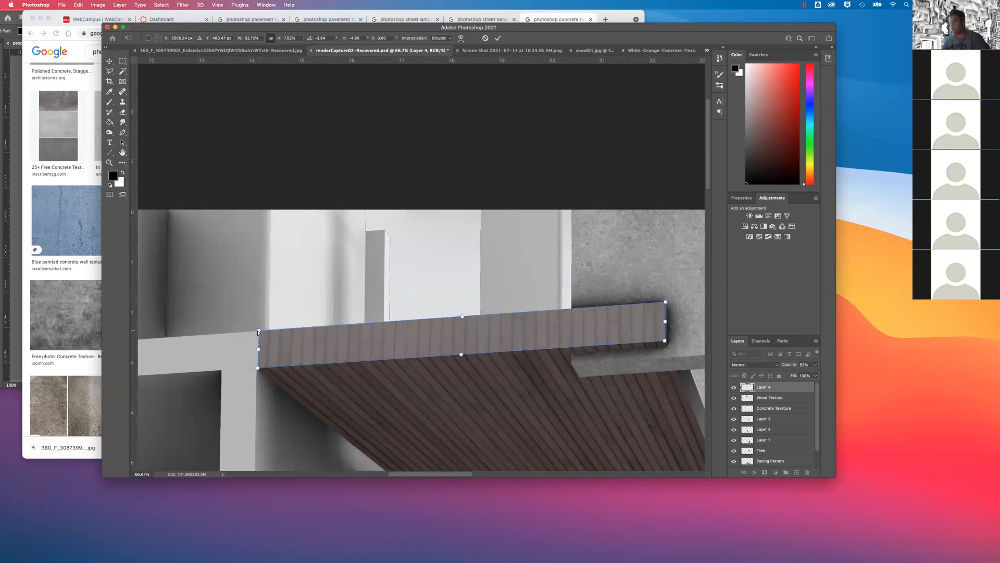
key("Return")
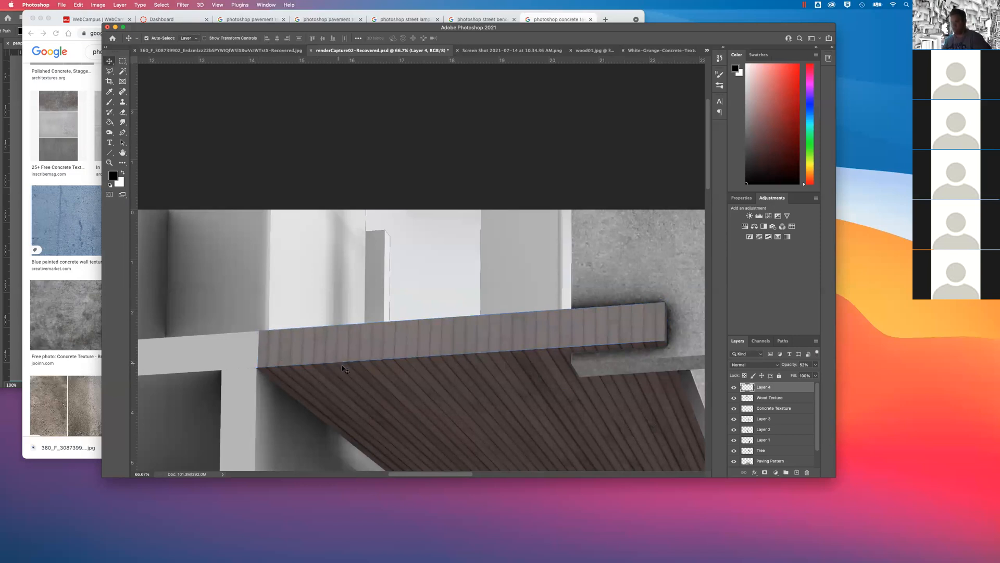
Raise the front-edge wood layer's opacity to 87%, deselect the layer and review the whole composition
left_click_drag(804, 374, 808, 376)
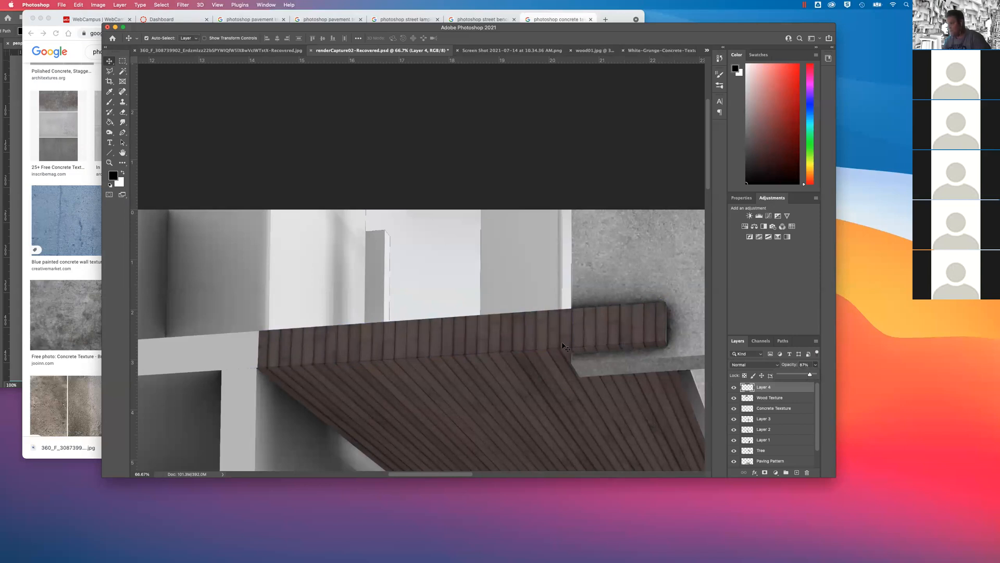
key("super")
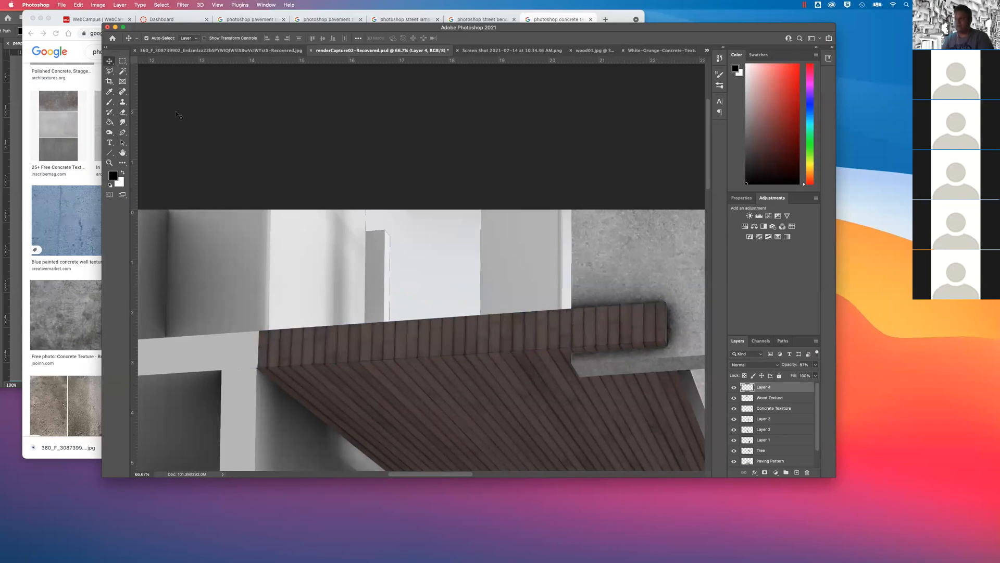
left_click(281, 154)
key("super+minus")
key("super+minus")
key("super+minus")
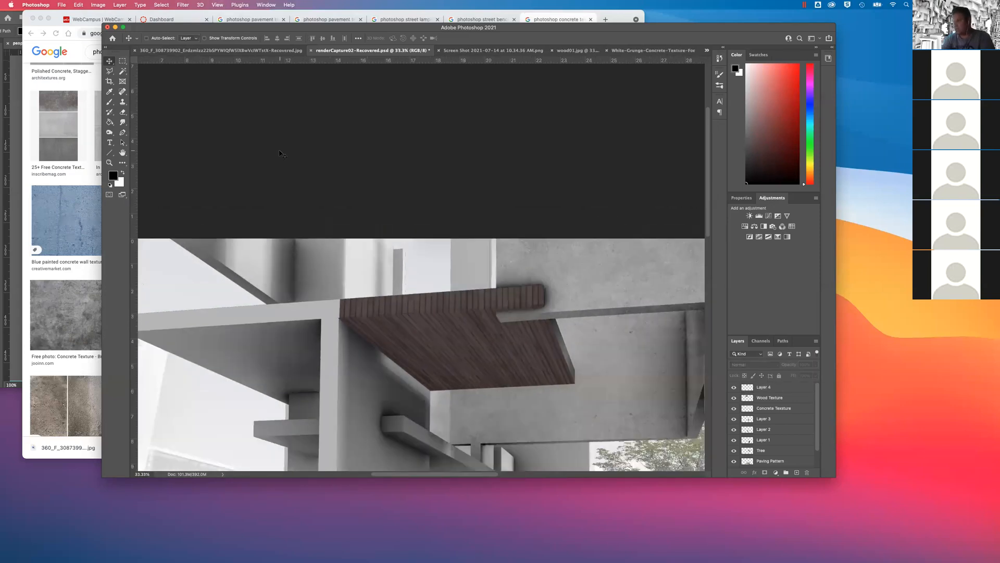
key("super+minus")
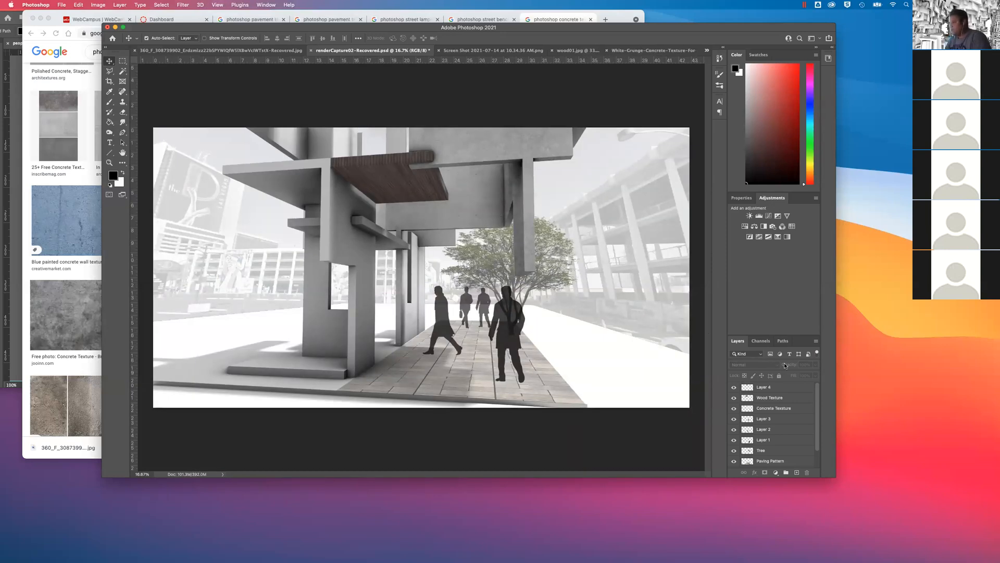
Lower the Wood Texture layer's opacity to 61% and open the opacity setting of Layer 4
left_click(774, 398)
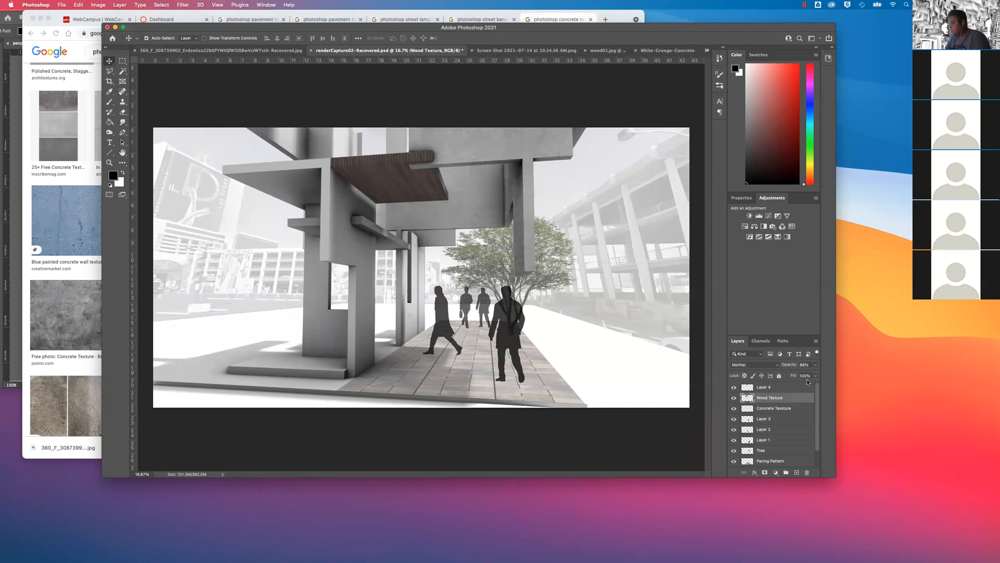
left_click(815, 365)
left_click_drag(798, 376, 800, 377)
left_click(802, 386)
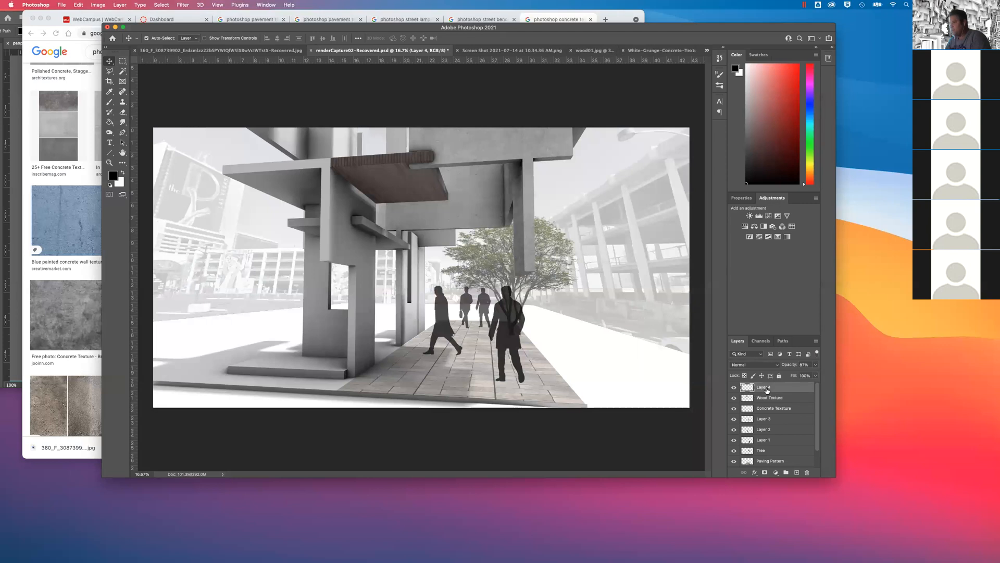
left_click(815, 366)
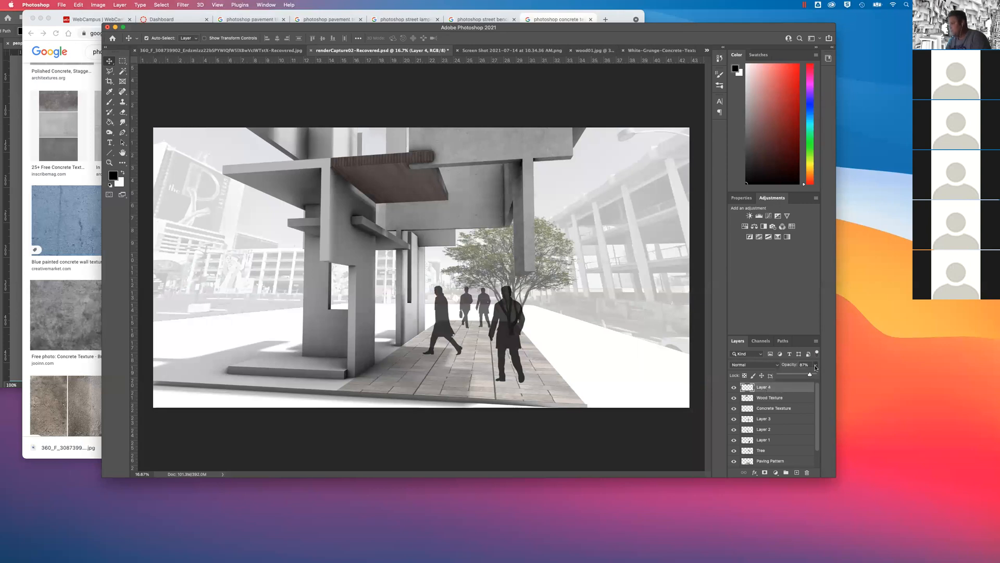
Set the opacity of both the Wood Texture layer and Layer 4 to 60%
left_click(776, 398)
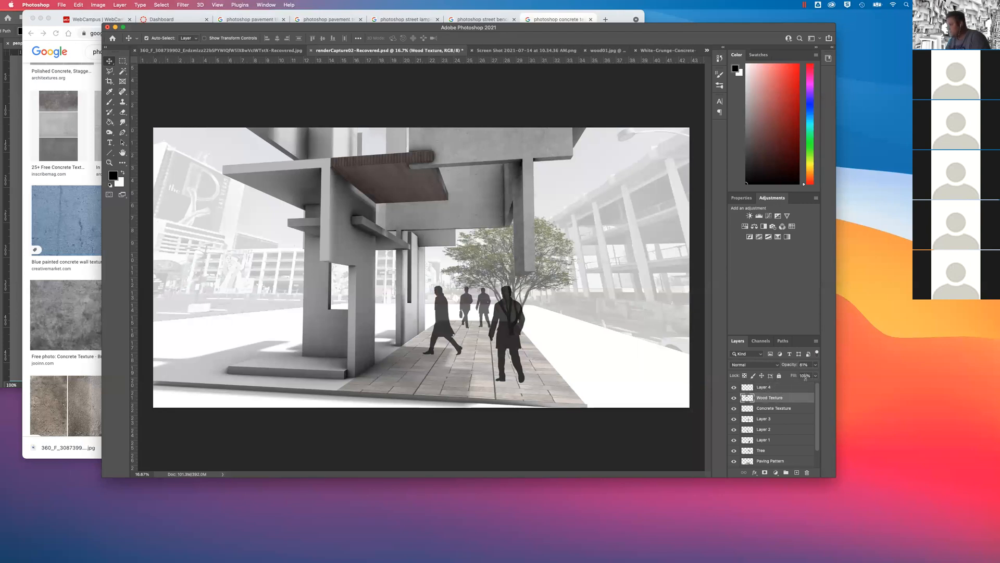
left_click_drag(808, 364, 775, 361)
type("60")
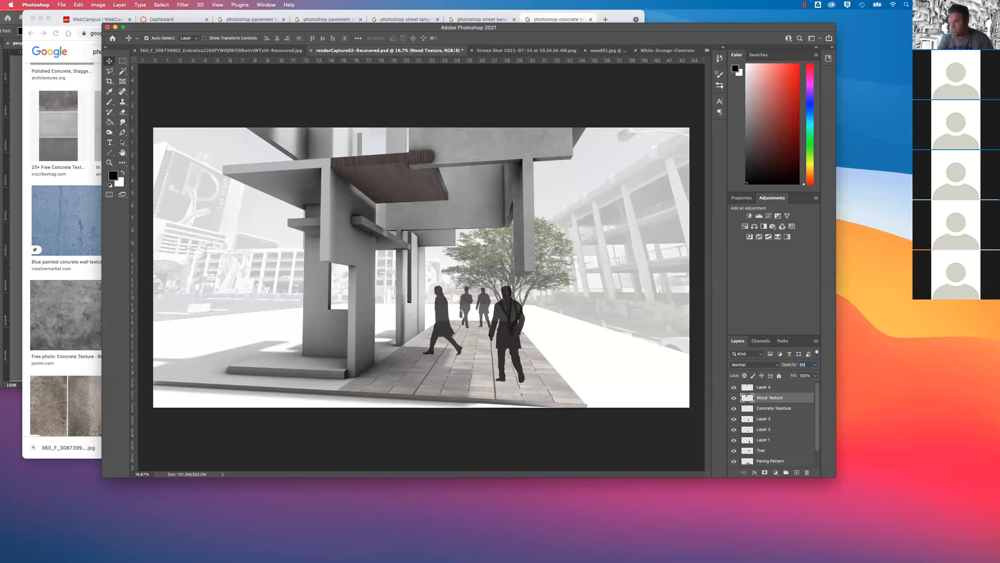
left_click(764, 390)
left_click_drag(808, 364, 755, 365)
type("60")
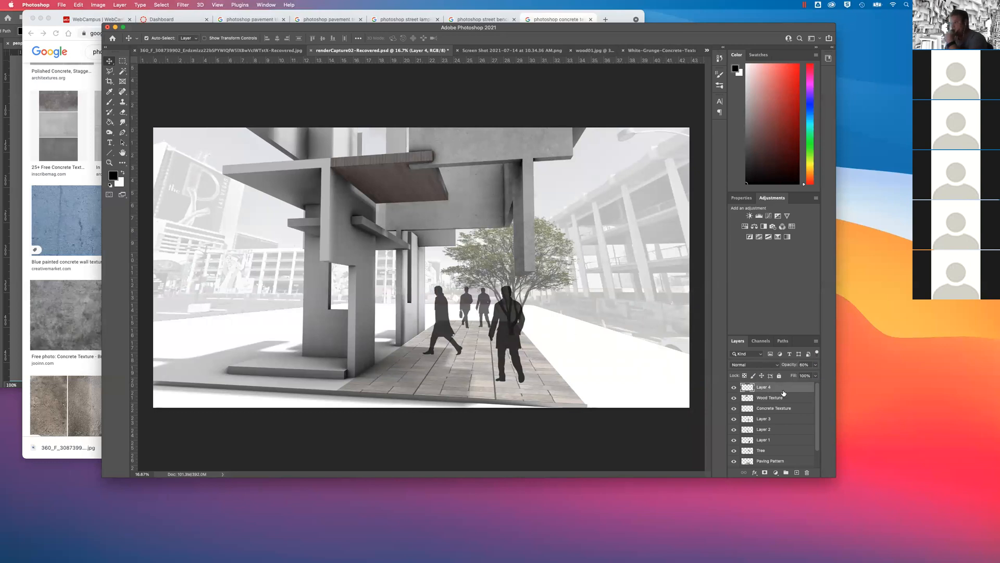
Darken the Wood Texture layer on the slab's underside with the Burn tool
left_click(782, 397)
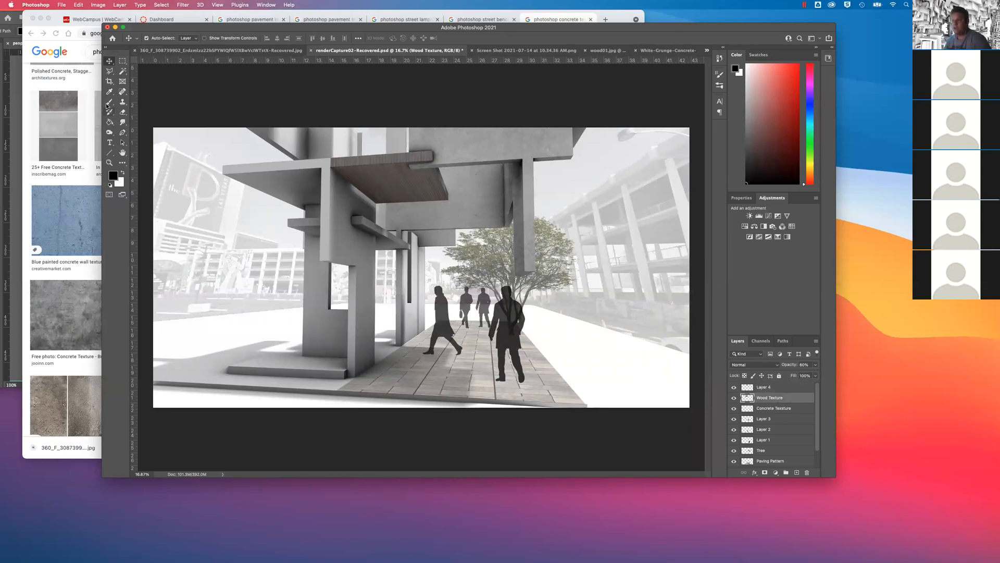
left_click(109, 132)
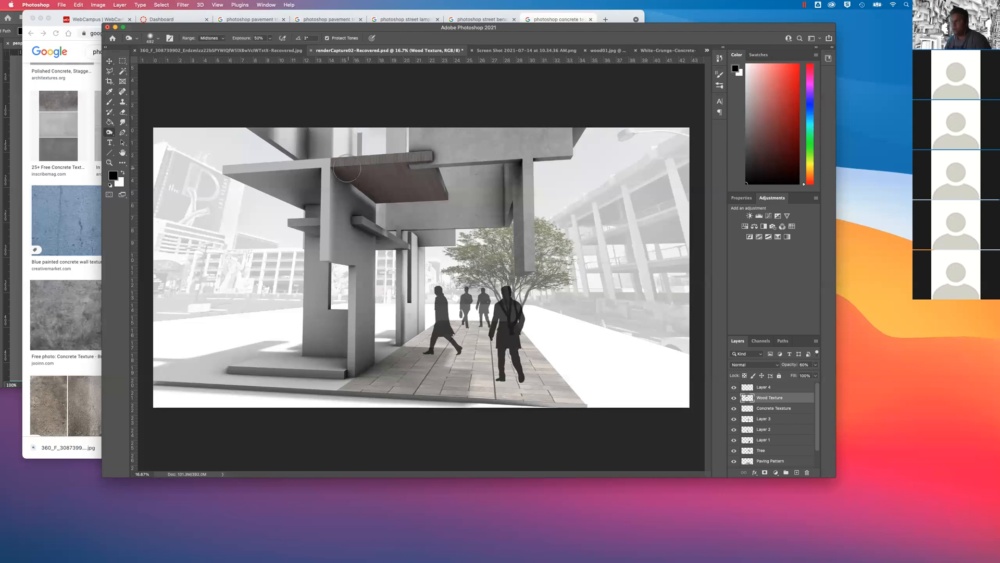
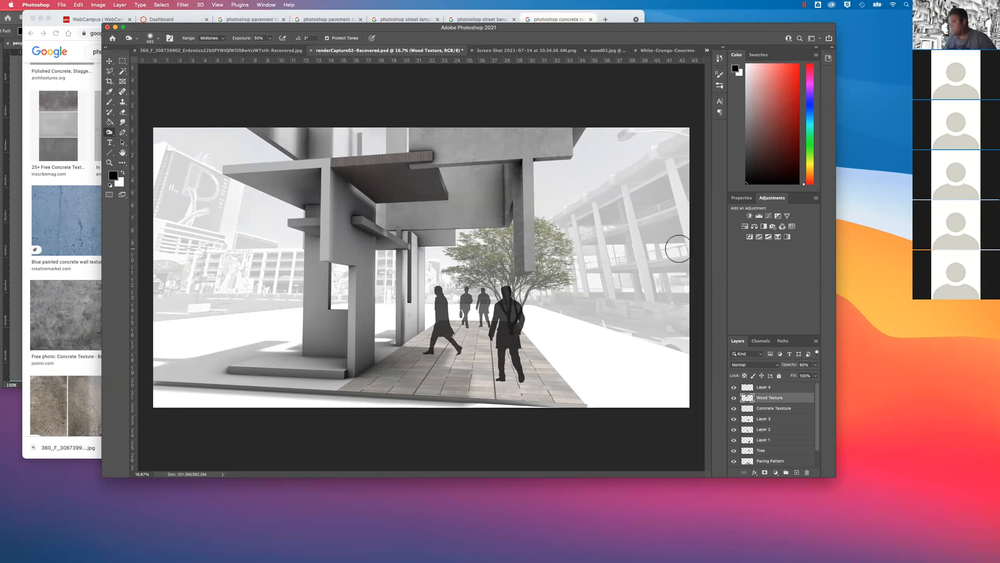
Duplicate Layer 4 and move the copy onto the front edge of the slab's left portion
right_click(763, 388)
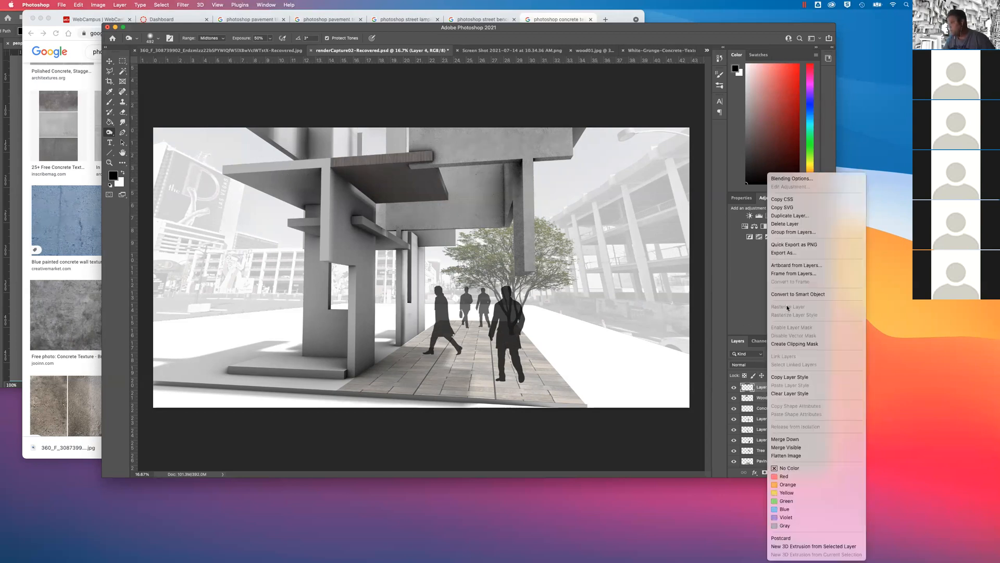
left_click(786, 215)
left_click(449, 163)
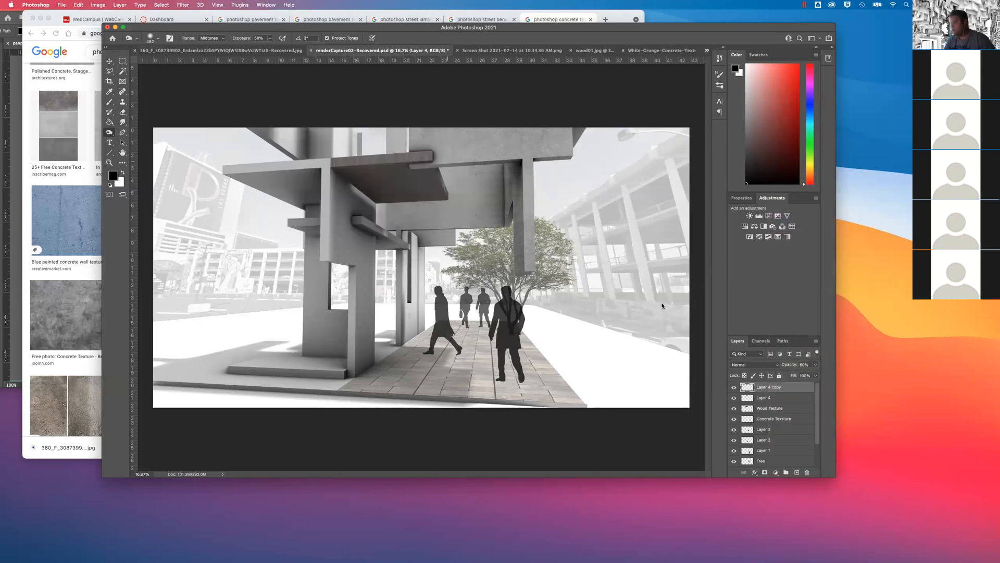
left_click(107, 61)
left_click_drag(355, 161, 257, 168)
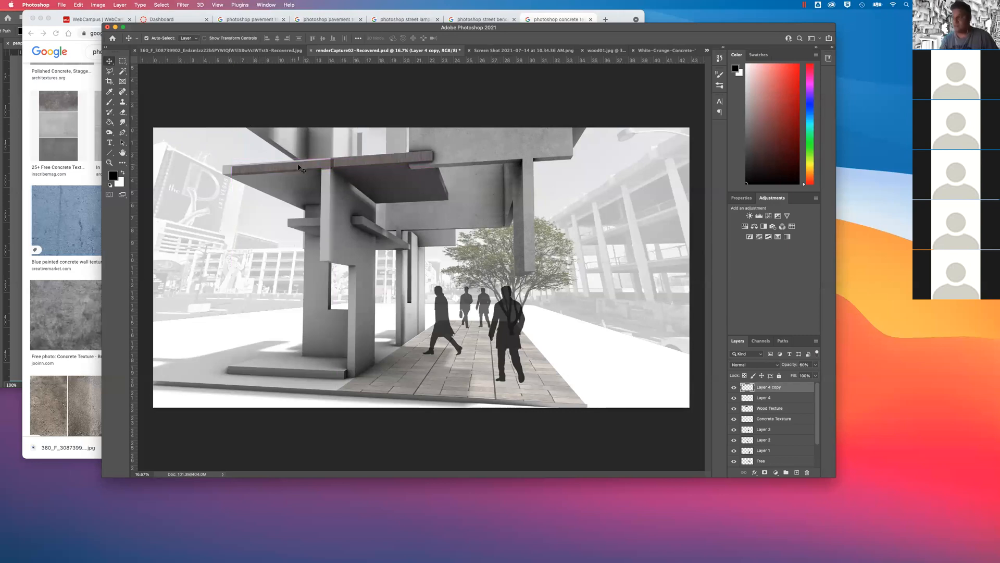
Nudge the Layer 4 copy left so it meets the original wood strip at the seam above the column
key("super+plus")
key("super+plus")
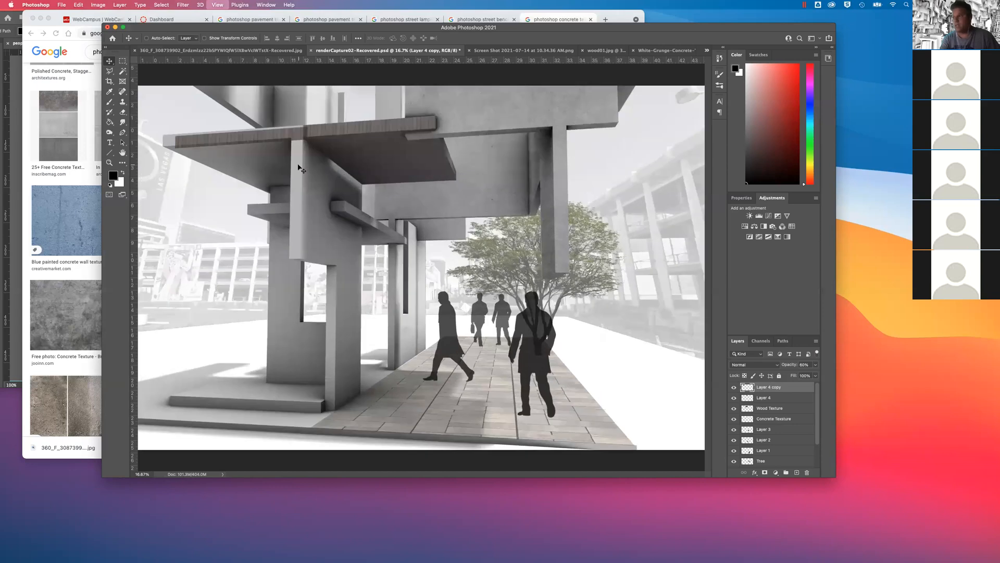
left_click_drag(280, 157, 453, 338)
left_click_drag(383, 234, 375, 241)
key("super+plus")
left_click_drag(404, 273, 508, 274)
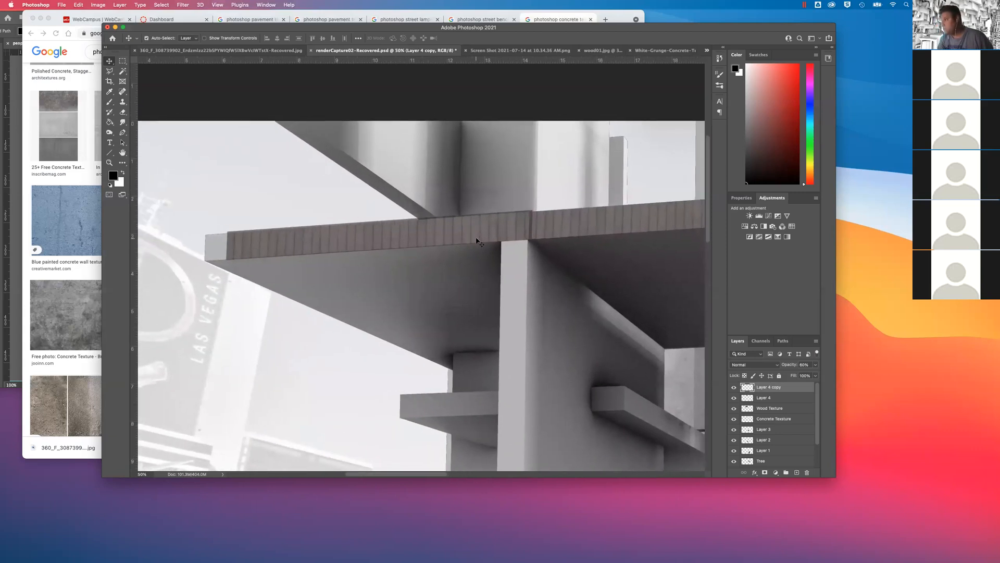
key("Left")
key("Left")
key("Left")
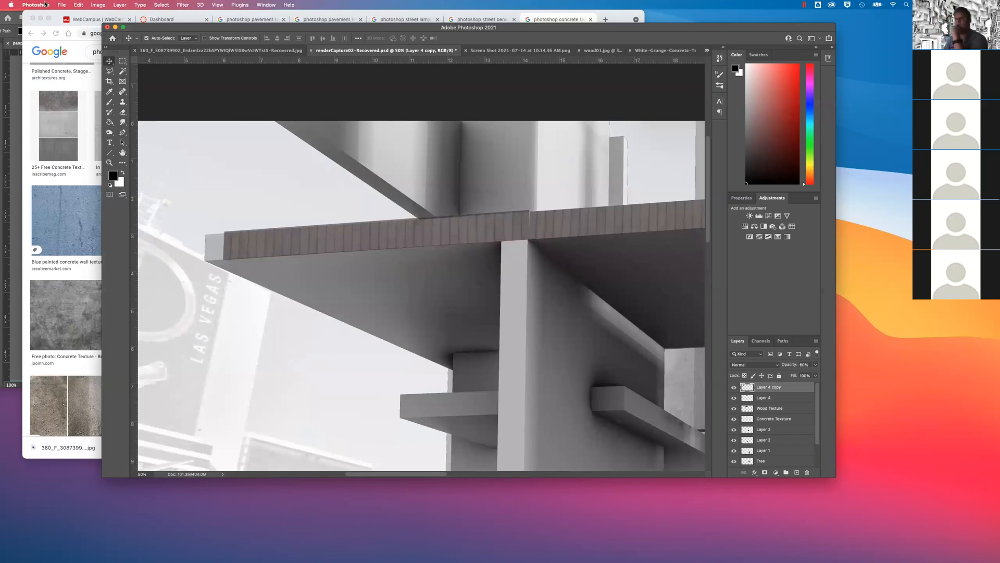
Distort the Layer 4 copy, adjusting its corners to follow the slope of the slab's front edge
left_click(78, 5)
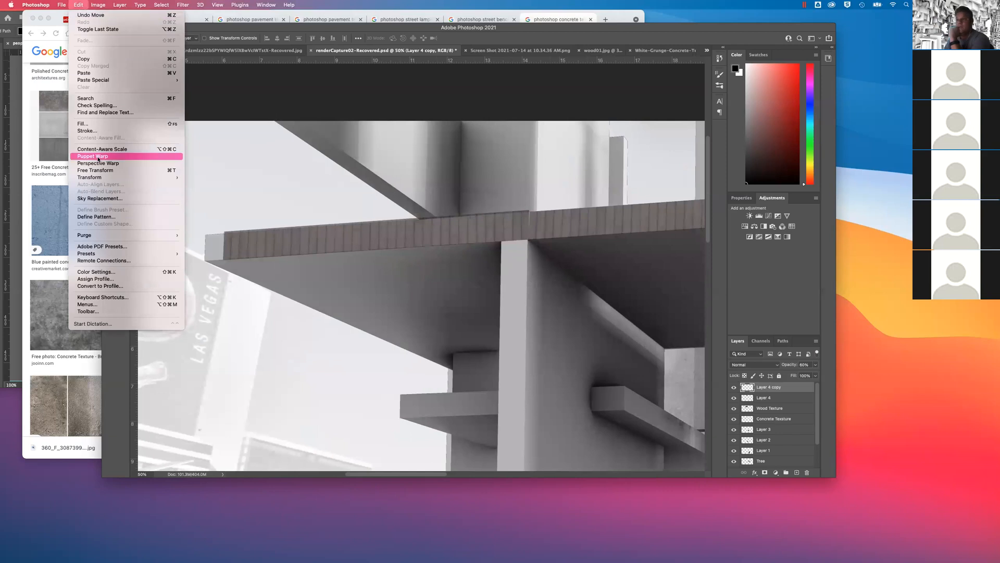
mouse_move(98, 177)
left_click(206, 209)
left_click_drag(530, 212, 529, 213)
left_click_drag(526, 260, 526, 258)
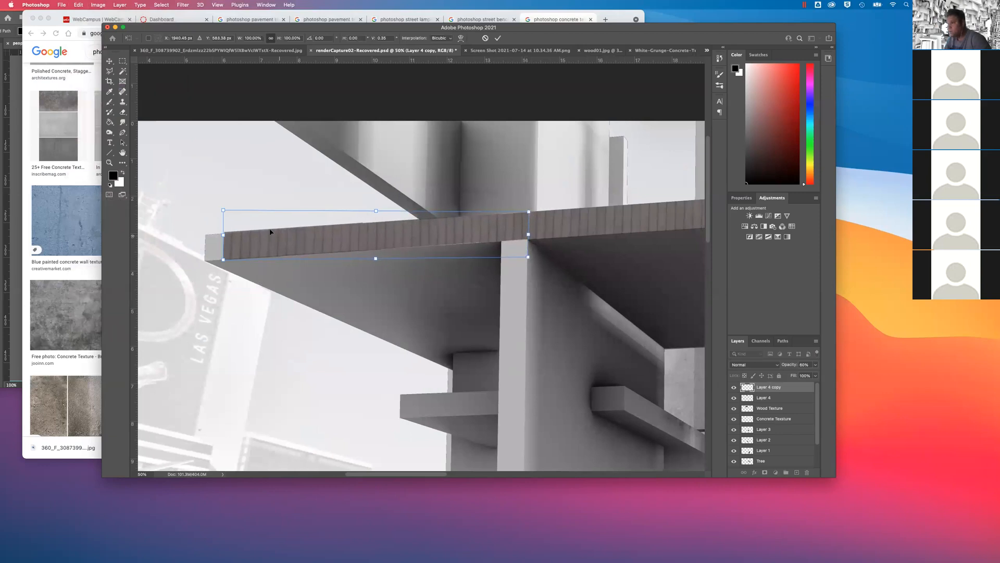
left_click_drag(223, 212, 224, 214)
left_click_drag(223, 260, 223, 259)
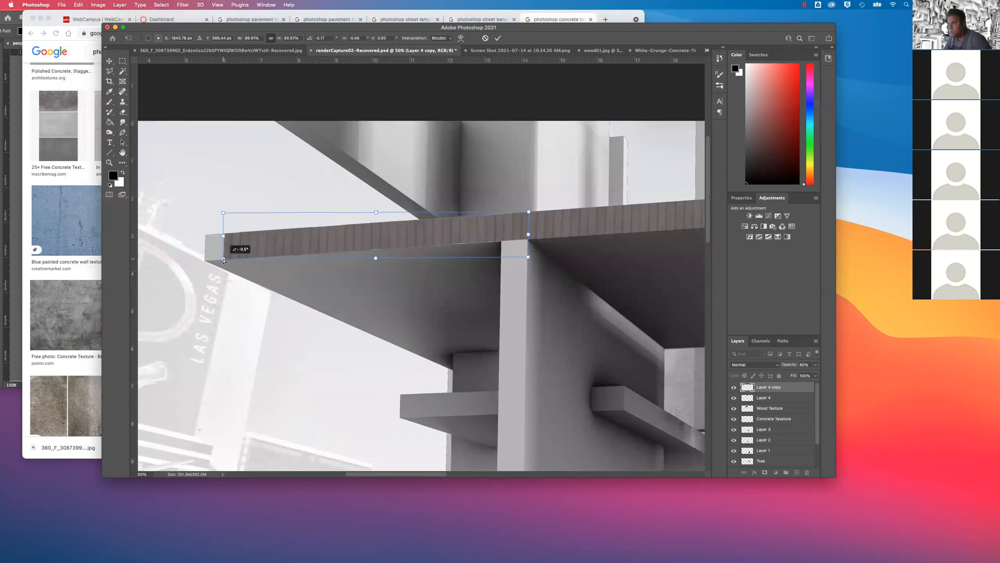
left_click_drag(224, 260, 224, 260)
Stretch the Layer 4 copy to the slab's far left end, refine its corners and commit the distortion
left_click_drag(222, 213, 217, 214)
left_click_drag(224, 260, 204, 259)
left_click_drag(217, 214, 201, 214)
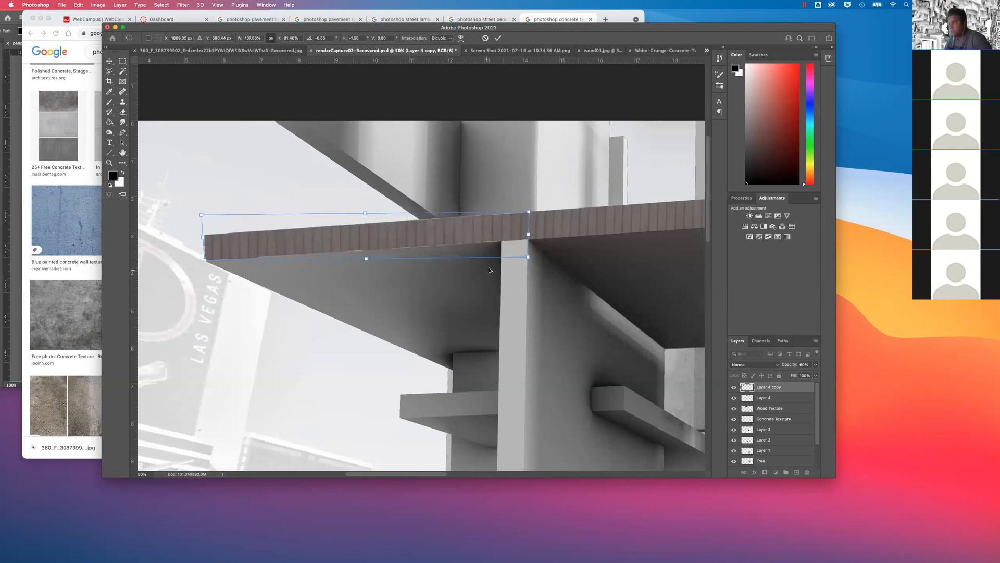
left_click_drag(529, 257, 529, 260)
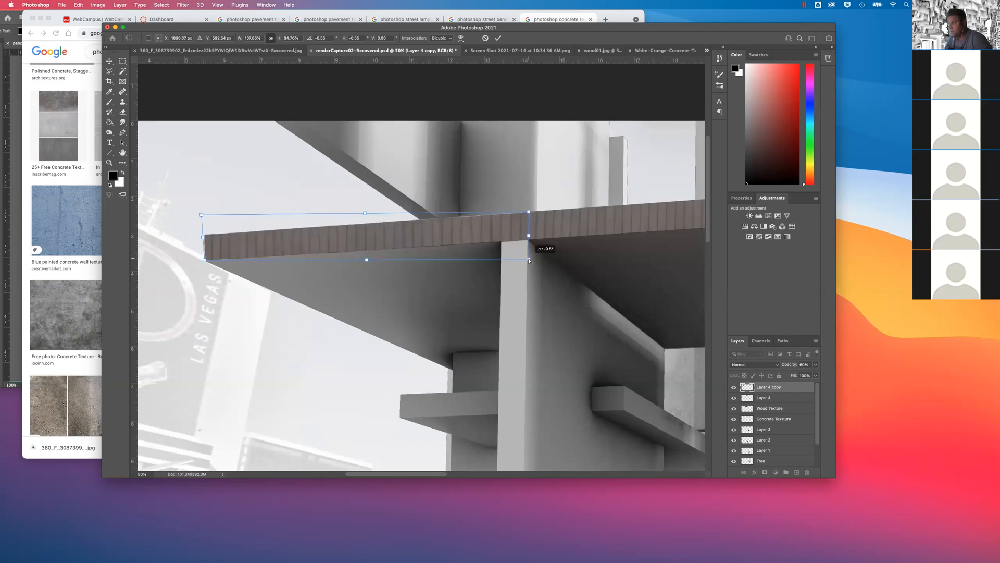
left_click_drag(529, 212, 529, 212)
left_click_drag(201, 215, 202, 215)
key("Return")
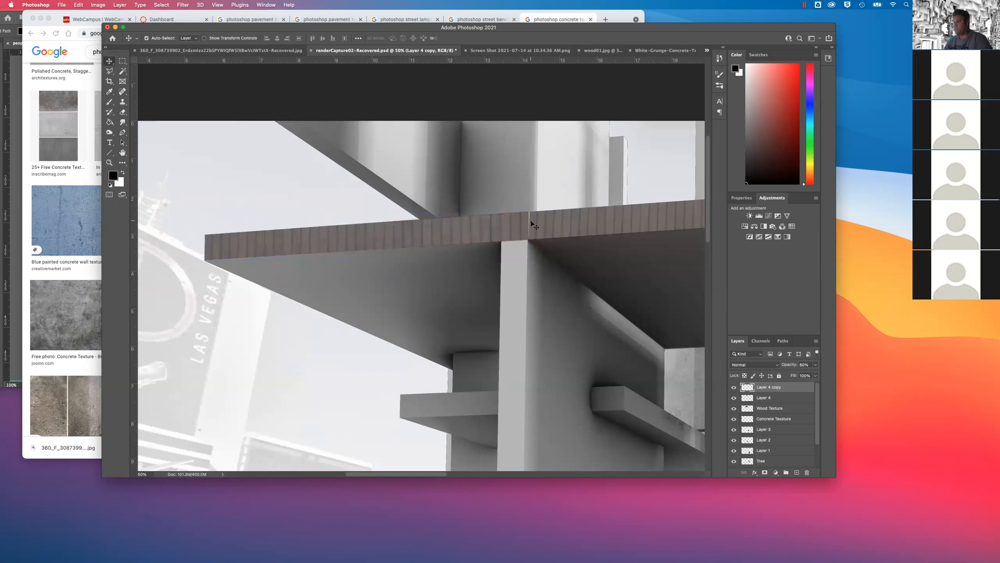
Apply a Perspective transform to the Layer 4 copy to close the thin gap at the seam, and commit it
left_click(79, 5)
mouse_move(92, 6)
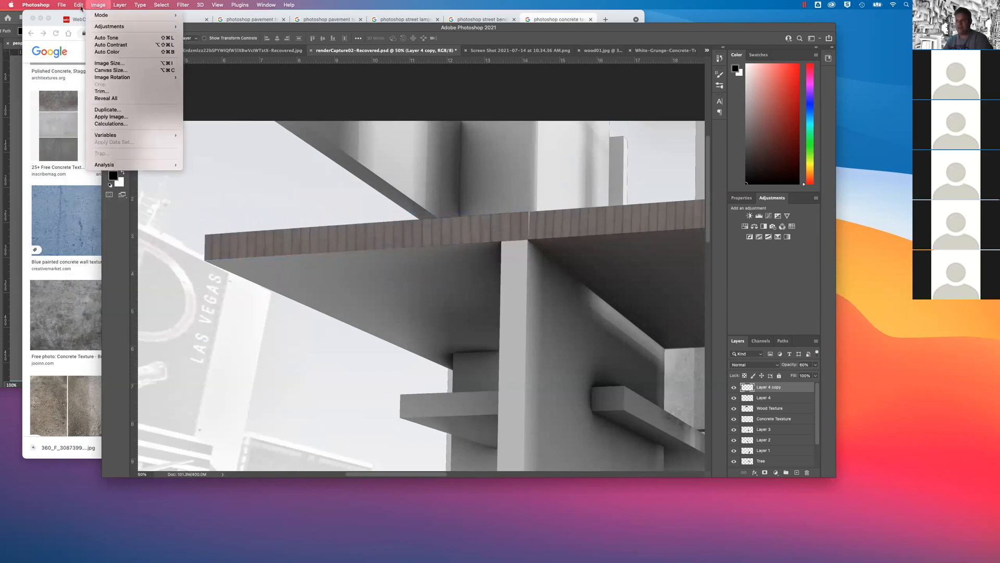
mouse_move(174, 179)
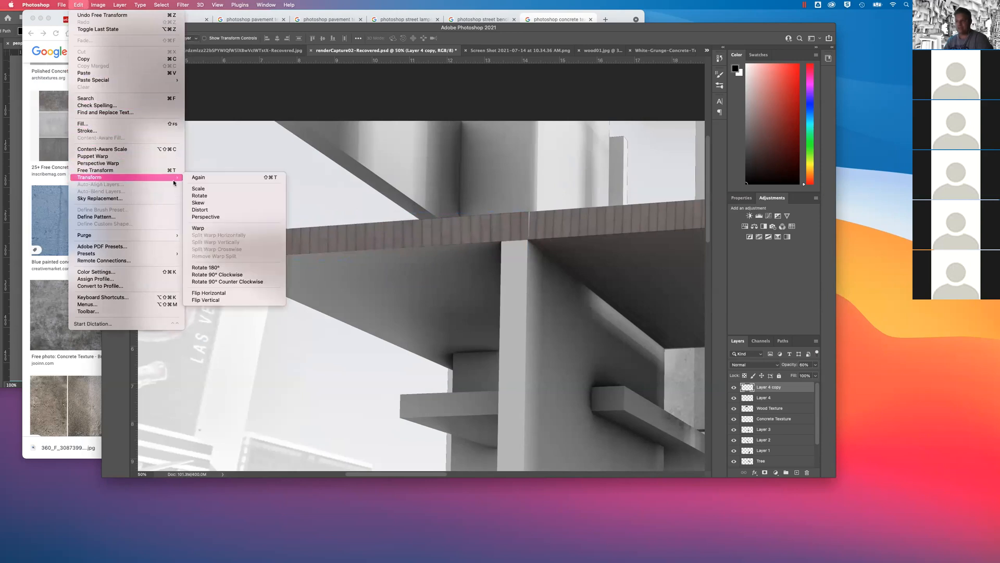
left_click(206, 216)
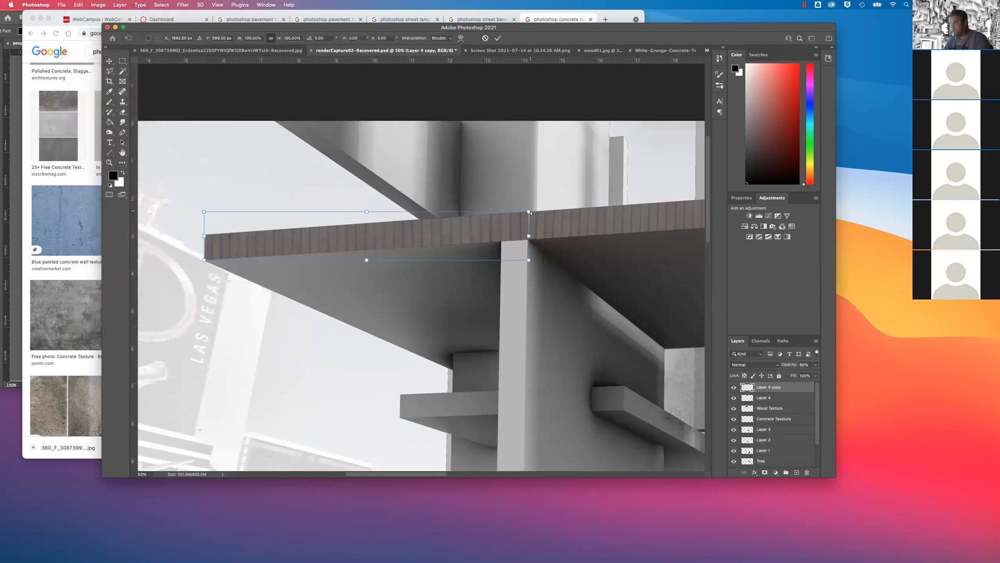
left_click_drag(529, 212, 530, 213)
key("Return")
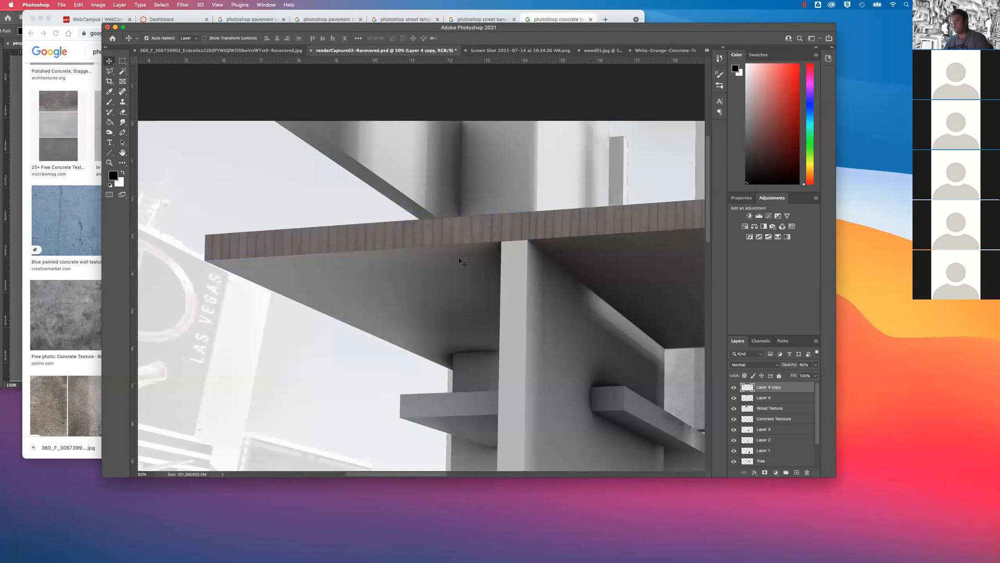
Paste the dark wood texture, set its opacity to 60% and move it below the slab's left front edge
key("super+minus")
key("super+minus")
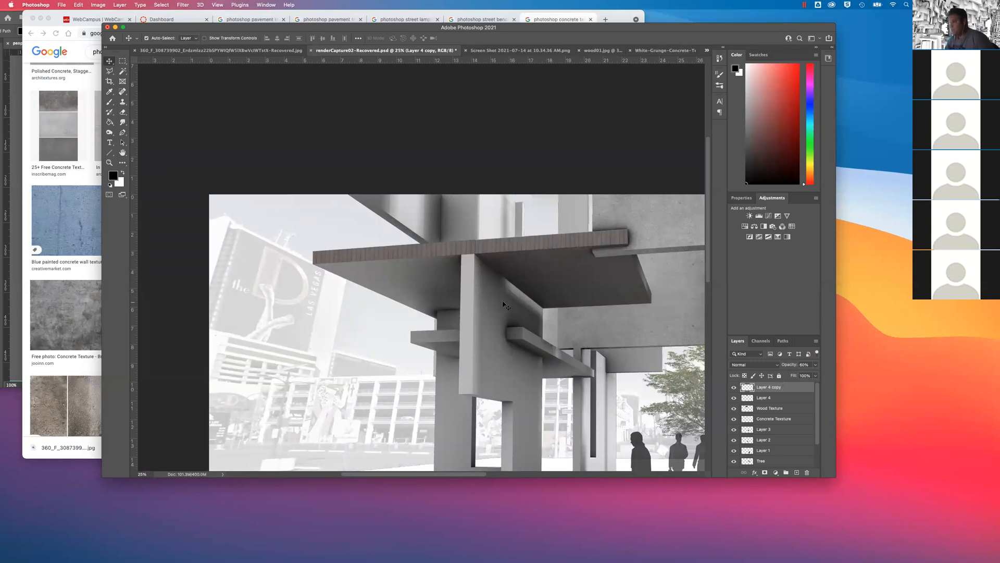
key("super+v")
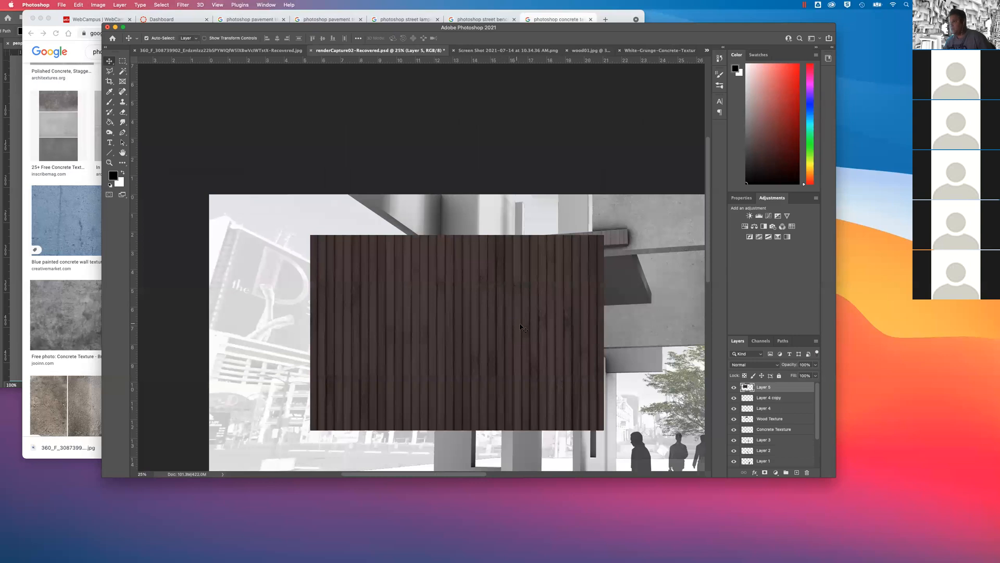
left_click(805, 366)
left_click_drag(808, 375, 805, 364)
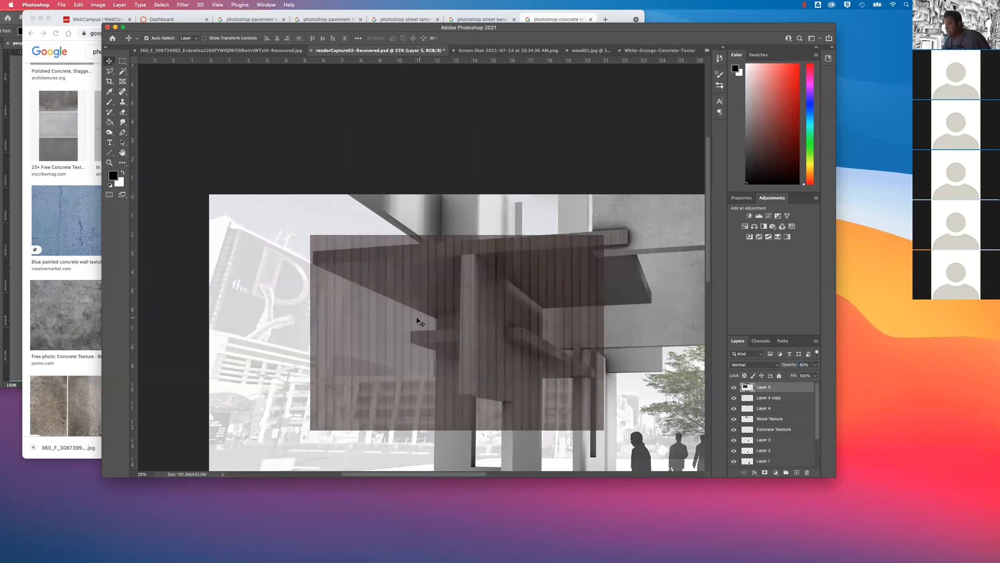
left_click_drag(371, 285, 373, 313)
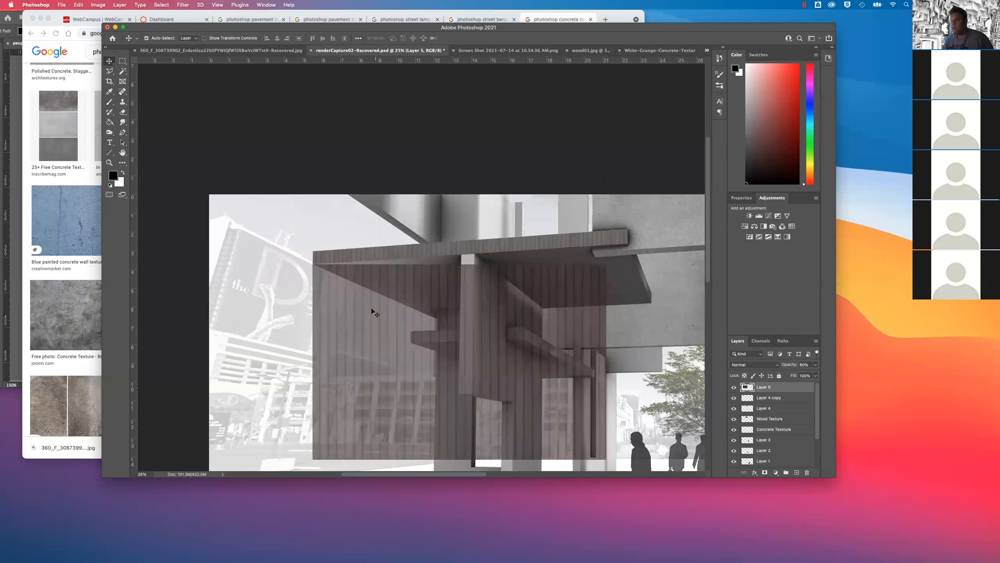
Distort the pasted wood texture so its four corners match the underside of the slab's left portion
scroll(373, 312, "left", 1)
left_click(78, 4)
mouse_move(146, 177)
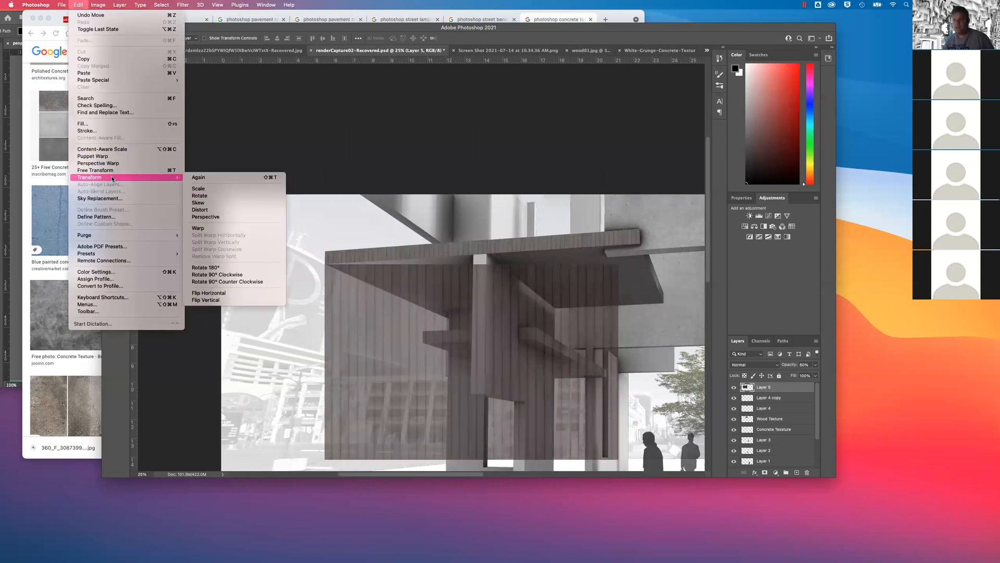
left_click(218, 209)
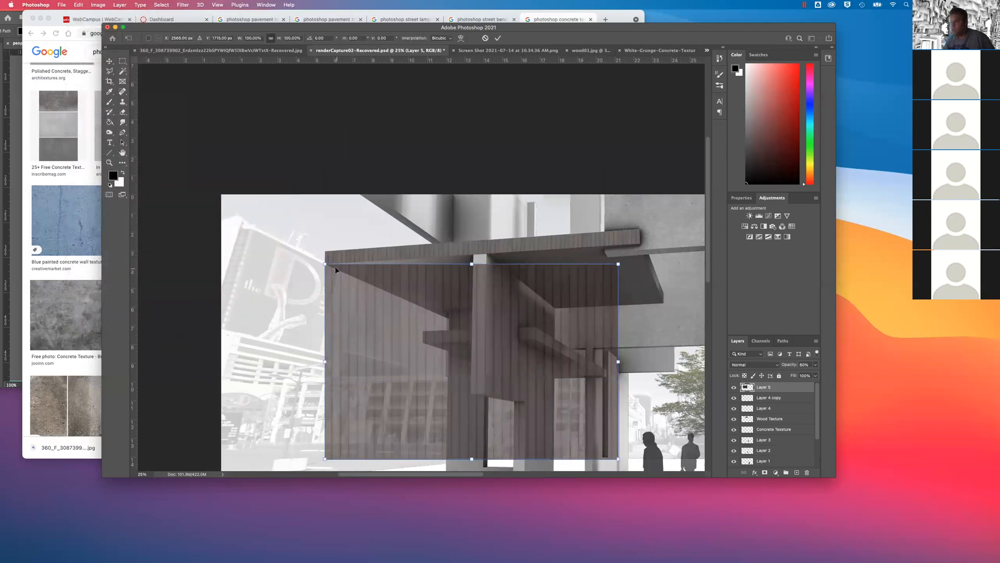
left_click_drag(619, 264, 486, 254)
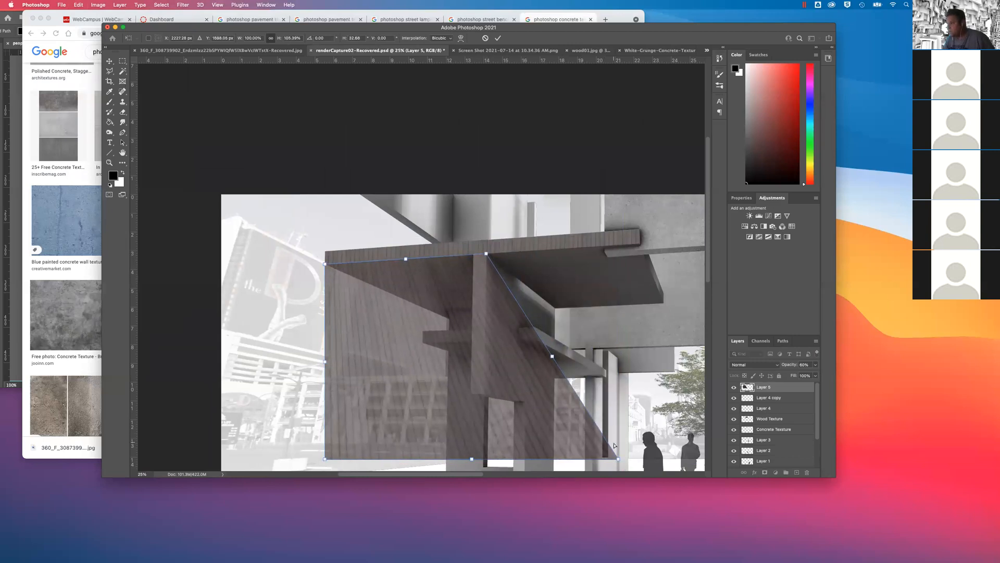
left_click_drag(612, 449, 550, 299)
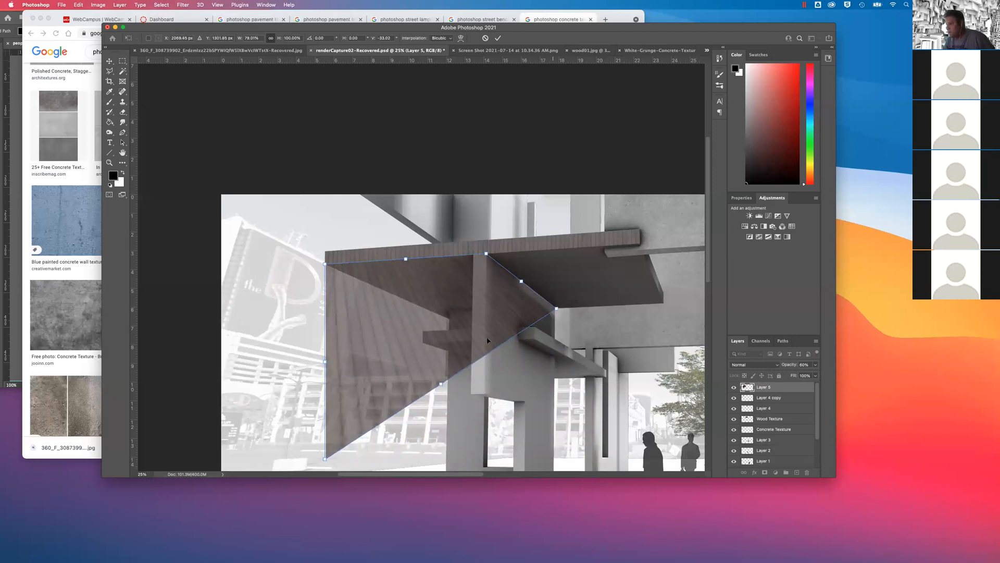
left_click_drag(326, 460, 450, 319)
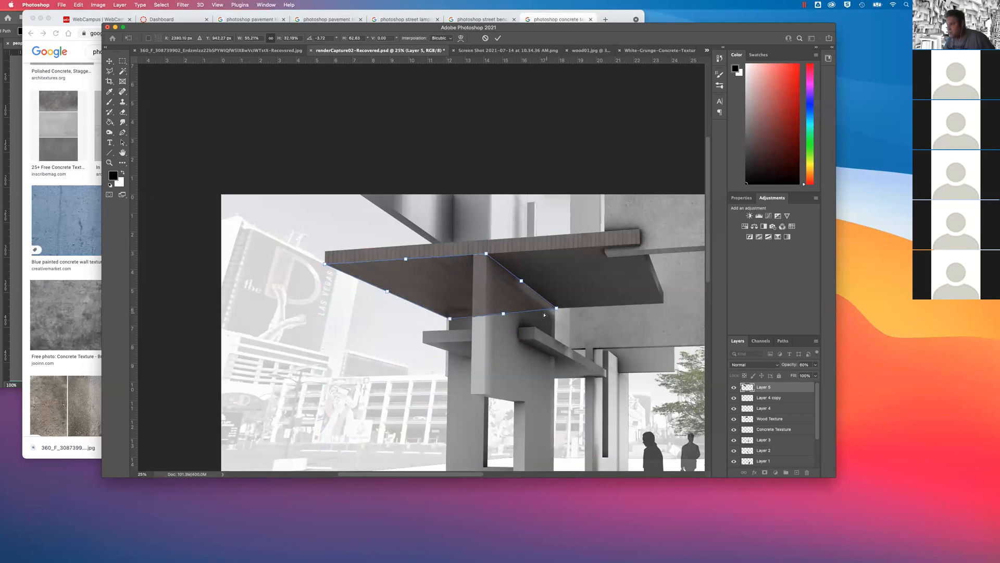
left_click_drag(557, 310, 563, 316)
Fine-tune the underside wood texture's corners against the slab's edges and commit the distortion
key("super+equal")
key("super+equal")
key("super+equal")
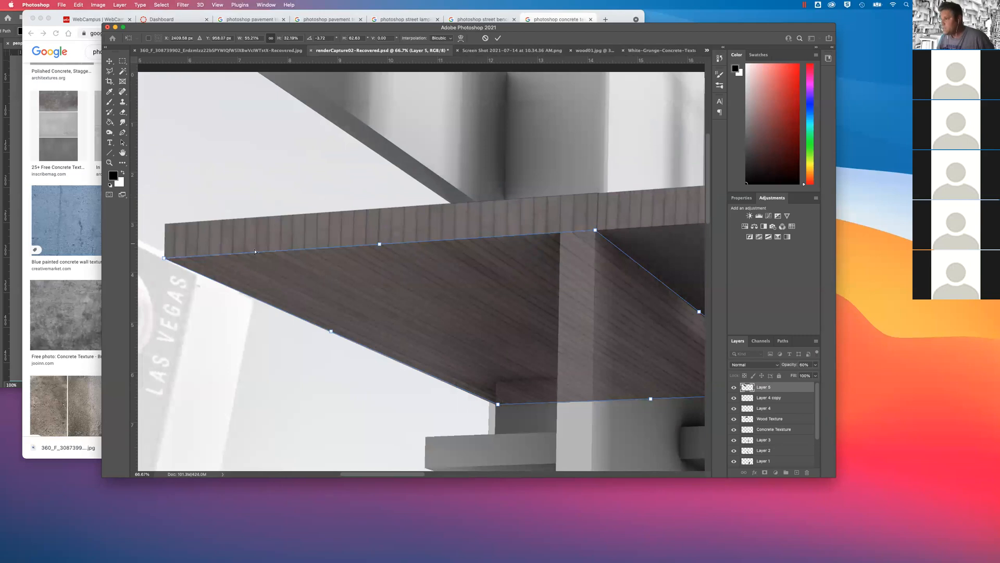
left_click_drag(162, 259, 163, 258)
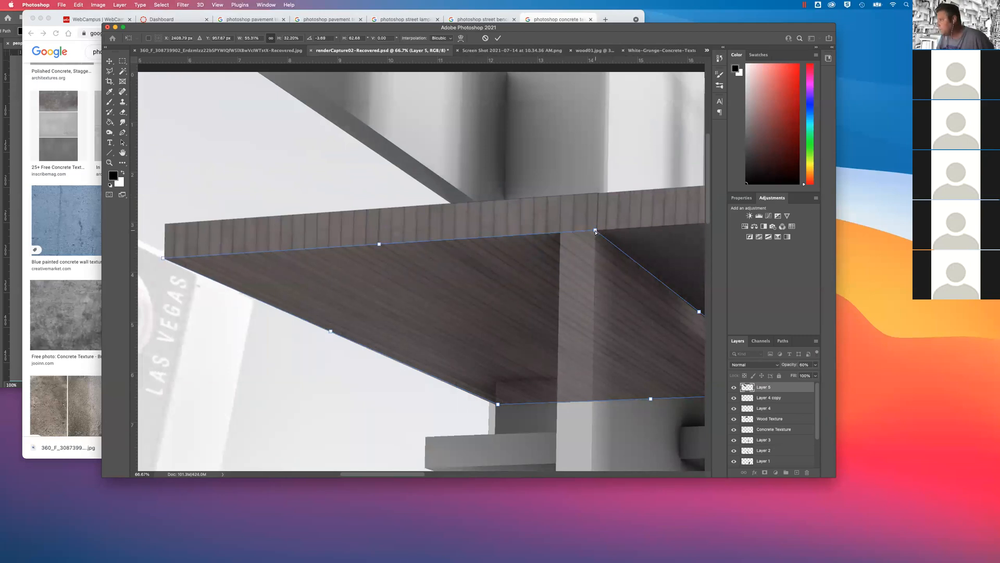
left_click_drag(597, 311, 460, 259)
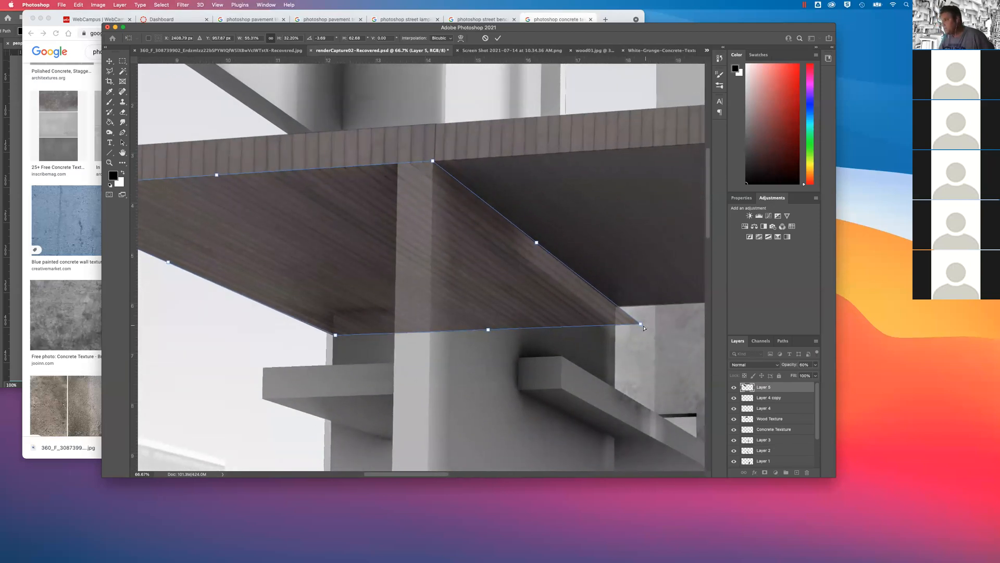
left_click_drag(641, 326, 641, 327)
key("Return")
Outline the wood texture overlapping the columns and spilling past the slab's underside with the Polygonal Lasso, delete it from Layer 5, and deselect
left_click_drag(425, 330, 503, 319)
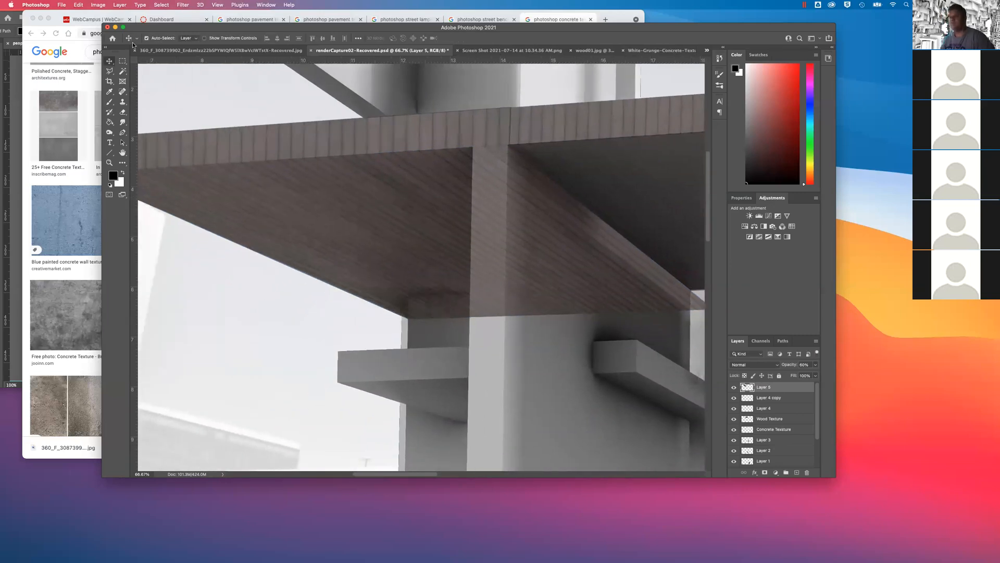
left_click(110, 70)
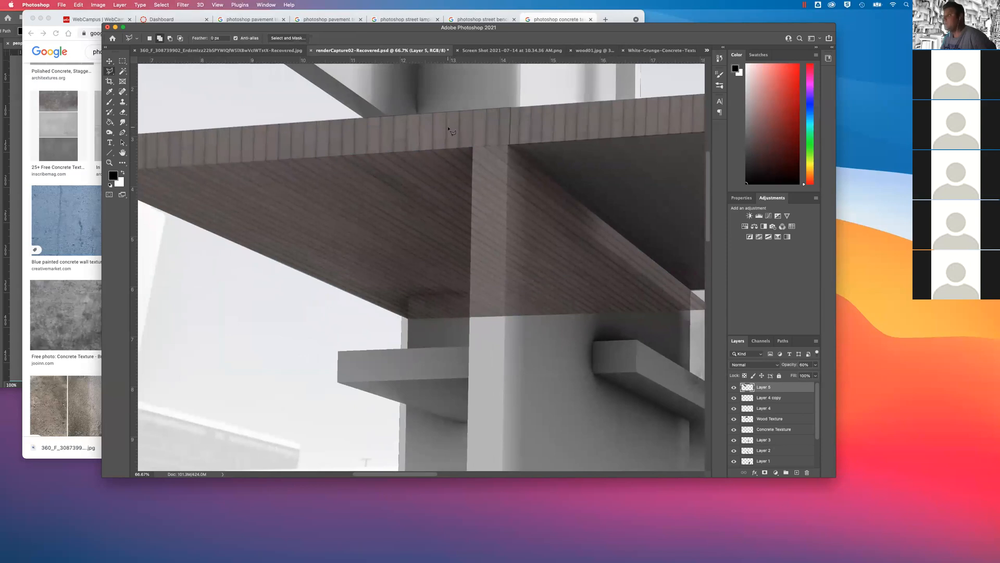
left_click(515, 145)
left_click(473, 148)
left_click(469, 293)
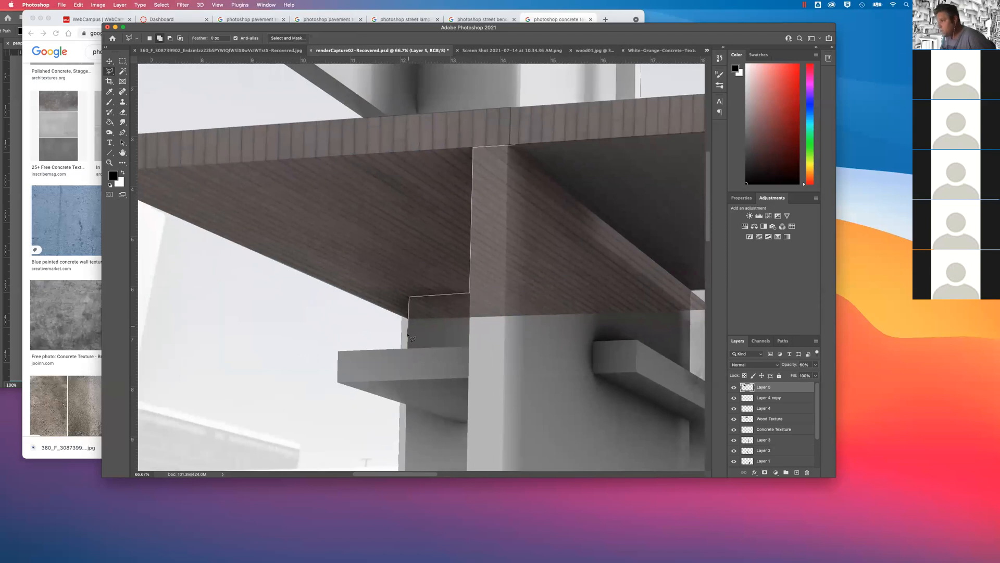
left_click(325, 339)
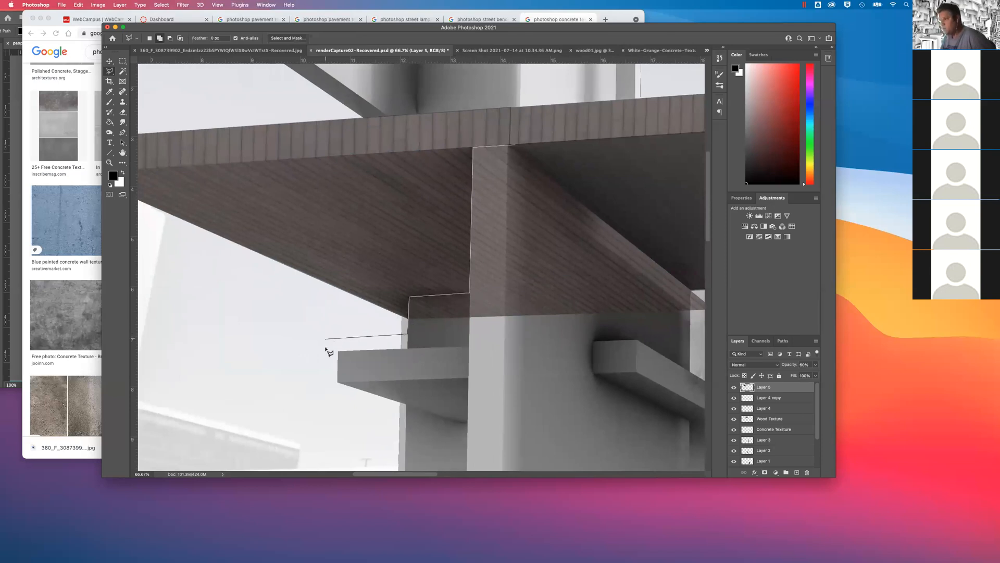
left_click(332, 386)
left_click(591, 393)
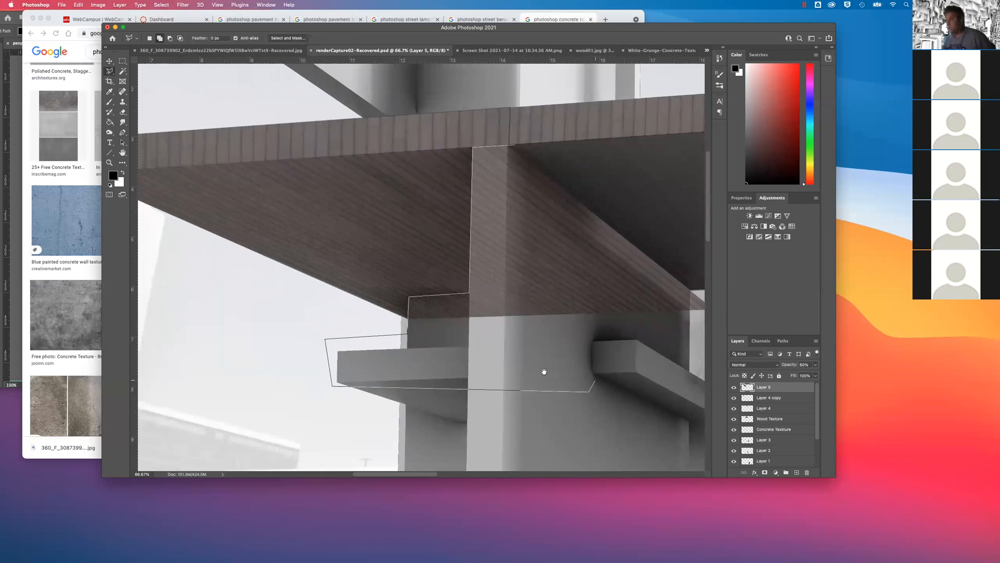
scroll(542, 370, "right", 8)
left_click(539, 357)
left_click(565, 276)
left_click(473, 163)
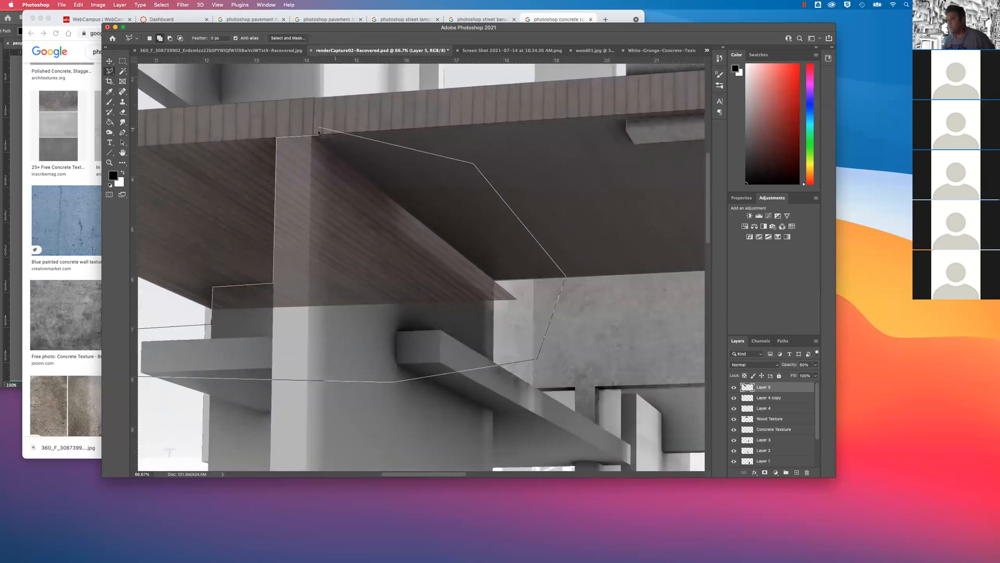
left_click(319, 136)
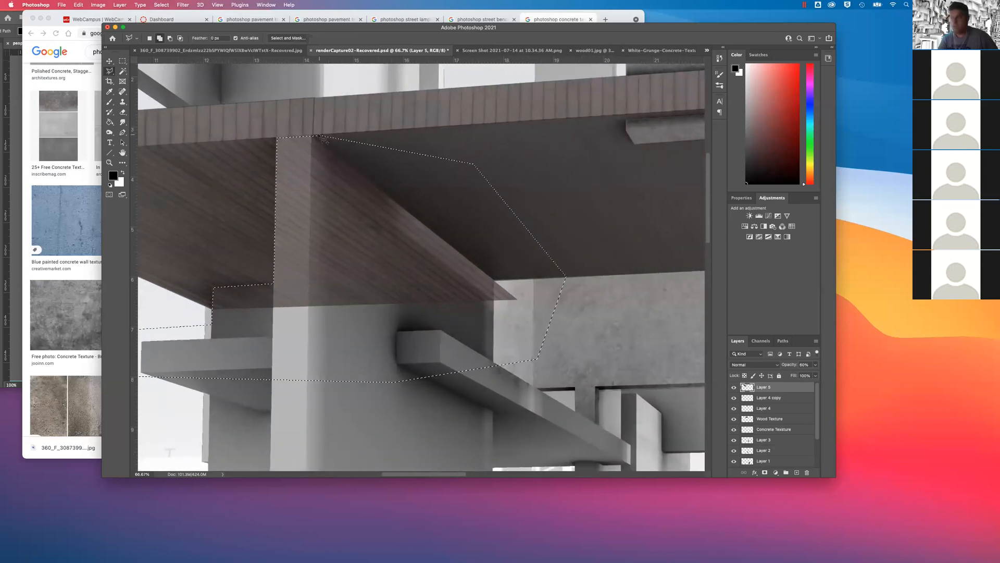
key("Delete")
left_click(122, 61)
left_click(220, 91)
Activate the Burn tool and save the whole rendering document
key("super+minus")
key("super+minus")
key("super+minus")
key("super+minus")
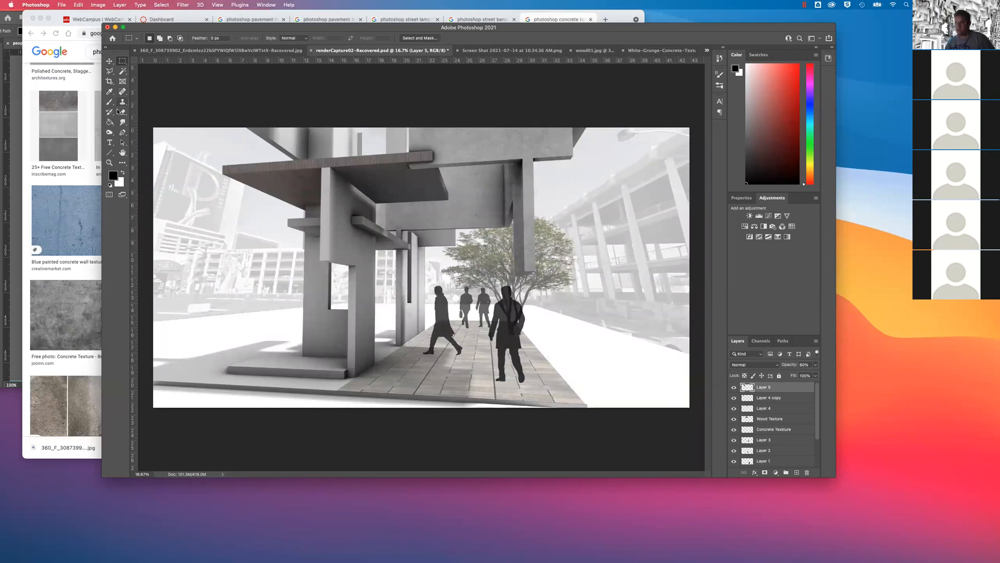
left_click(110, 134)
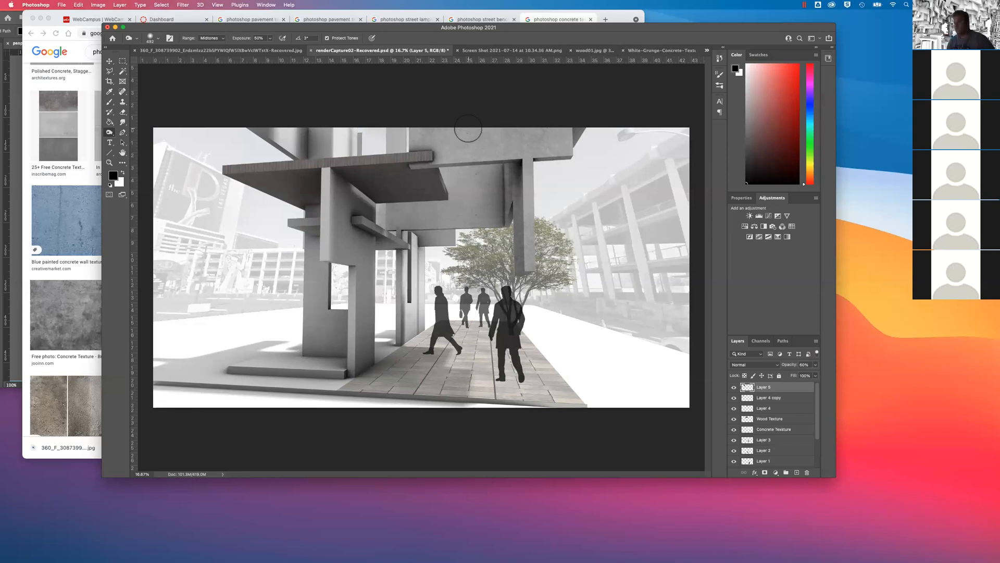
key("super+s")
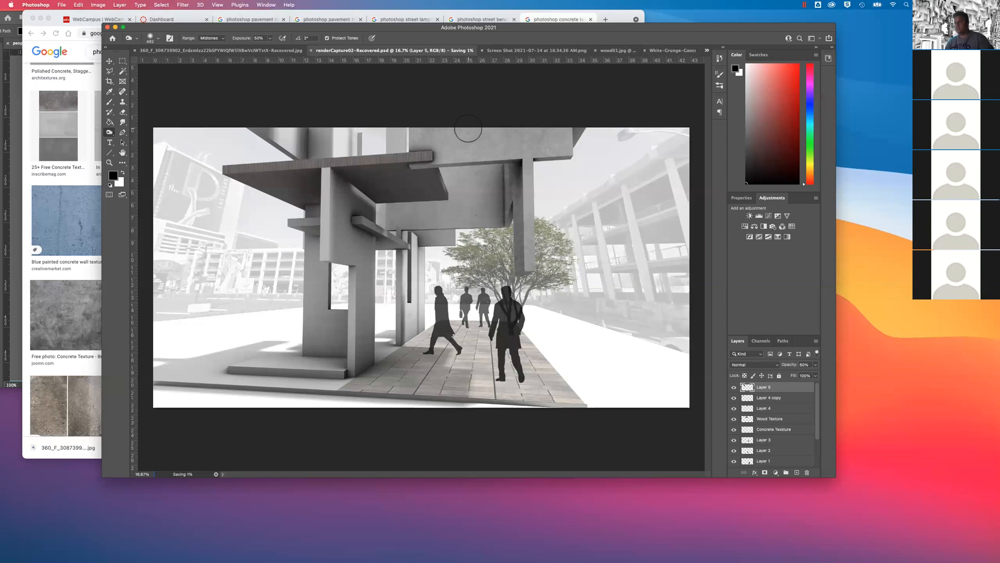